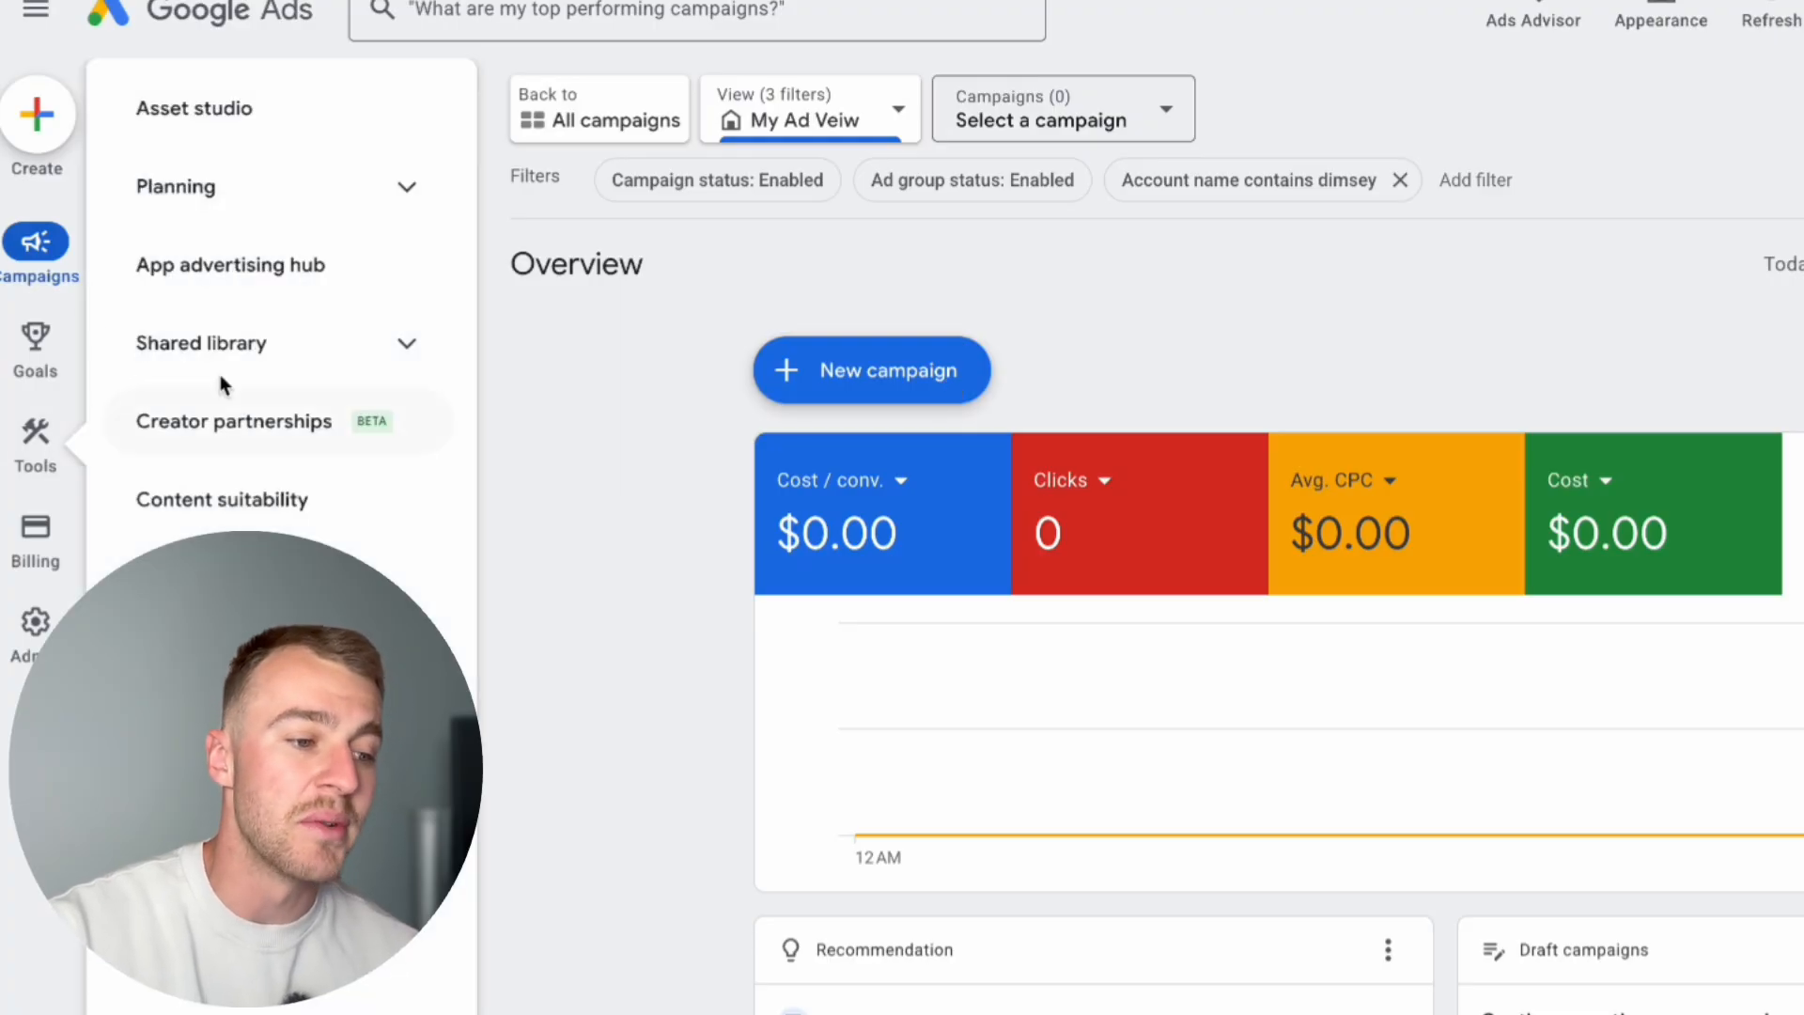
Step: Open Keyword Planner and start discovering new keywords
left_click(218, 209)
left_click(220, 273)
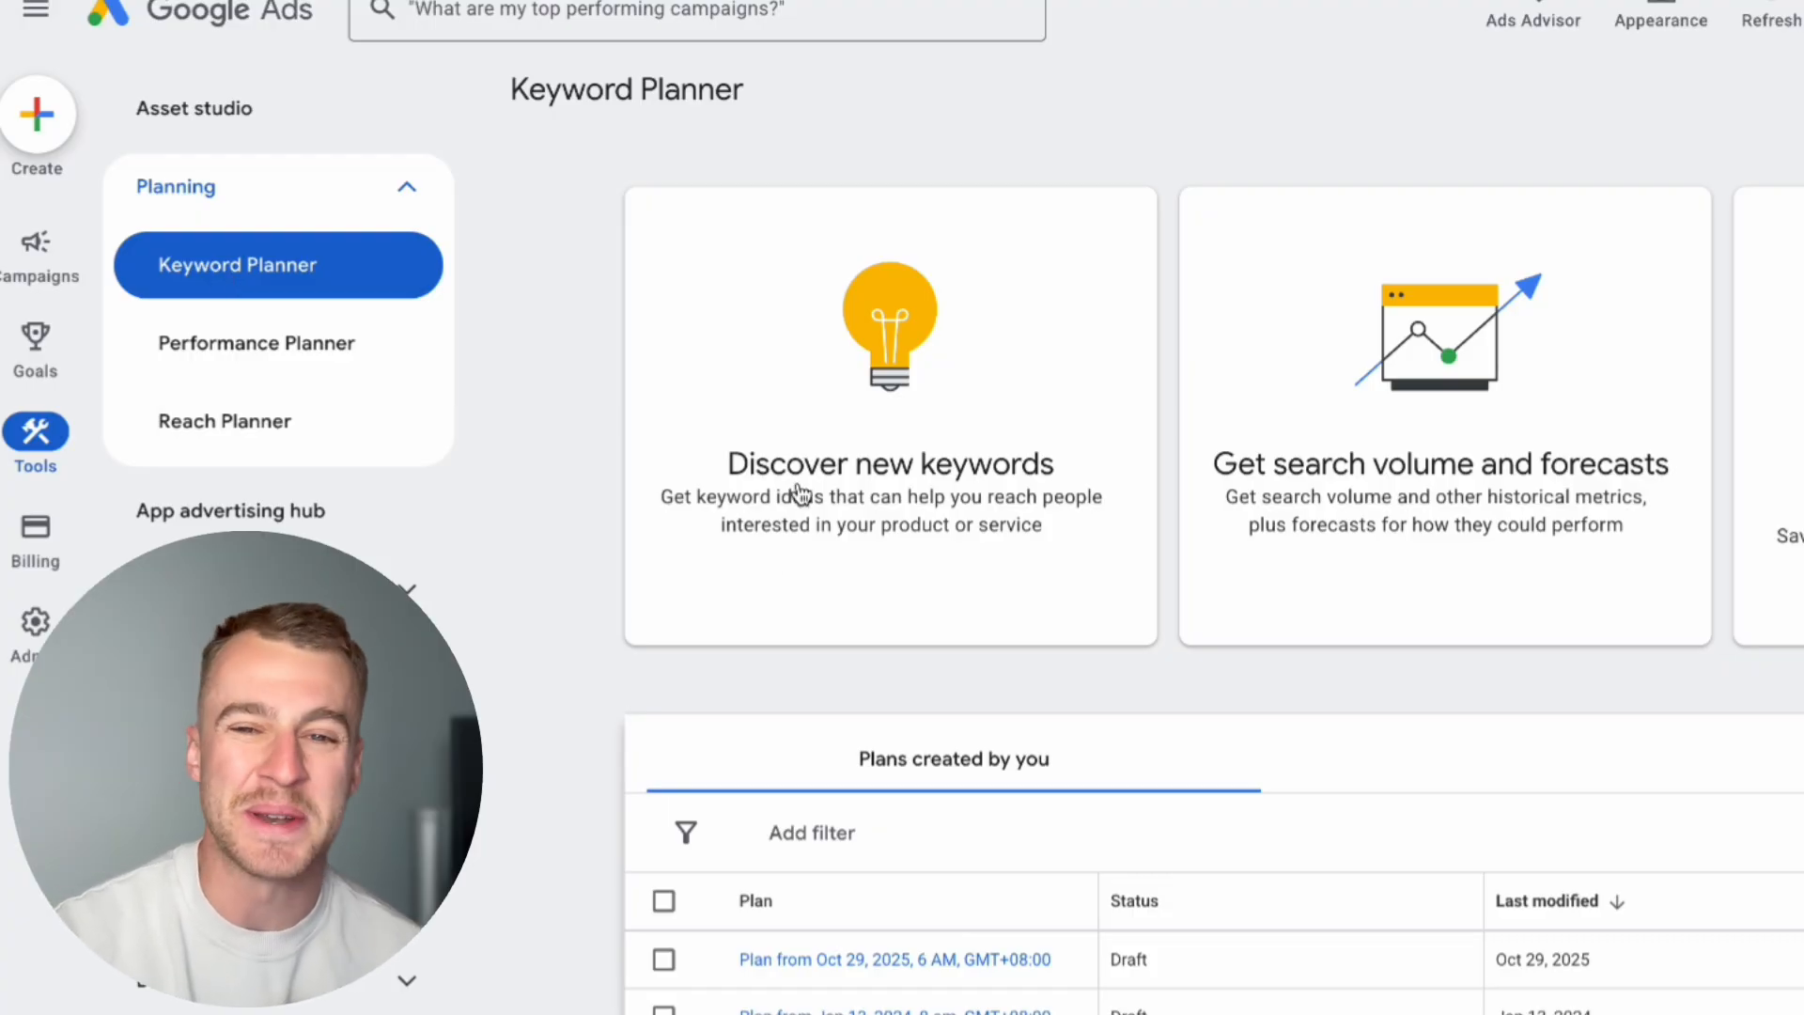
left_click(958, 420)
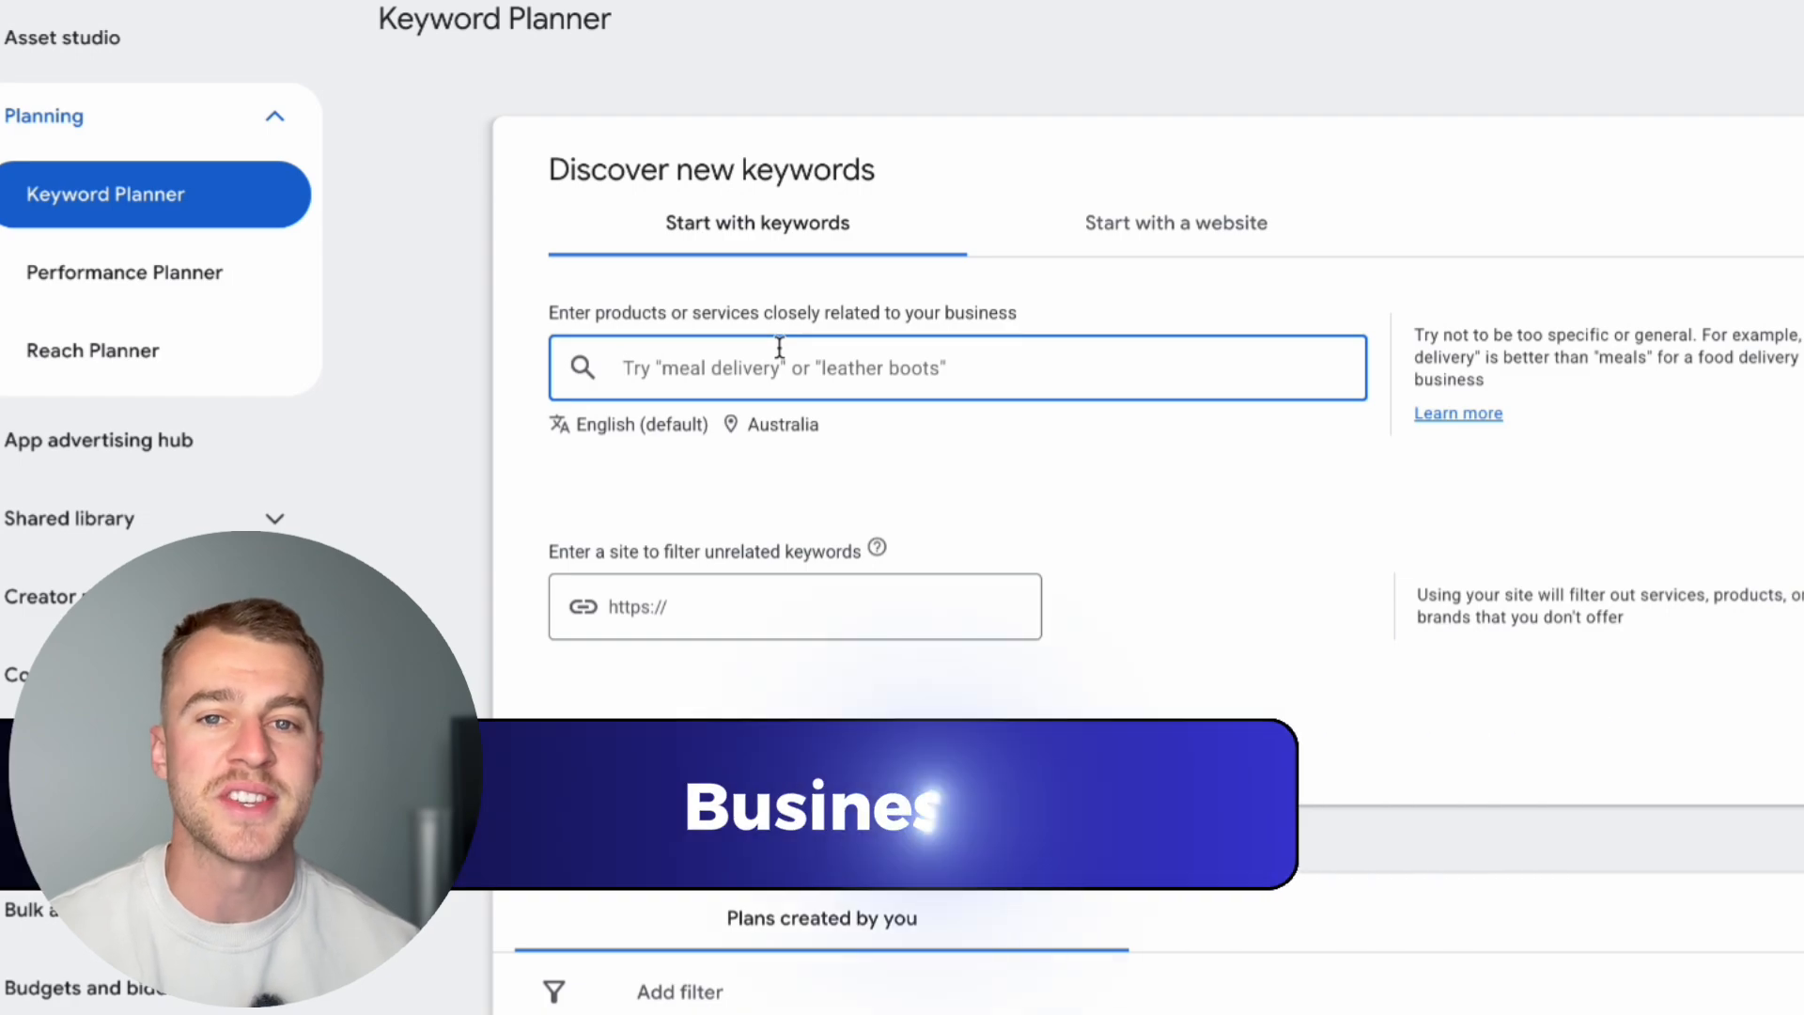
Step: Enter the seed keywords "hvac near me", "air conditioning repair near me" and "air conditioning installation near me"
type("hvac near me")
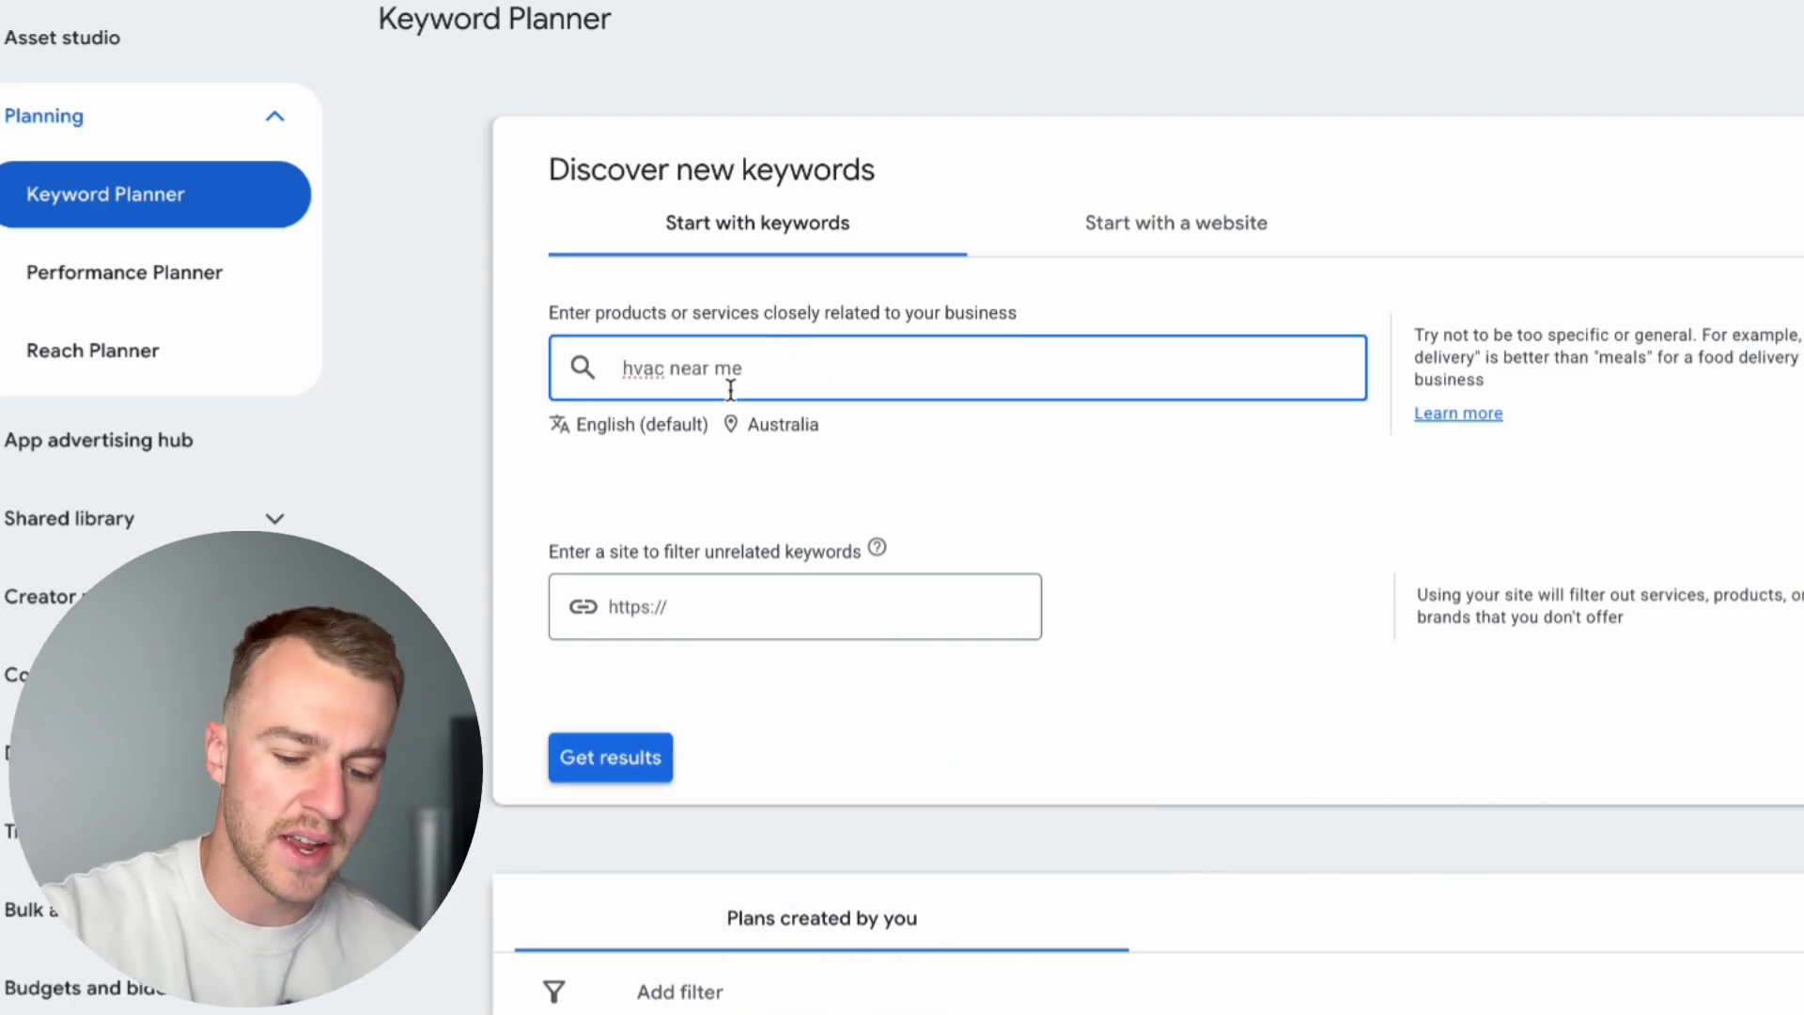
key("Return")
type("air conditioning repair near me")
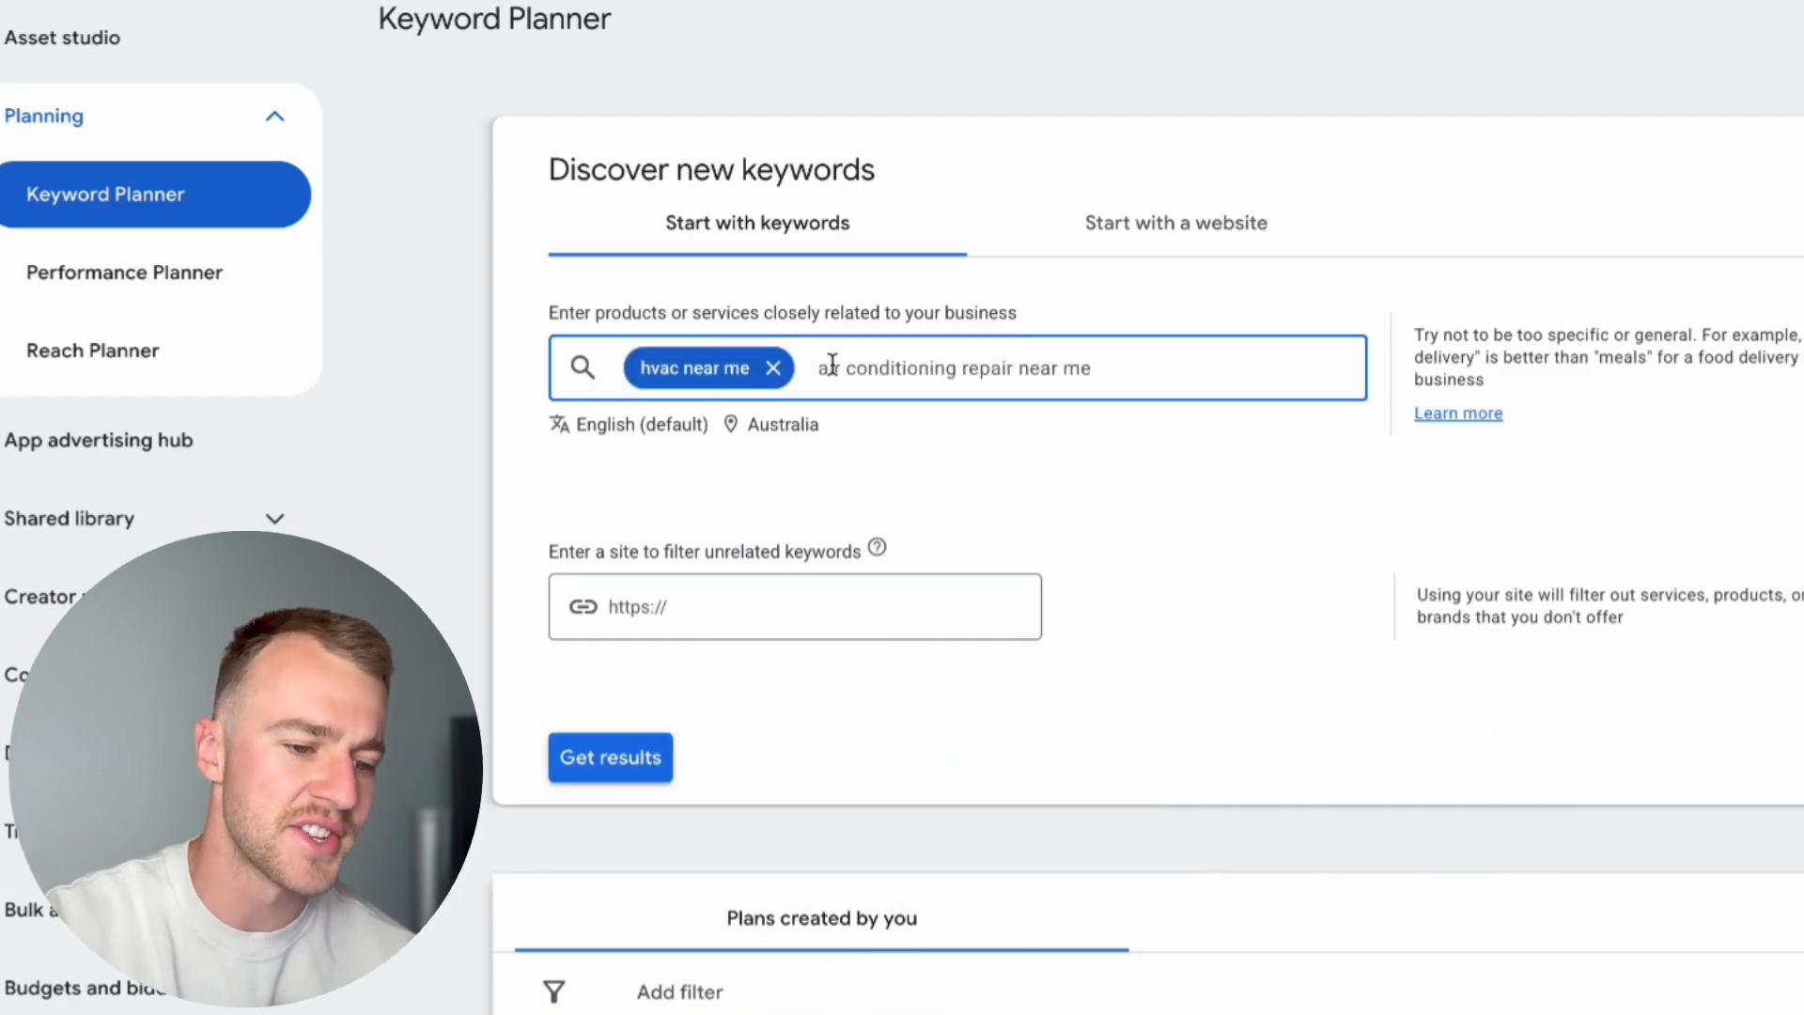
key("Return")
key("ctrl+v")
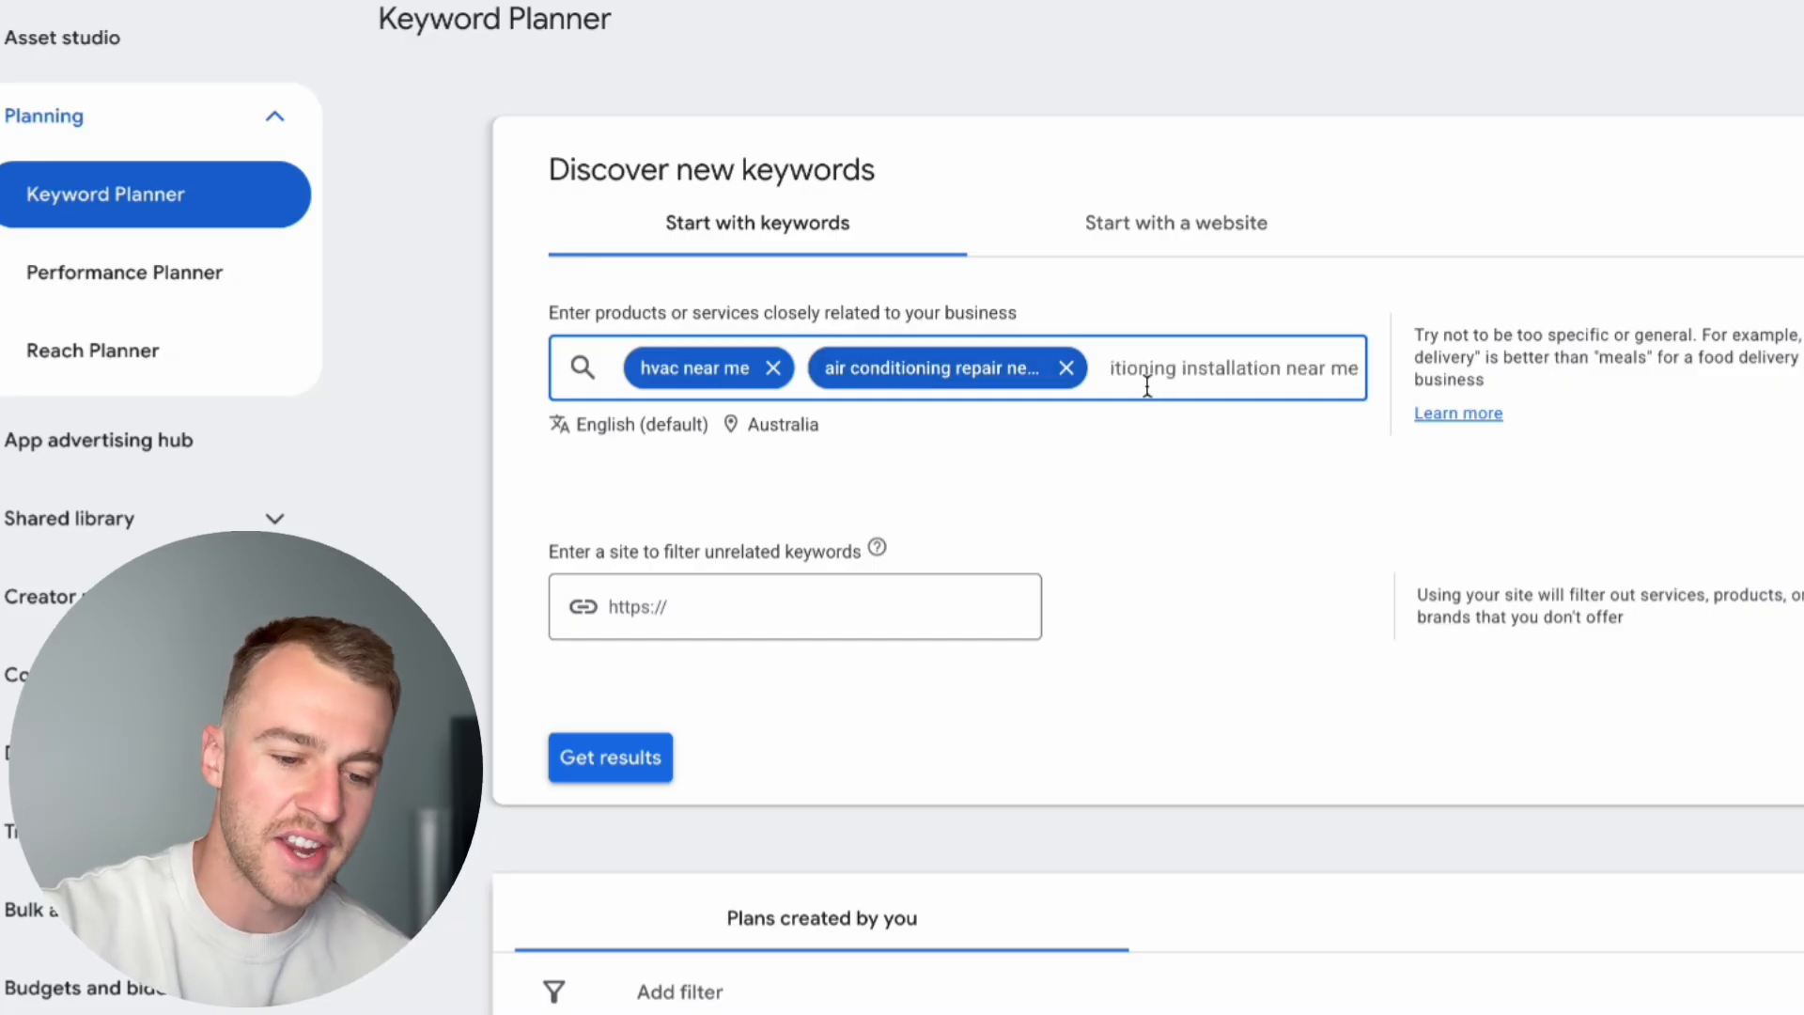
key("Return")
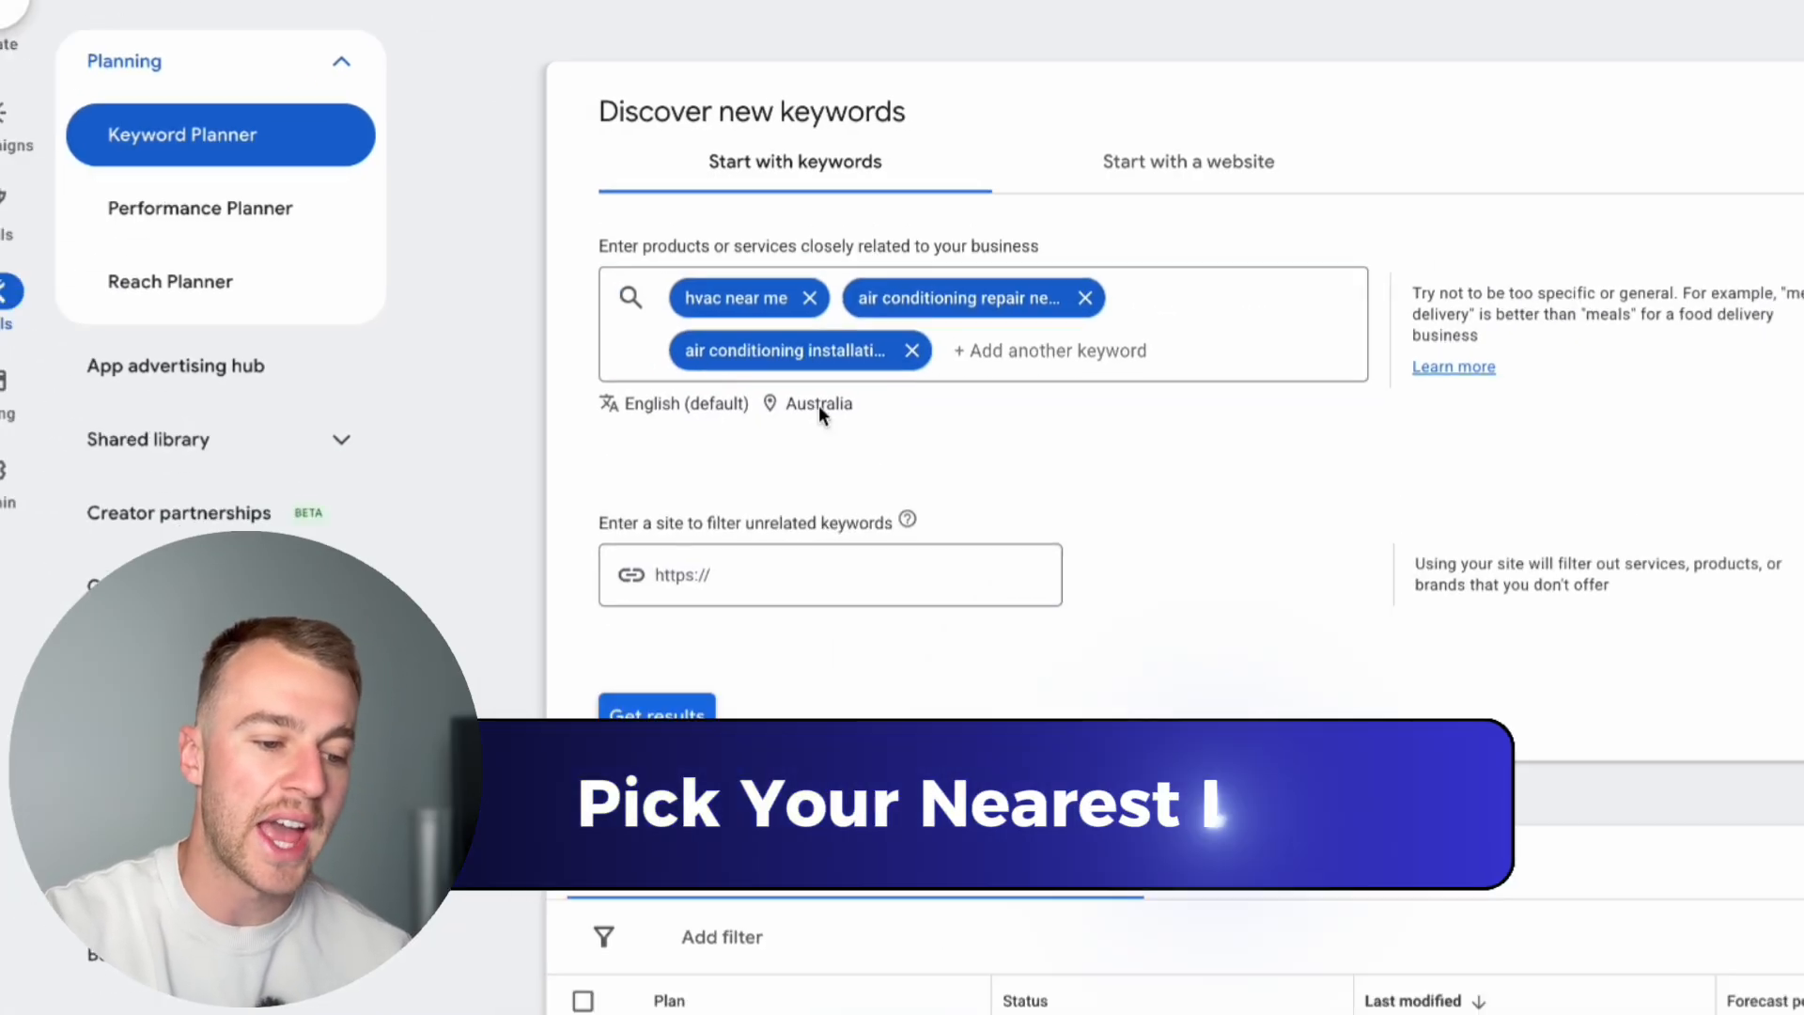
Step: Replace the Australia country target with the city of Melbourne, Victoria, Australia, and save the location
left_click(789, 480)
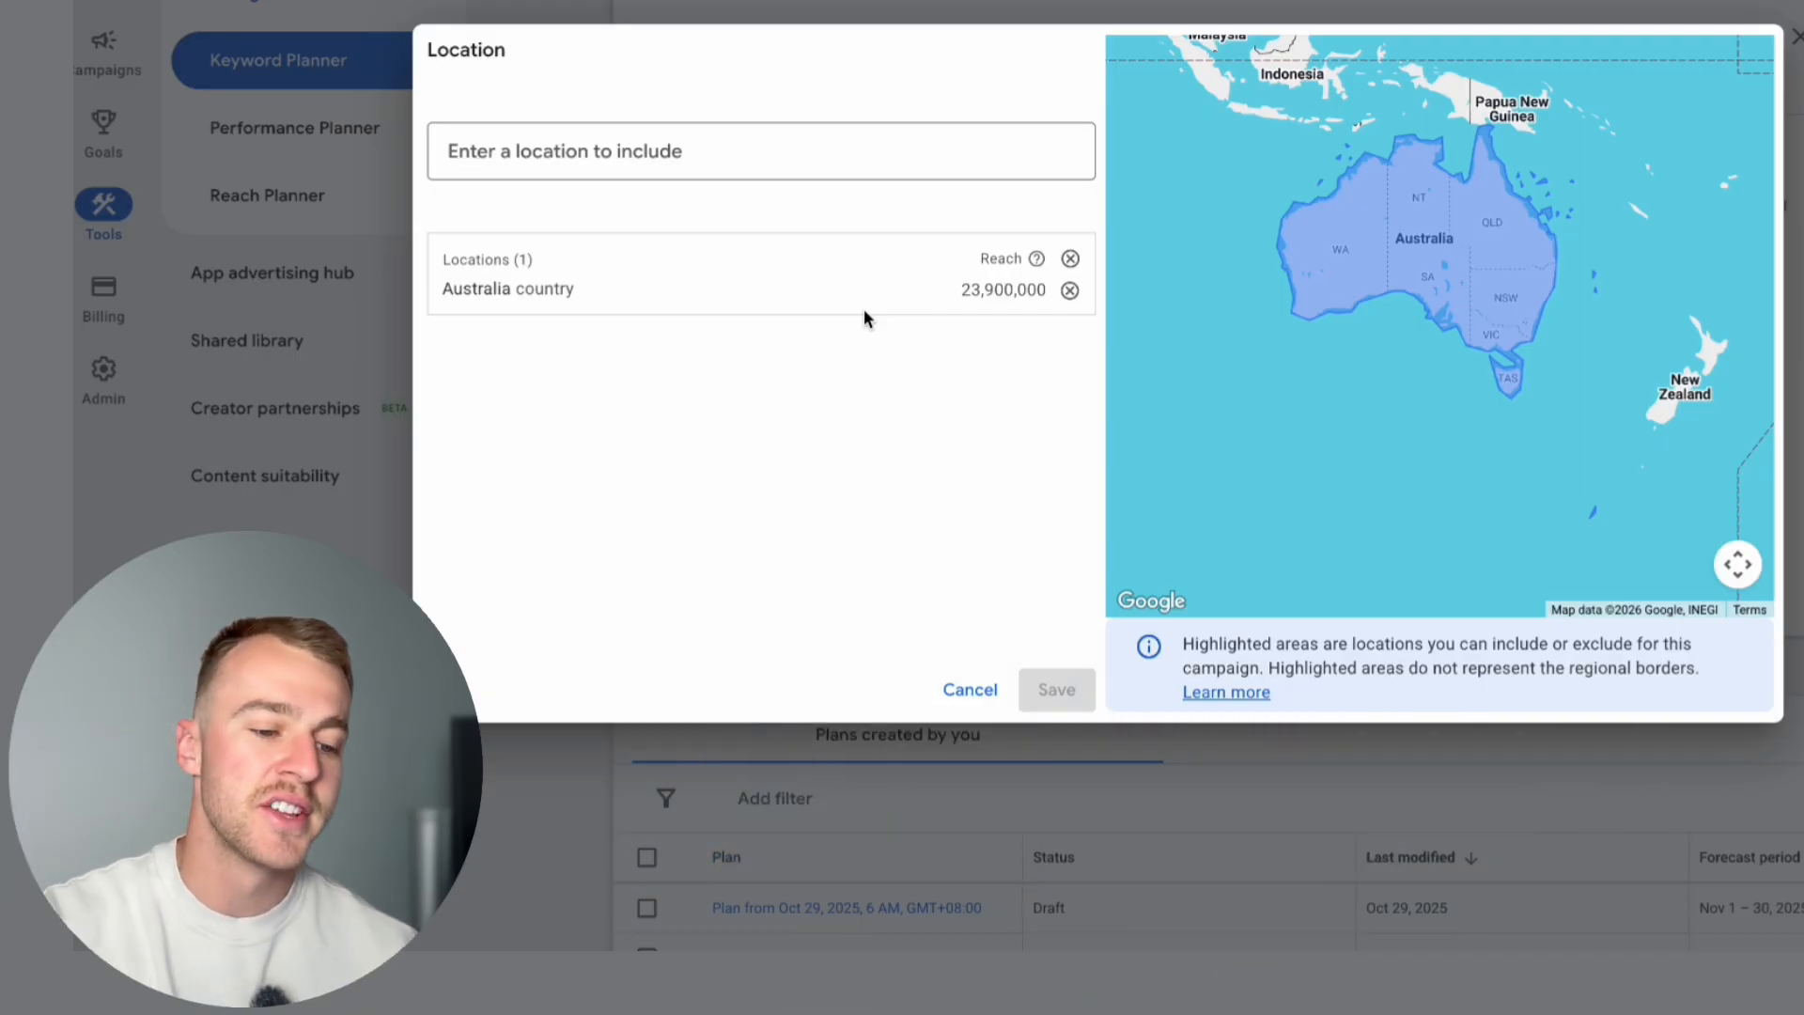
left_click(1071, 292)
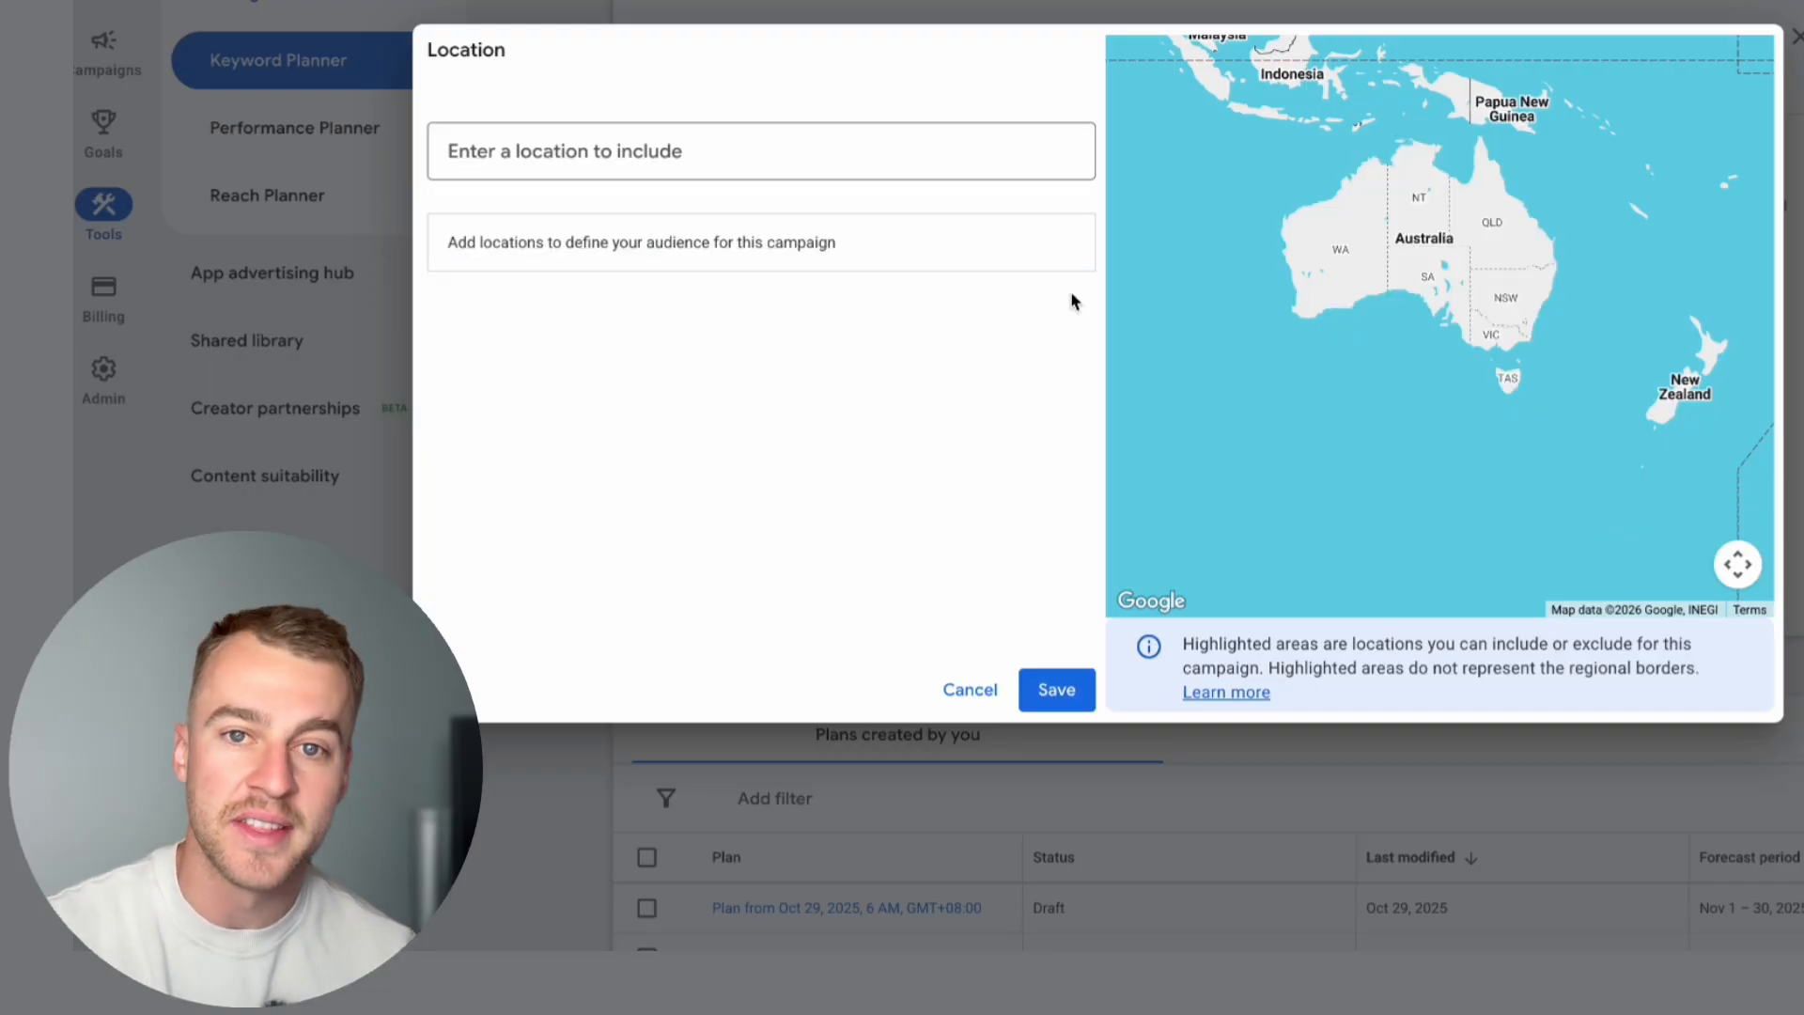
left_click(830, 174)
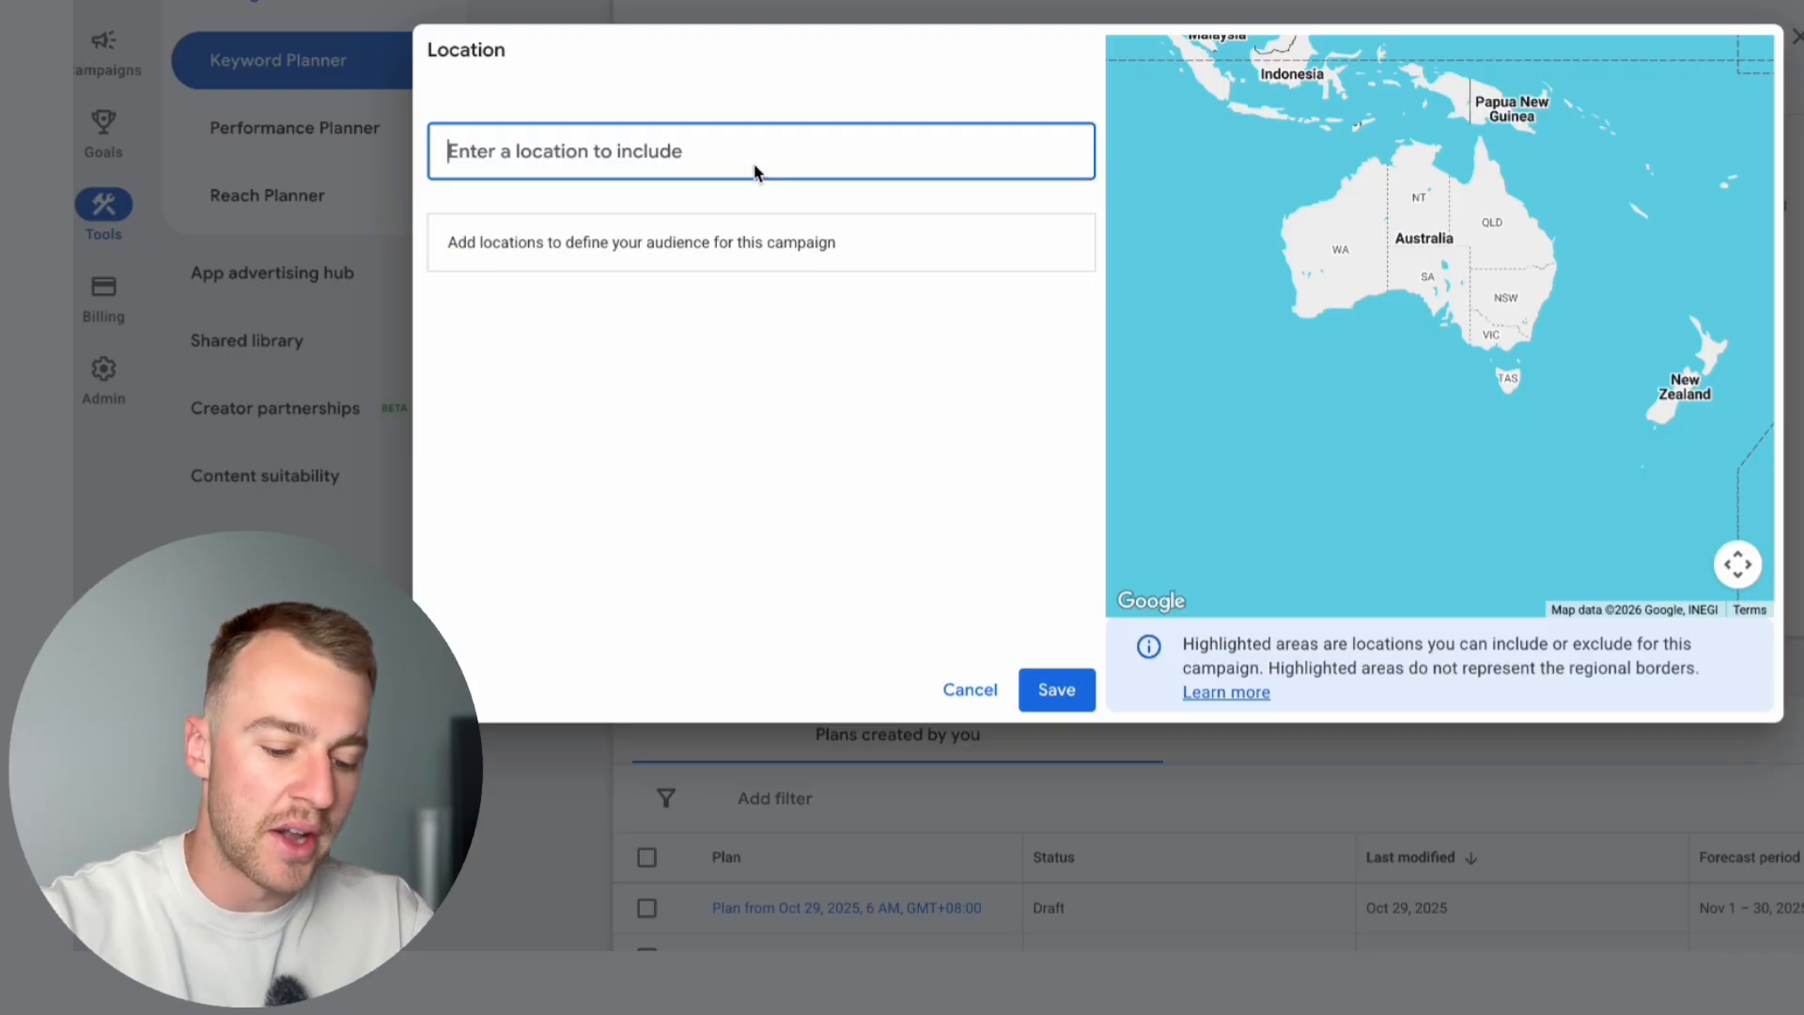
type("melbour")
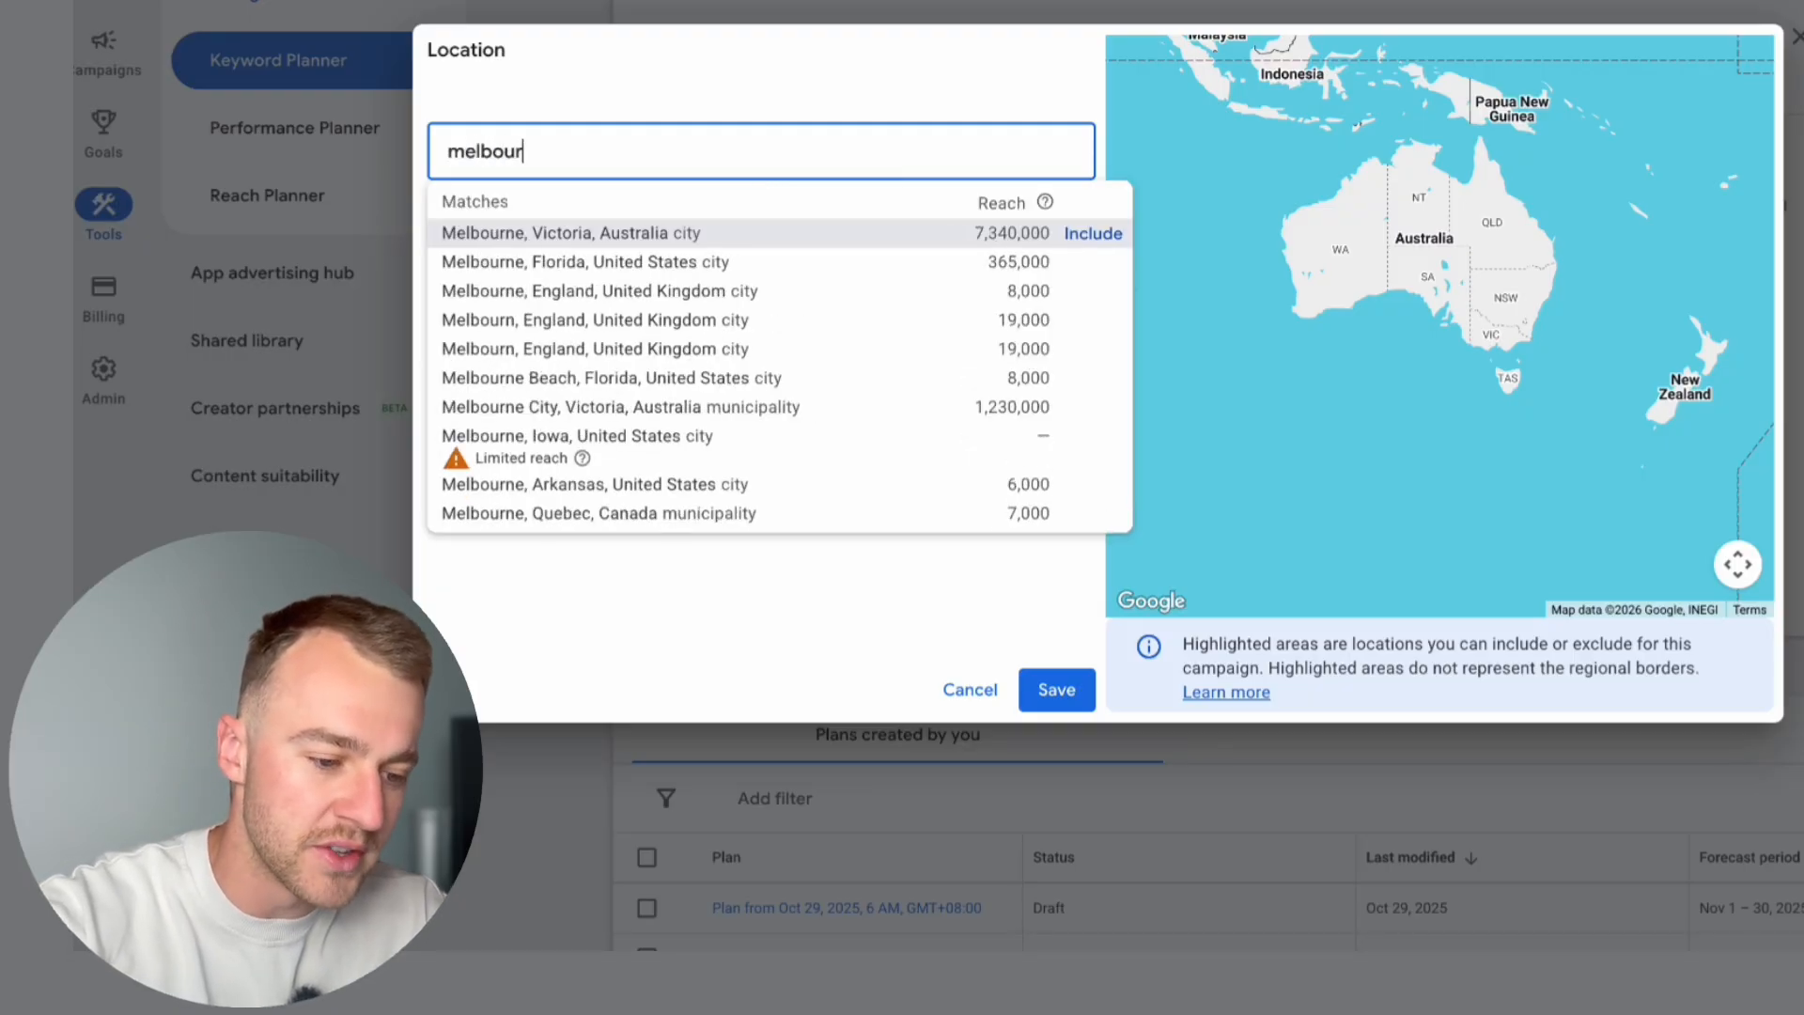
left_click(1081, 232)
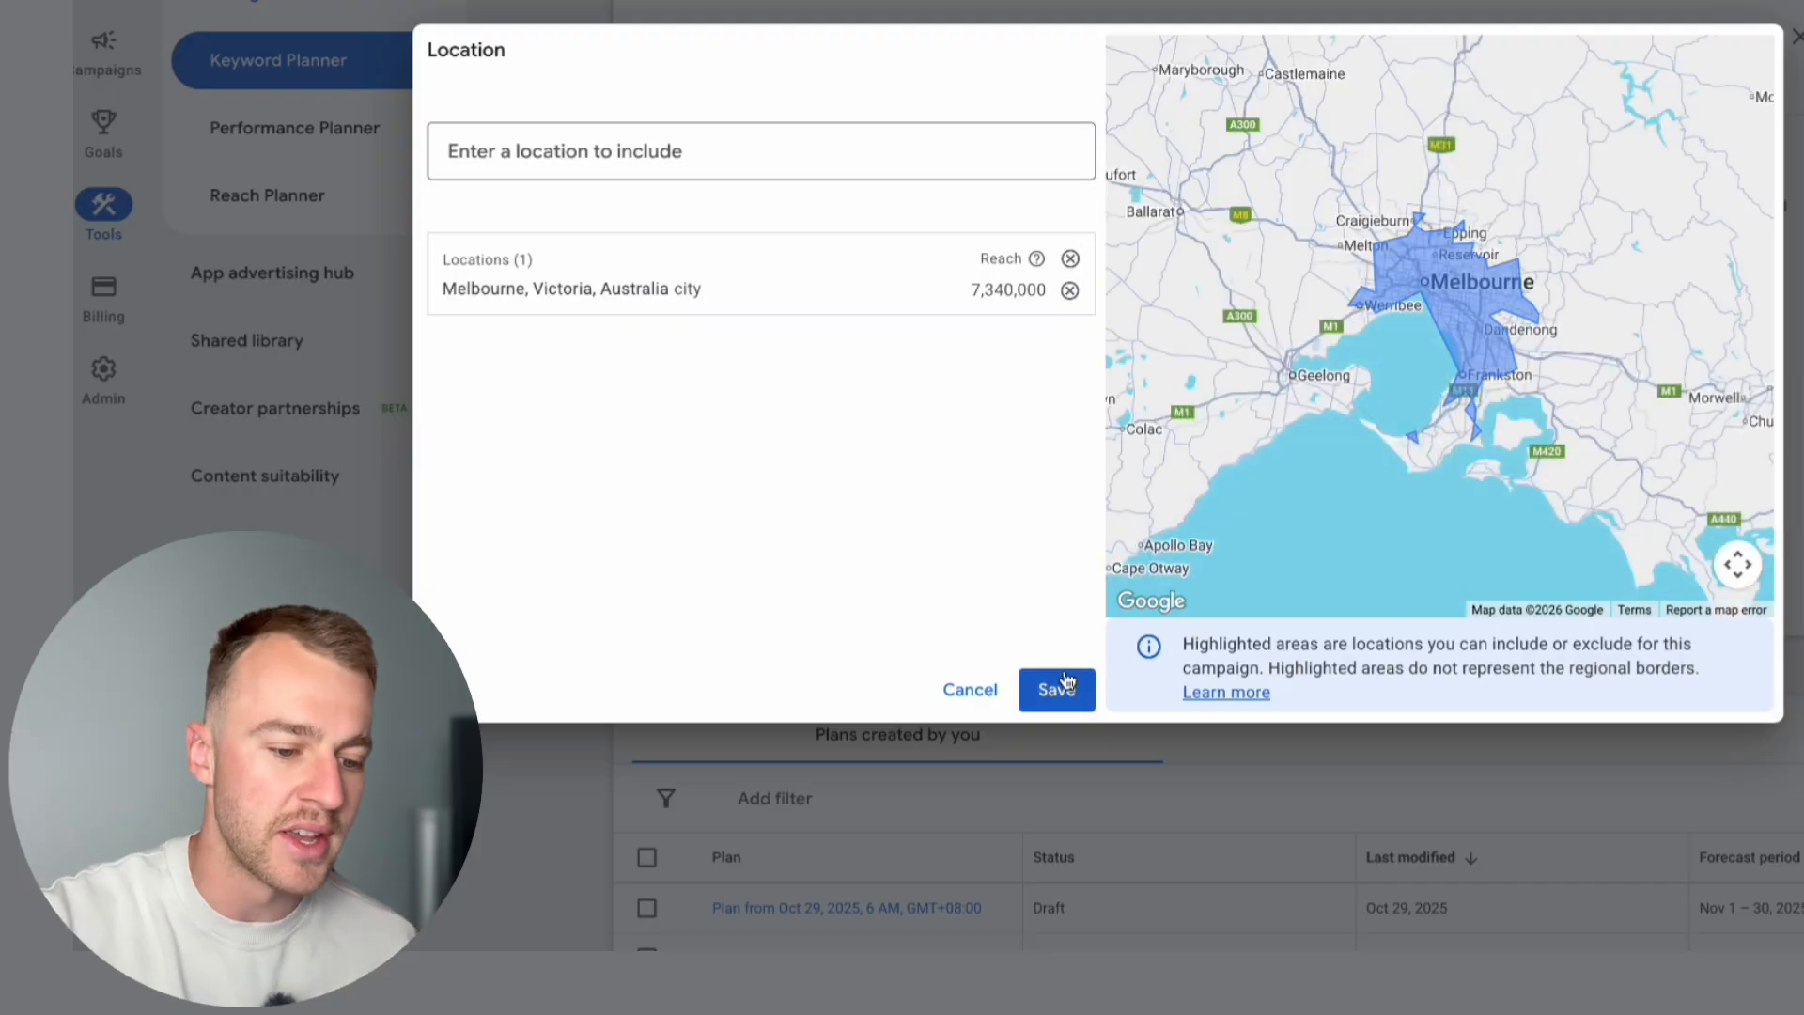
left_click(1057, 688)
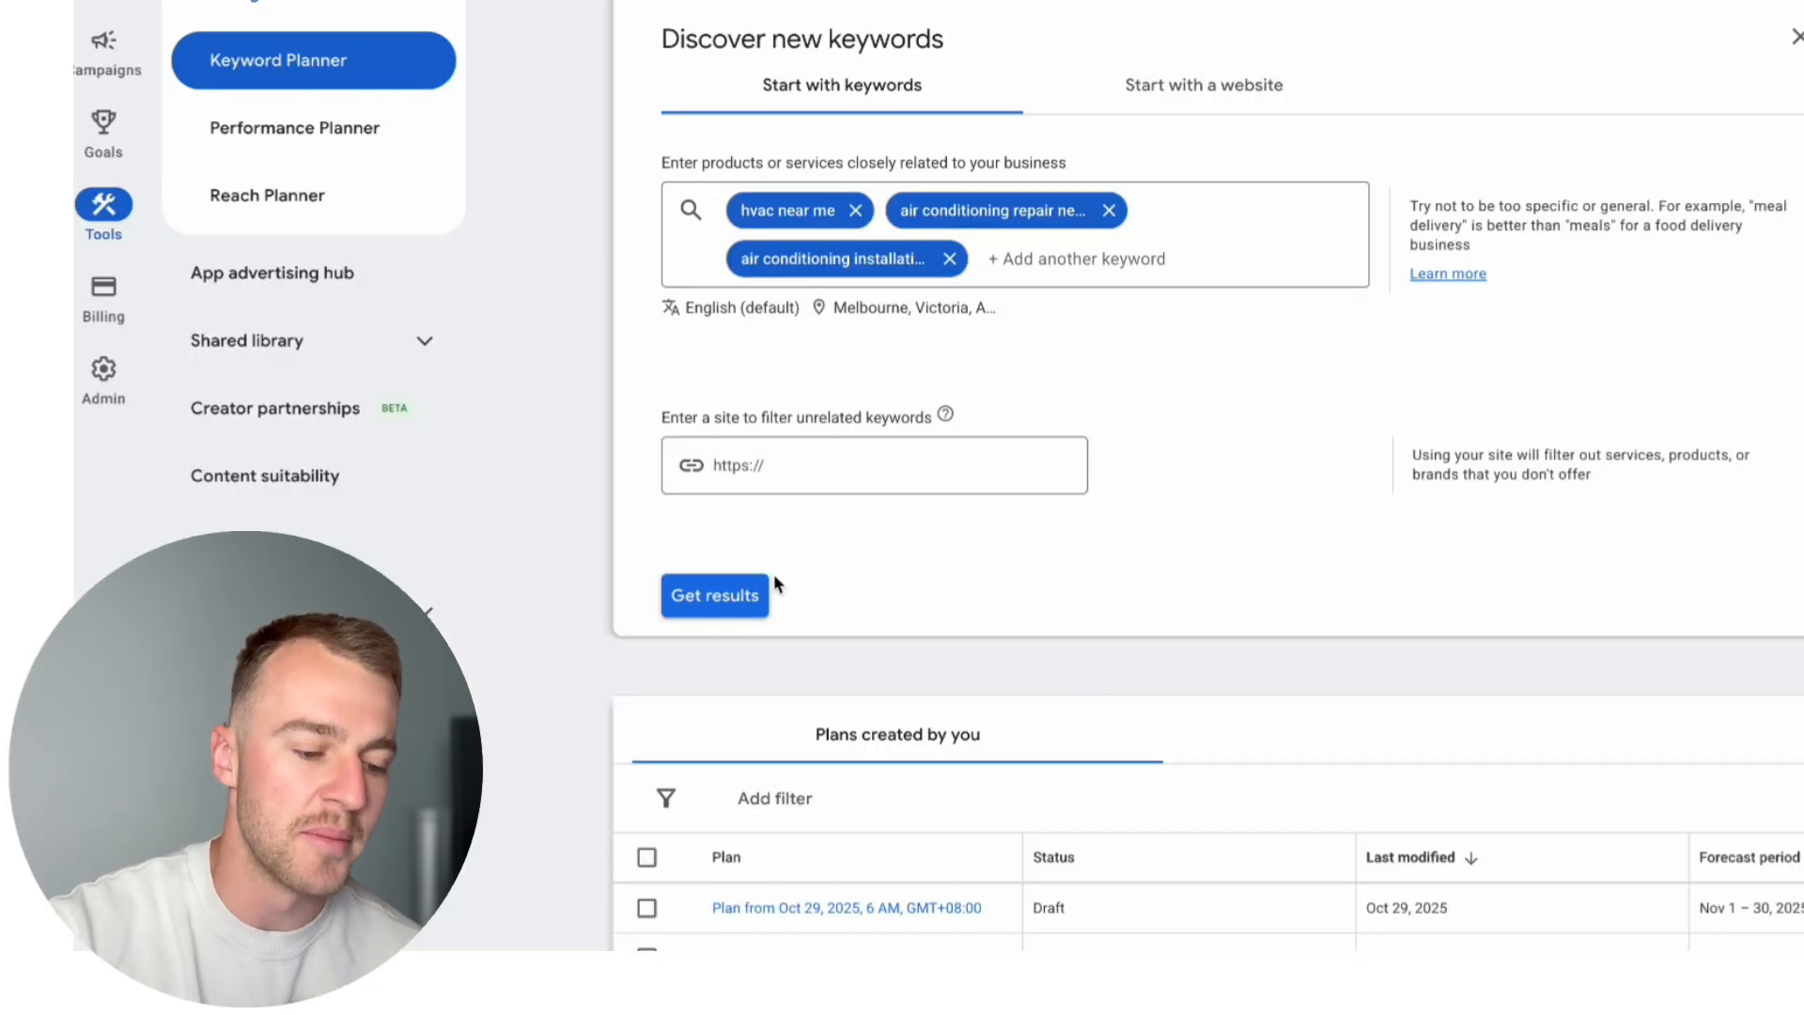
Step: Generate the keyword ideas and sort them by average monthly searches, highest first
left_click(751, 594)
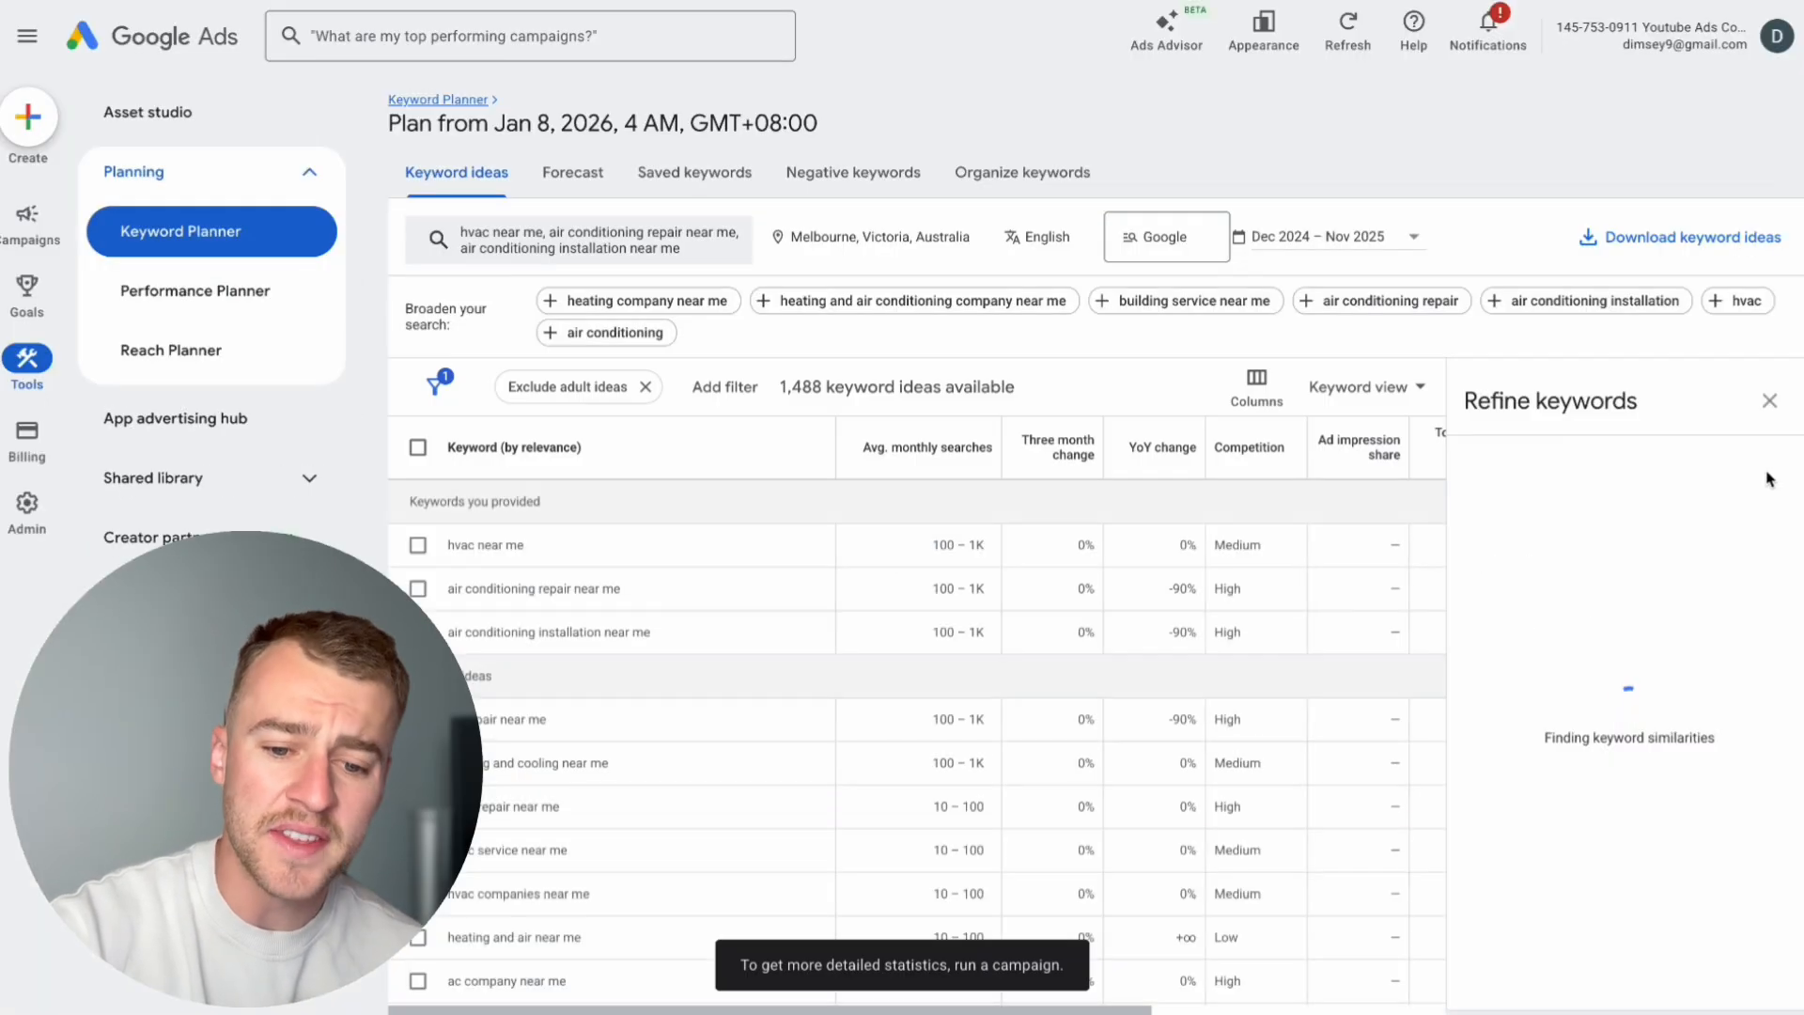
left_click(1770, 400)
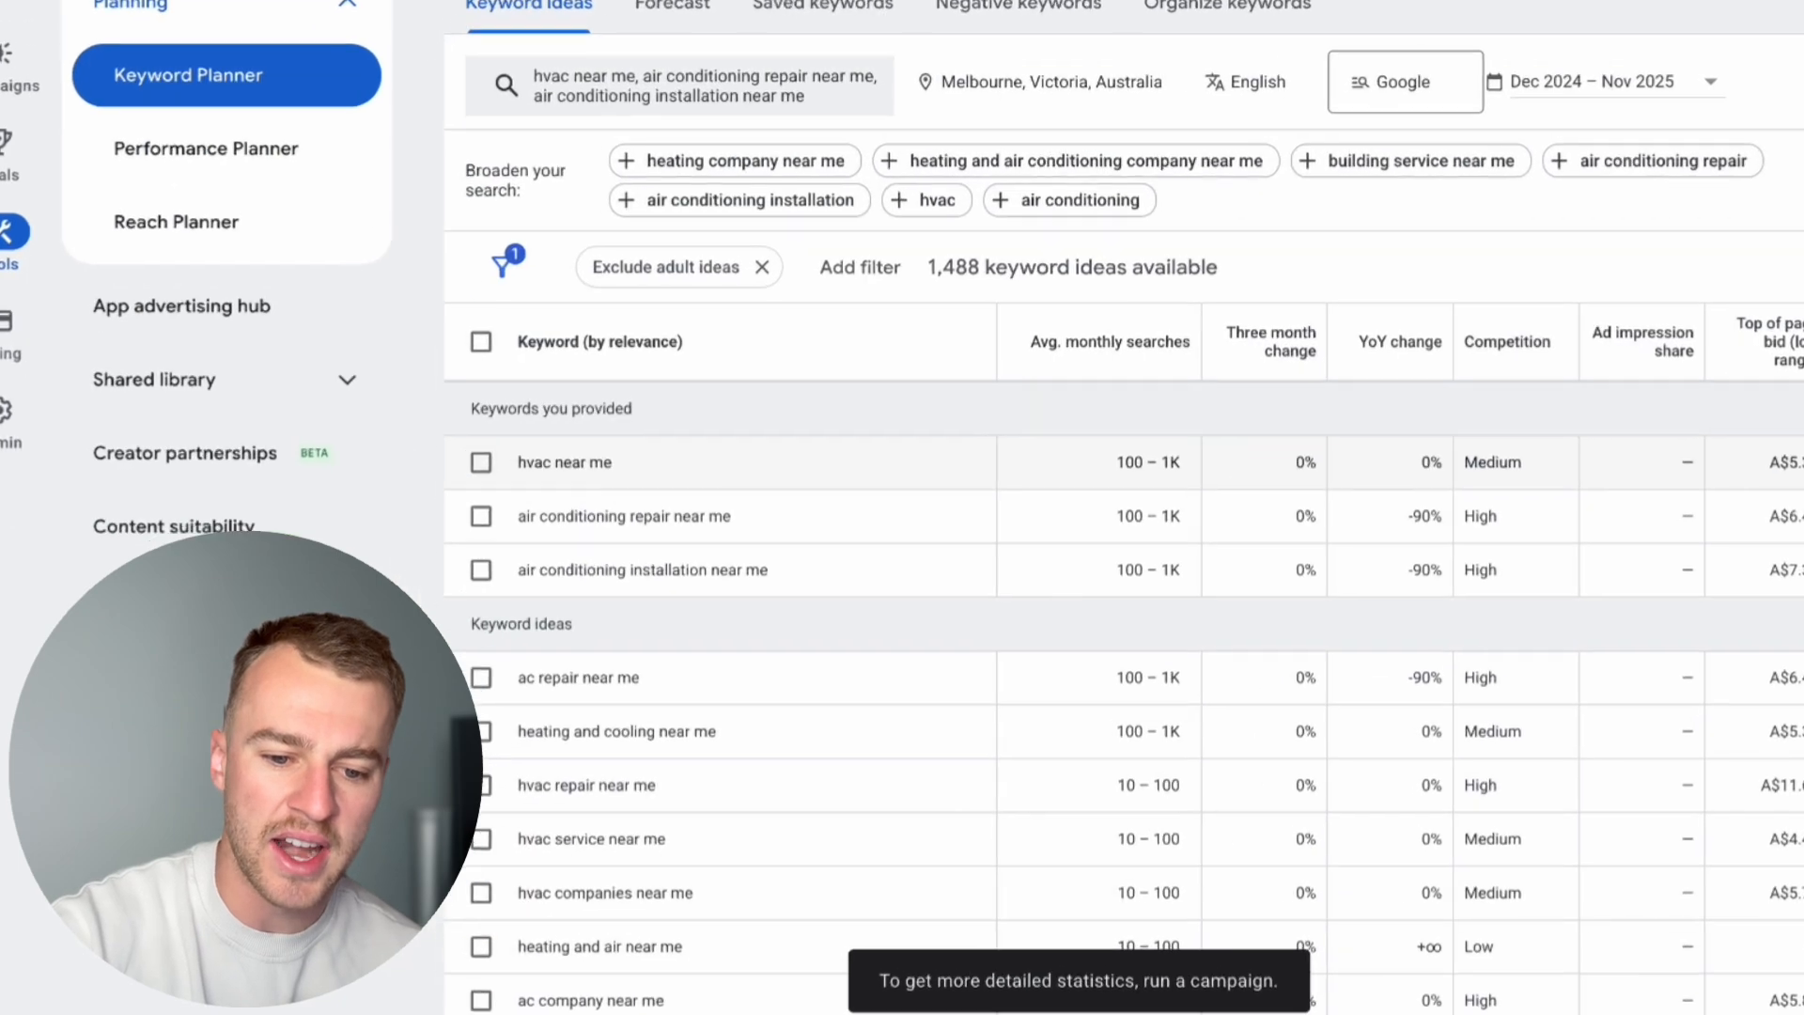
scroll(1149, 517, "down", 1)
scroll(1148, 517, "up", 1)
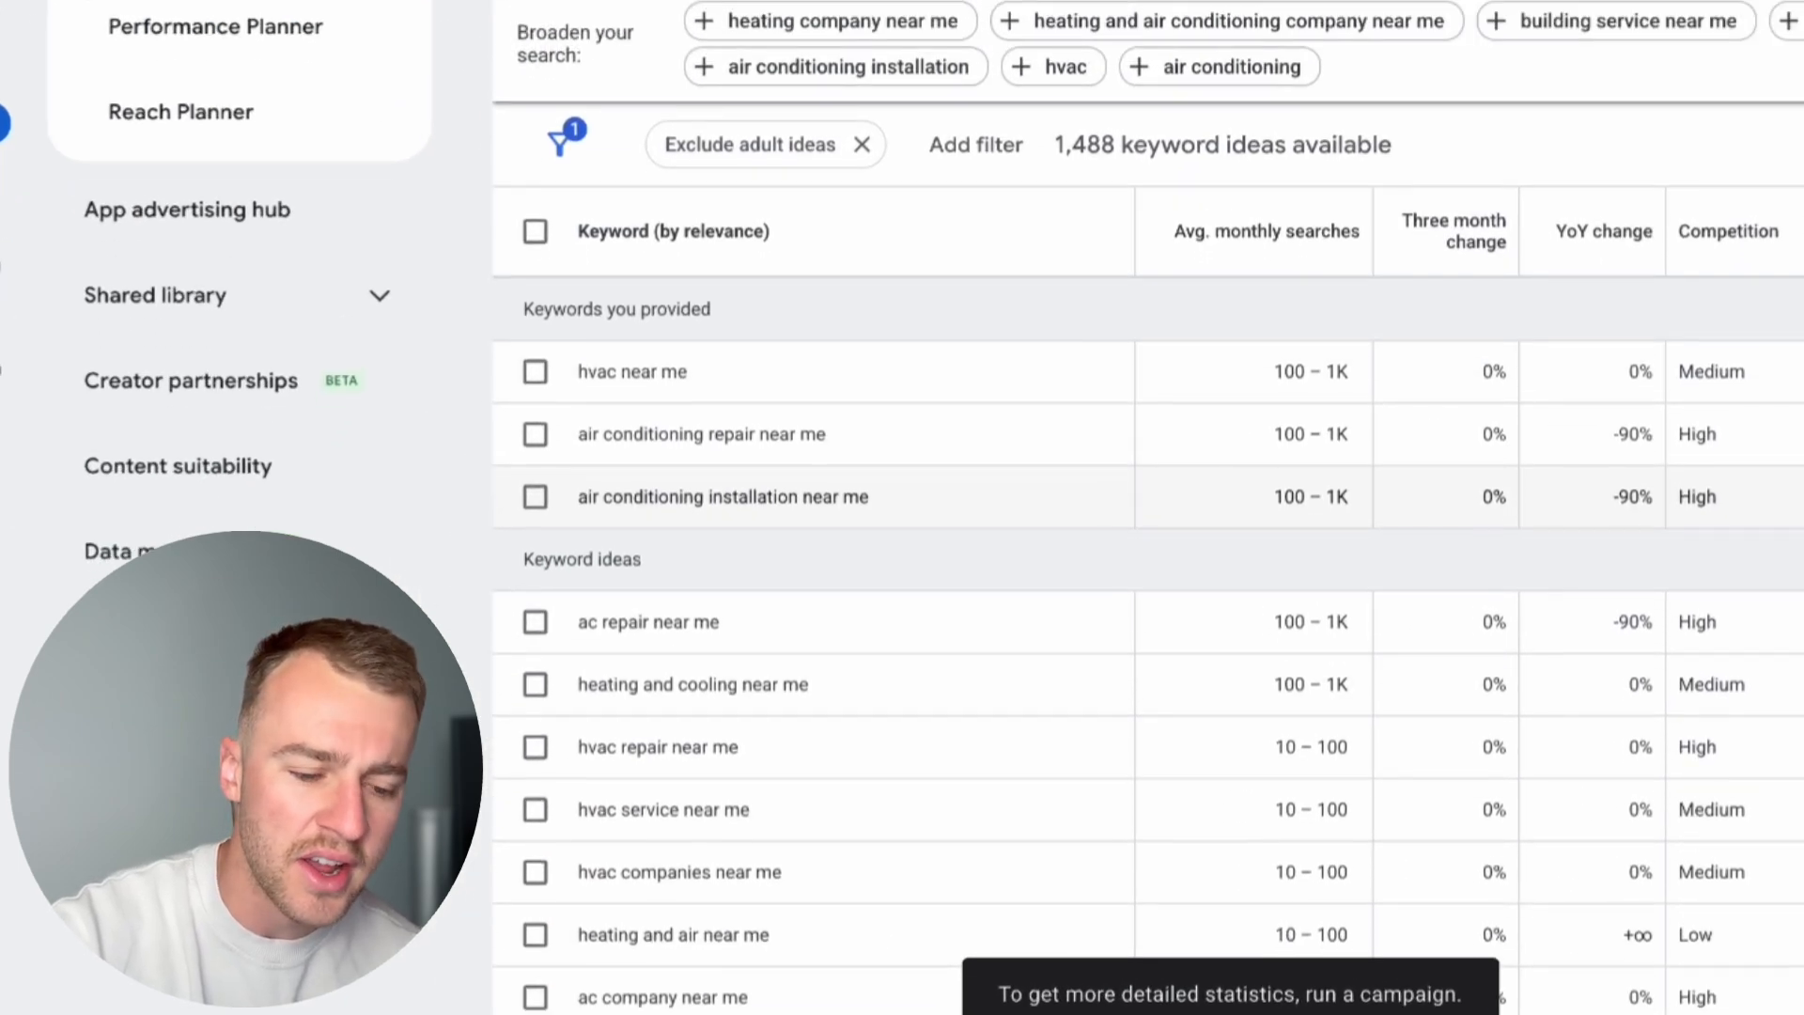
left_click(1279, 256)
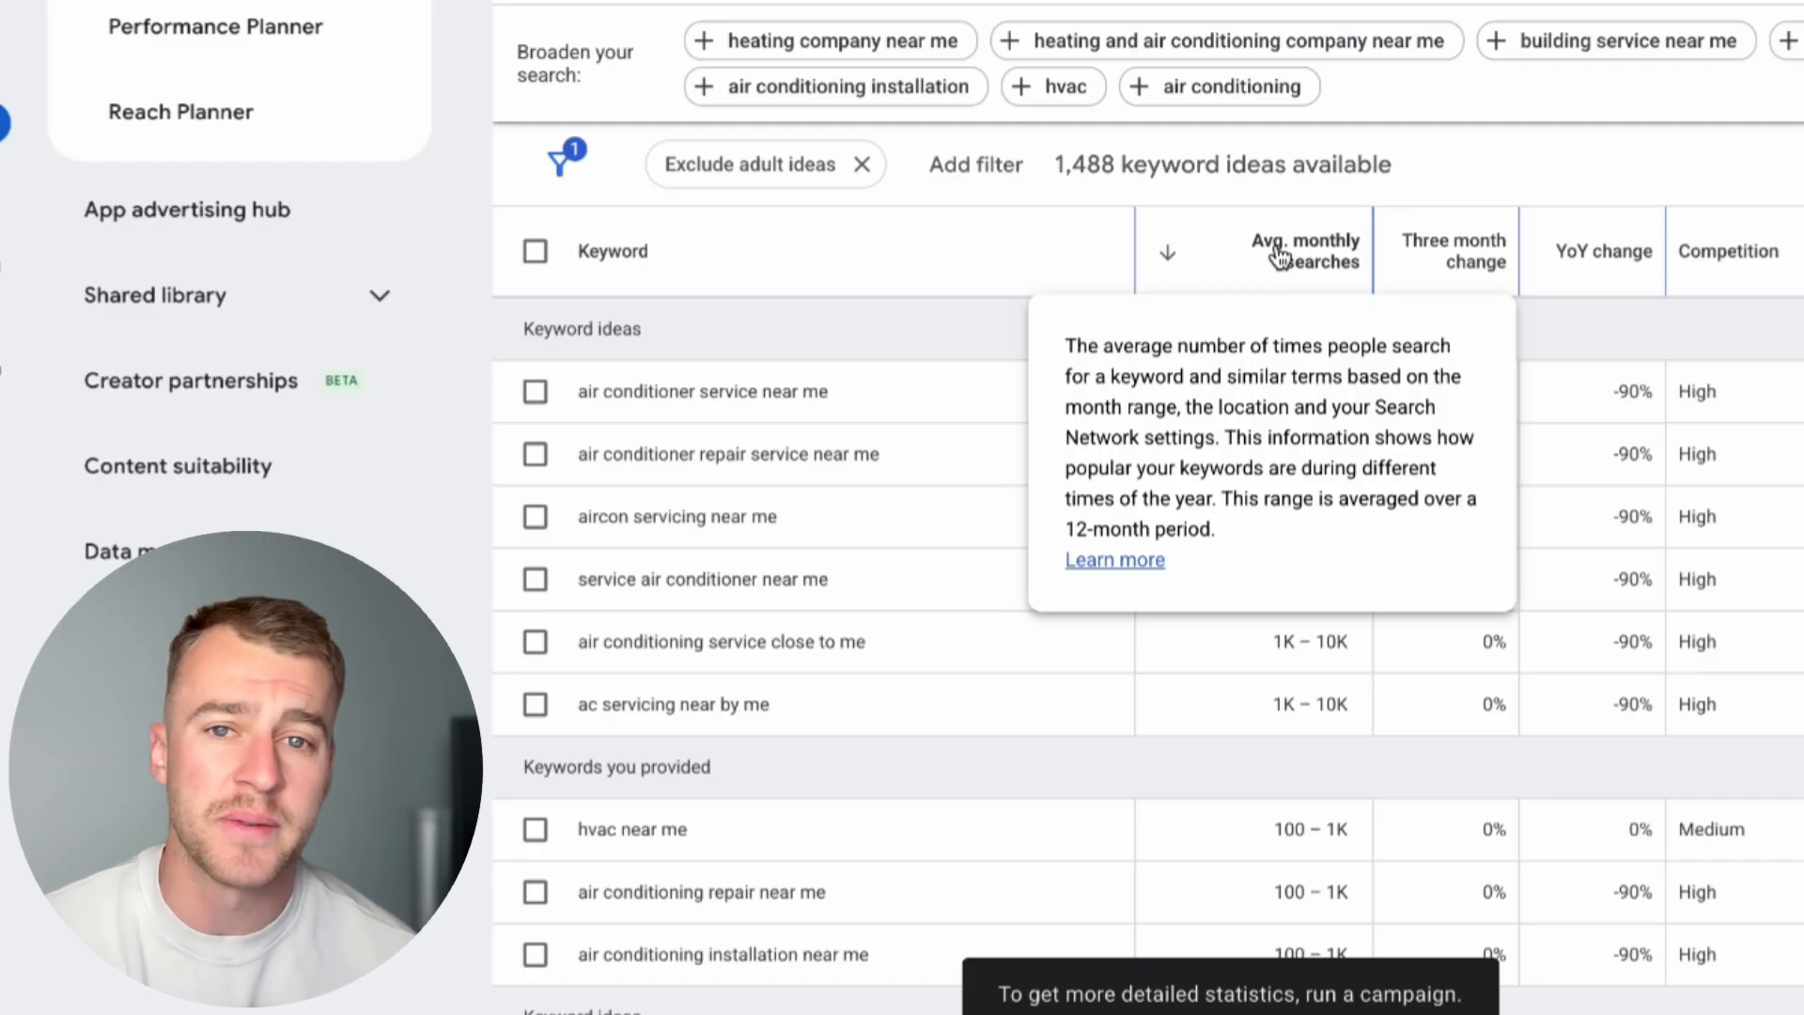
Step: Select the keyword ideas "air conditioner service near me", "air conditioner repair service near me" and "aircon servicing near me"
scroll(1278, 256, "down", 1)
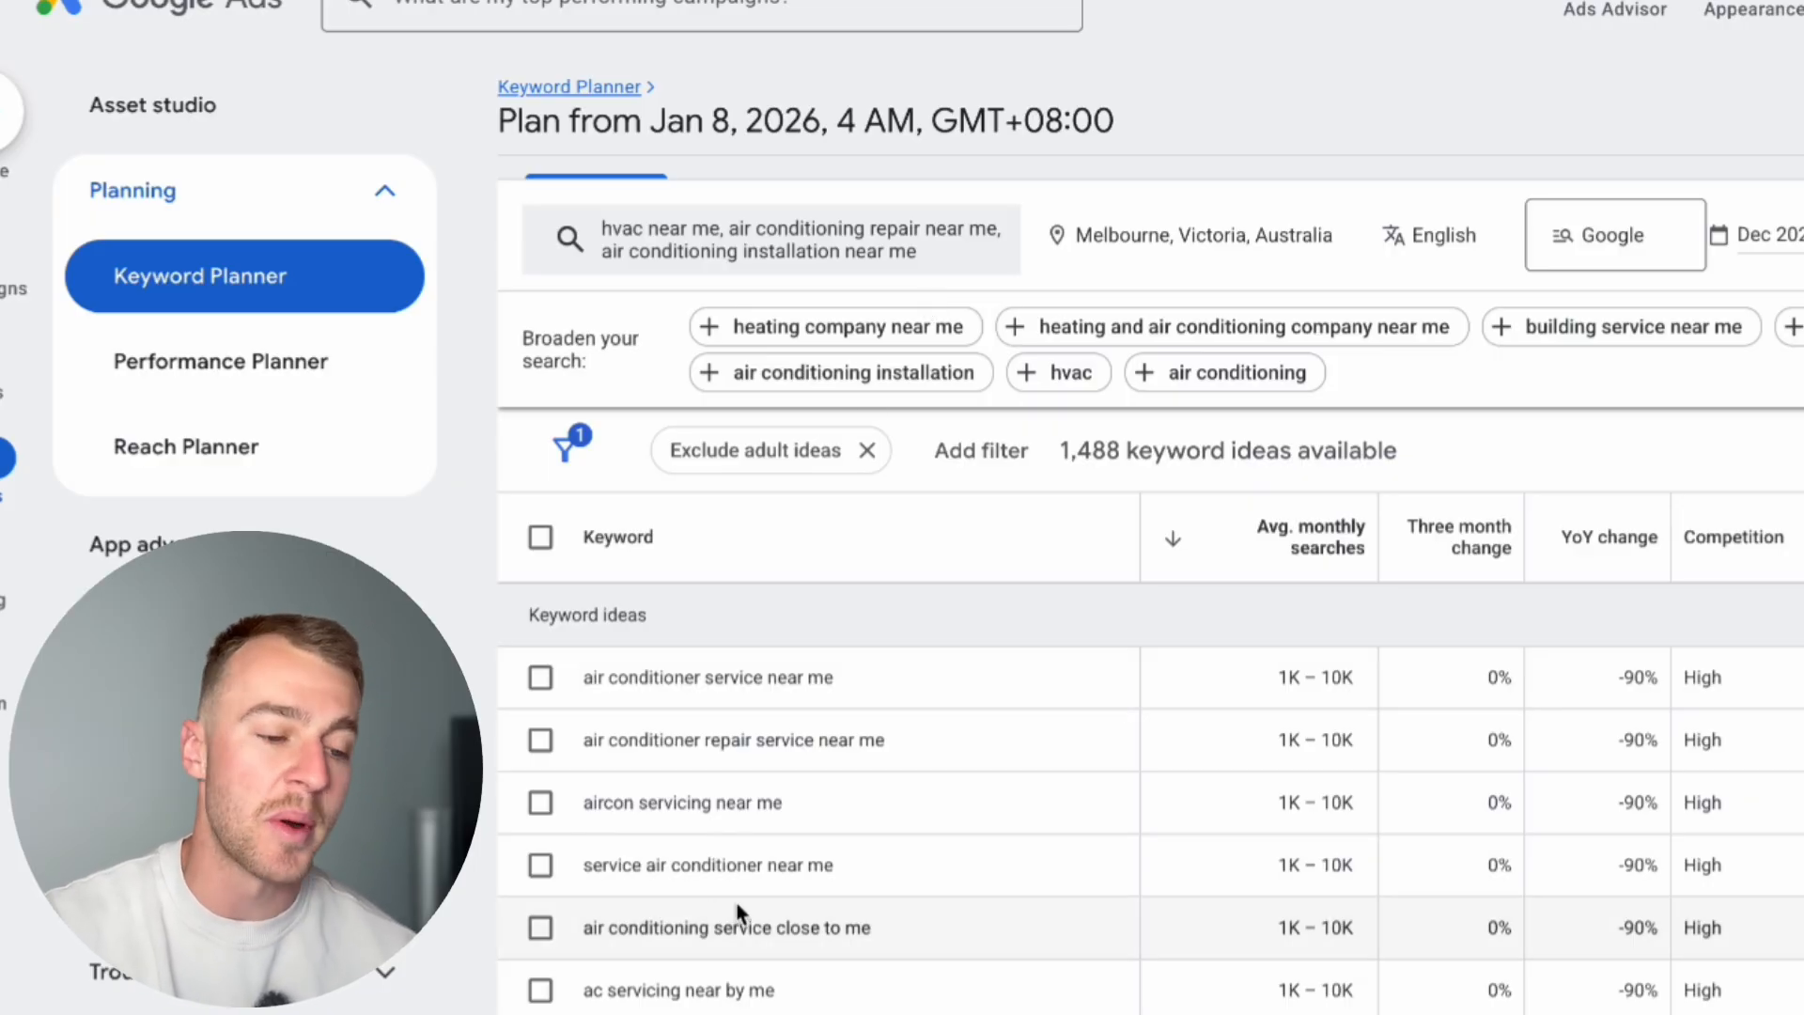
scroll(739, 912, "down", 1)
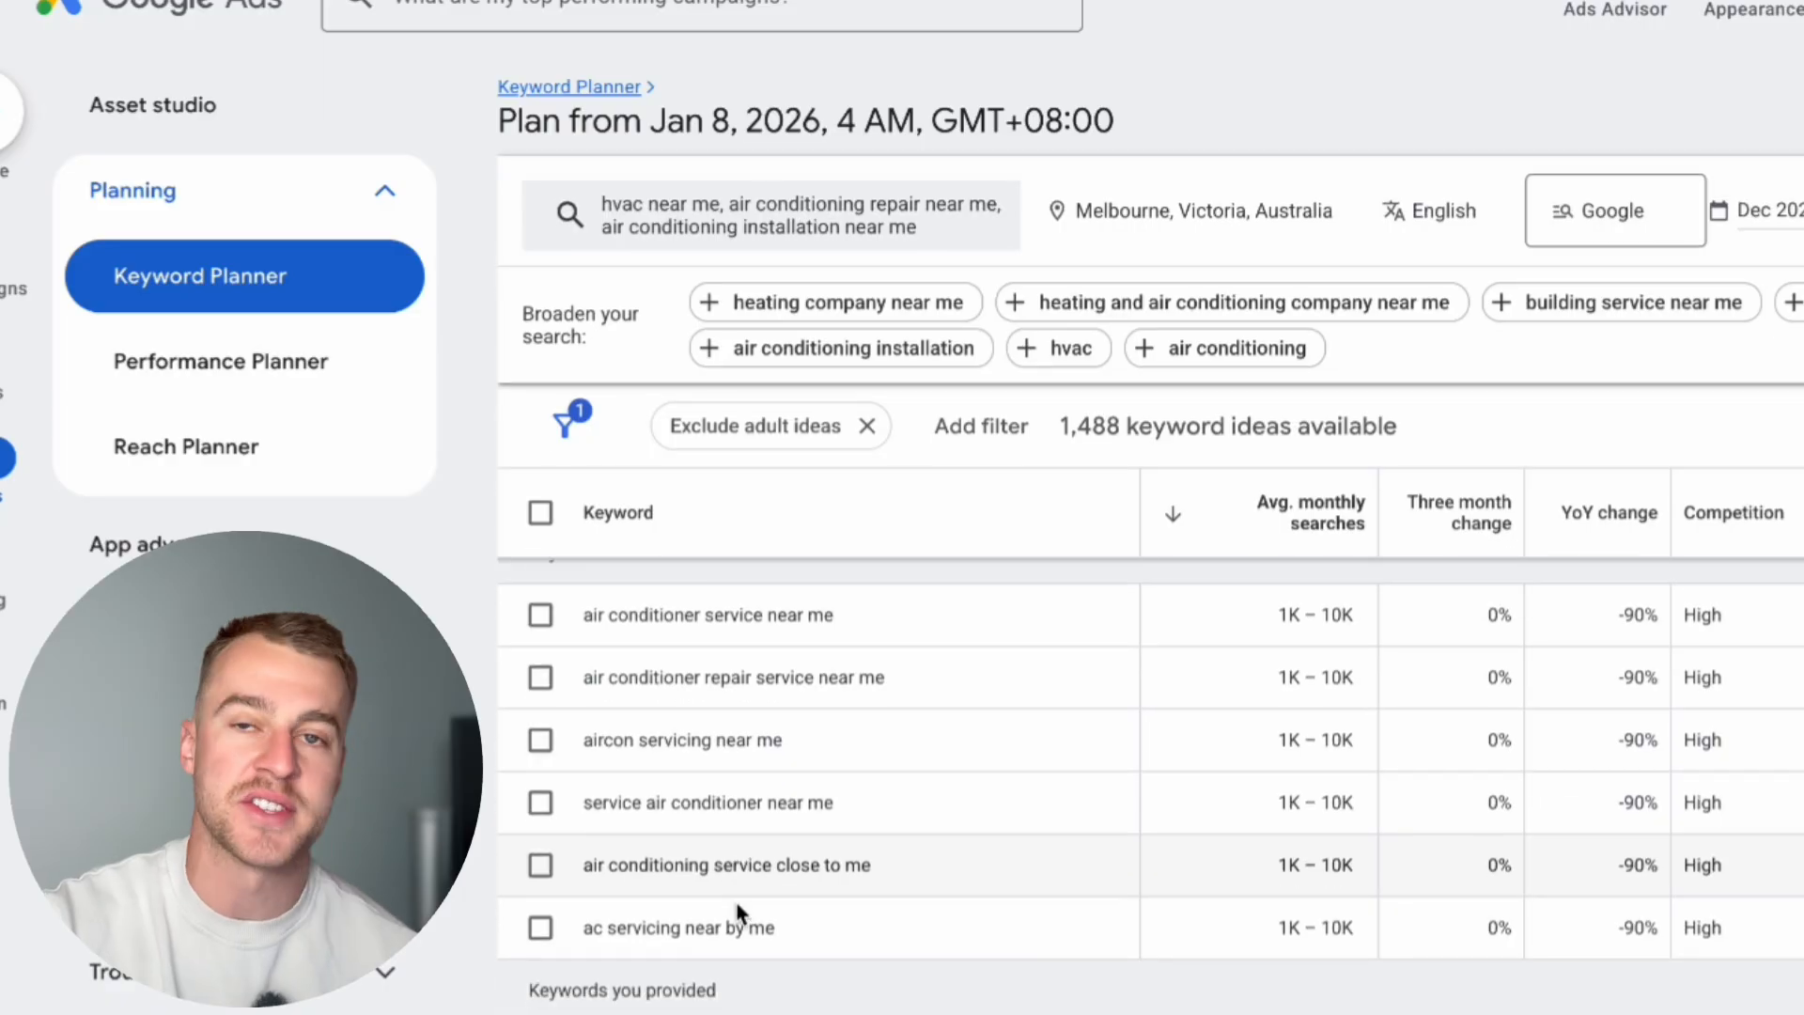
scroll(738, 916, "up", 2)
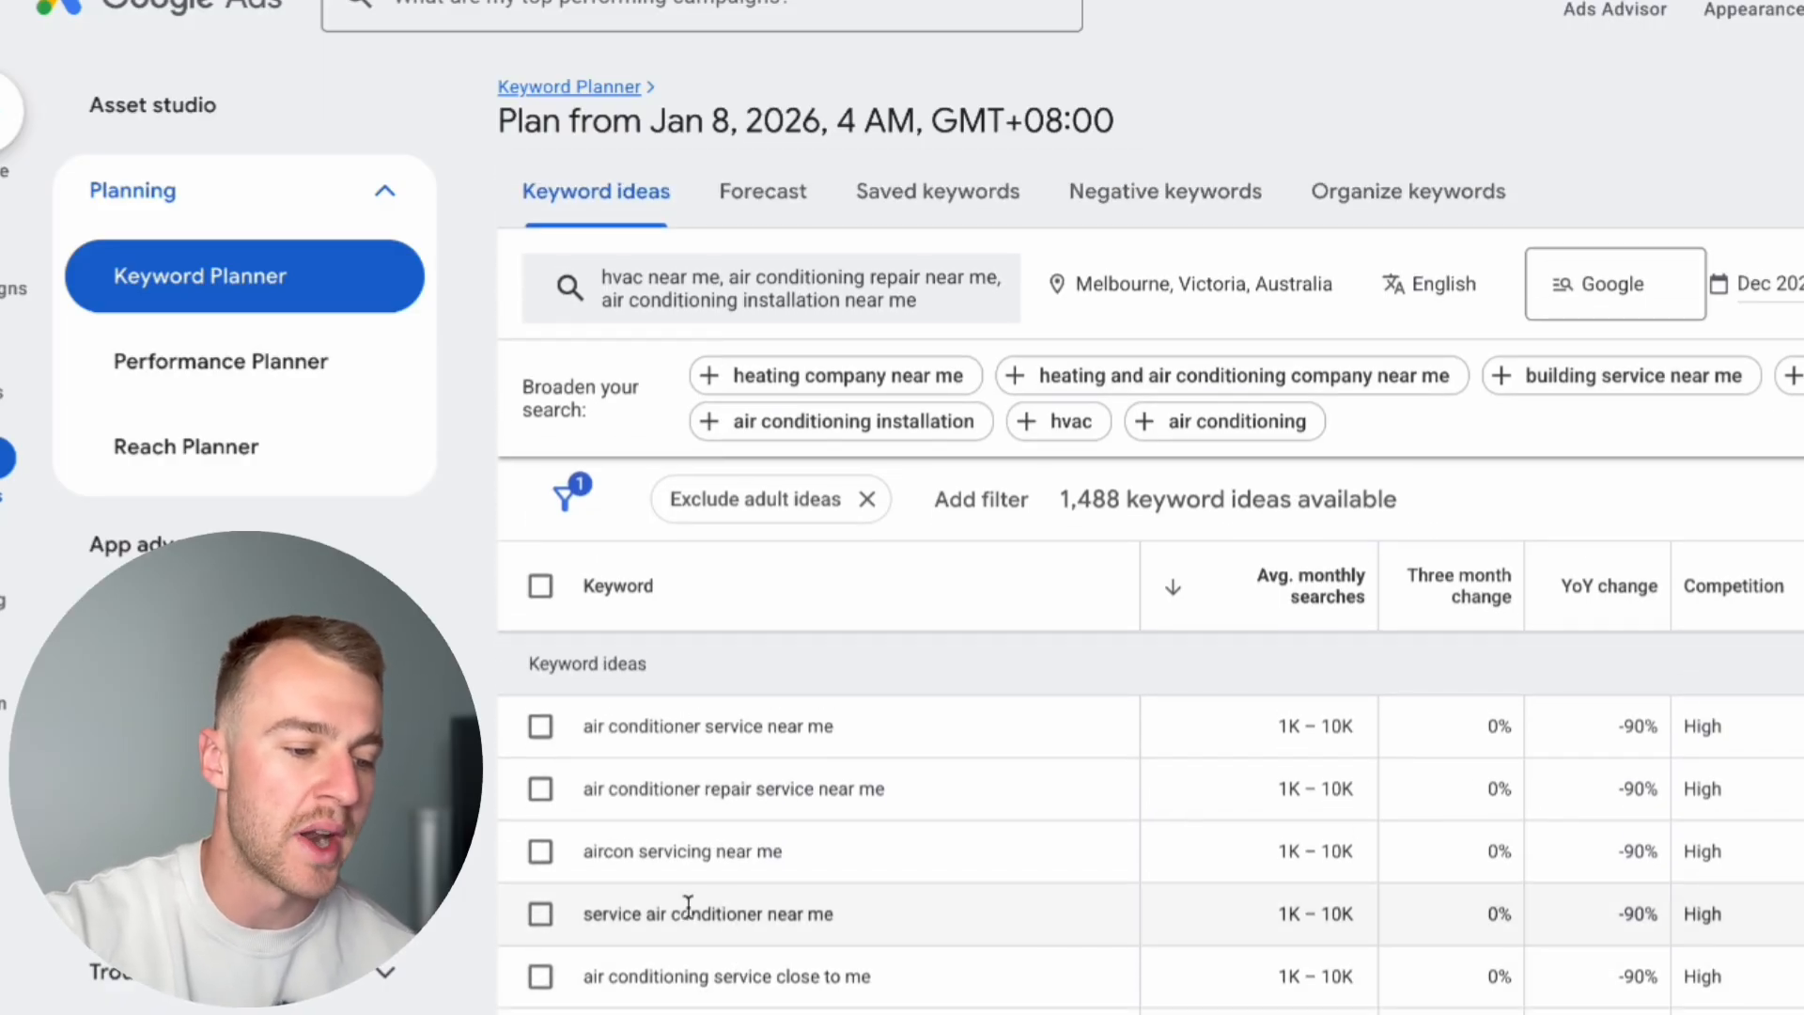
scroll(579, 877, "down", 5)
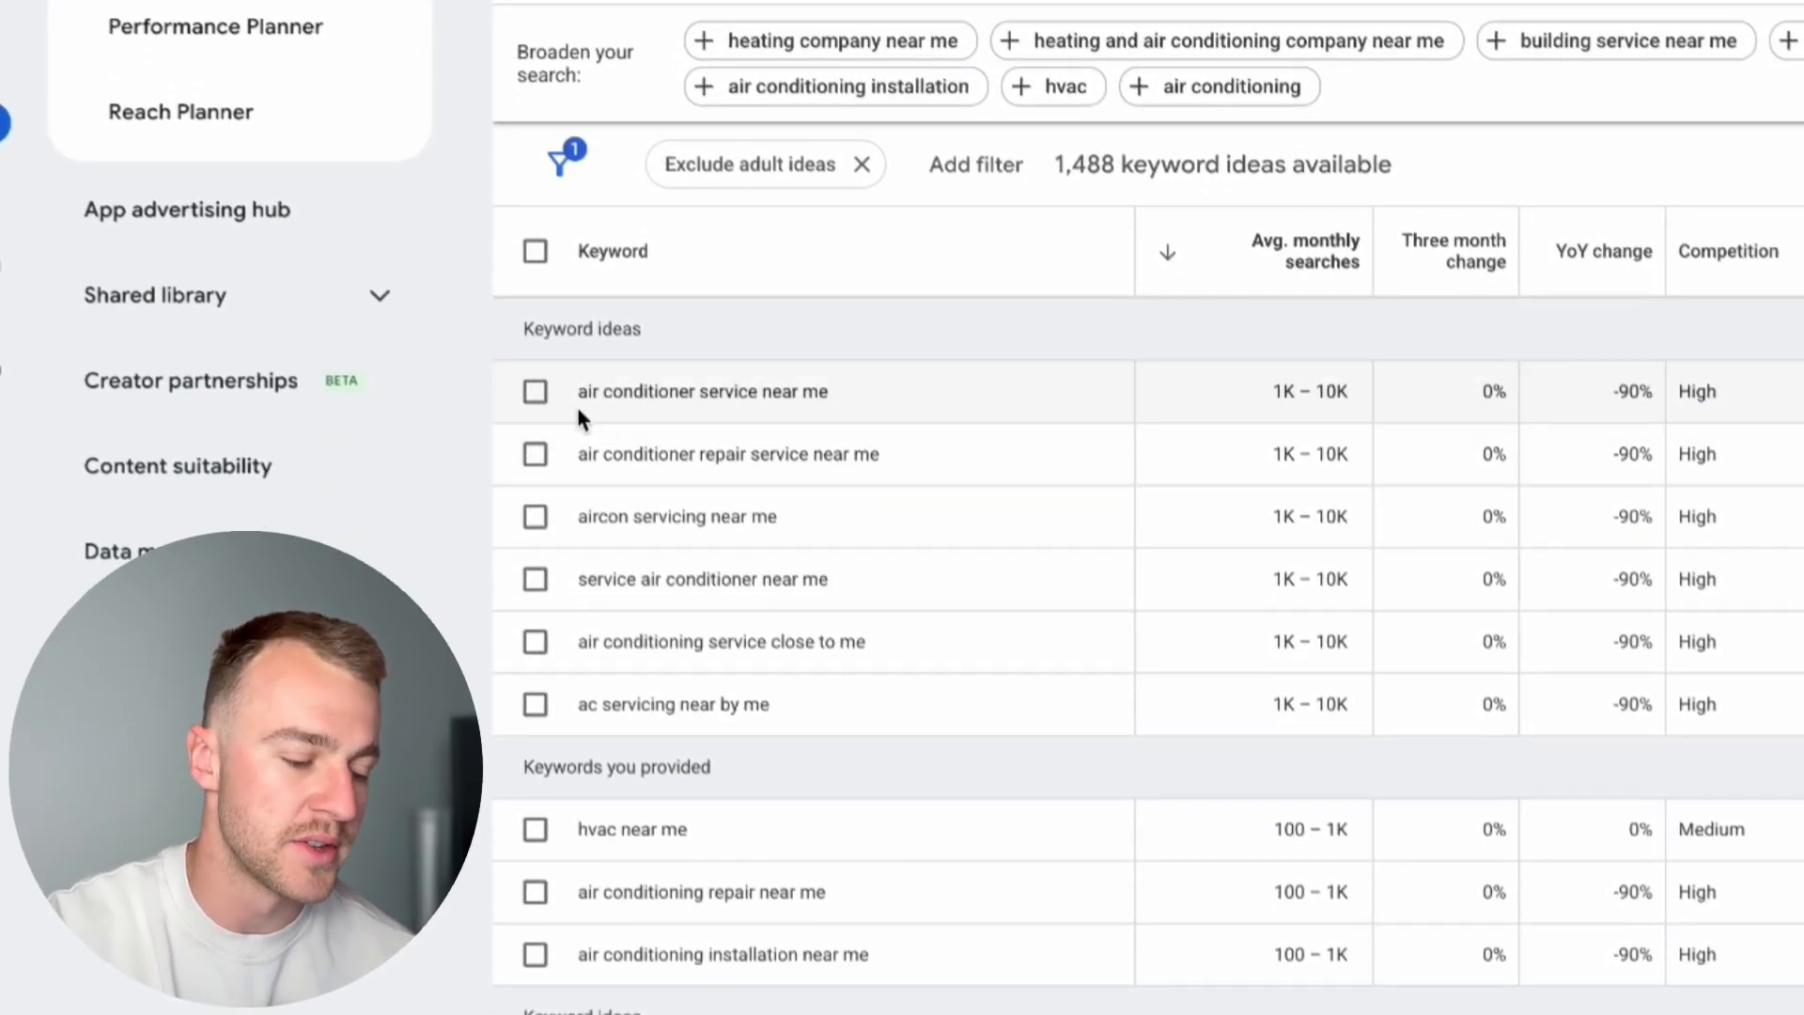
left_click(540, 397)
left_click(539, 455)
left_click(538, 516)
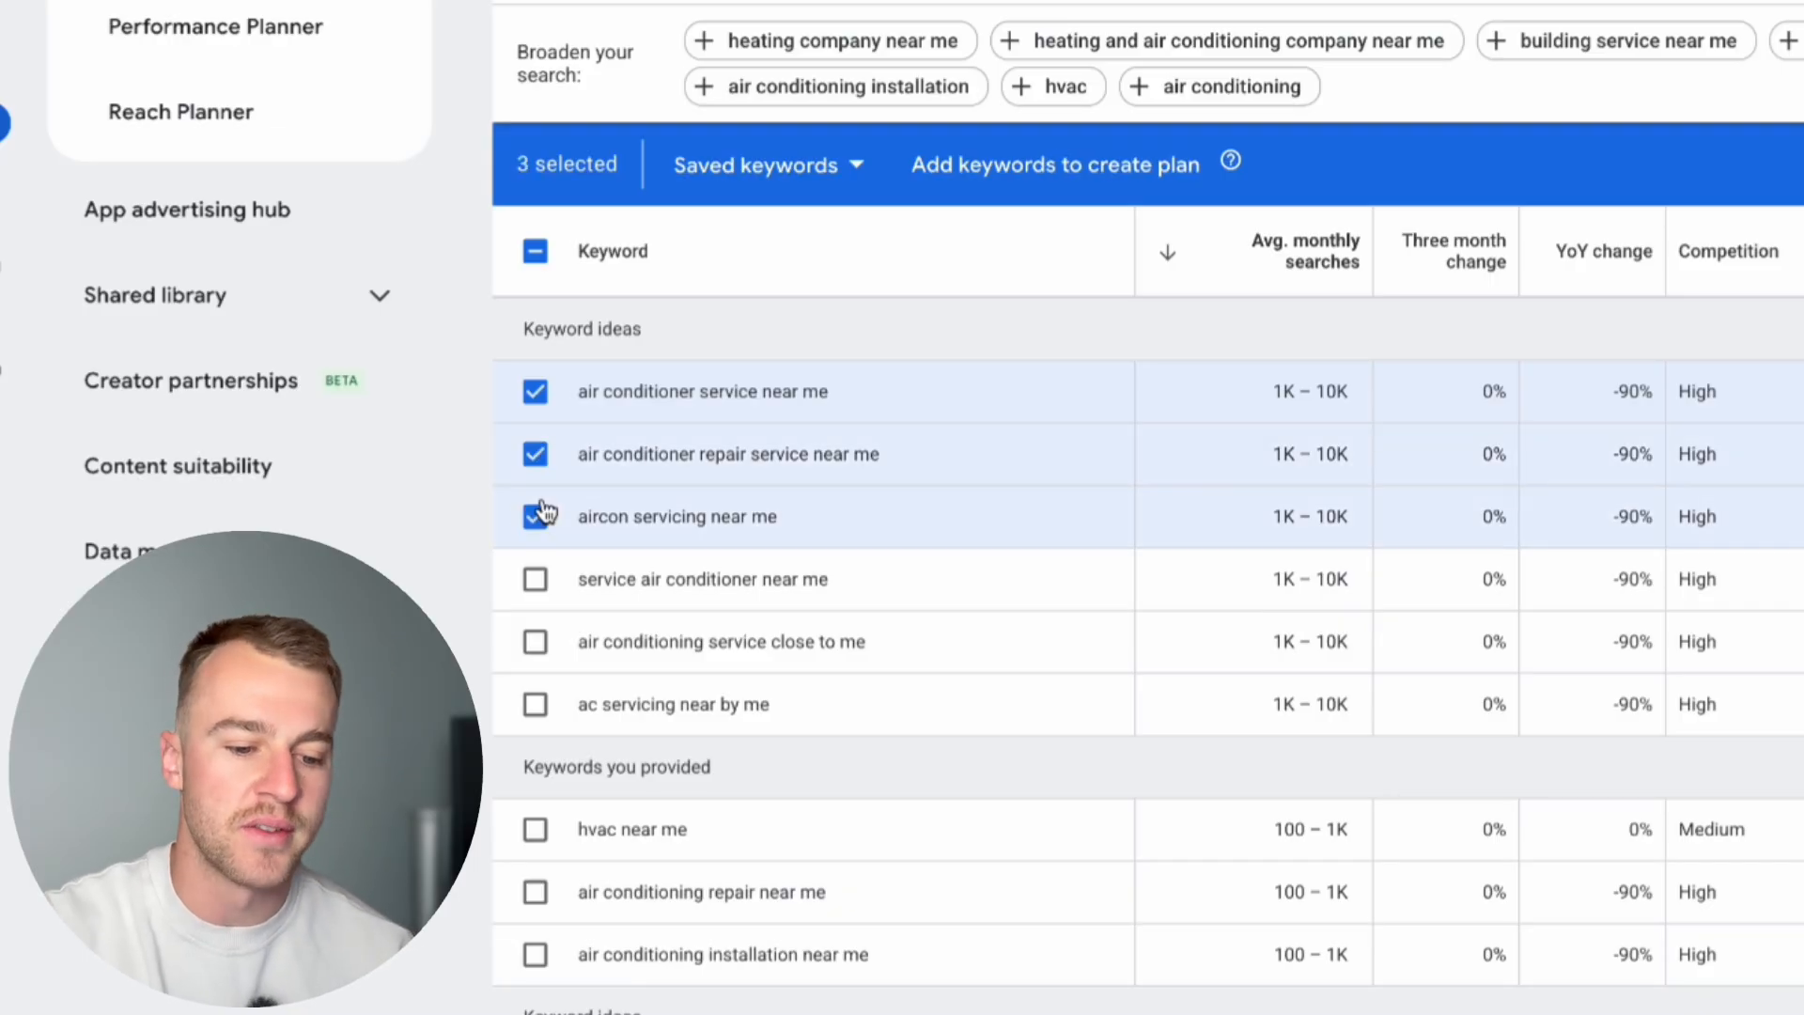
Step: Switch to Google Search, search for the keyword "air conditioner service near me" and examine the sponsored results
scroll(543, 513, "down", 1)
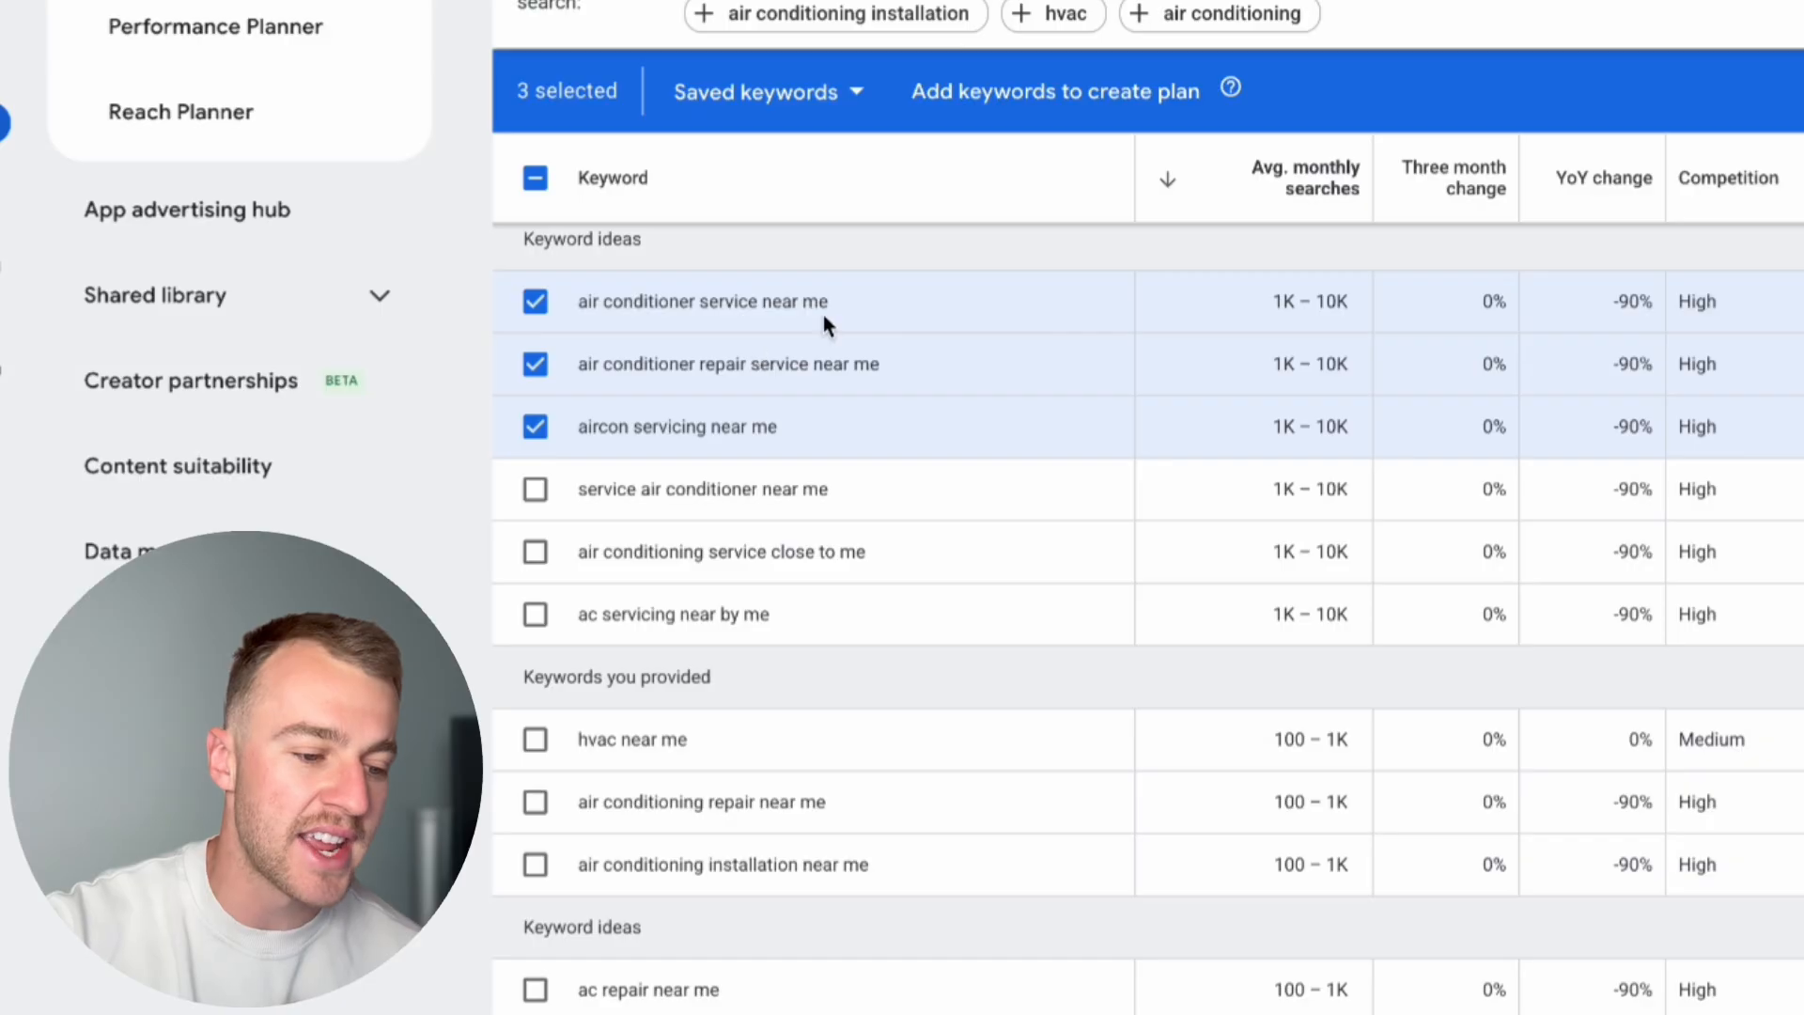
left_click_drag(855, 308, 581, 303)
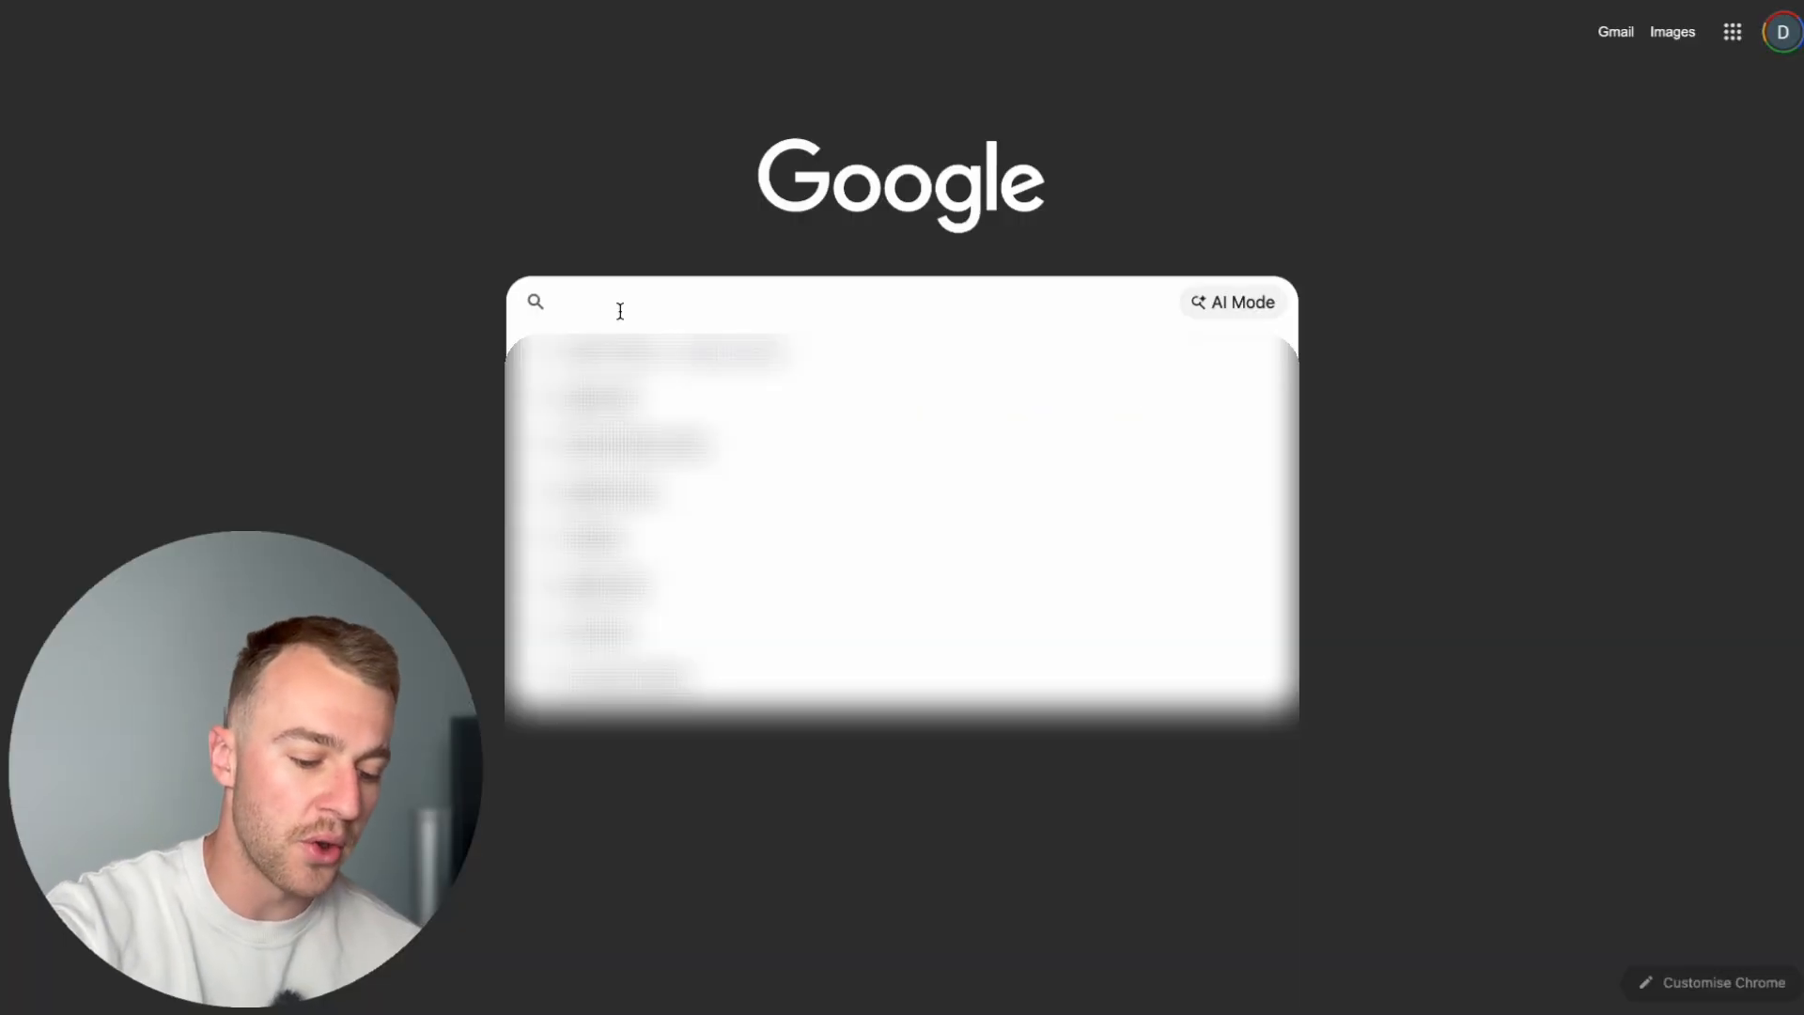
type("air conditioner service near me")
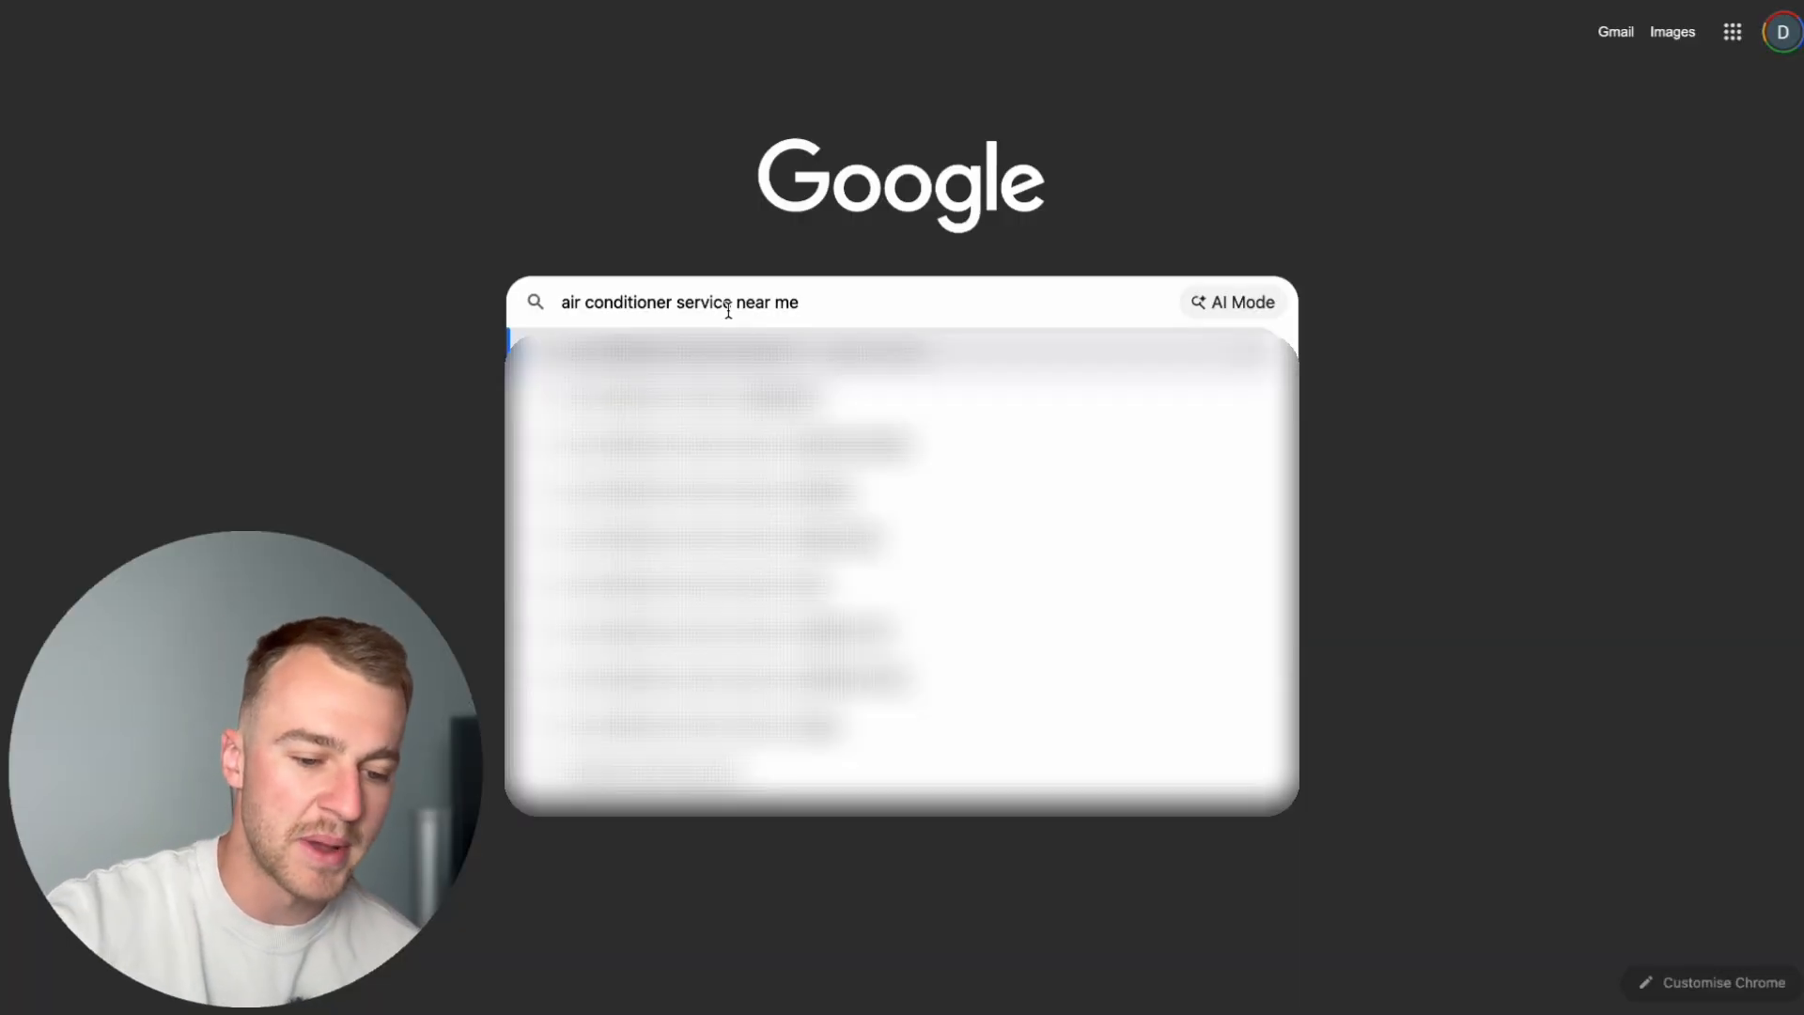
key("Return")
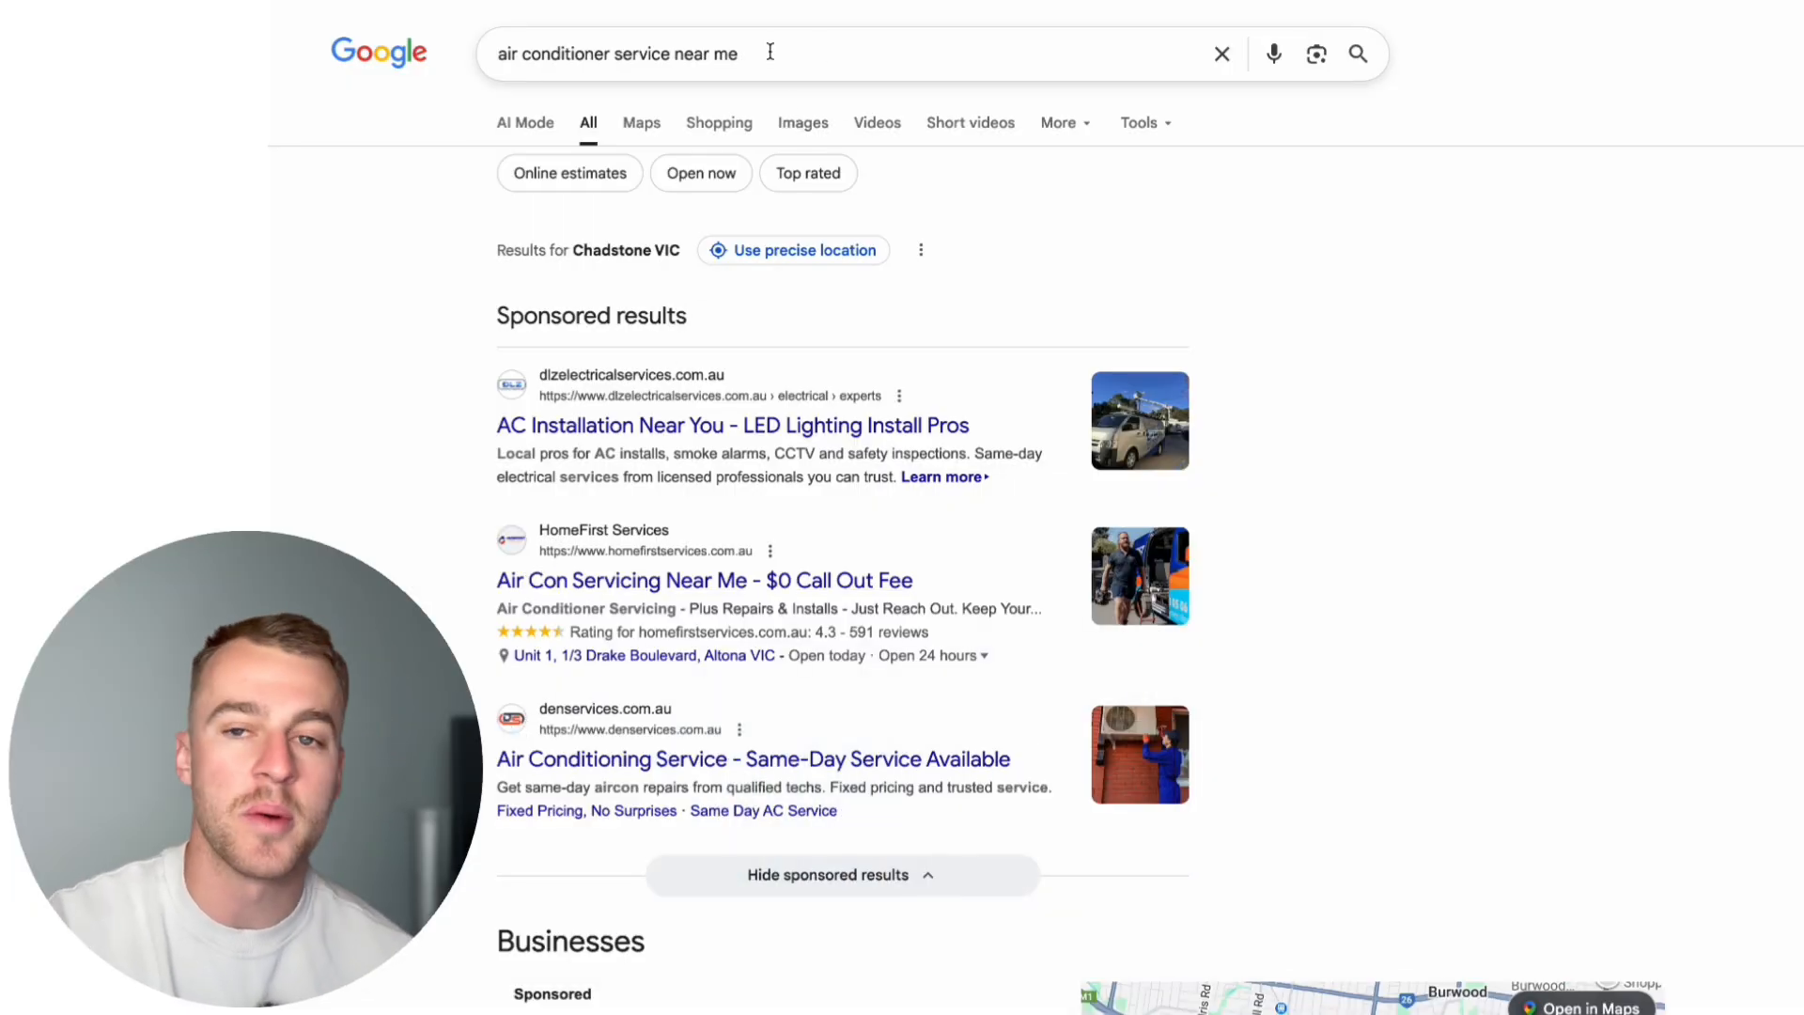
left_click_drag(719, 321, 484, 303)
left_click(750, 293)
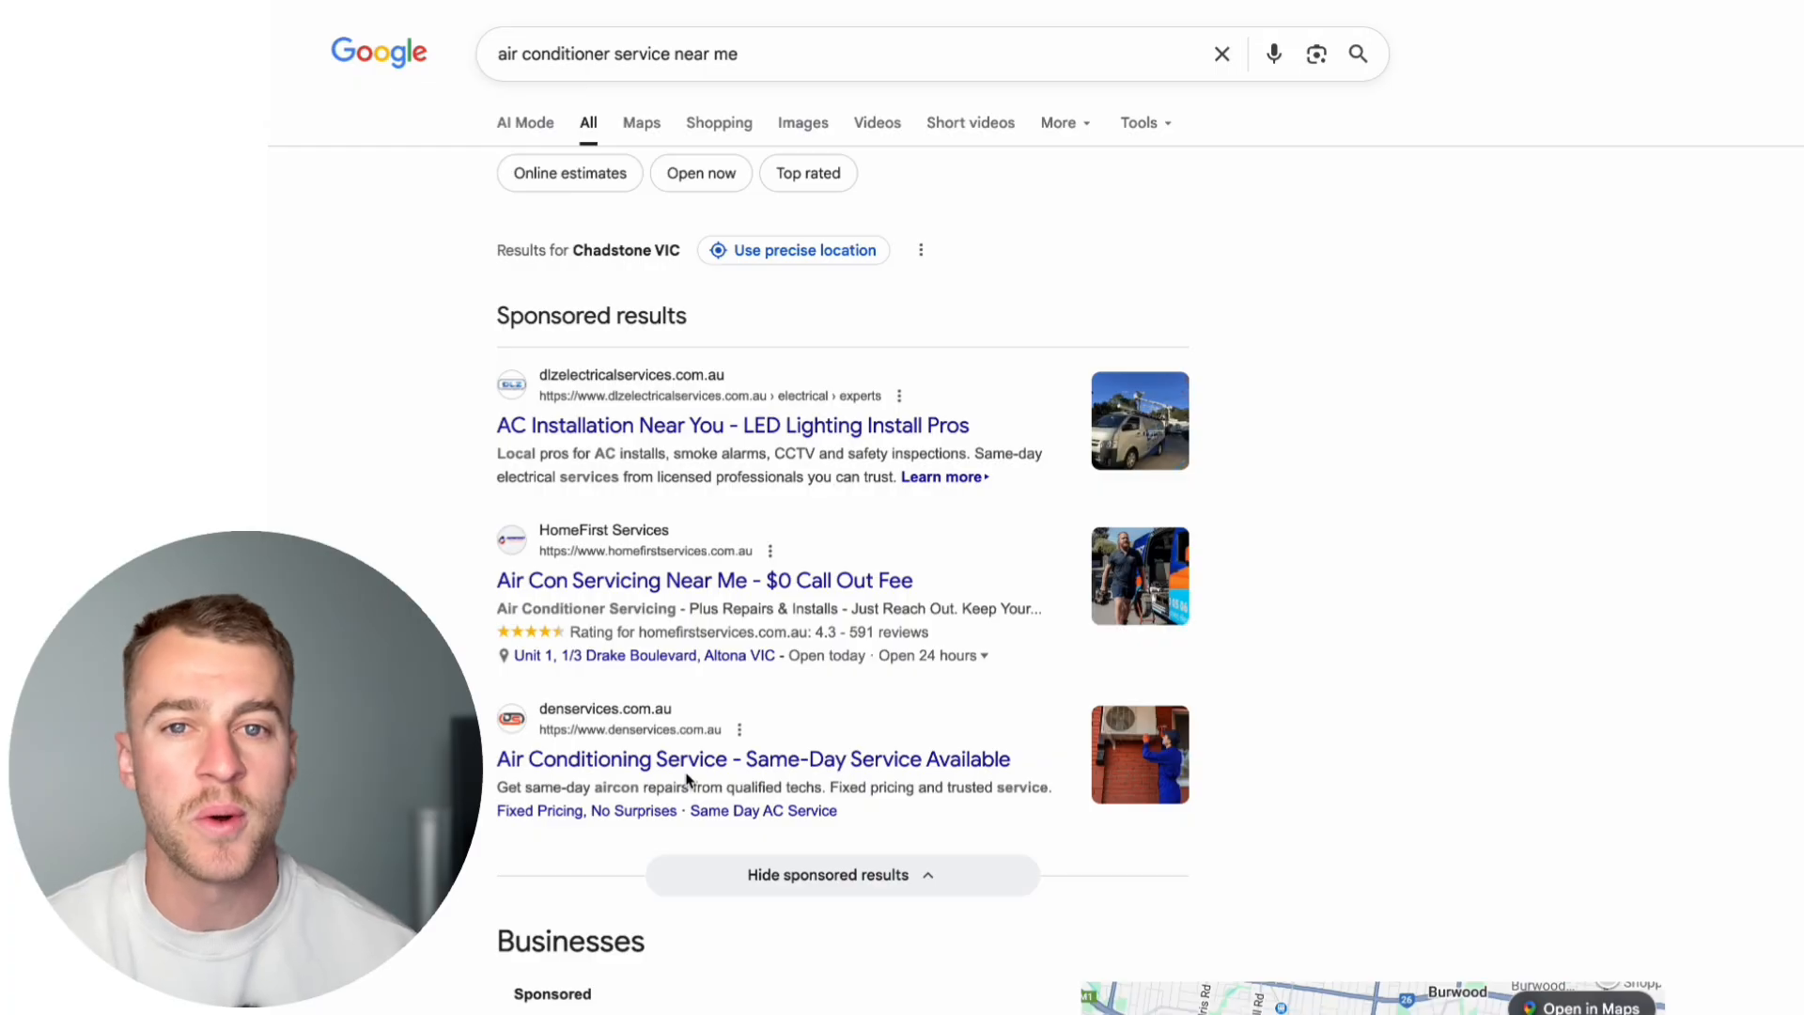
scroll(687, 778, "down", 1)
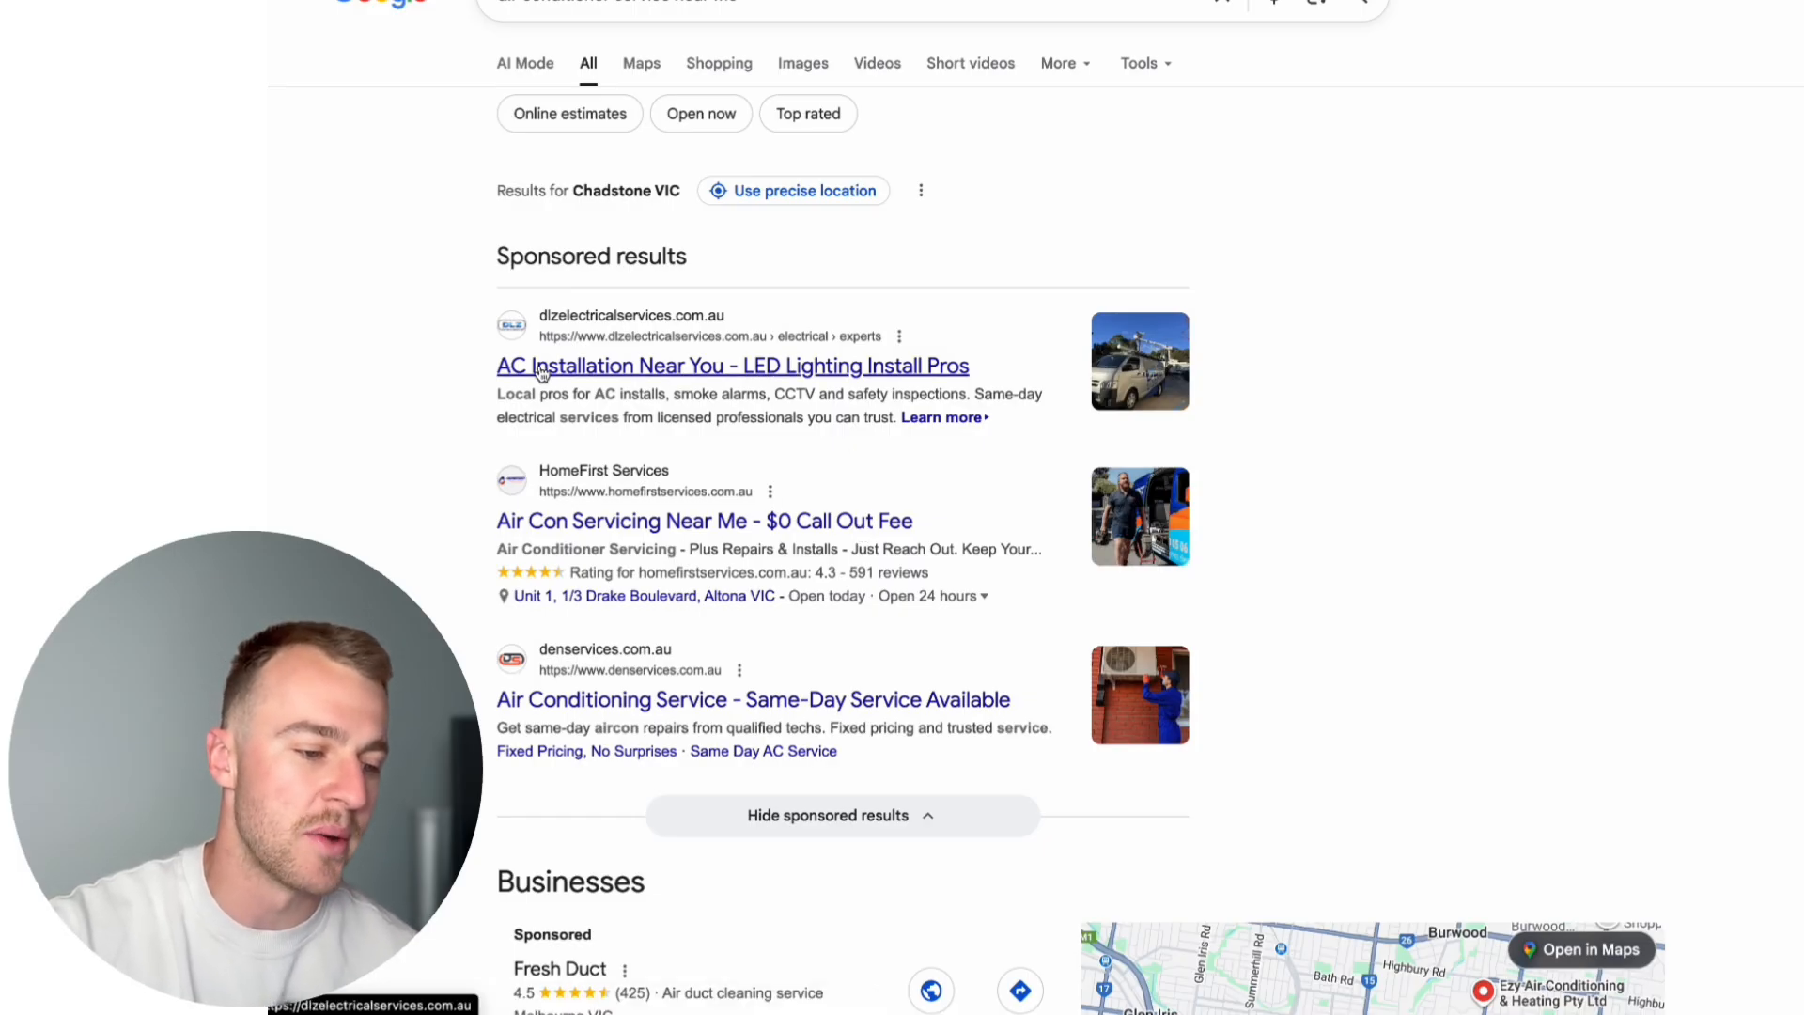
left_click(666, 365)
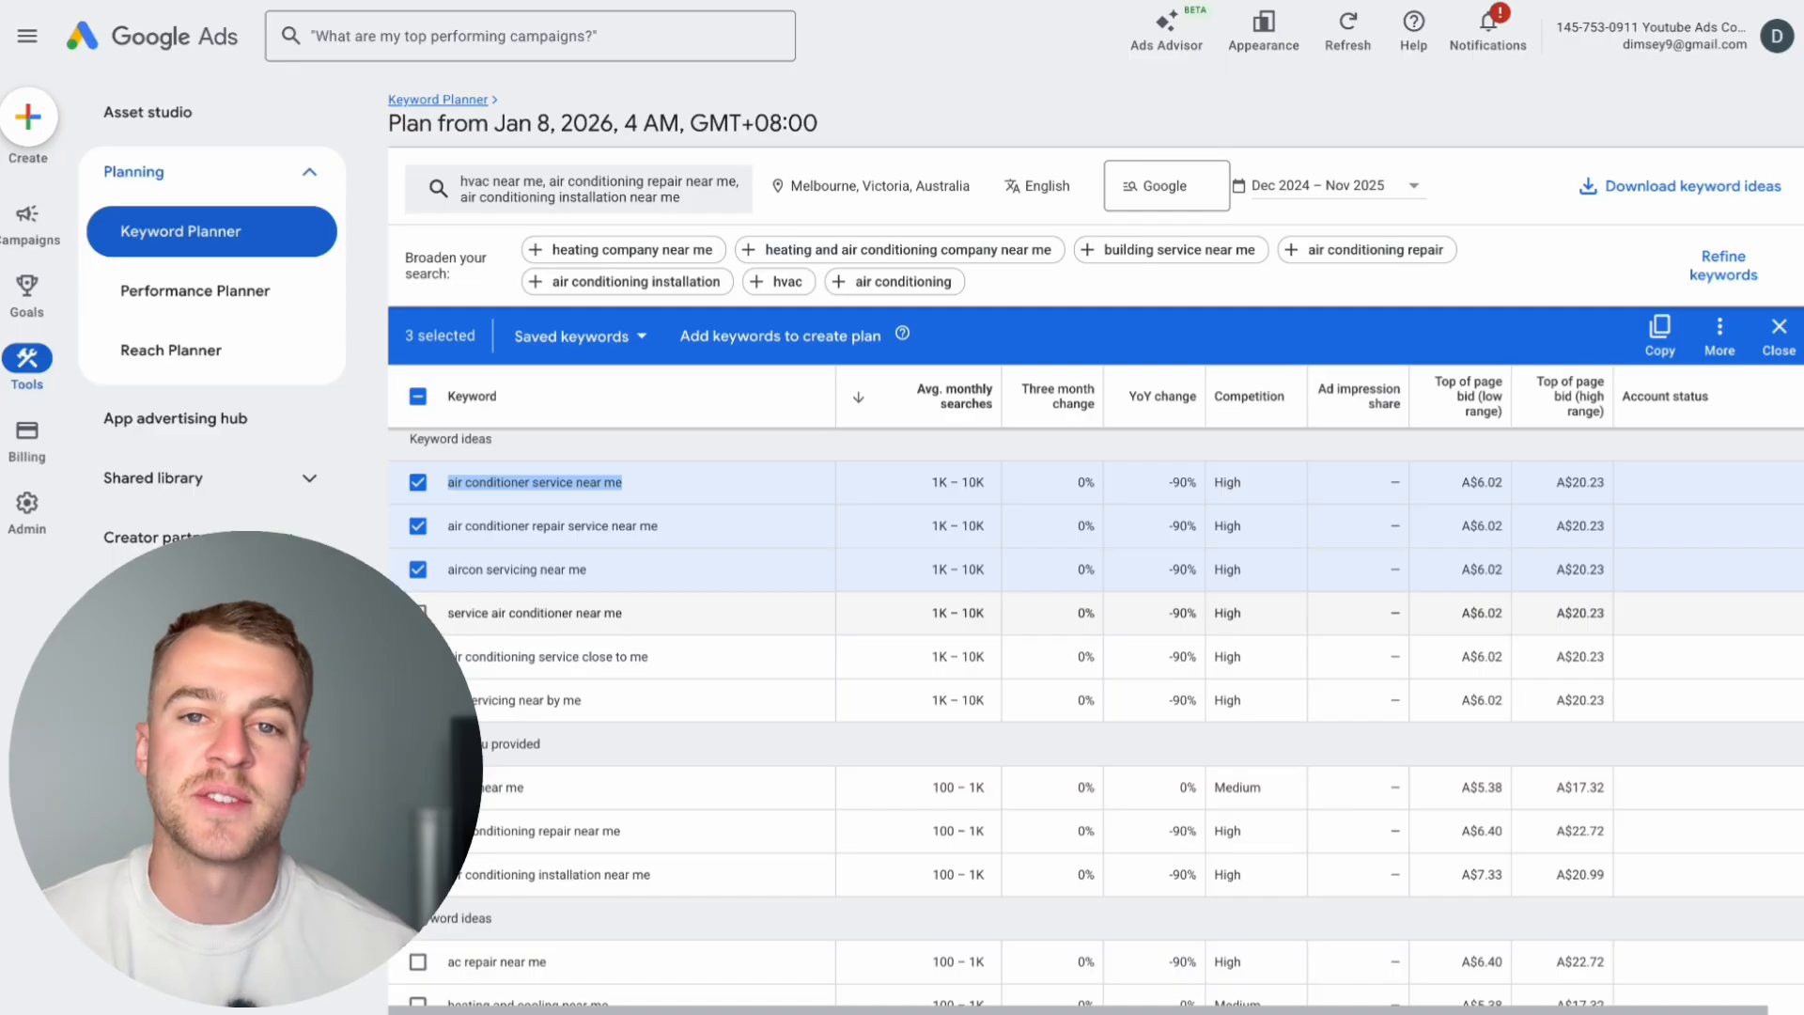
Step: In Google Ads, add "service air conditioner near me", "air conditioning service close to me" and "ac servicing near by me" to the keyword selection
left_click(418, 613)
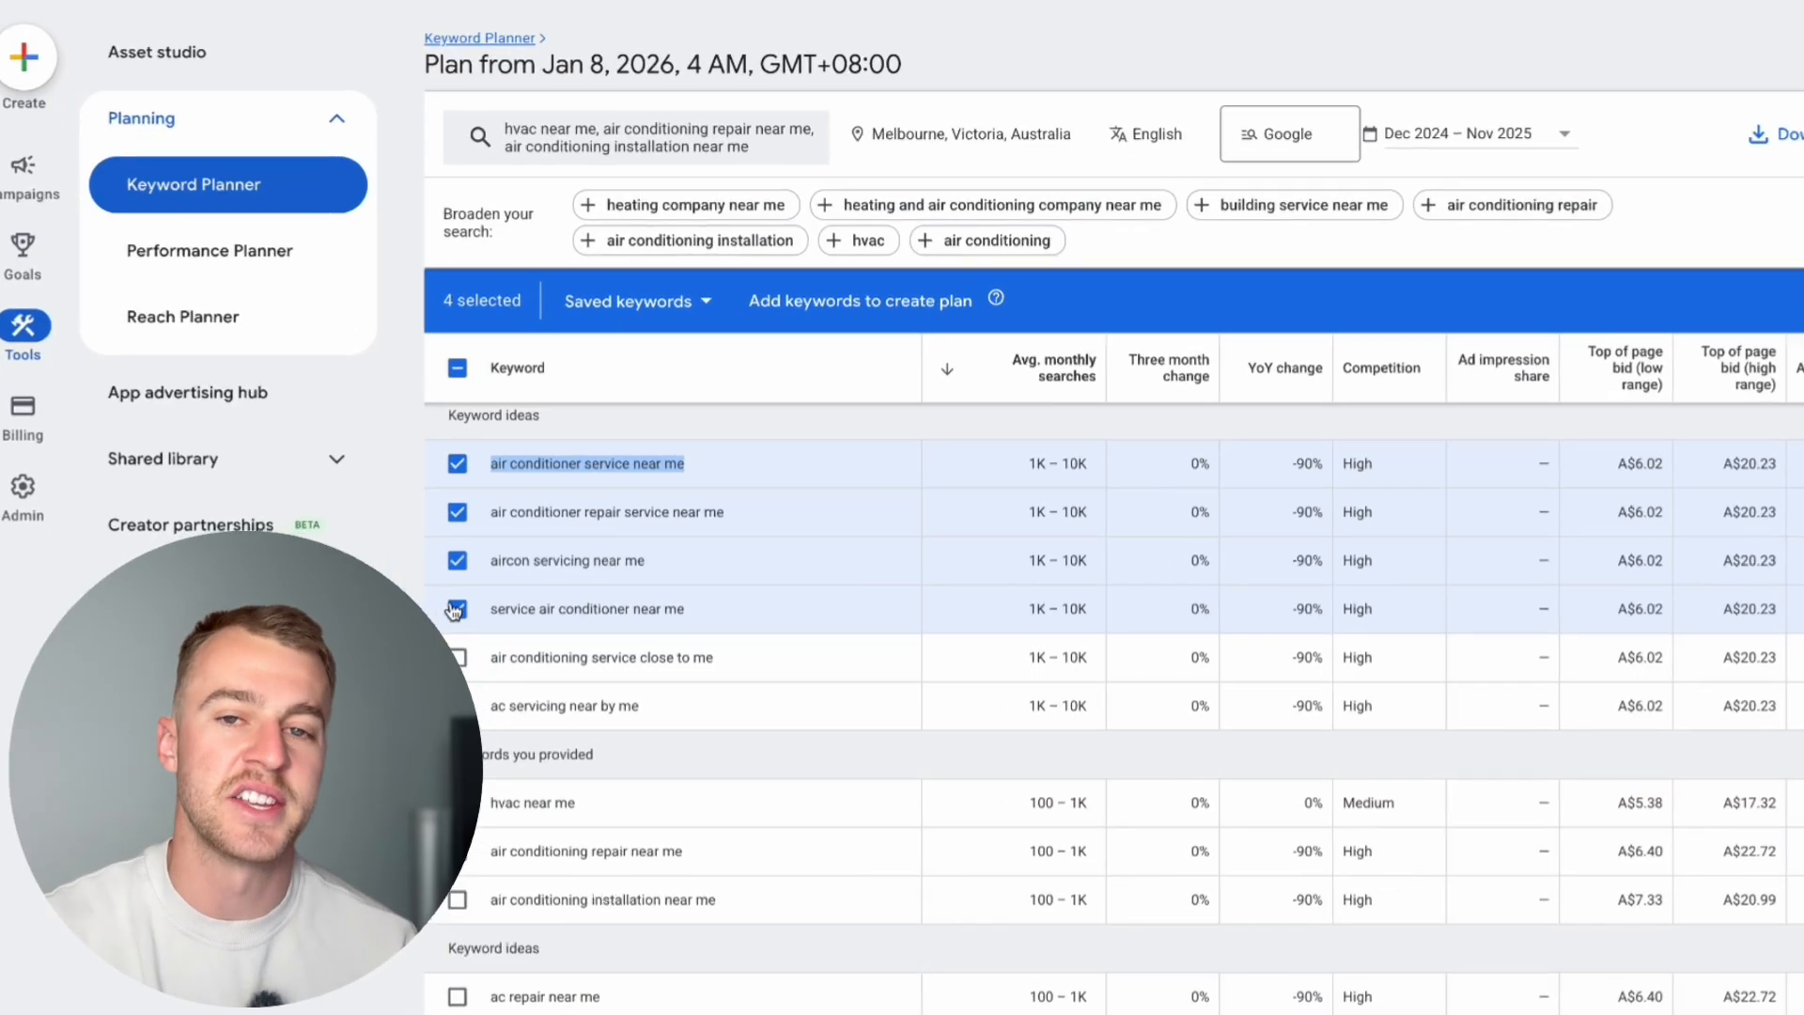
left_click(417, 657)
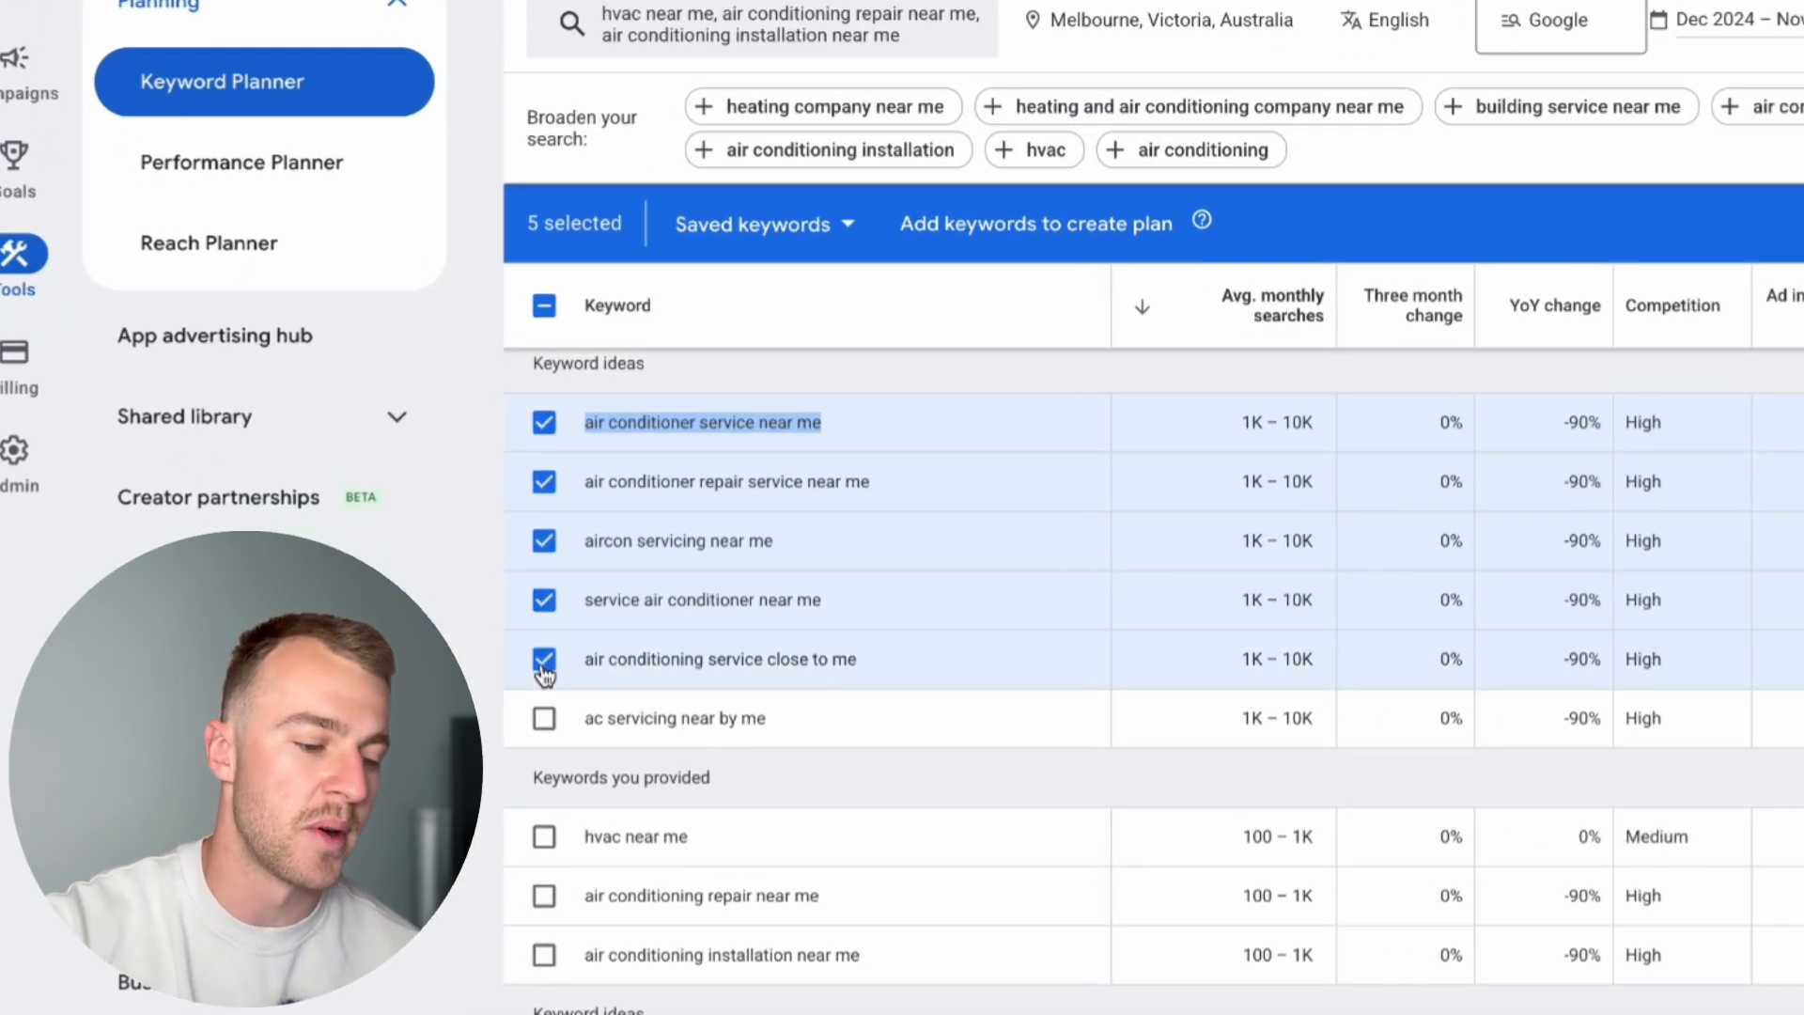
left_click(544, 720)
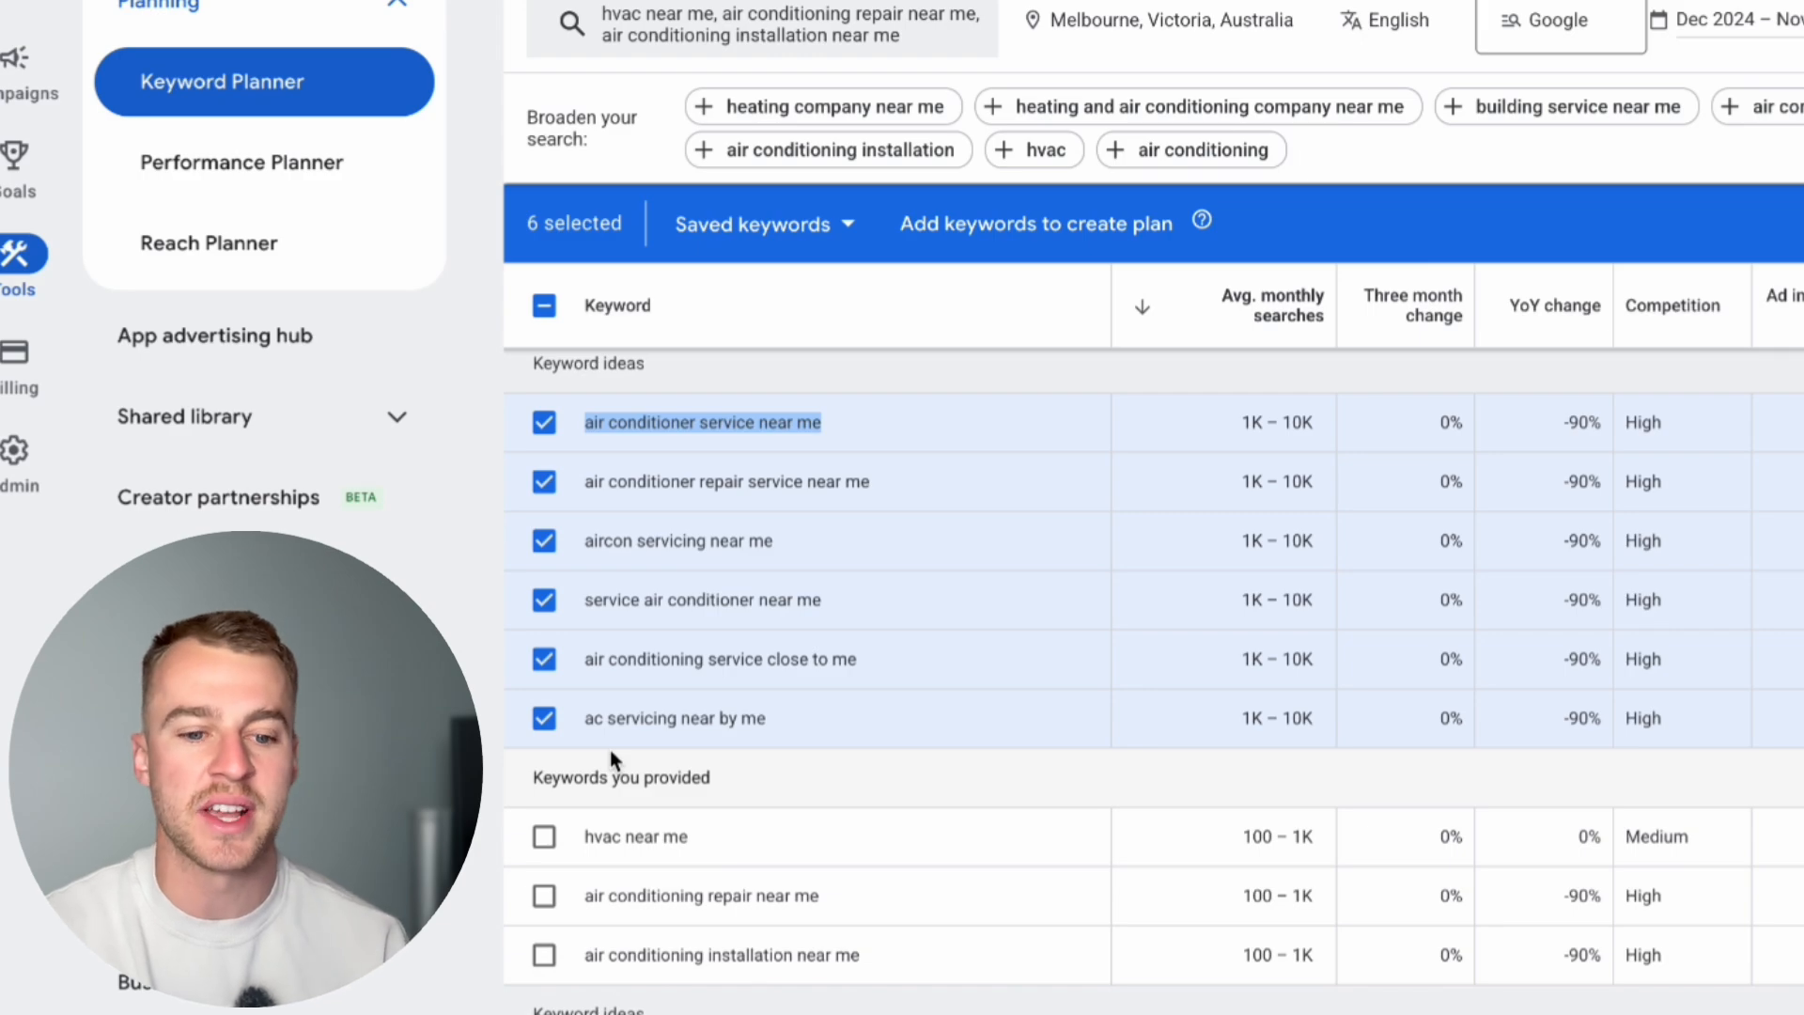
Step: Also select "ac repair near me", "air conditioning repair near me" and "air conditioning installation near me", and copy all selected keywords
scroll(1395, 792, "down", 1)
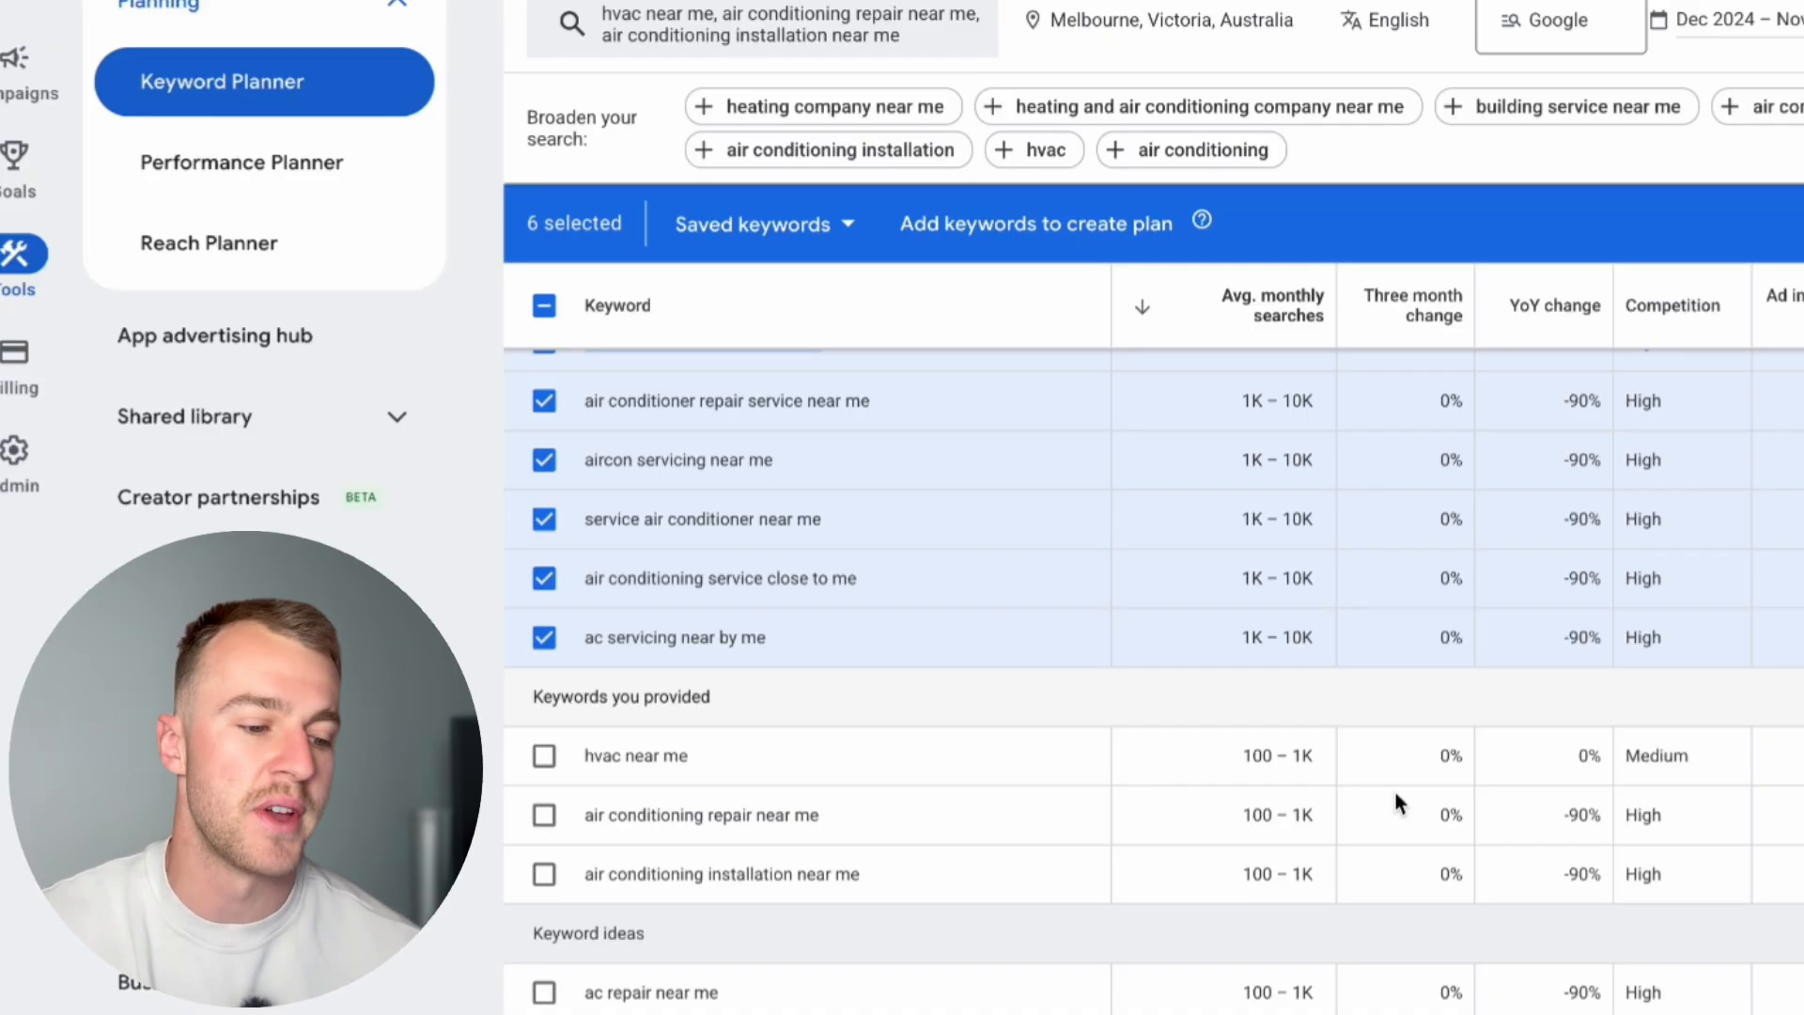
scroll(1396, 793, "down", 3)
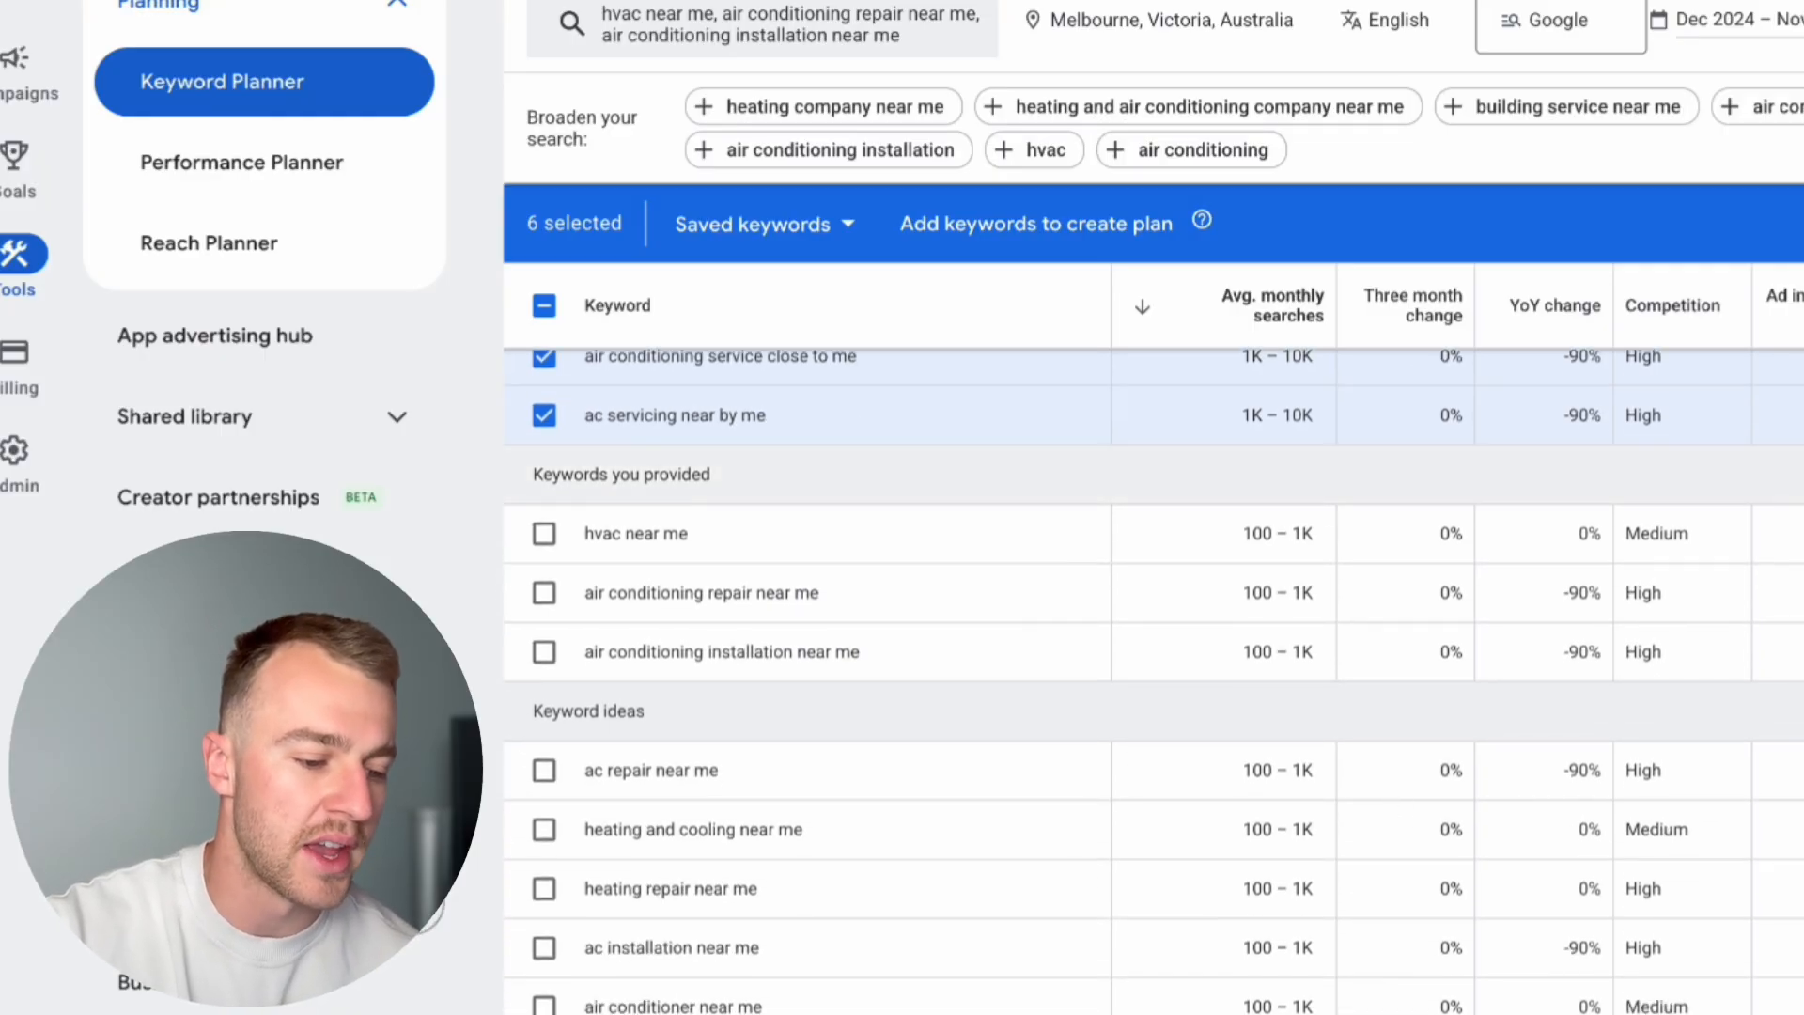
left_click(545, 769)
left_click(544, 592)
left_click(544, 651)
scroll(1318, 796, "up", 5)
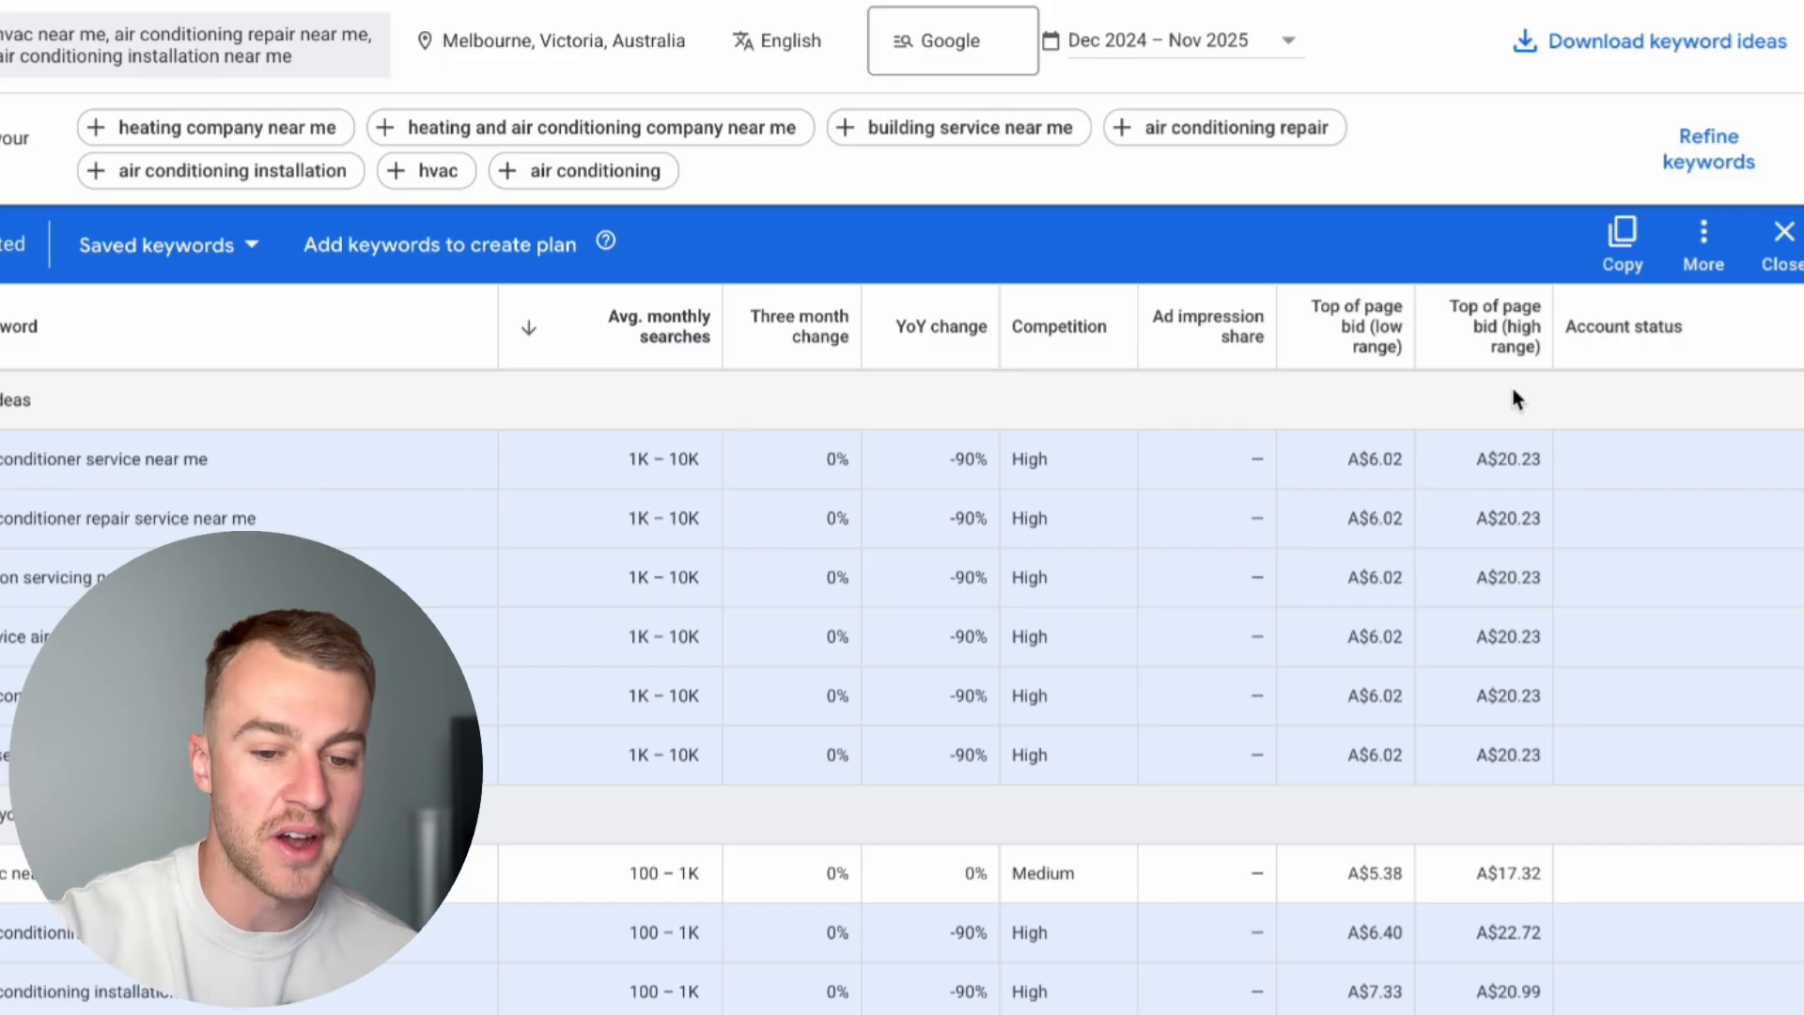
left_click(1617, 249)
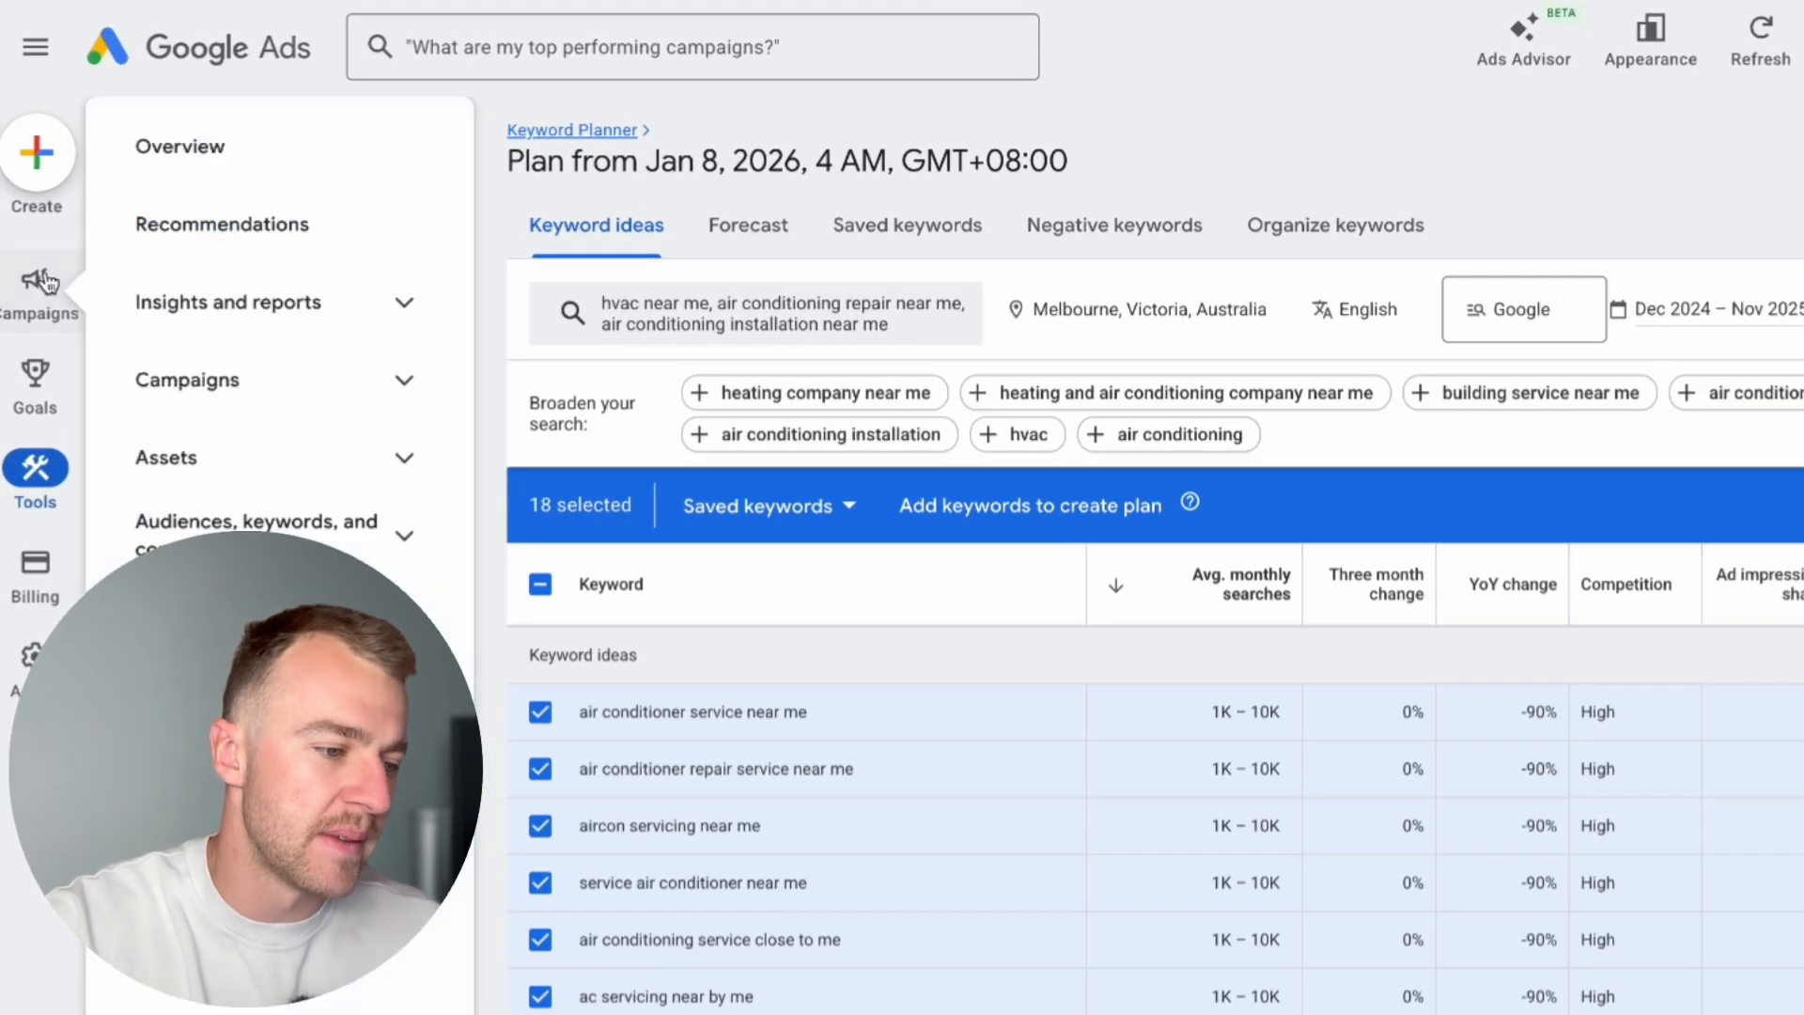
Step: Return to the campaigns overview and start creating a new campaign
left_click(27, 213)
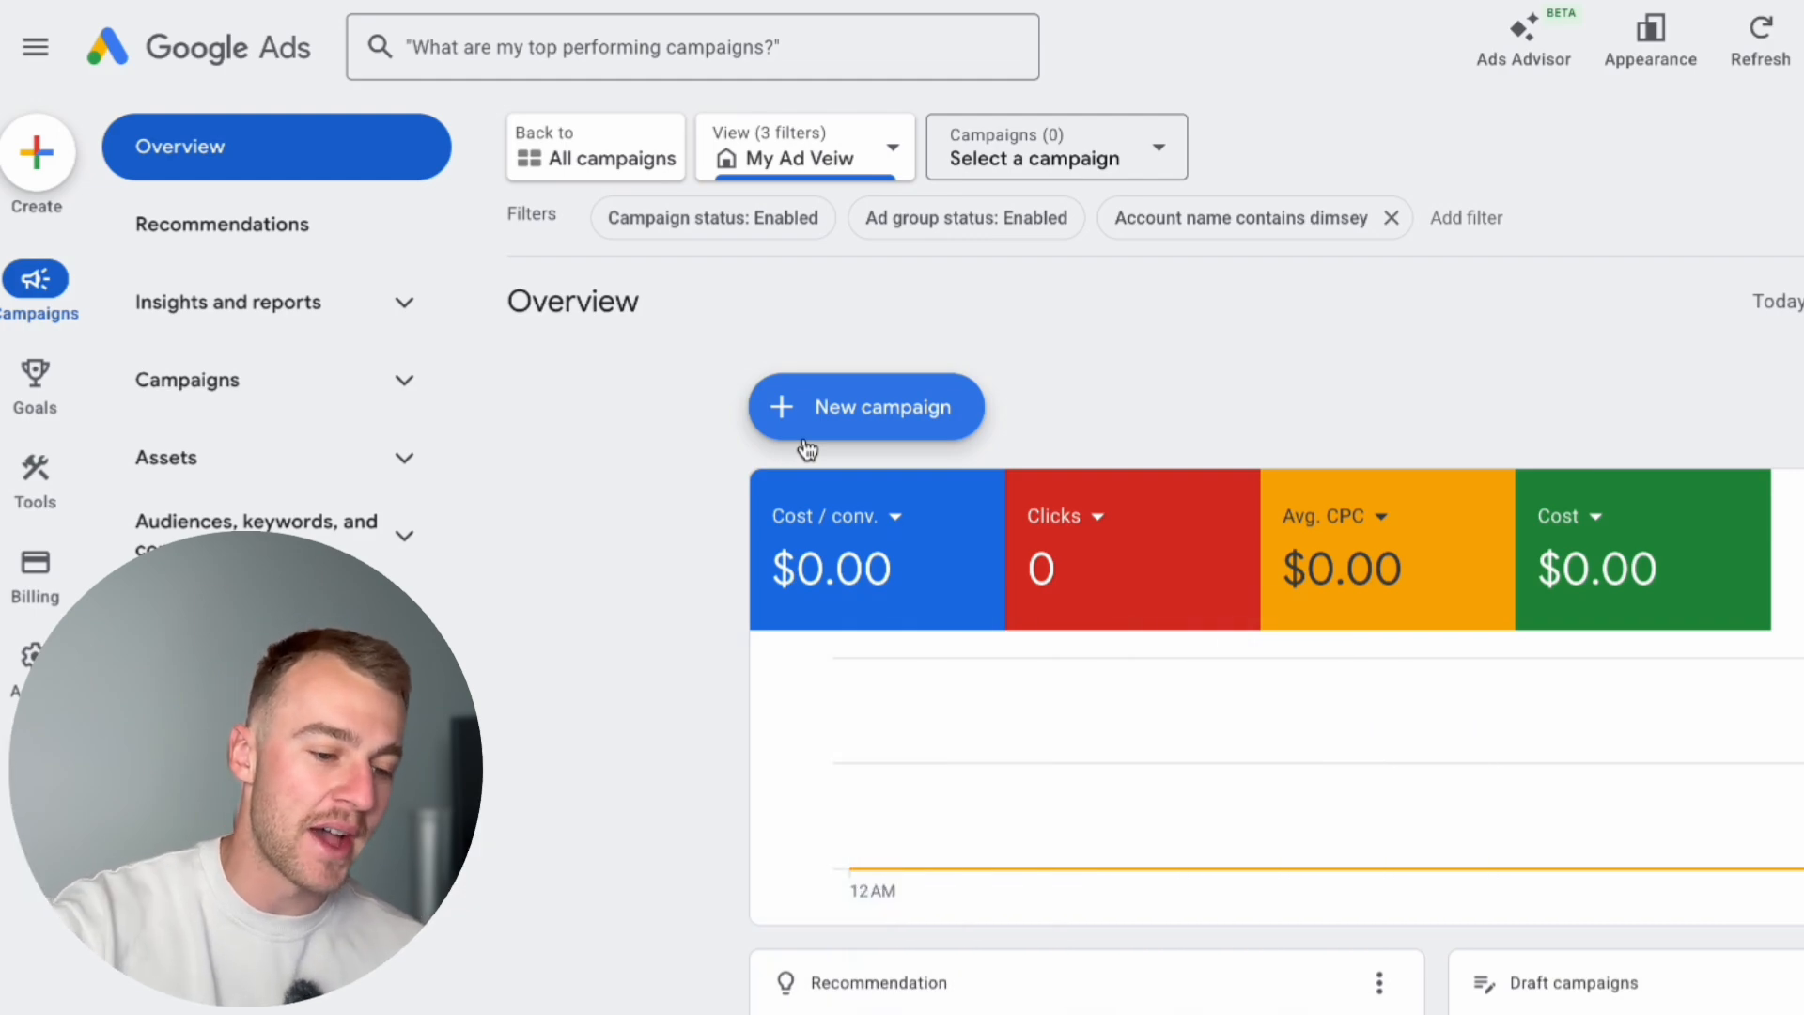
left_click(804, 438)
left_click(927, 428)
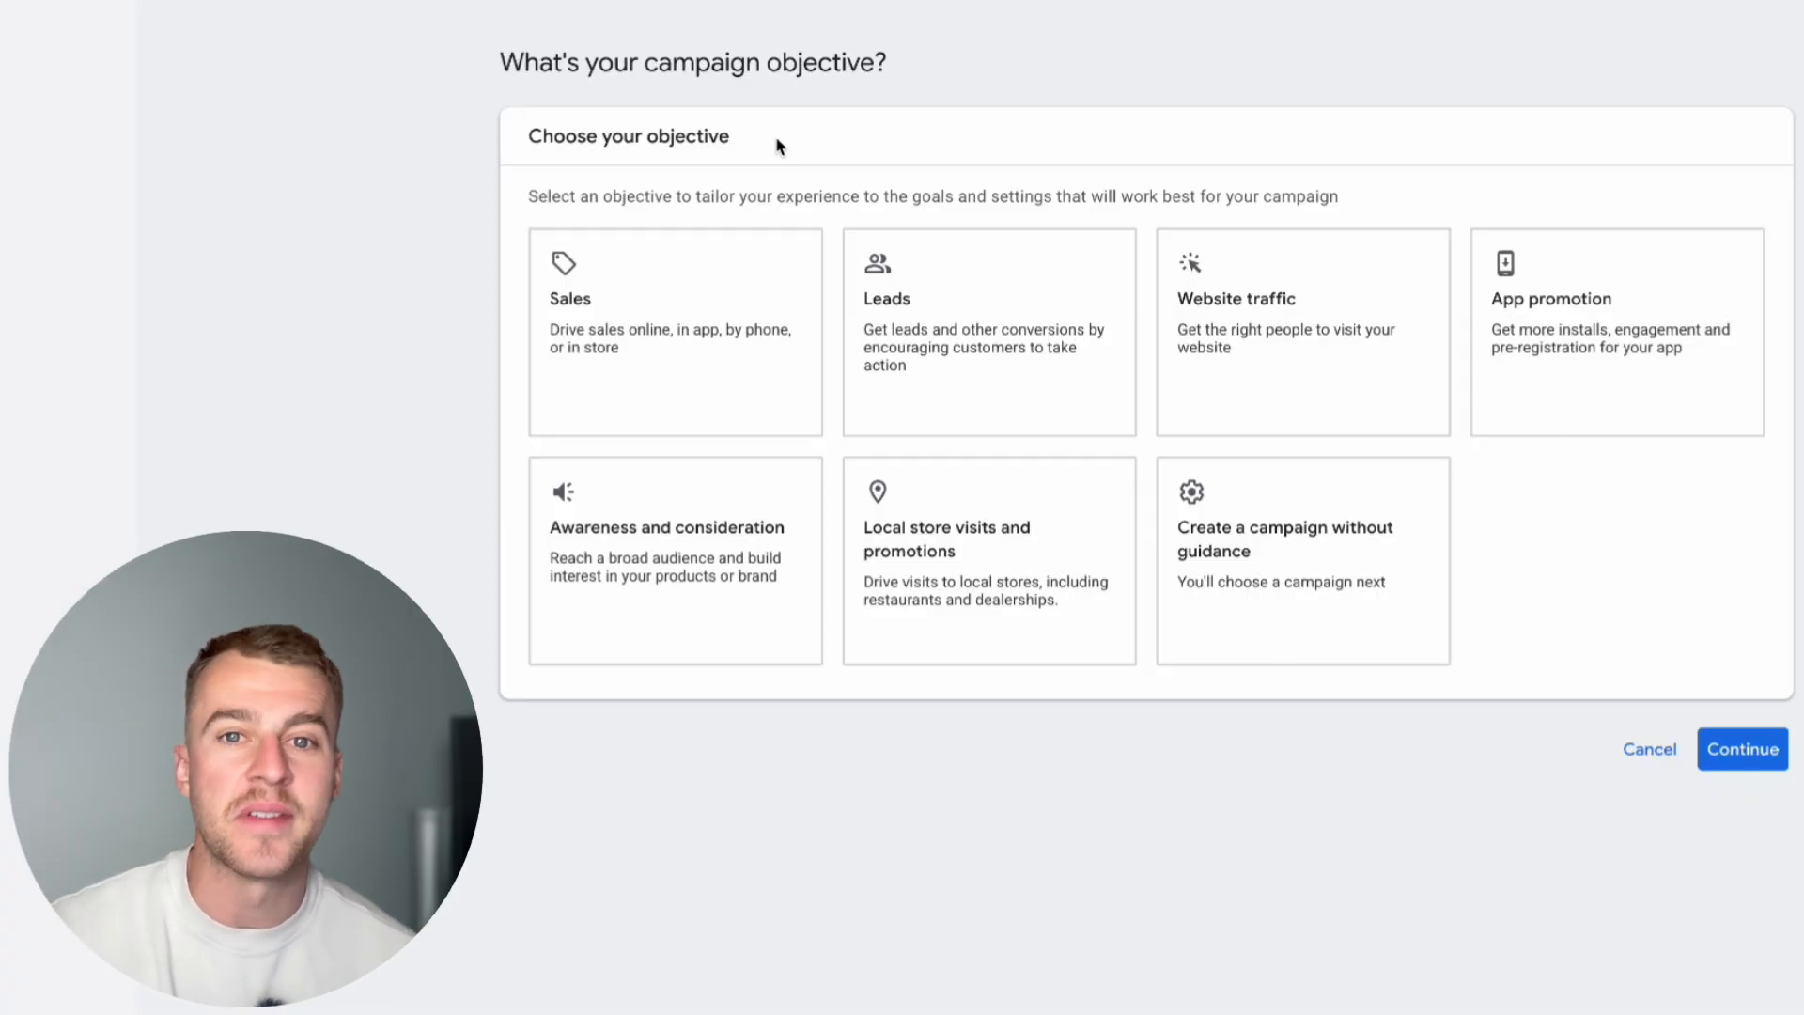
Step: Choose Leads as the campaign objective
left_click(689, 346)
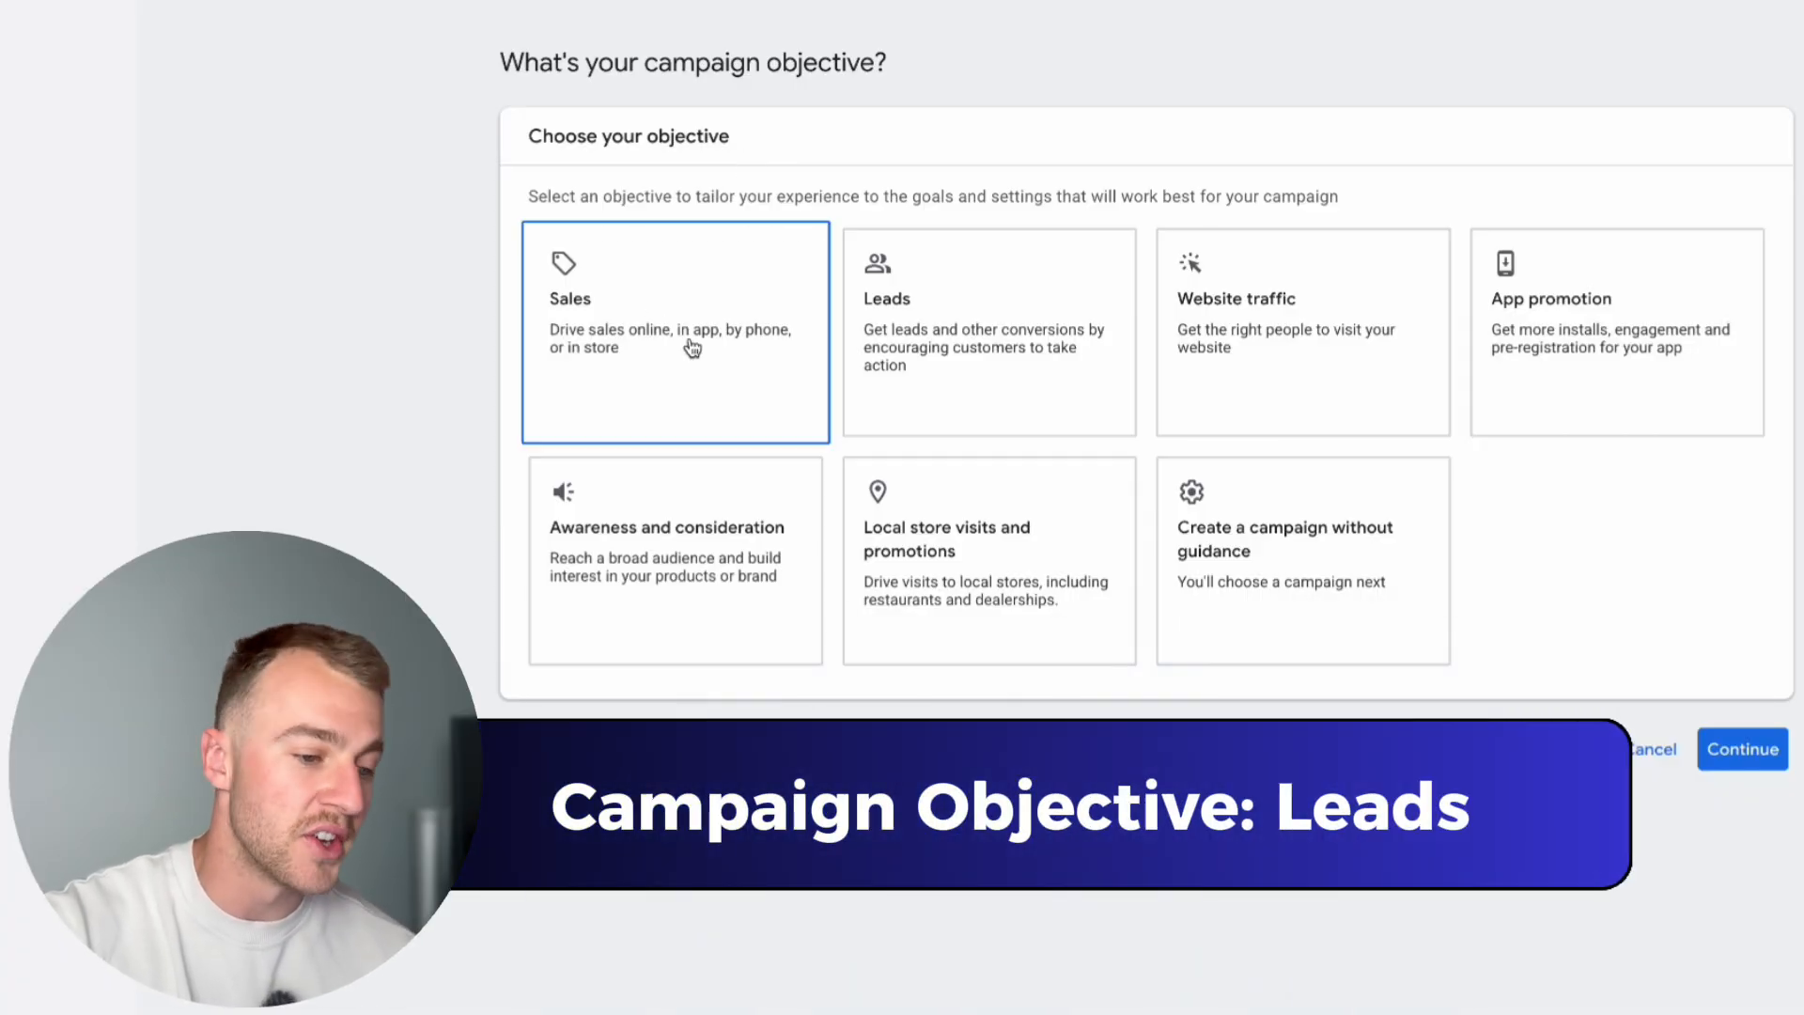
left_click(901, 324)
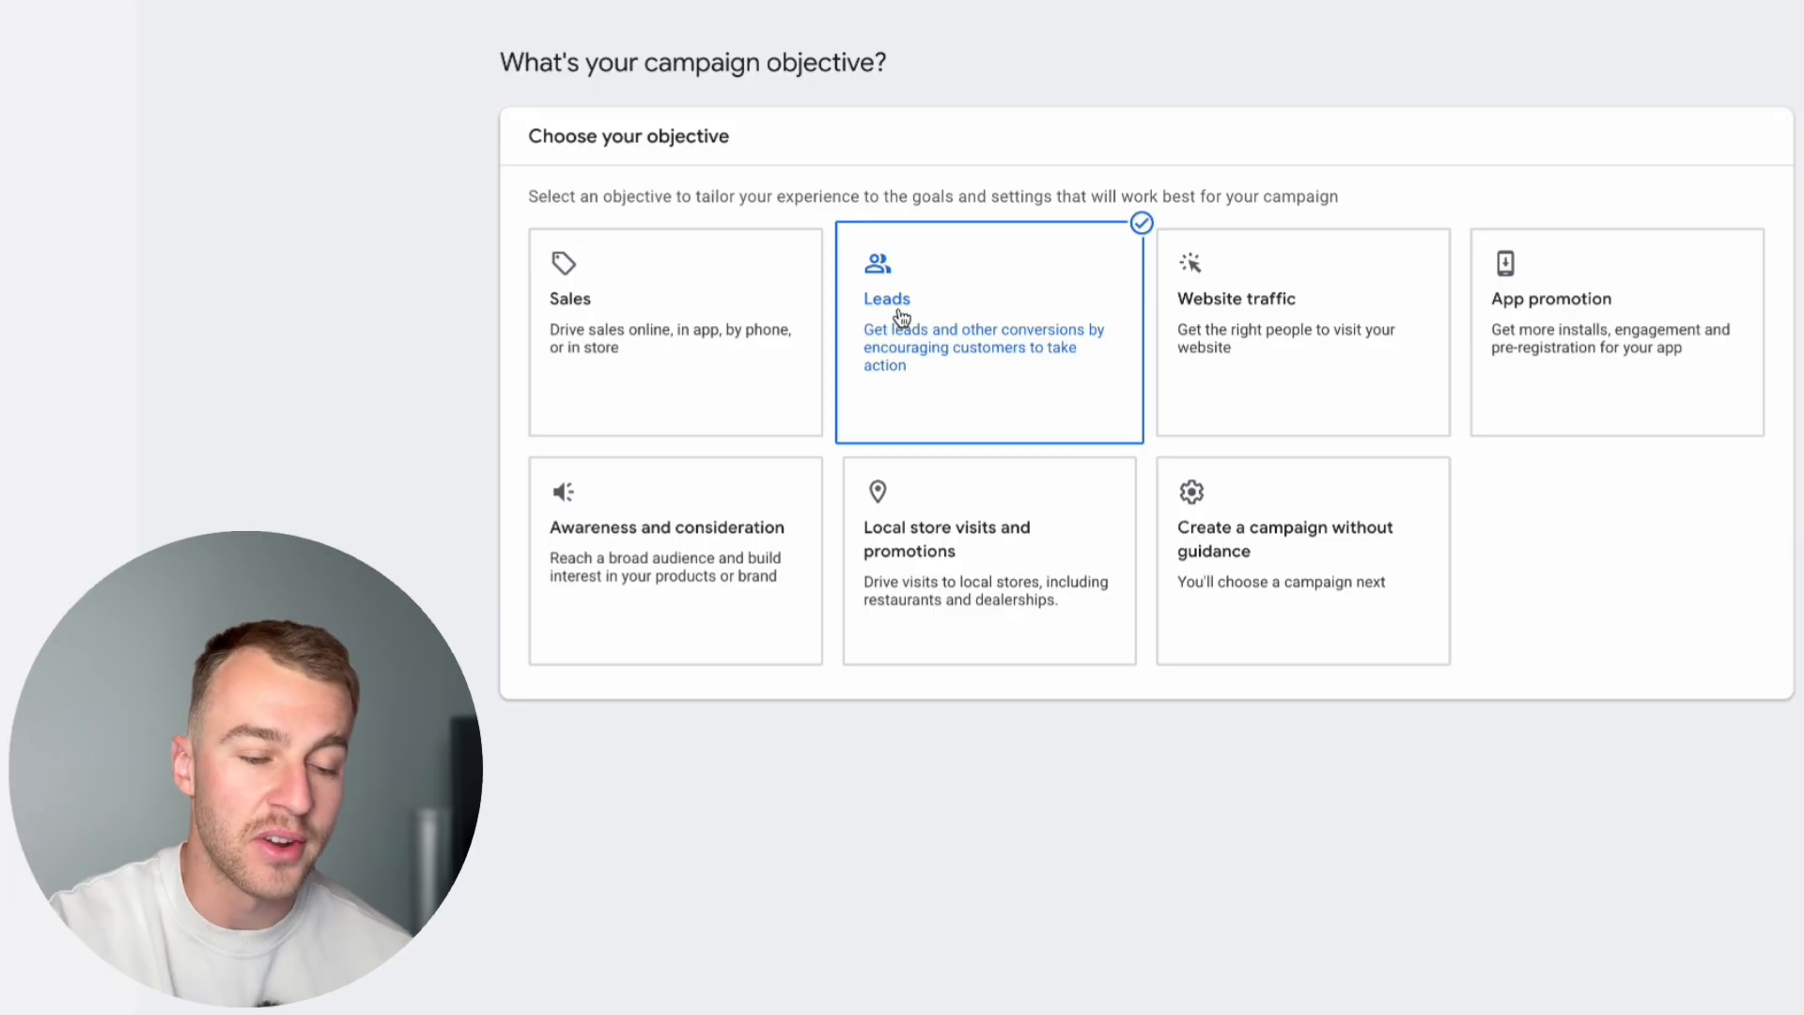
scroll(902, 324, "down", 3)
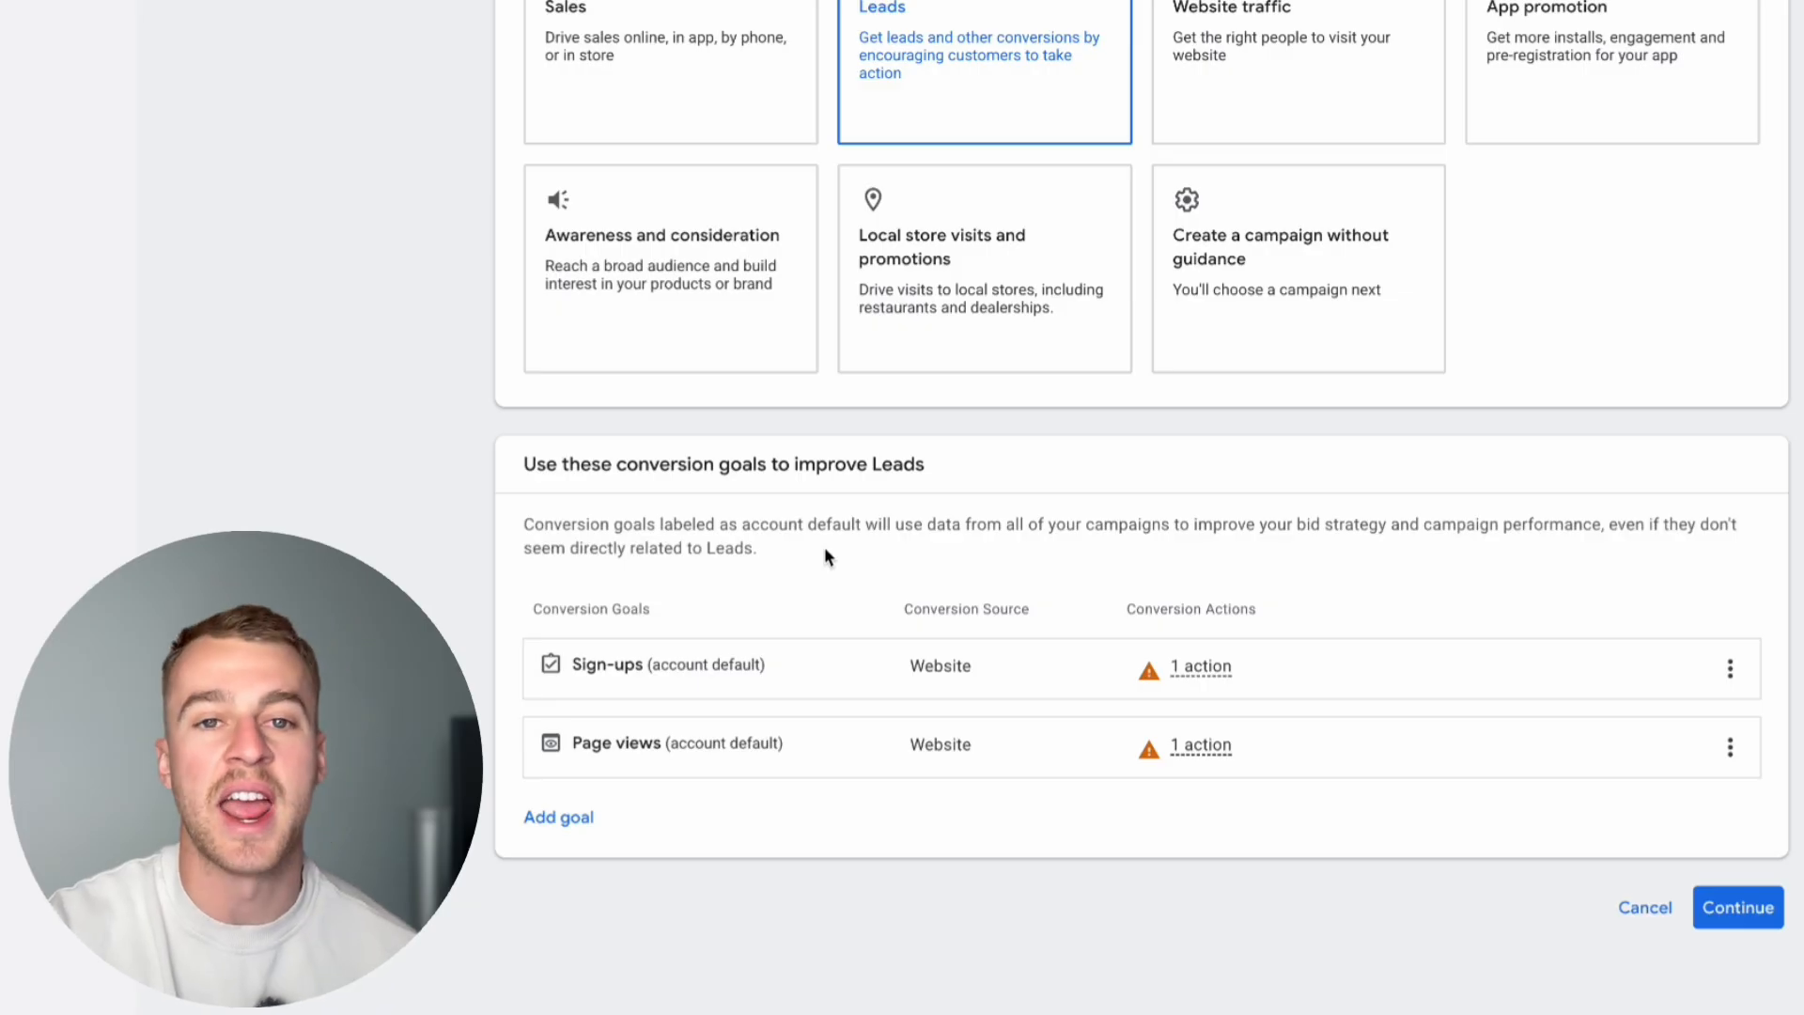
Step: Add Phone call leads to the campaign's conversion goals and continue to the campaign type selection
left_click(554, 817)
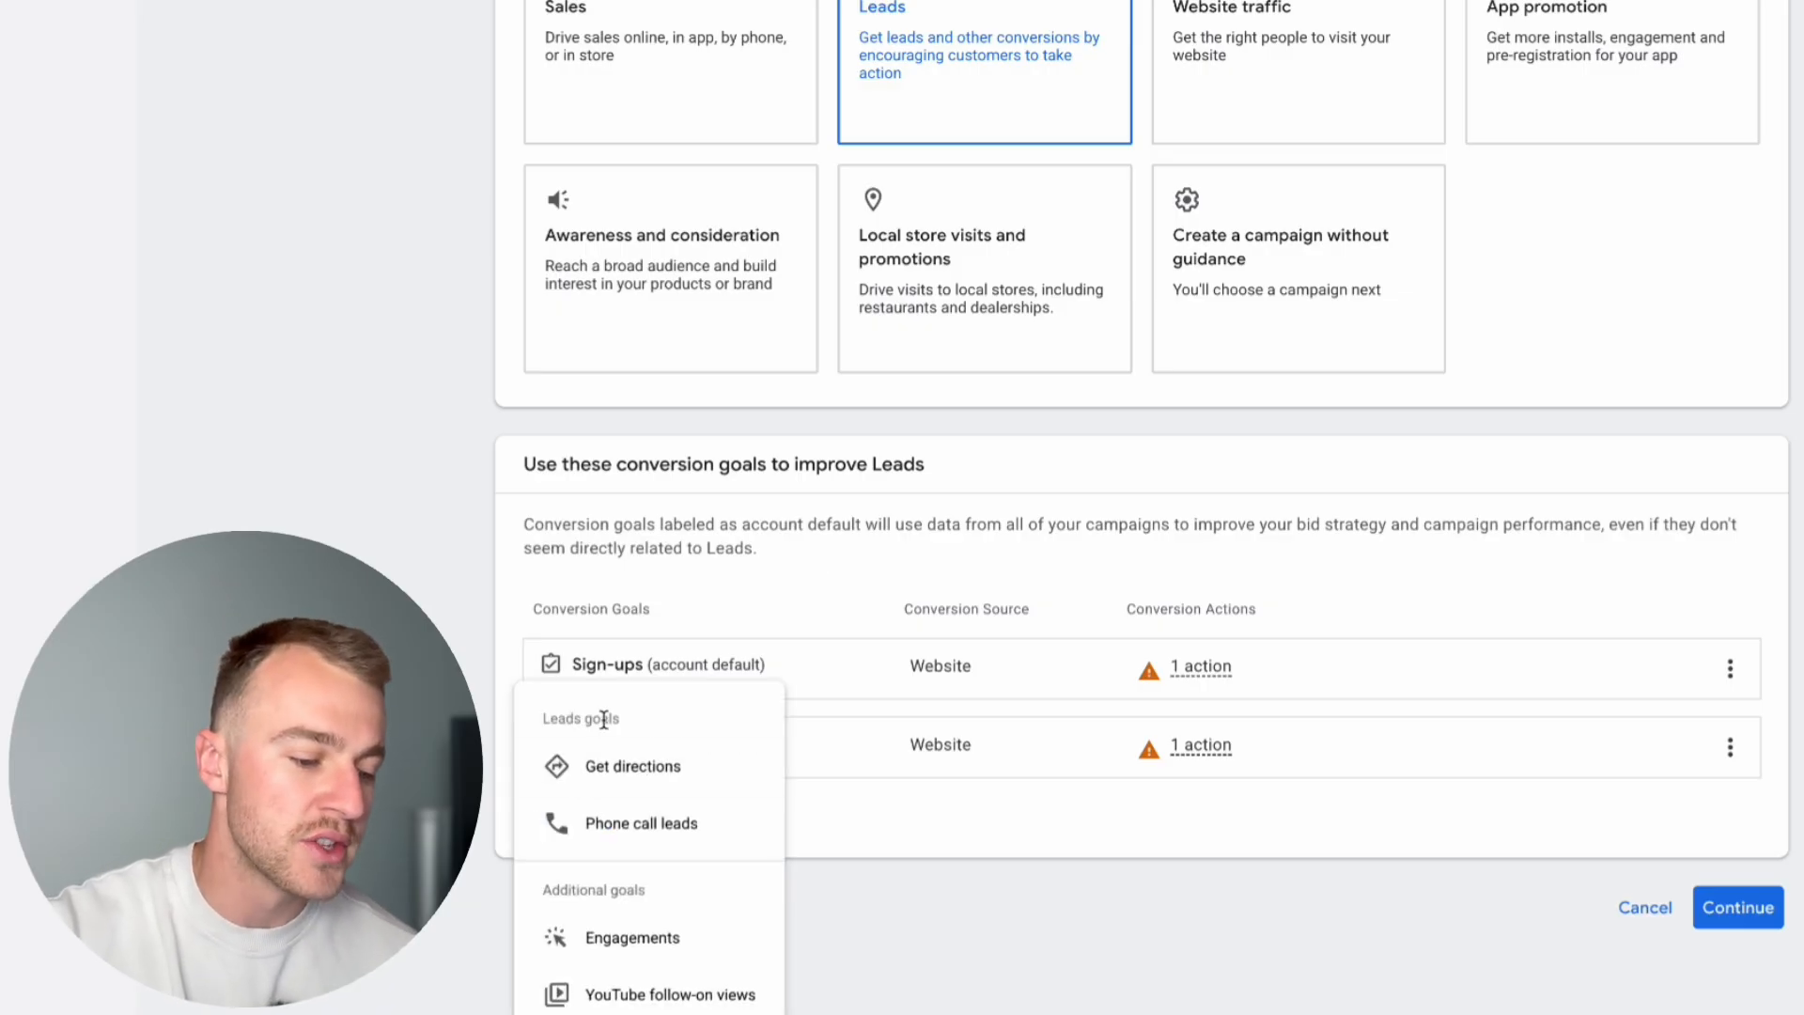
left_click(604, 839)
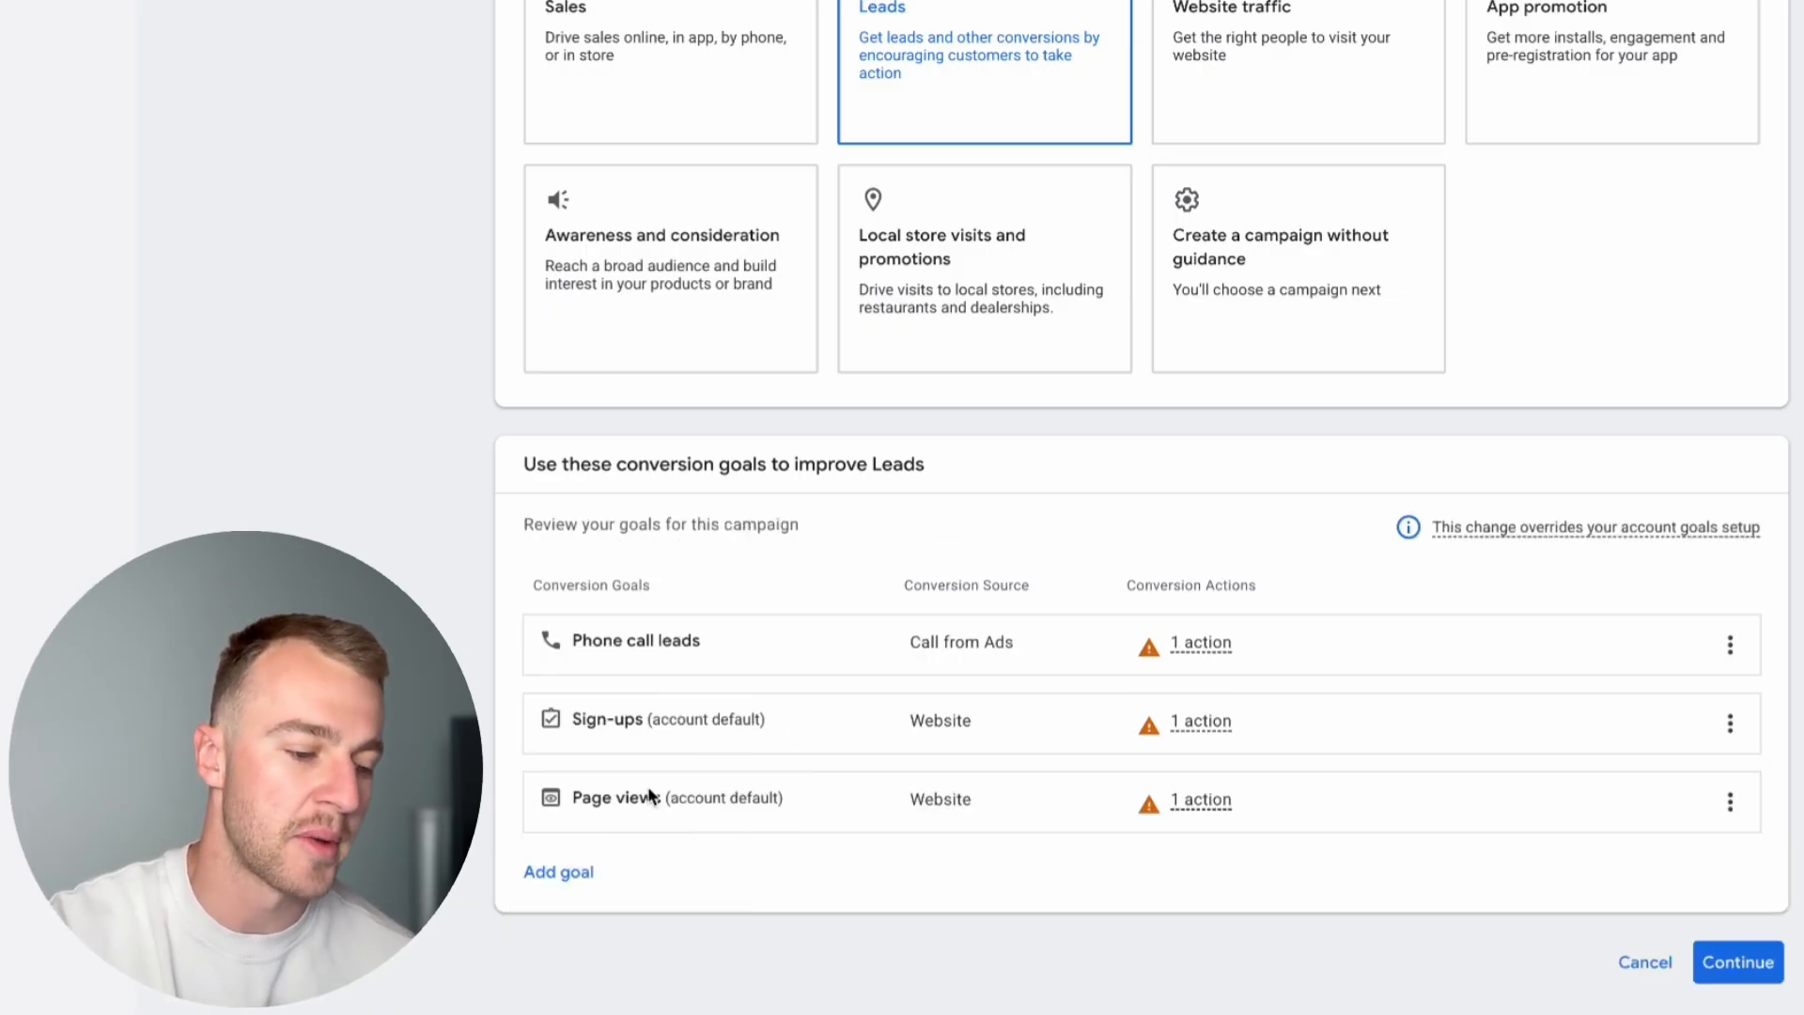
scroll(808, 860, "down", 1)
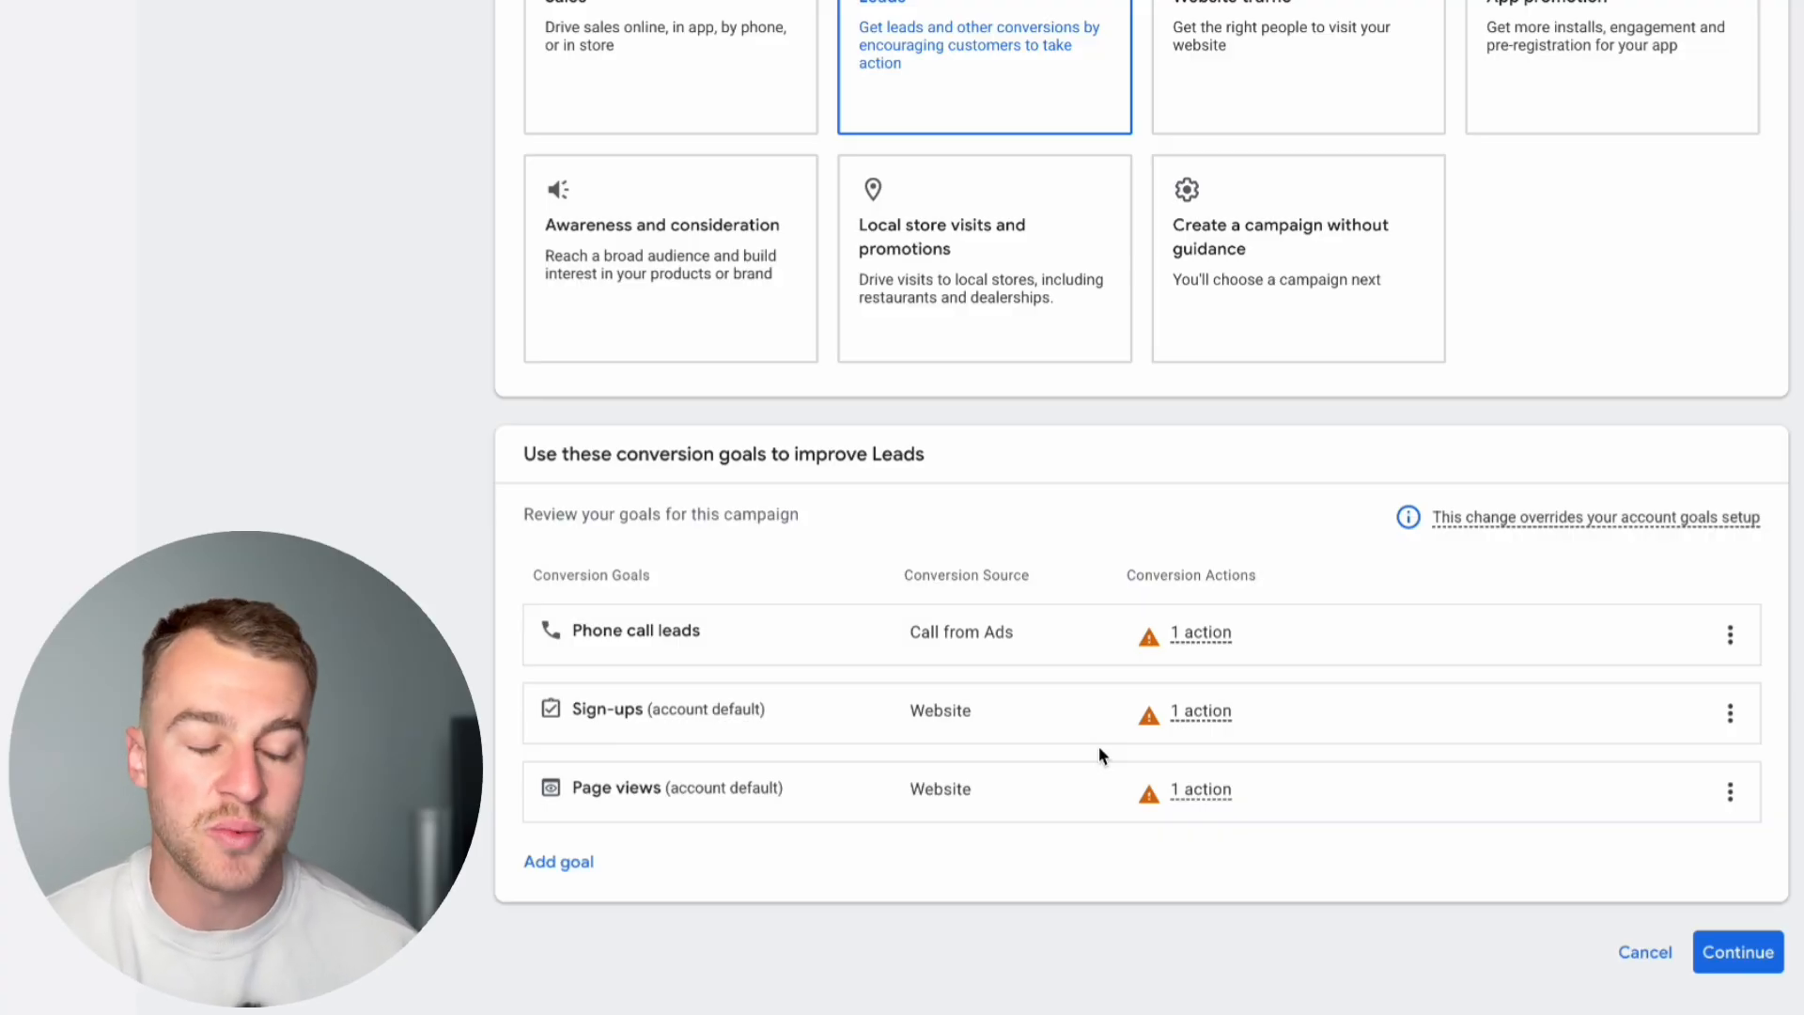
scroll(1557, 715, "down", 1)
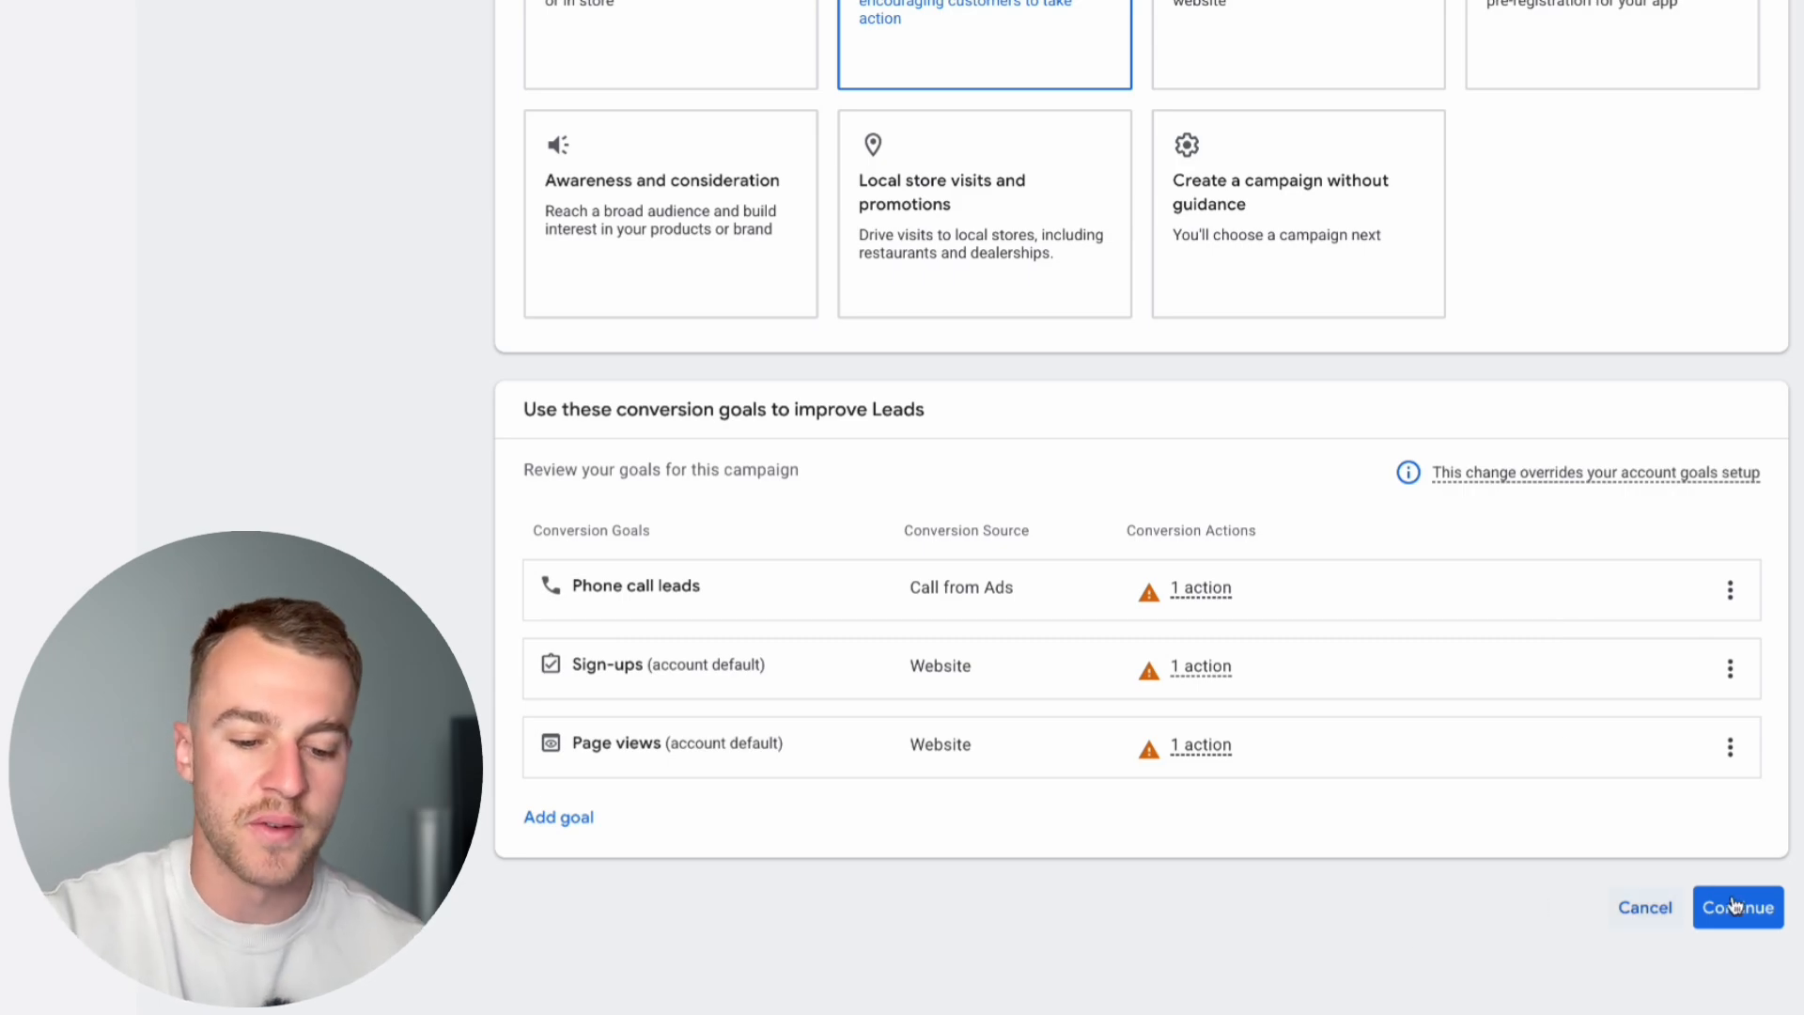
left_click(1763, 901)
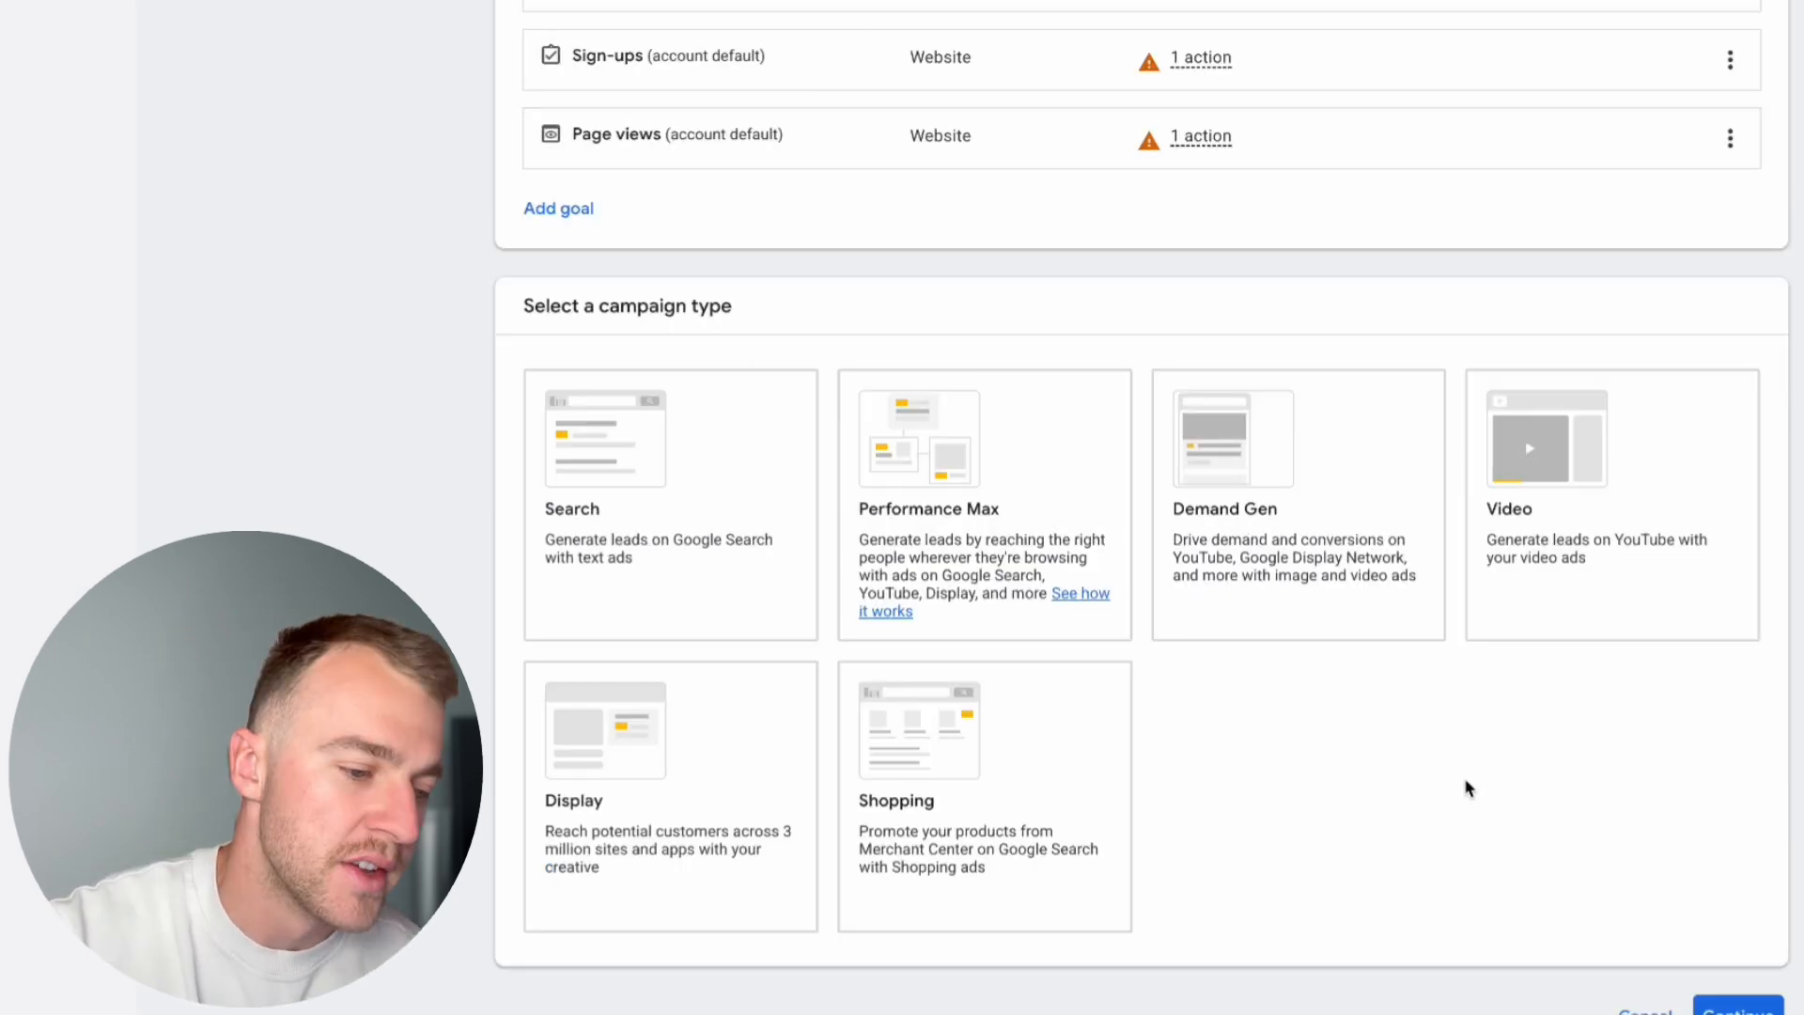
Step: Choose Search as the campaign type
left_click_drag(765, 314, 454, 275)
left_click(767, 316)
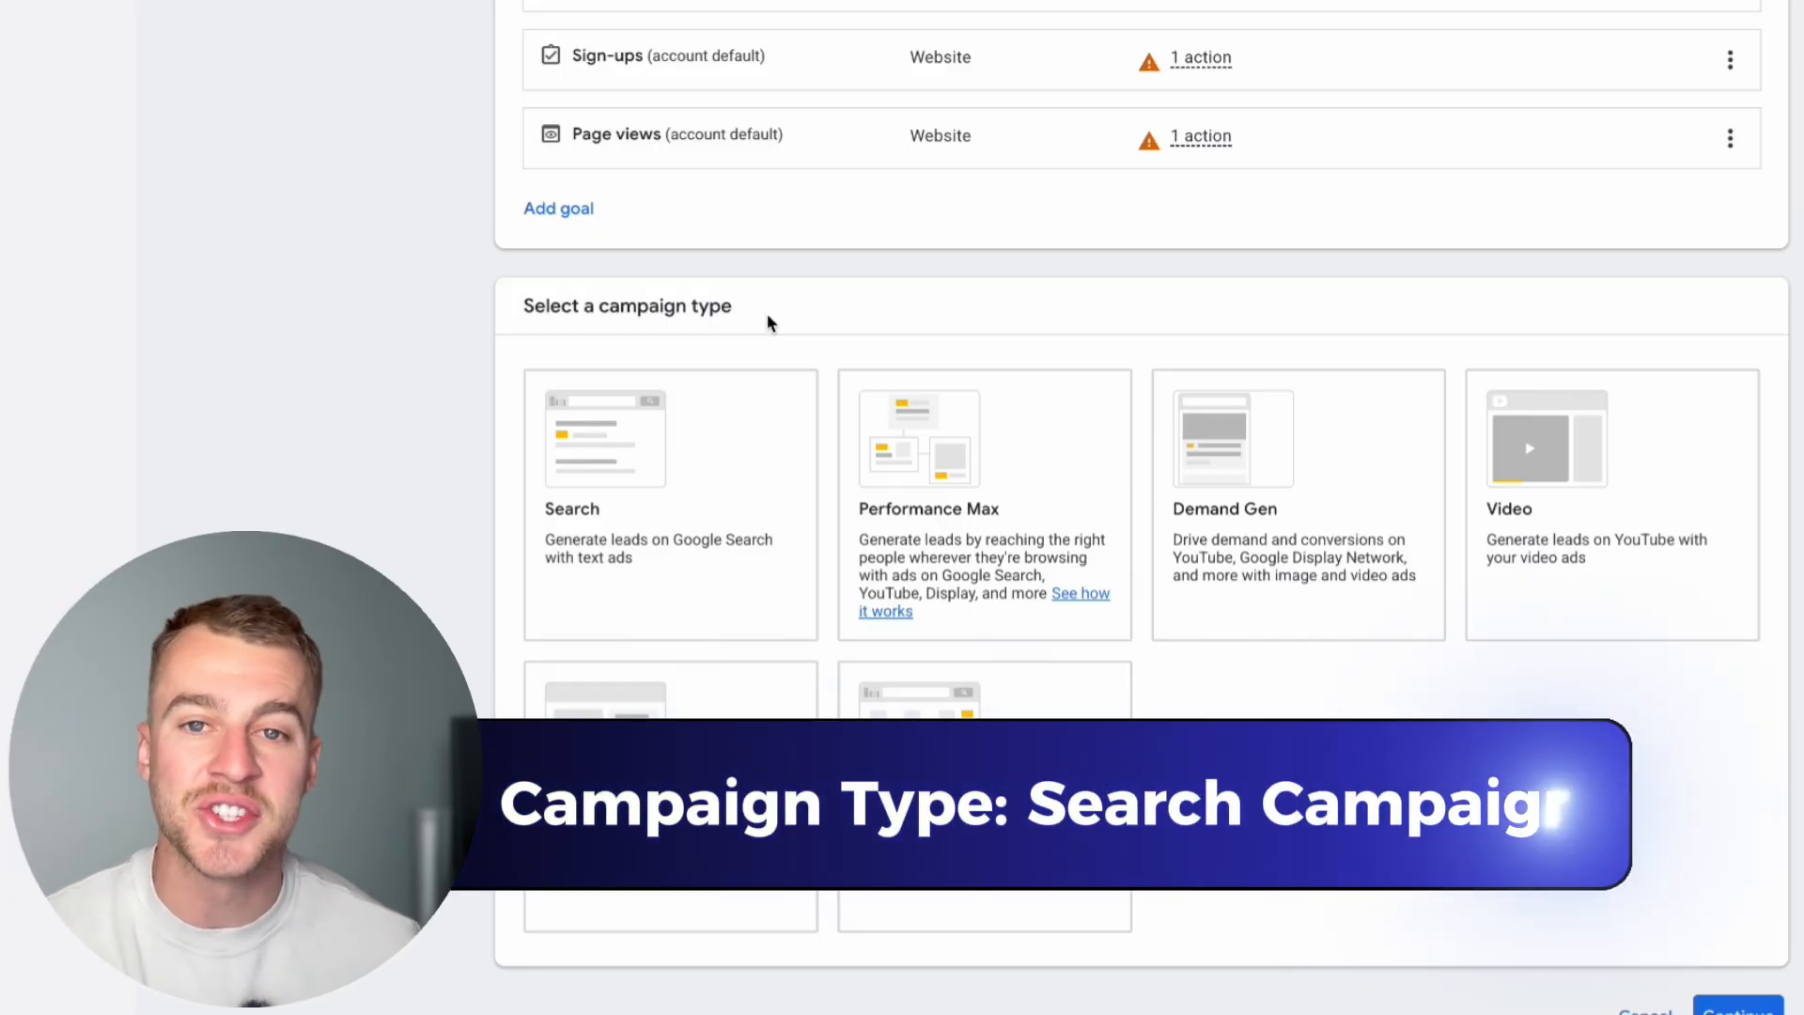
left_click(742, 499)
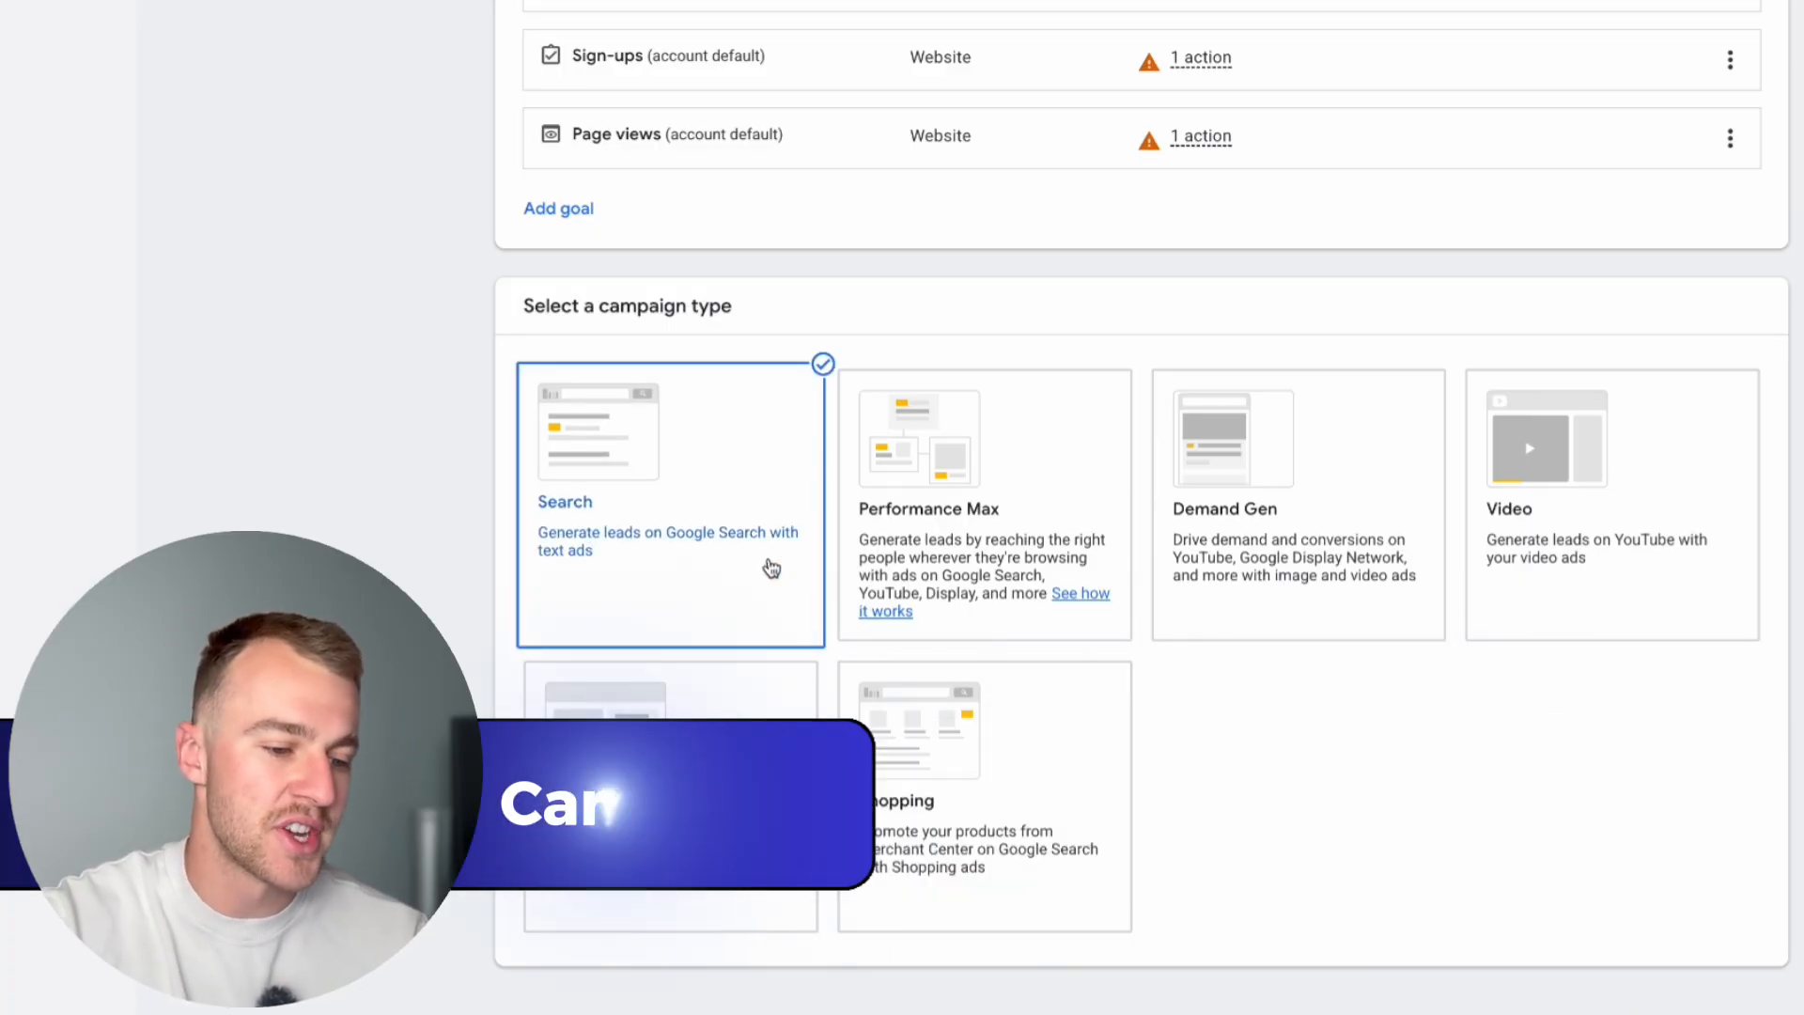
Step: Review the available campaign types and the ways to reach the campaign goal
scroll(873, 377, "up", 3)
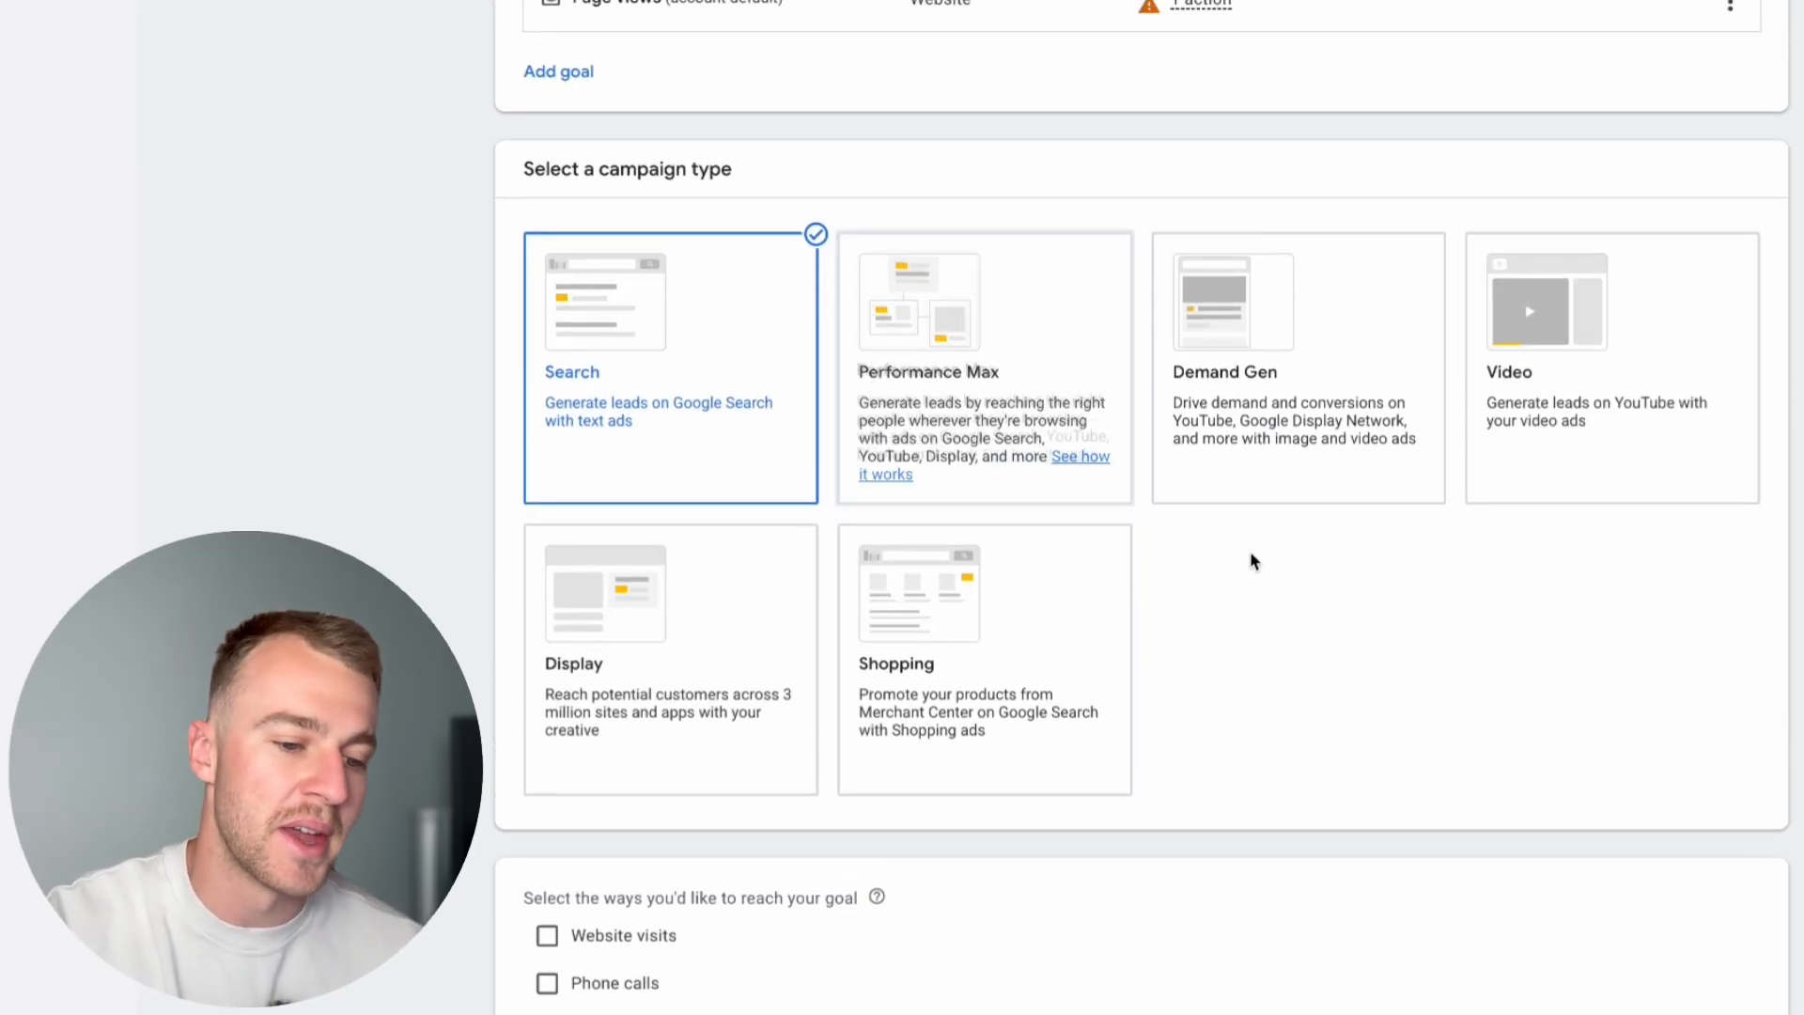
scroll(1310, 569, "down", 1)
scroll(1310, 569, "up", 1)
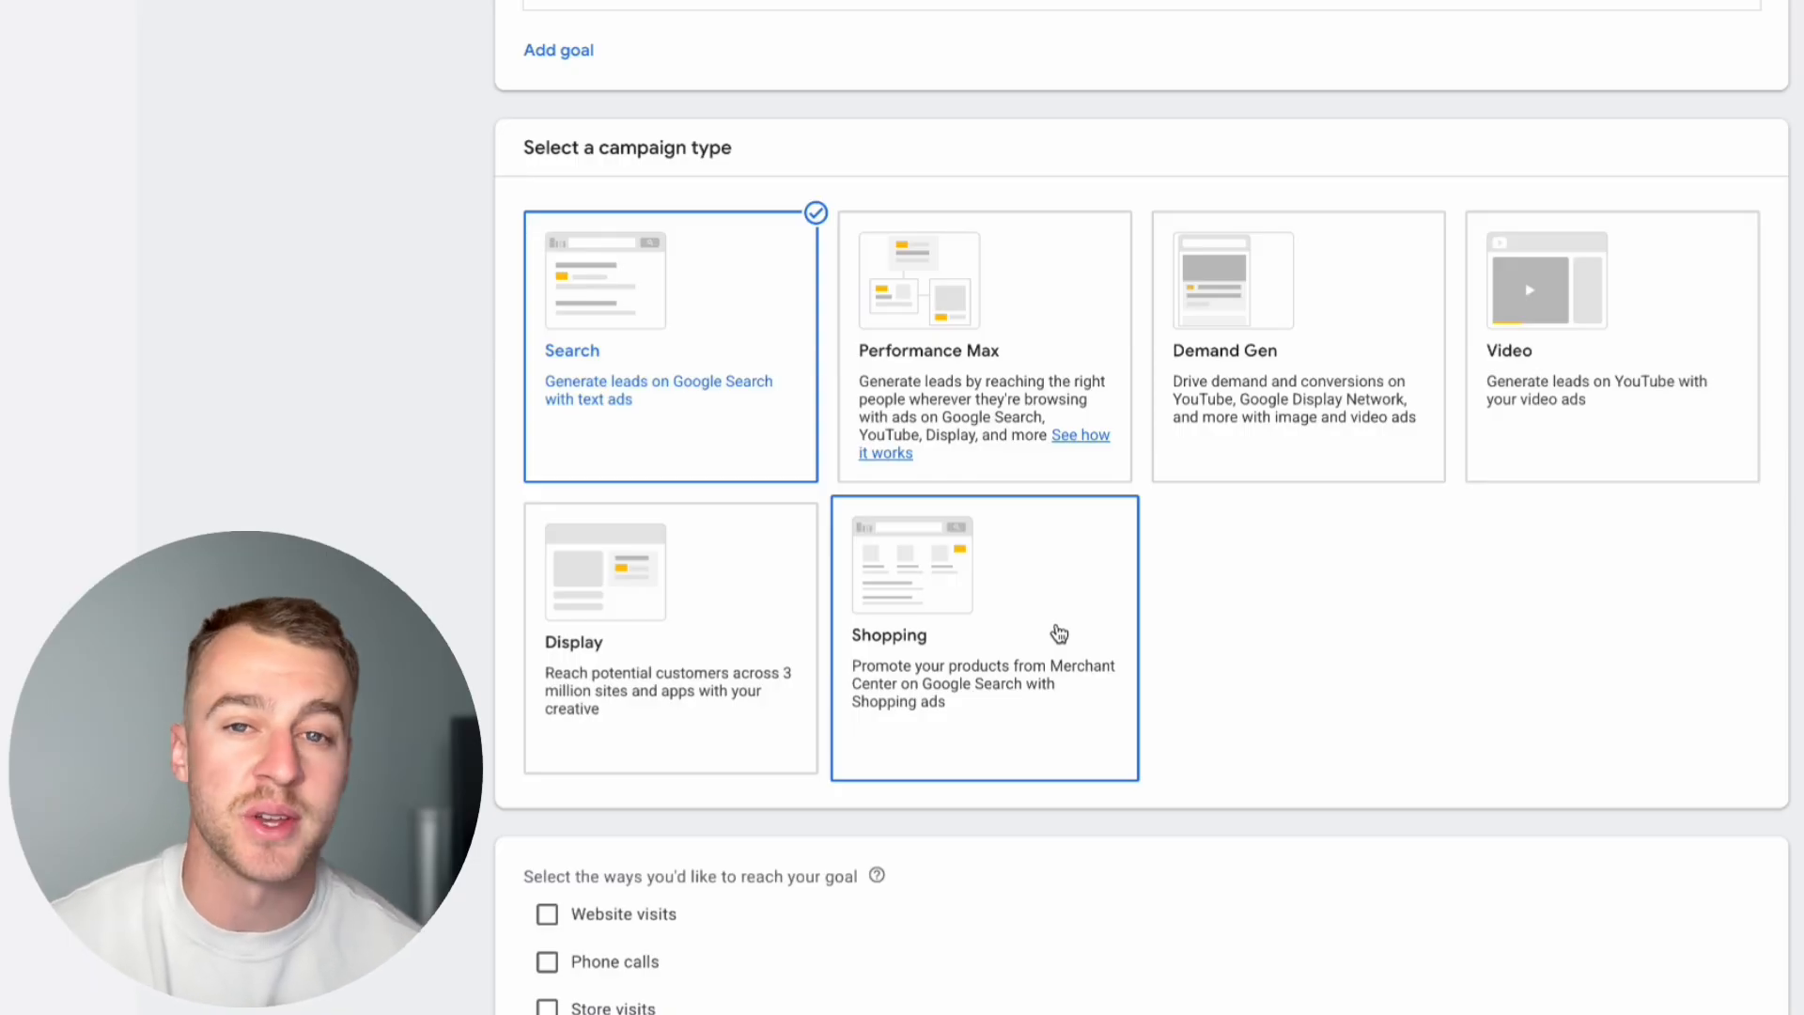
scroll(1059, 634, "down", 2)
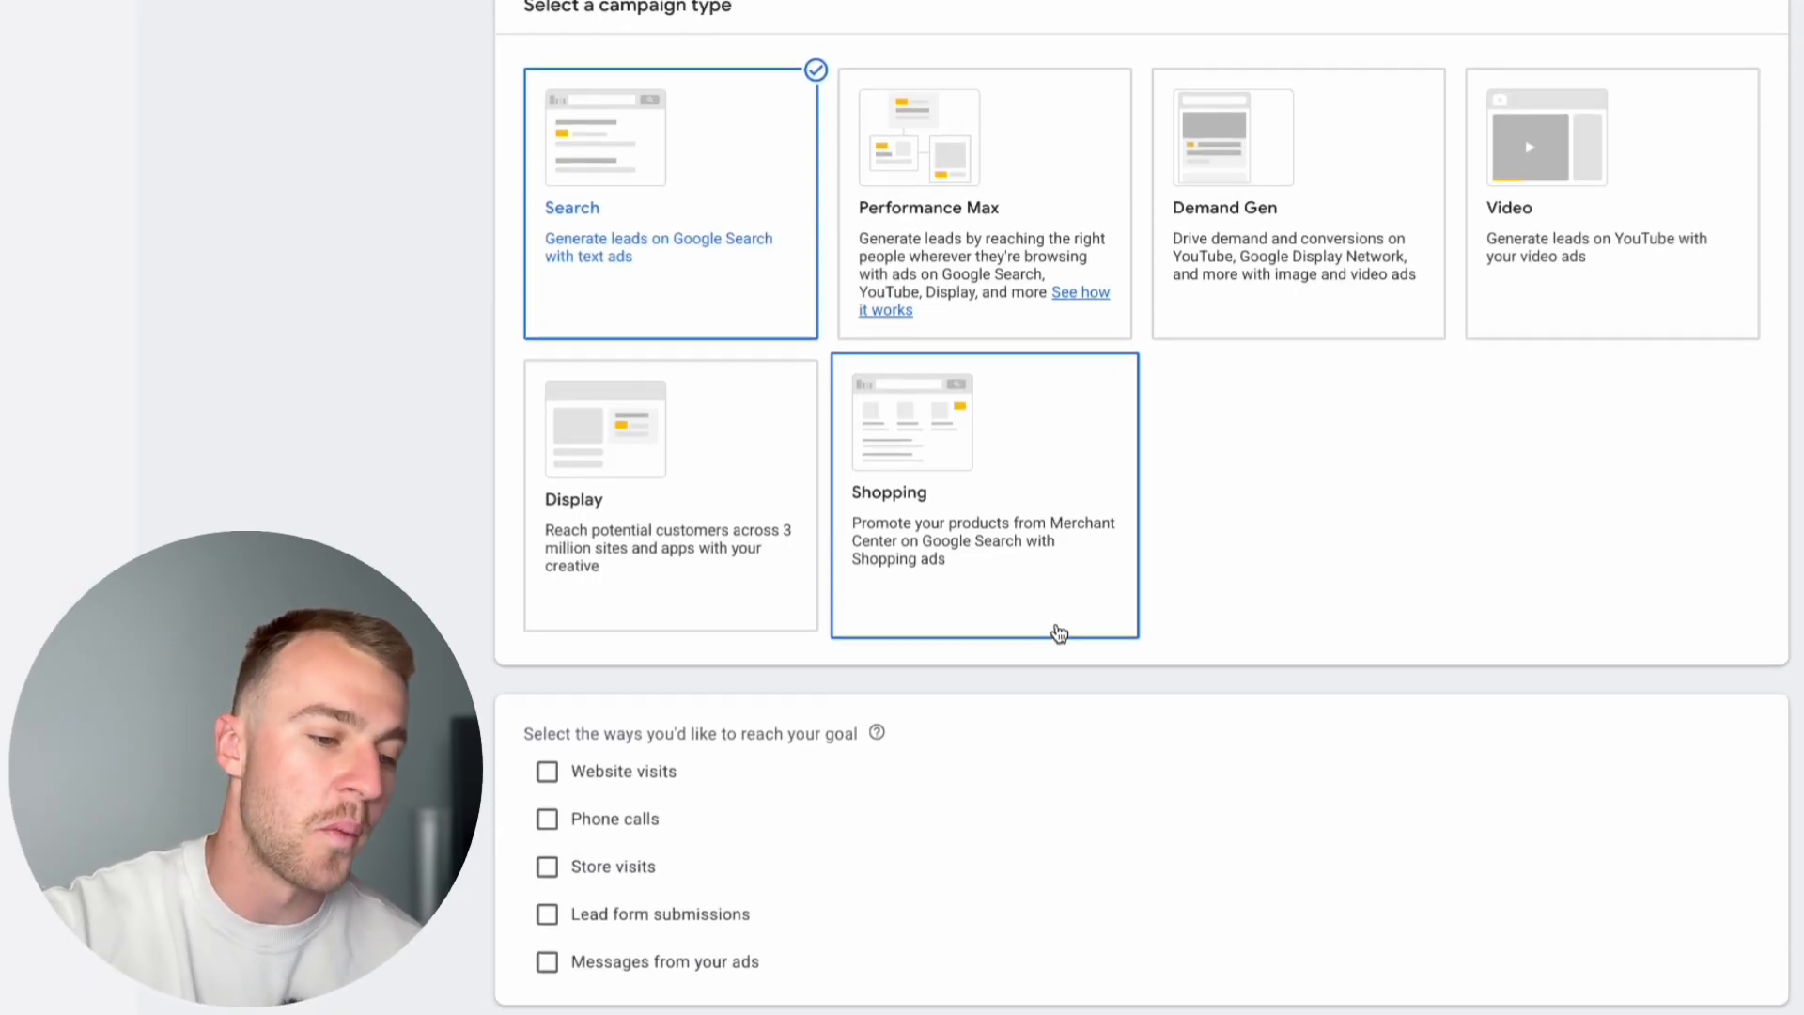
scroll(1240, 545, "up", 1)
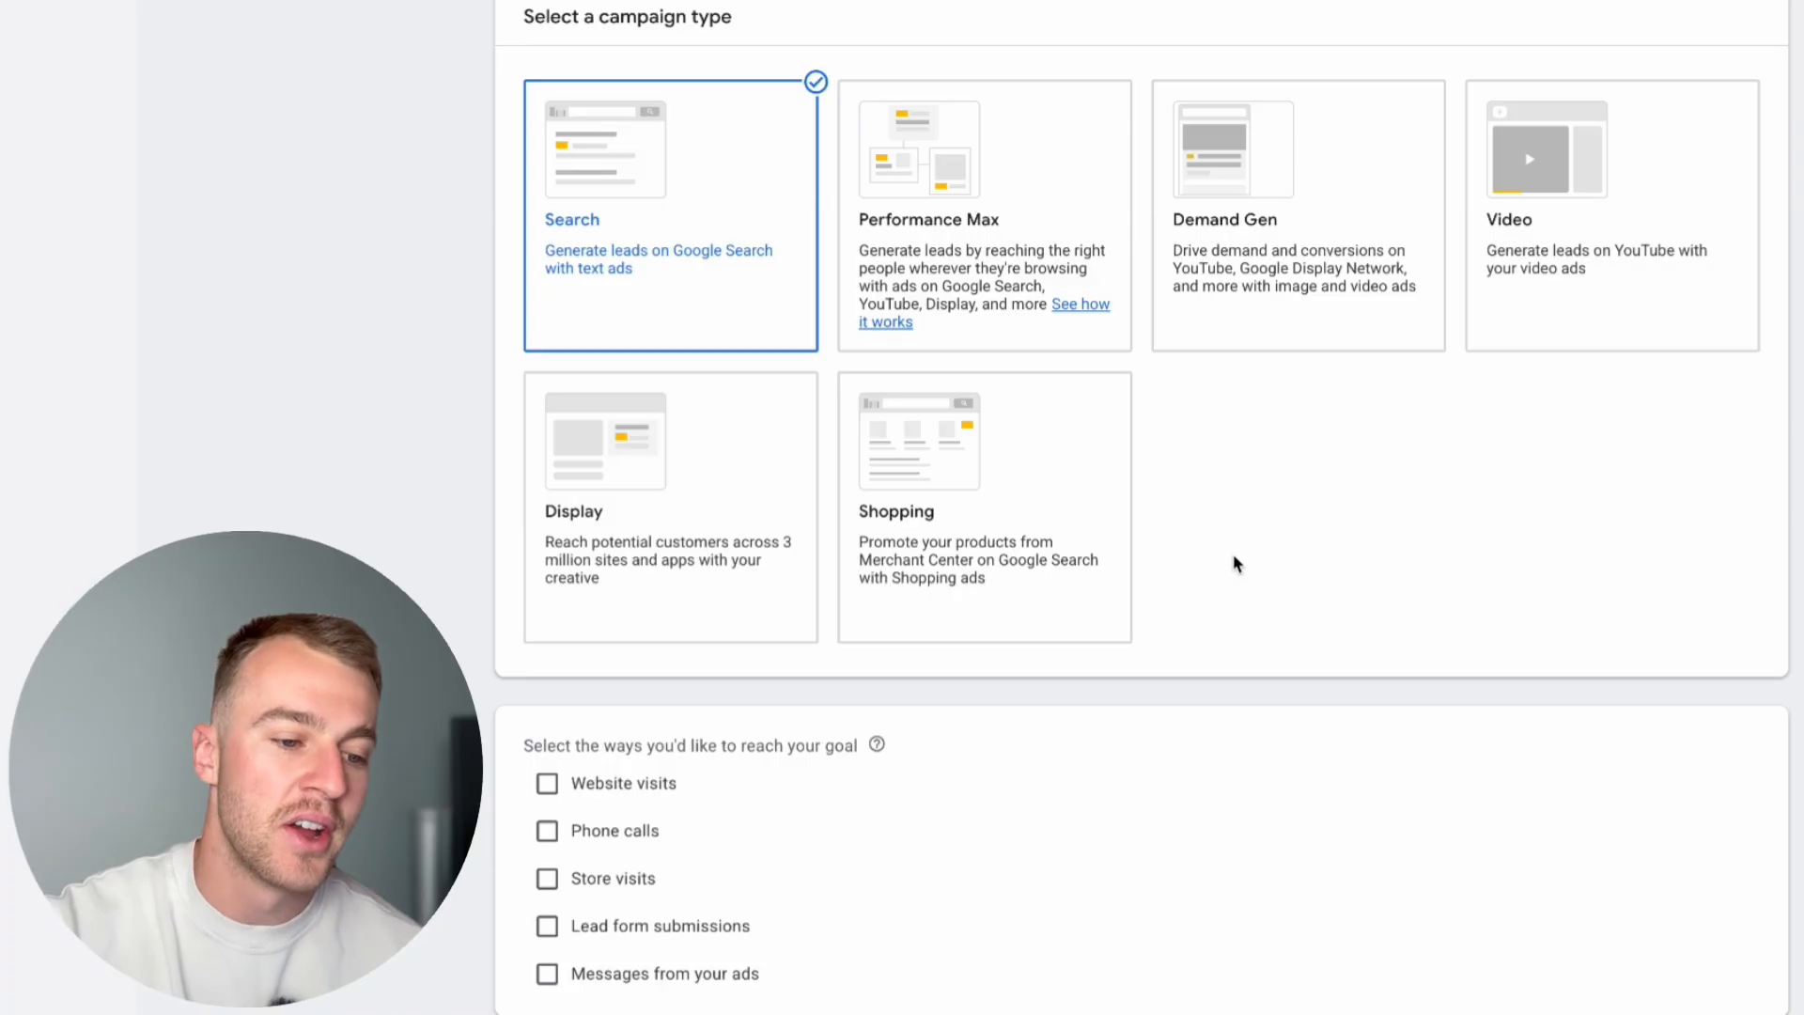
scroll(1189, 687, "down", 2)
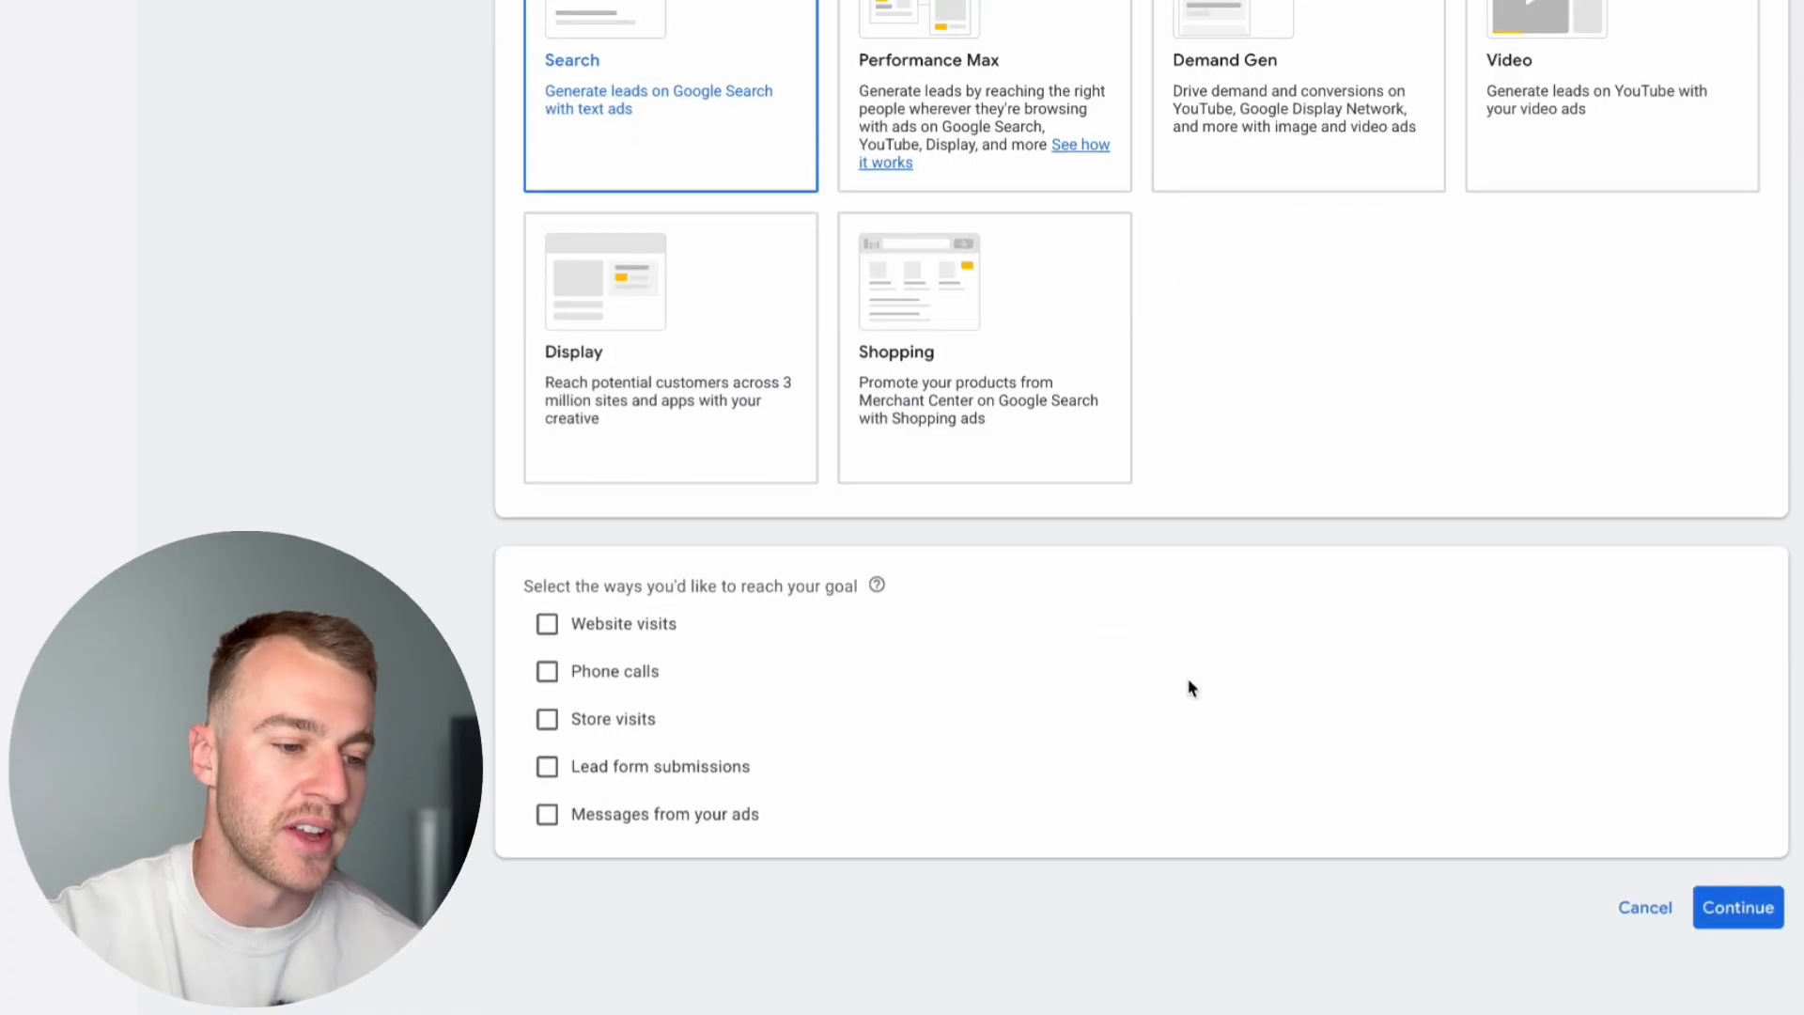
scroll(1189, 688, "up", 2)
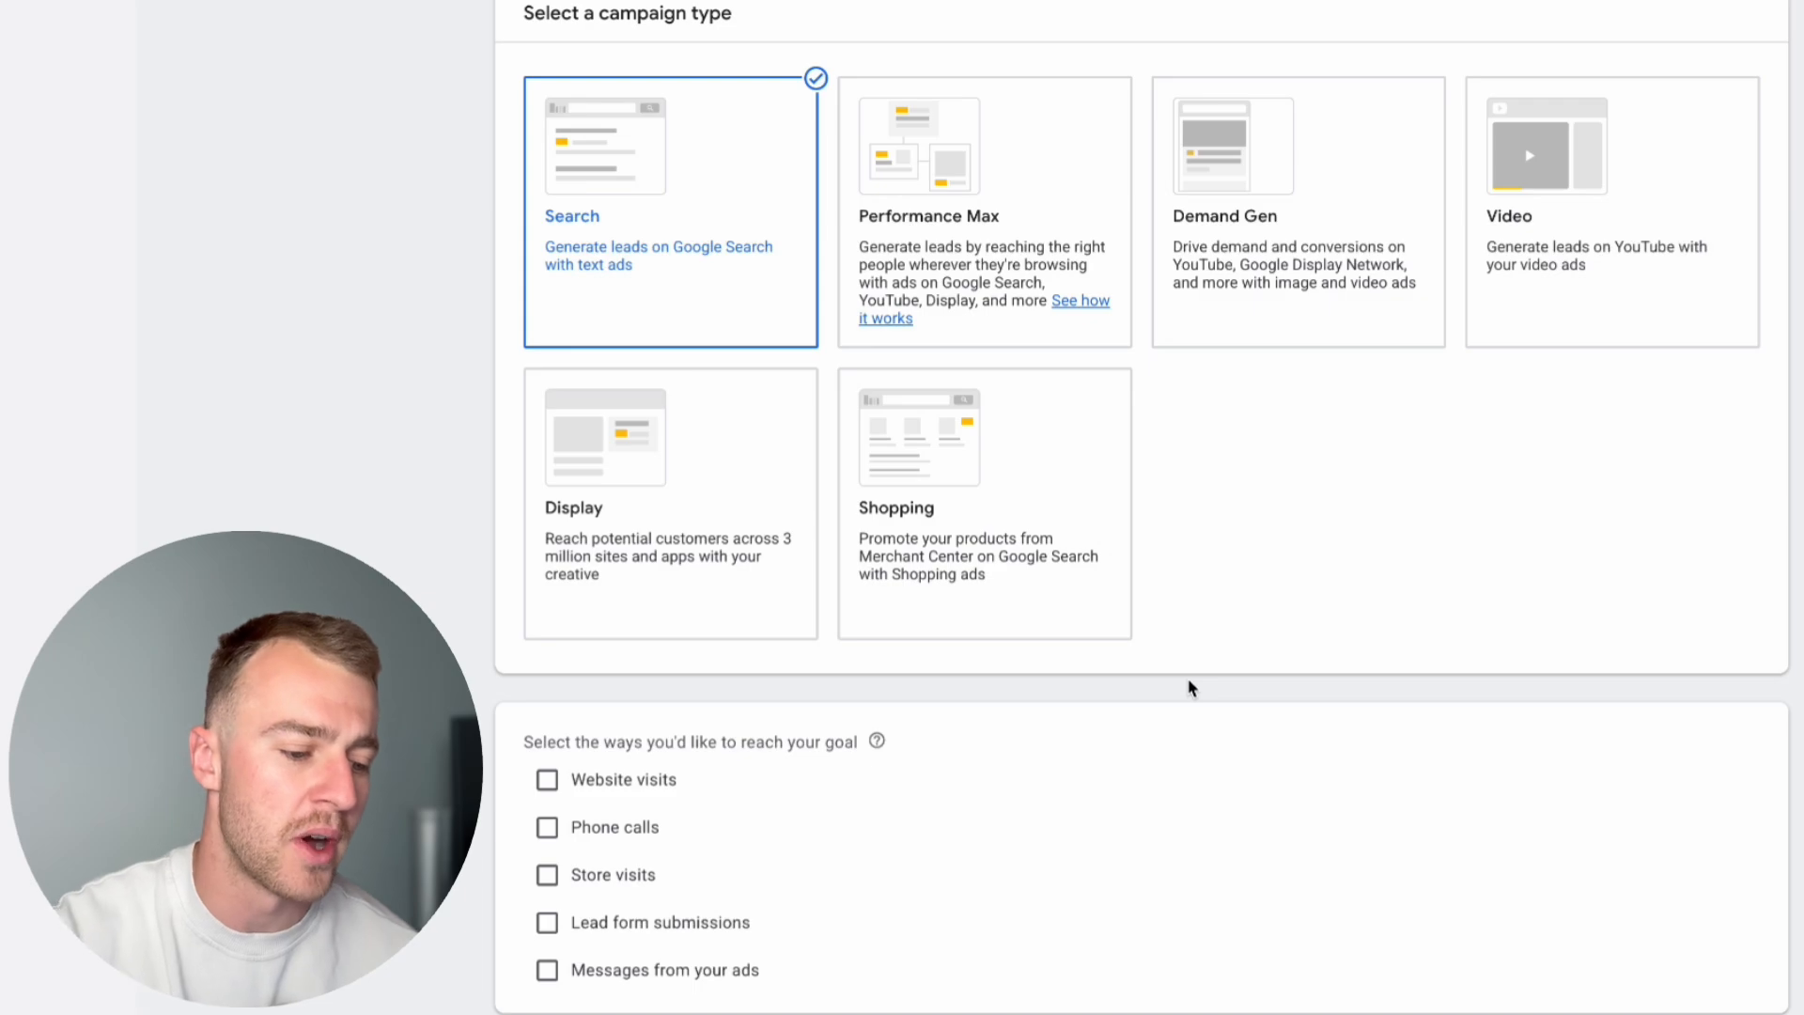
scroll(1189, 688, "down", 2)
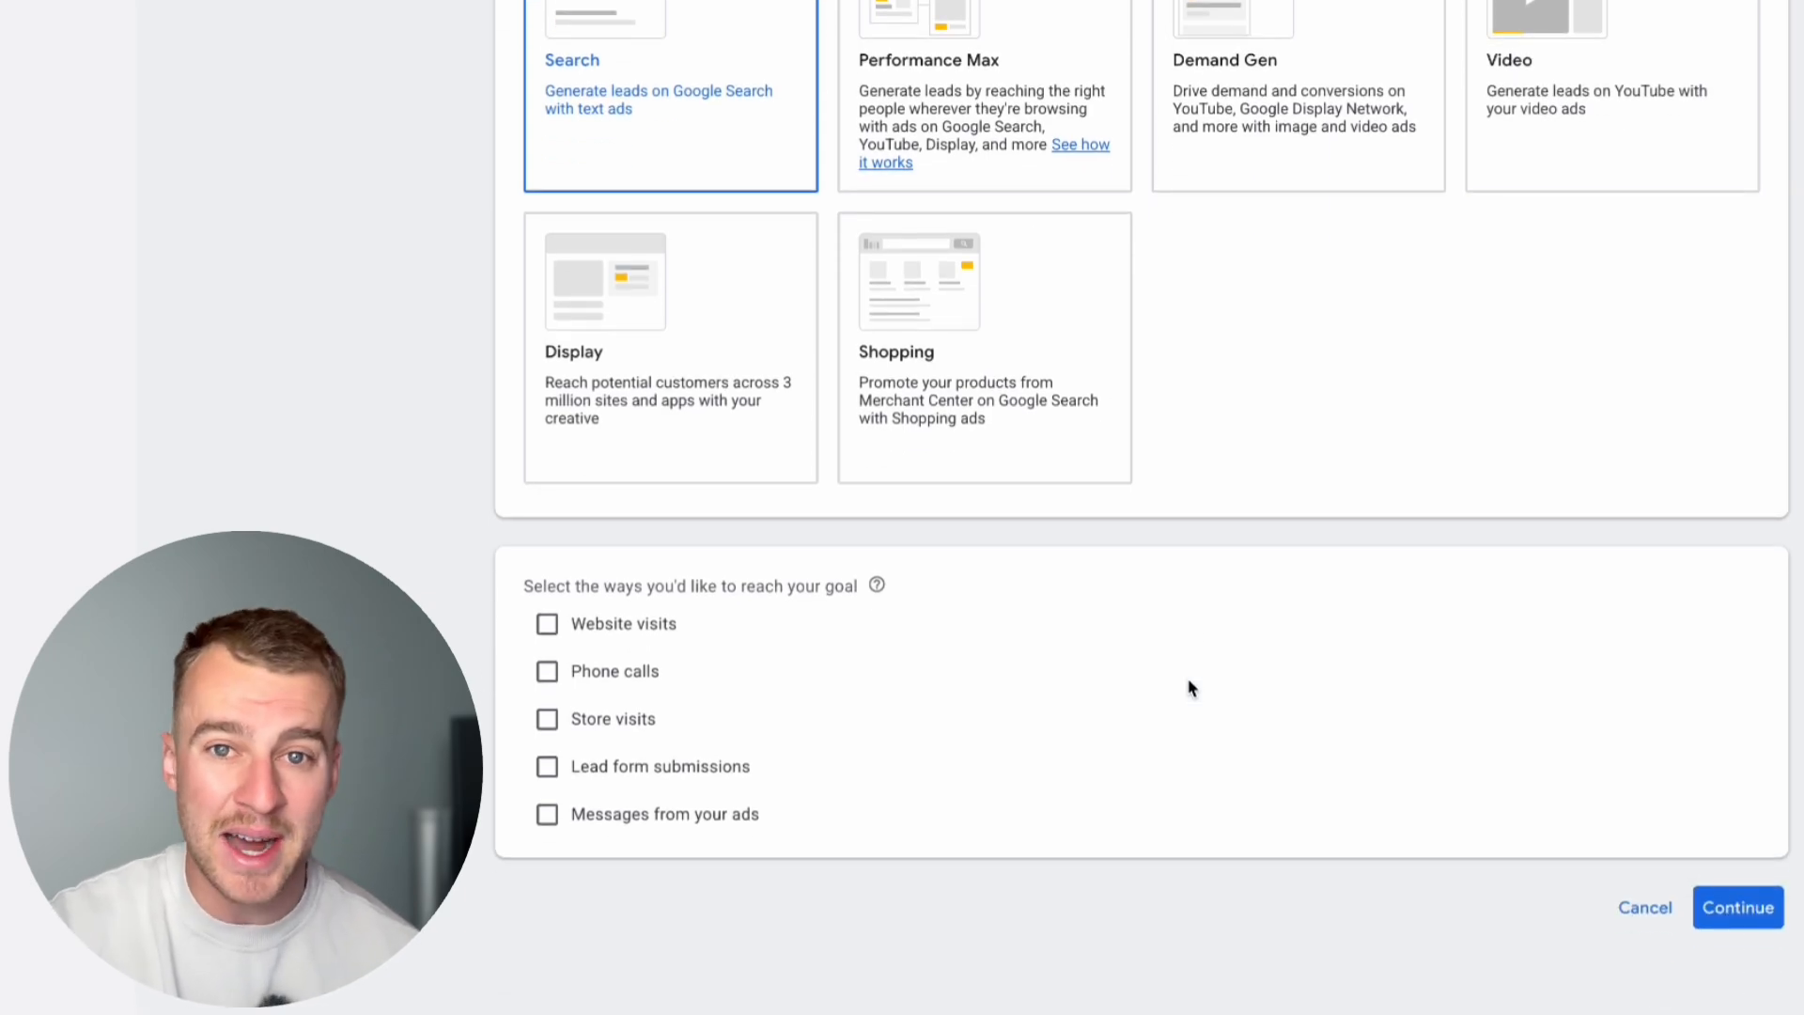
scroll(1189, 688, "up", 2)
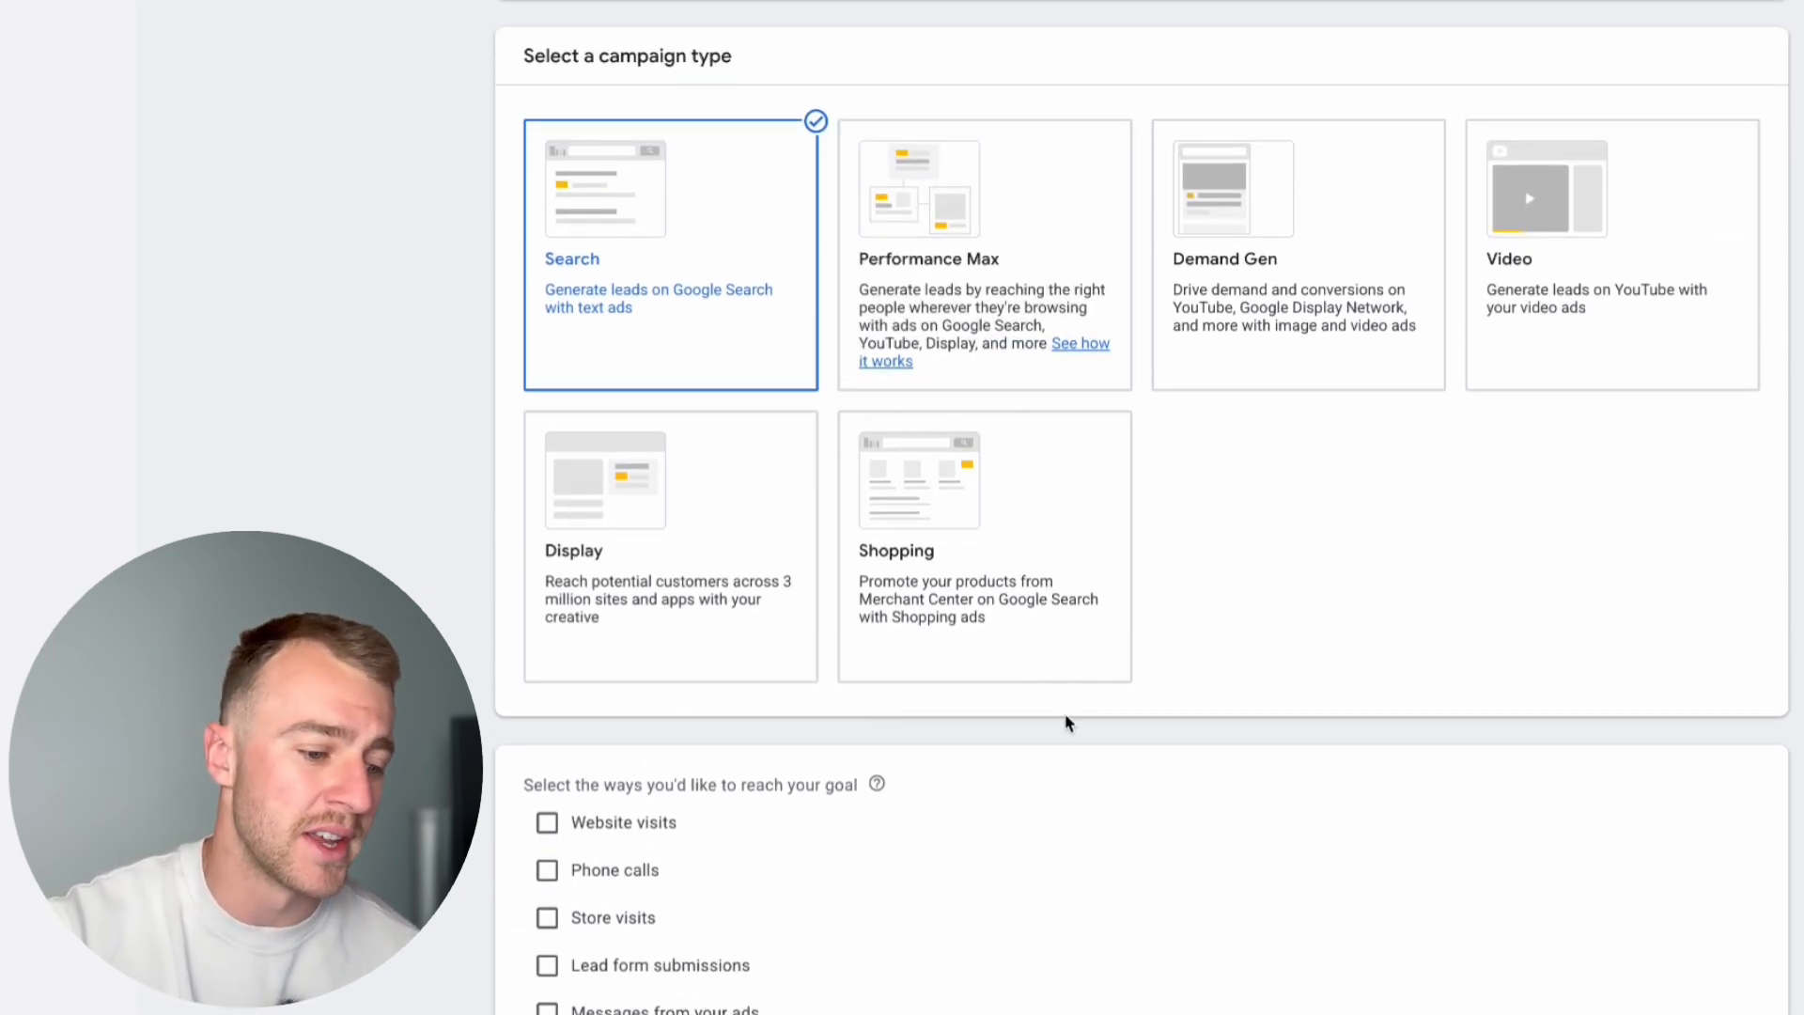
scroll(1068, 725, "down", 2)
left_click(588, 628)
left_click(603, 678)
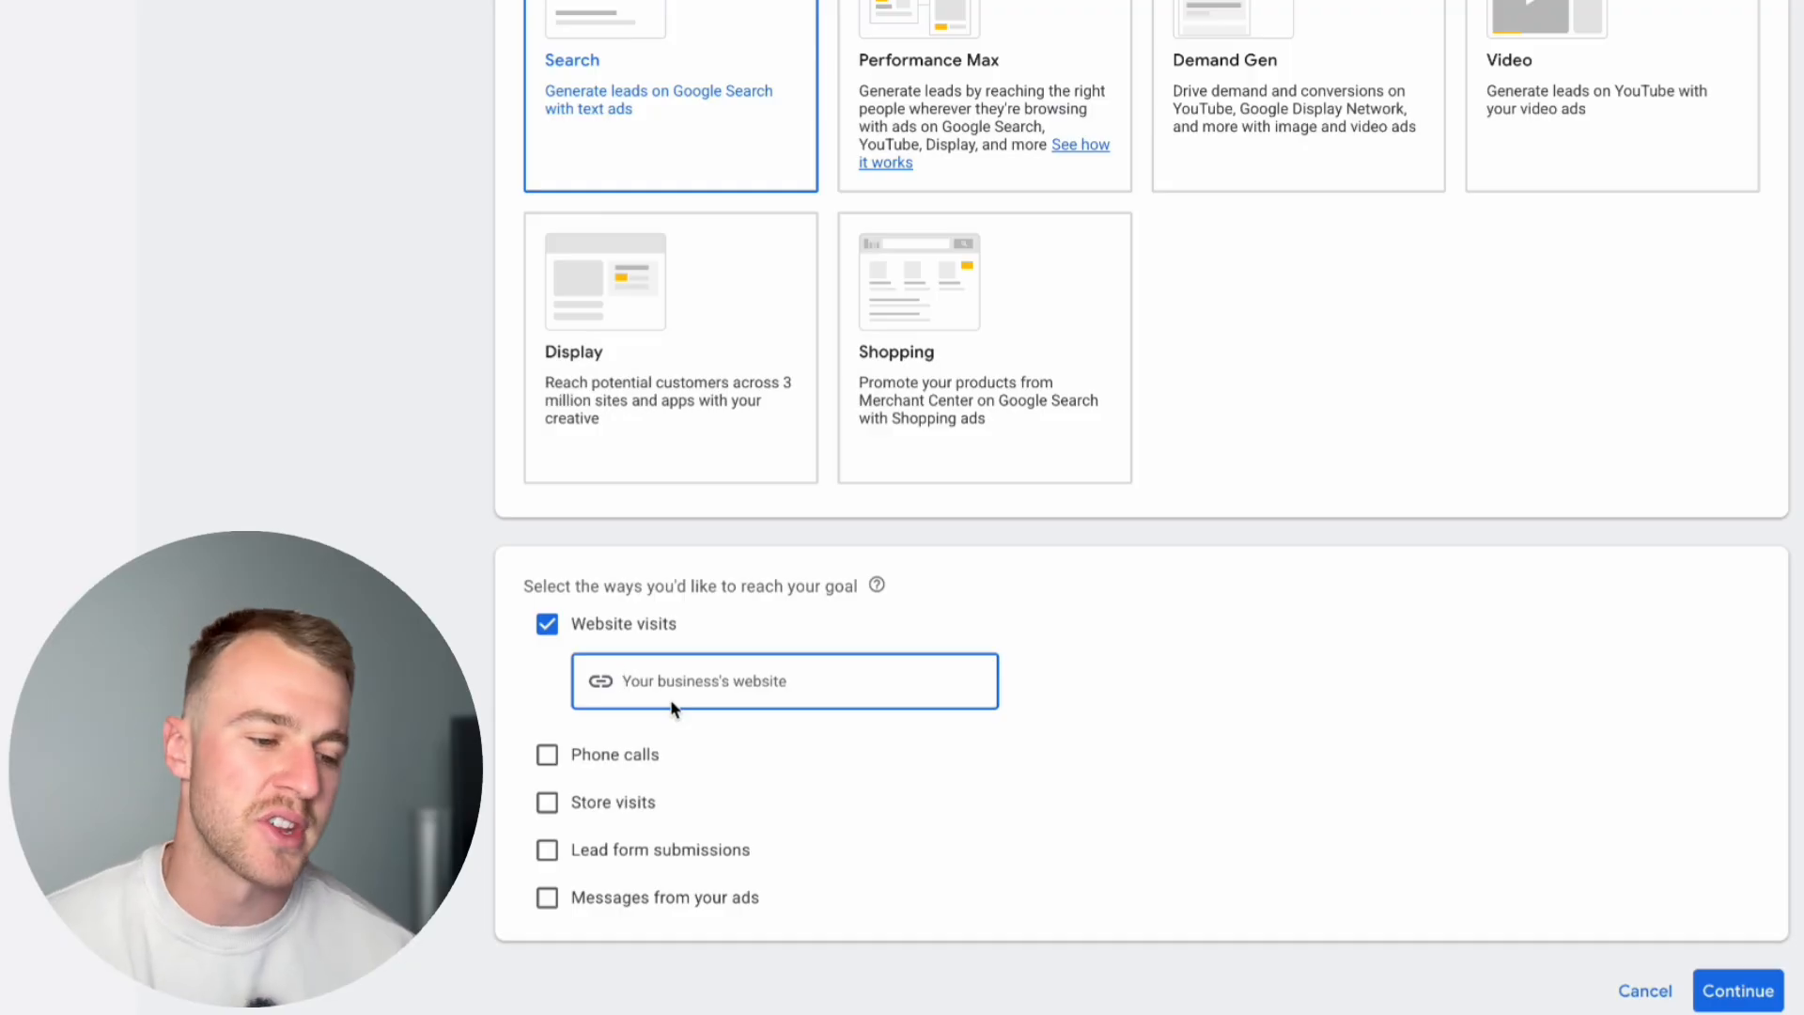
scroll(671, 707, "up", 1)
type("https://www.ezyair.com.au/")
left_click(1356, 883)
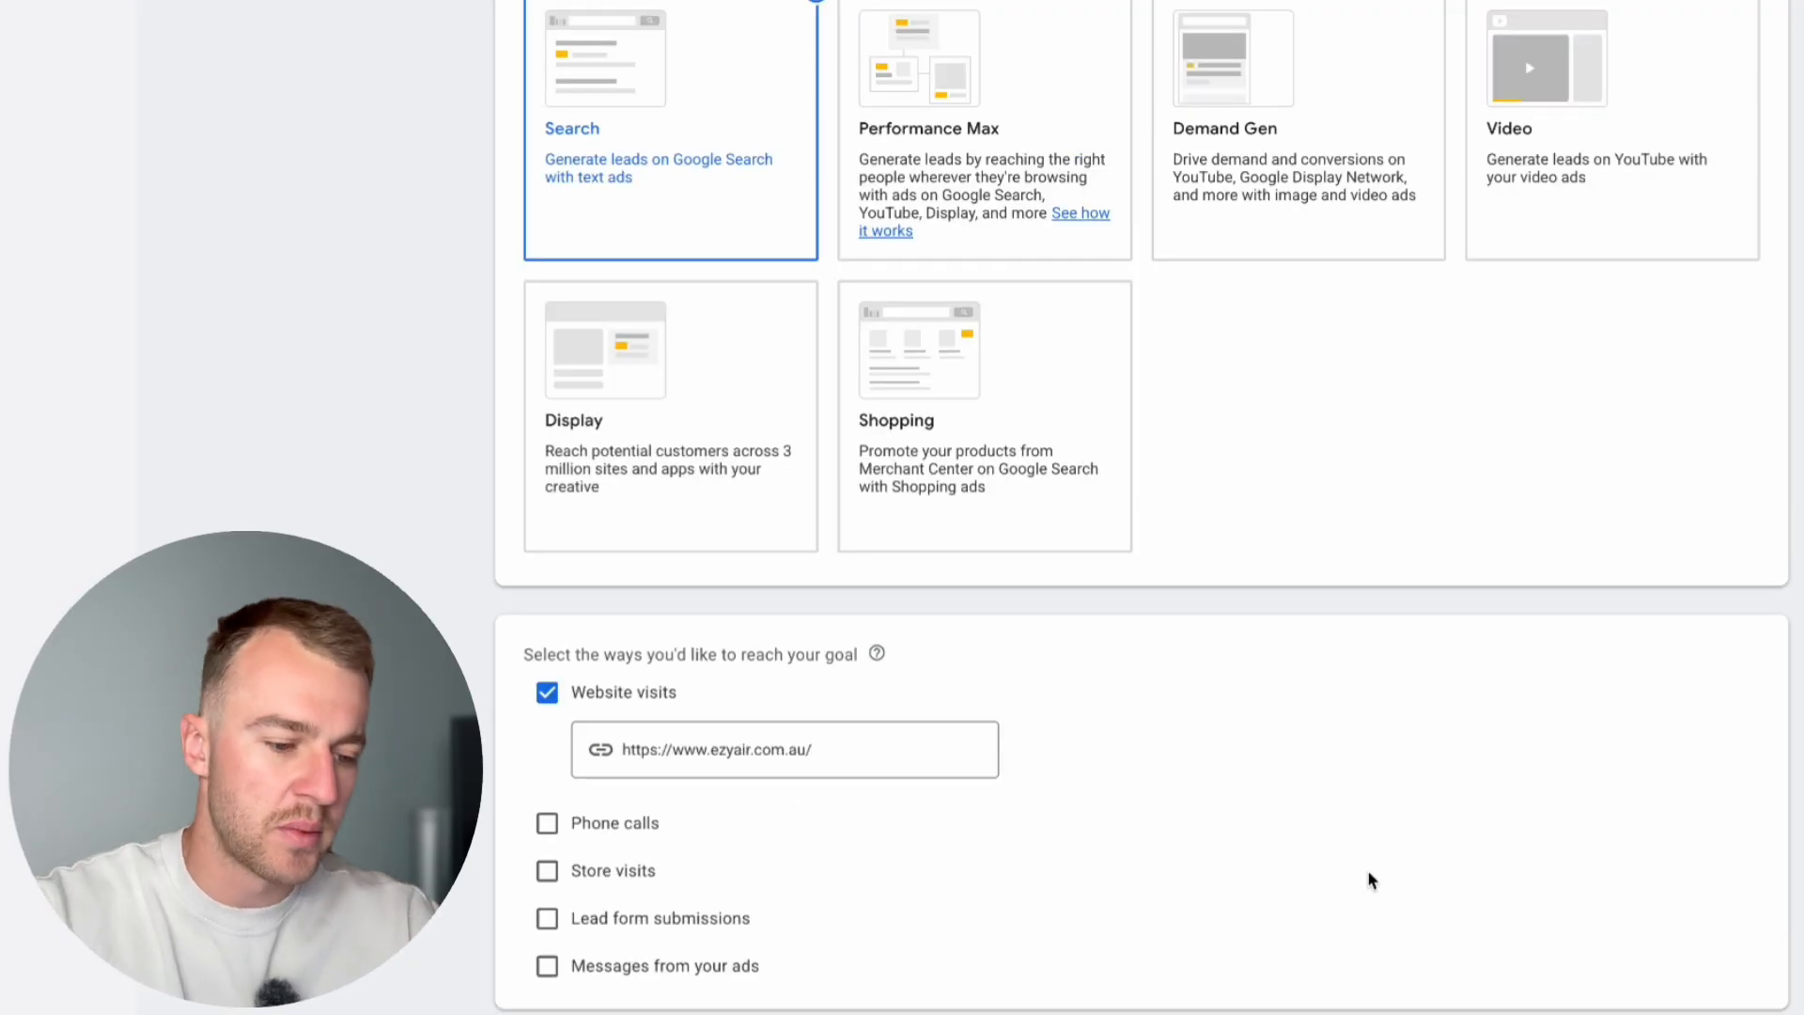
scroll(1362, 883, "down", 2)
left_click(1727, 909)
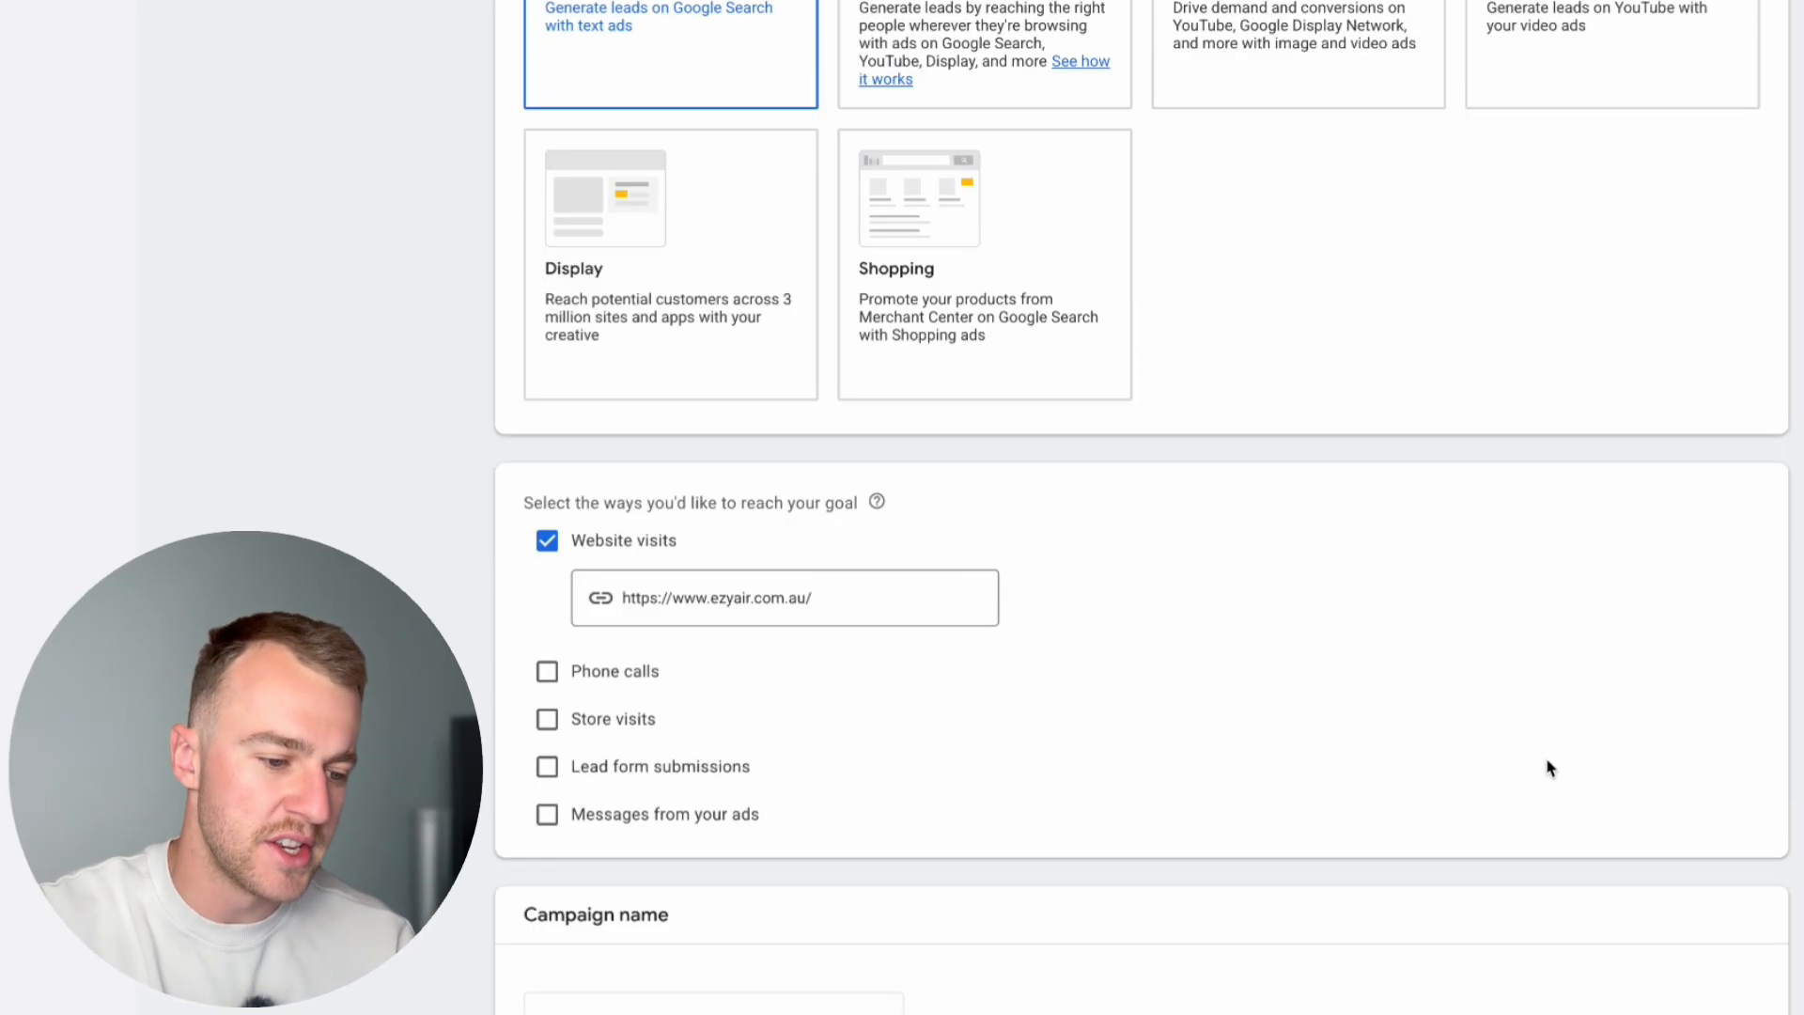
Step: Name the campaign "Ac - Keyword - Exact" and continue to the bidding settings
type("Ac")
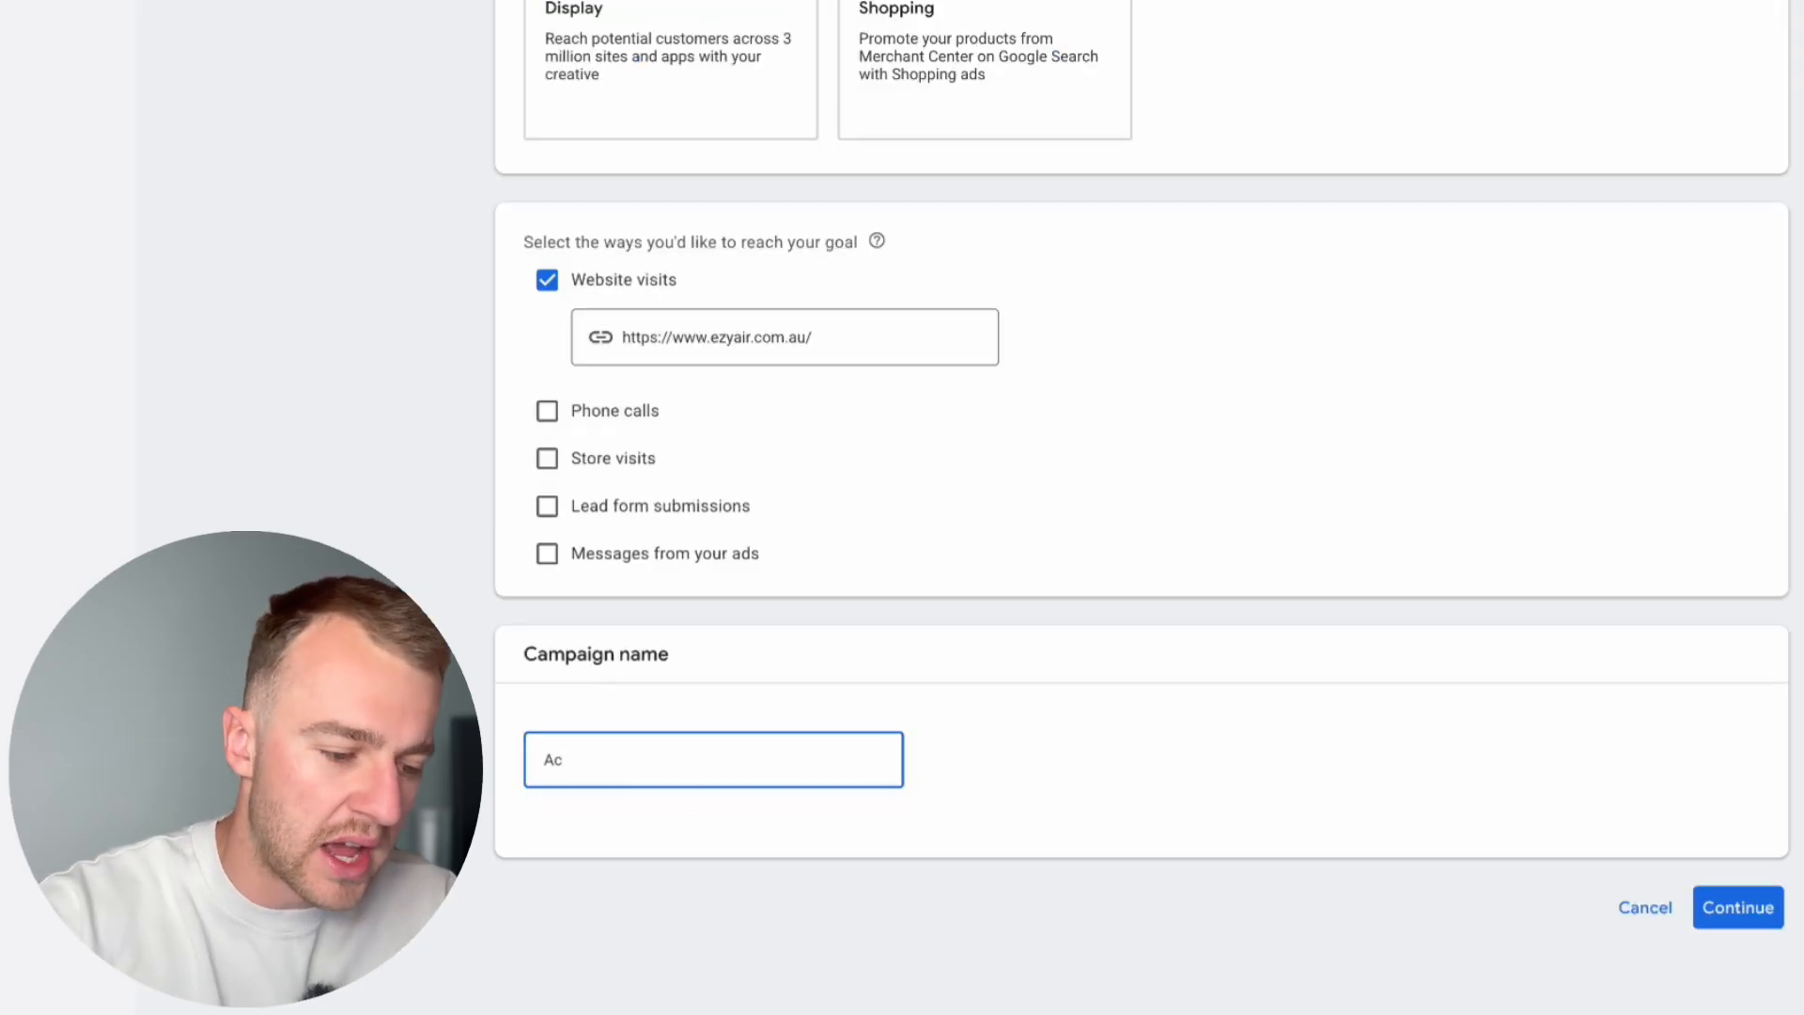
type(" - Keyword - Exact")
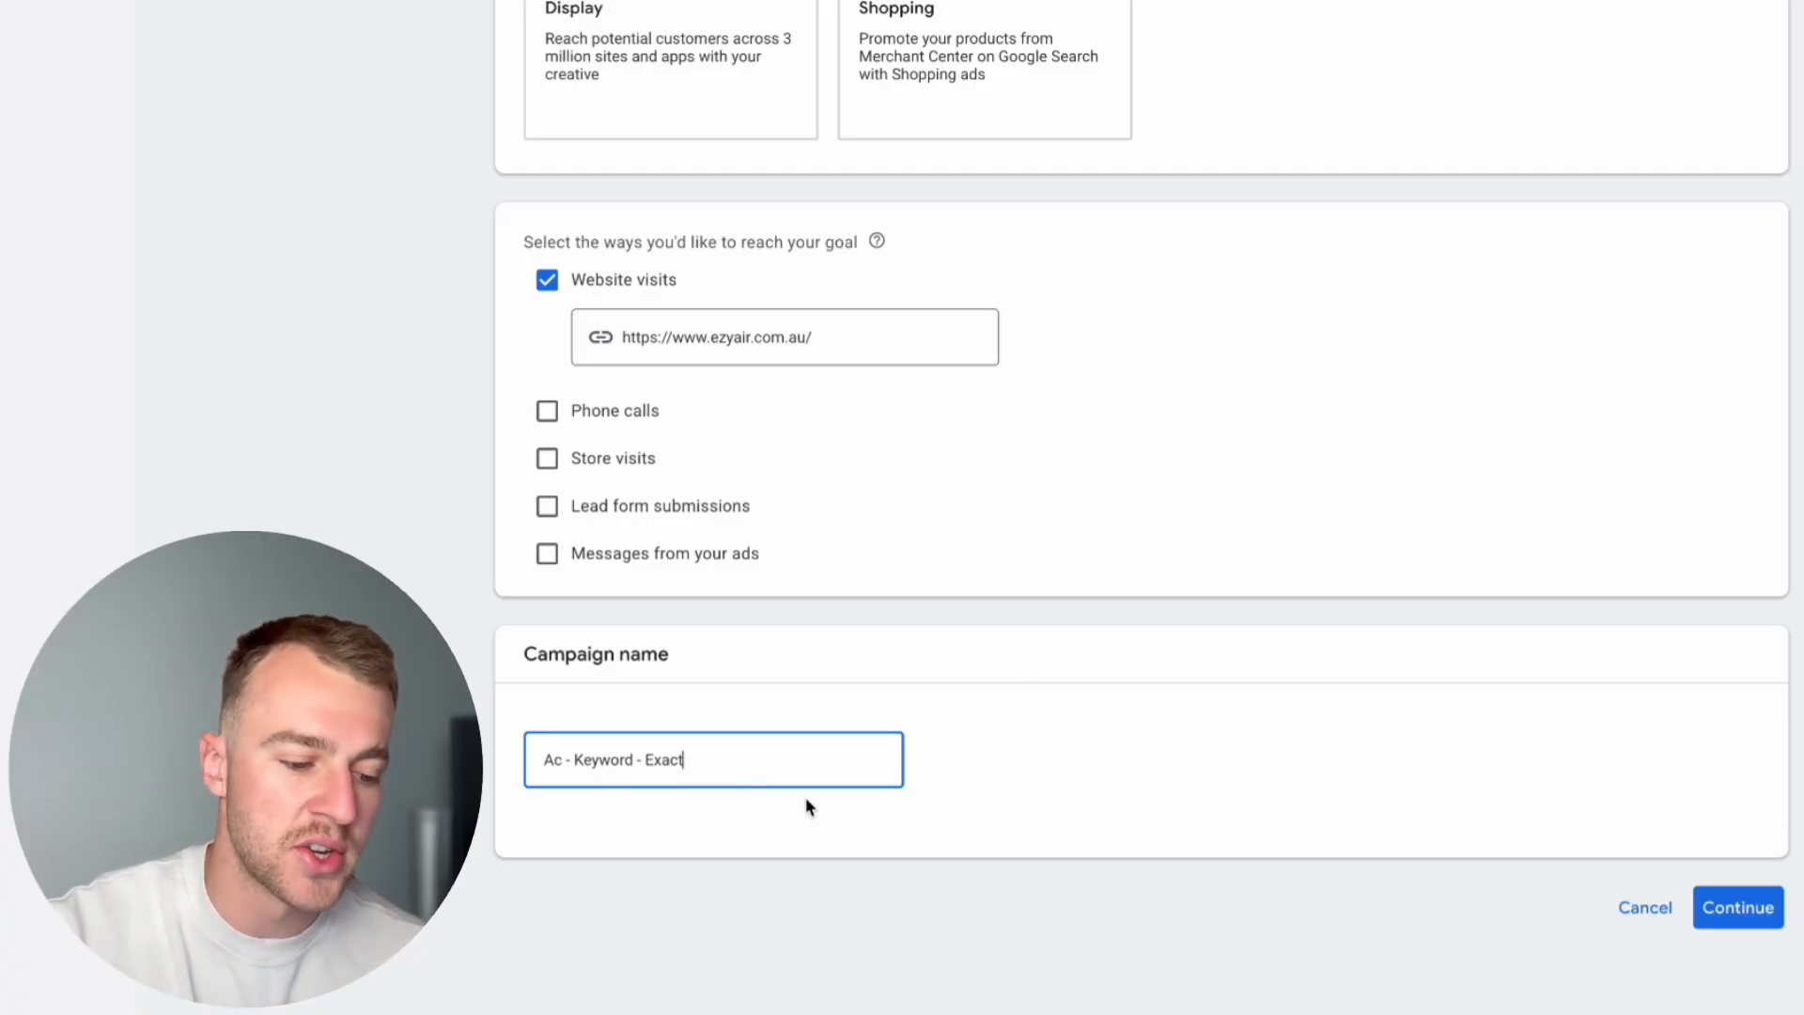
left_click(1767, 926)
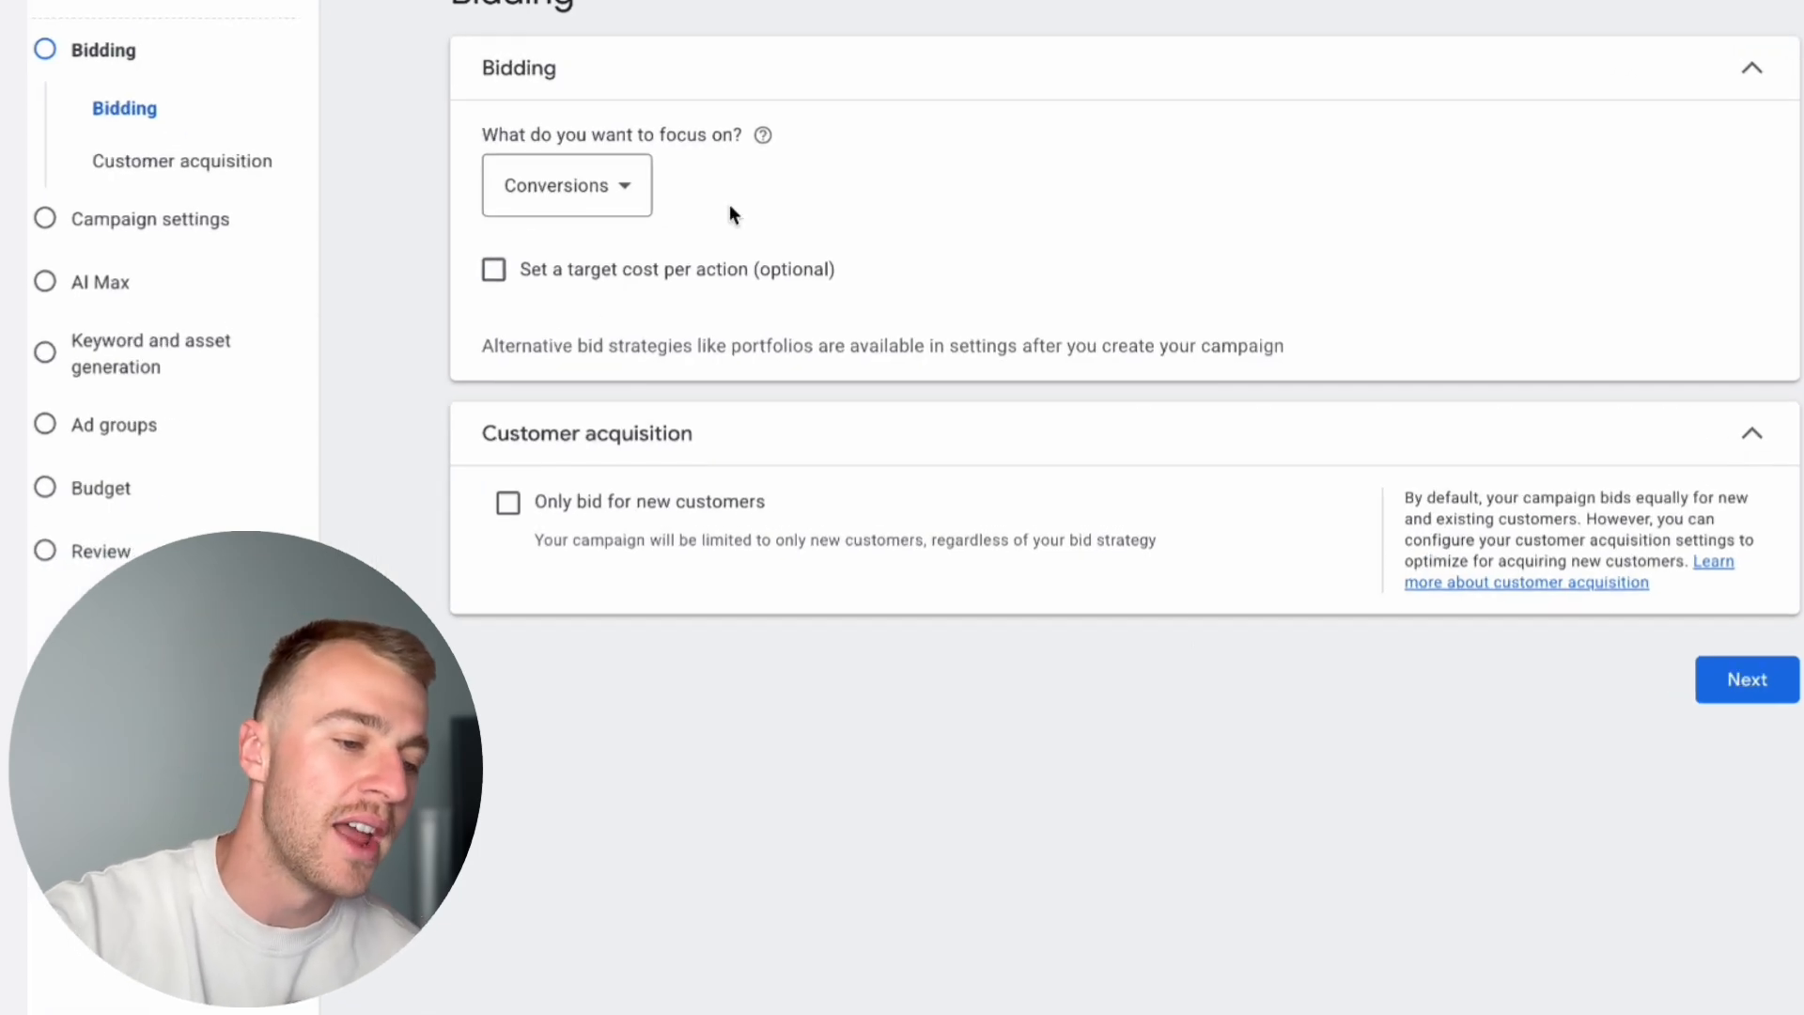
Step: Set the bidding focus to Clicks
left_click(626, 190)
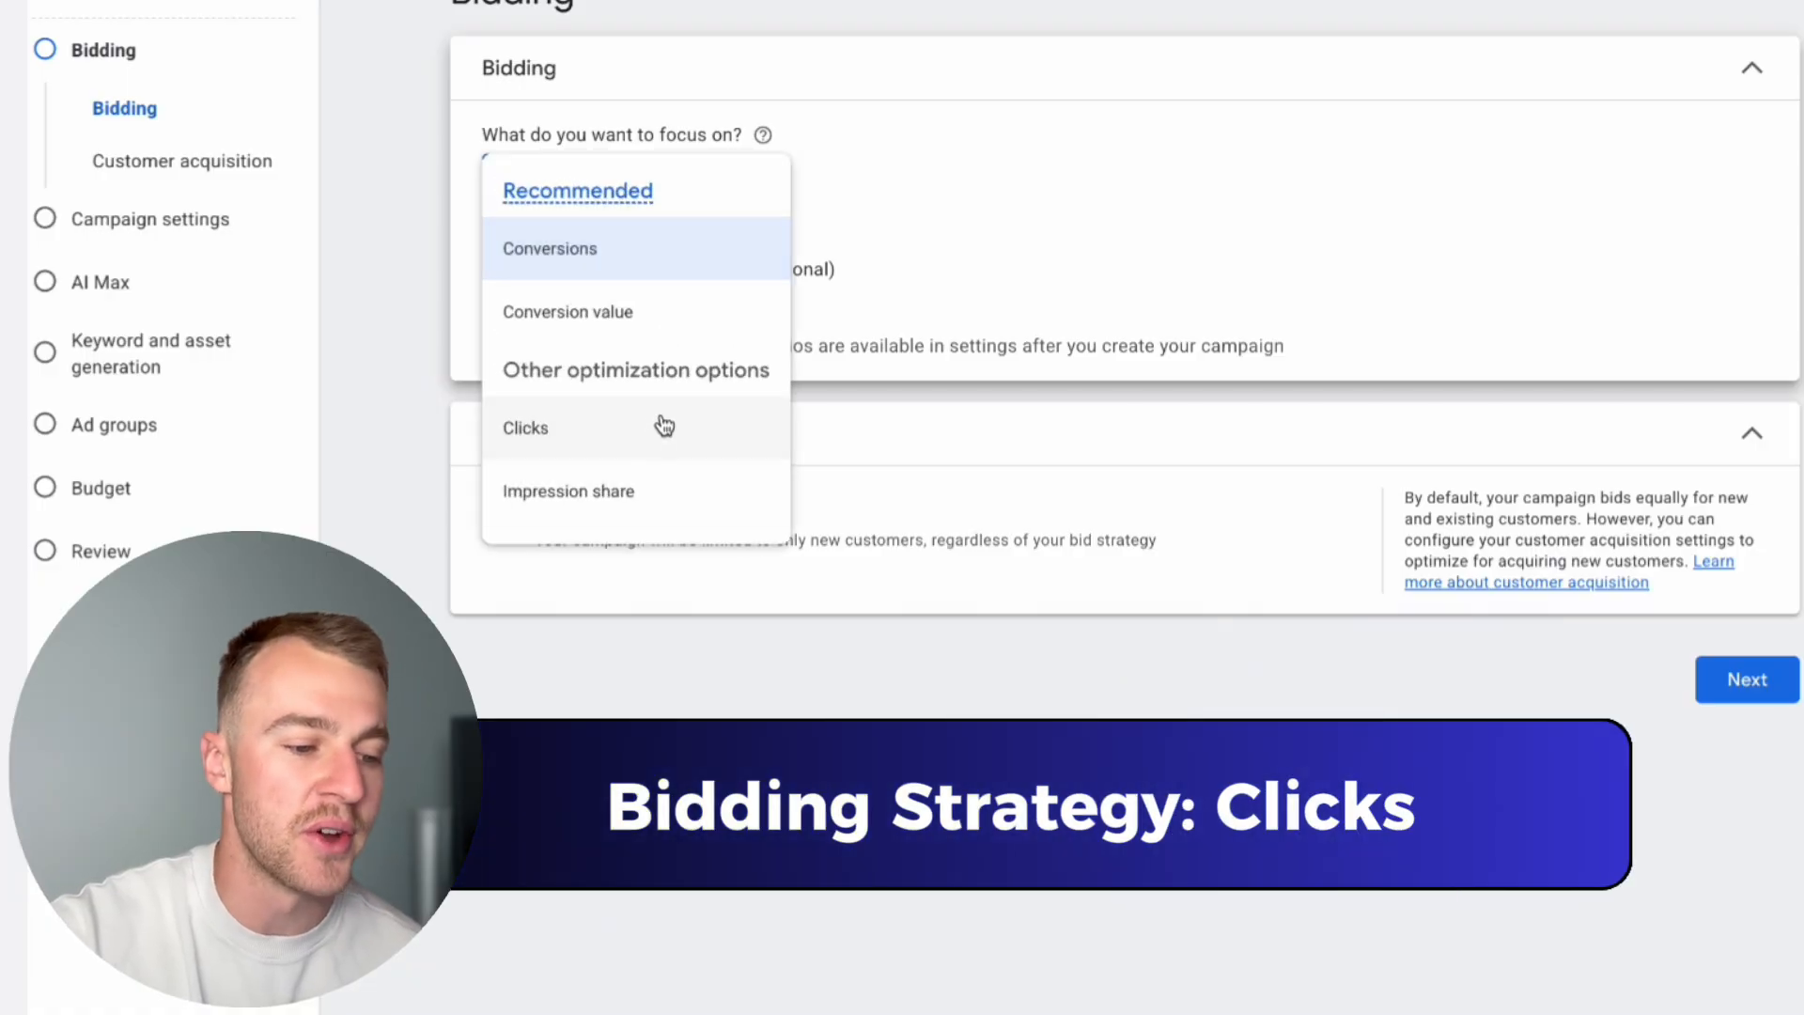
left_click(1266, 102)
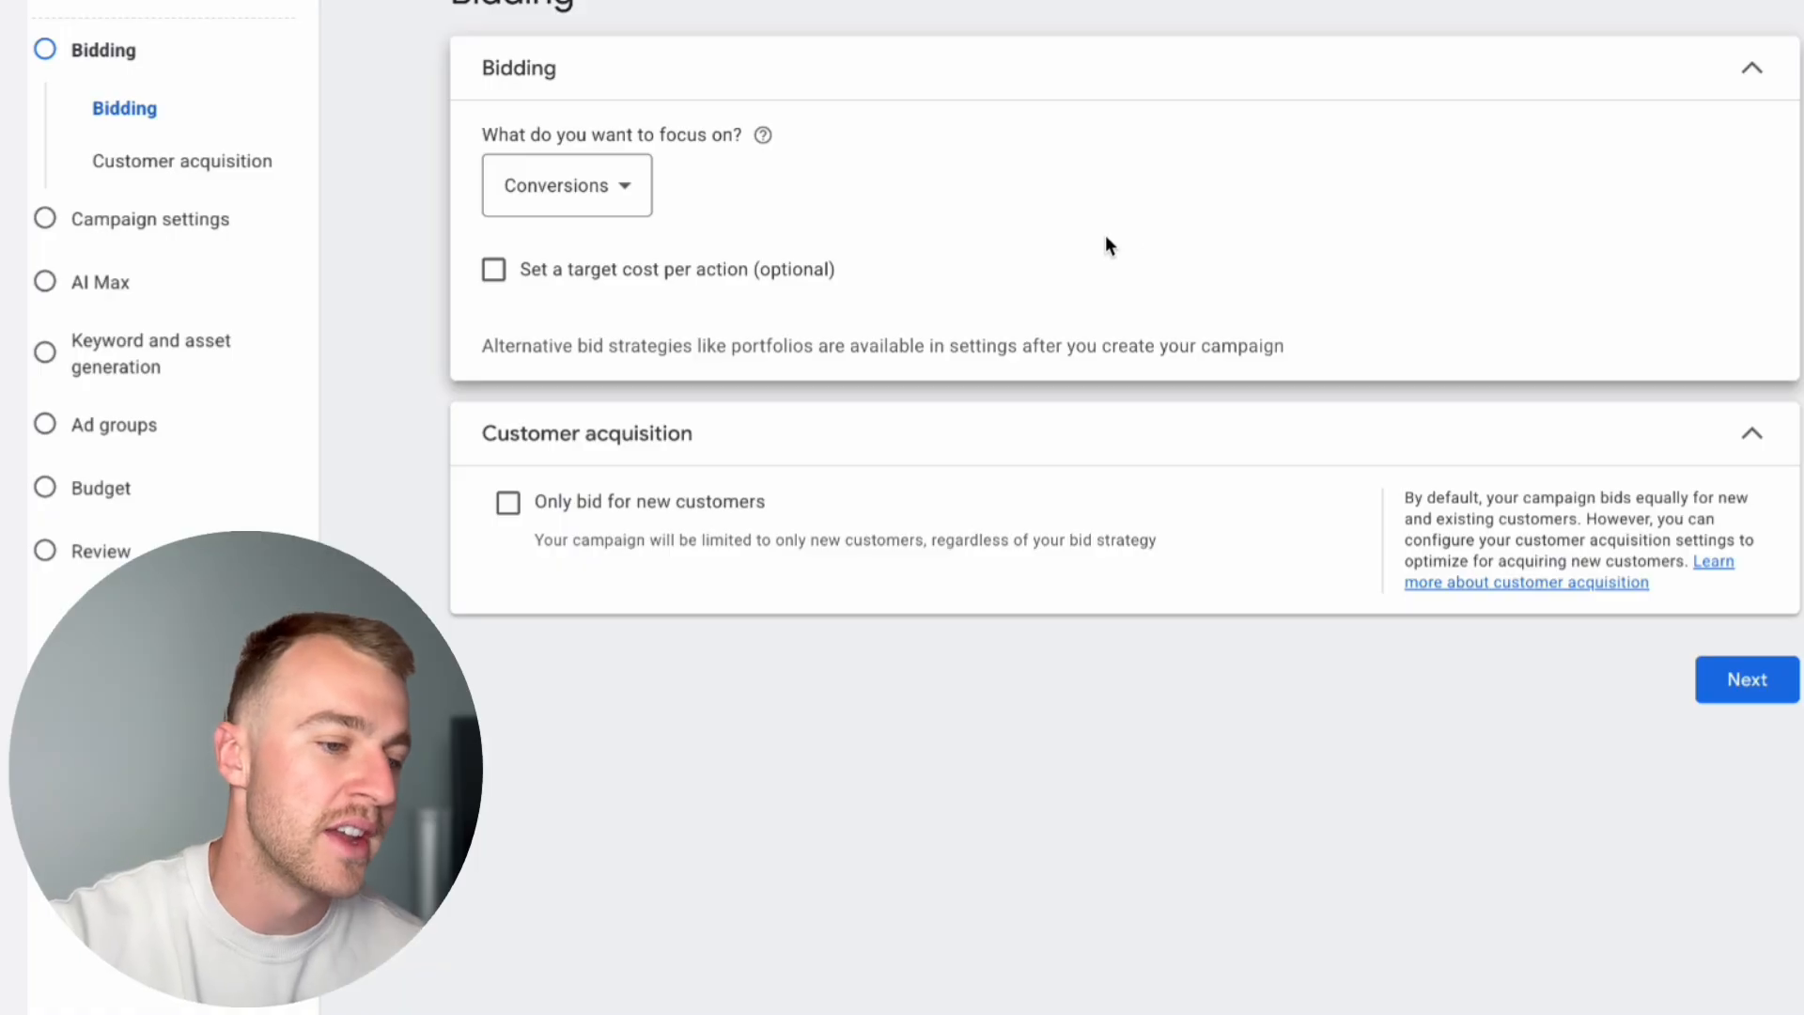
left_click(601, 180)
left_click(525, 426)
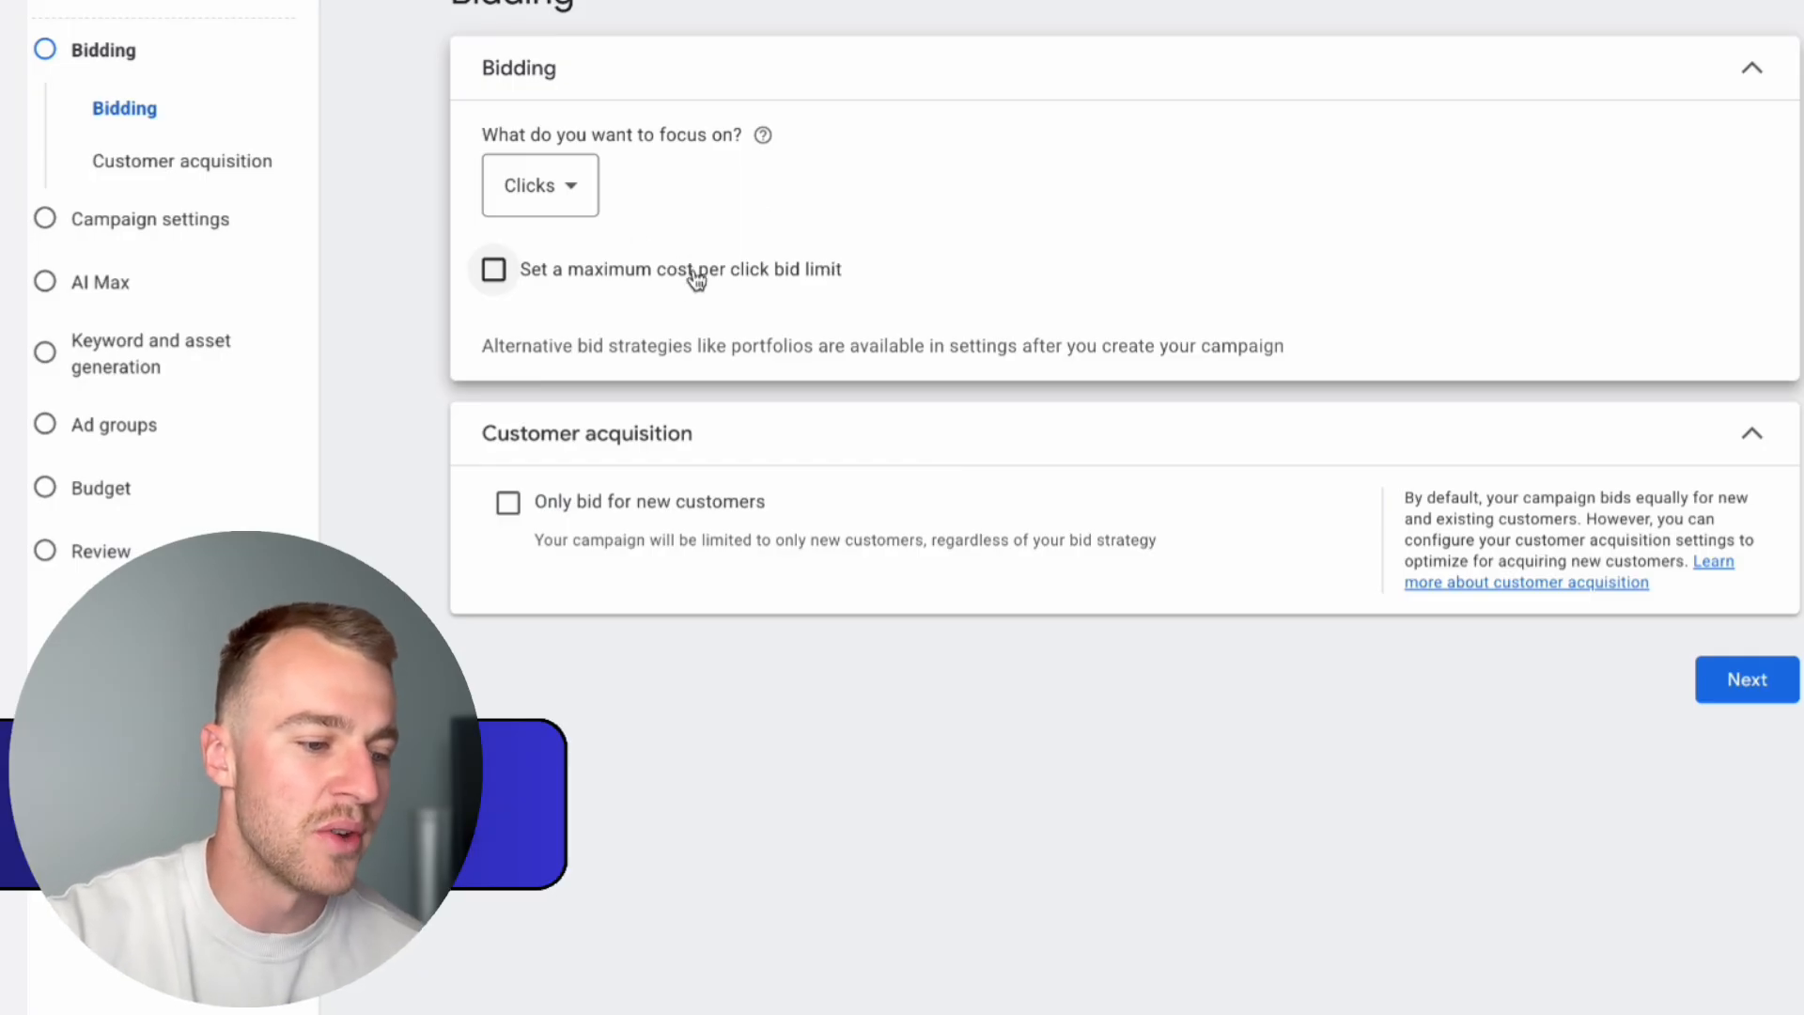
Step: Enable a maximum cost per click bid limit of A$20.00 and proceed to the campaign settings
left_click(494, 270)
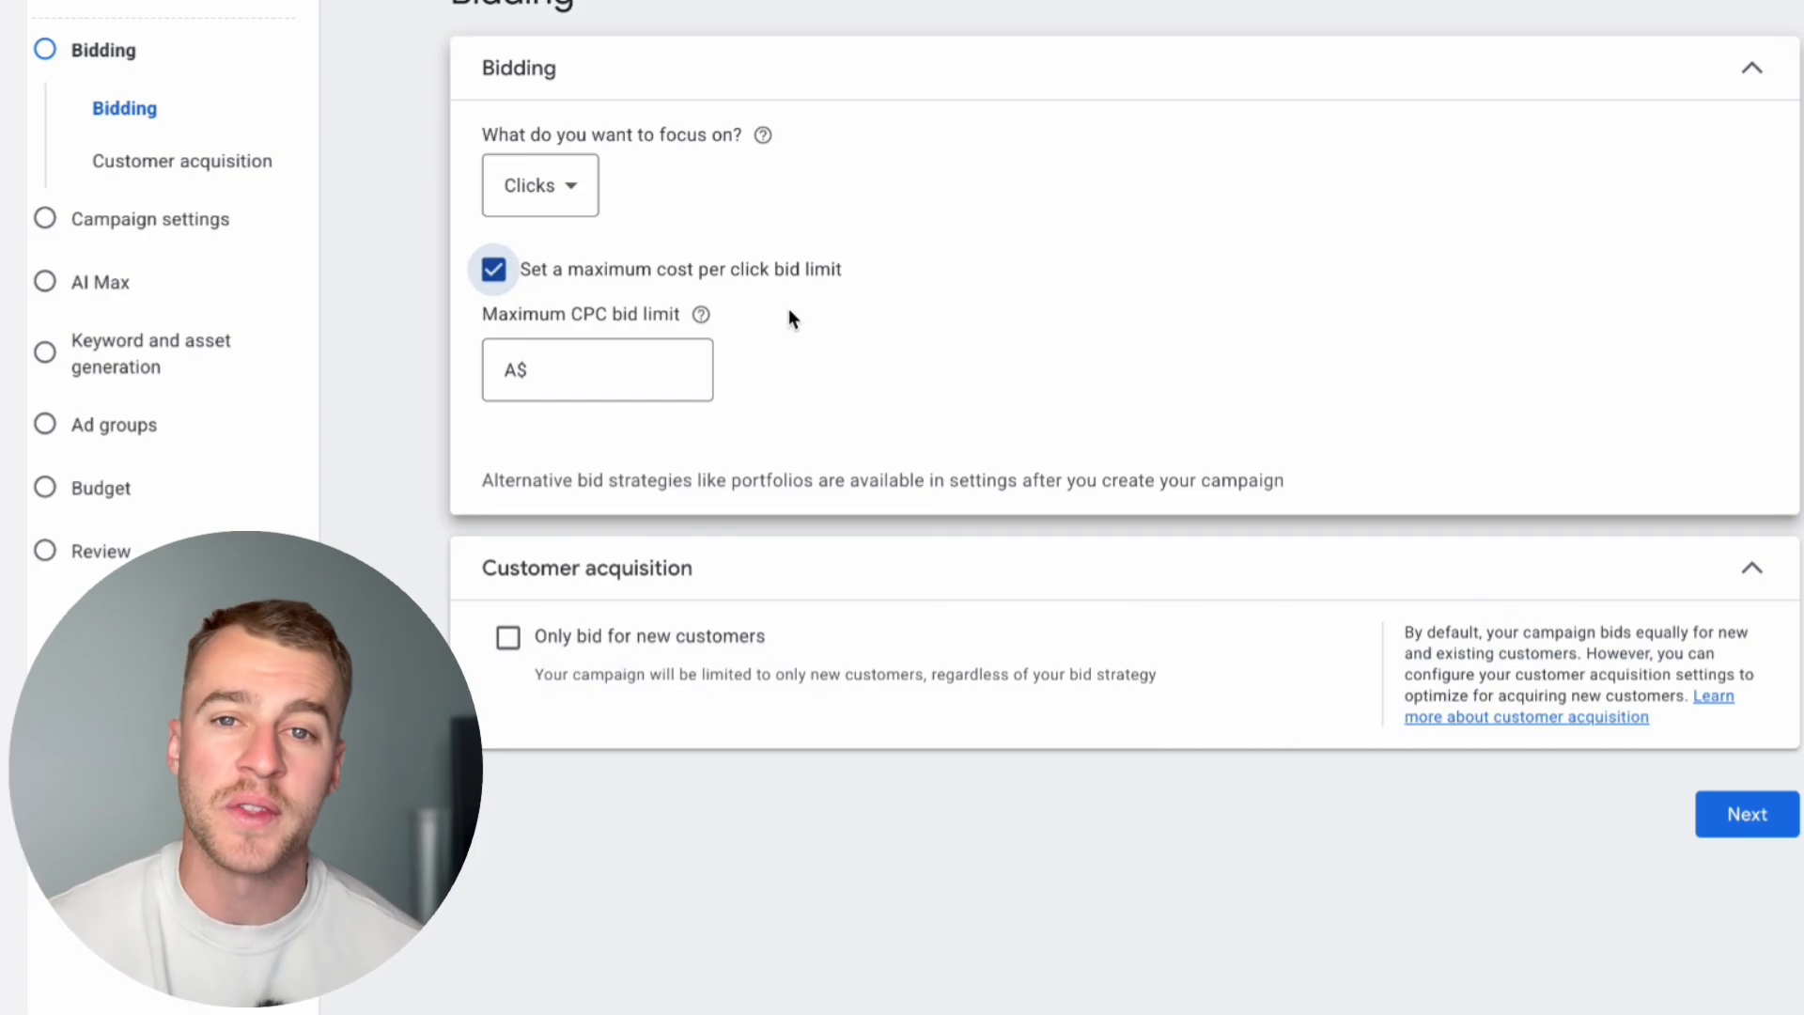
left_click(606, 364)
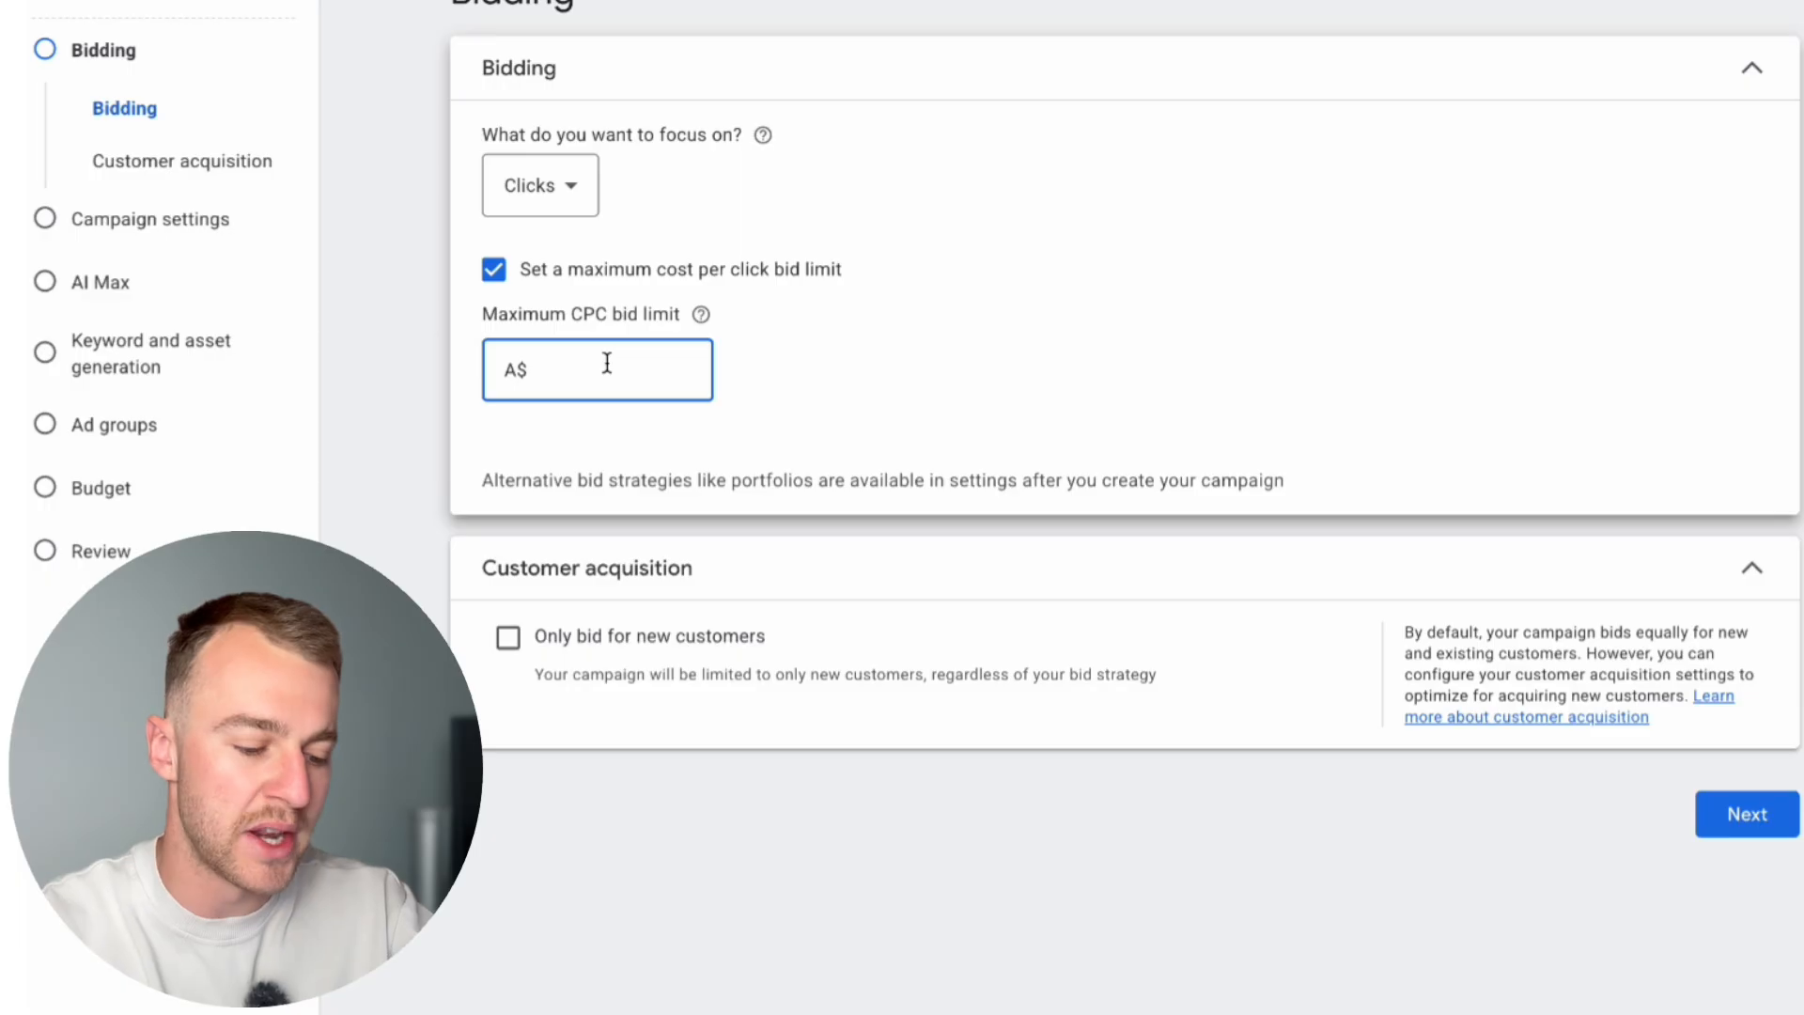
type("20")
left_click(776, 384)
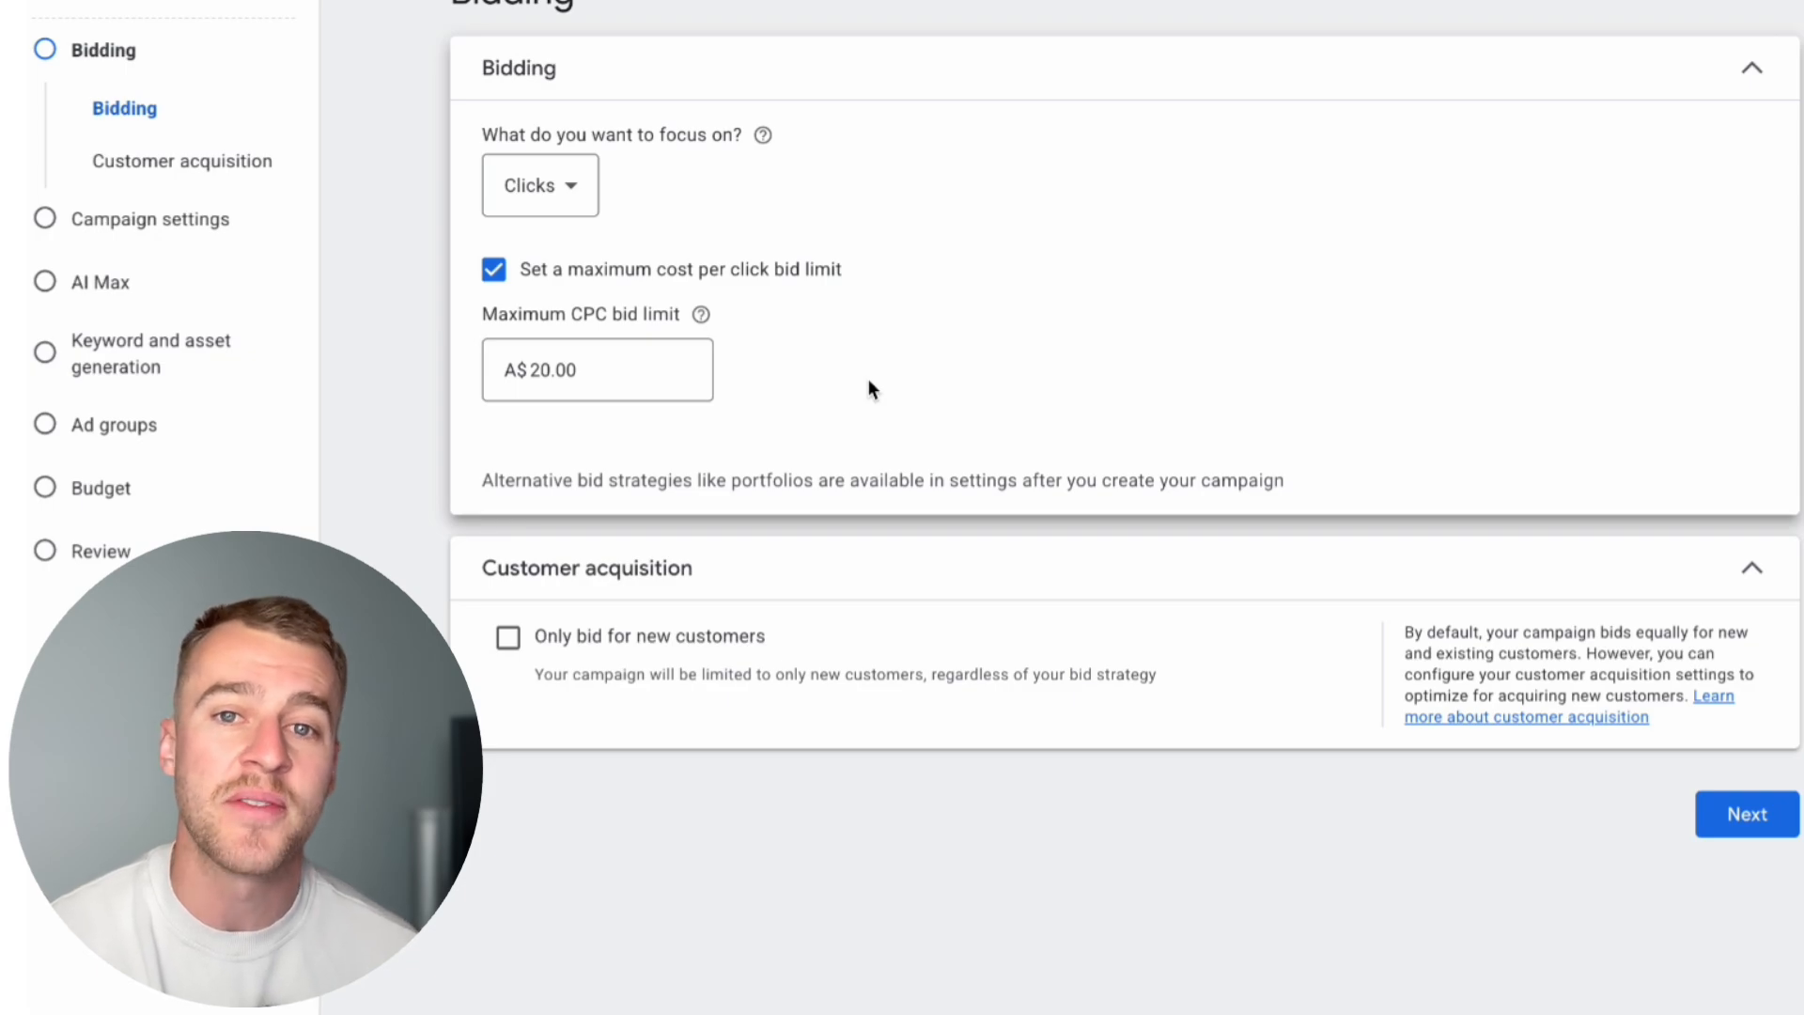
left_click(1757, 818)
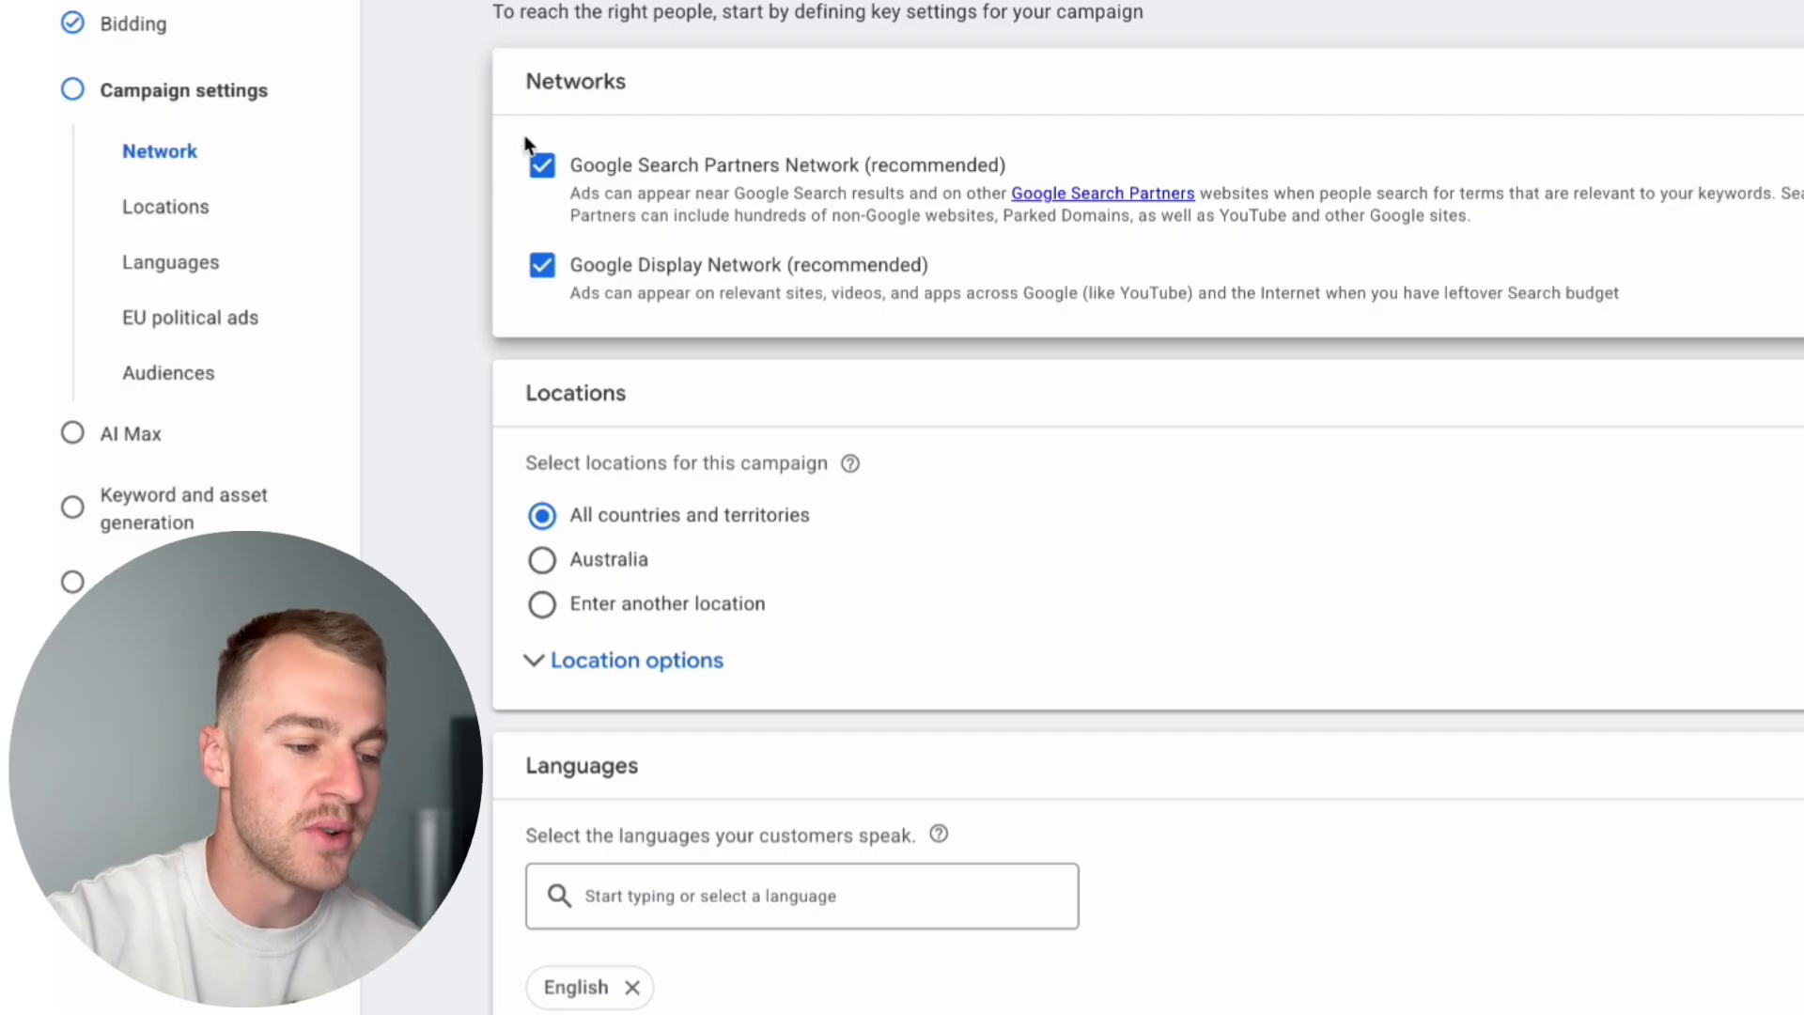
Step: Exclude the Google Search Partners Network and the Google Display Network from the campaign
left_click(543, 165)
left_click(540, 261)
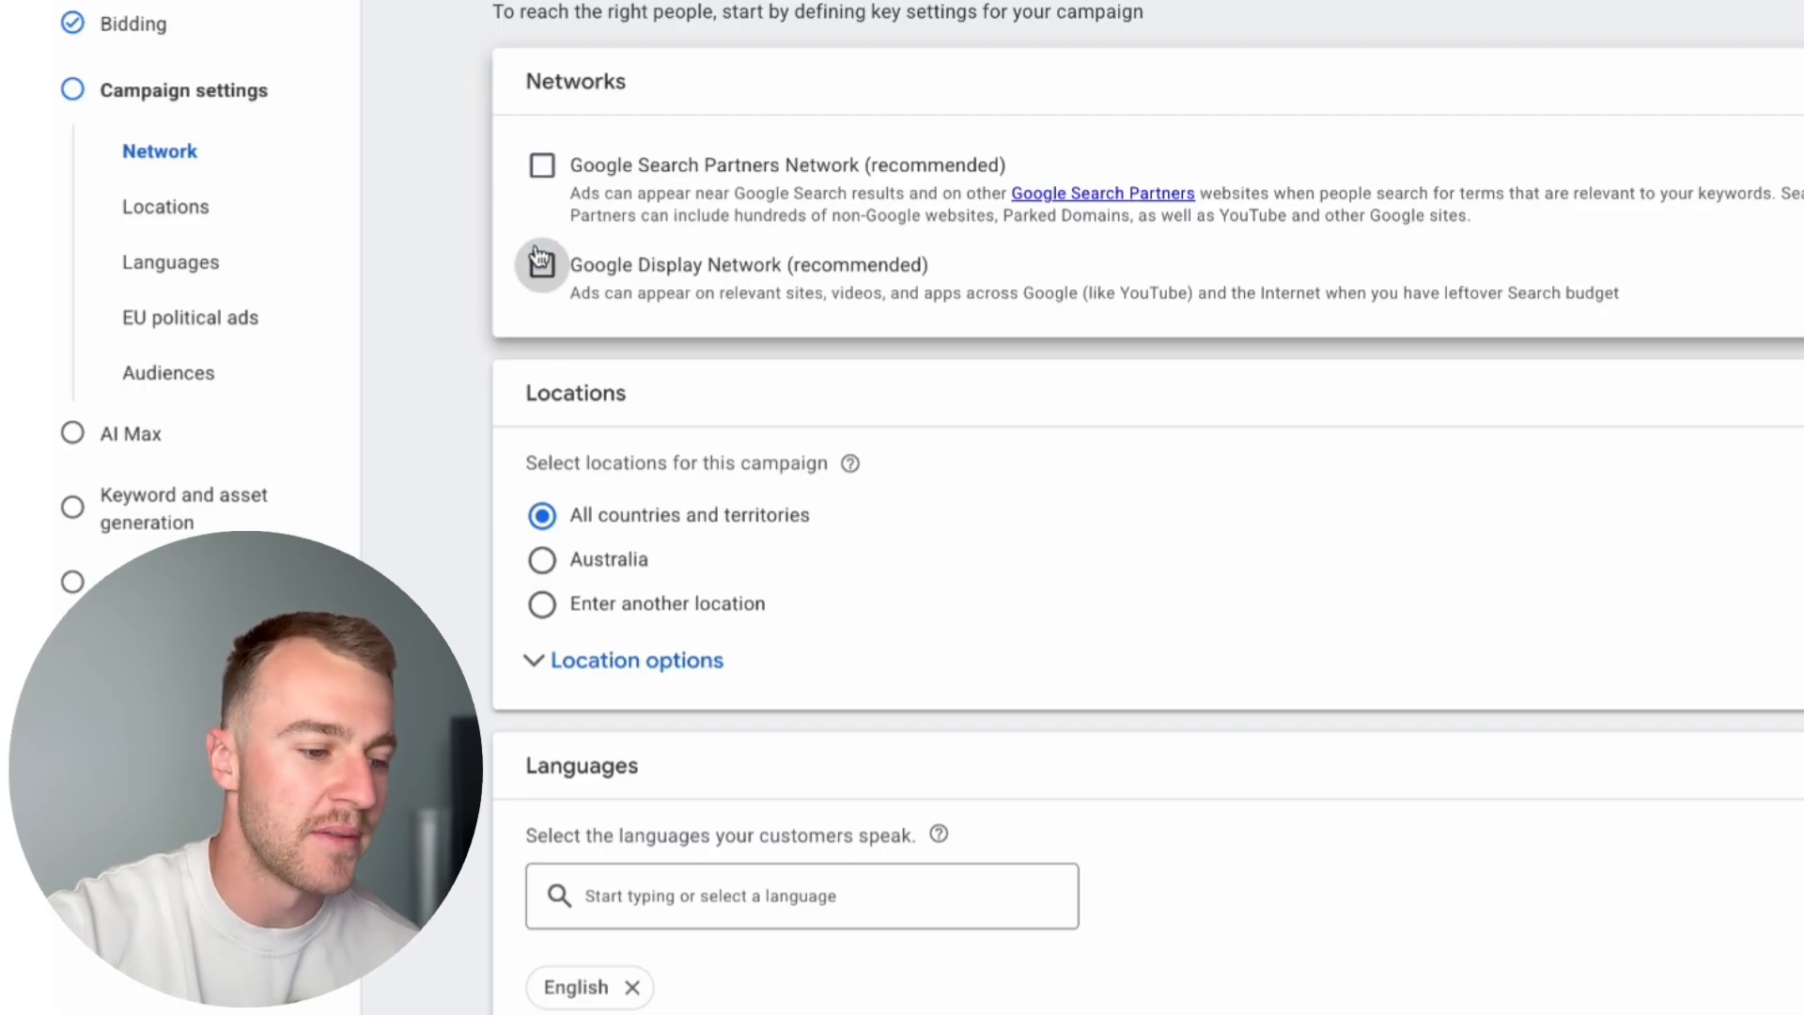
scroll(875, 482, "down", 1)
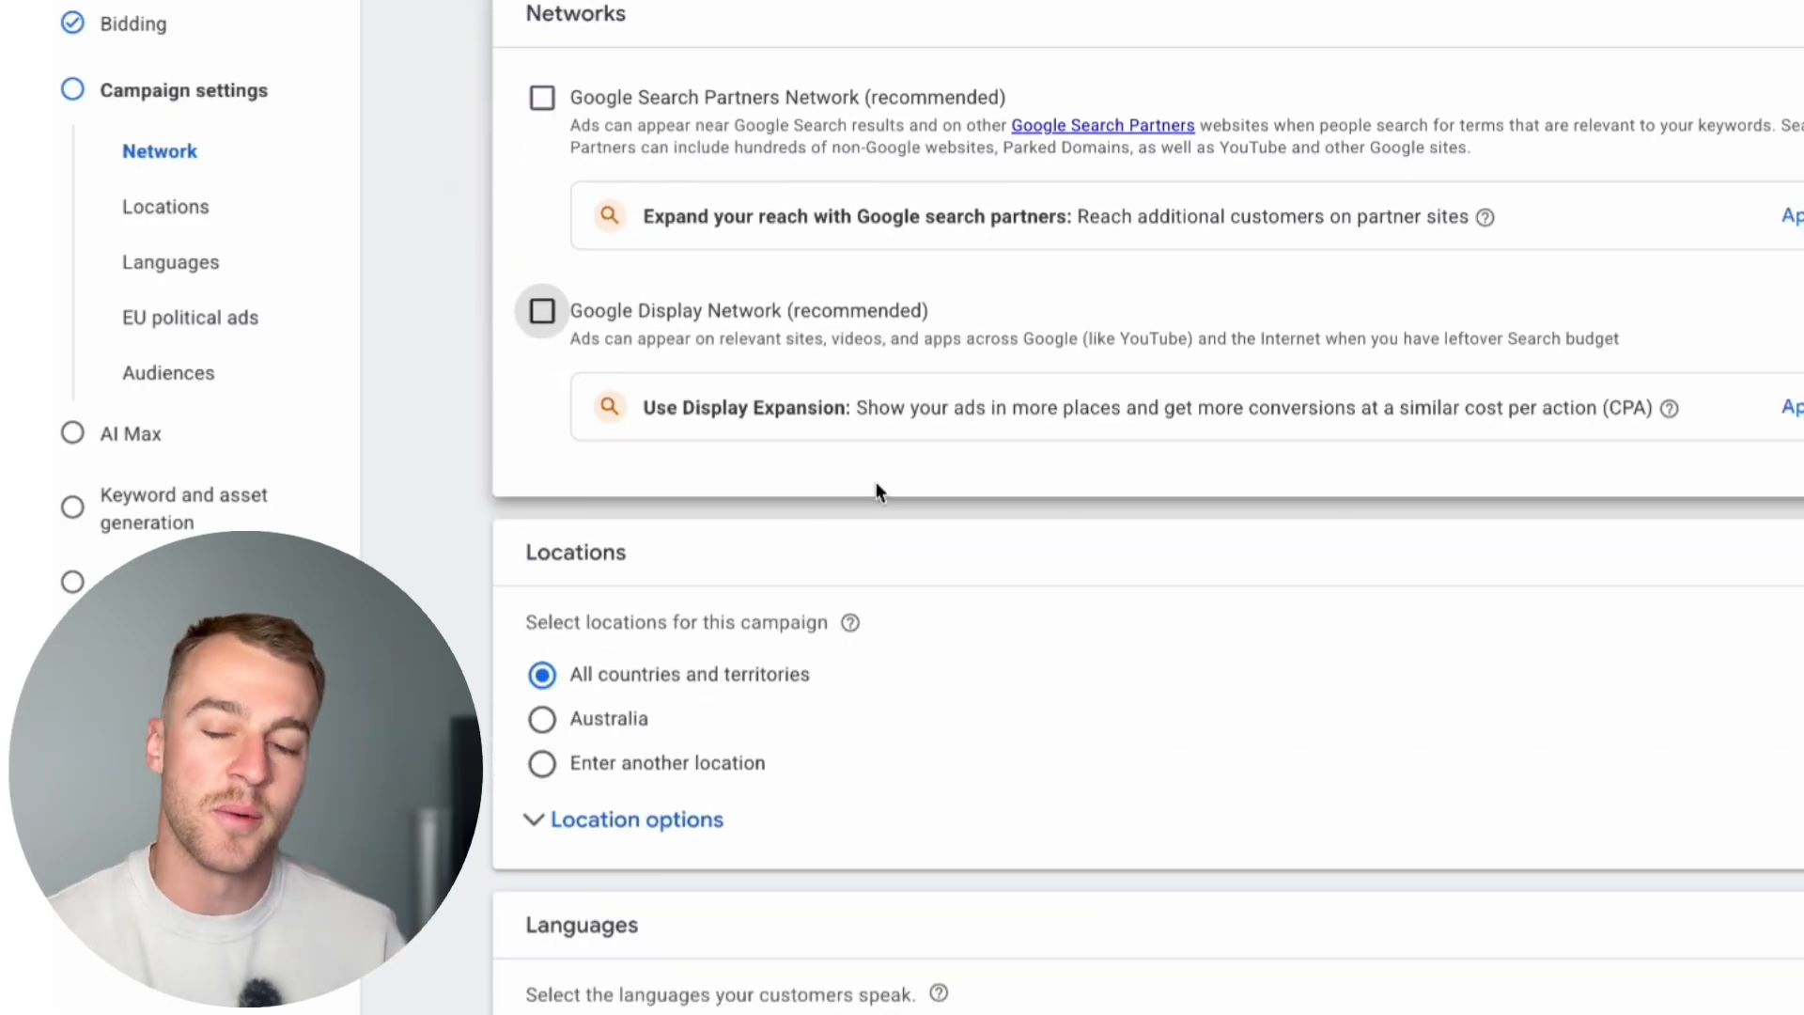
scroll(876, 488, "up", 1)
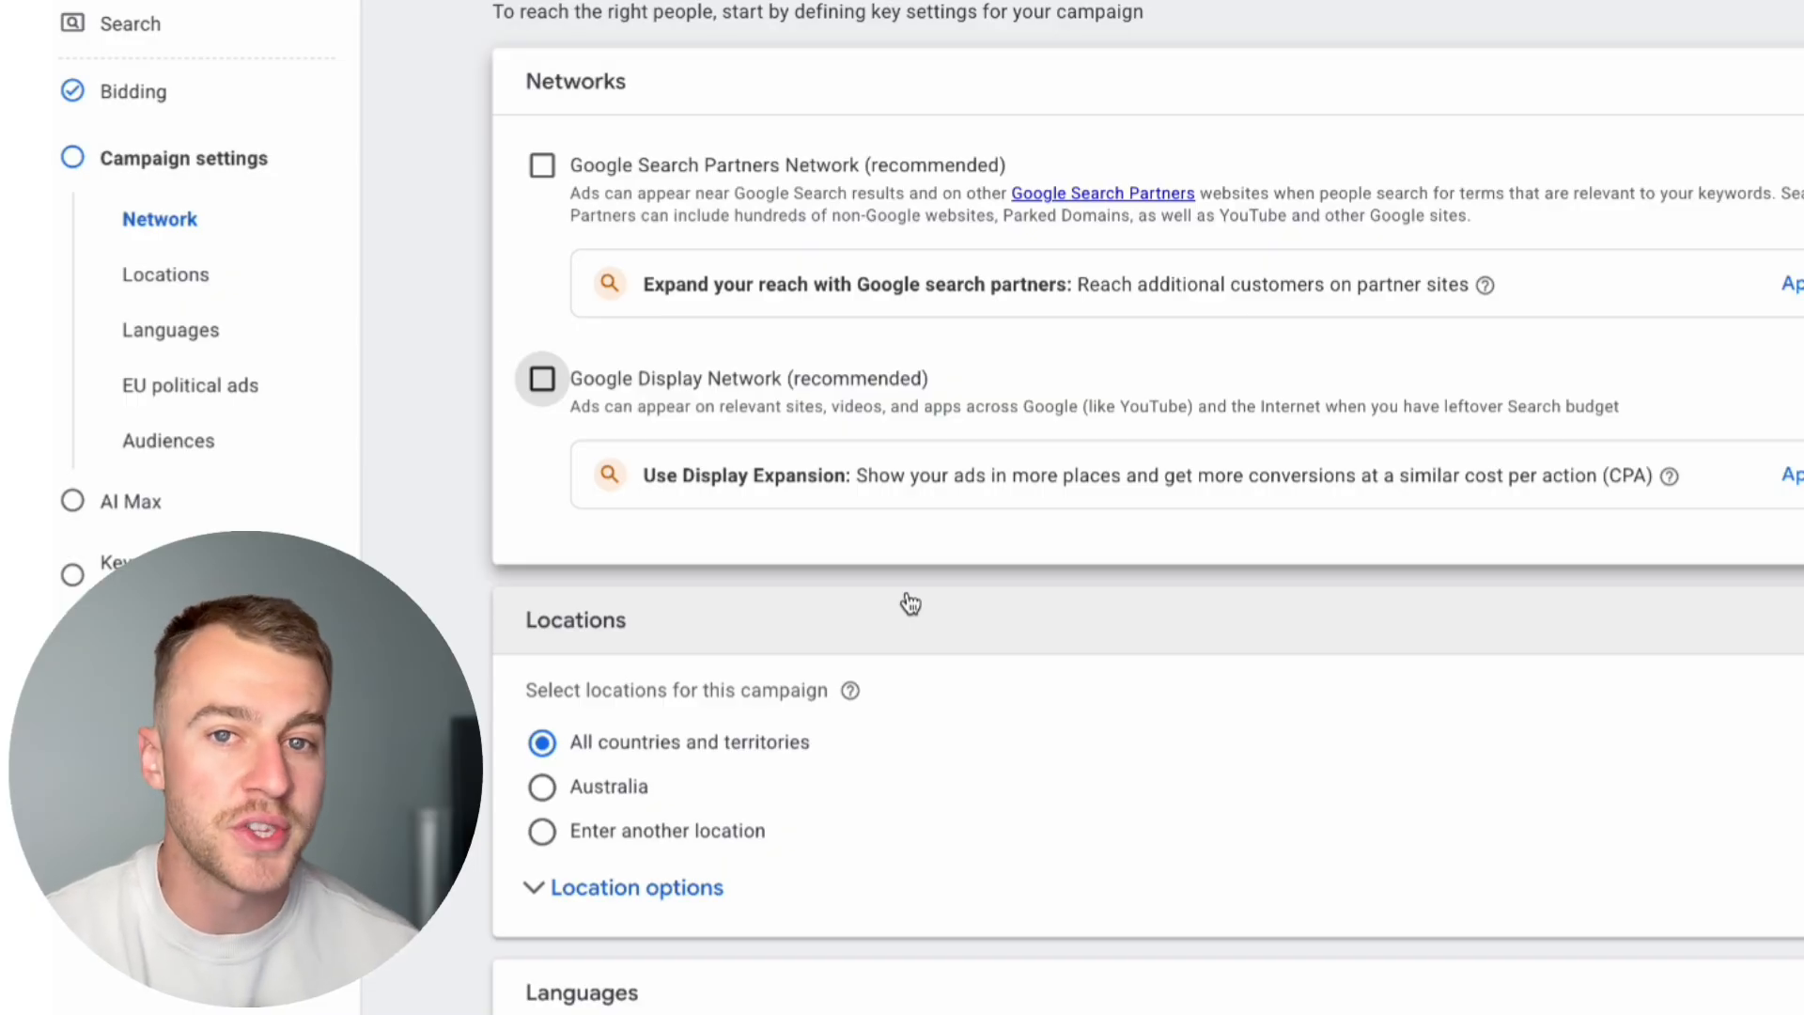
scroll(907, 597, "down", 3)
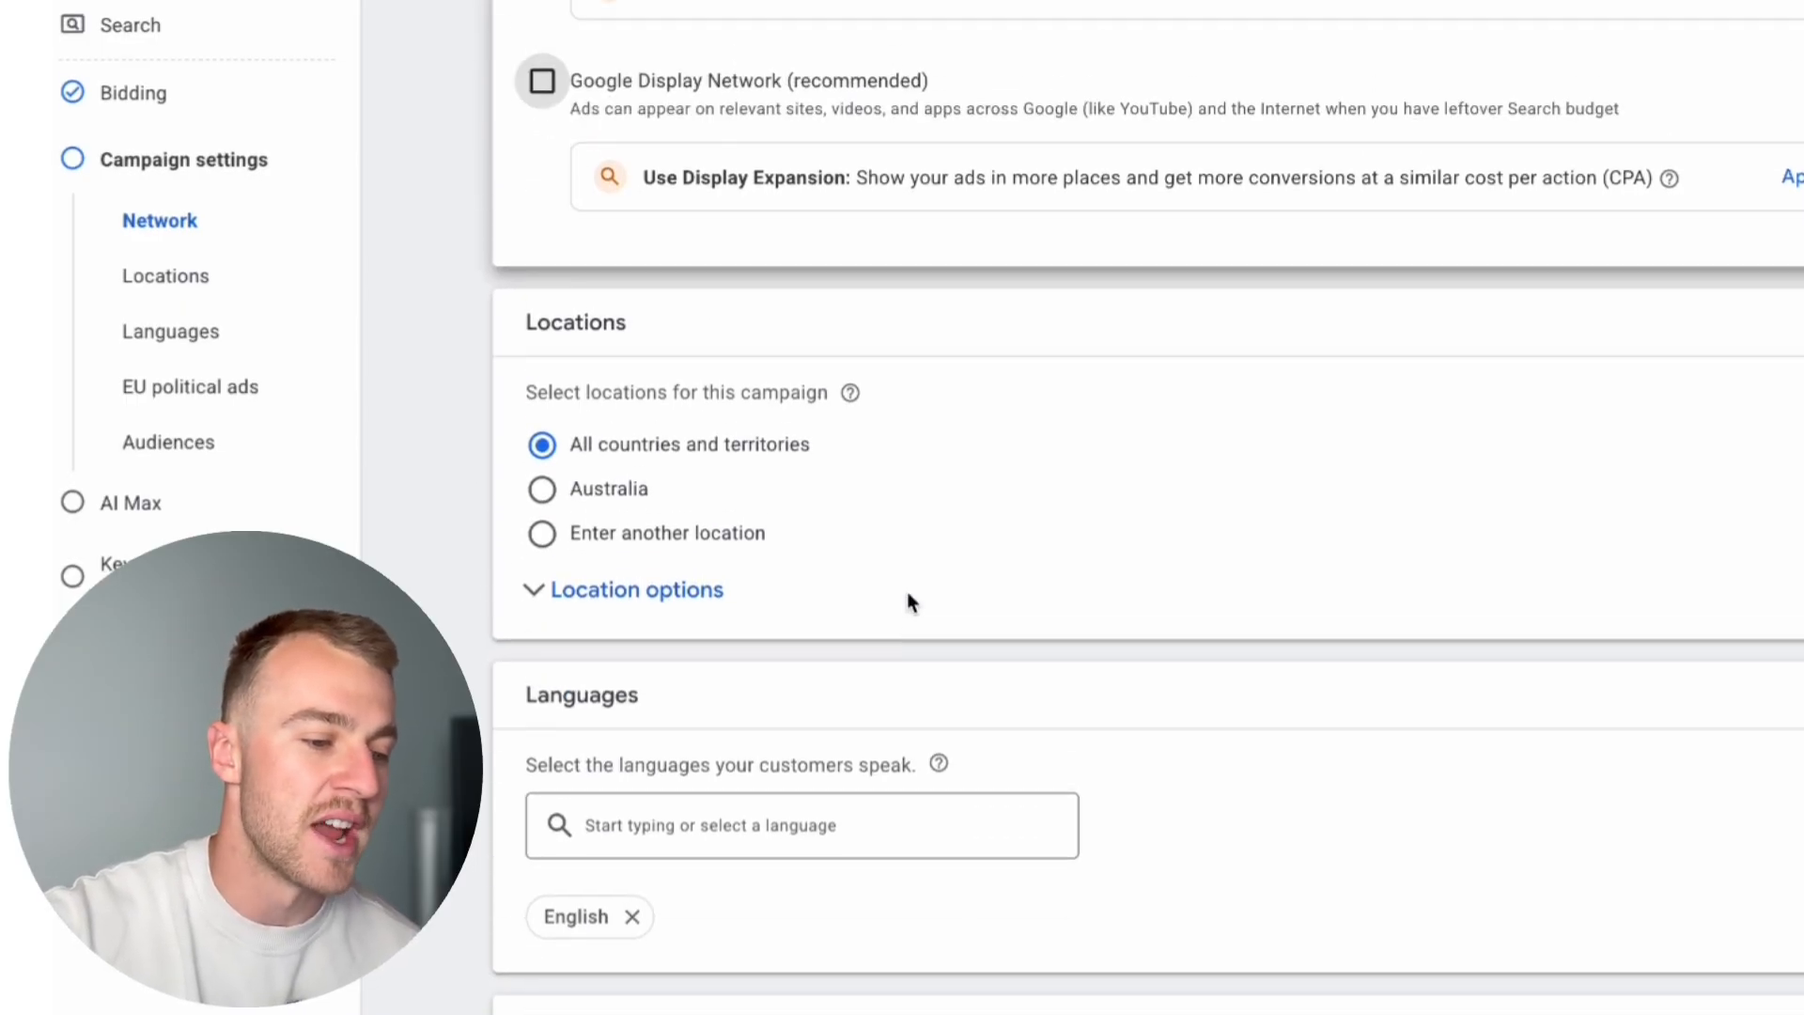
Step: Switch the campaign's targeting to another location and include Chadstone, Victoria, Australia through the advanced location search
left_click(690, 640)
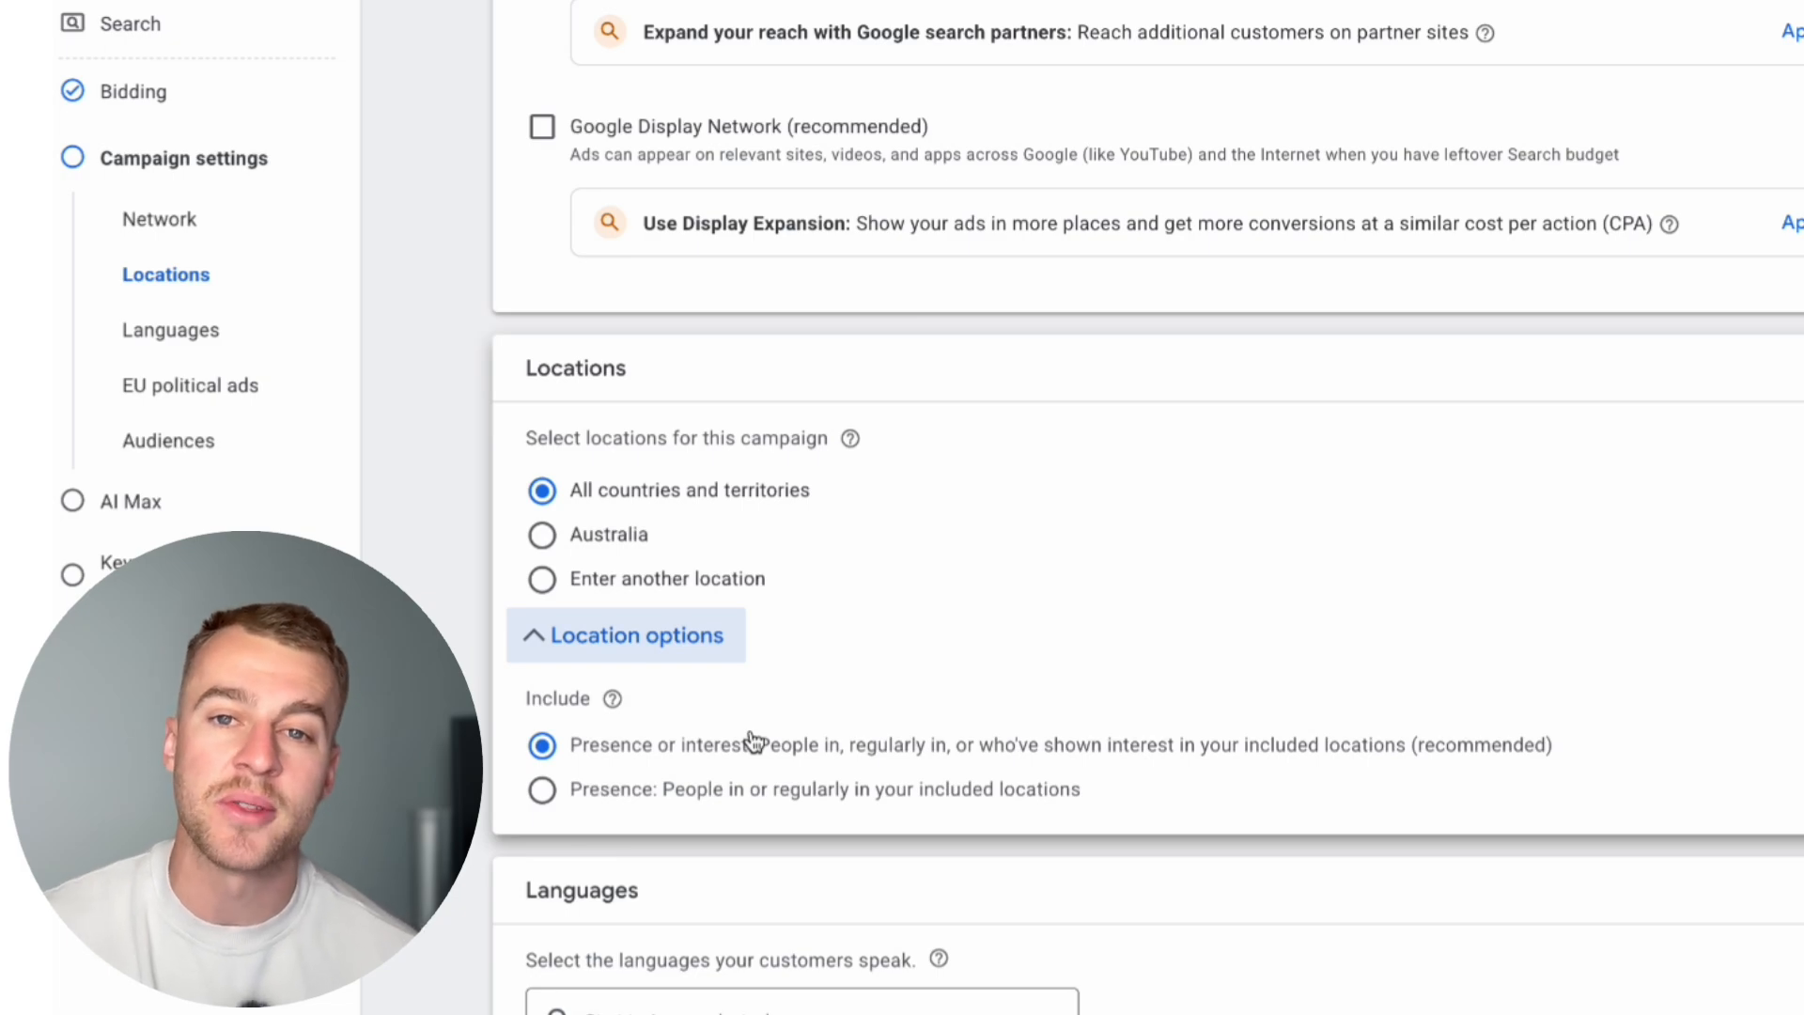
left_click(689, 579)
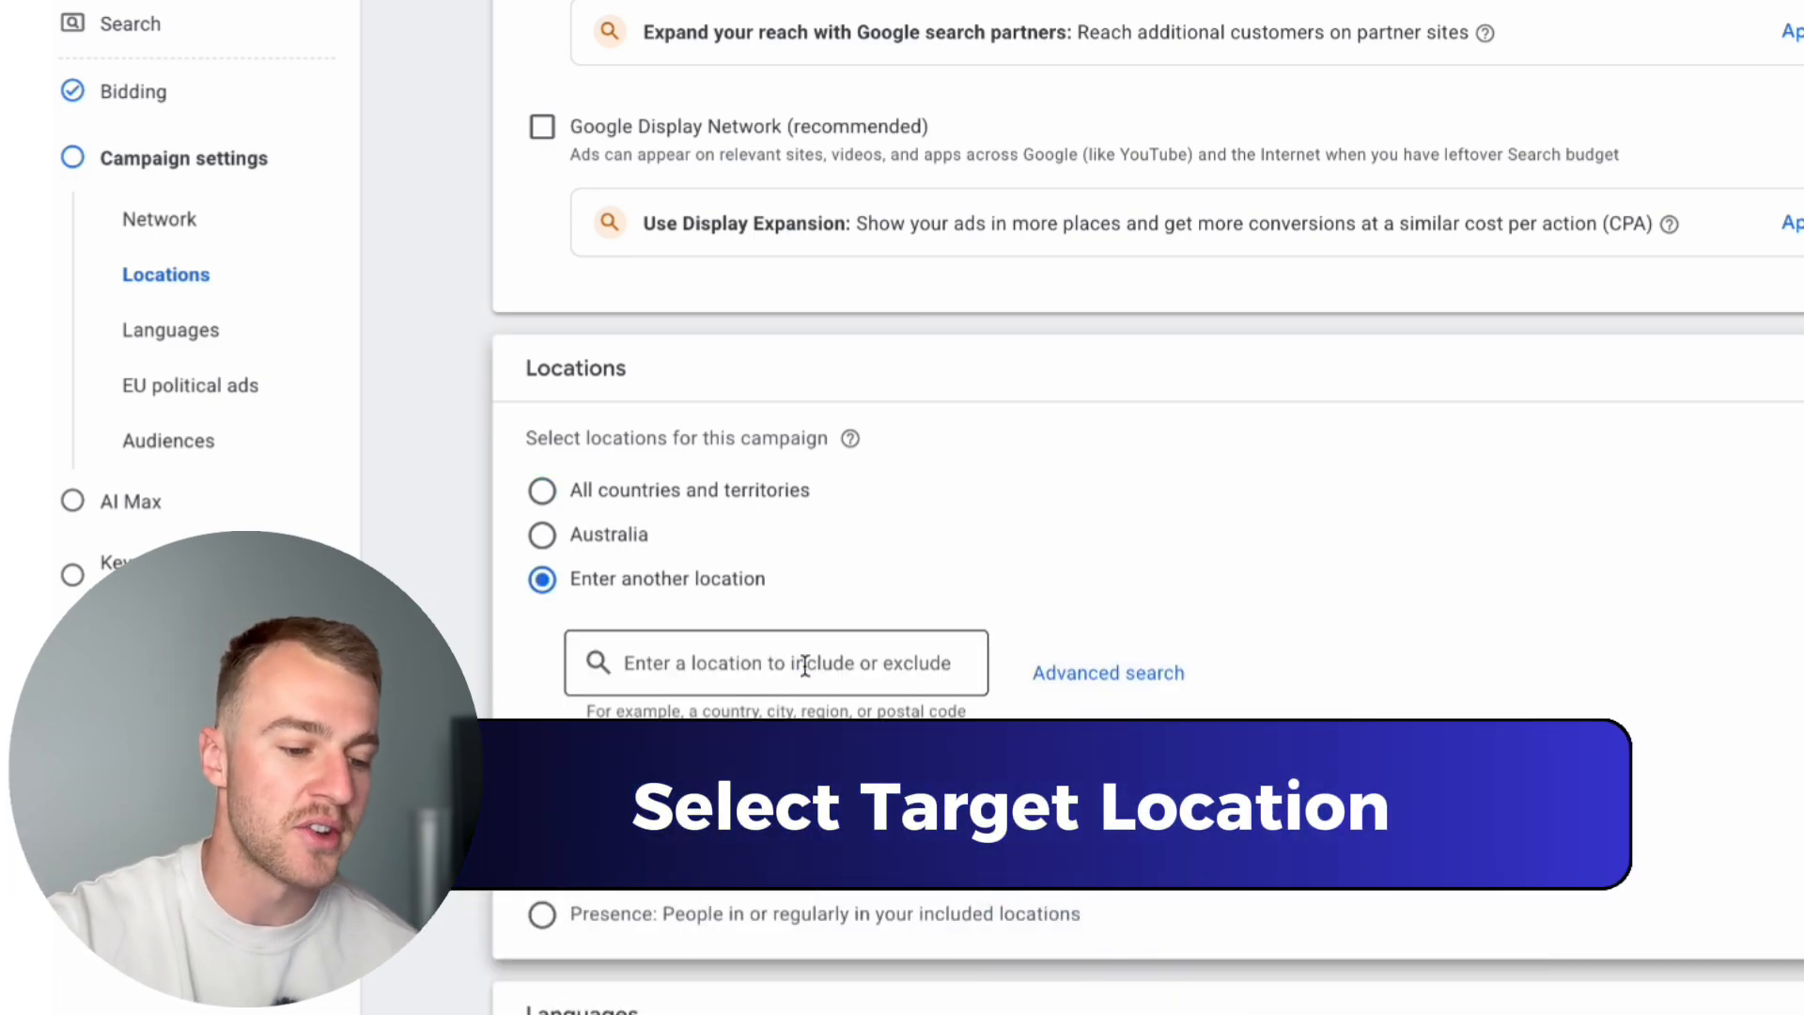
left_click(1127, 683)
left_click(635, 250)
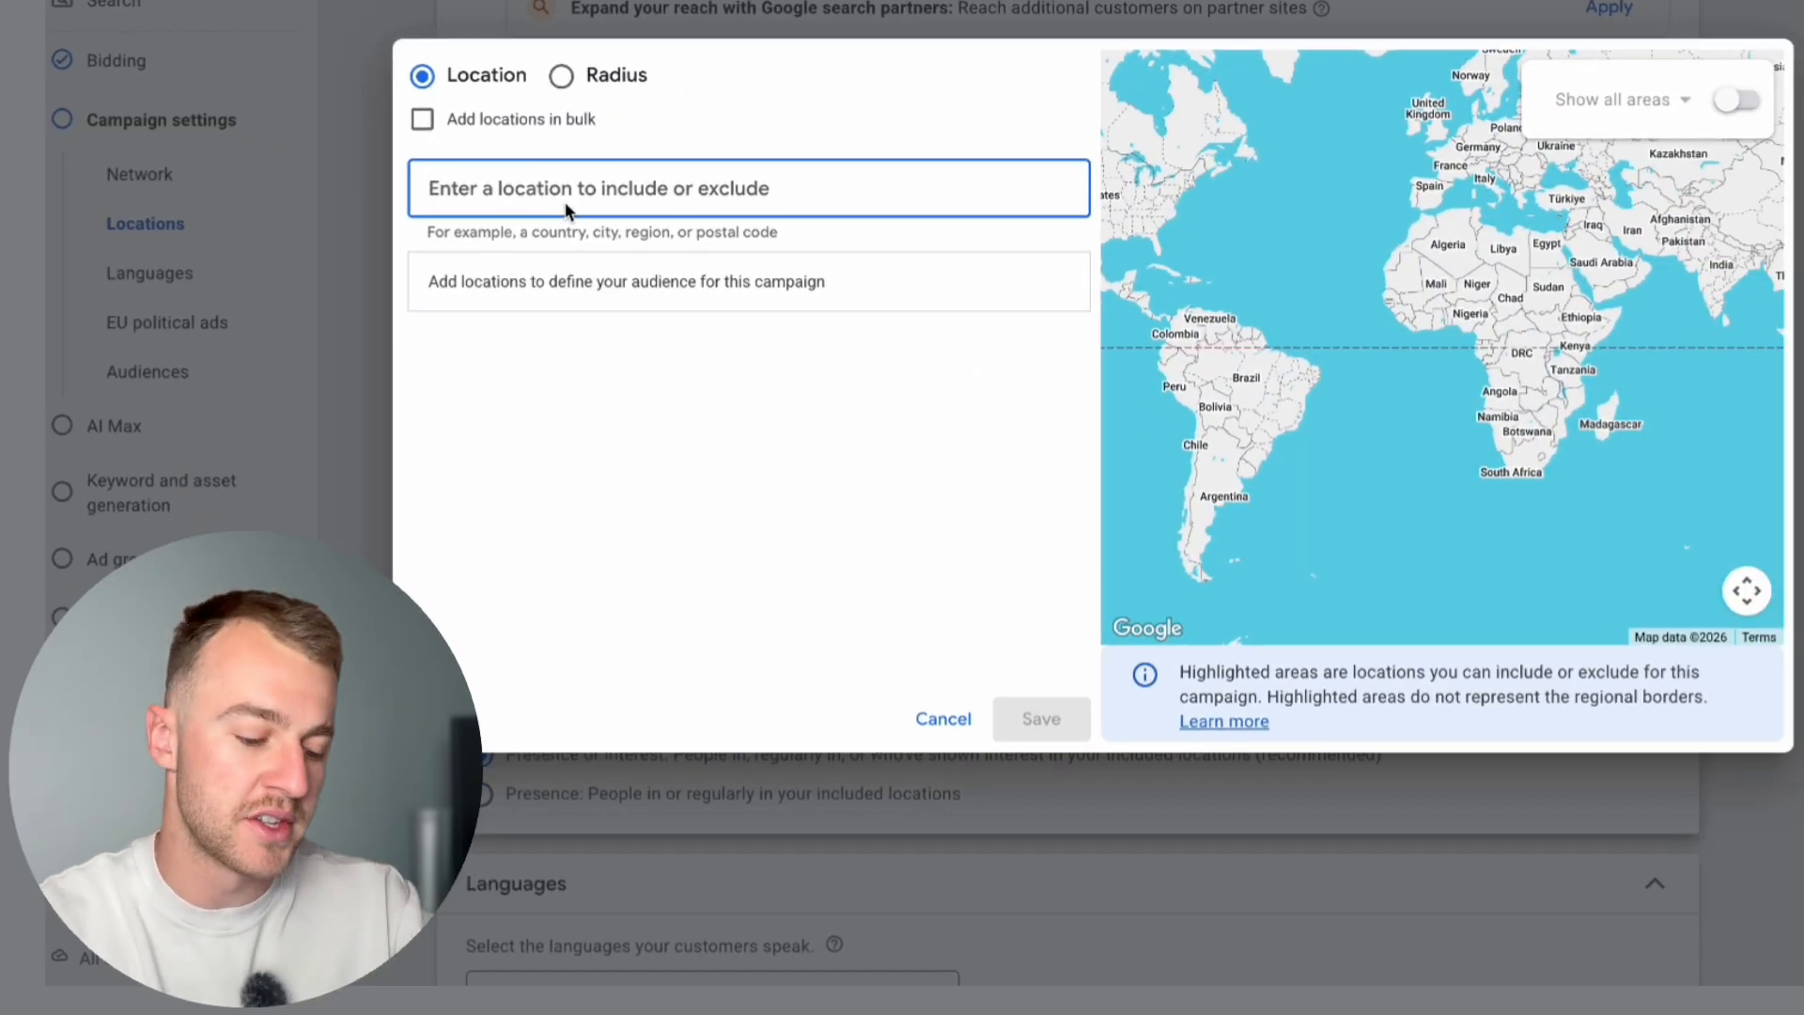
type("chadst")
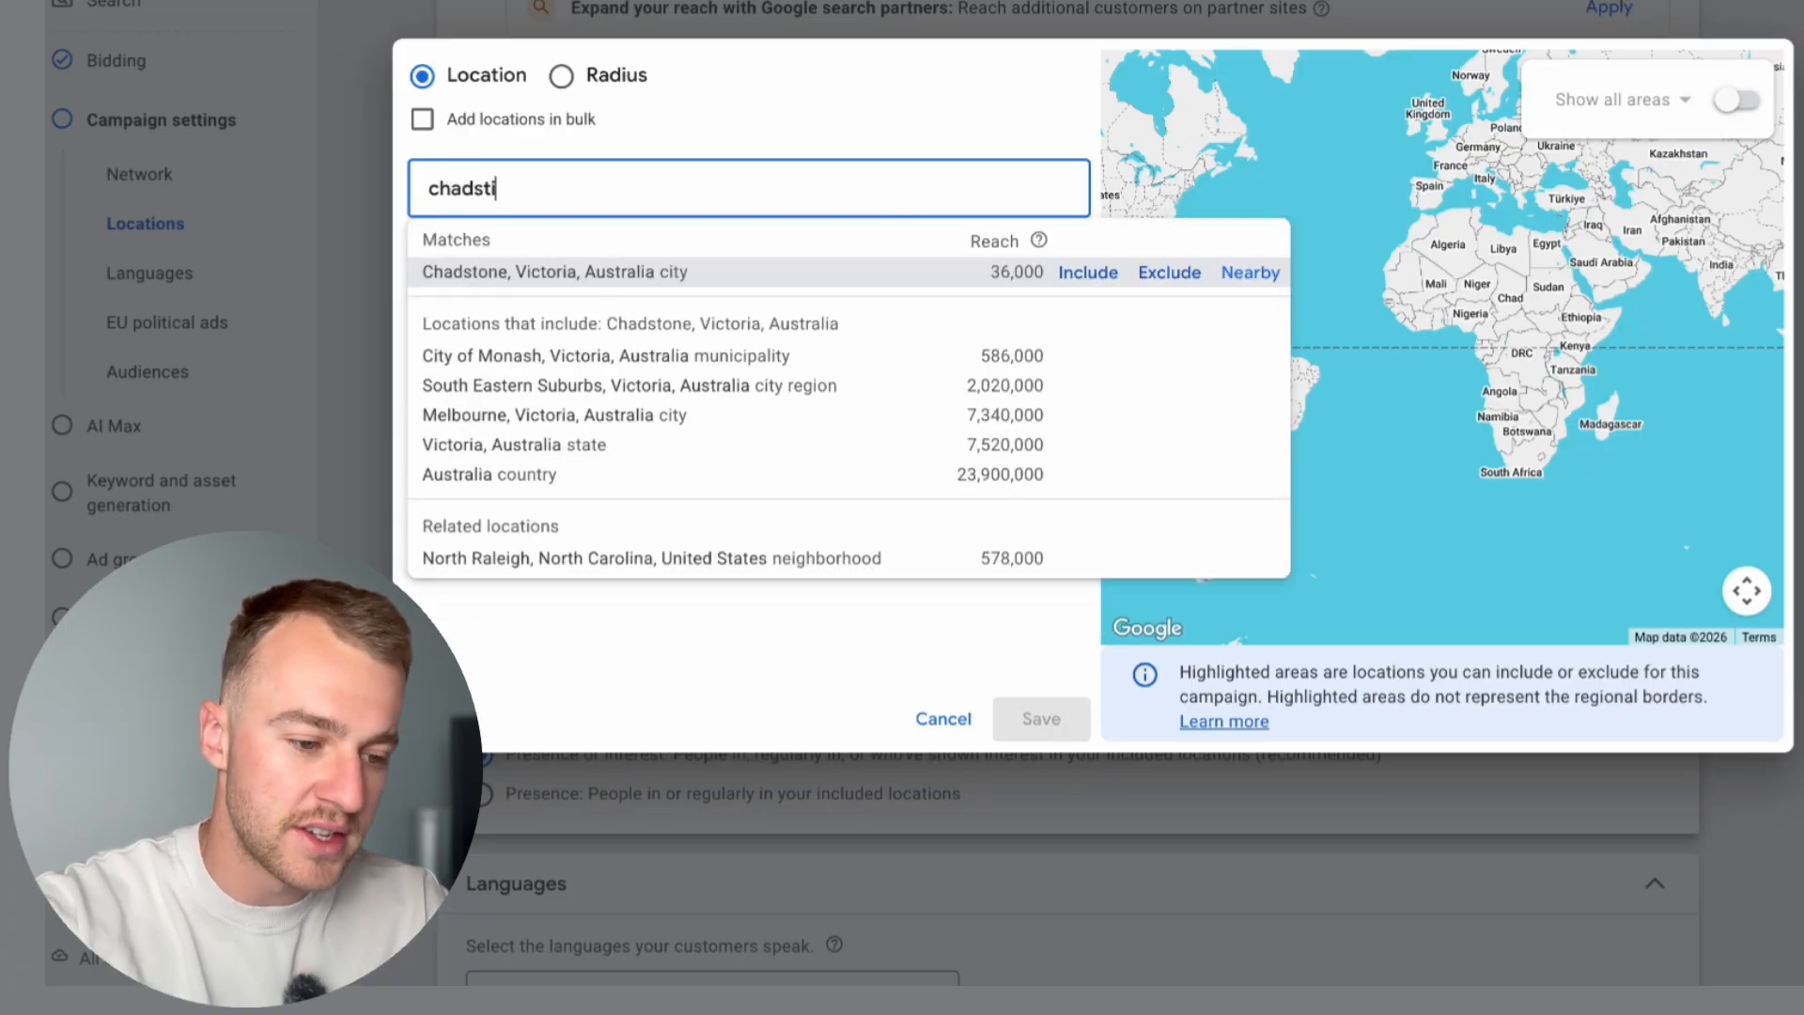
left_click(1069, 272)
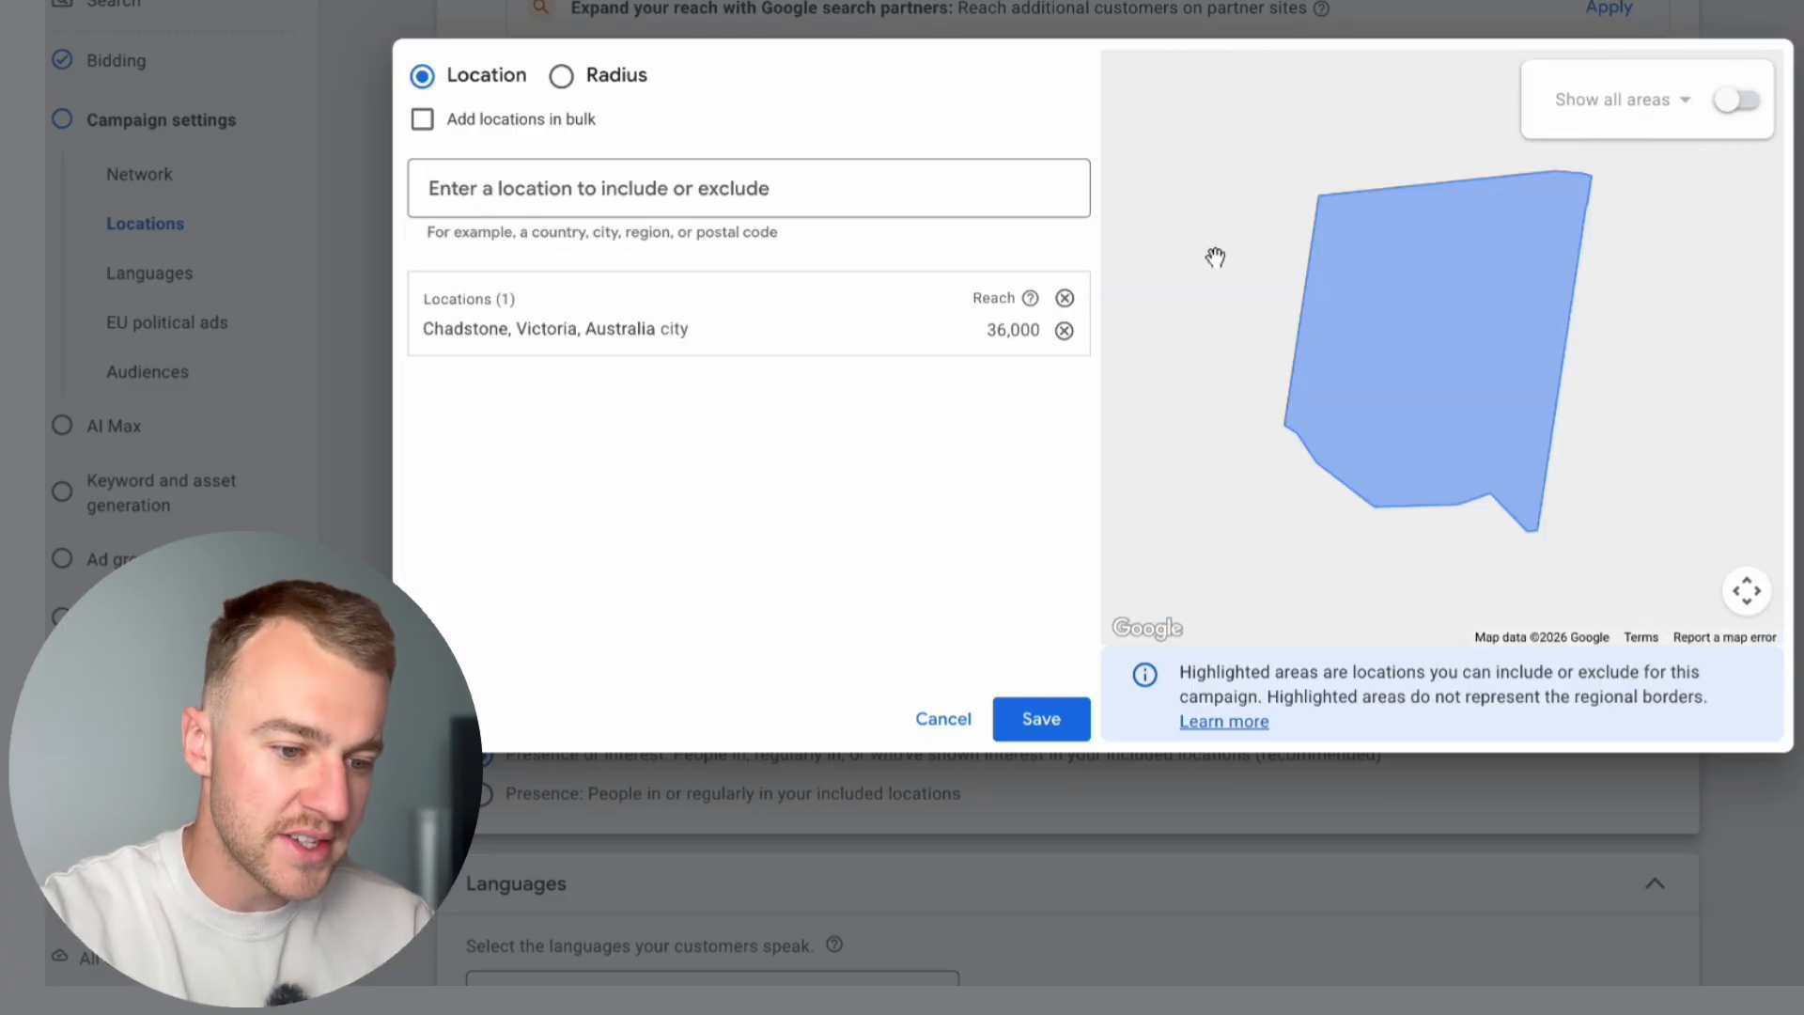
Step: Show all available areas on the map and include Victorian postal codes 3148, 3147, 3146 and 3145
left_click(1741, 103)
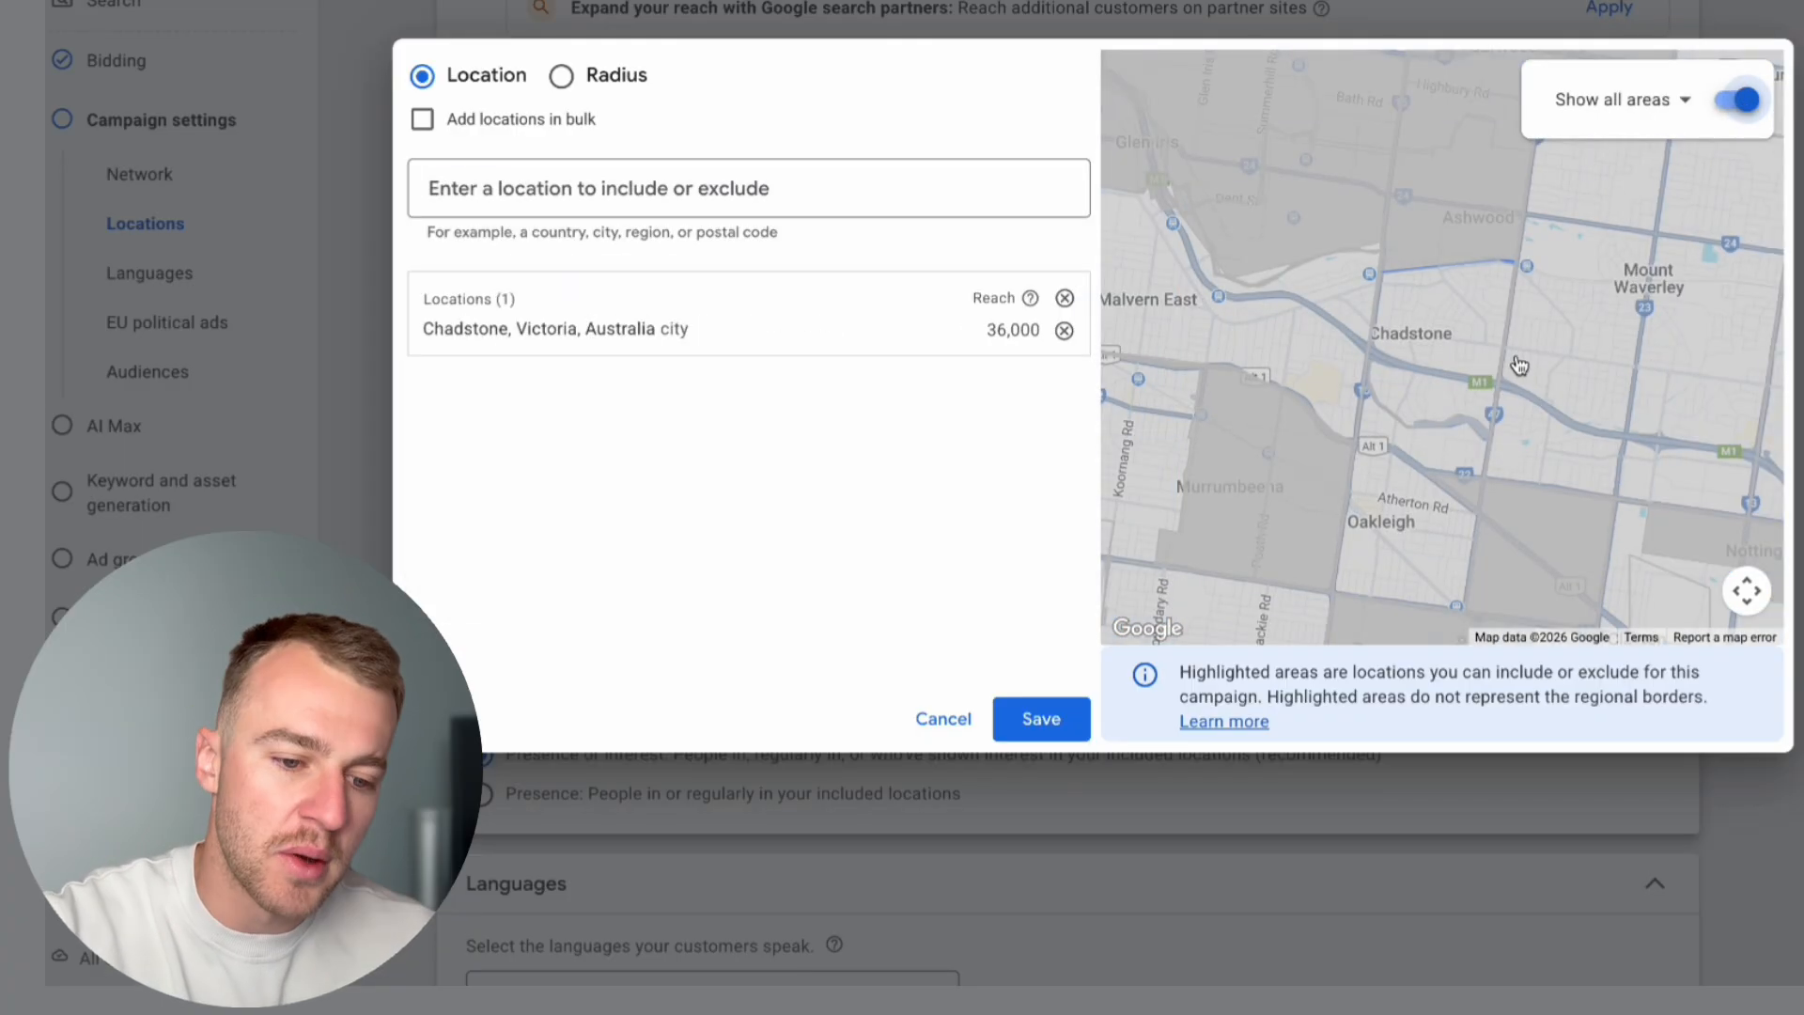
left_click(1460, 345)
left_click(1374, 292)
left_click(1363, 194)
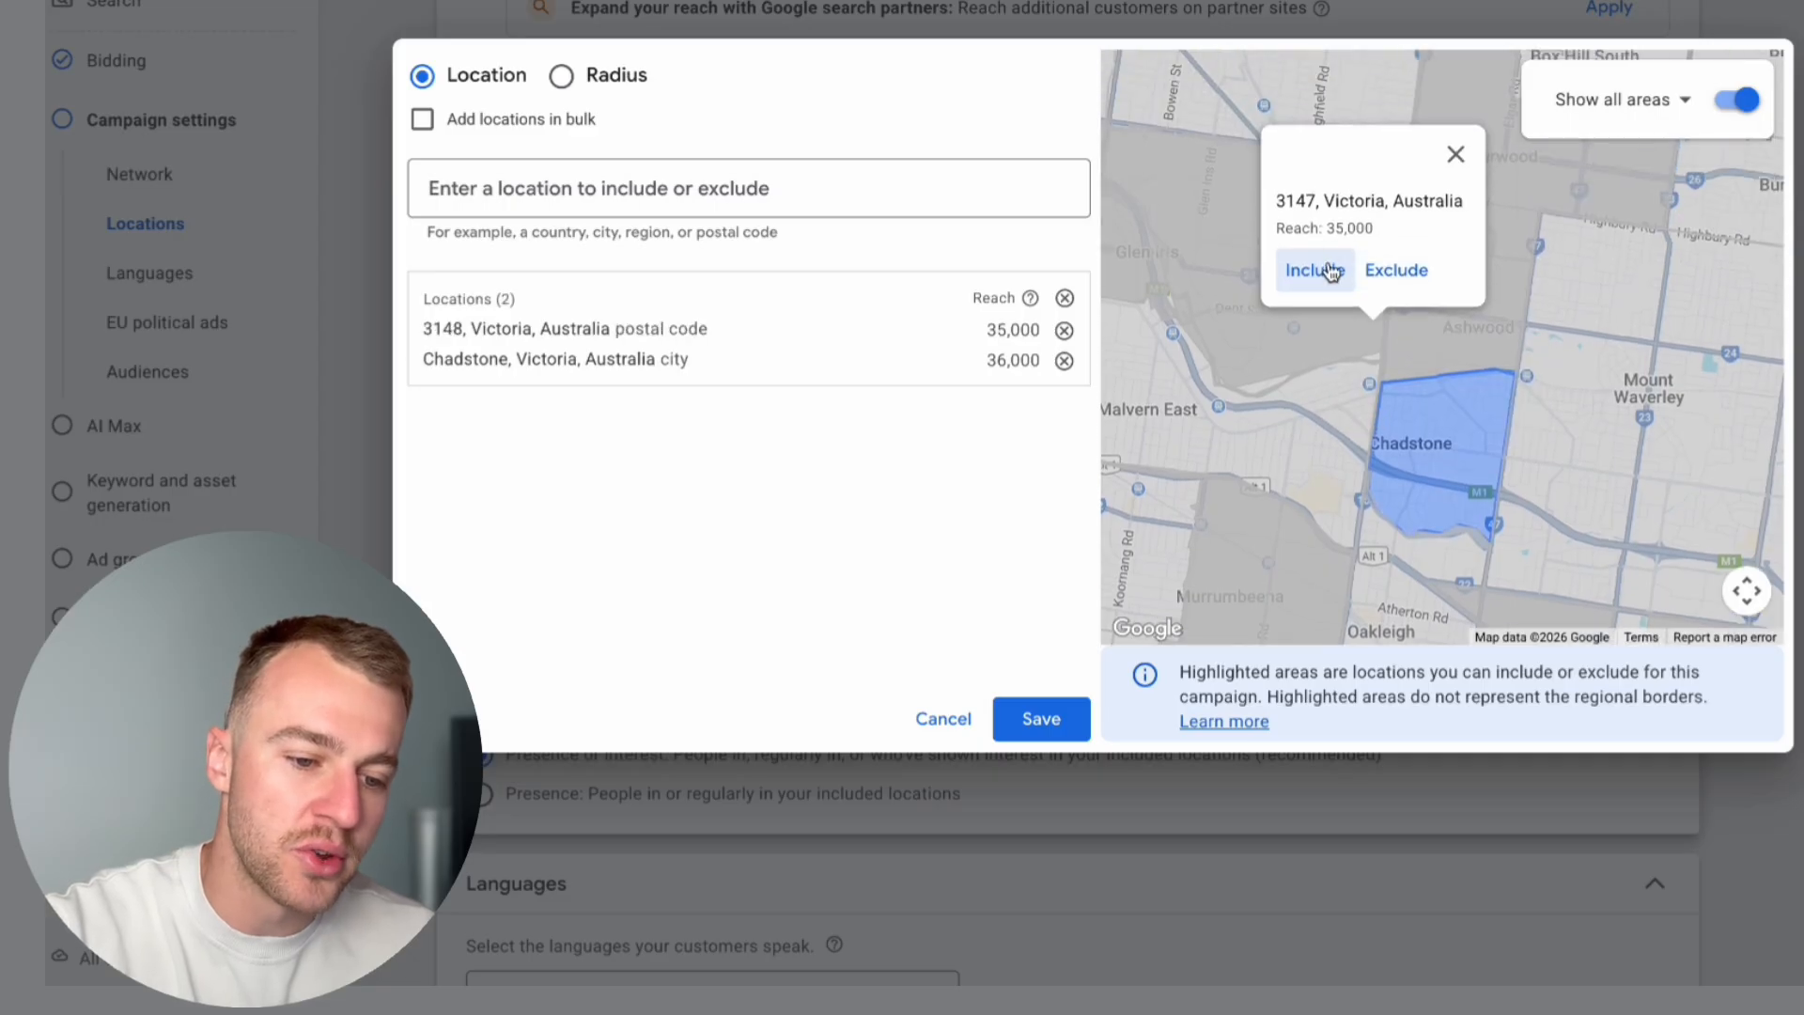
left_click(1317, 270)
left_click(1142, 235)
left_click(1227, 270)
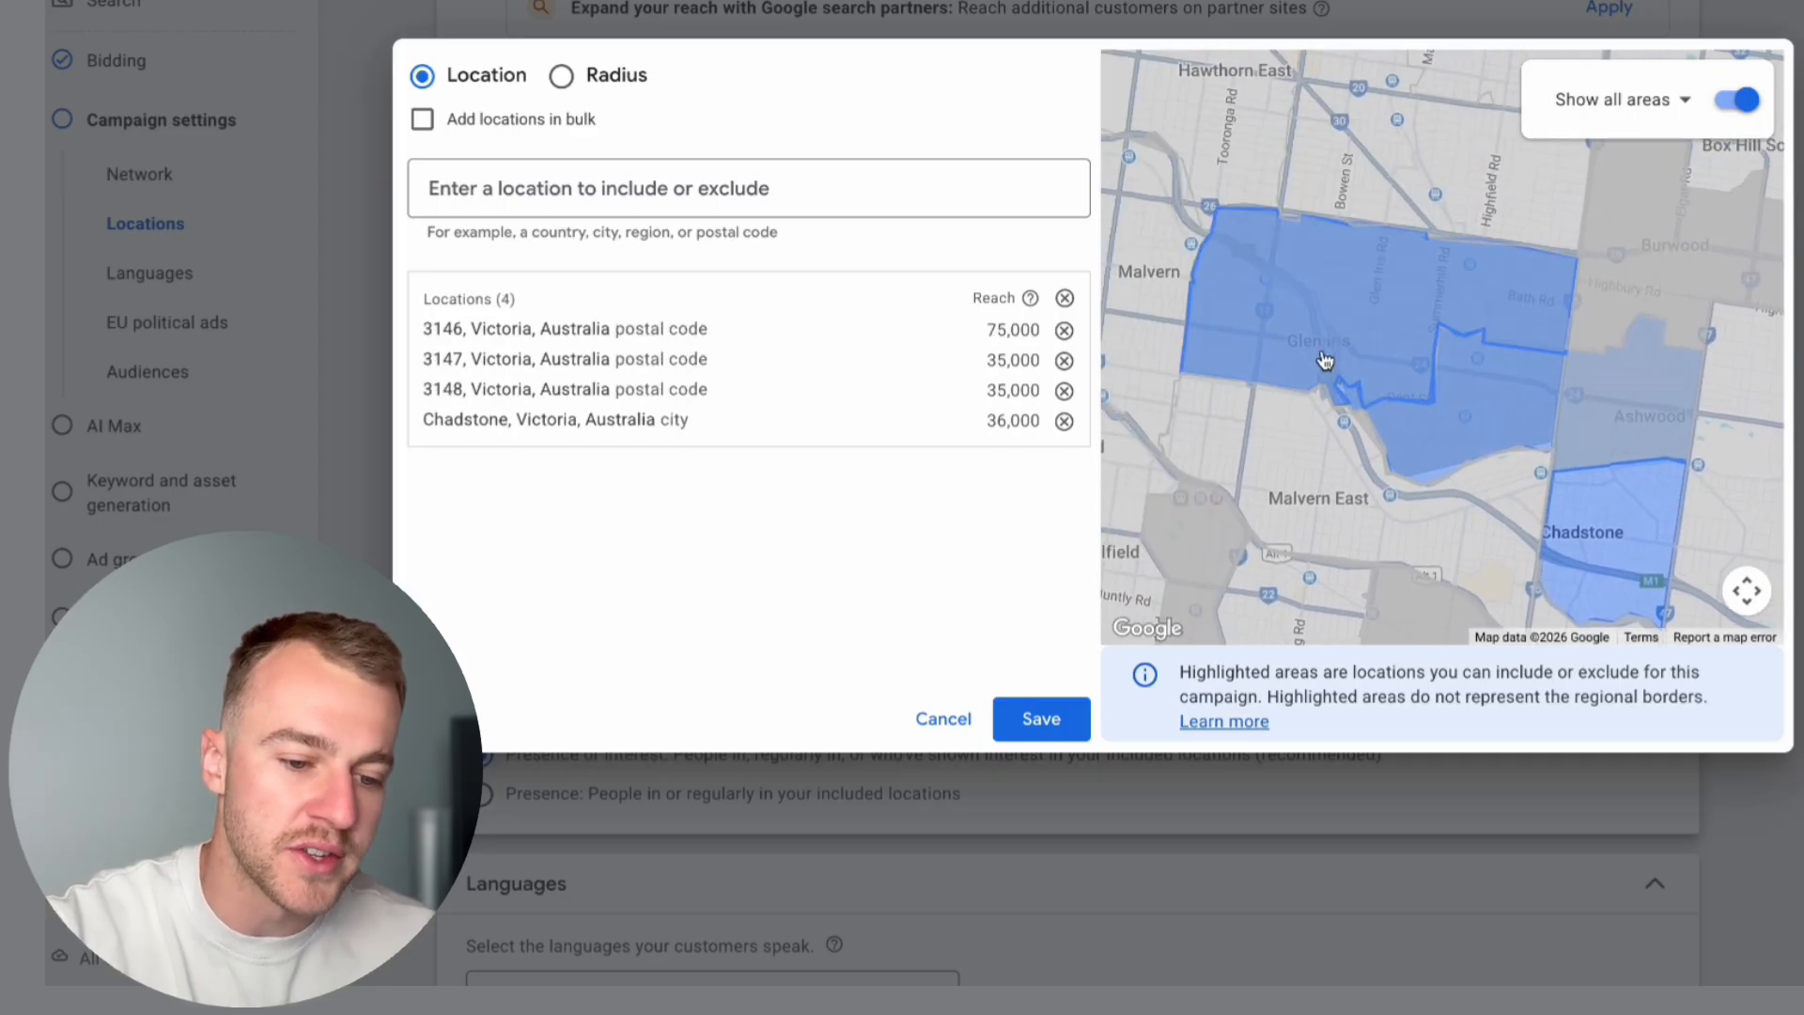
left_click(1335, 306)
left_click(1221, 270)
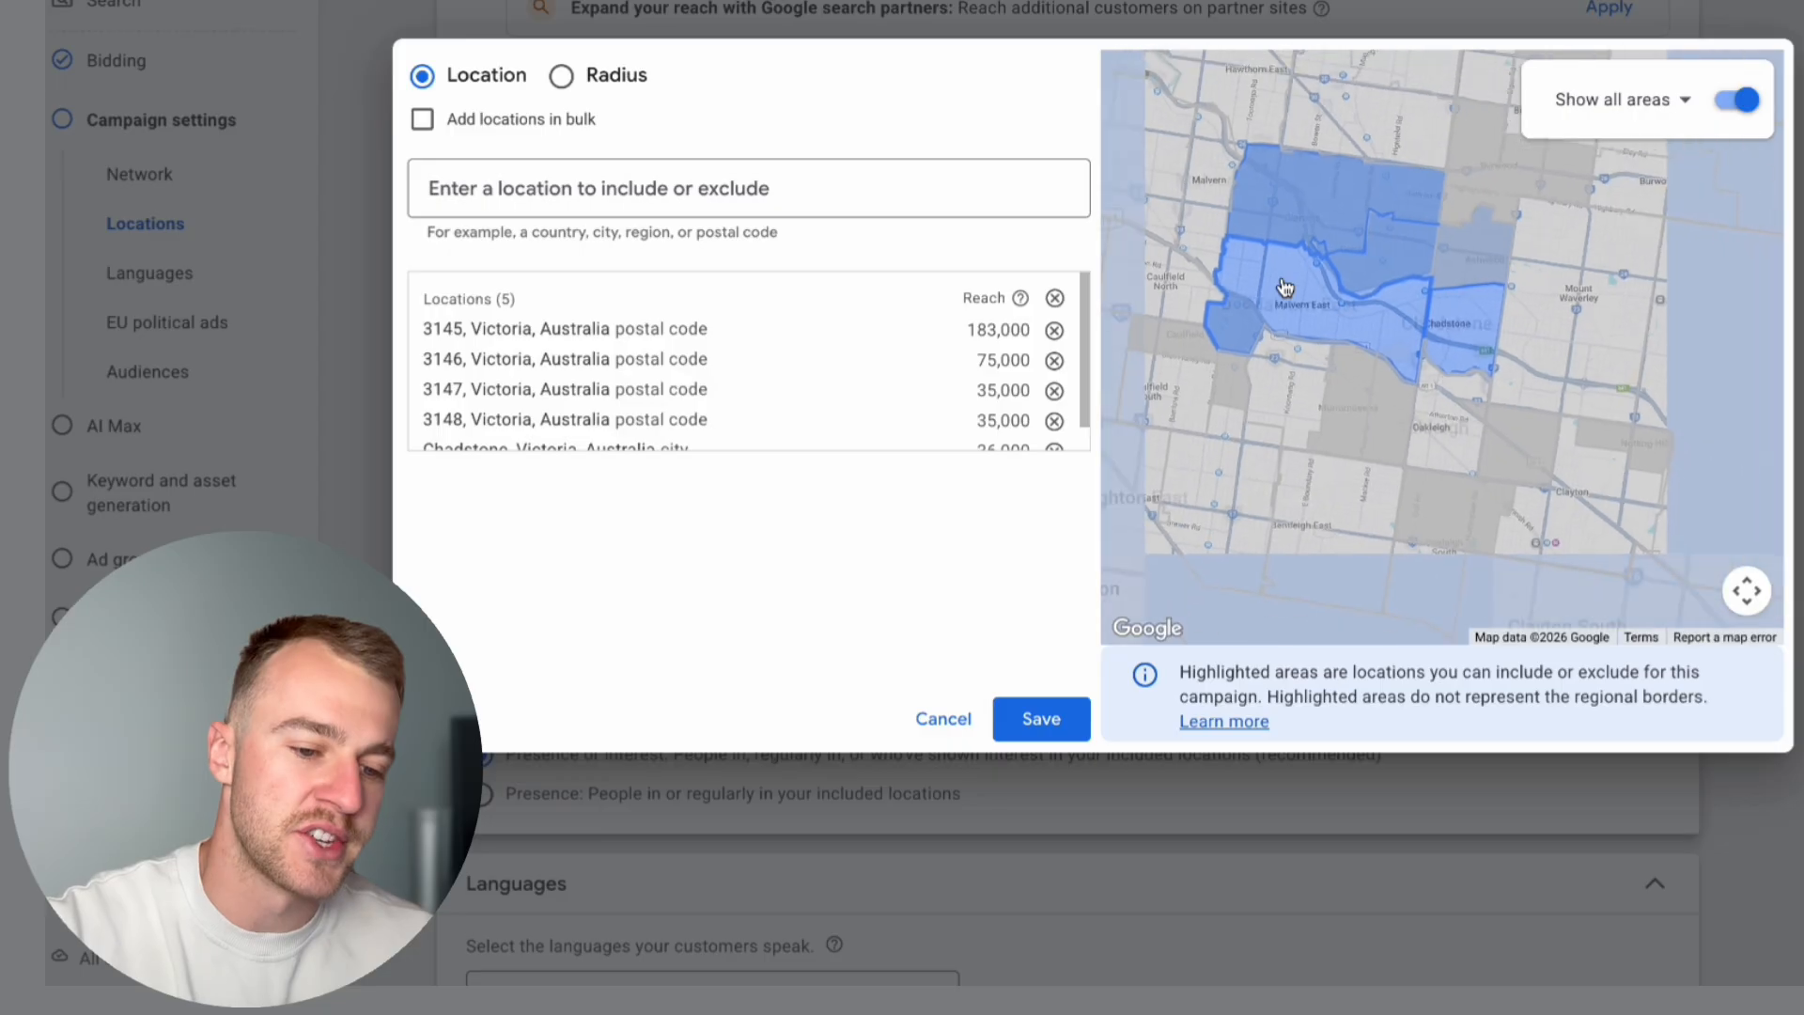
Step: Include postal code 3149, the City of Monash and postal code 3124 from the map
left_click(1569, 318)
left_click(1478, 250)
left_click(1457, 241)
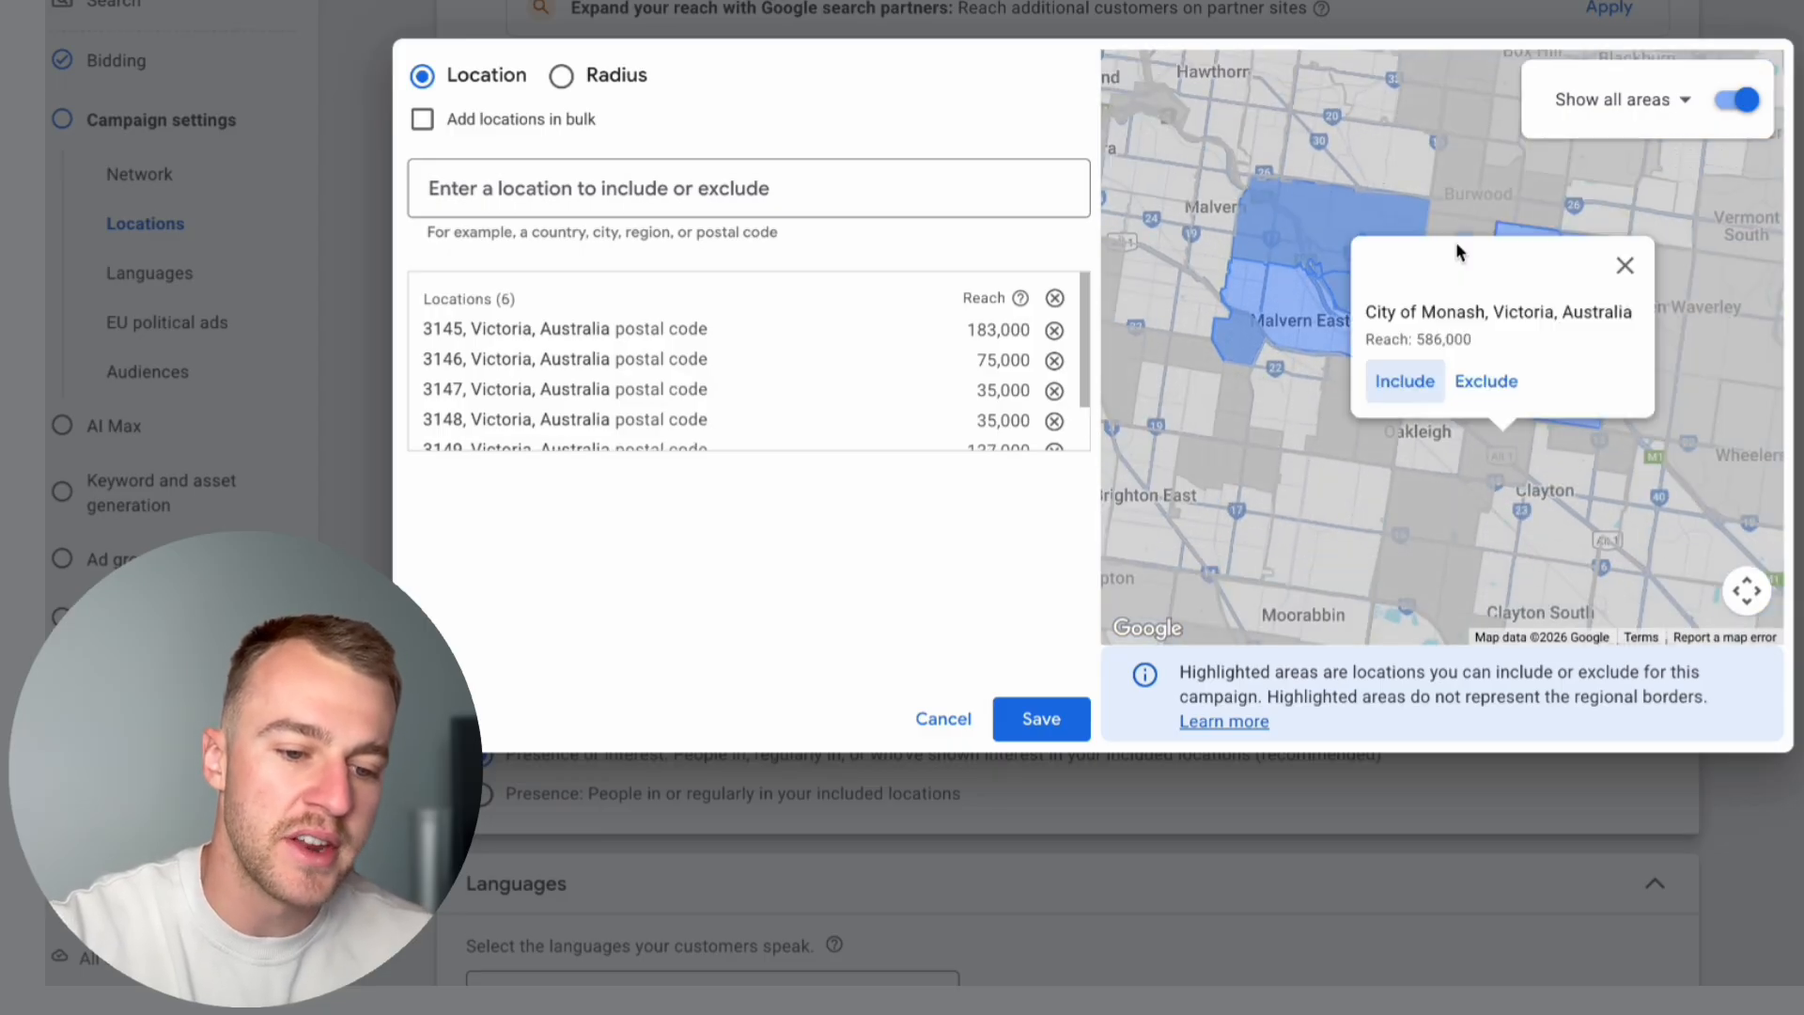
left_click(1414, 374)
left_click(1325, 165)
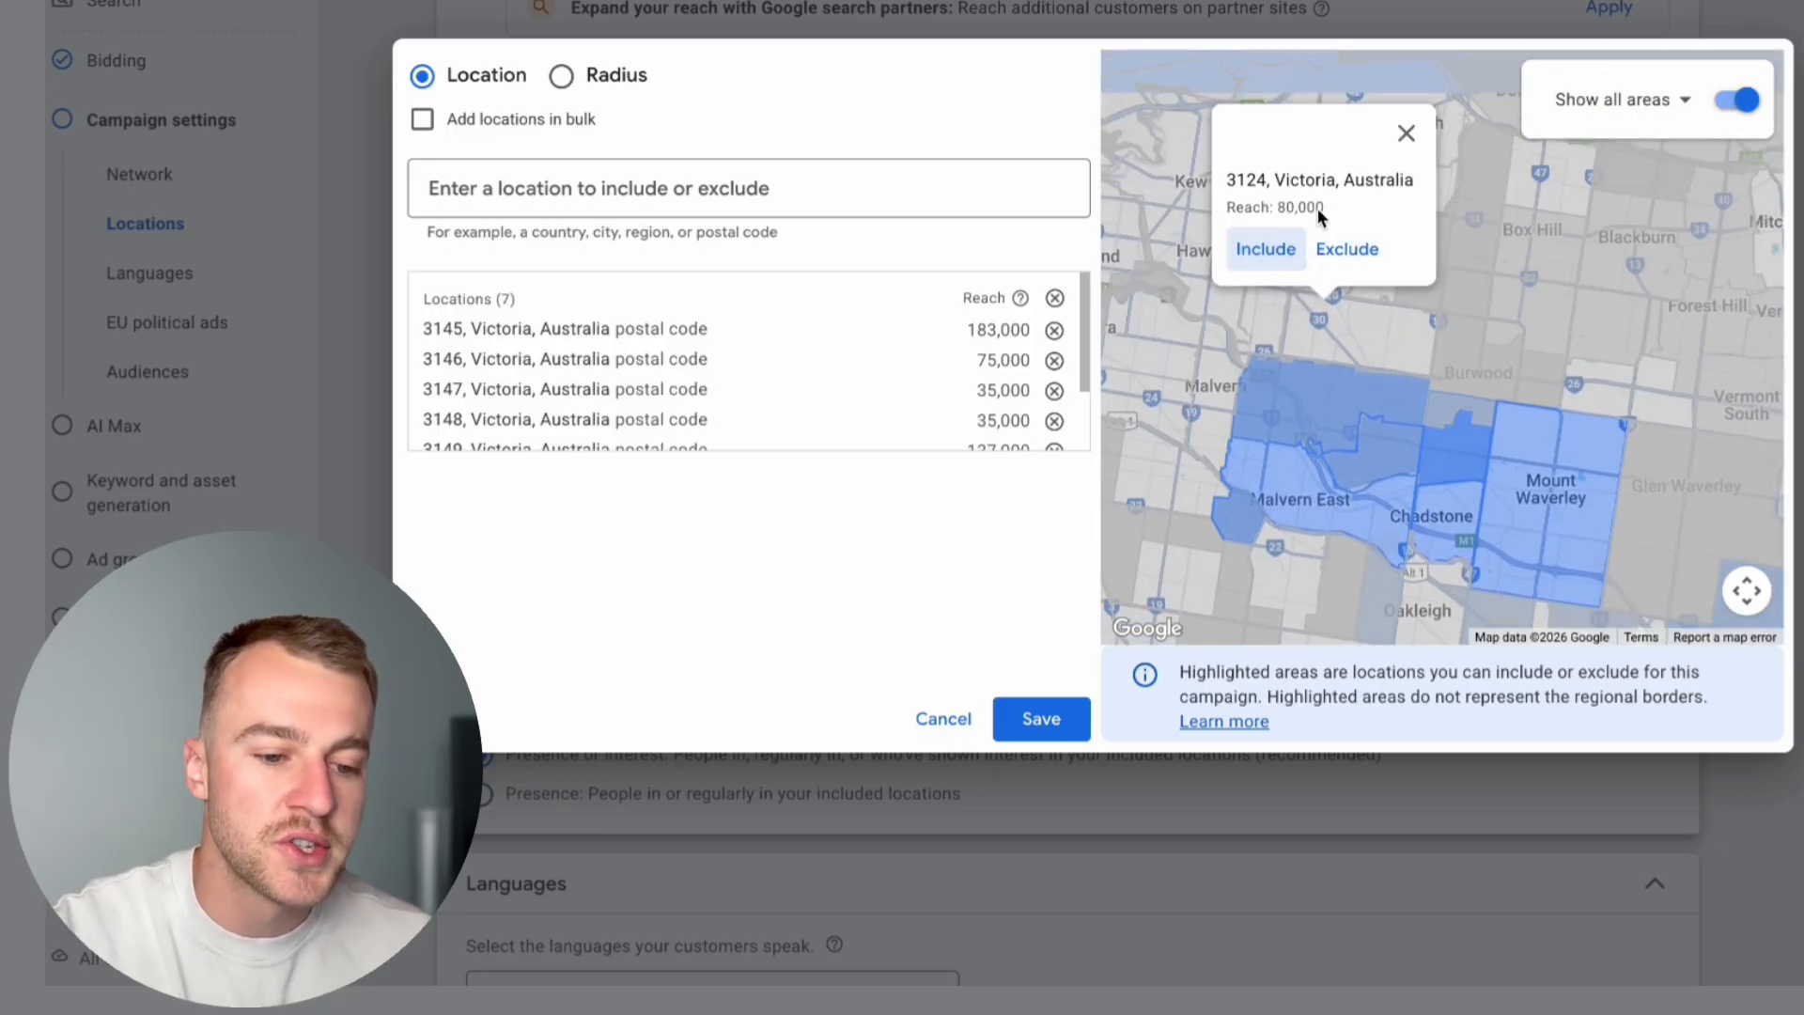
left_click(1292, 260)
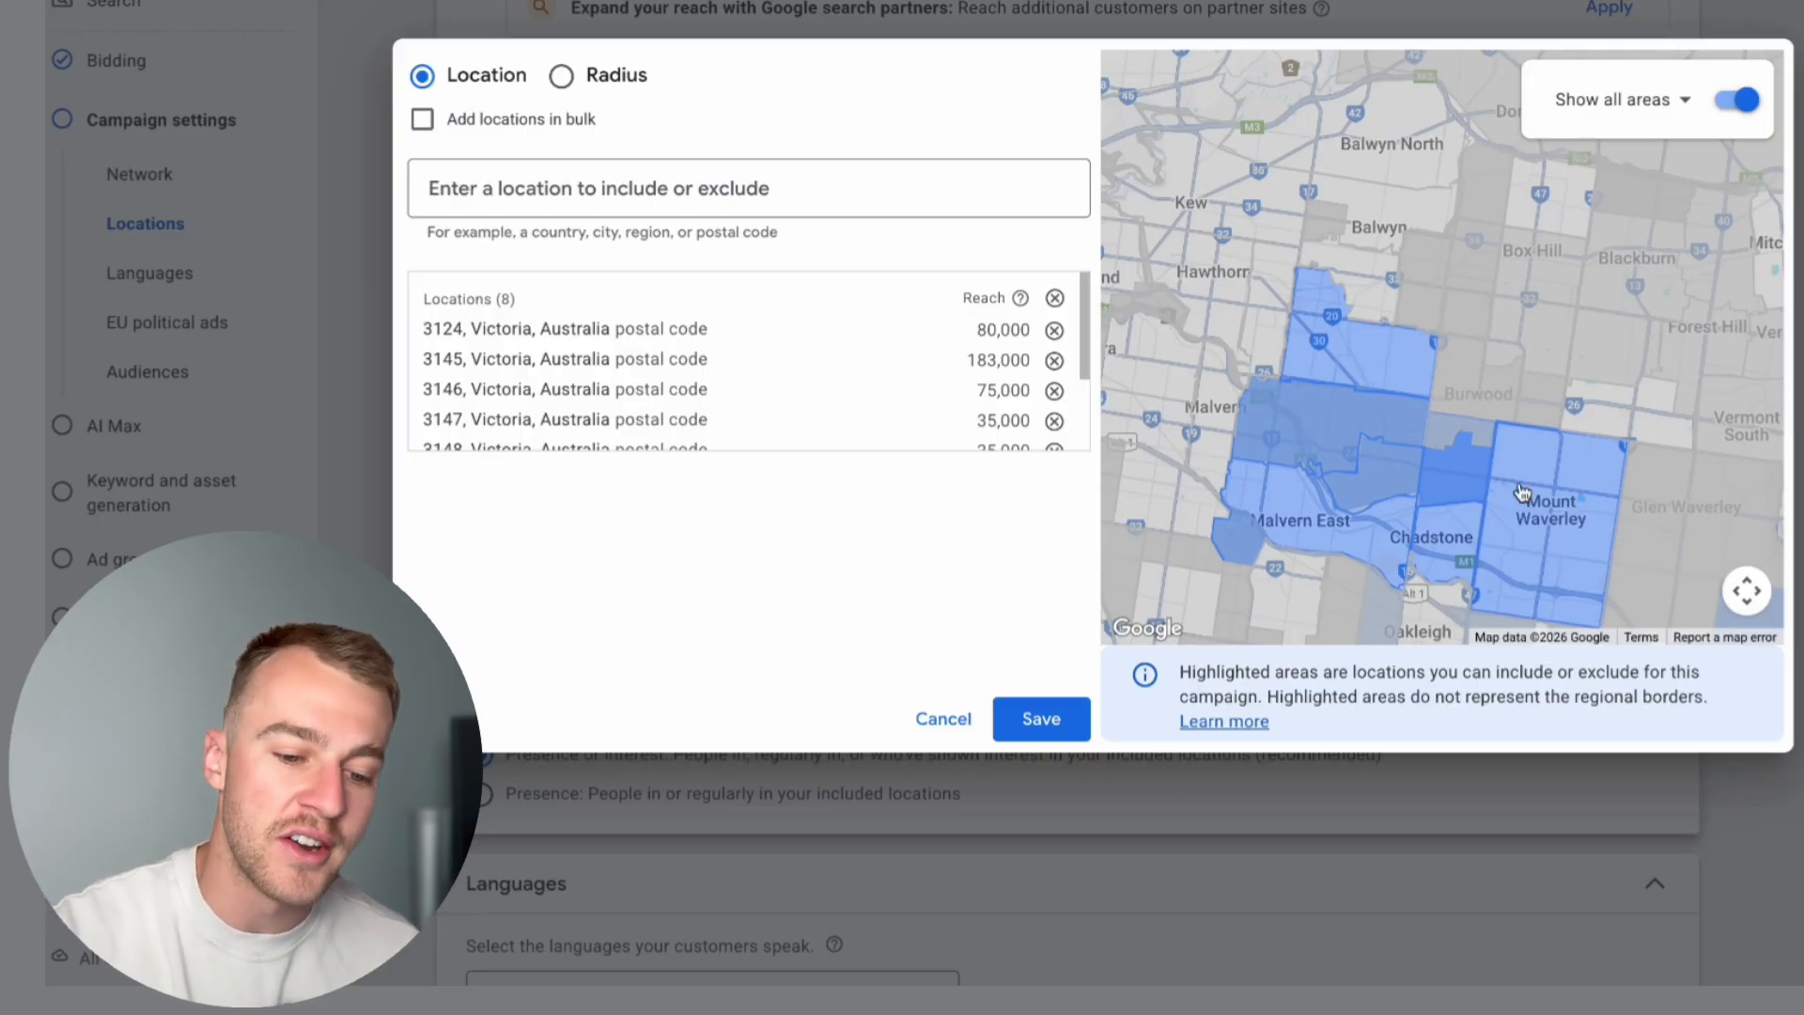
Step: Include postal codes 3125 and 3151 north of the already targeted suburbs
scroll(1522, 494, "down", 2)
left_click_drag(1543, 504, 1457, 360)
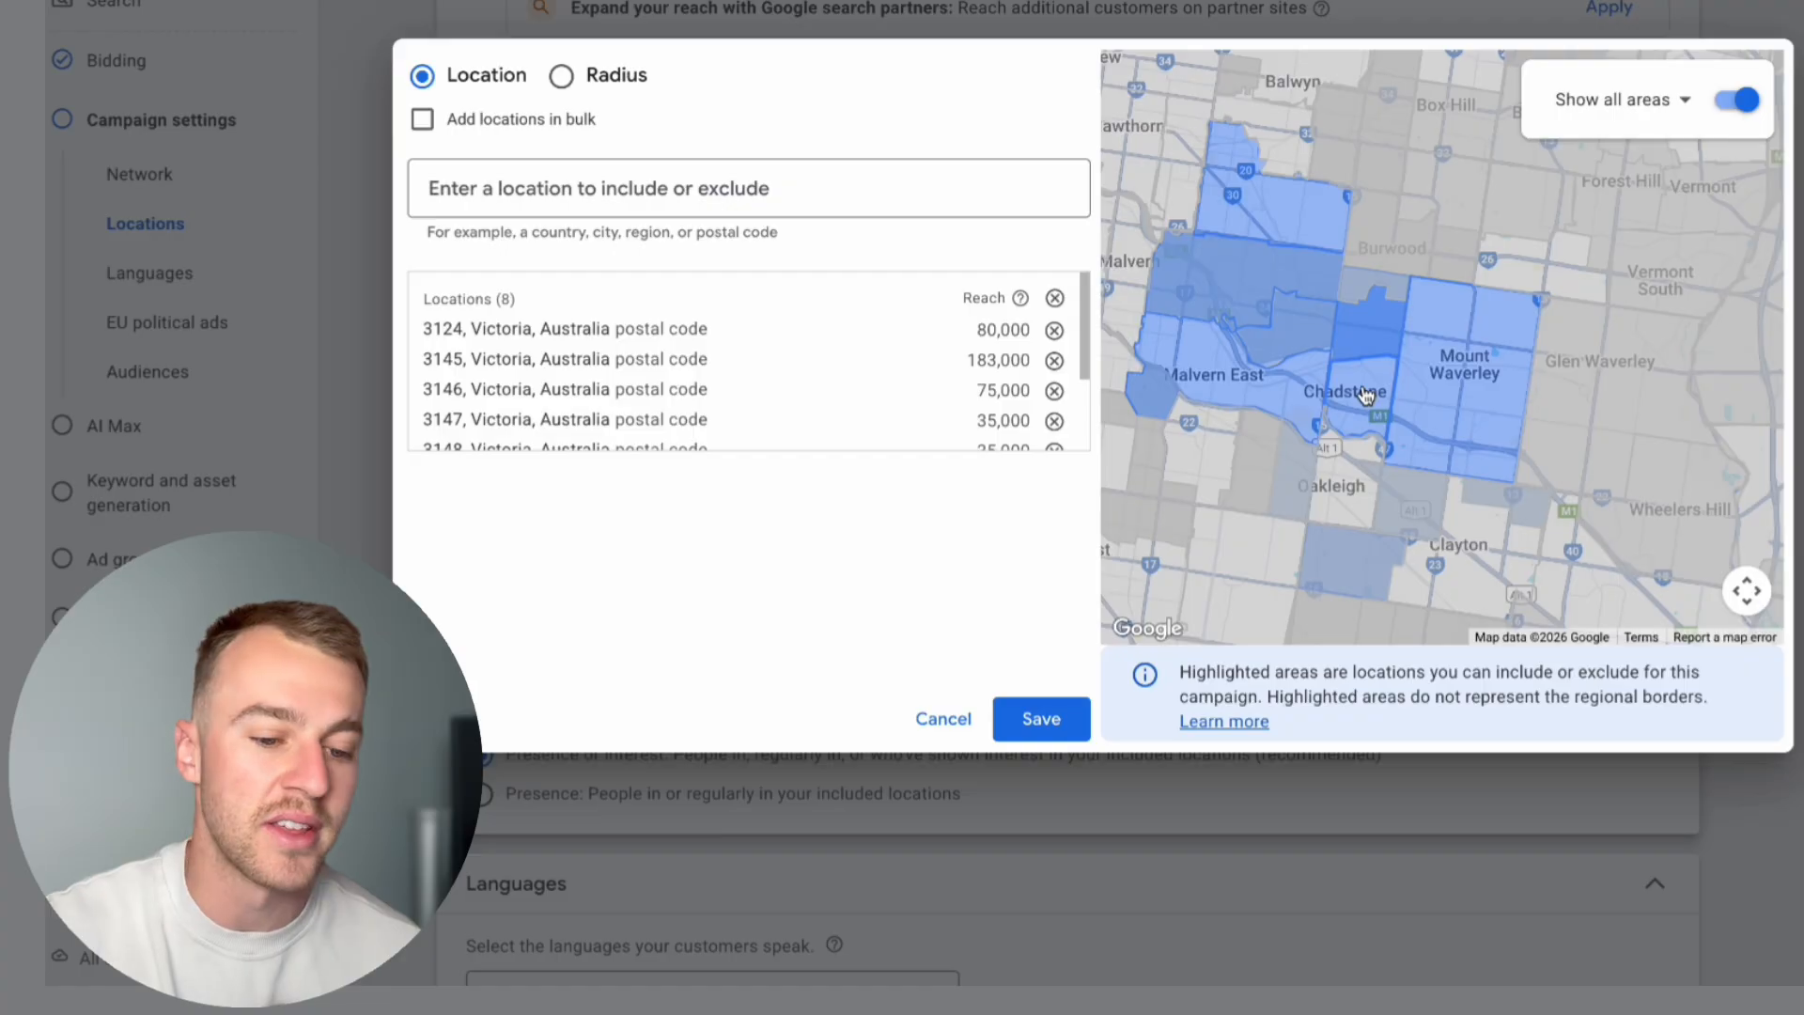
left_click(1395, 237)
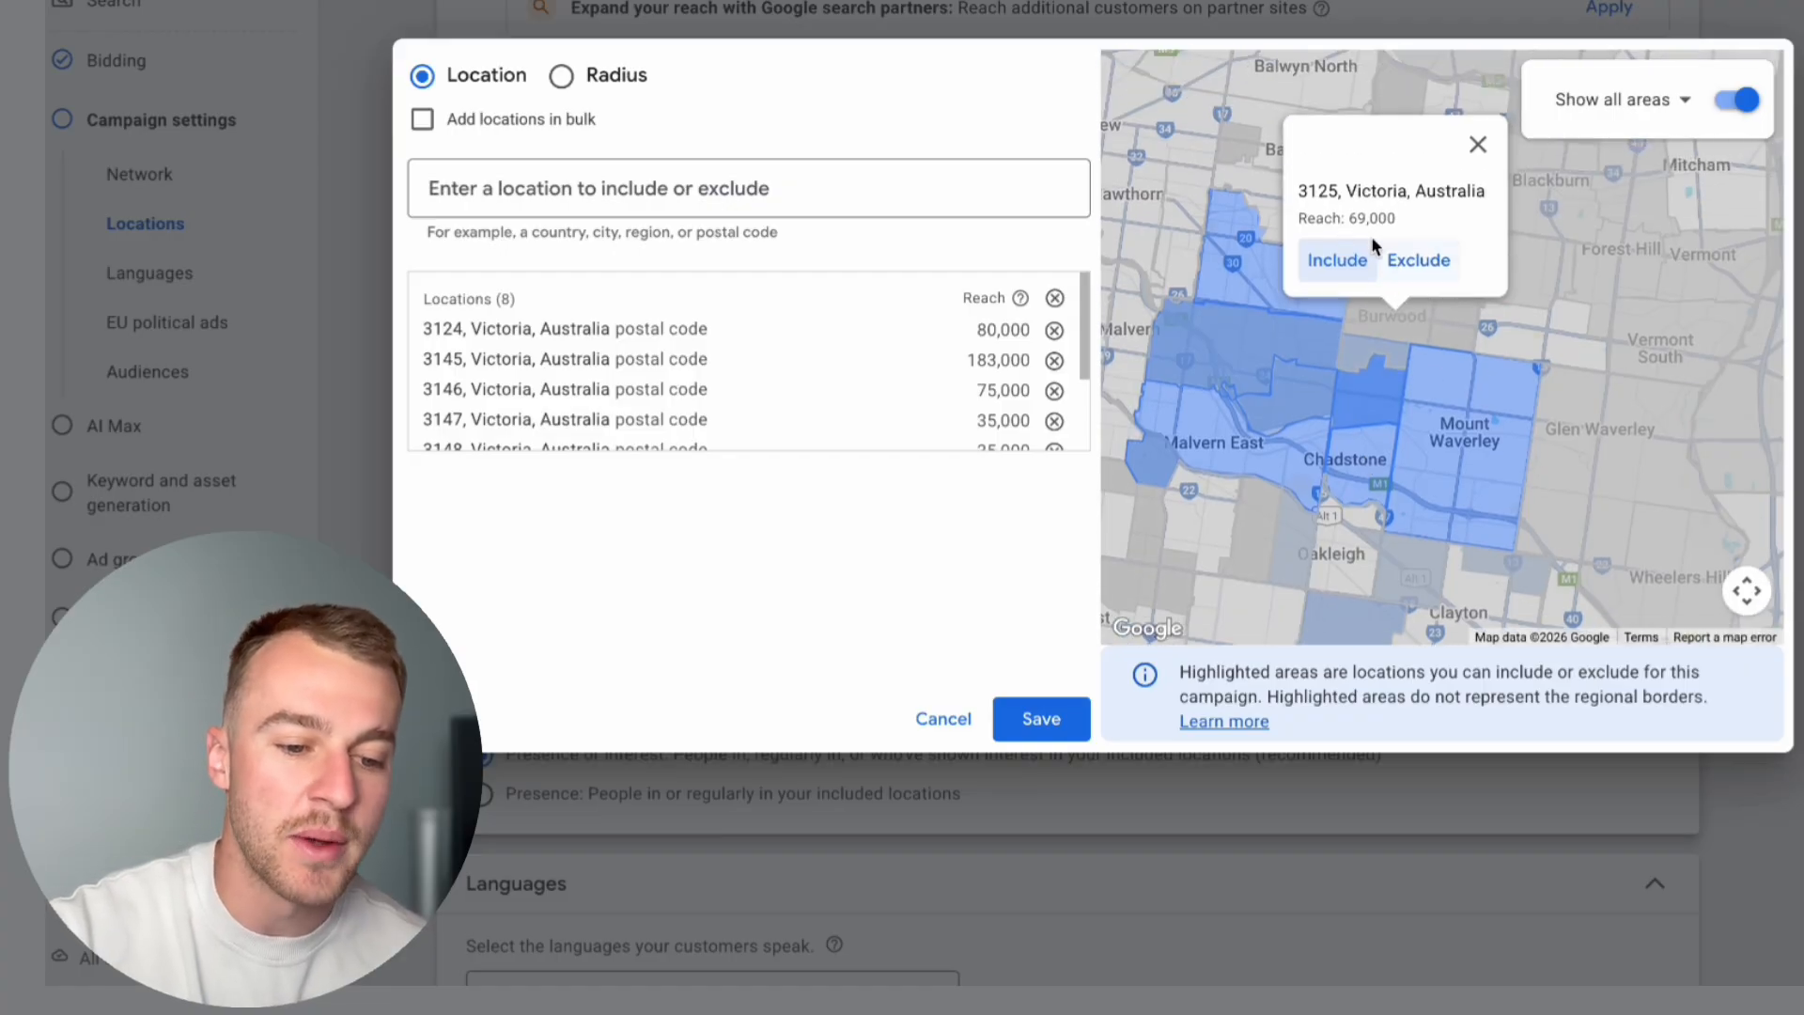
left_click(1337, 269)
left_click(1520, 354)
left_click(1486, 302)
scroll(1490, 322, "down", 2)
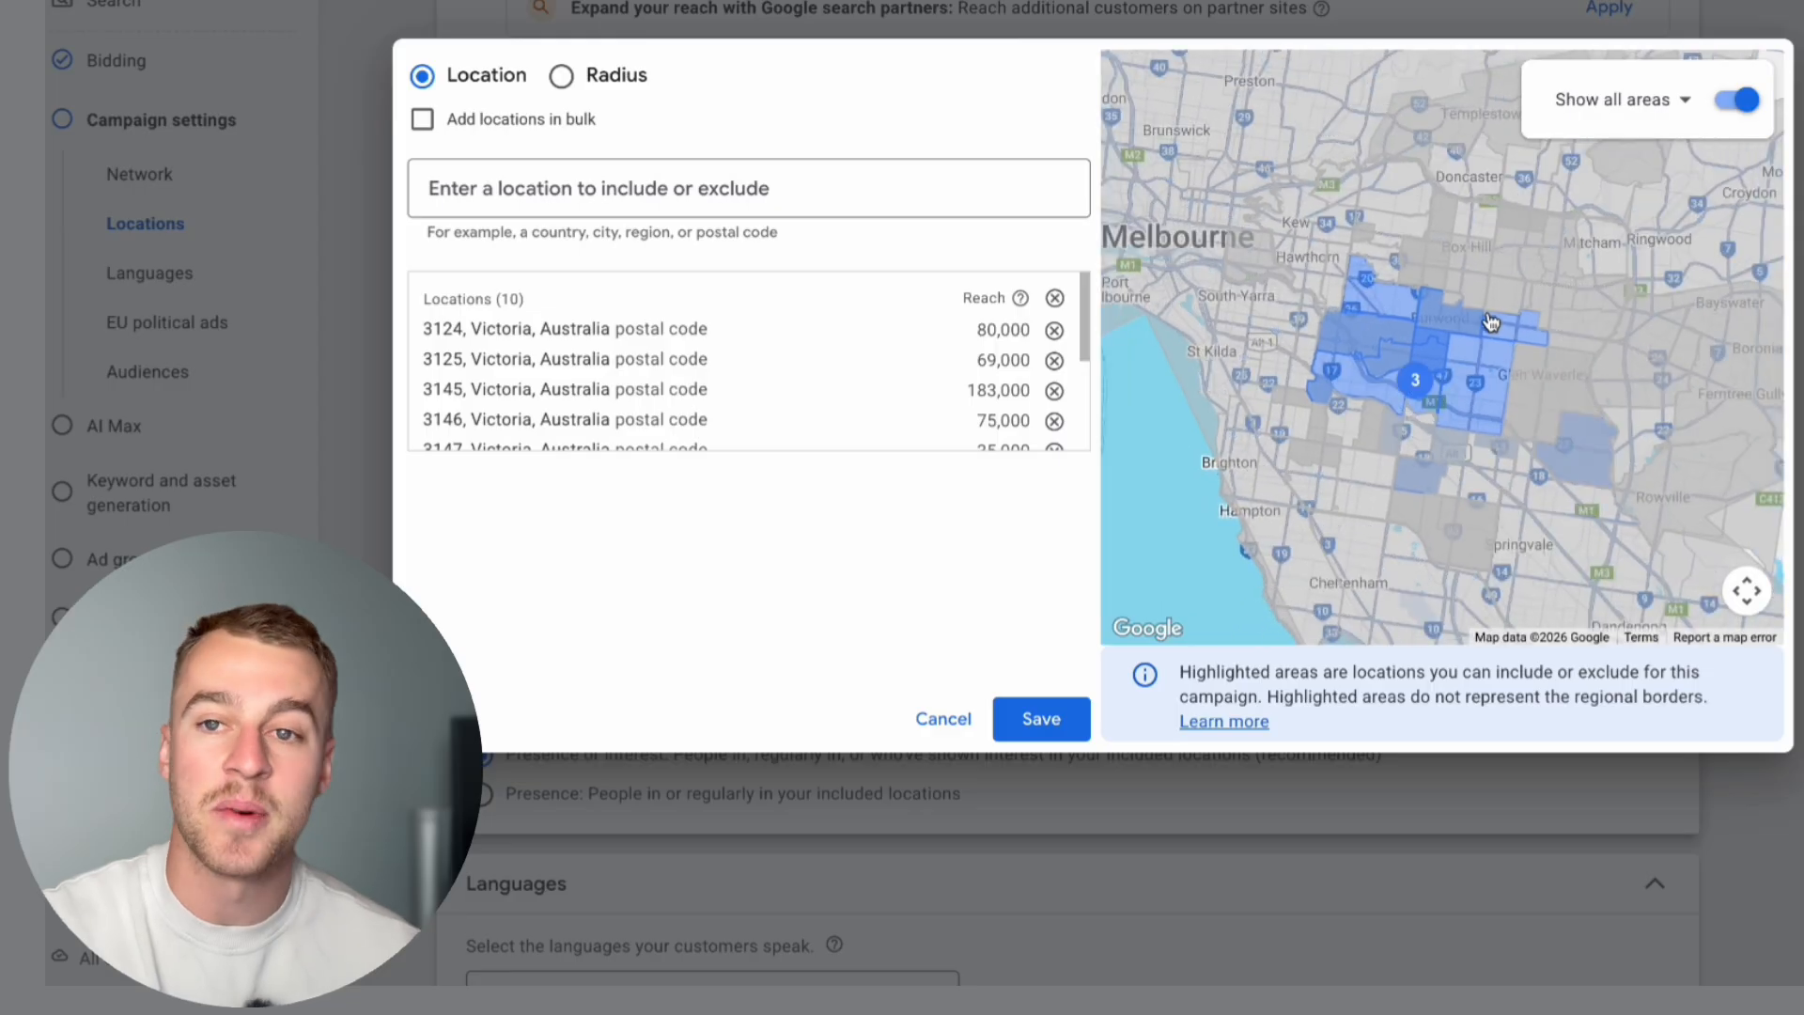
Step: Include a 20 mi radius around a pin placed on Melbourne's south-eastern suburbs and save the target locations
scroll(1491, 323, "down", 2)
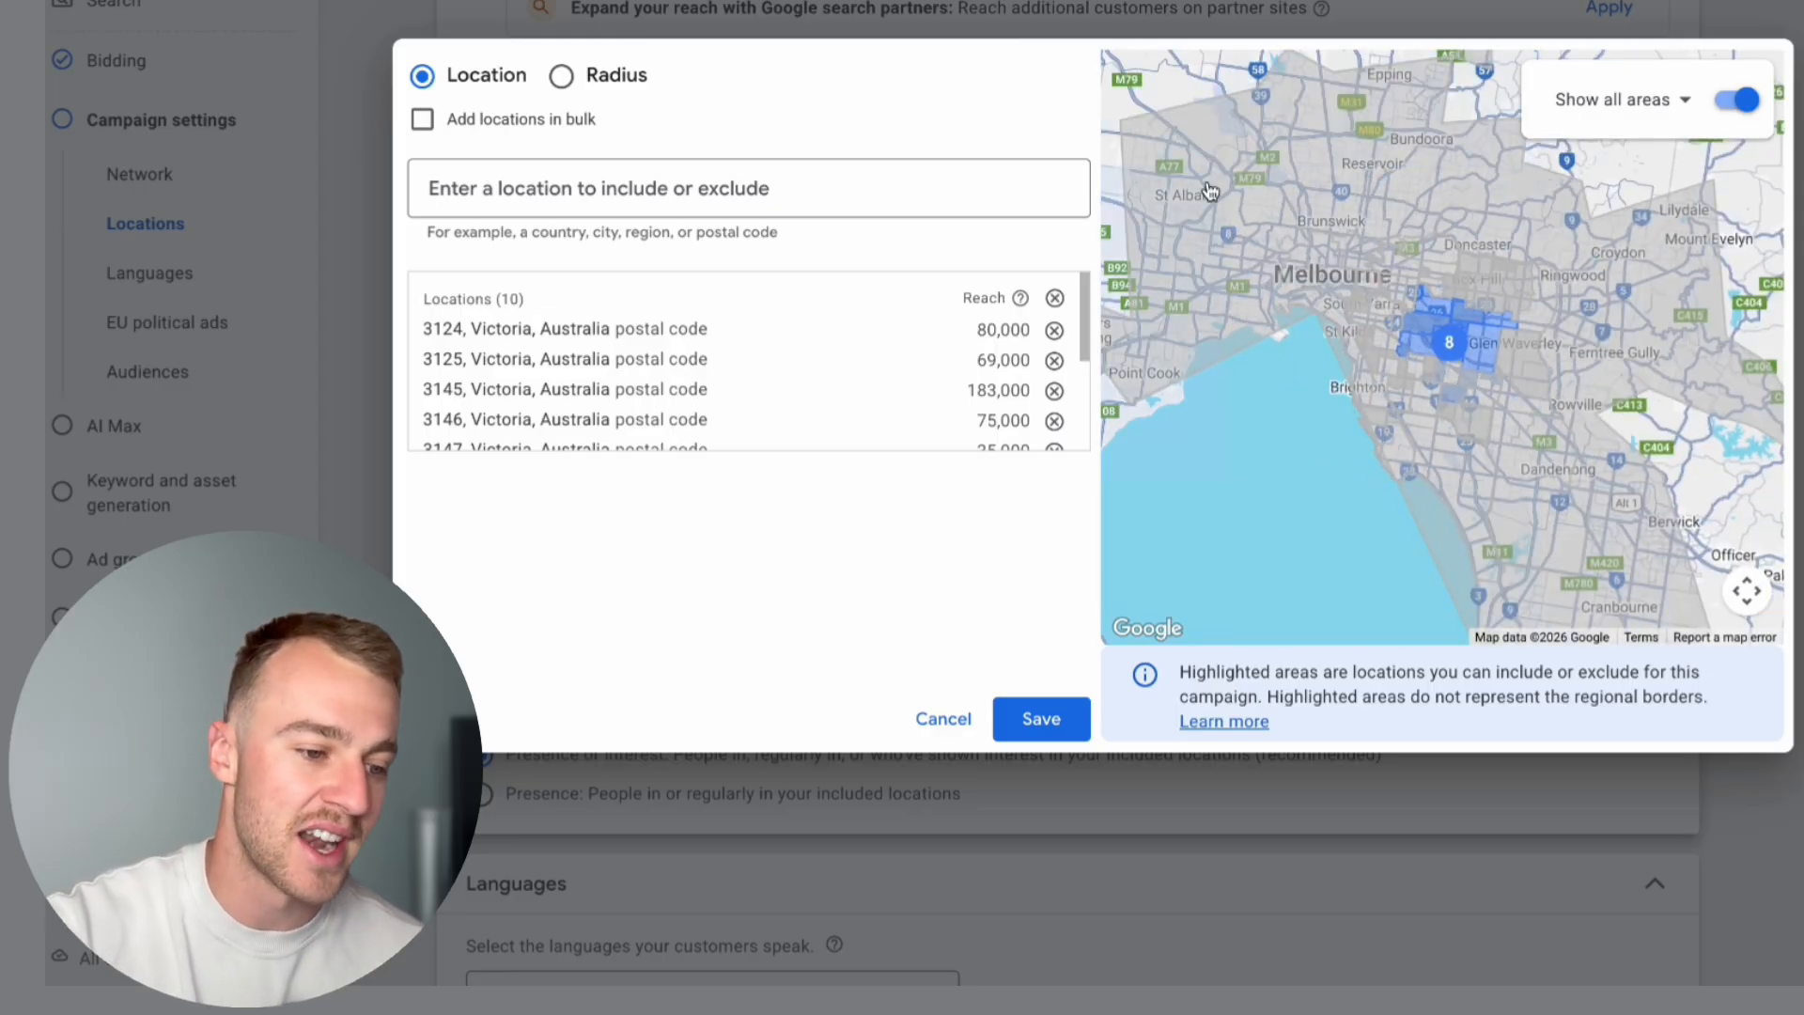
left_click(562, 77)
left_click(1170, 82)
left_click(1394, 353)
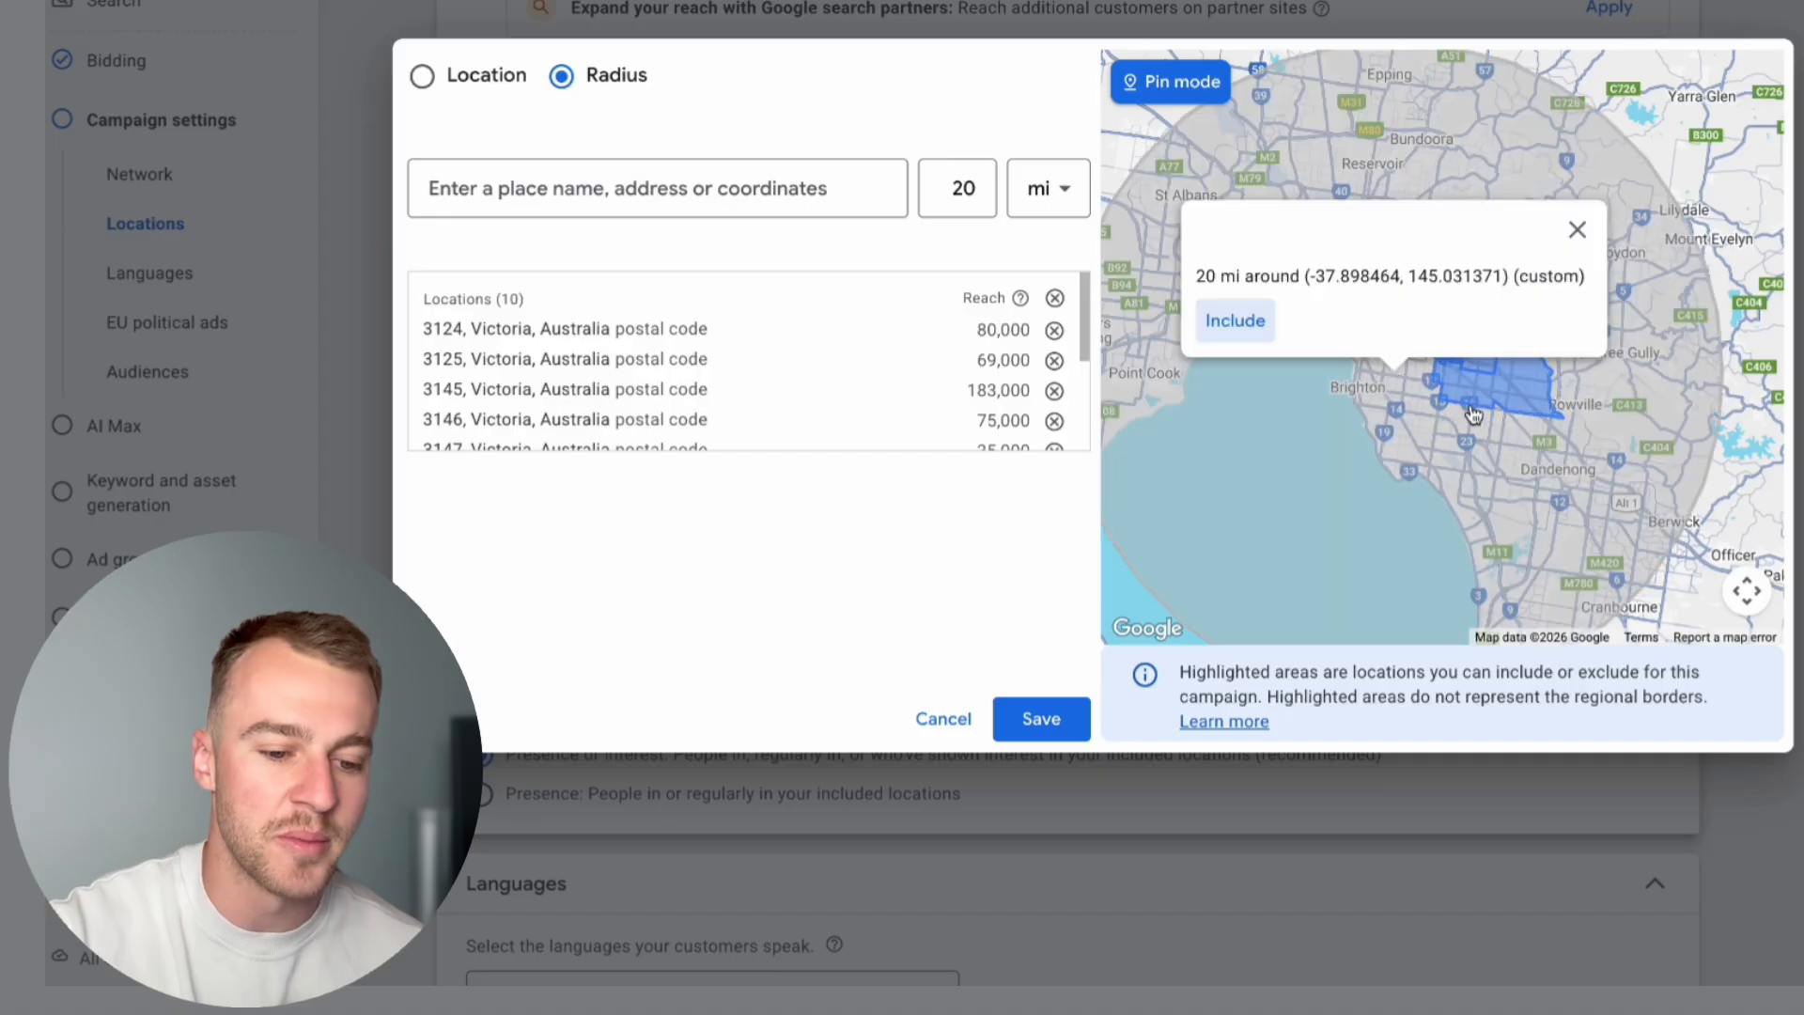
left_click(1232, 314)
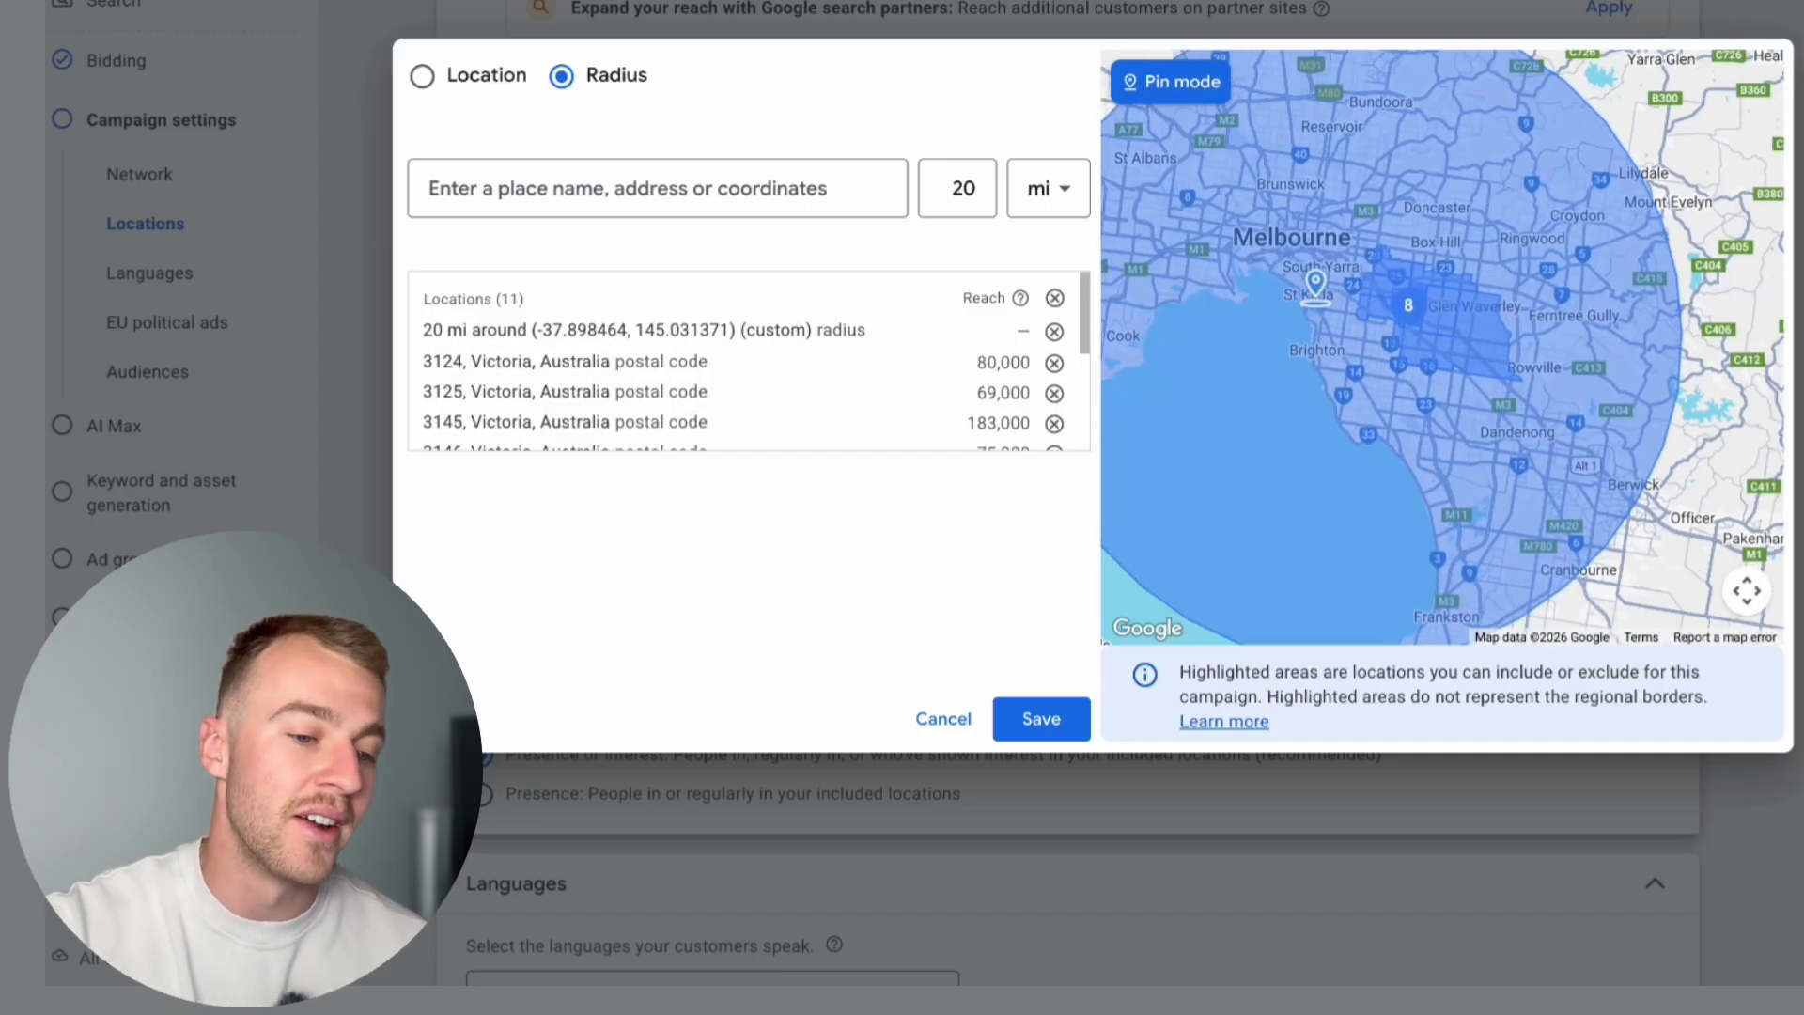
scroll(1302, 284, "down", 1)
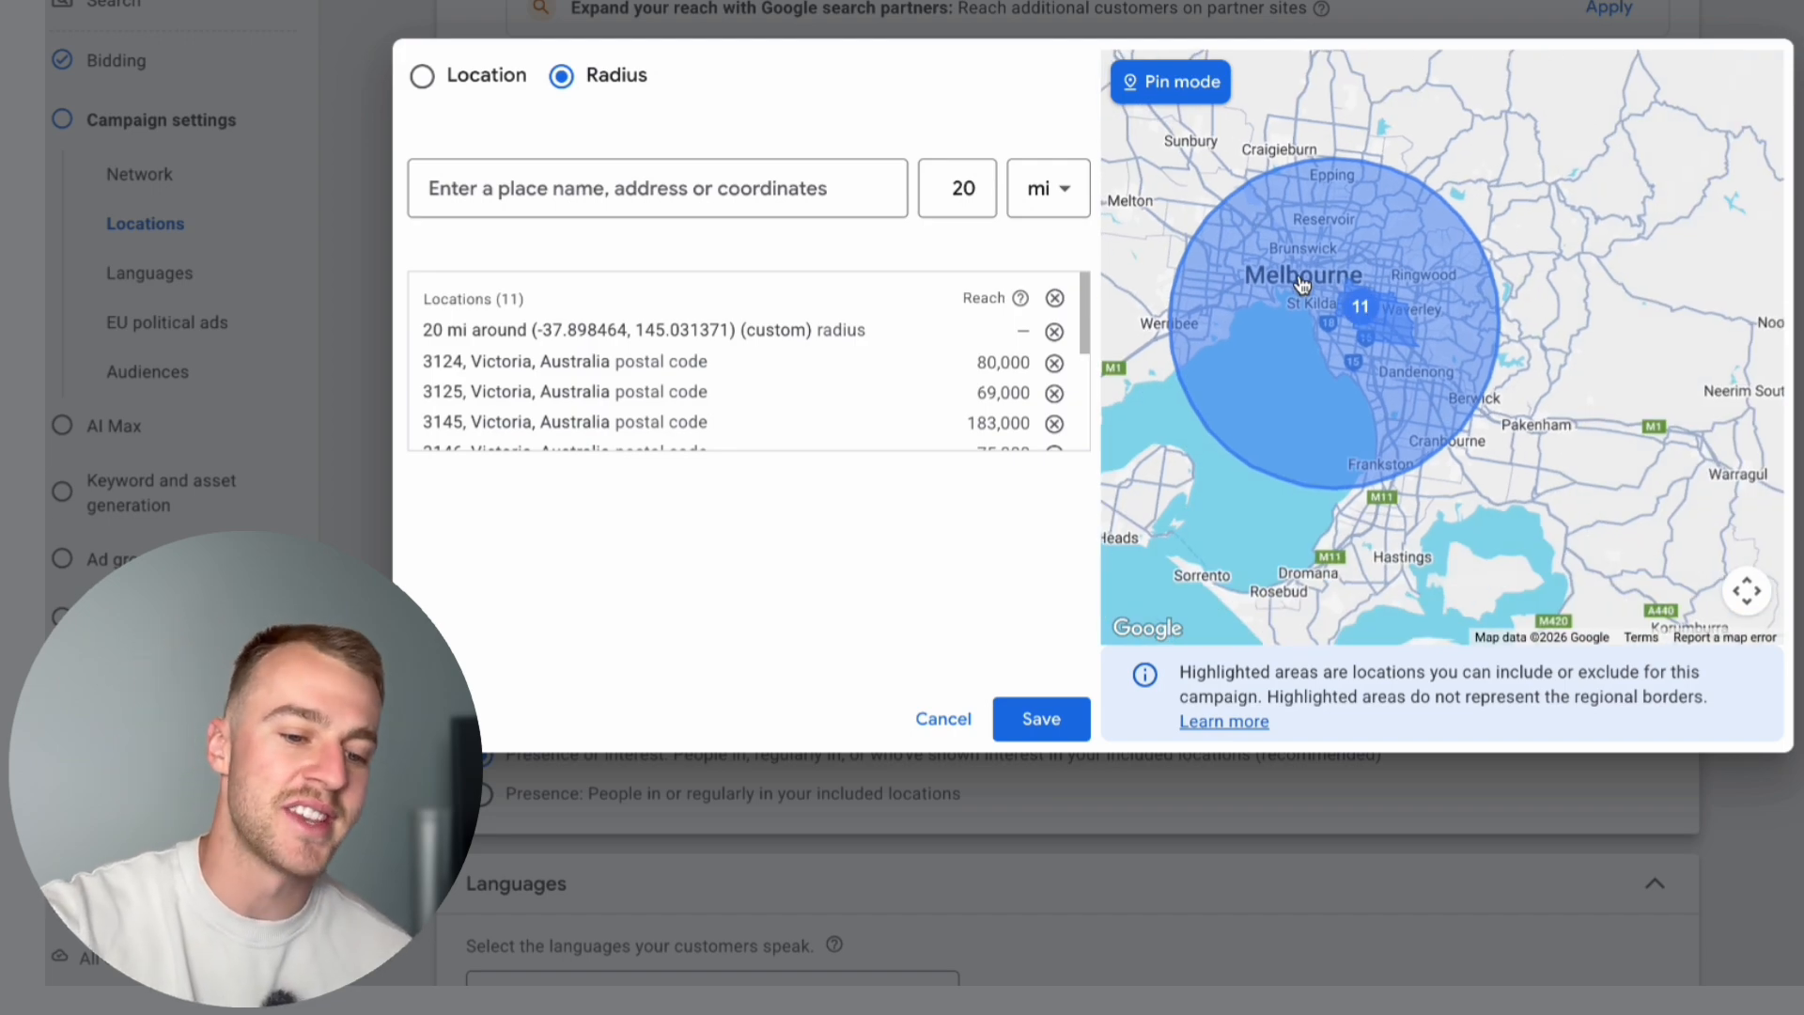
left_click(1042, 718)
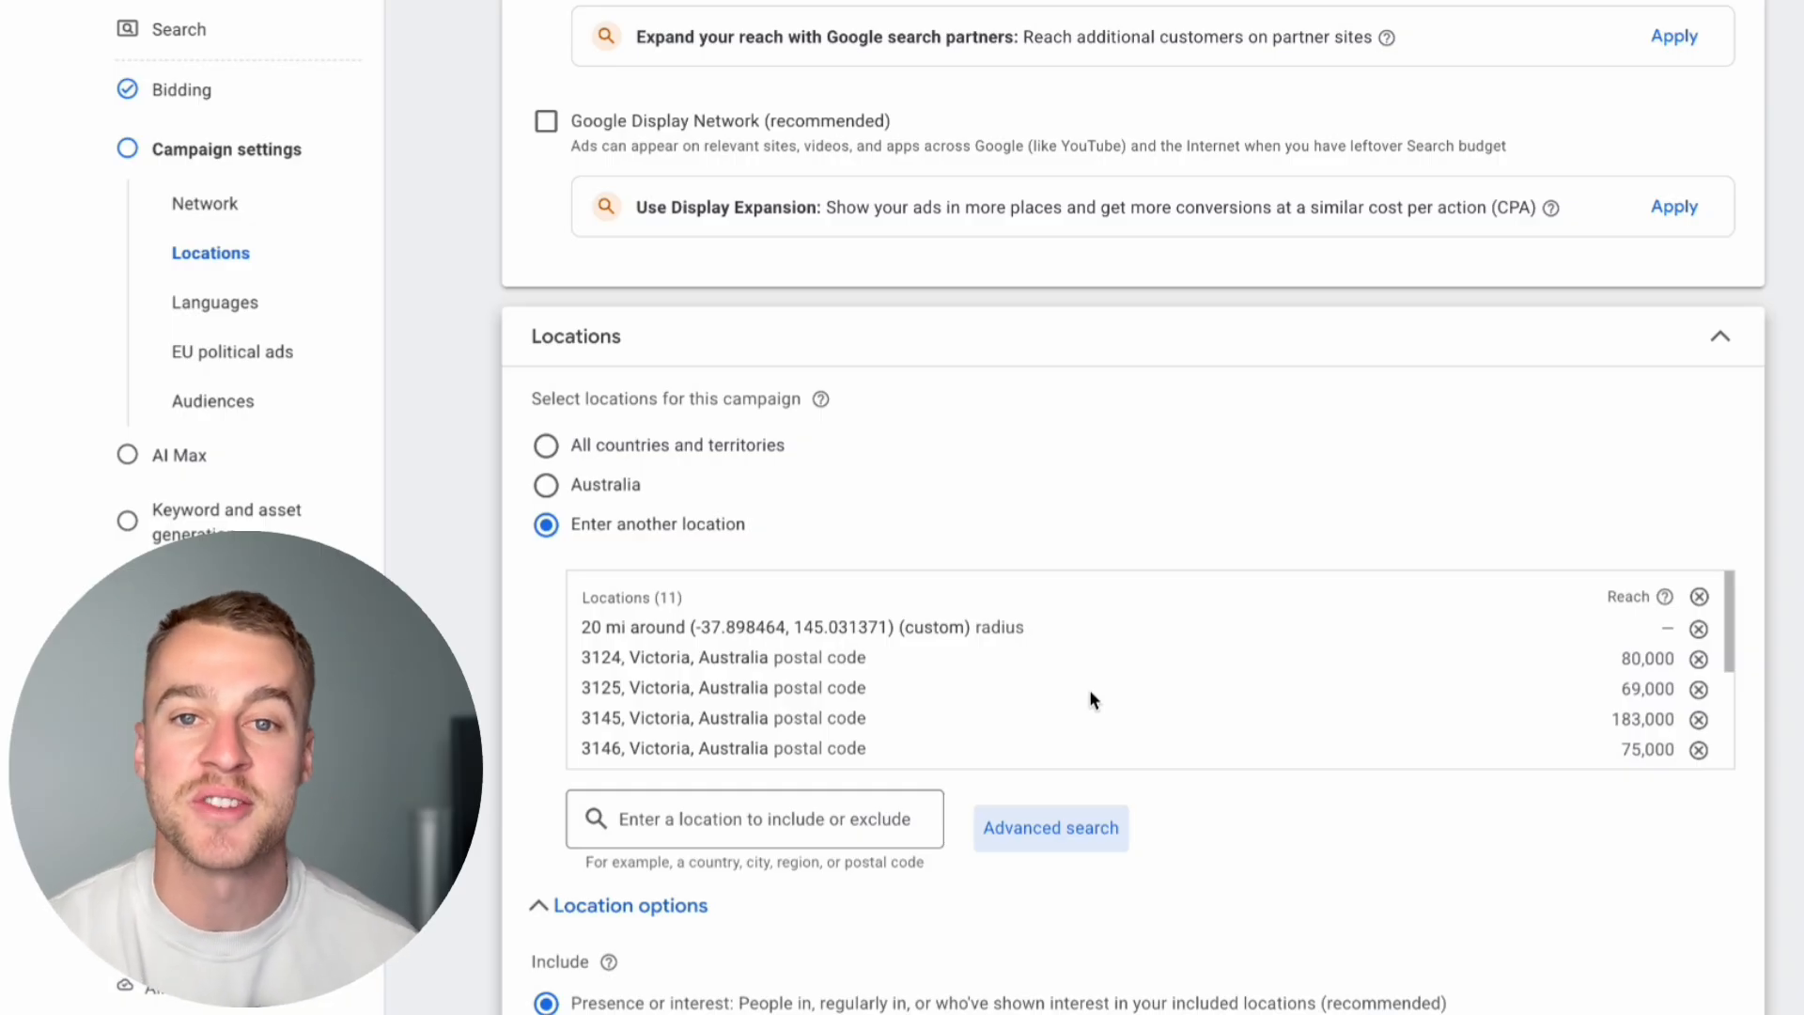
Step: Set the location option to "Presence: People in or regularly in your included locations"
scroll(1090, 699, "down", 3)
scroll(1119, 851, "down", 3)
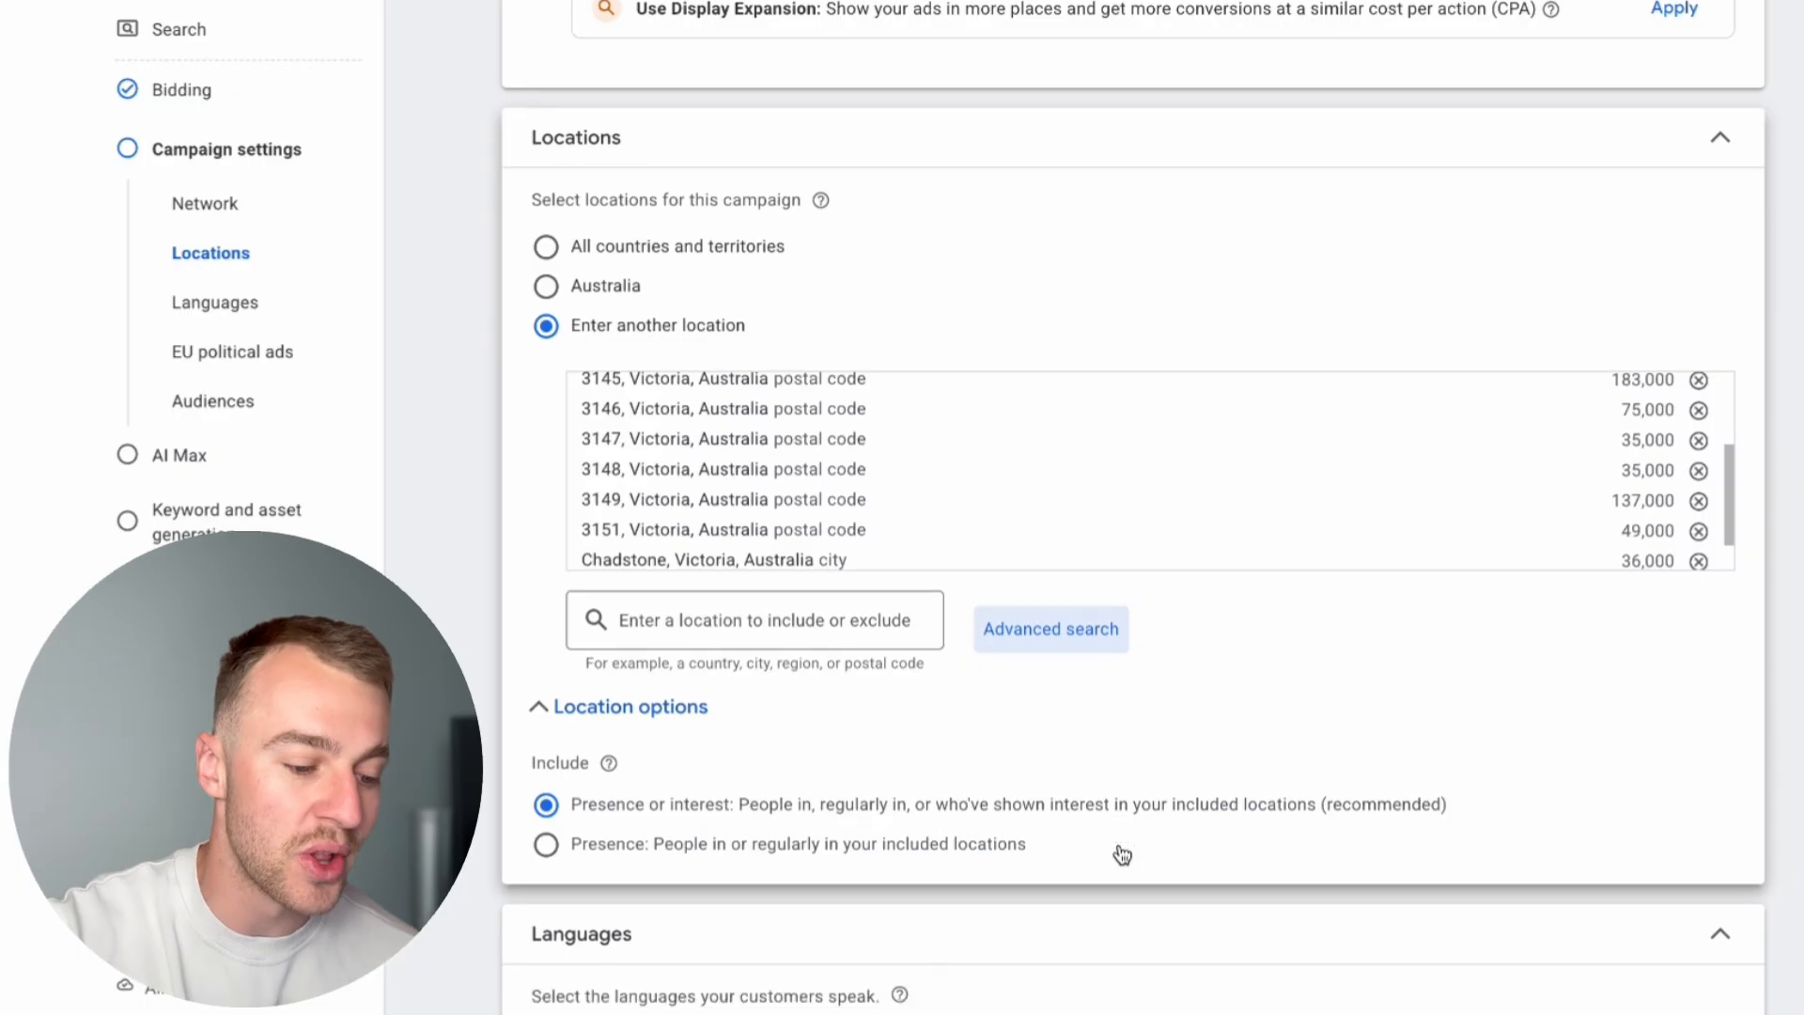
left_click(611, 601)
left_click(613, 607)
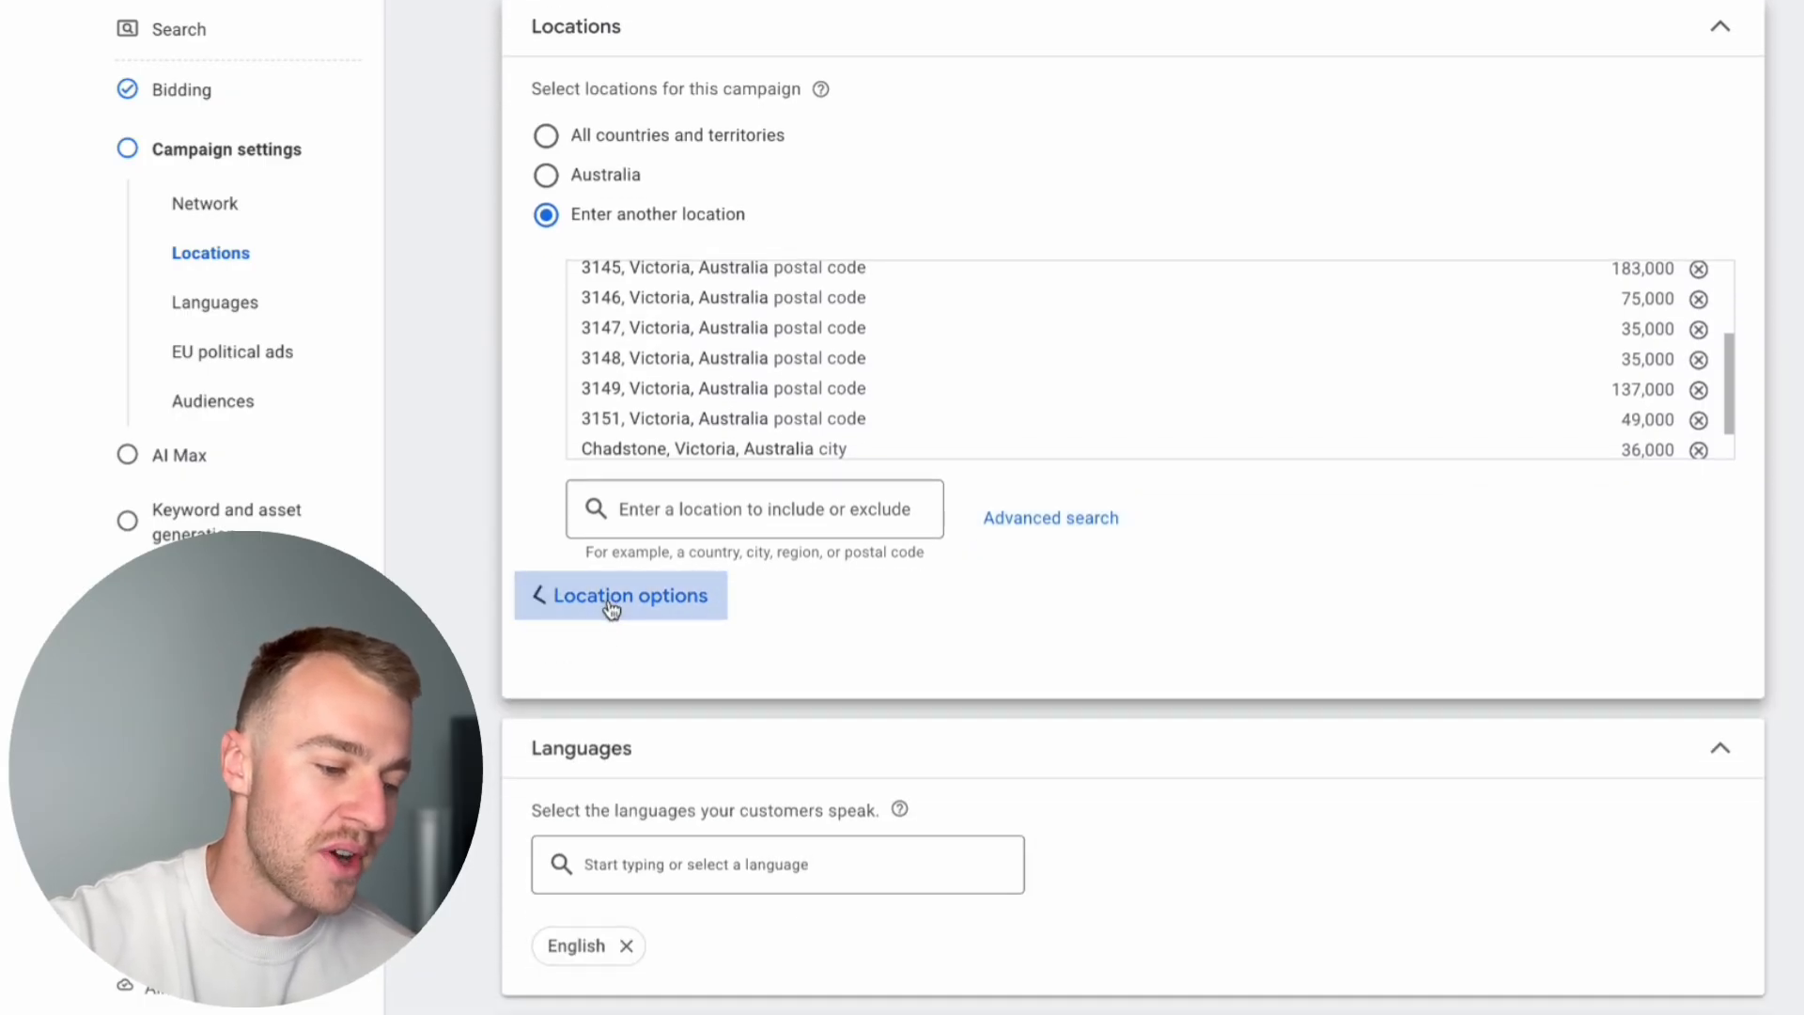
scroll(612, 611, "up", 1)
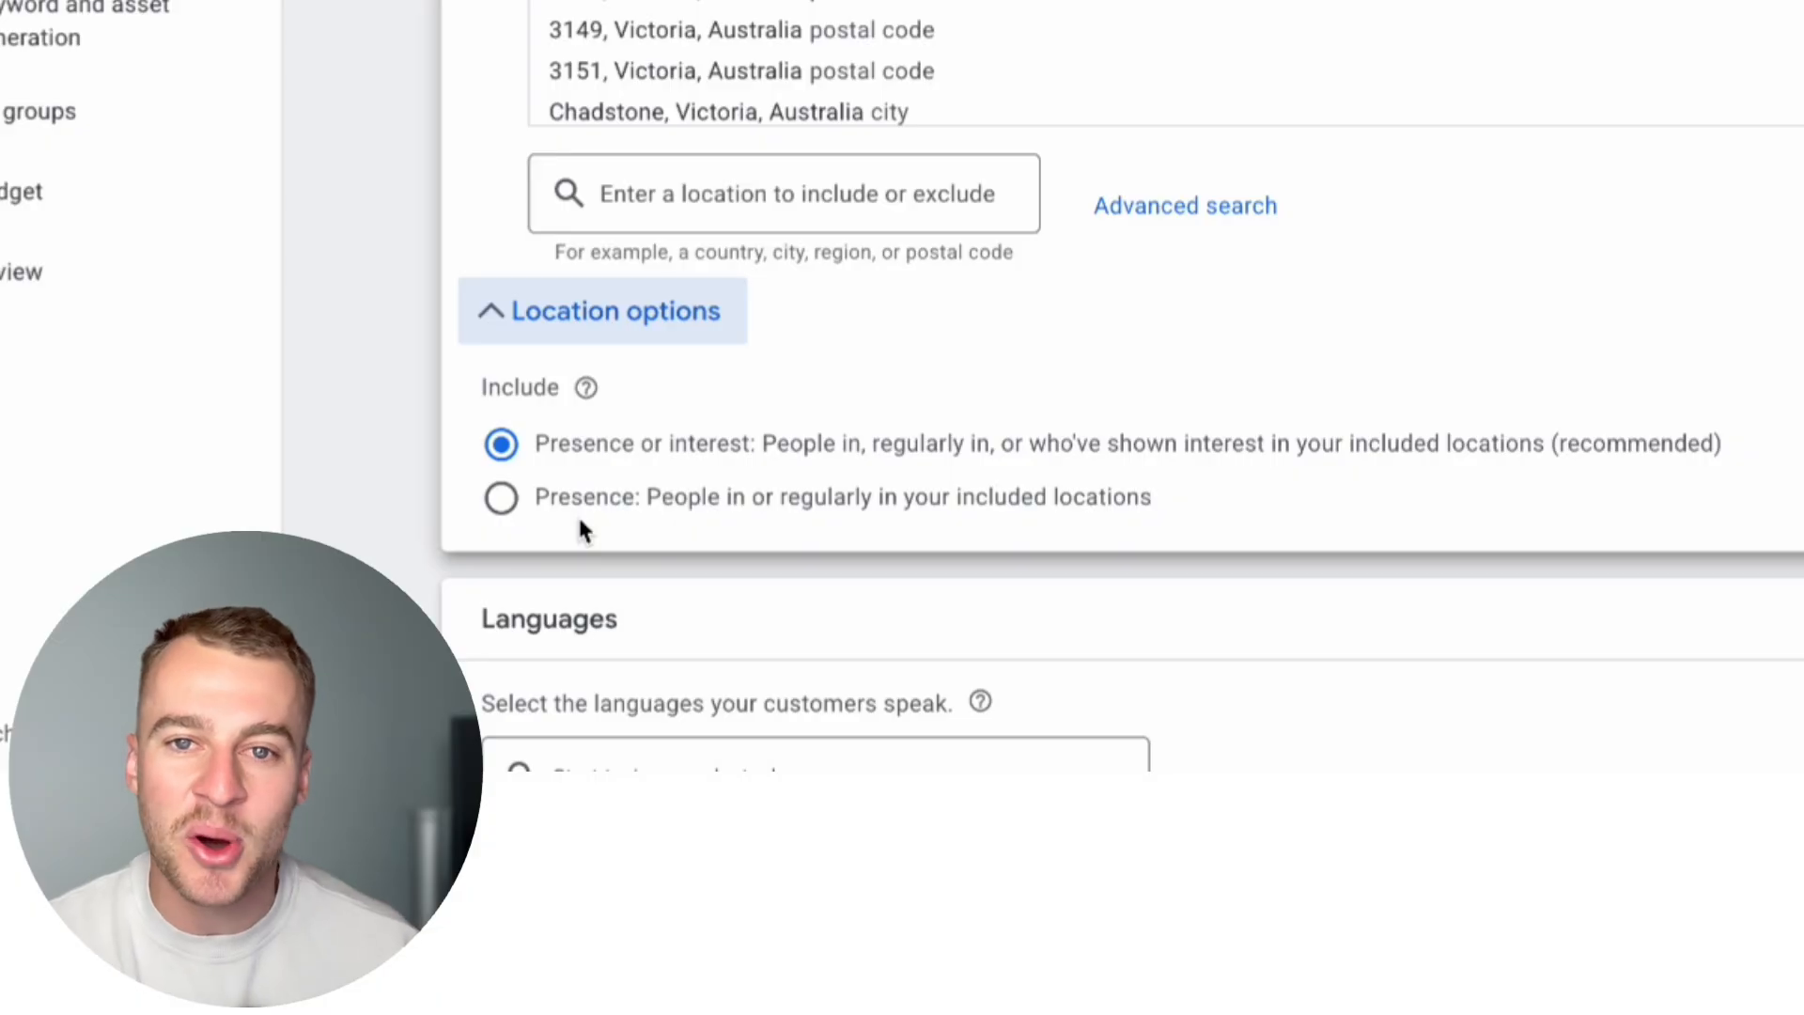
left_click_drag(550, 500, 754, 509)
left_click(765, 513)
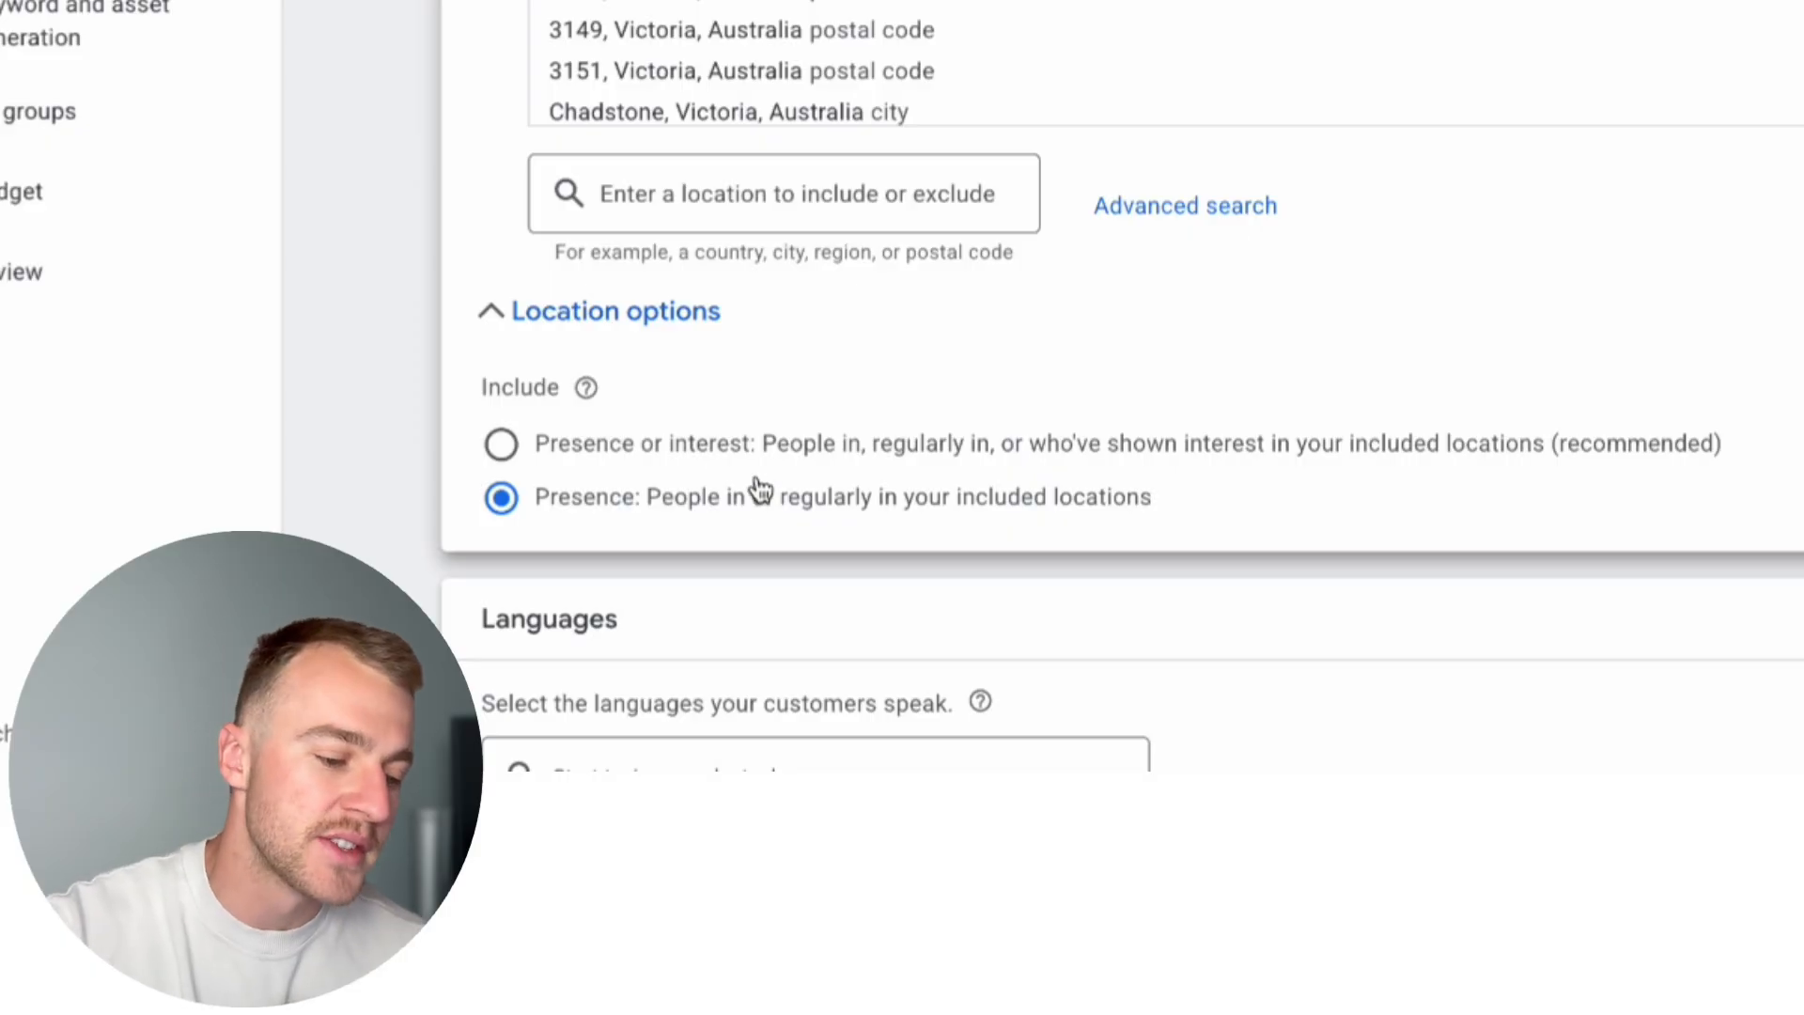
left_click_drag(553, 449, 748, 467)
left_click(748, 467)
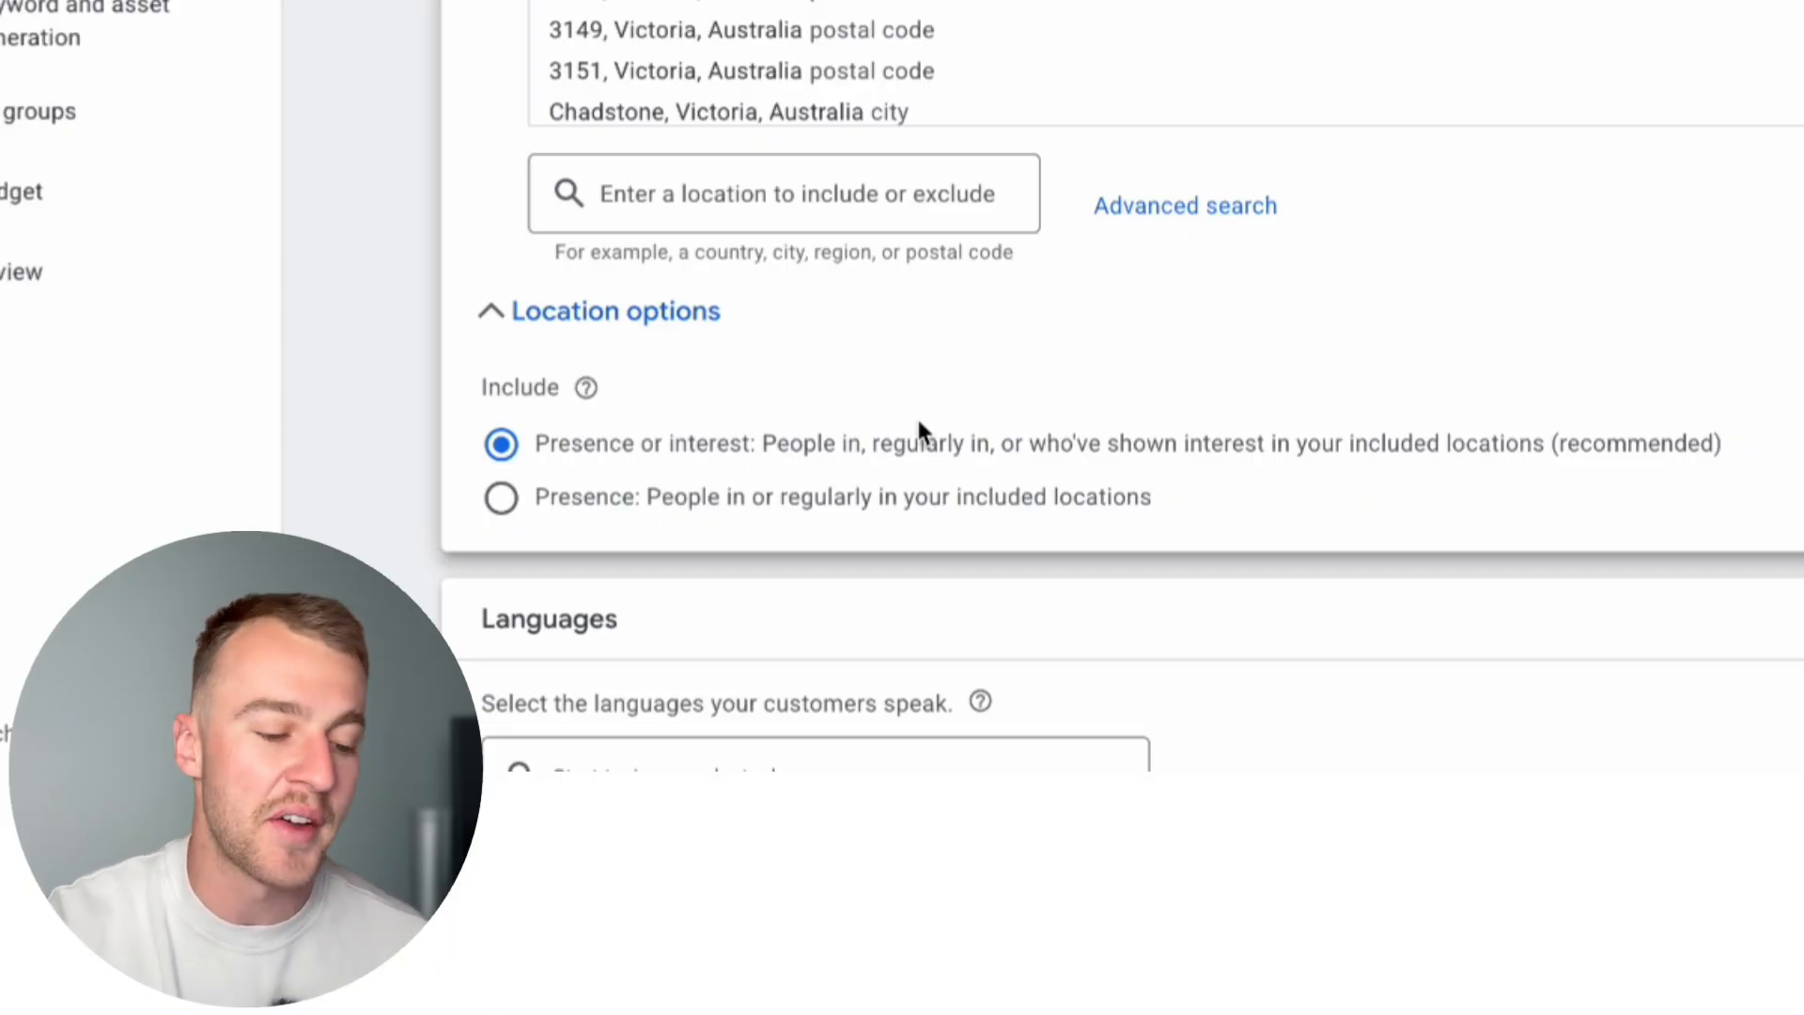
left_click(501, 498)
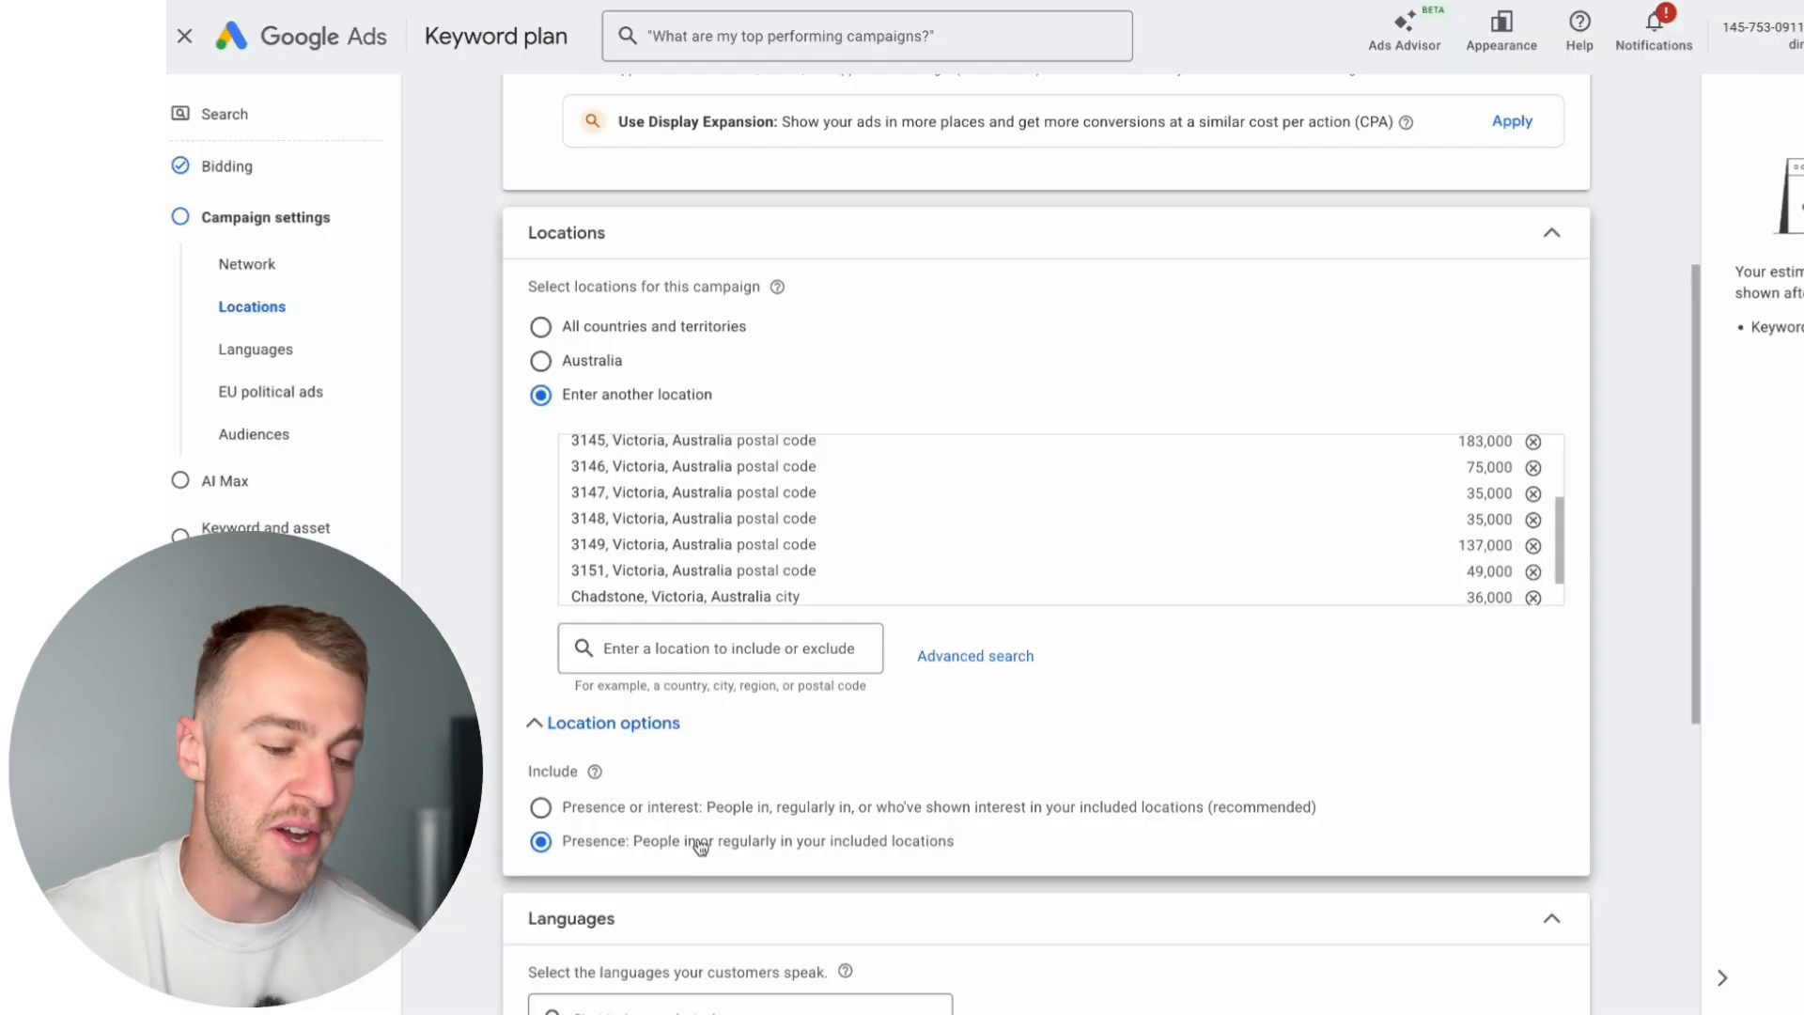
Step: Add all suggested audience segments to the campaign
scroll(701, 848, "down", 1)
scroll(701, 848, "up", 1)
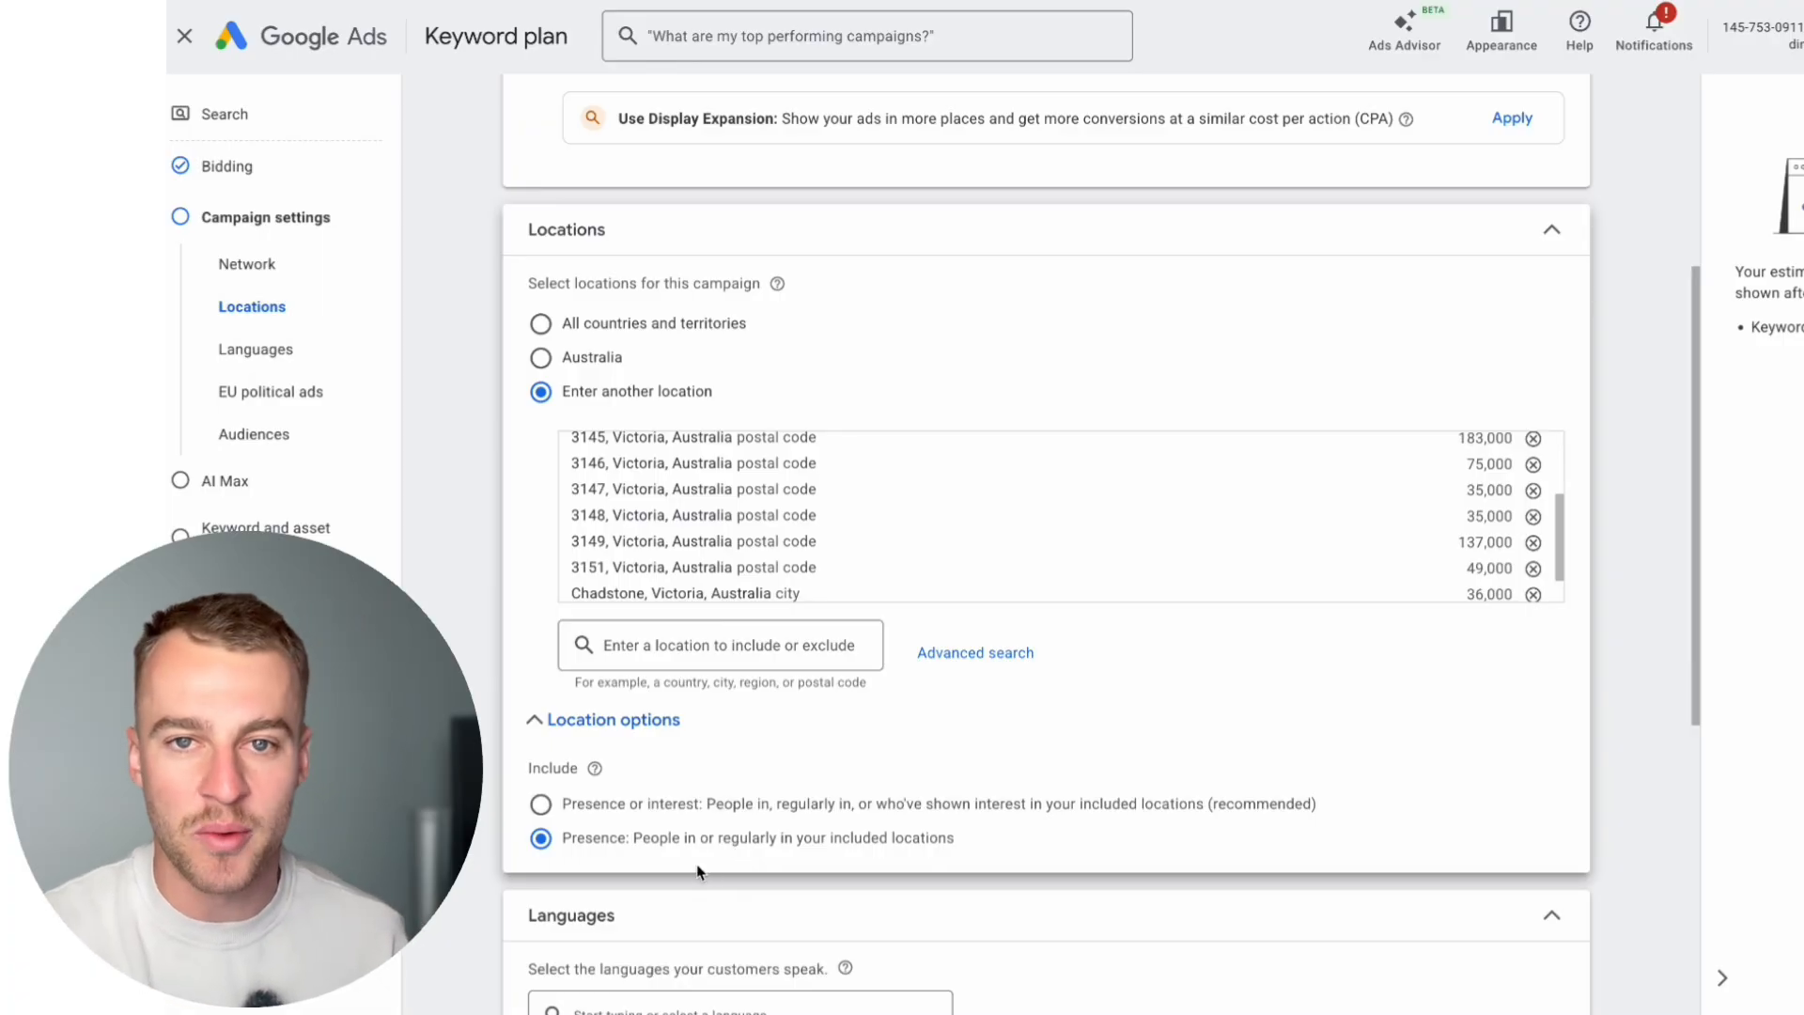
scroll(697, 871, "up", 1)
scroll(697, 871, "down", 1)
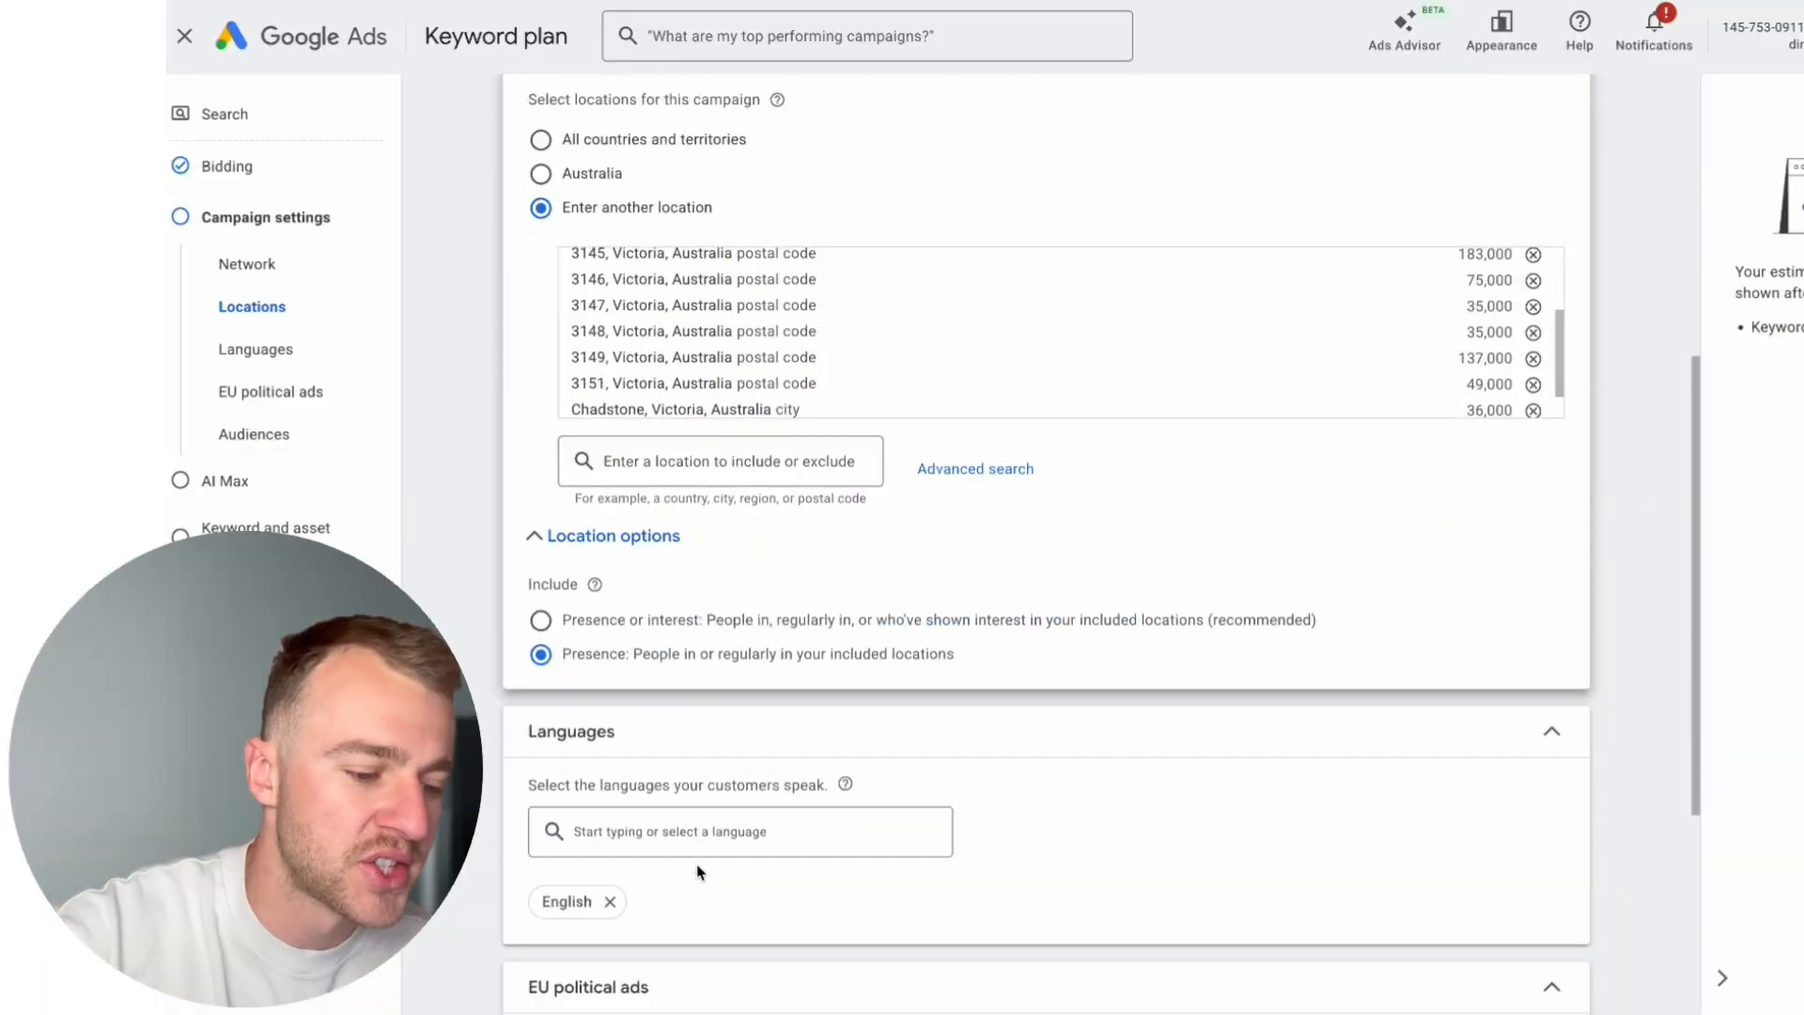
scroll(698, 872, "down", 4)
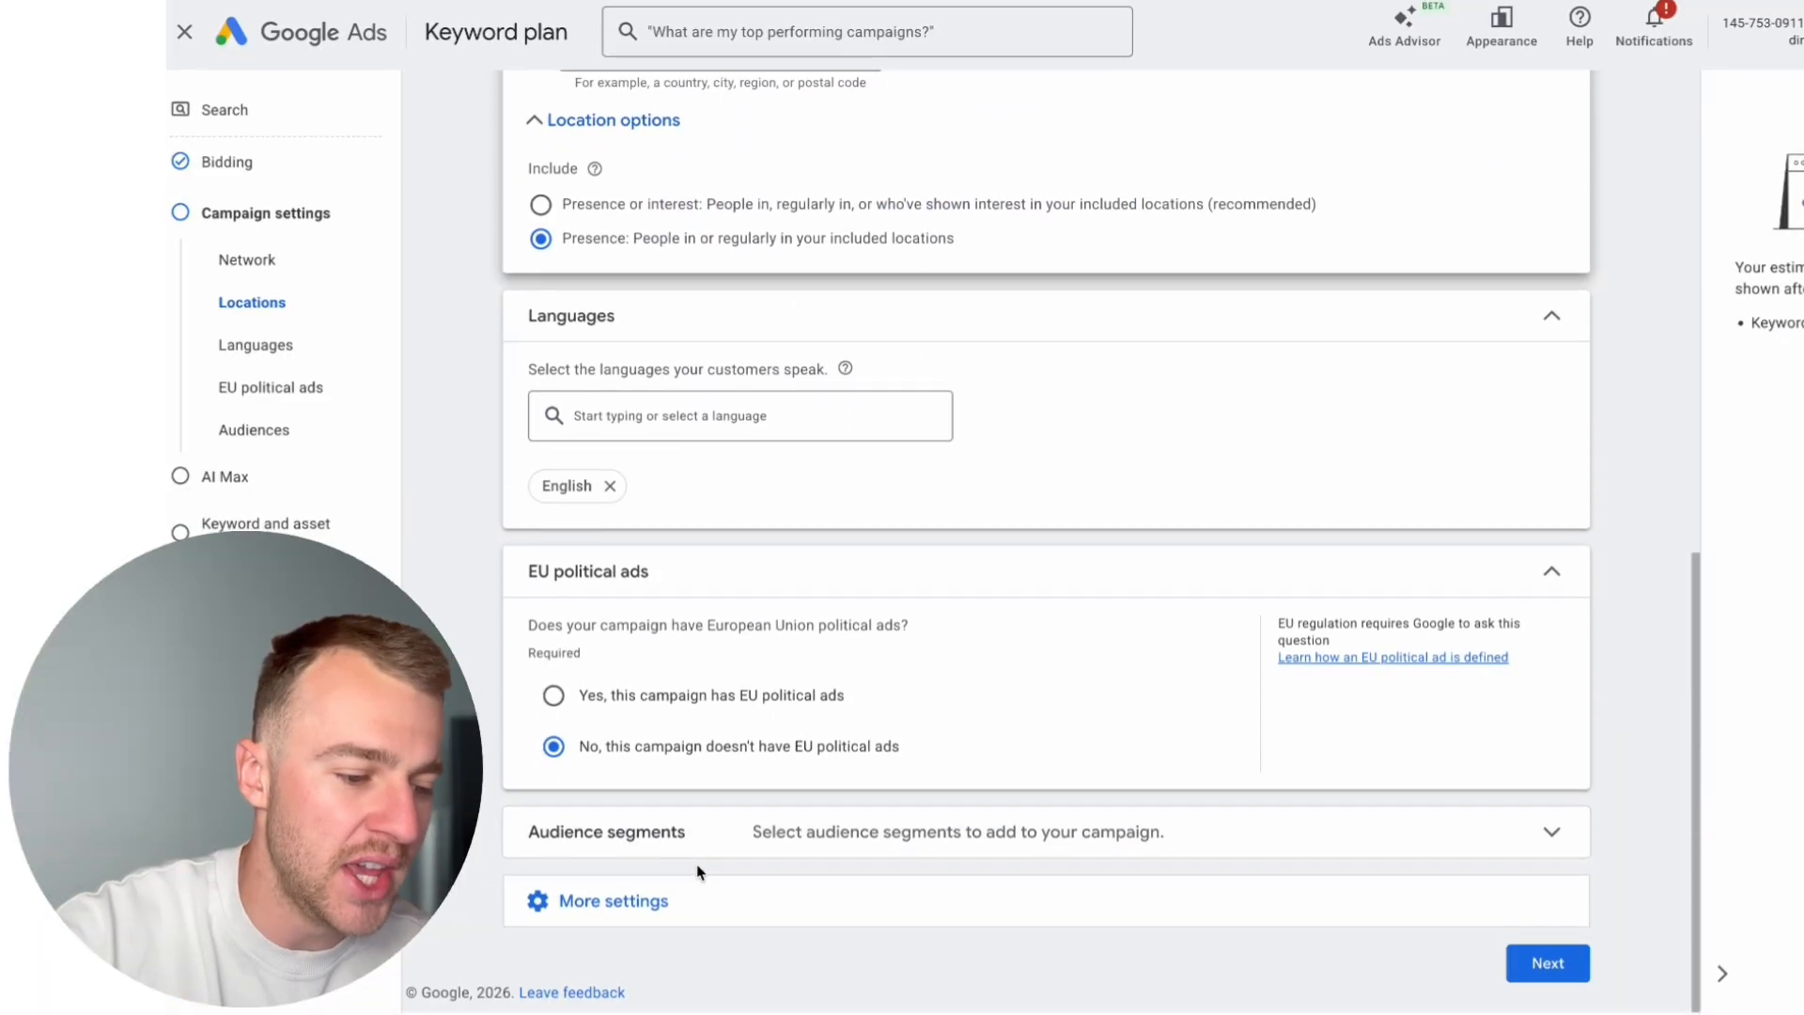
left_click(648, 833)
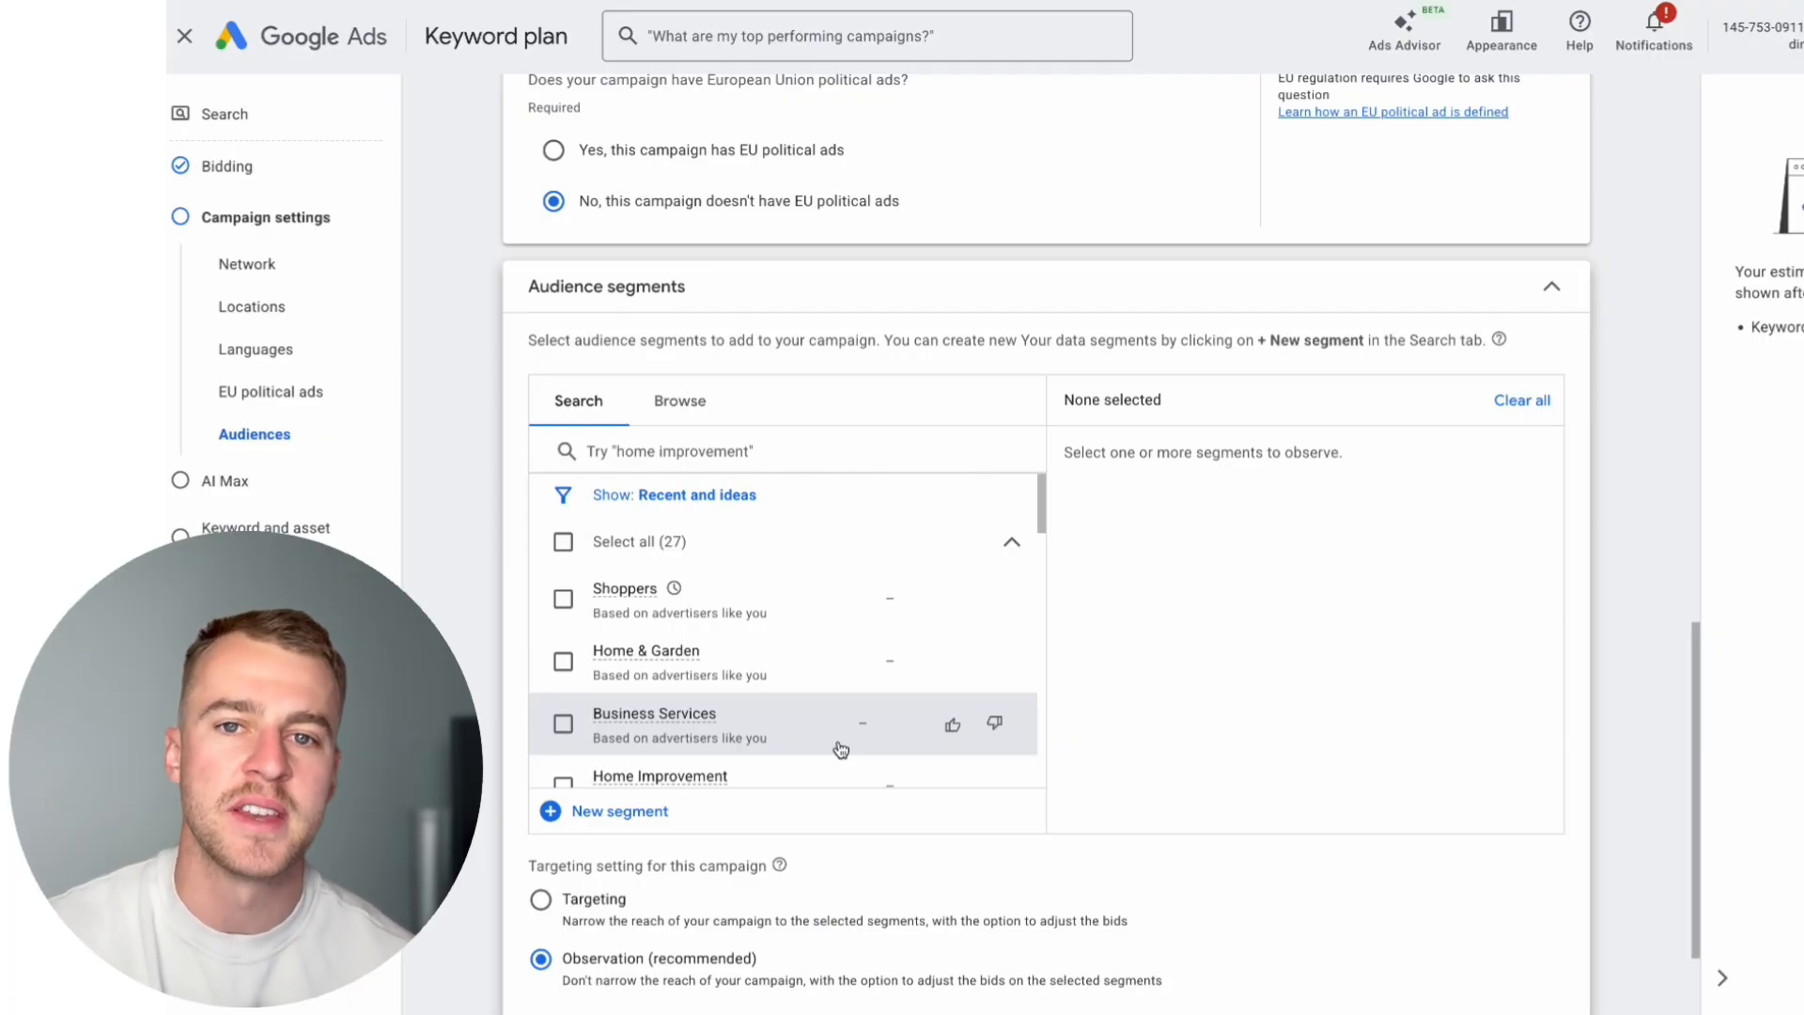
left_click(563, 543)
scroll(692, 601, "down", 3)
scroll(649, 714, "down", 2)
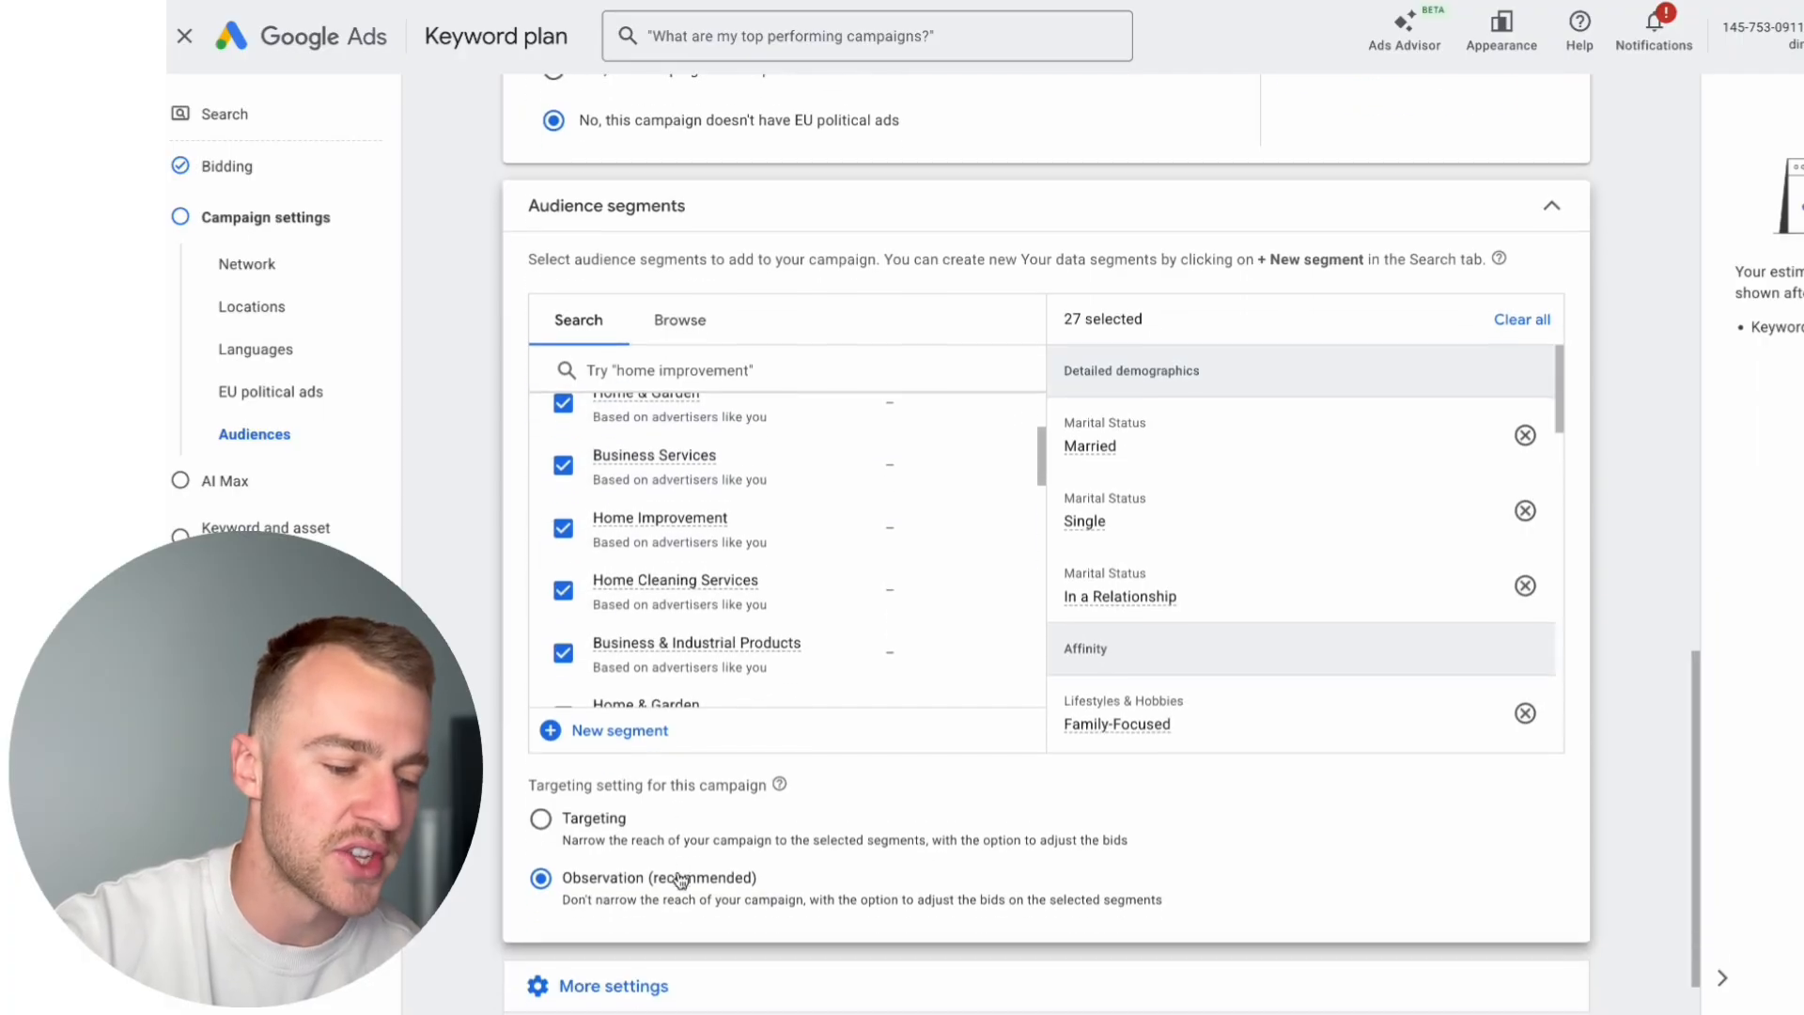
left_click_drag(820, 803, 592, 801)
left_click(646, 799)
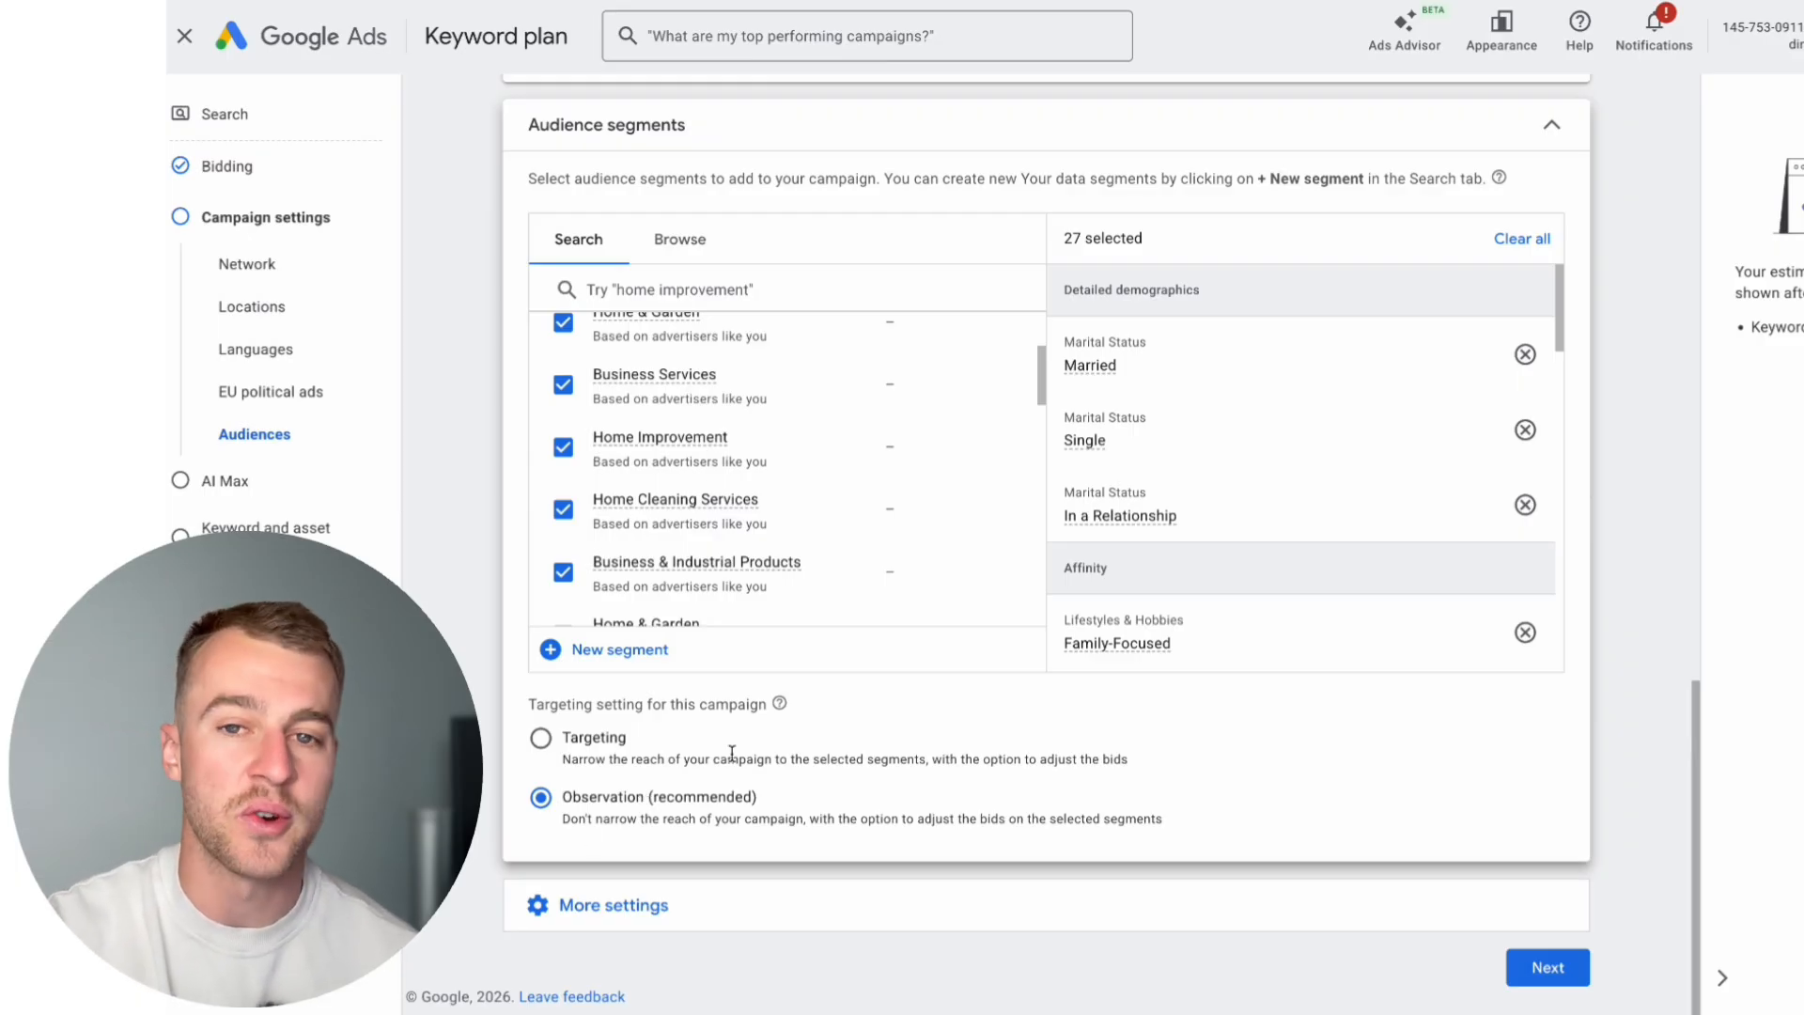
Step: Expand the additional campaign settings, then continue past AI Max without enabling it to keyword and asset generation
left_click(872, 902)
scroll(888, 912, "down", 3)
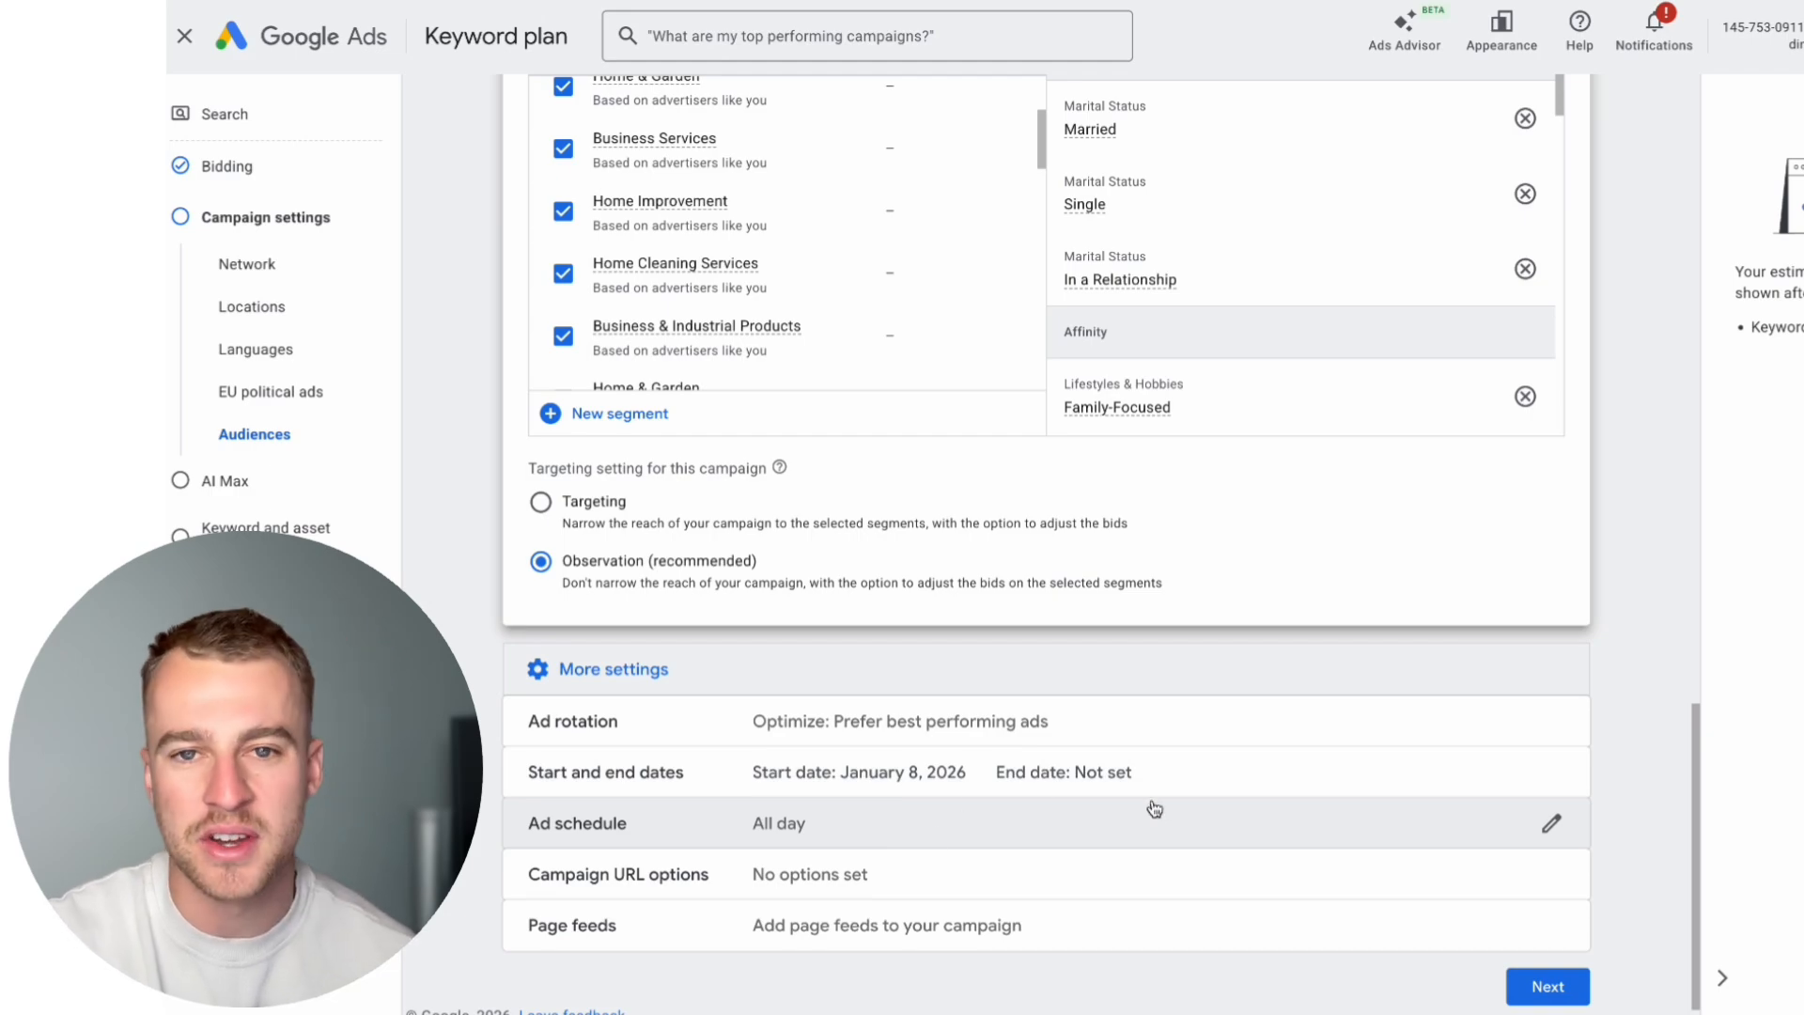
left_click(1546, 987)
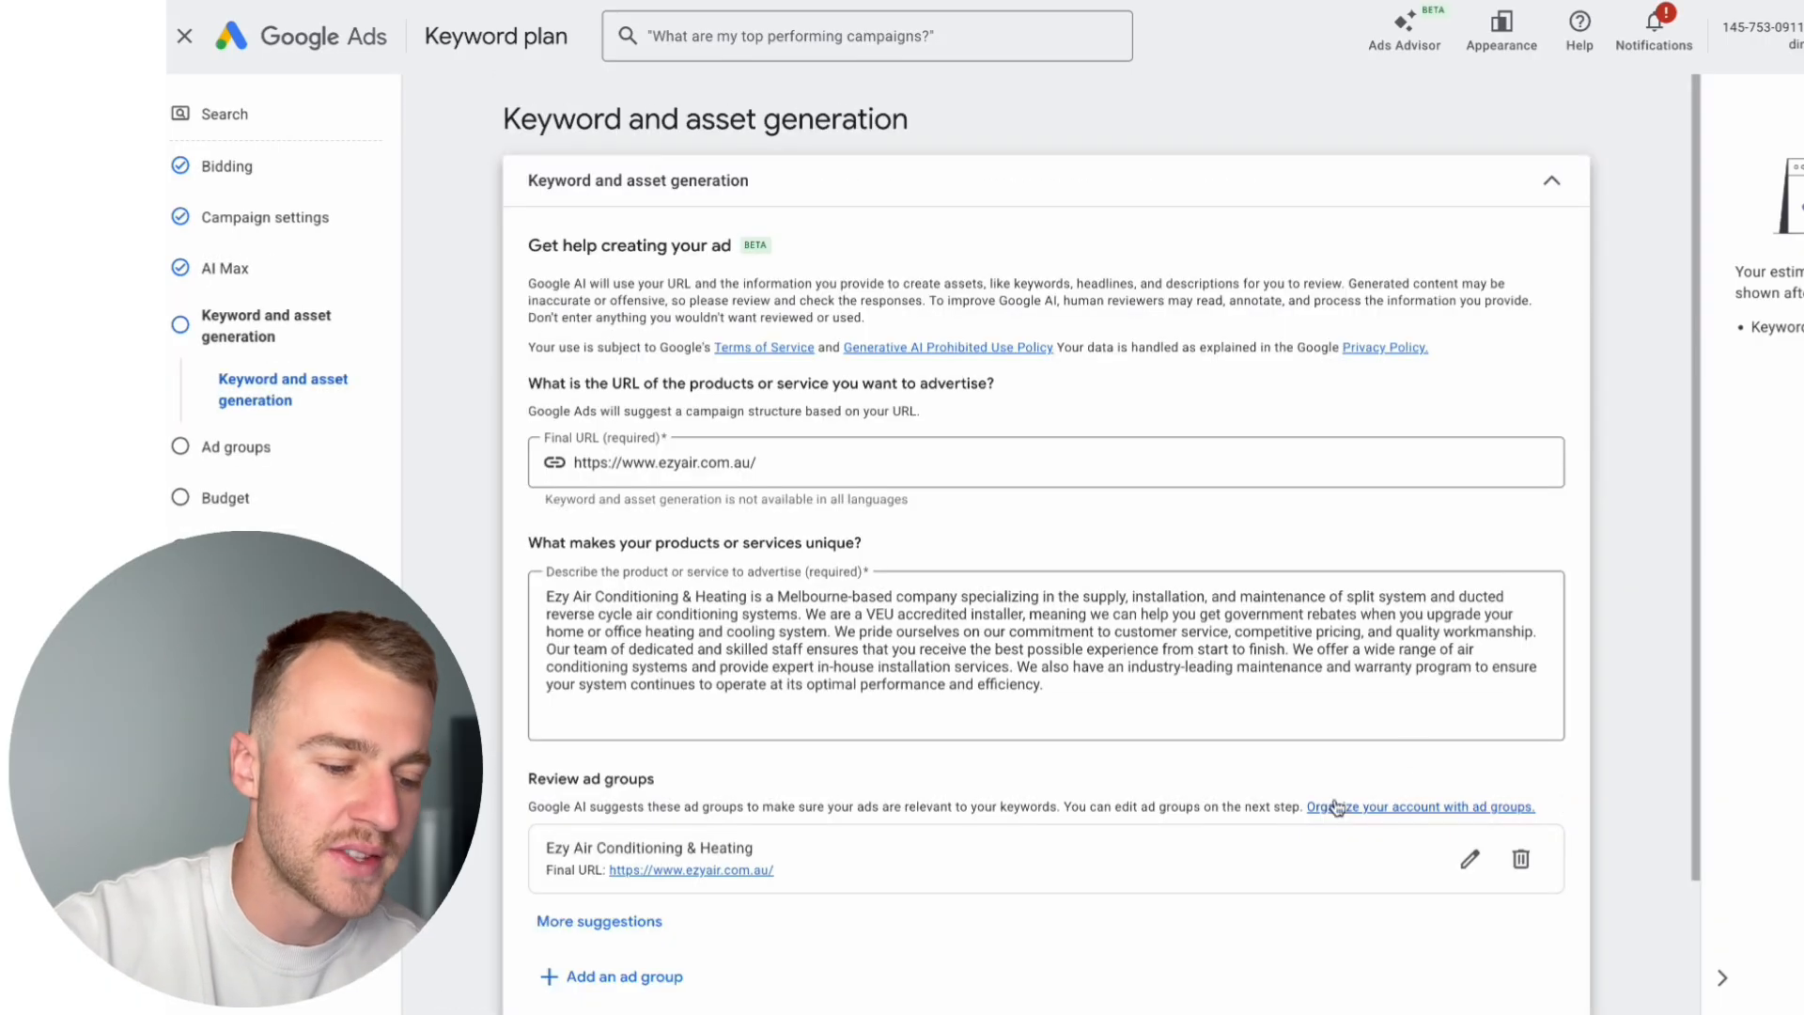
scroll(1336, 806, "down", 2)
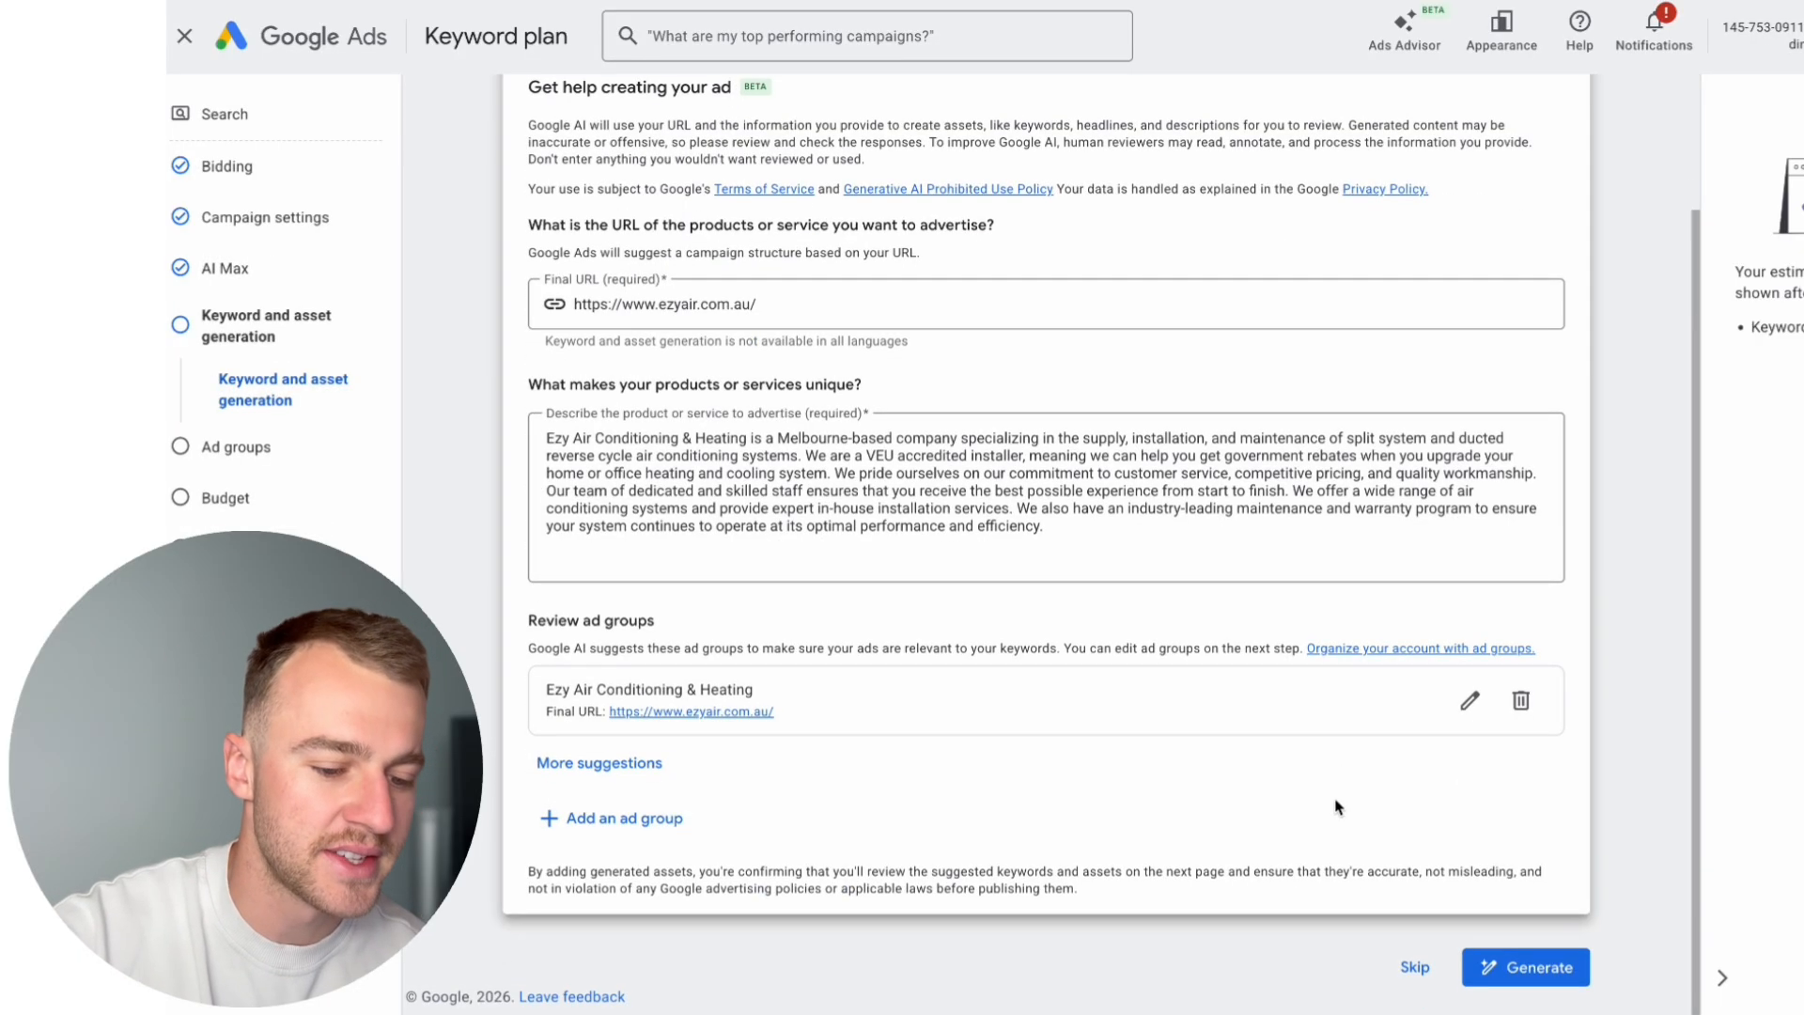
Step: Skip the AI keyword and asset generation and continue to the setup of Ad group 1
scroll(1182, 870, "up", 2)
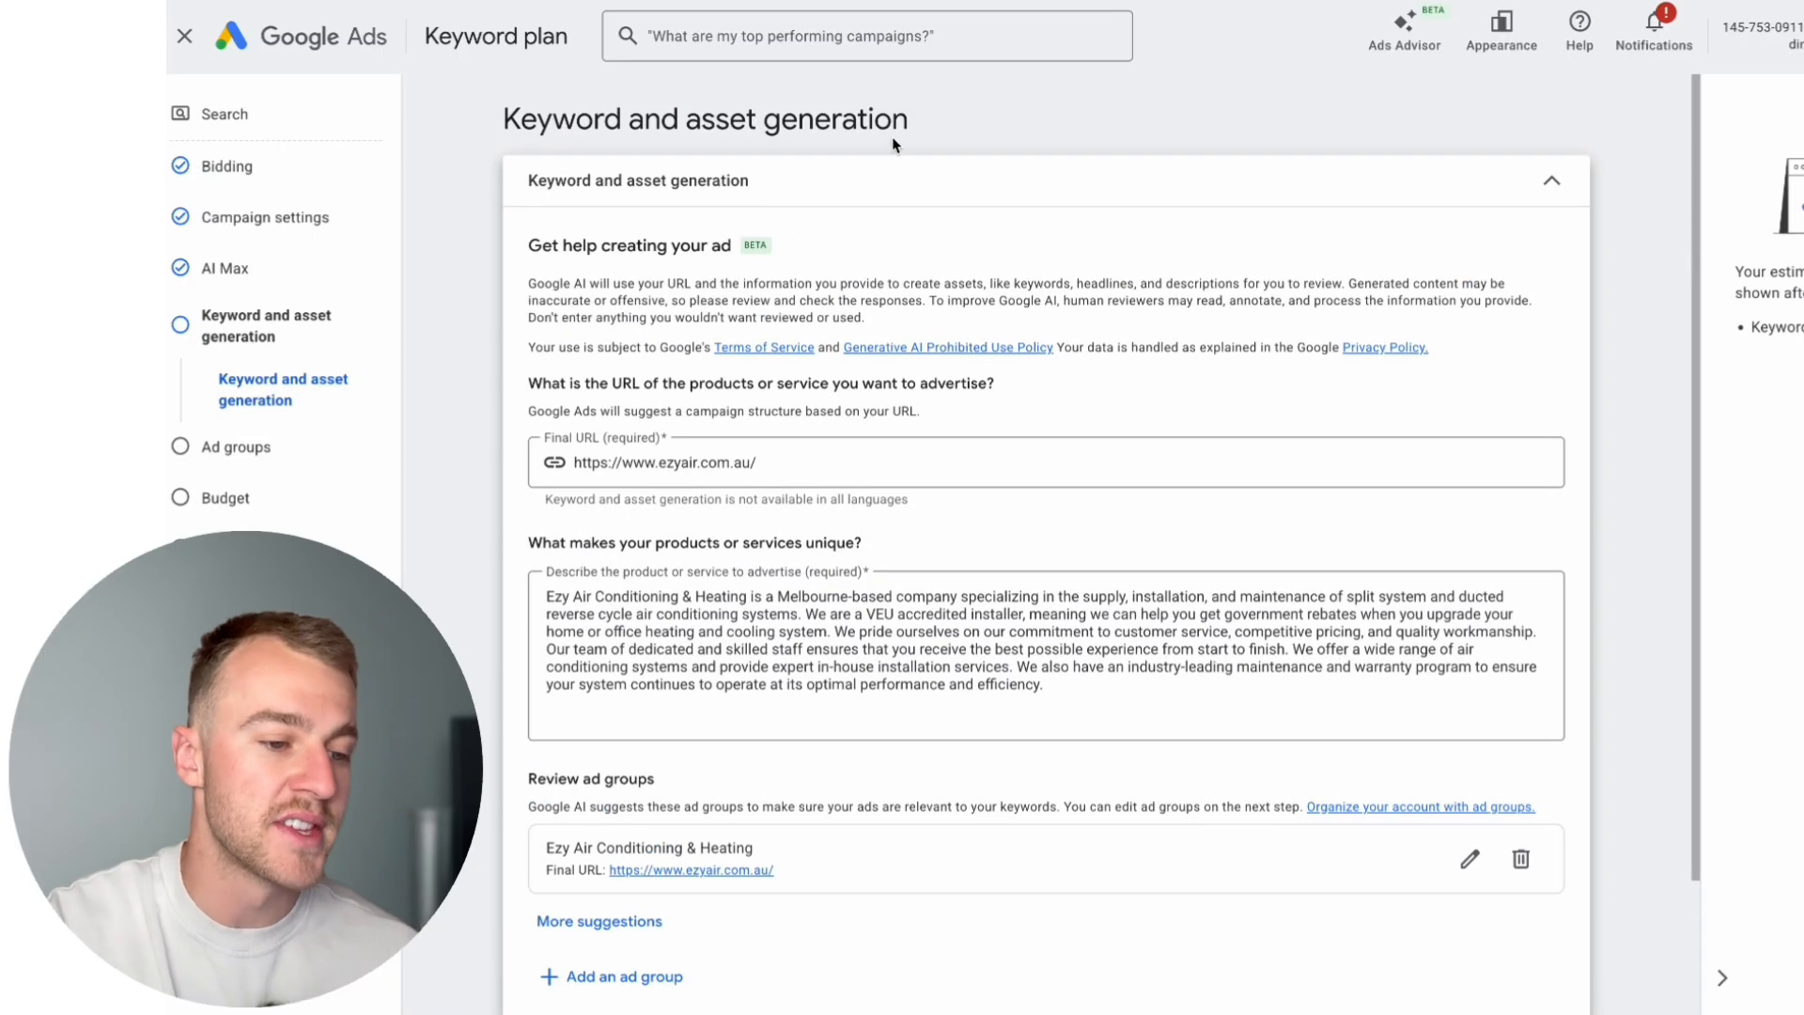
left_click_drag(958, 124, 463, 120)
left_click(695, 119)
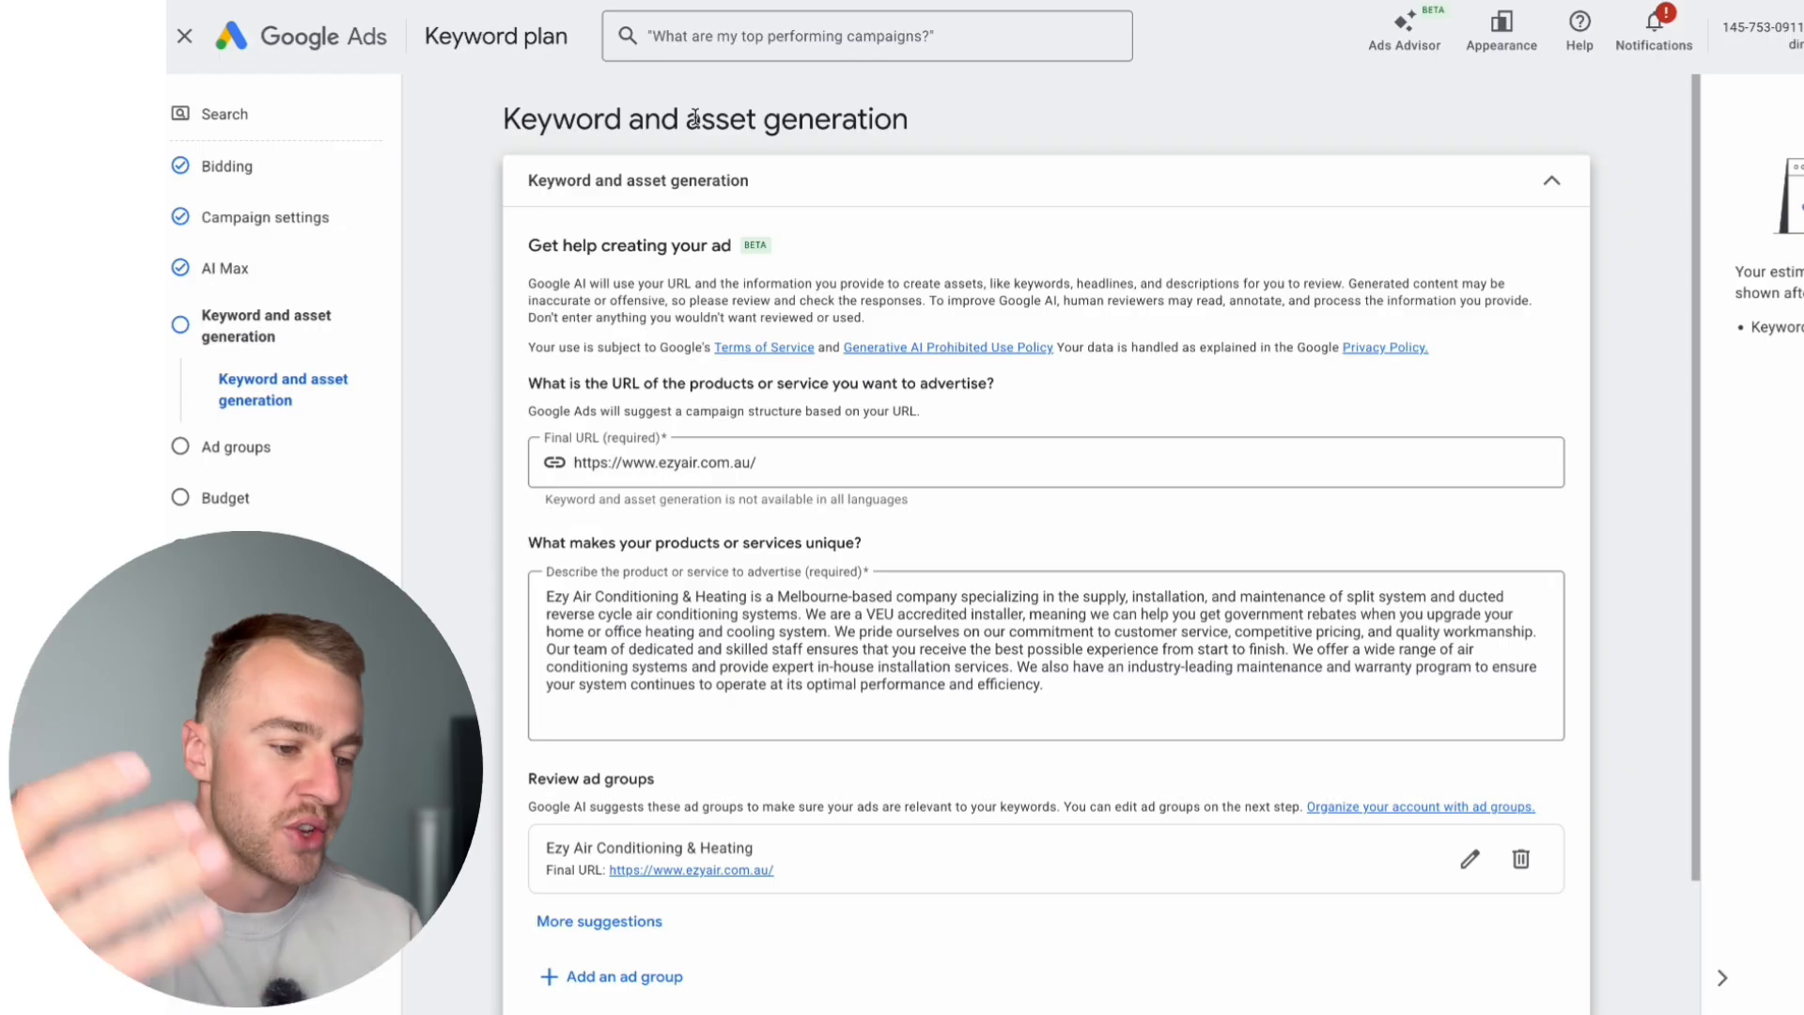
scroll(728, 346, "down", 2)
scroll(728, 346, "up", 2)
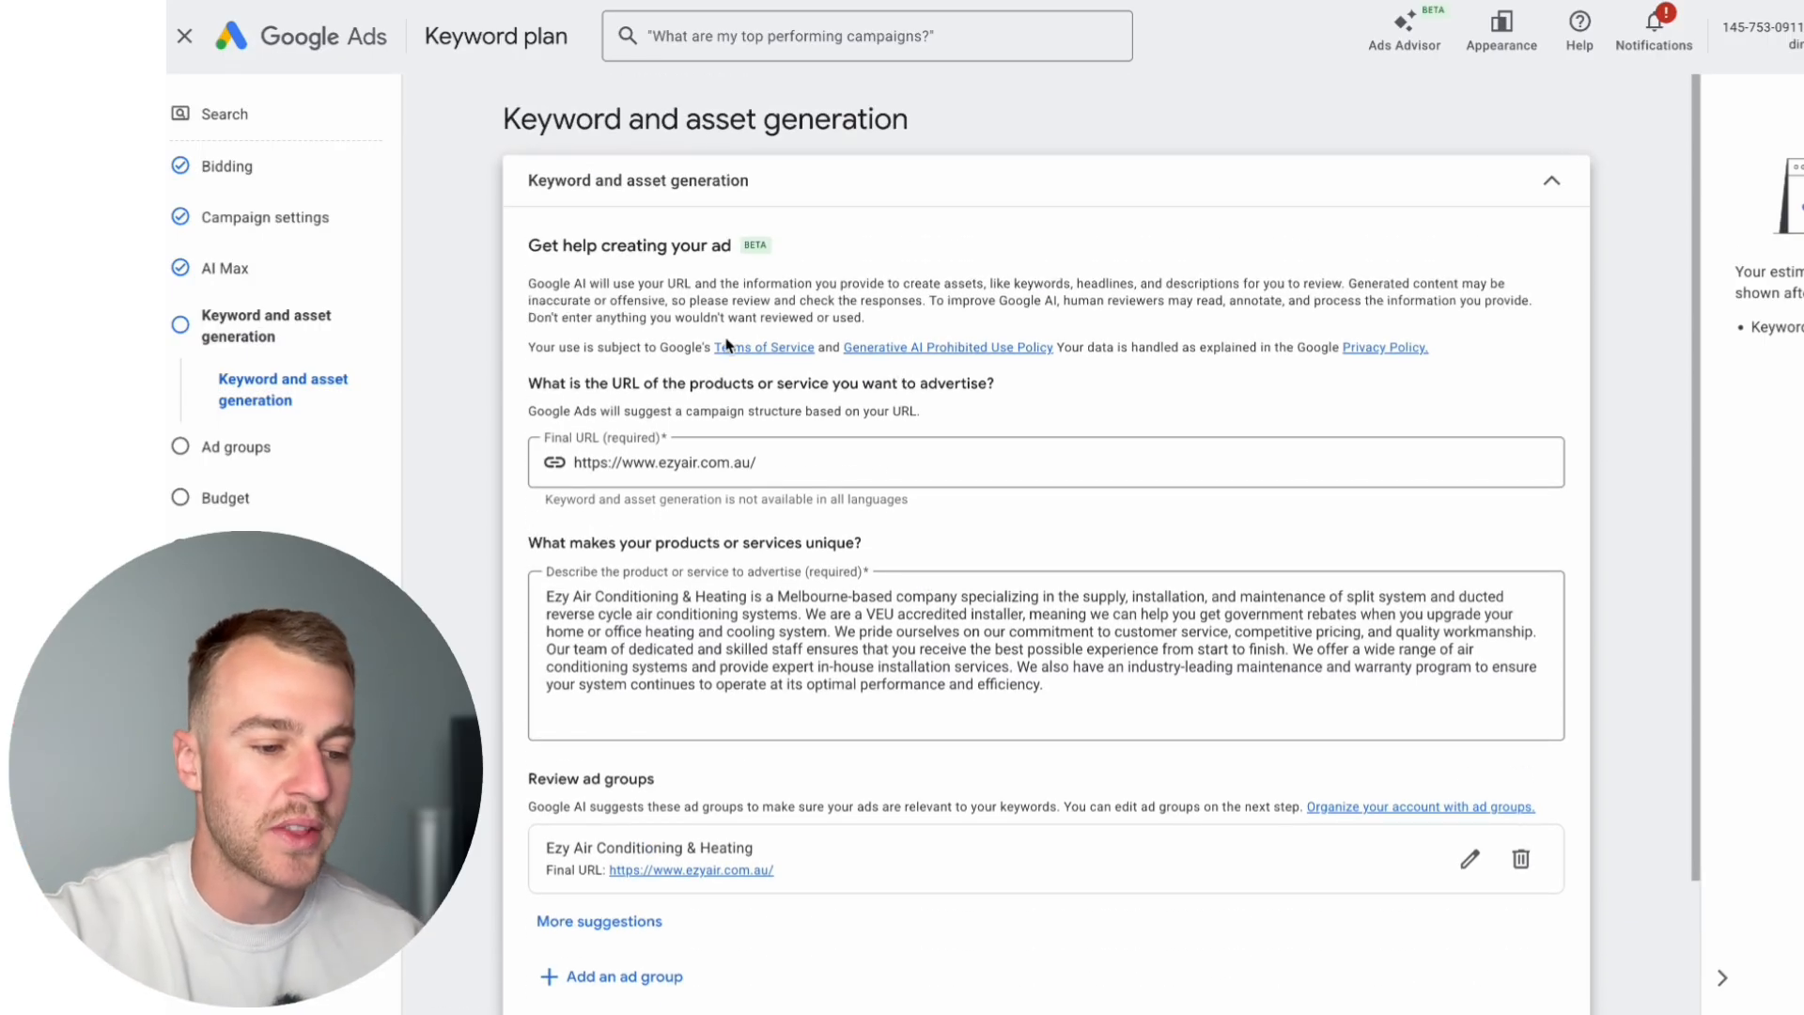
scroll(728, 346, "down", 2)
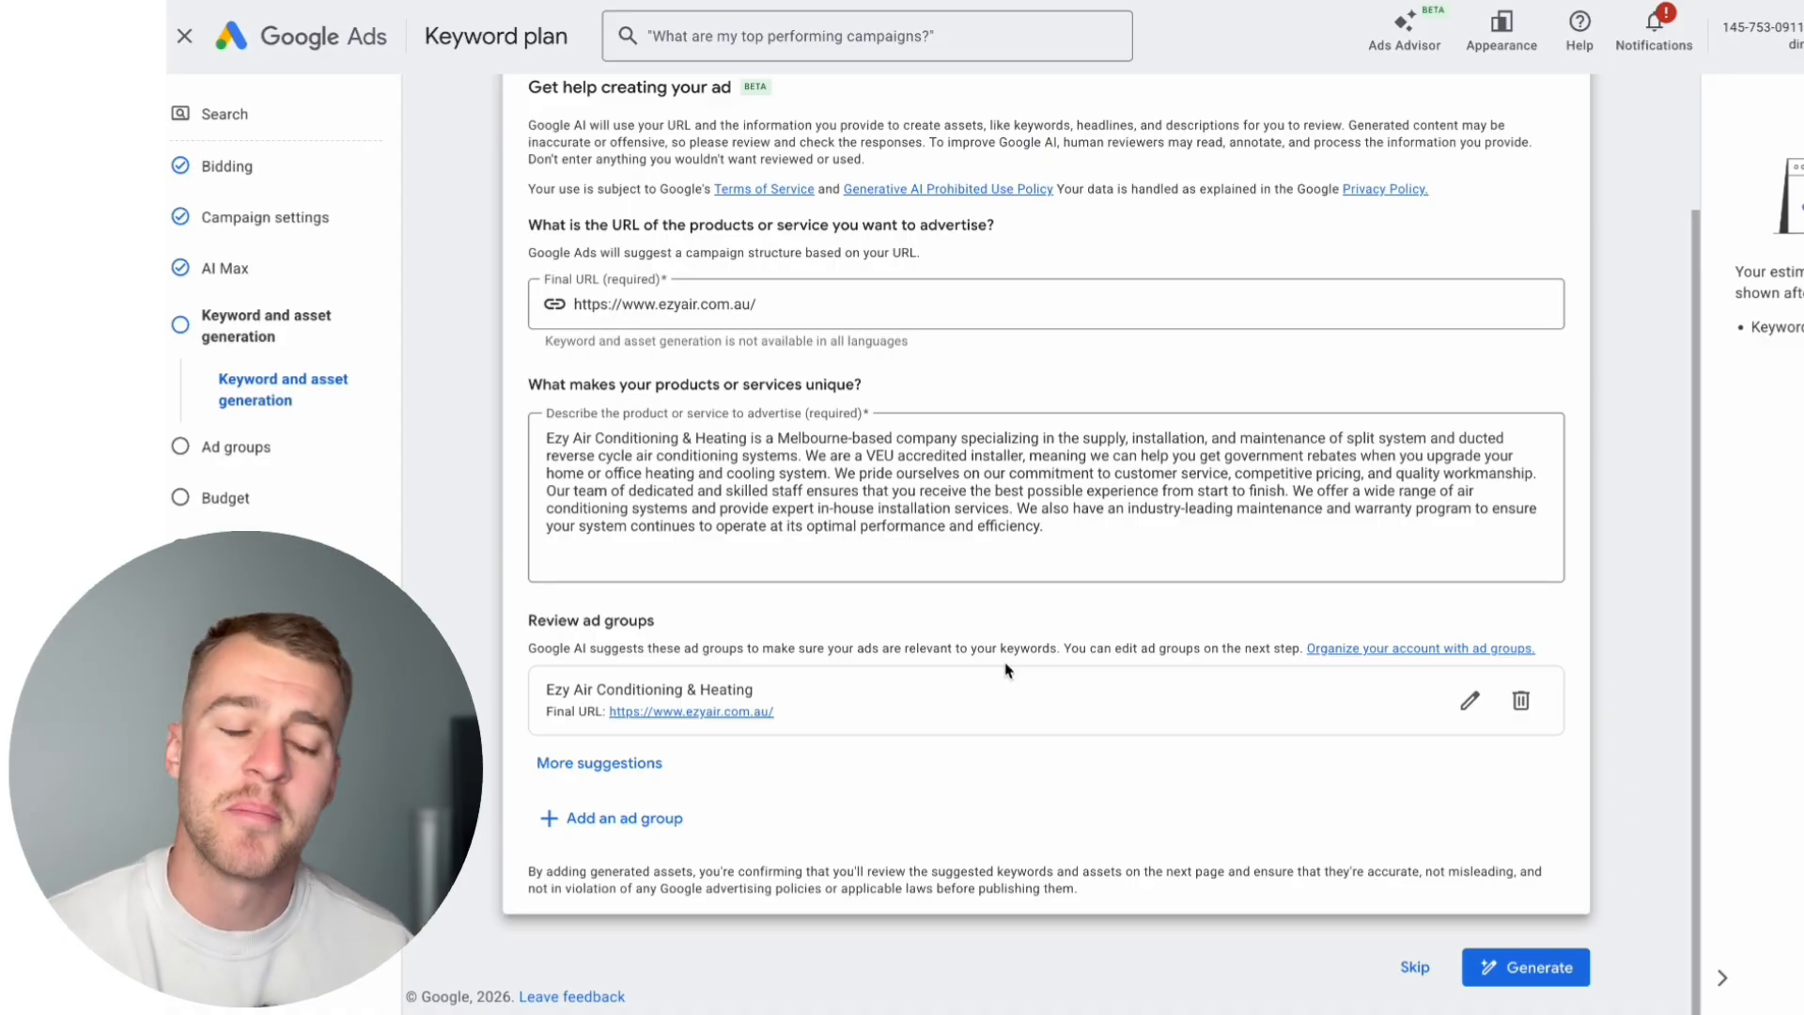
scroll(1005, 669, "up", 2)
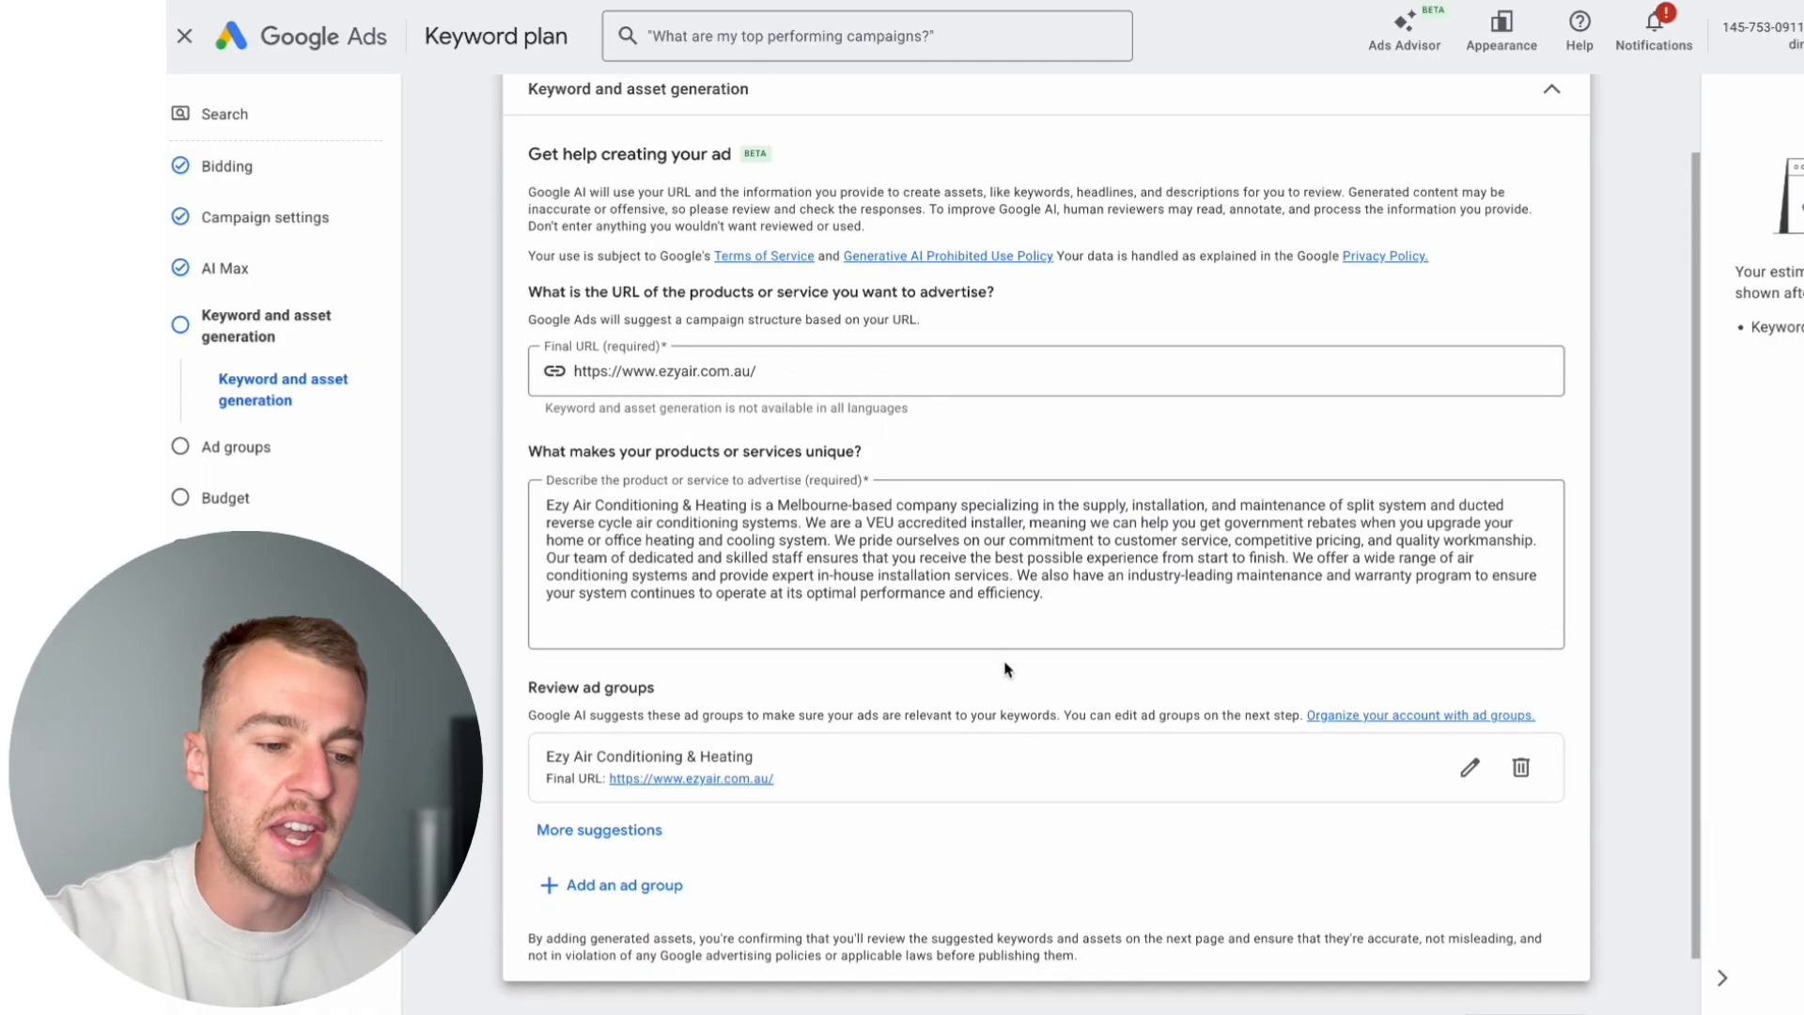
scroll(1005, 663, "down", 1)
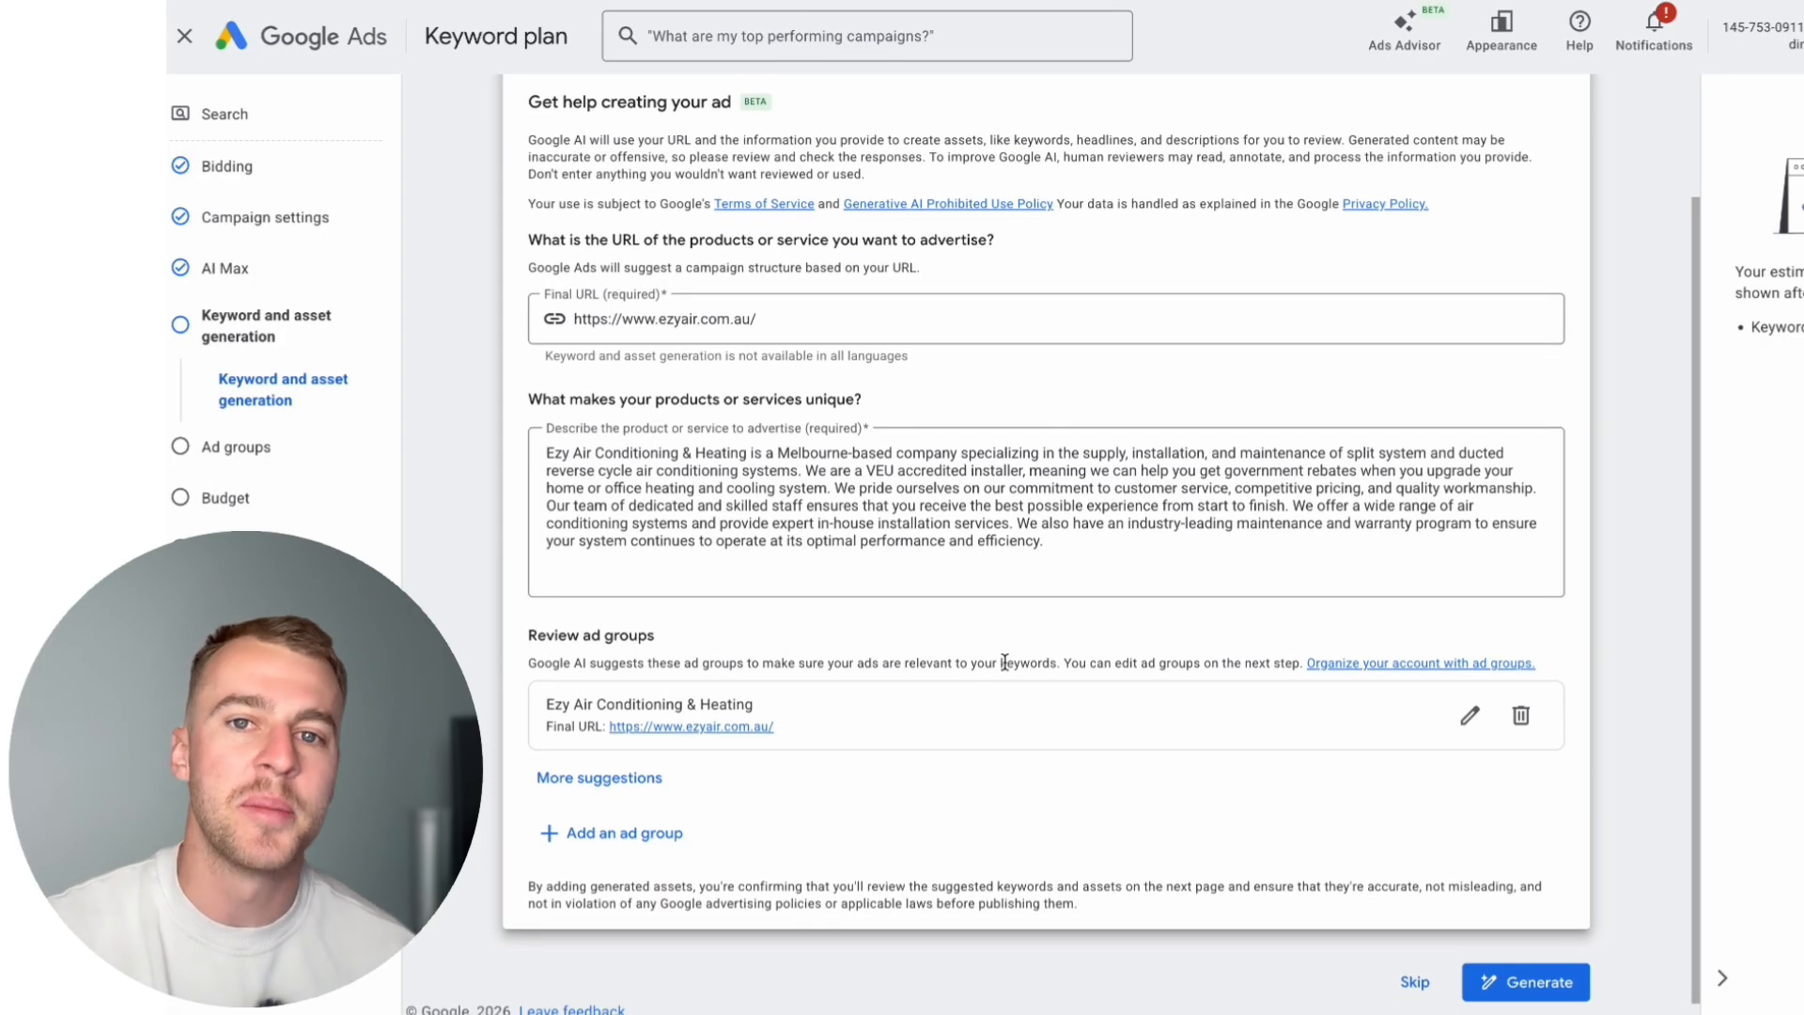
scroll(1005, 663, "down", 1)
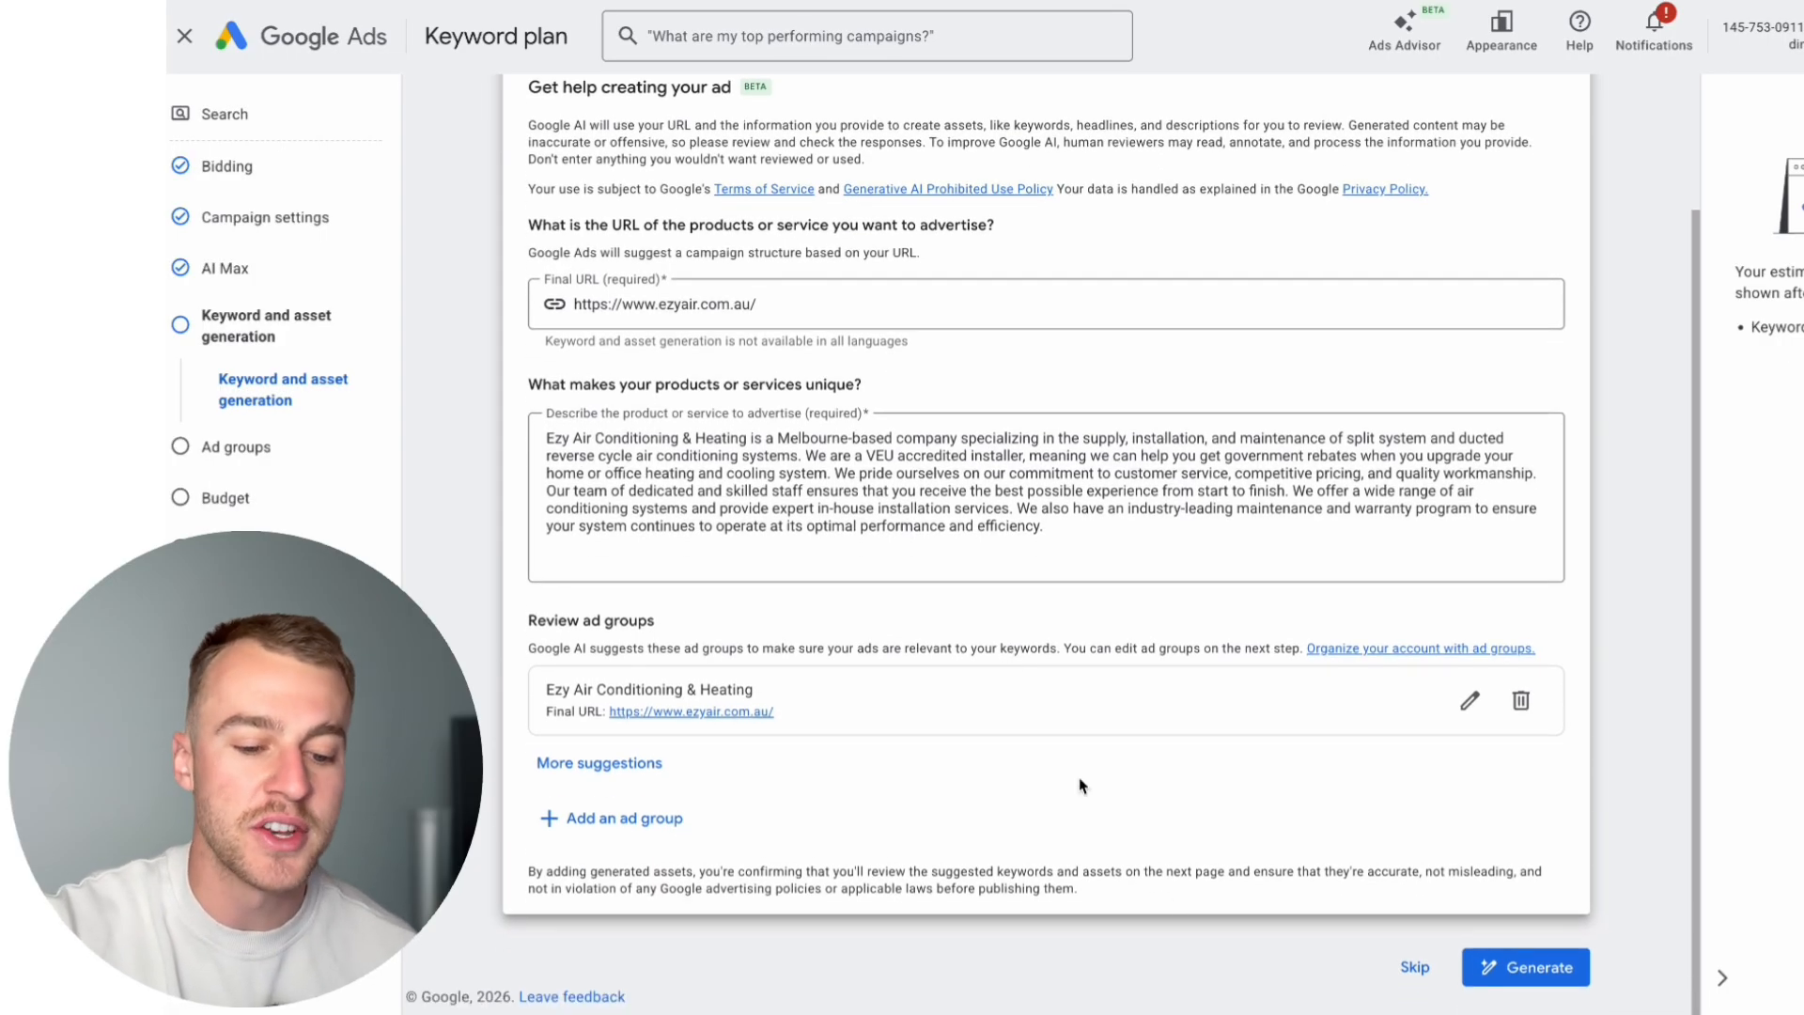
left_click(1406, 978)
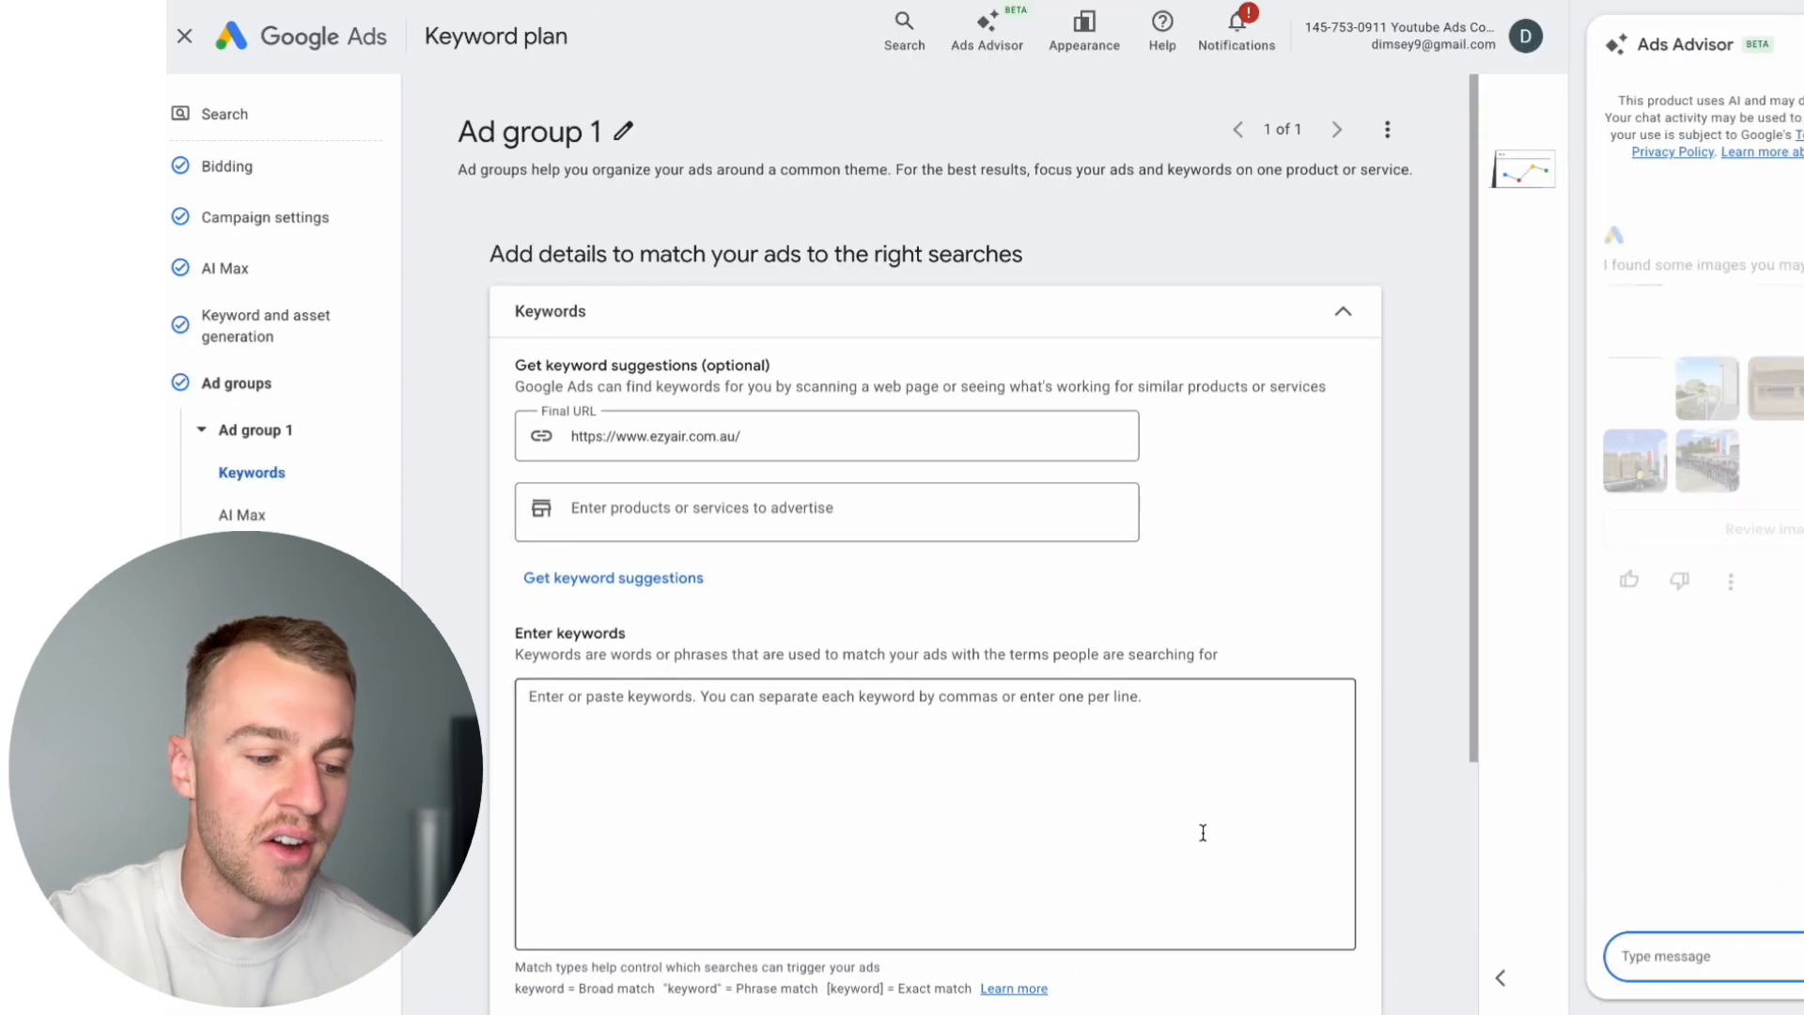
Step: Close the Ads Advisor and paste the researched "near me" air conditioning keyword list into Ad group 1's keywords
left_click(1132, 780)
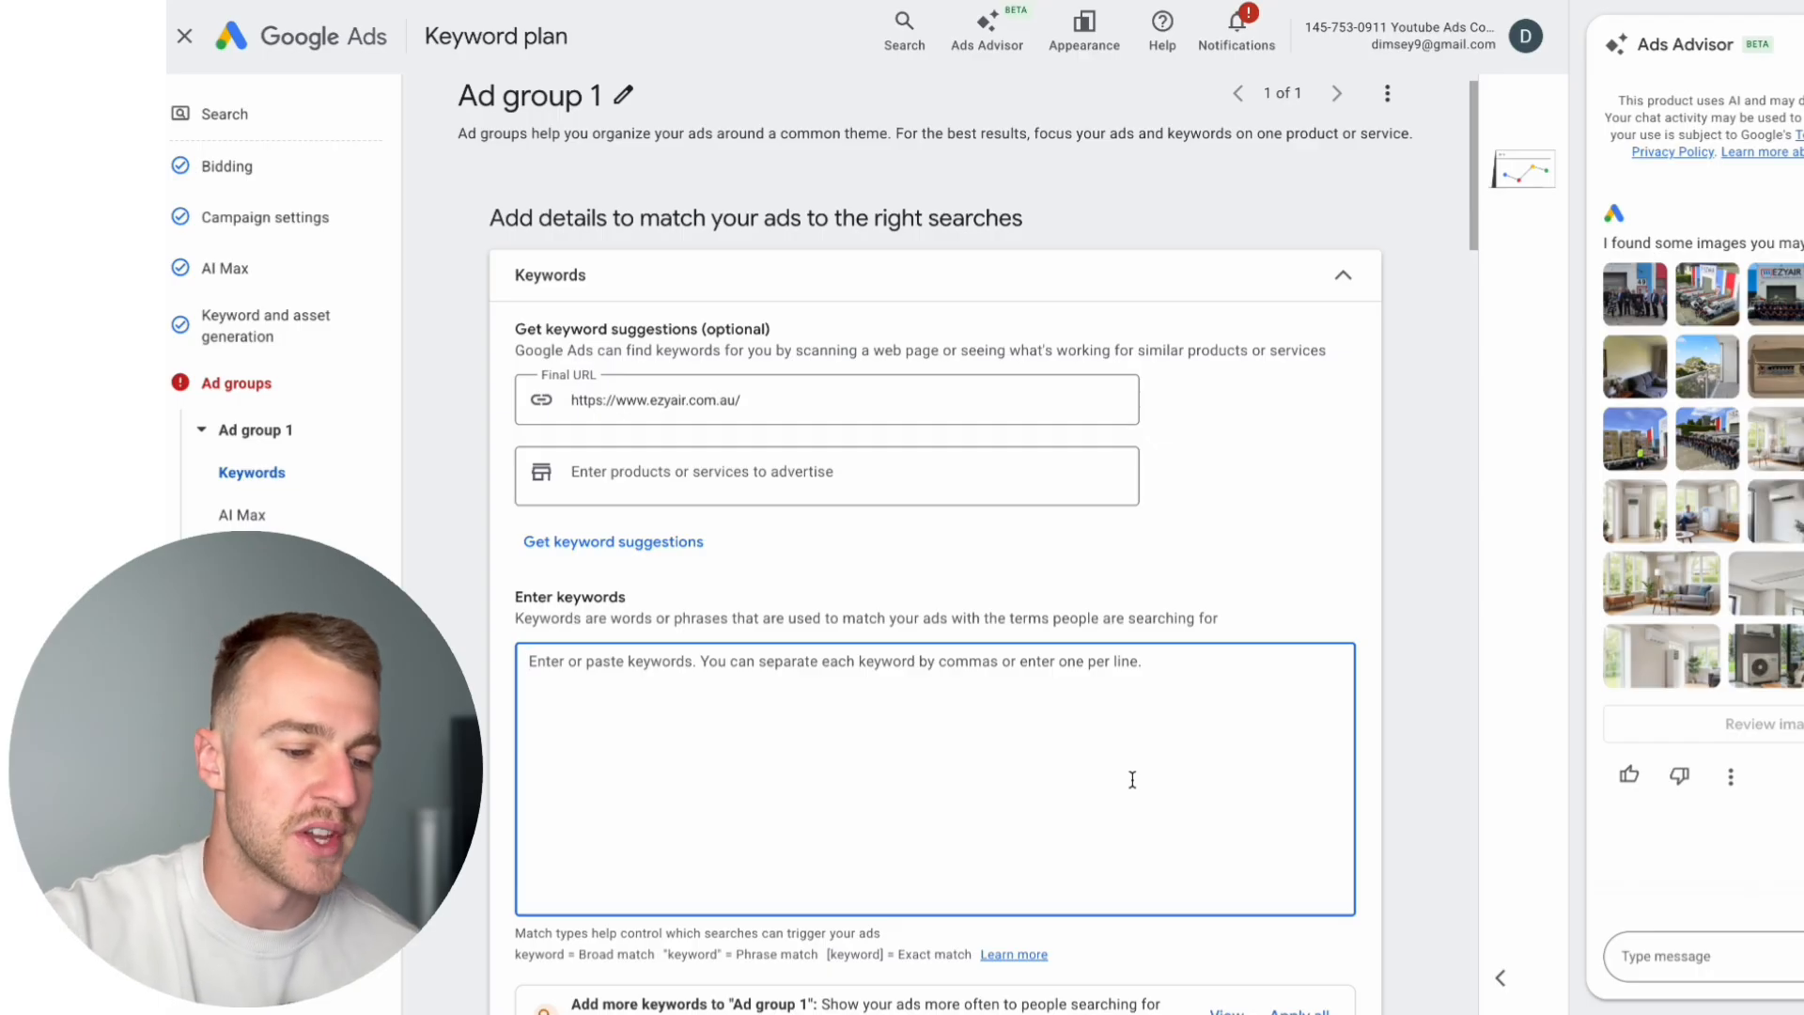
scroll(1132, 780, "down", 1)
scroll(1133, 780, "down", 2)
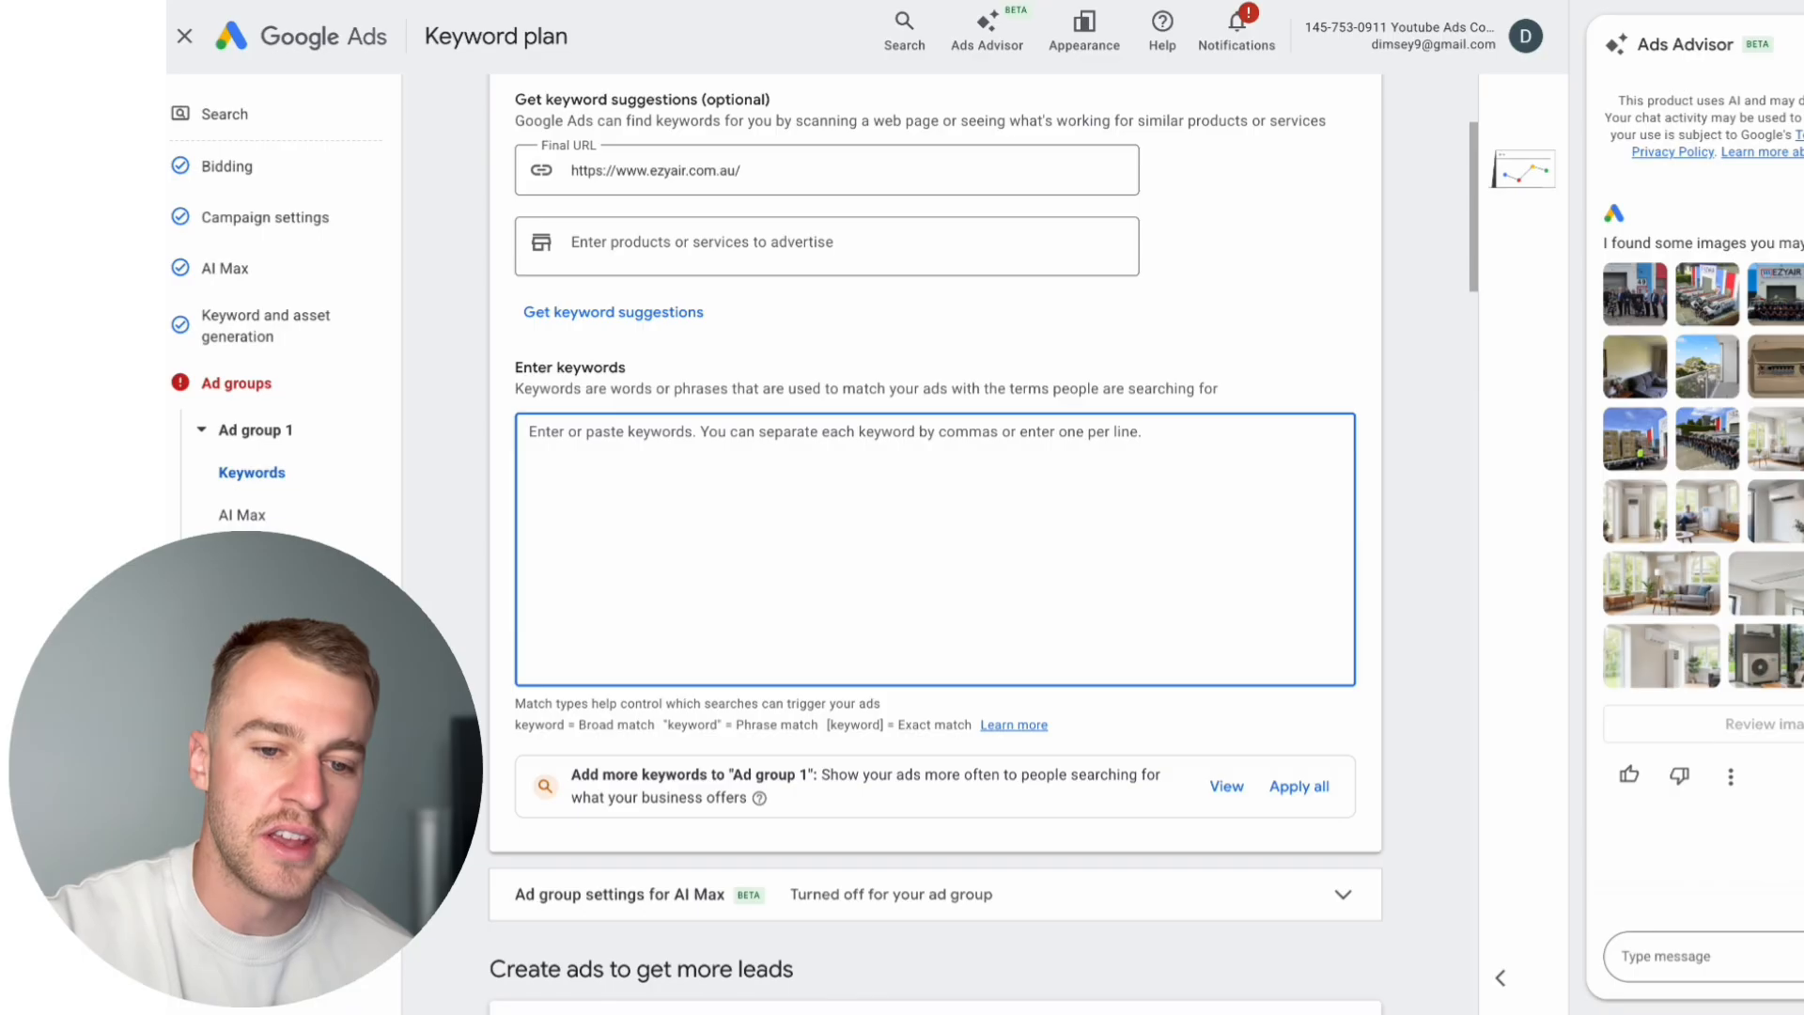
left_click(1803, 44)
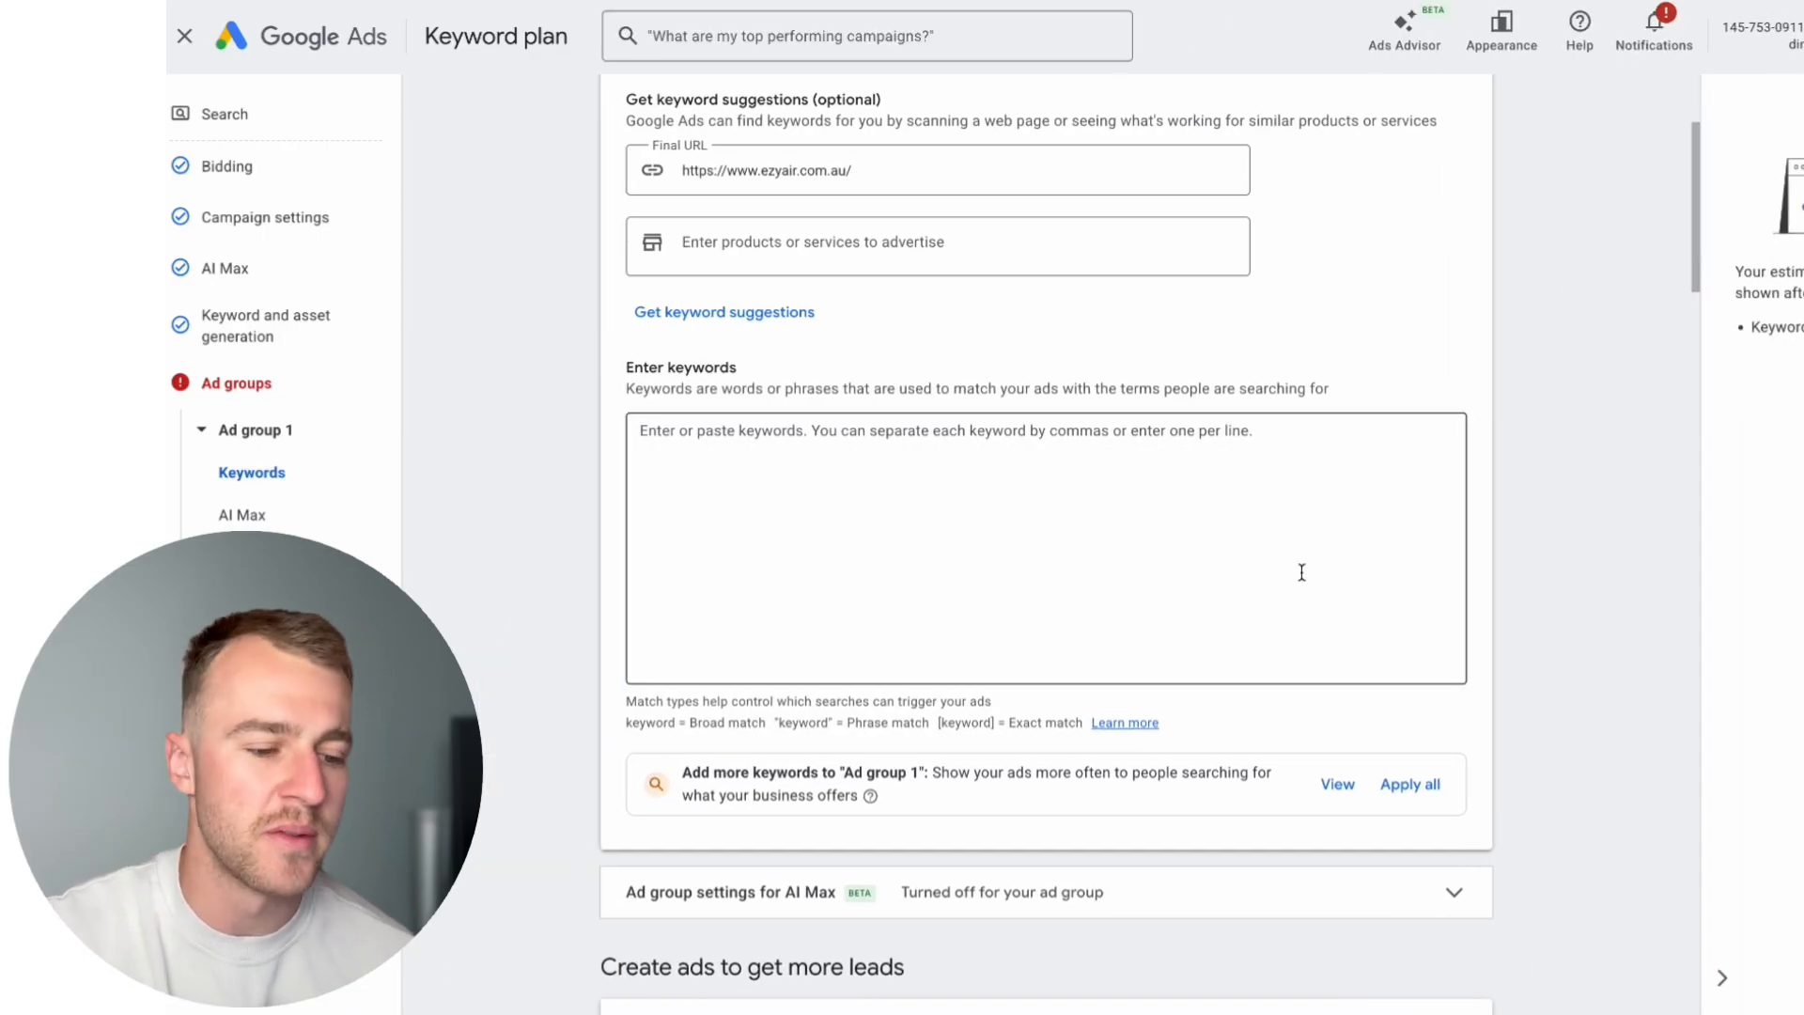
left_click(1162, 562)
scroll(1162, 562, "up", 1)
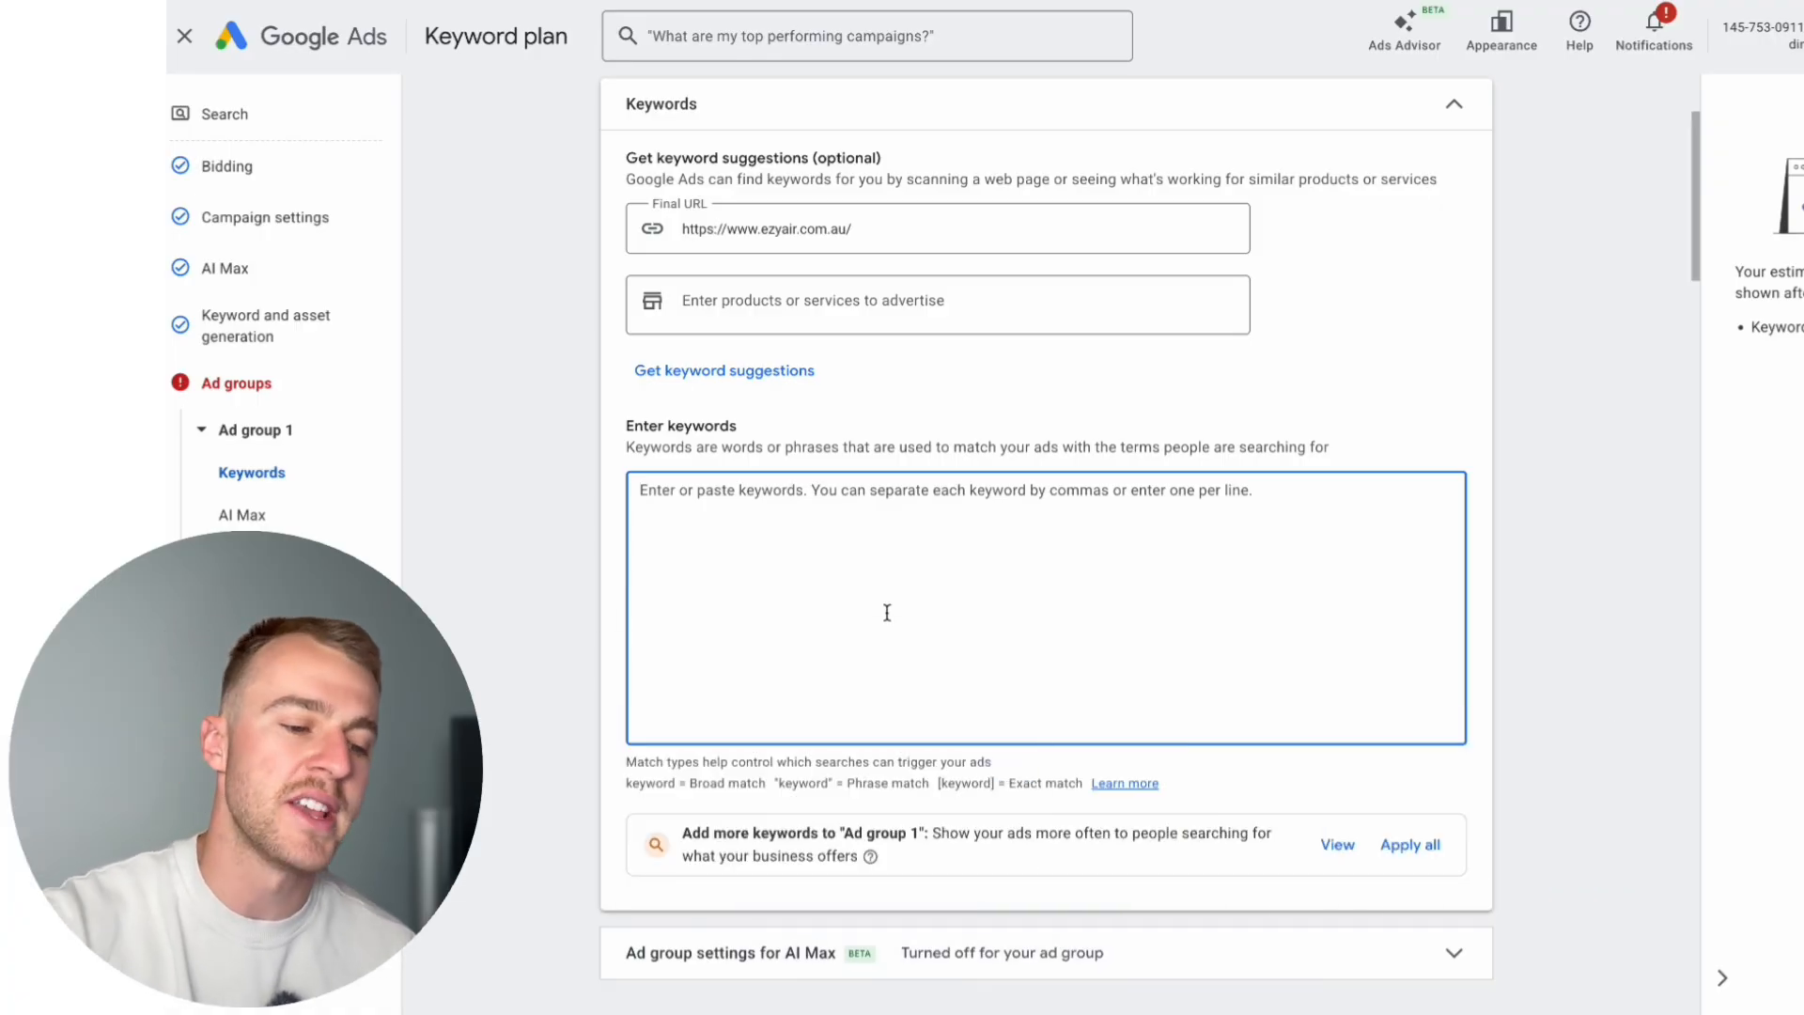
key("ctrl+v")
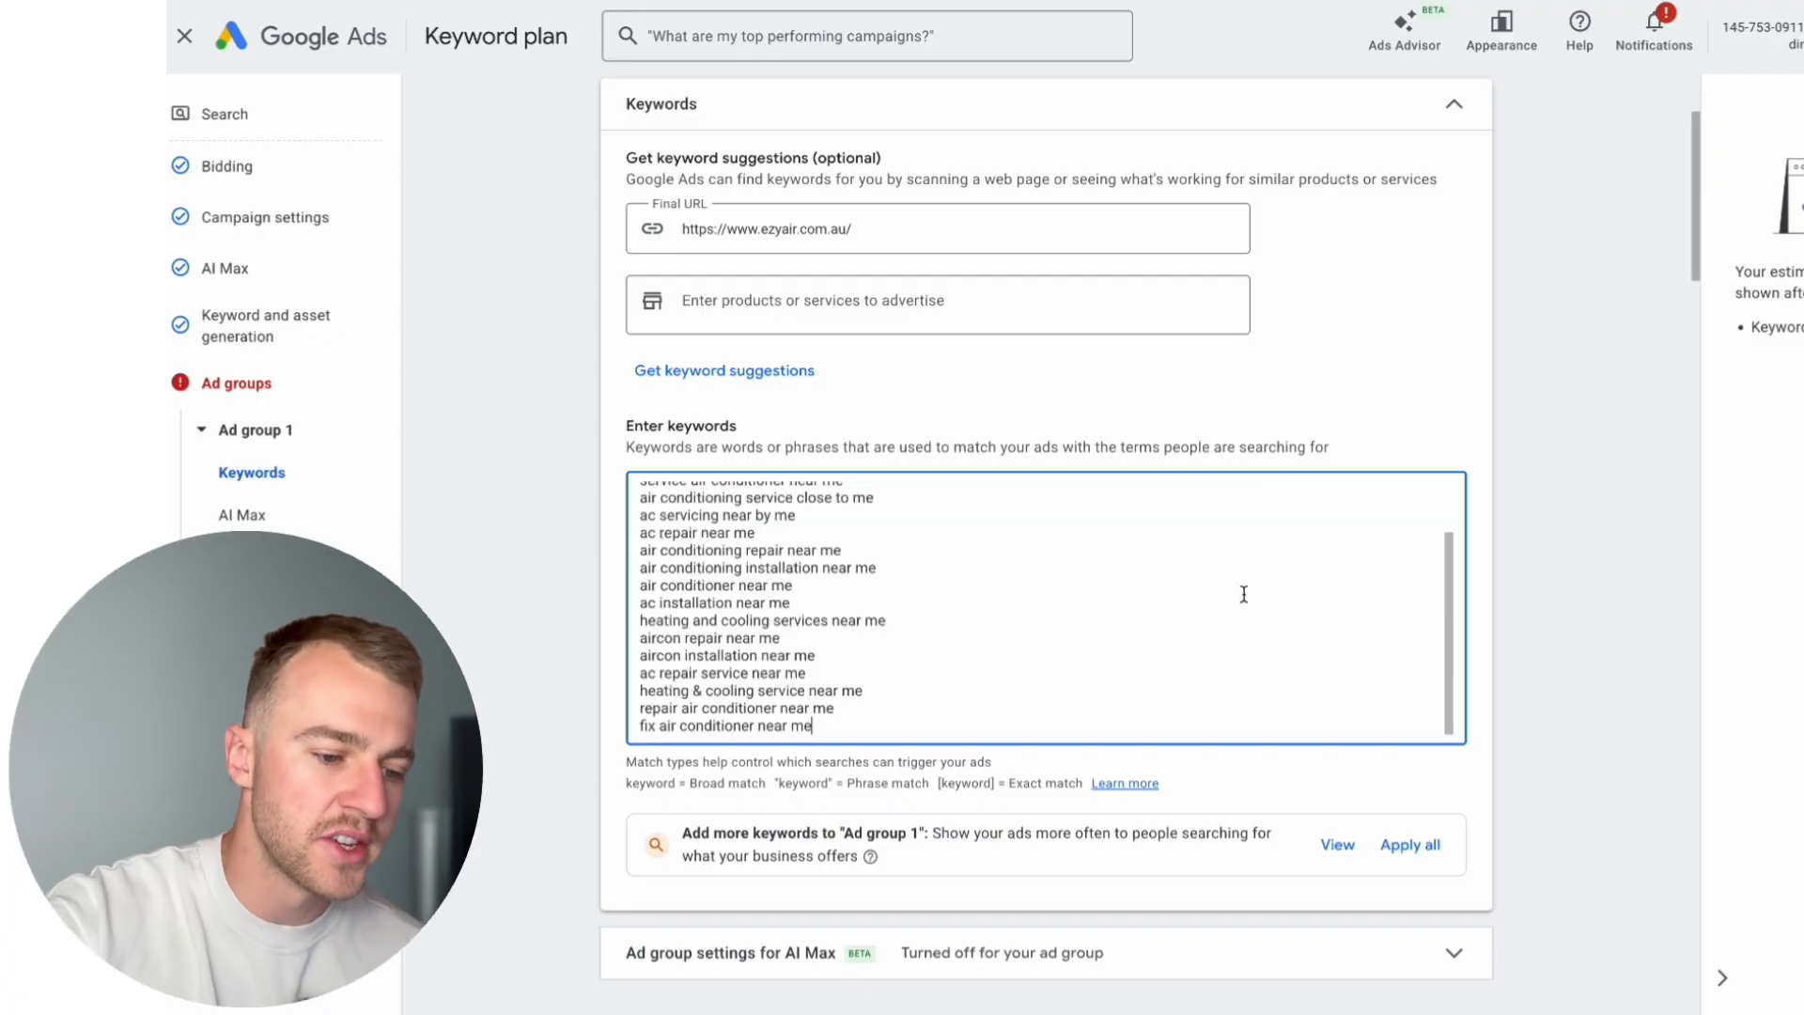
Step: Review the pasted keywords and the notation for broad, phrase and exact match beneath them
scroll(924, 731, "down", 1)
scroll(935, 649, "up", 1)
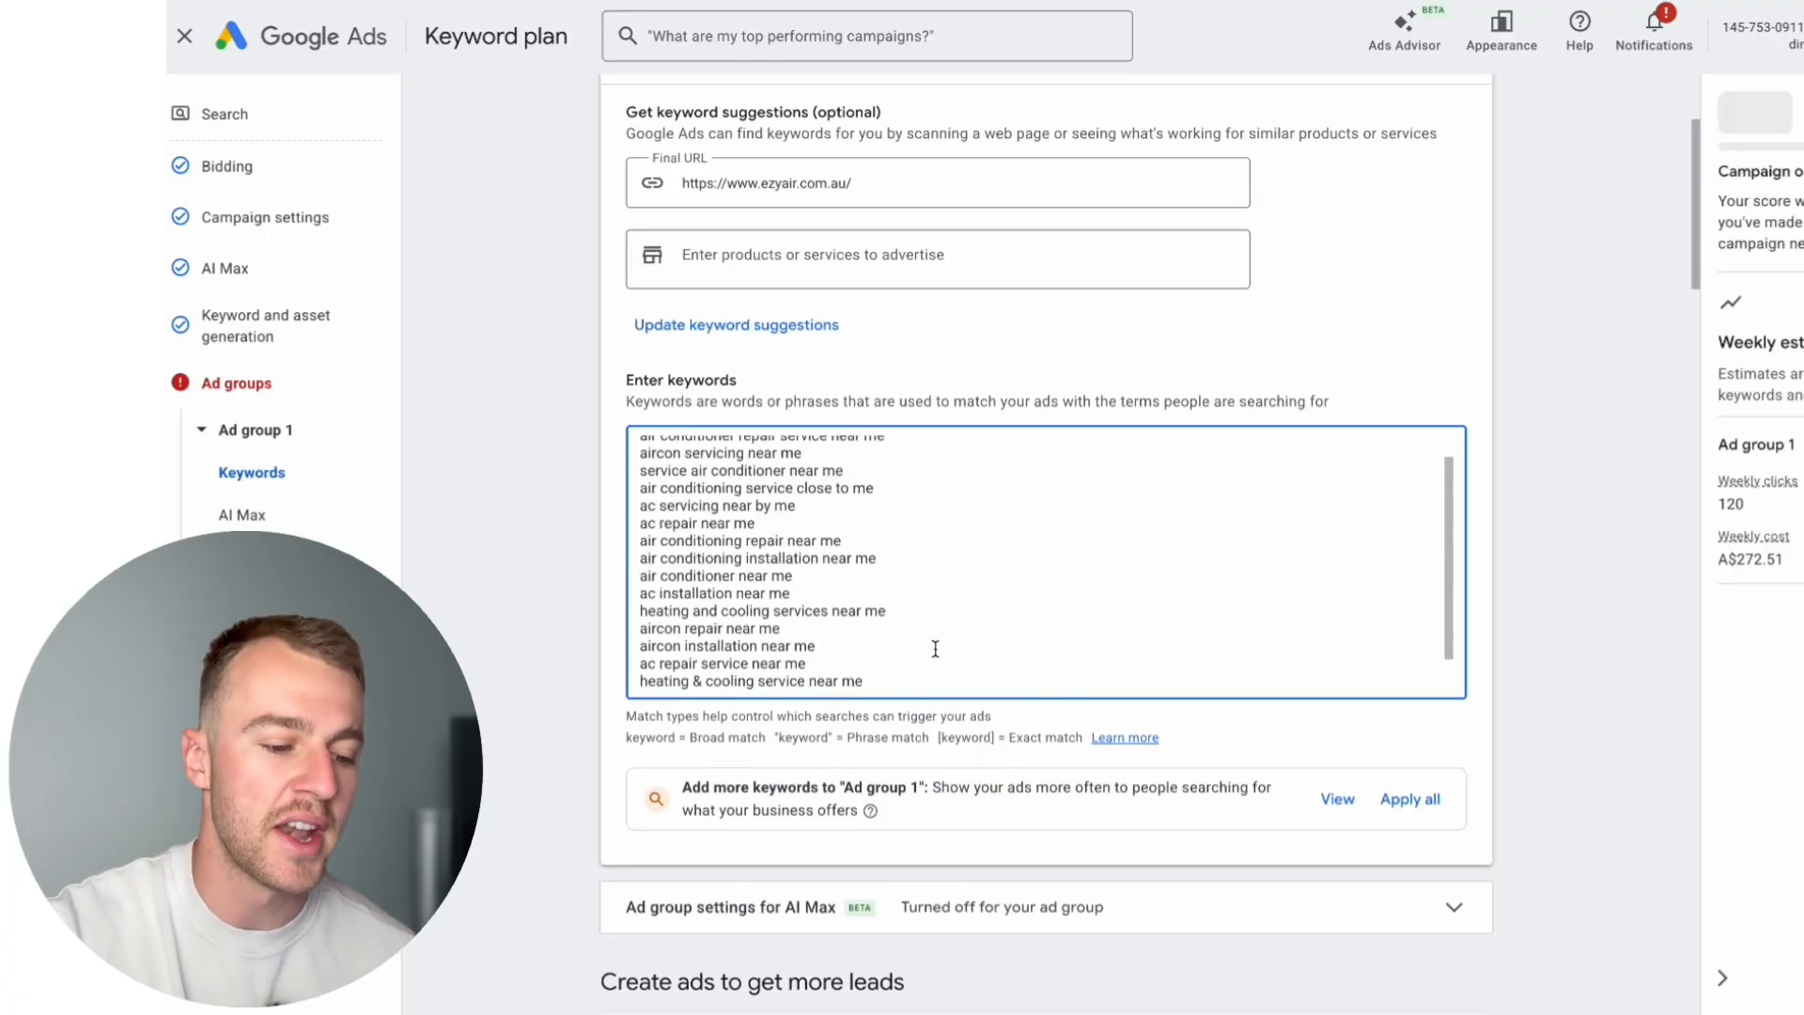
scroll(935, 649, "down", 2)
left_click_drag(639, 668, 910, 665)
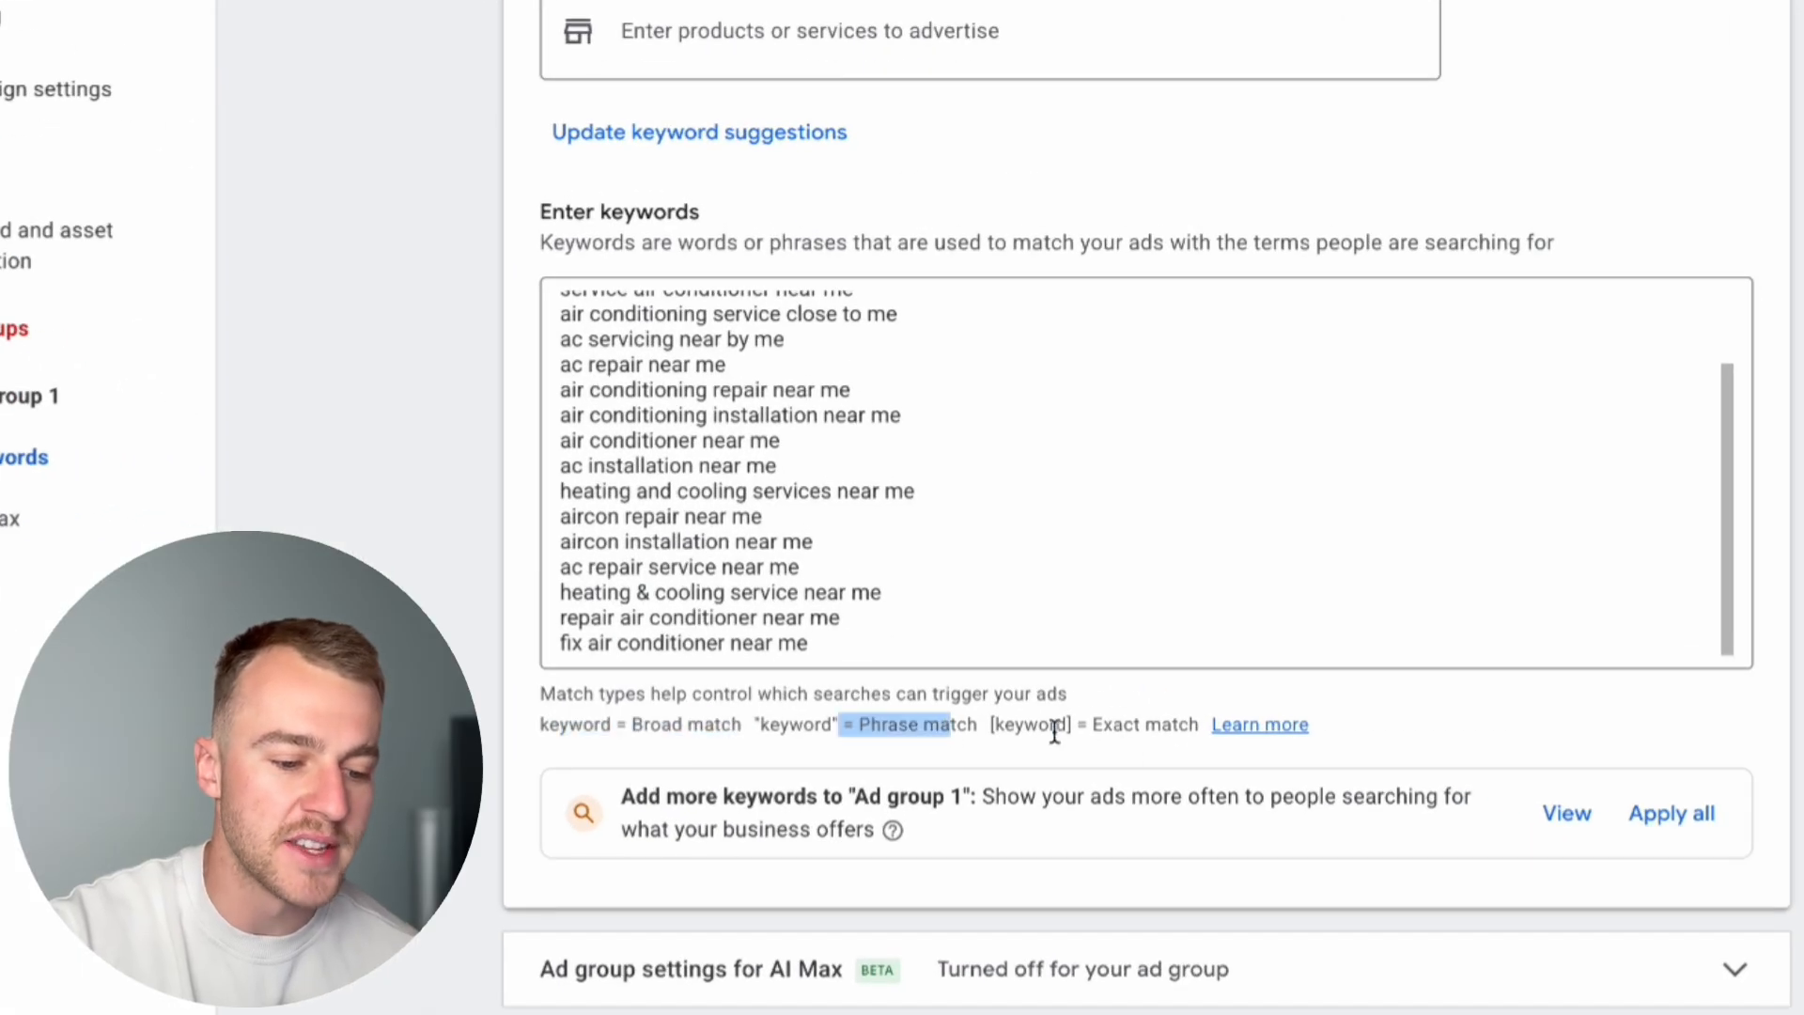
left_click_drag(1054, 732, 1176, 724)
left_click(1433, 714)
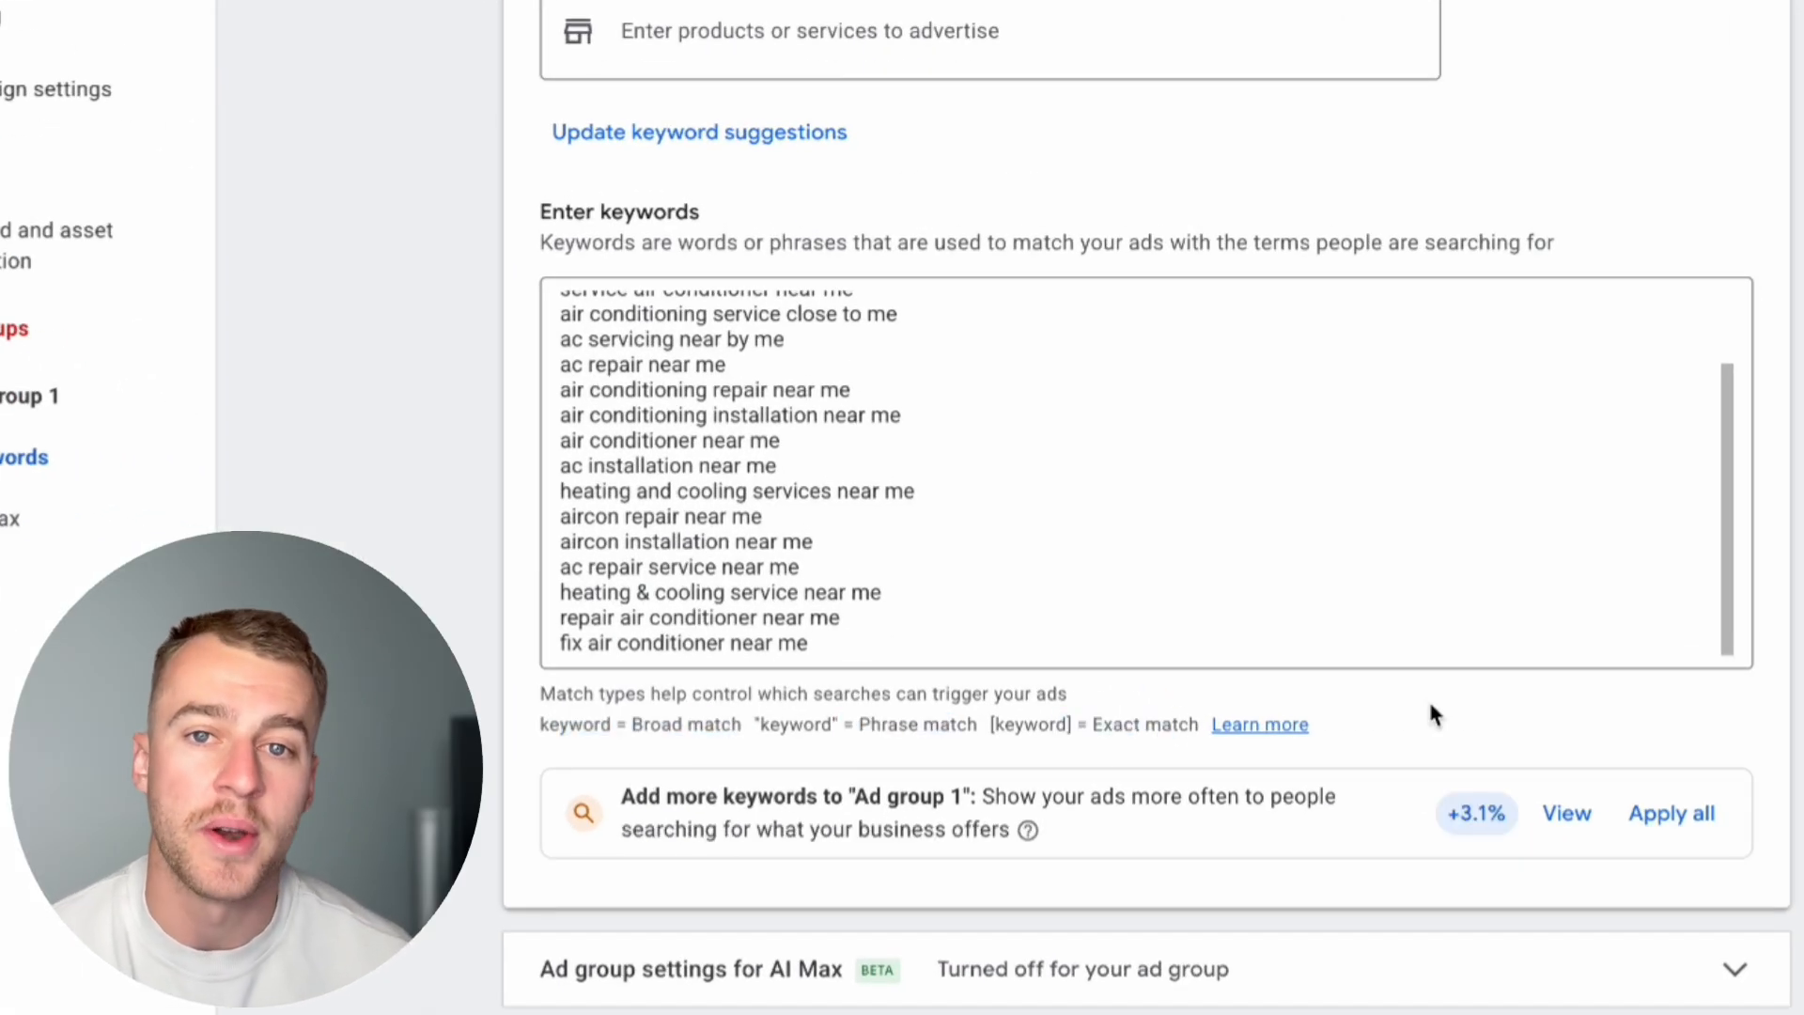
scroll(1027, 608, "up", 2)
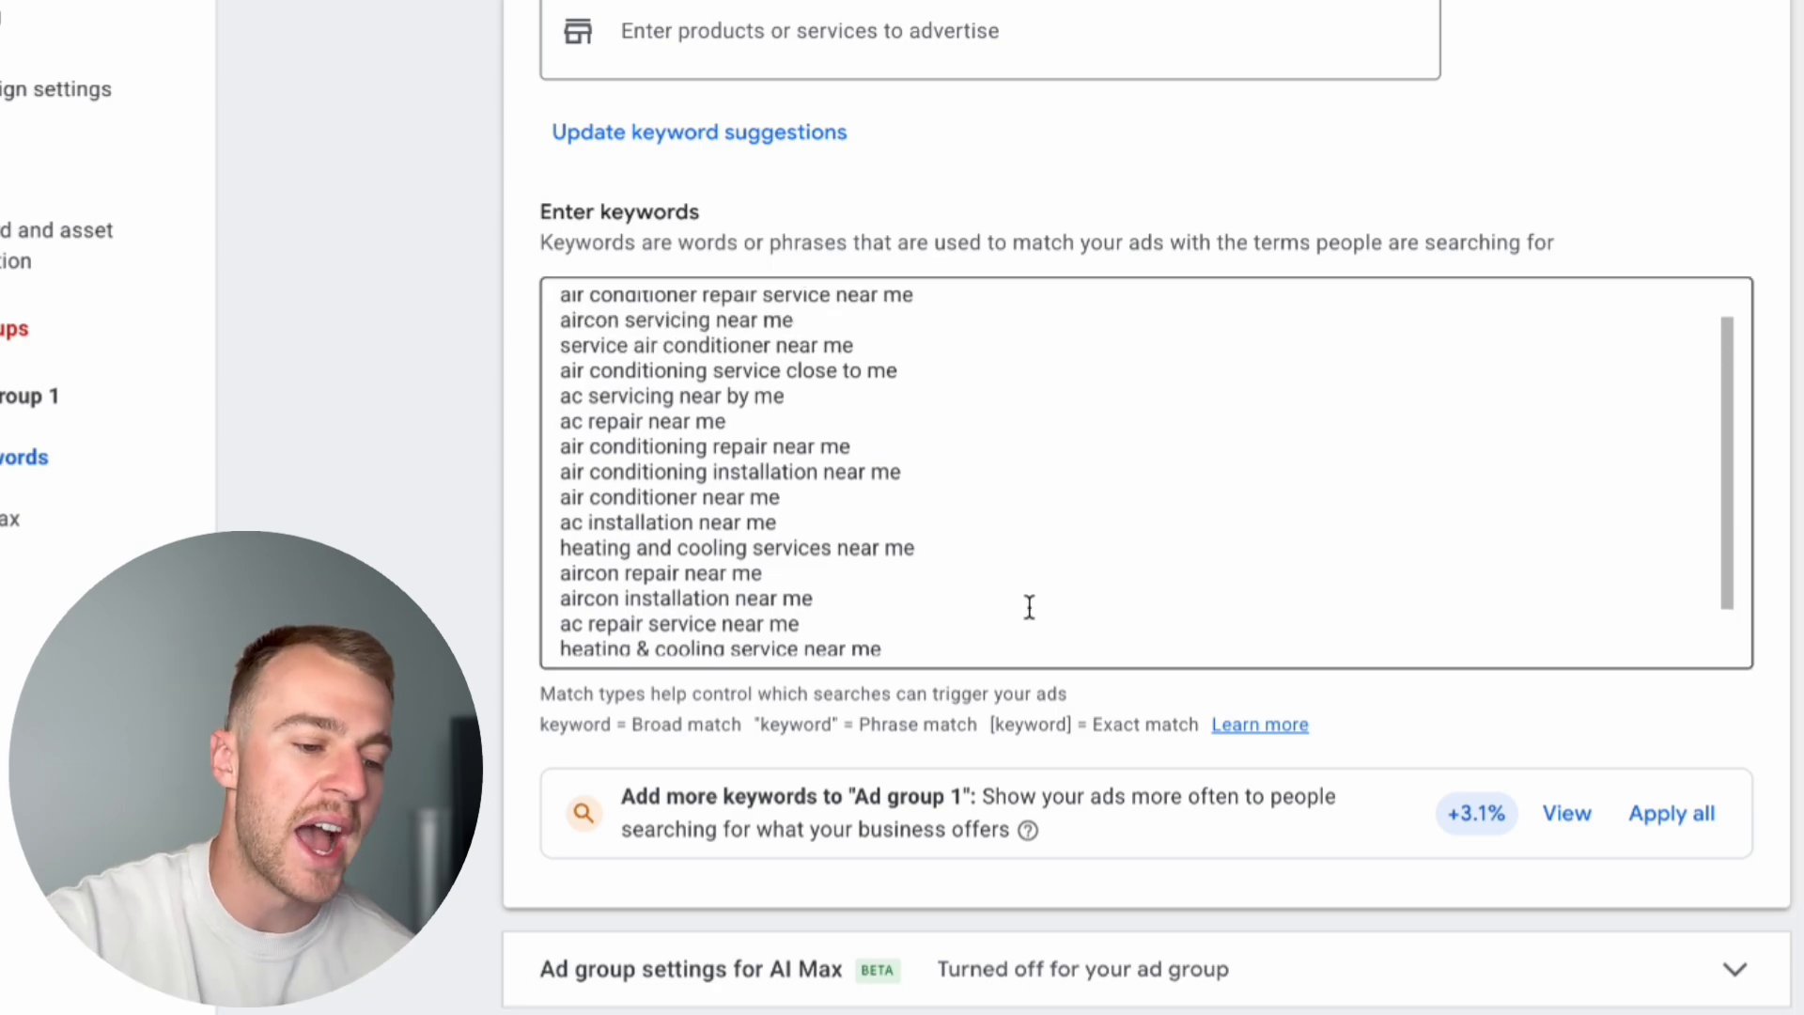
scroll(1027, 608, "down", 2)
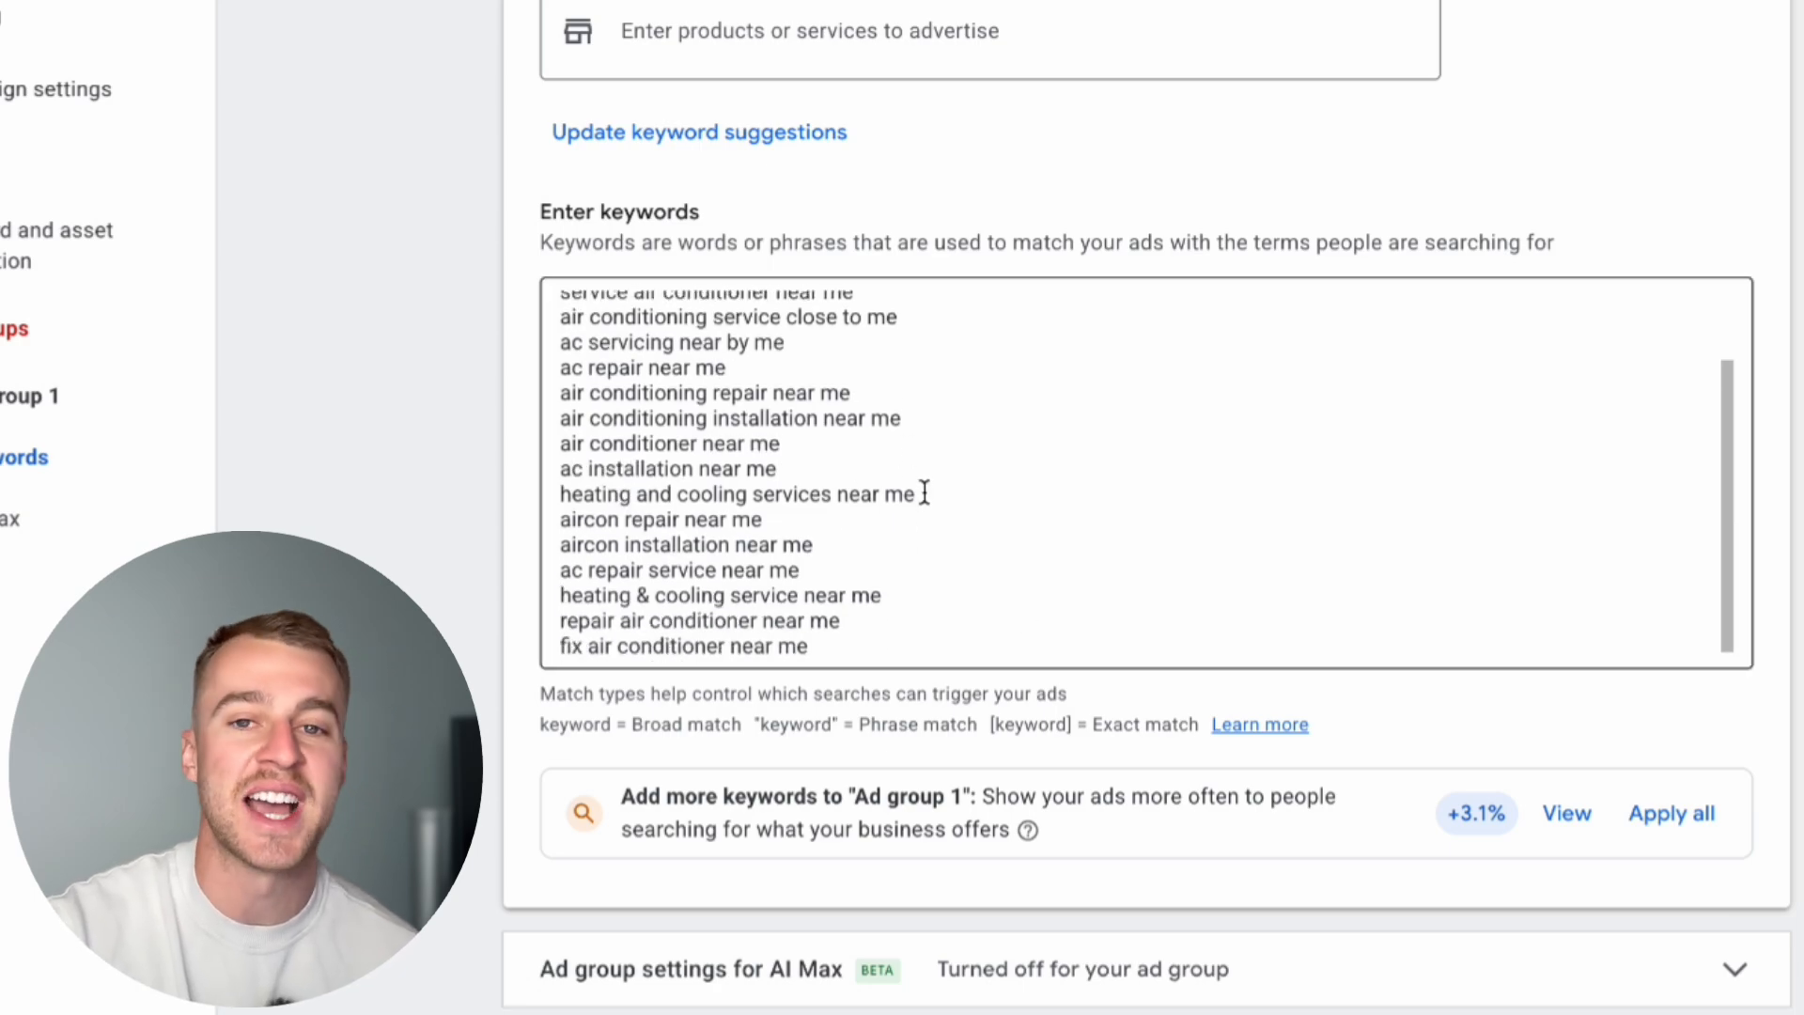
mouse_move(759, 738)
left_mouse_down()
mouse_move(685, 738)
mouse_move(739, 741)
left_mouse_up()
left_click(669, 732)
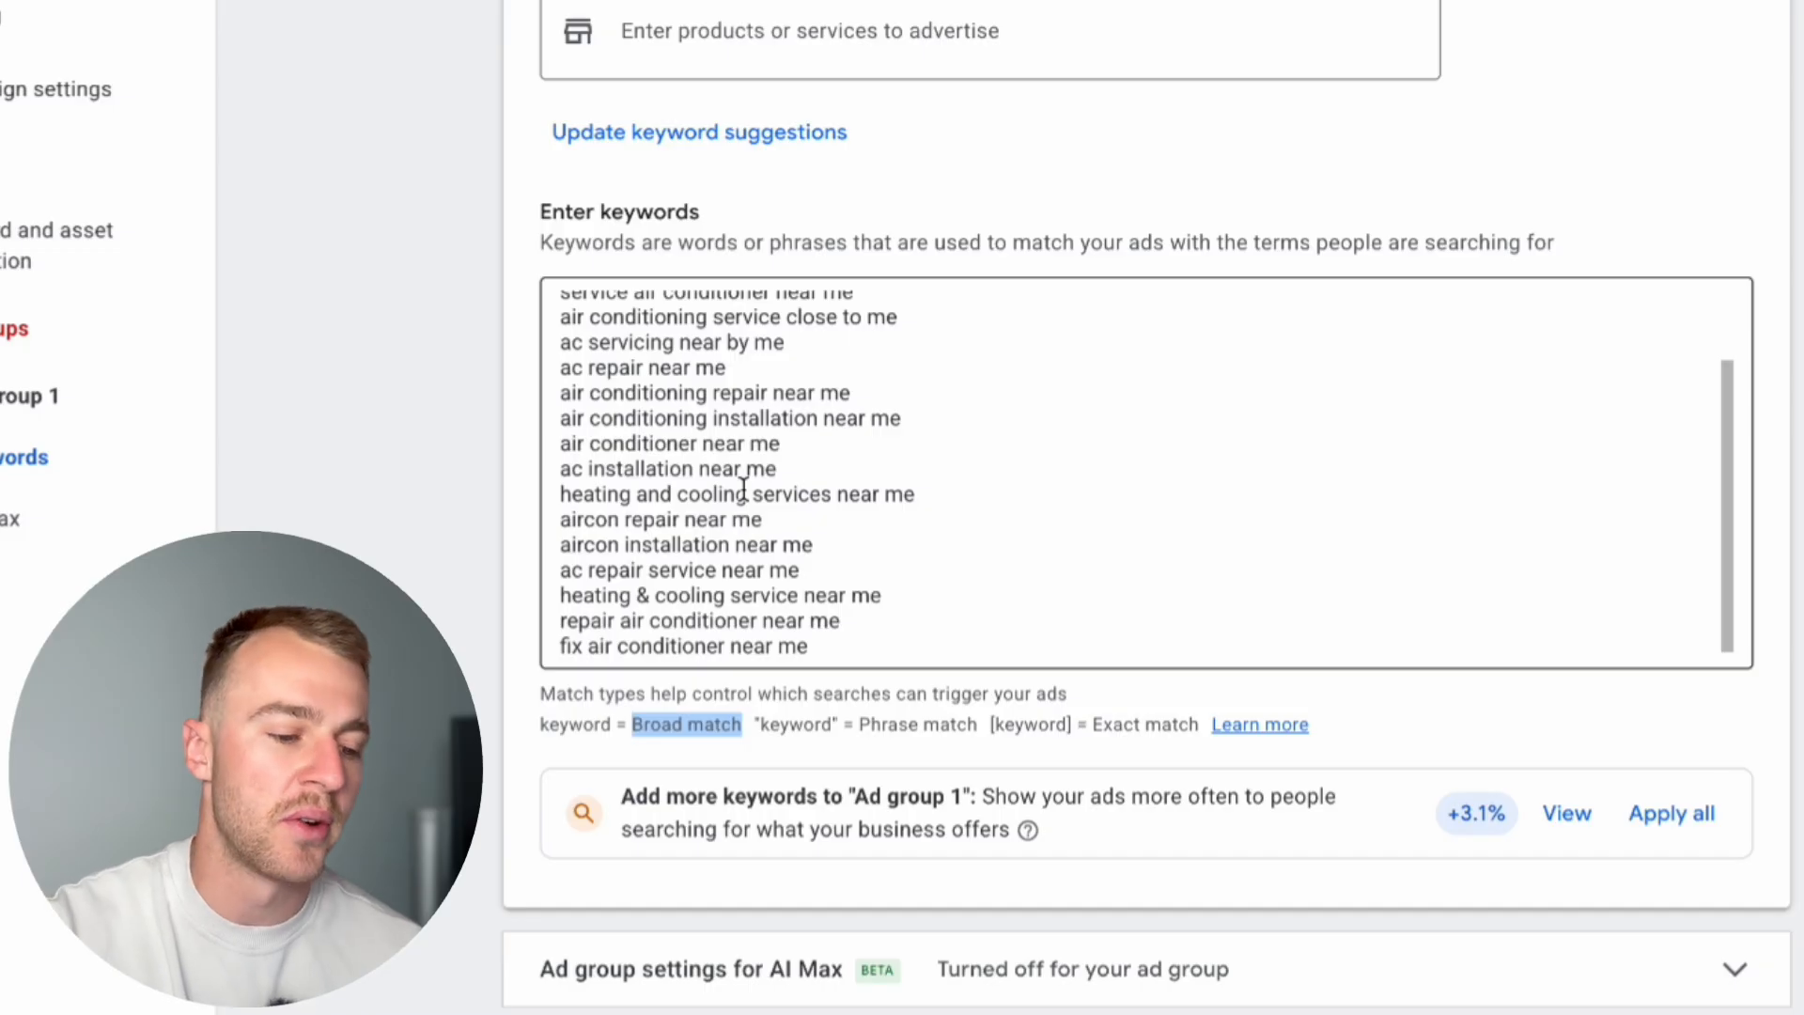
left_click_drag(1088, 724, 1189, 729)
left_click_drag(854, 729, 980, 725)
Step: Make the first keyword exact match by enclosing it in square brackets: [air conditioner service near me]
left_click(927, 596)
scroll(925, 590, "down", 1)
scroll(928, 598, "up", 3)
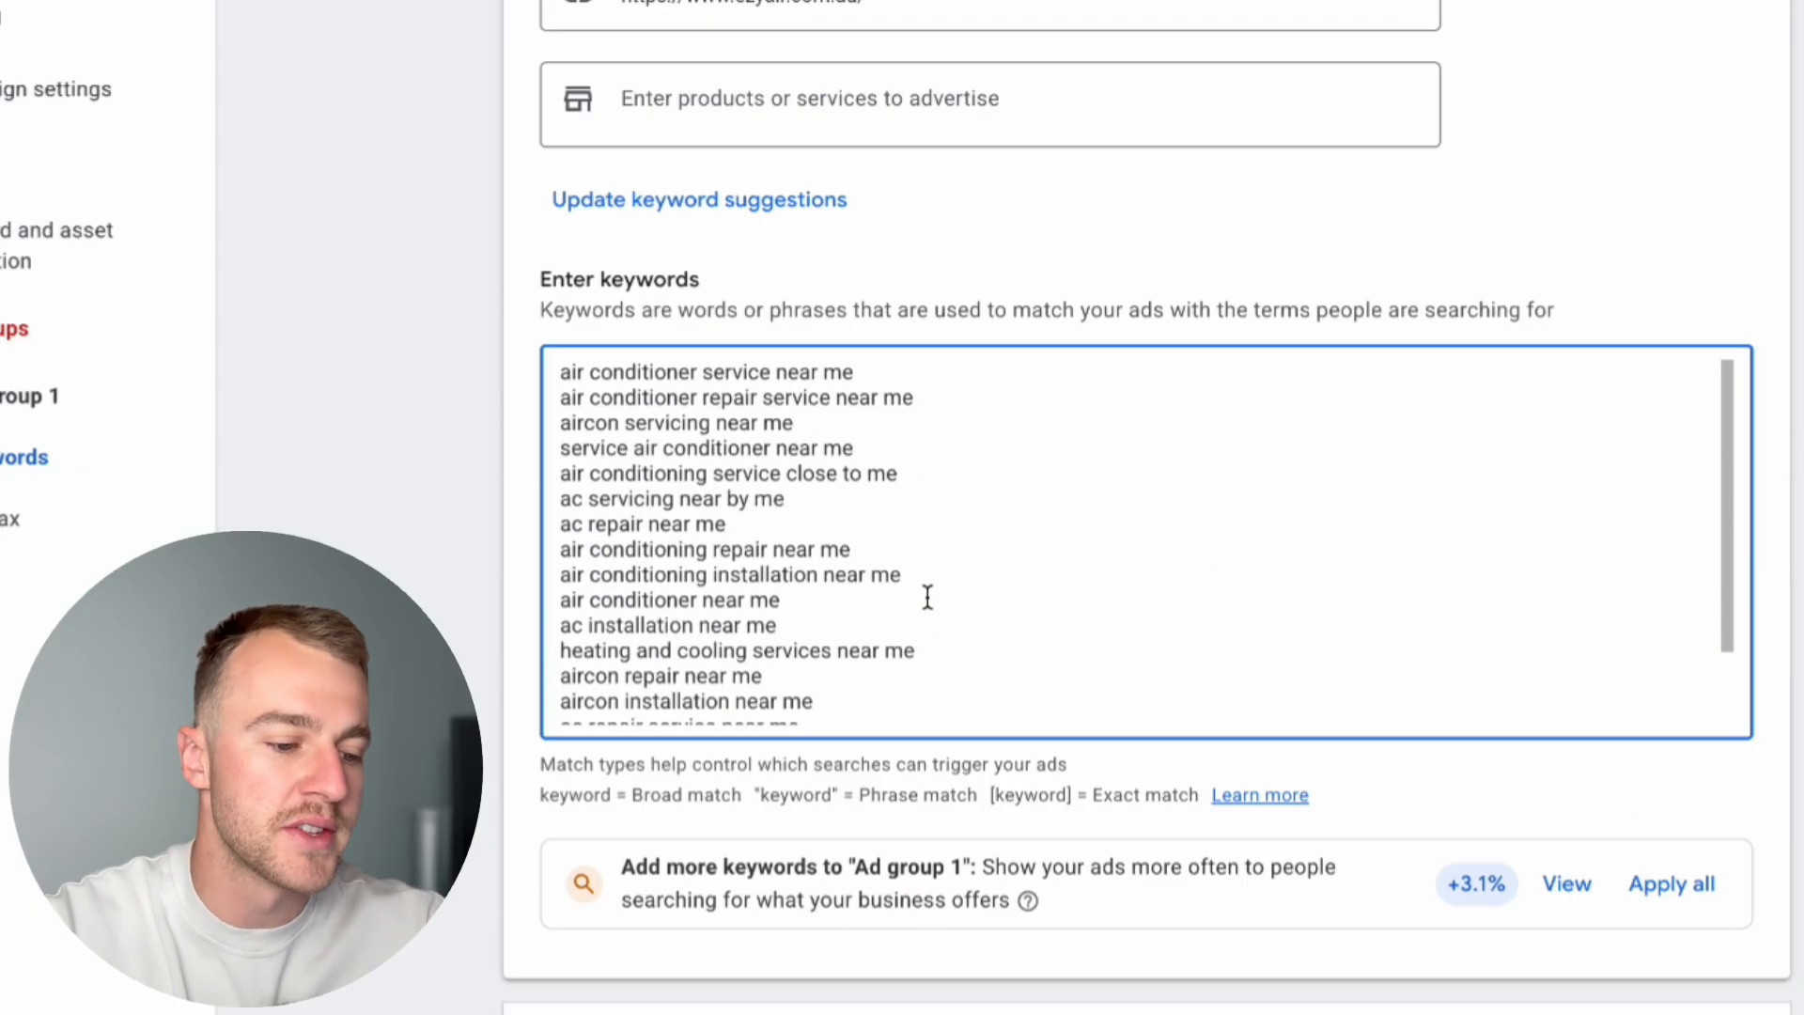
scroll(922, 612, "up", 2)
scroll(919, 617, "down", 1)
scroll(895, 592, "up", 2)
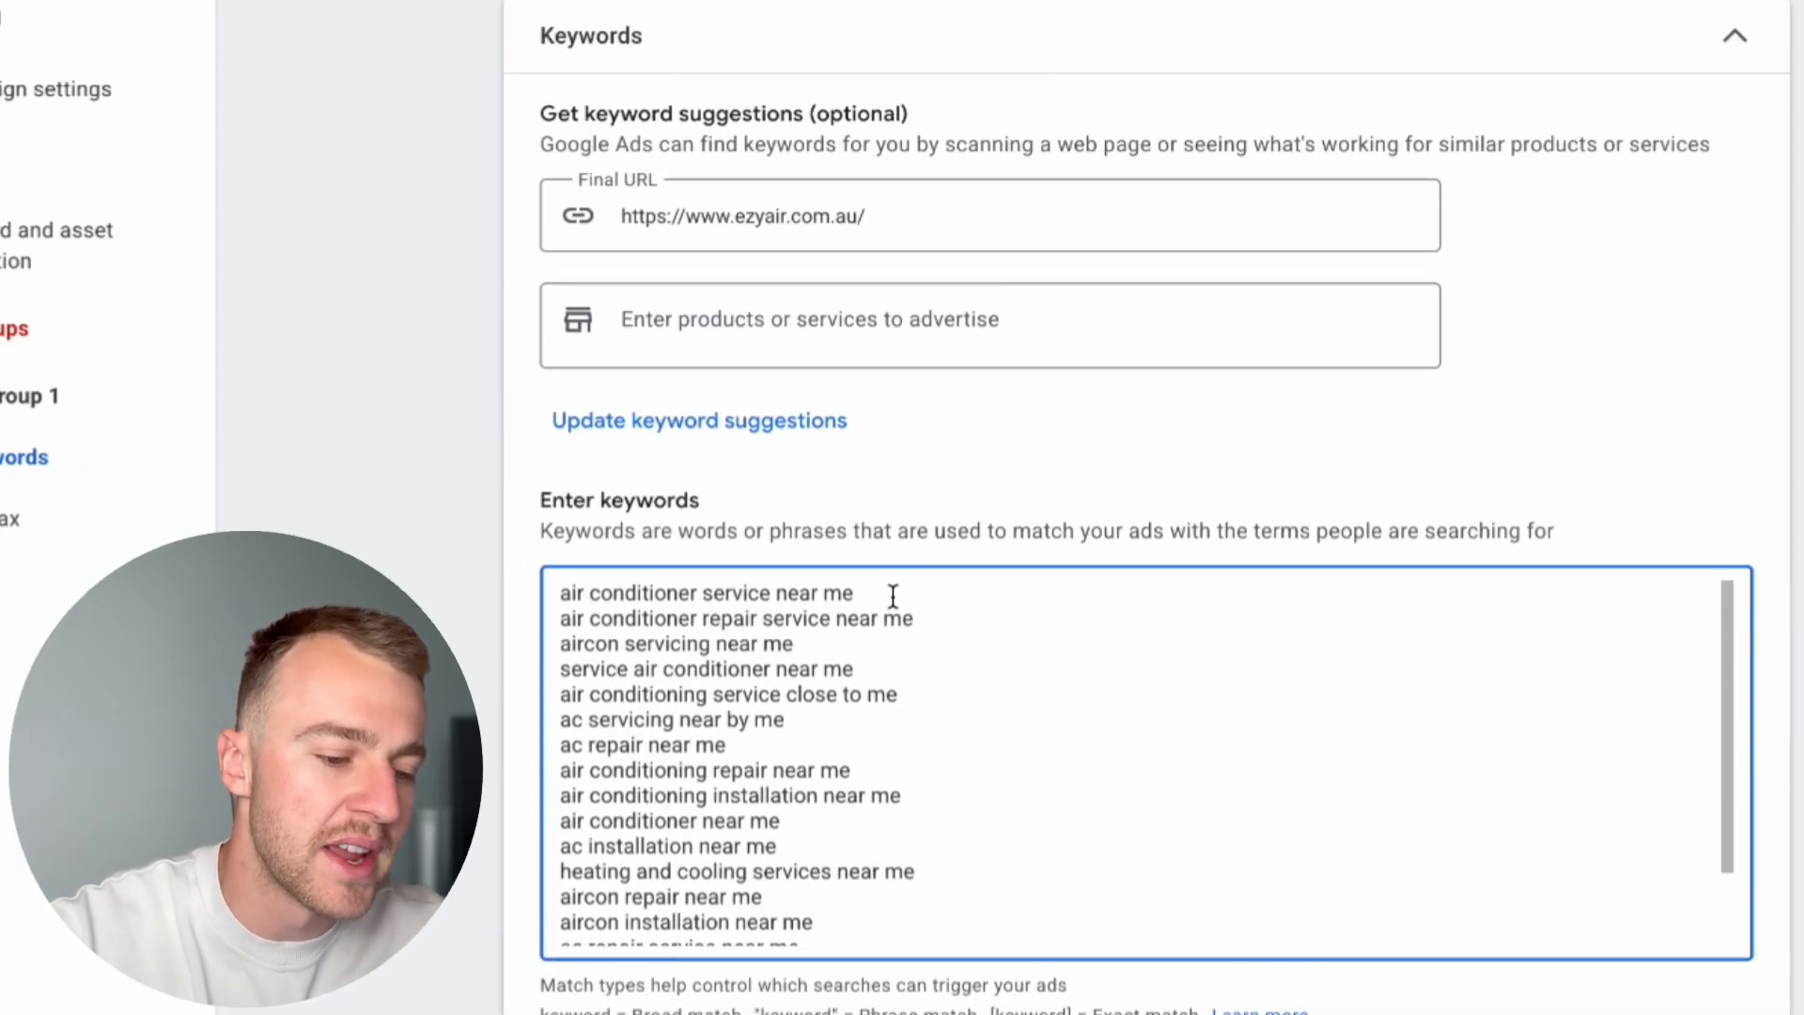
type("]")
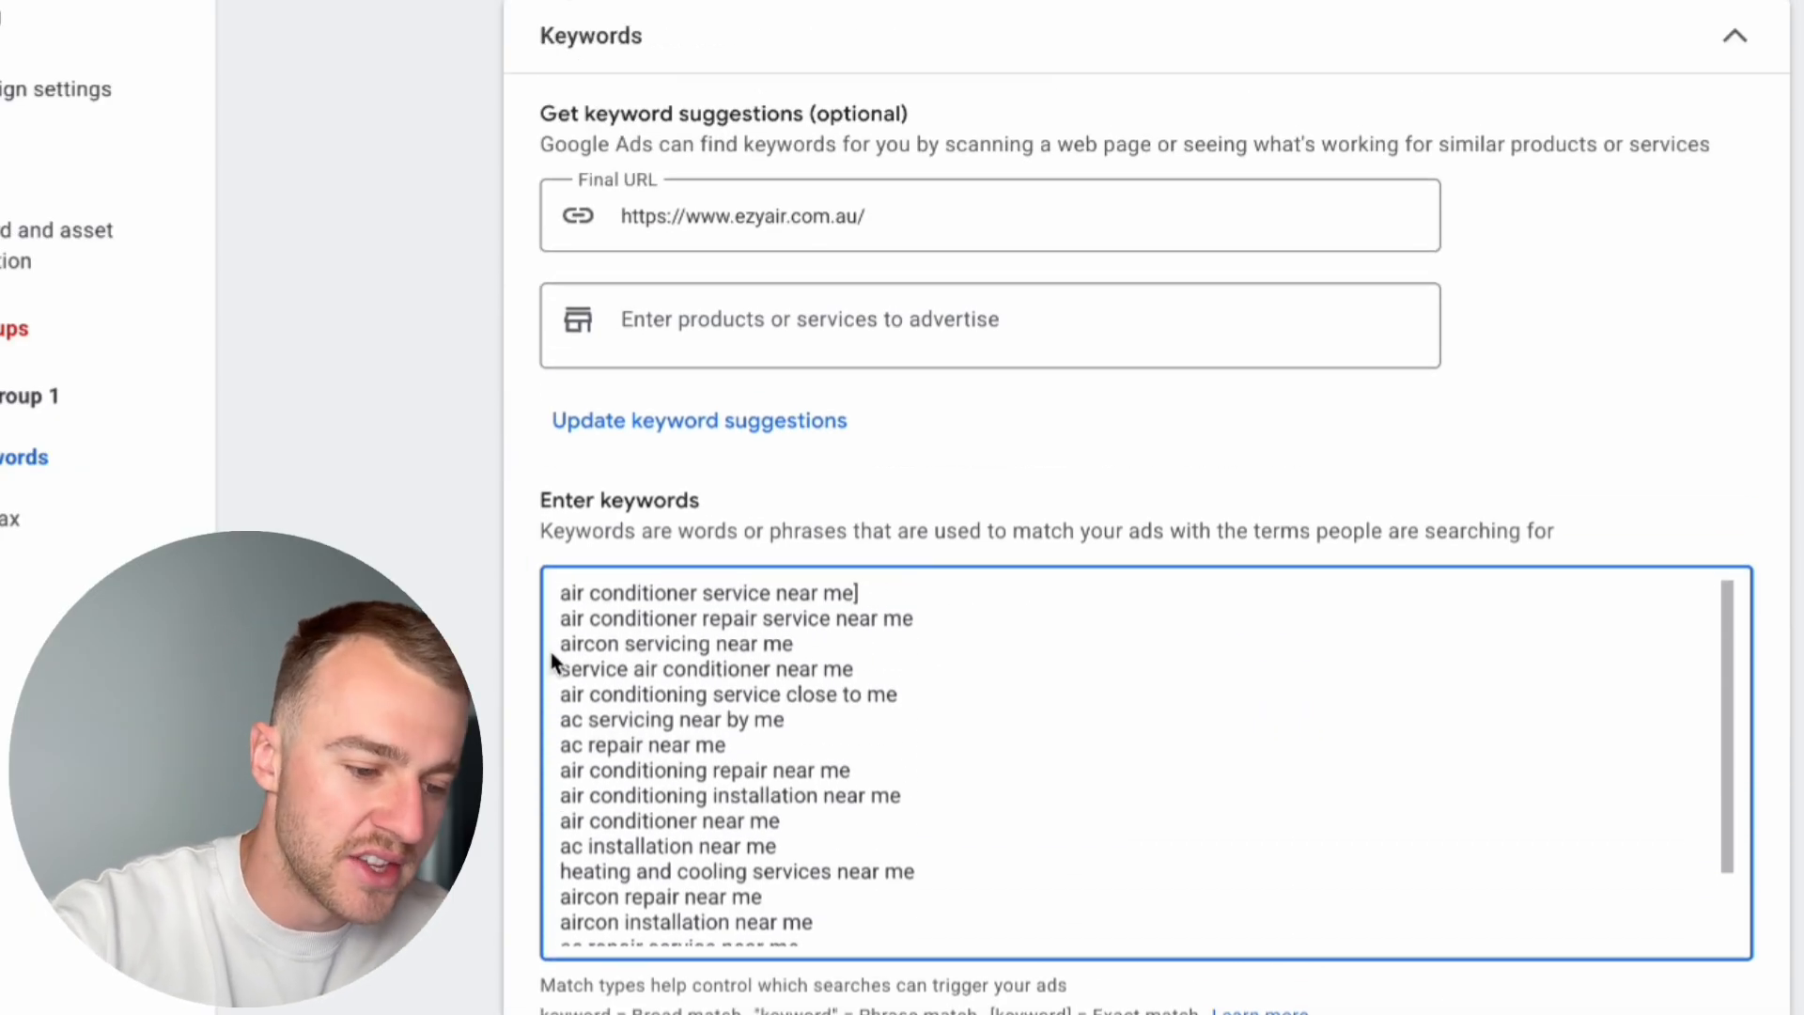
left_click(560, 595)
type("[")
Step: Cut the whole keyword list, switch to ChatGPT, paste it there and send the request "make all these exact match"
key("ctrl+a")
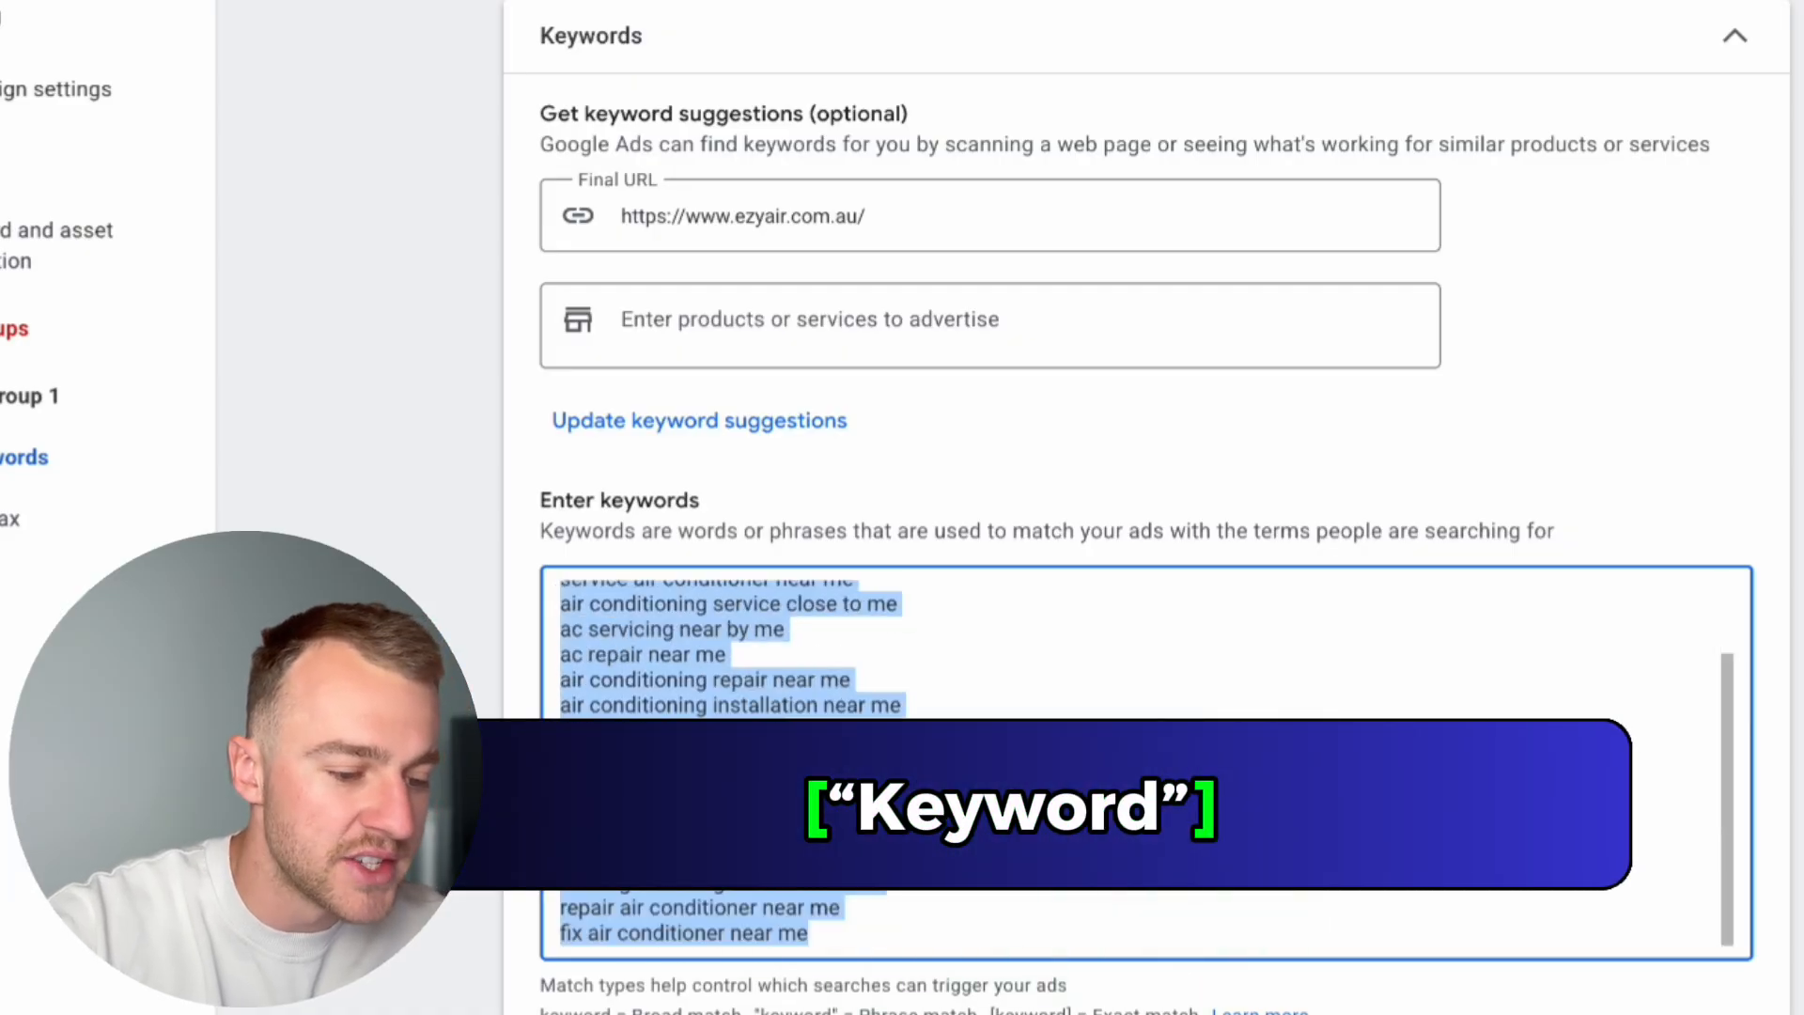
scroll(560, 596, "down", 8)
scroll(1147, 507, "up", 5)
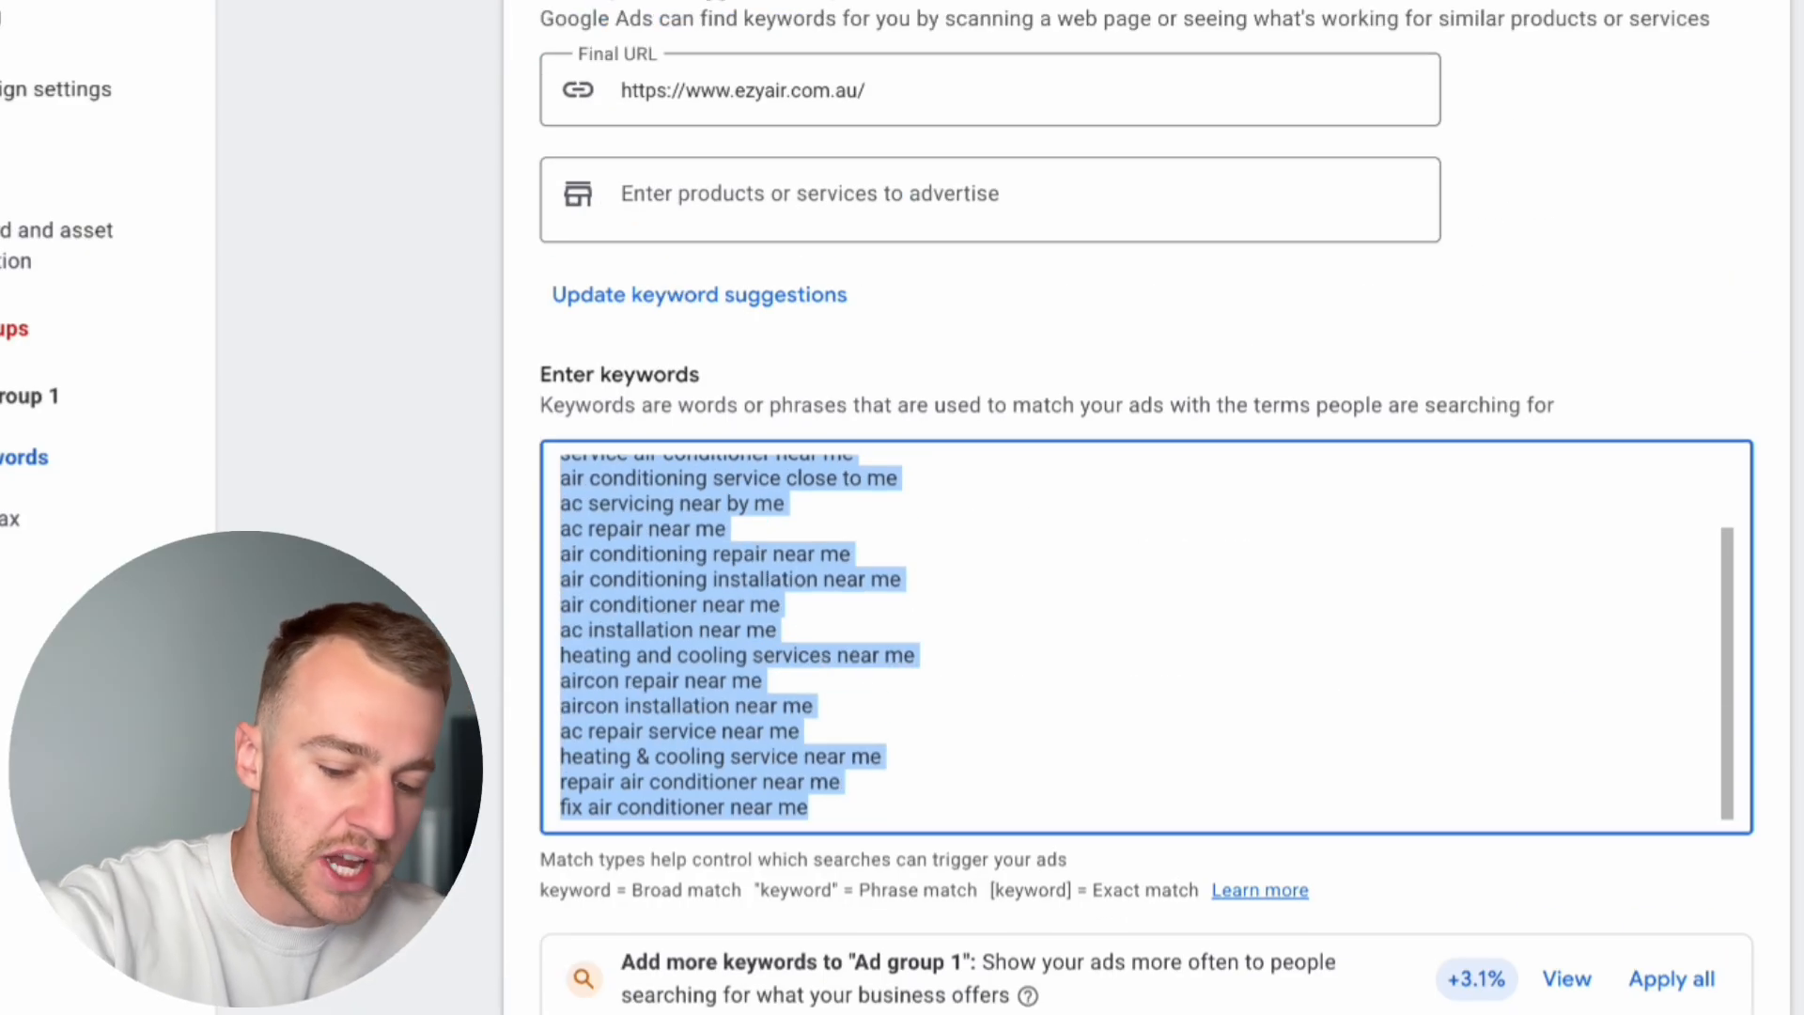
key("ctrl+x")
key("alt+Tab")
key("ctrl+v")
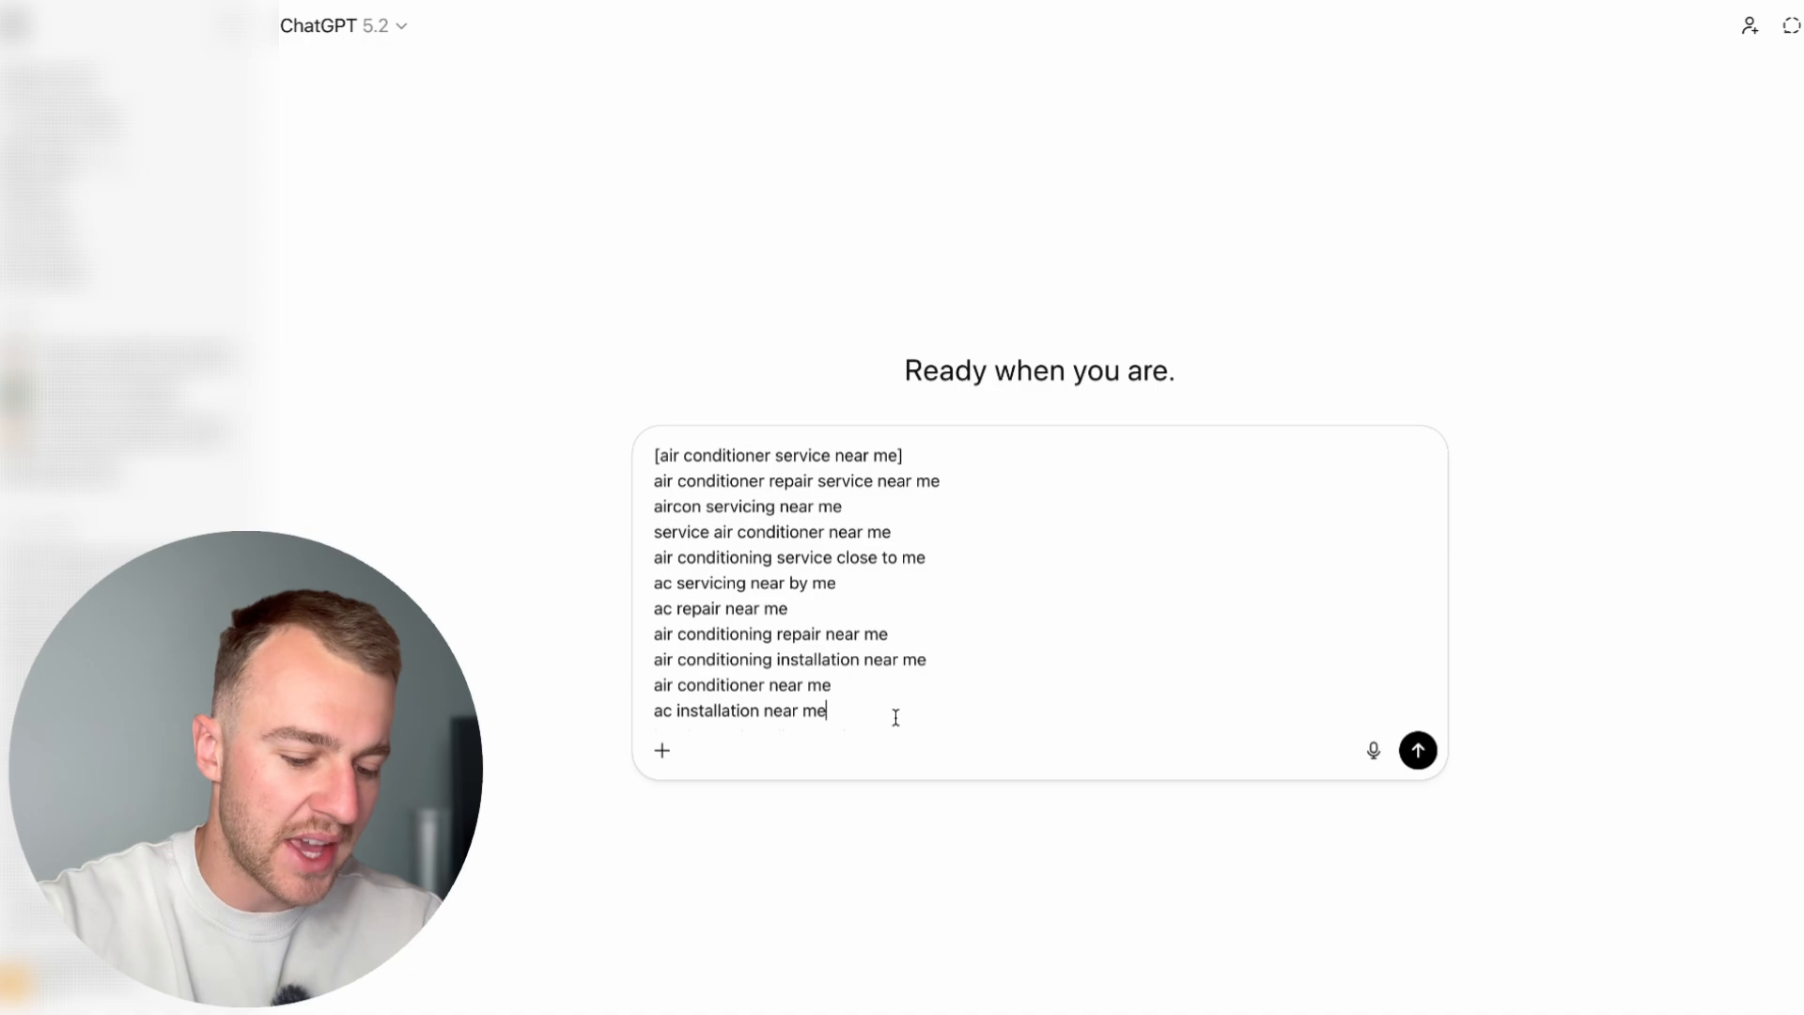
key("shift+Return")
key("shift+Return")
type("make all these exact match")
key("Return")
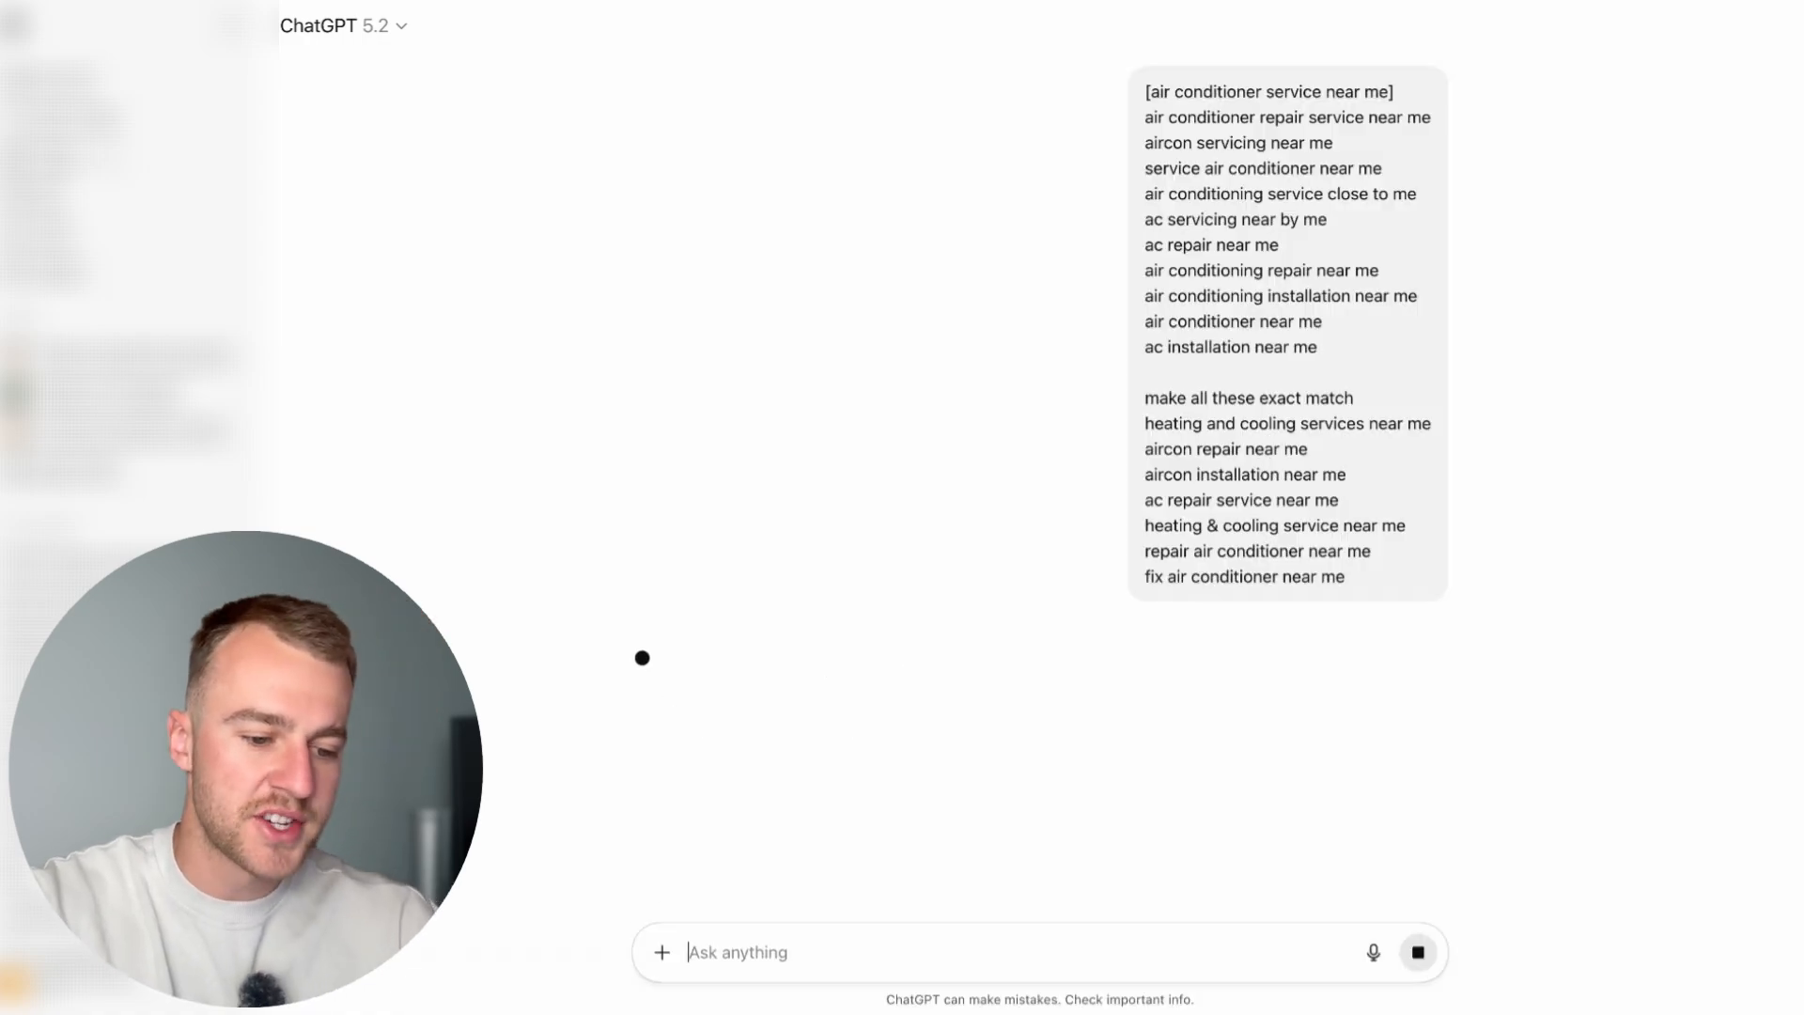
Step: Copy ChatGPT's bracketed keywords back into Ad group 1 in Google Ads and remove the blank line after [ac installation near me]
left_click(1400, 239)
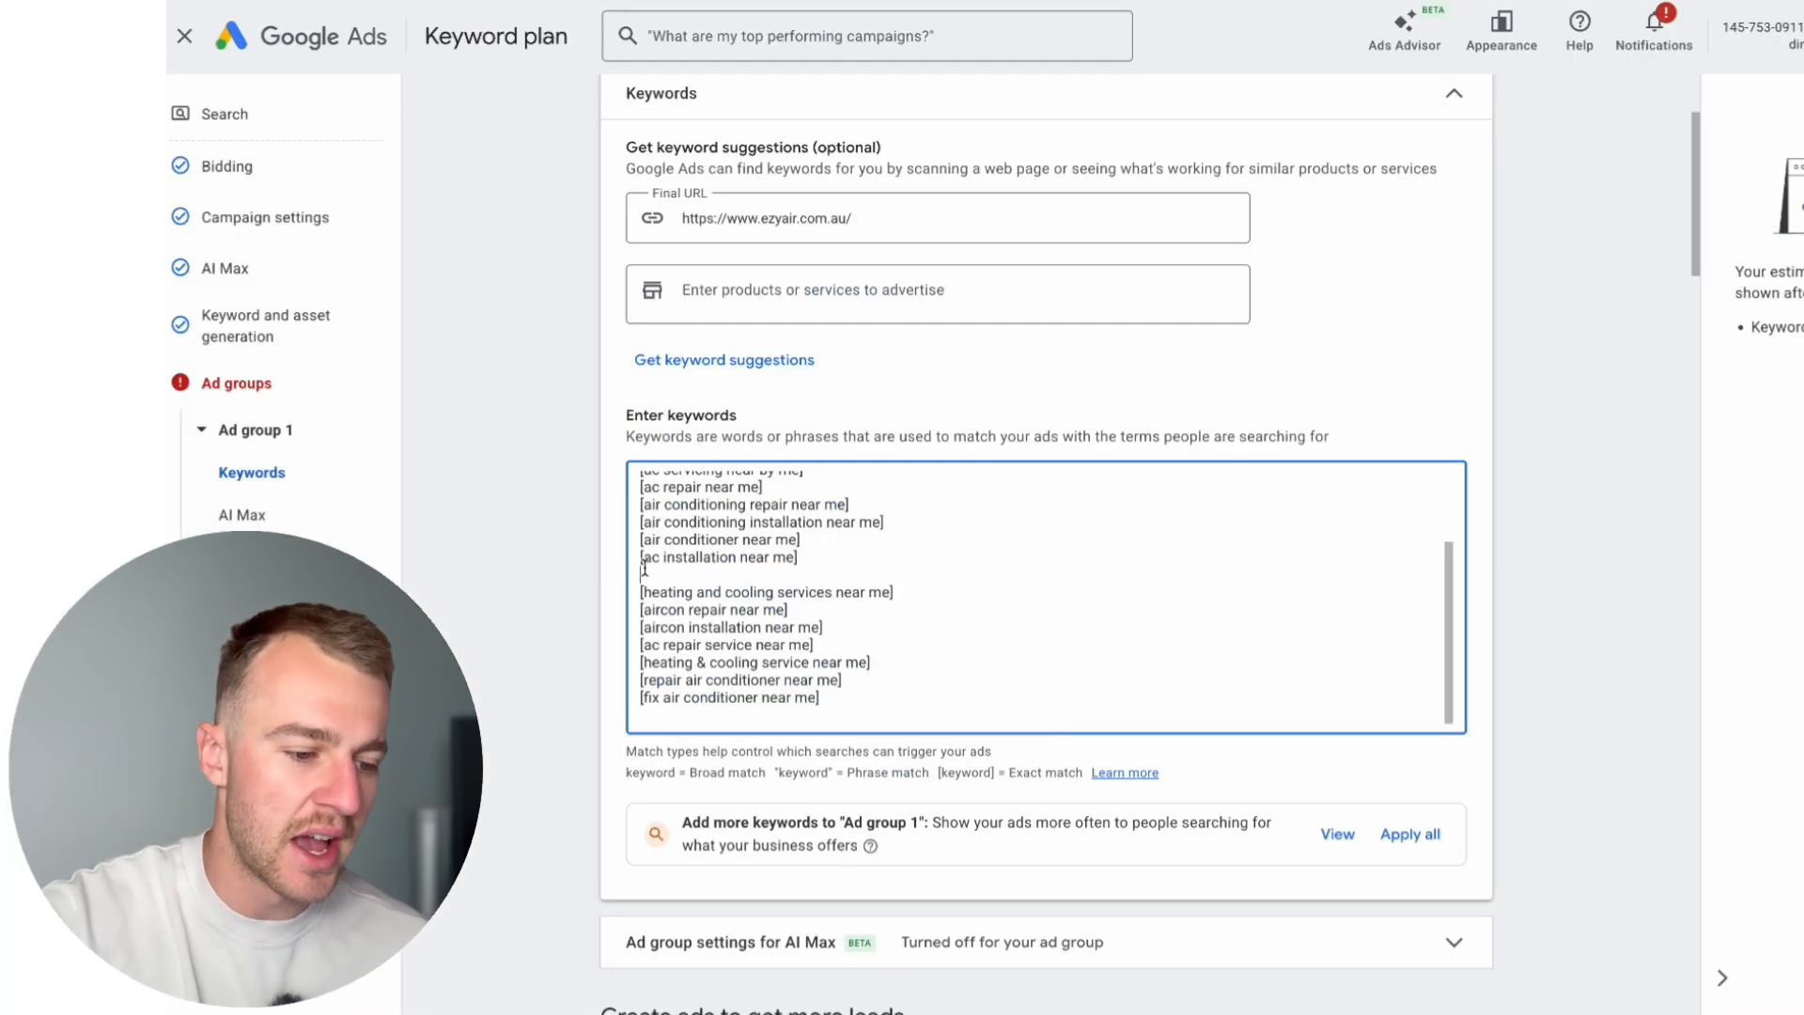
key("BackSpace")
scroll(967, 674, "up", 1)
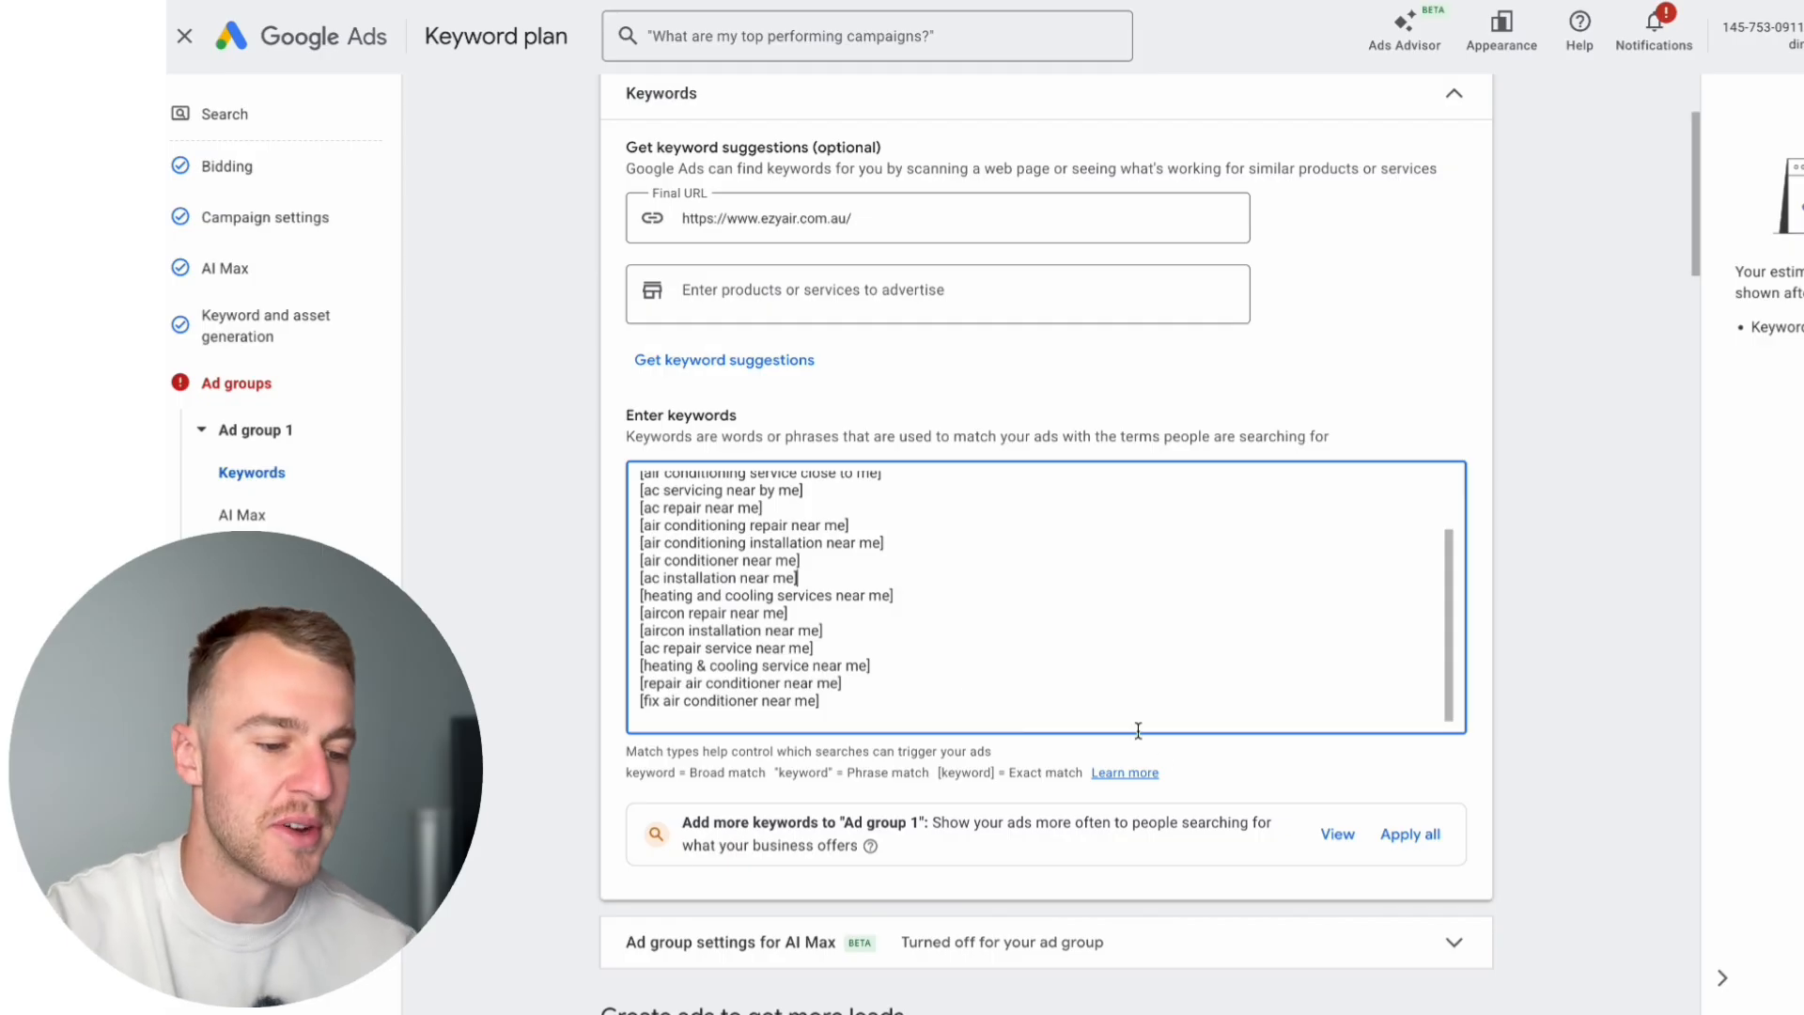
Step: Add the second of the existing call assets to the campaign and apply it
scroll(1163, 759, "down", 1)
scroll(1162, 760, "down", 8)
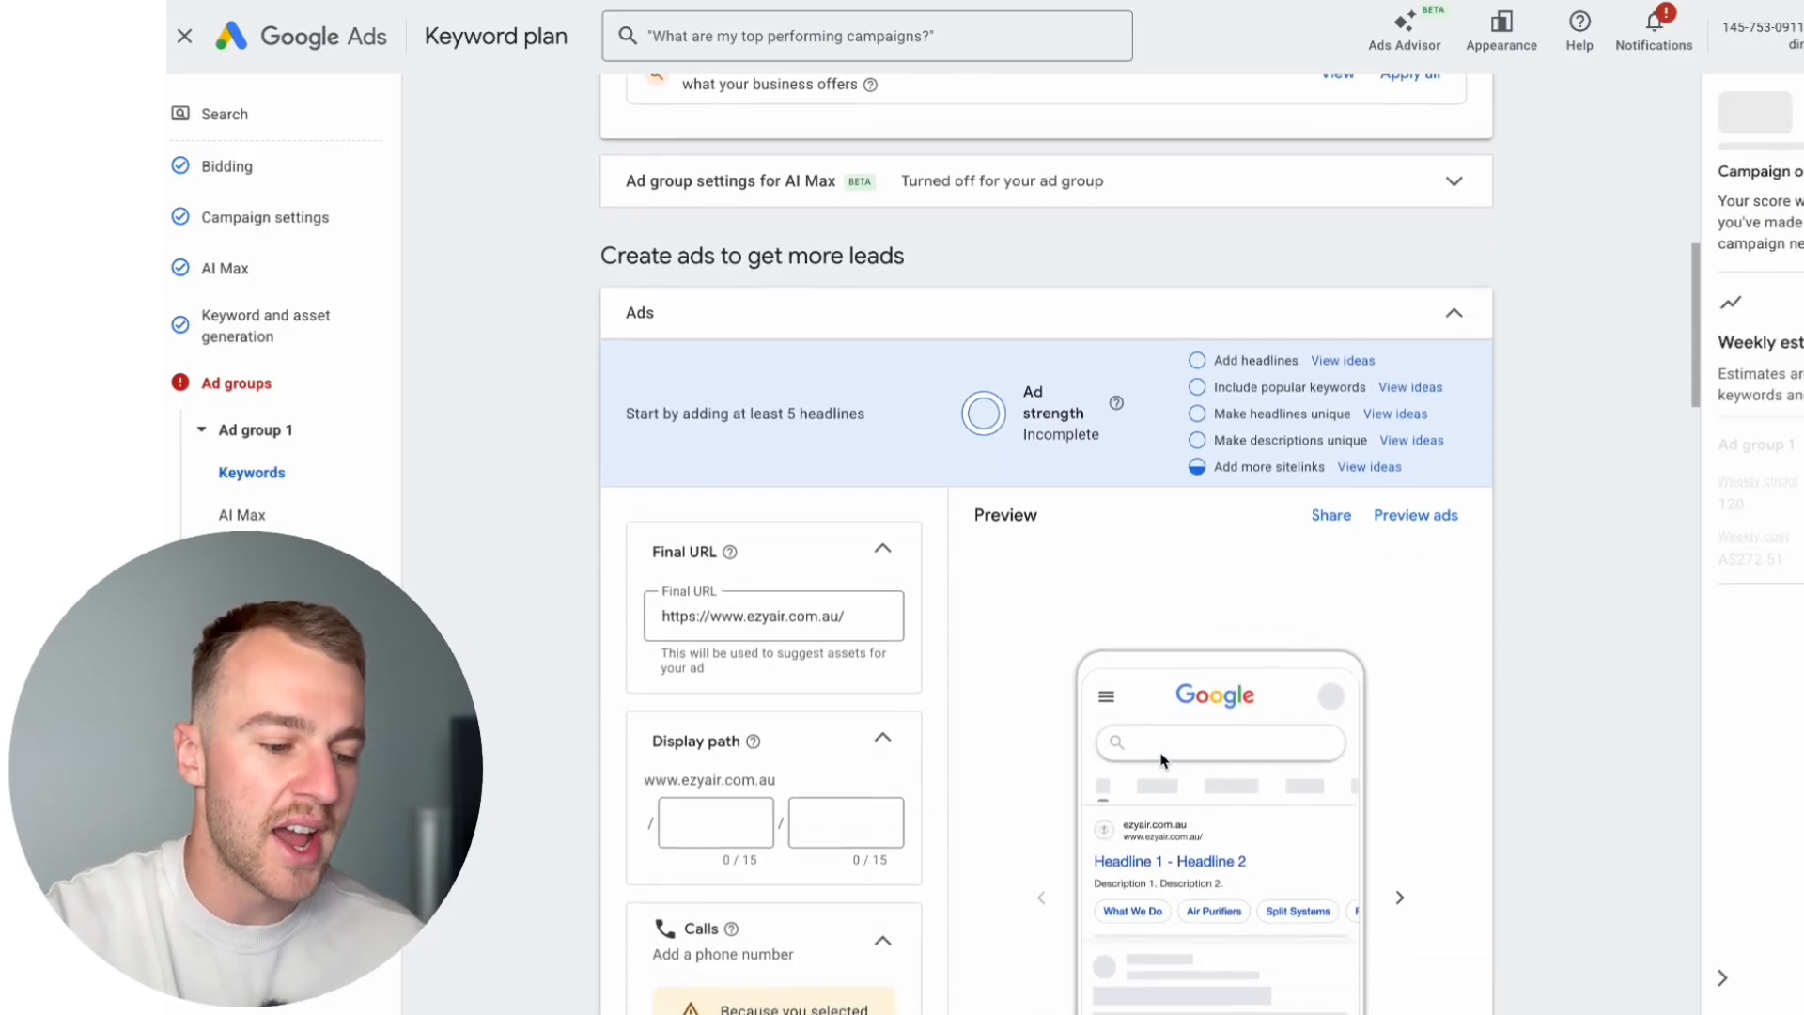
scroll(1030, 903, "down", 5)
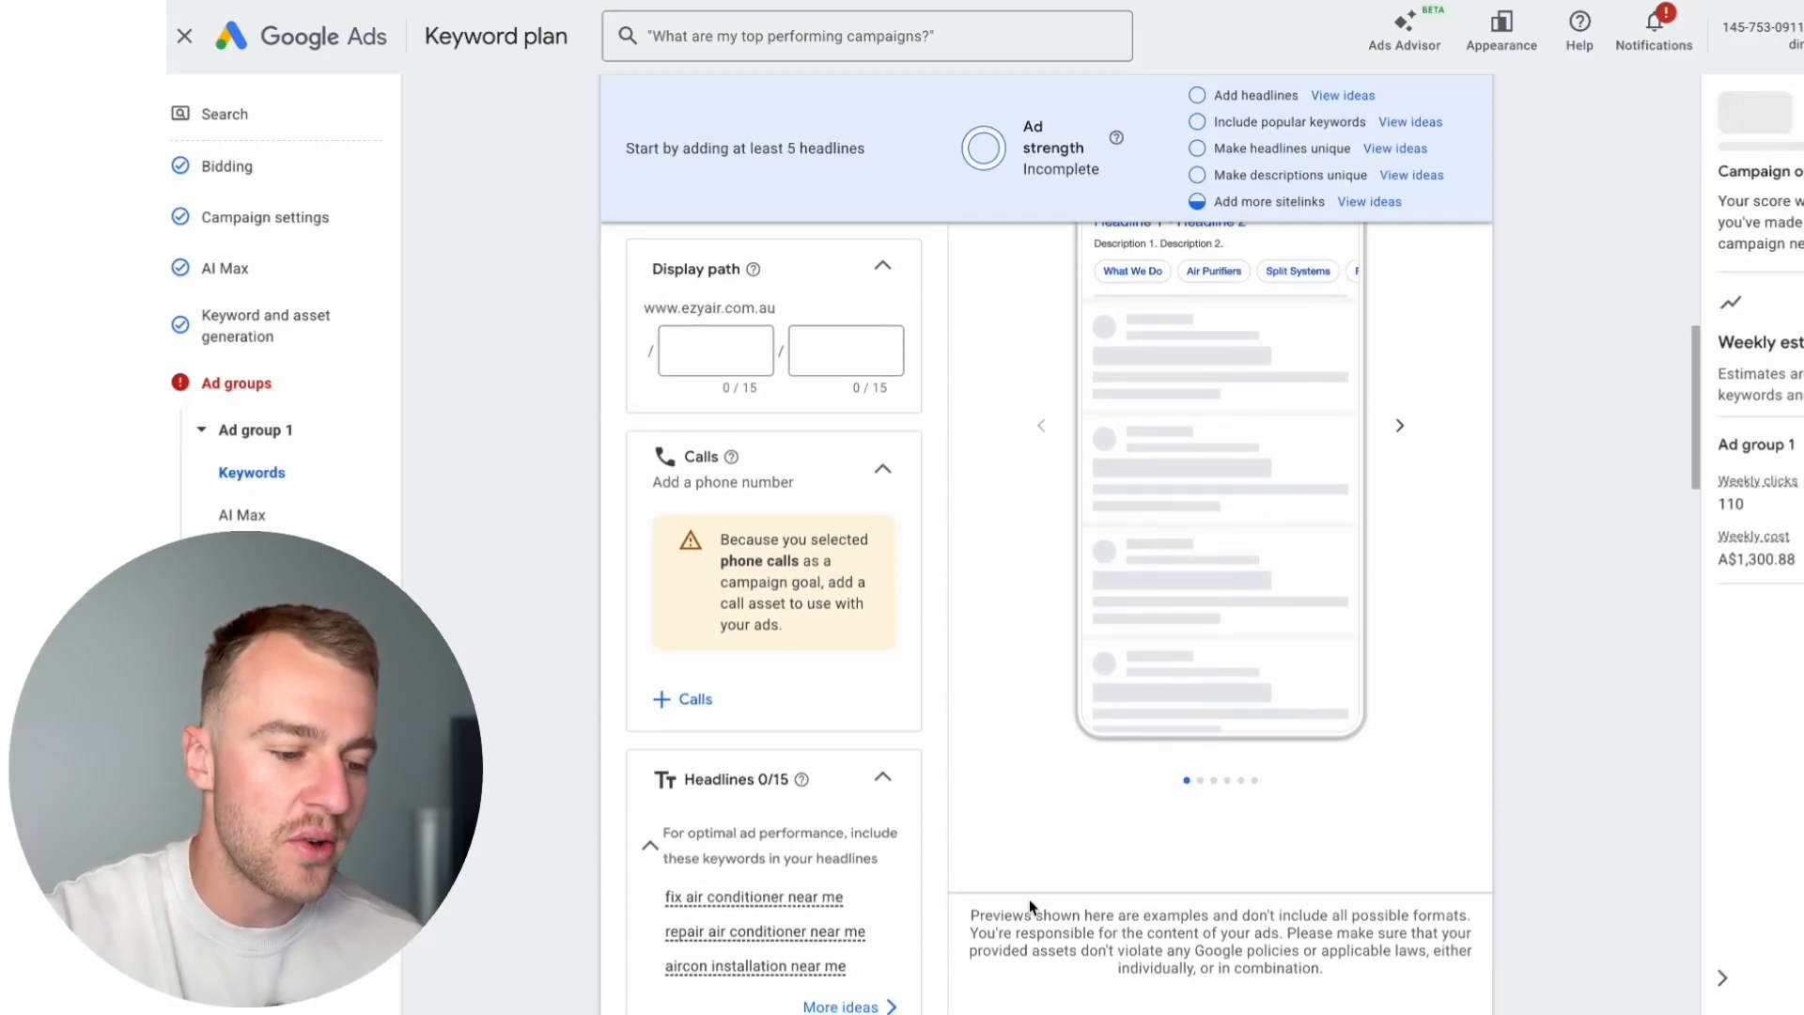
left_click(691, 707)
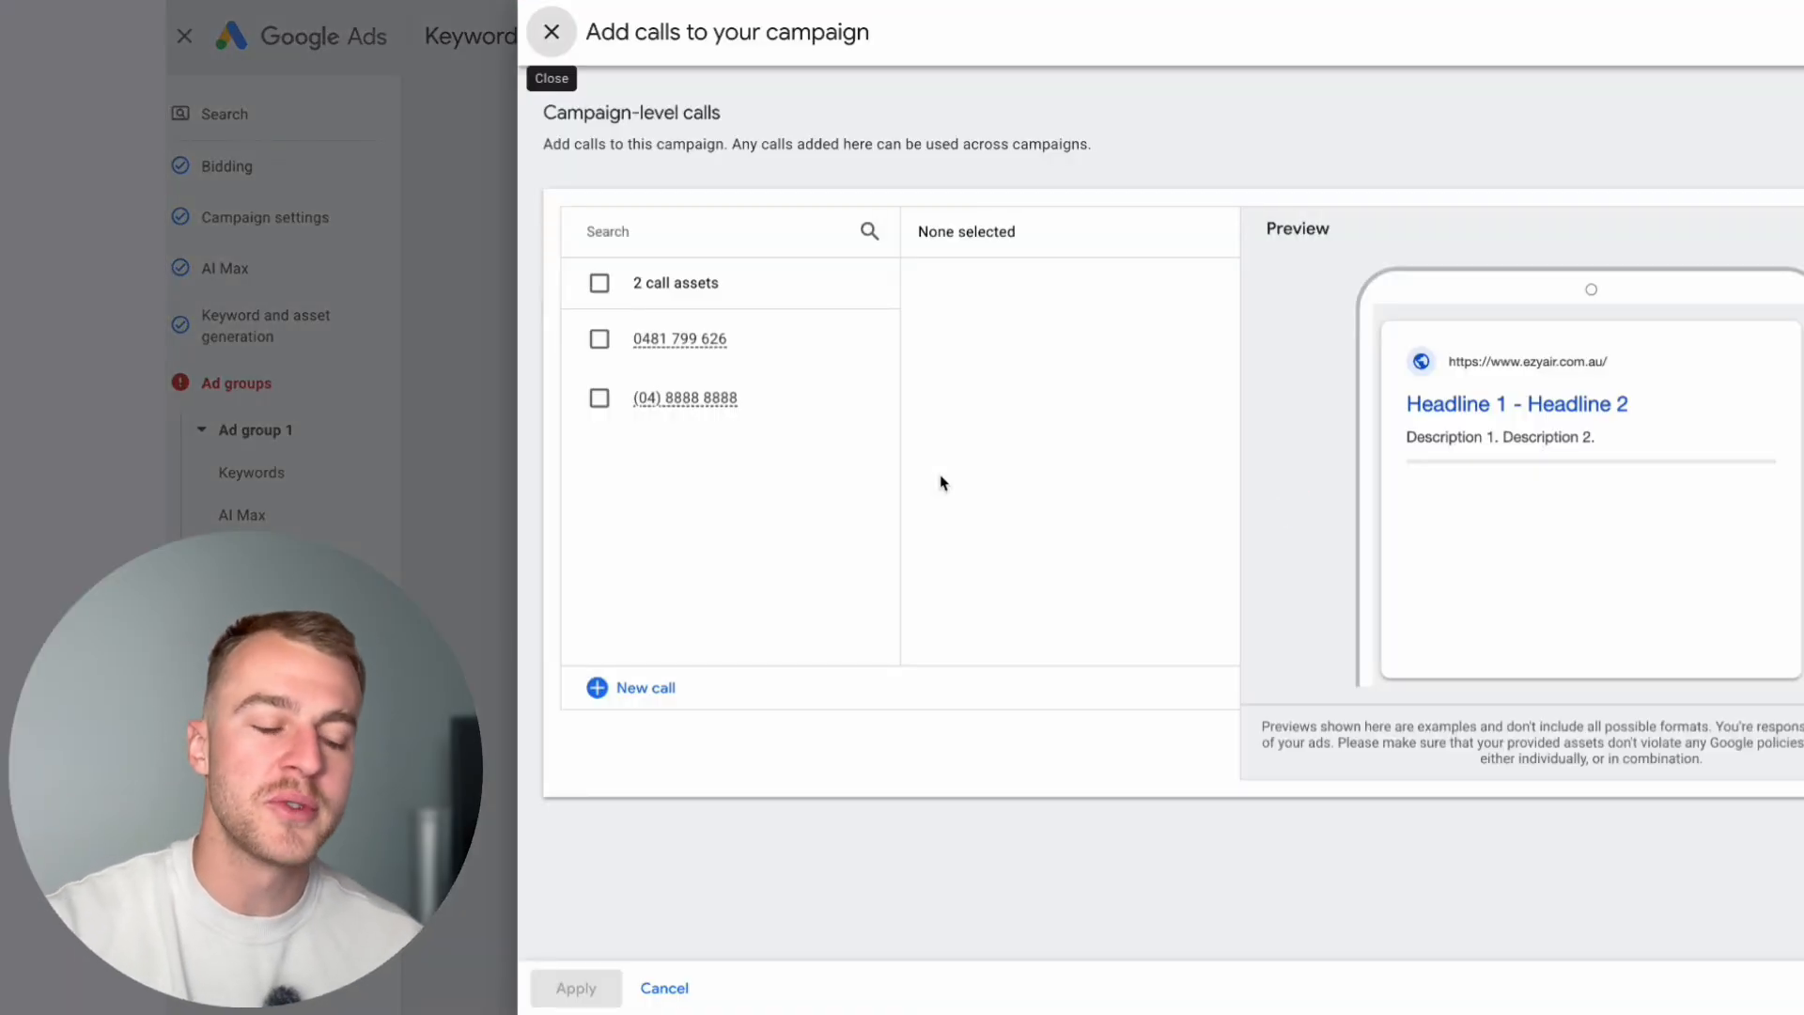
left_click(599, 397)
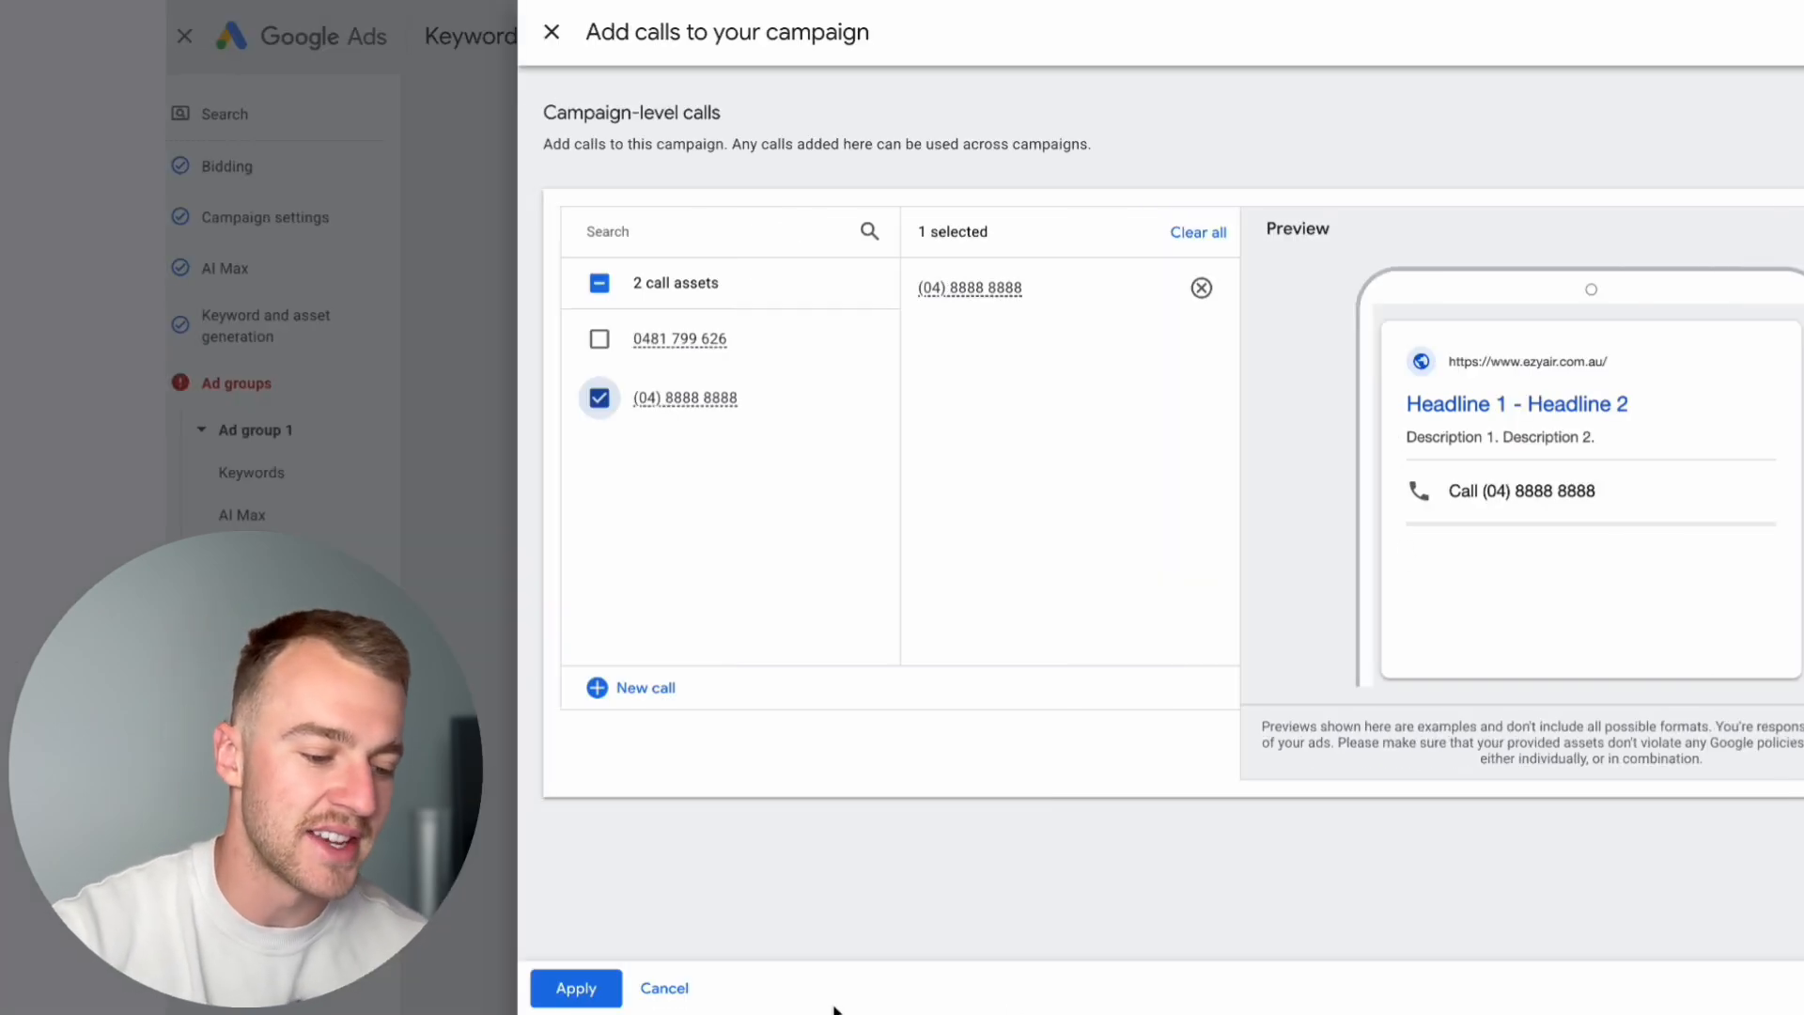
left_click(576, 987)
Step: Examine the ad strength indicator, the improvement suggestions and the ad preview with the call asset
scroll(895, 645, "up", 2)
scroll(847, 899, "down", 3)
scroll(890, 652, "up", 3)
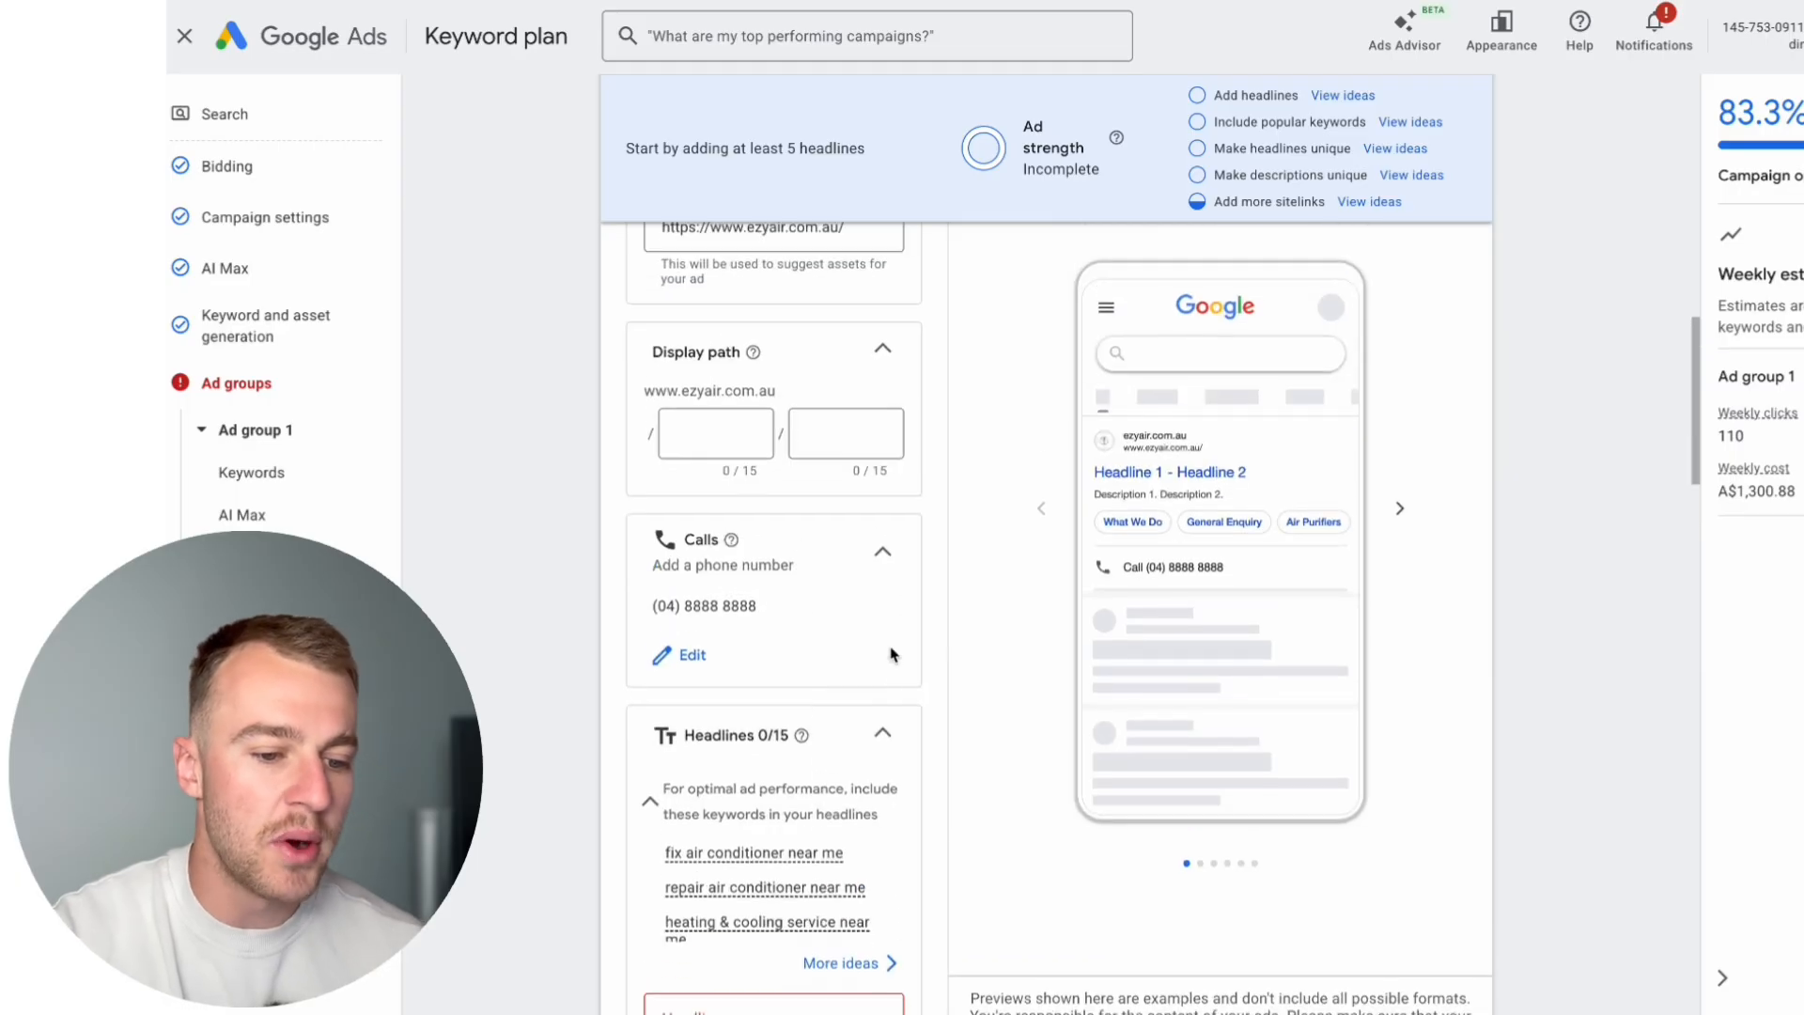
left_click_drag(1129, 193, 989, 131)
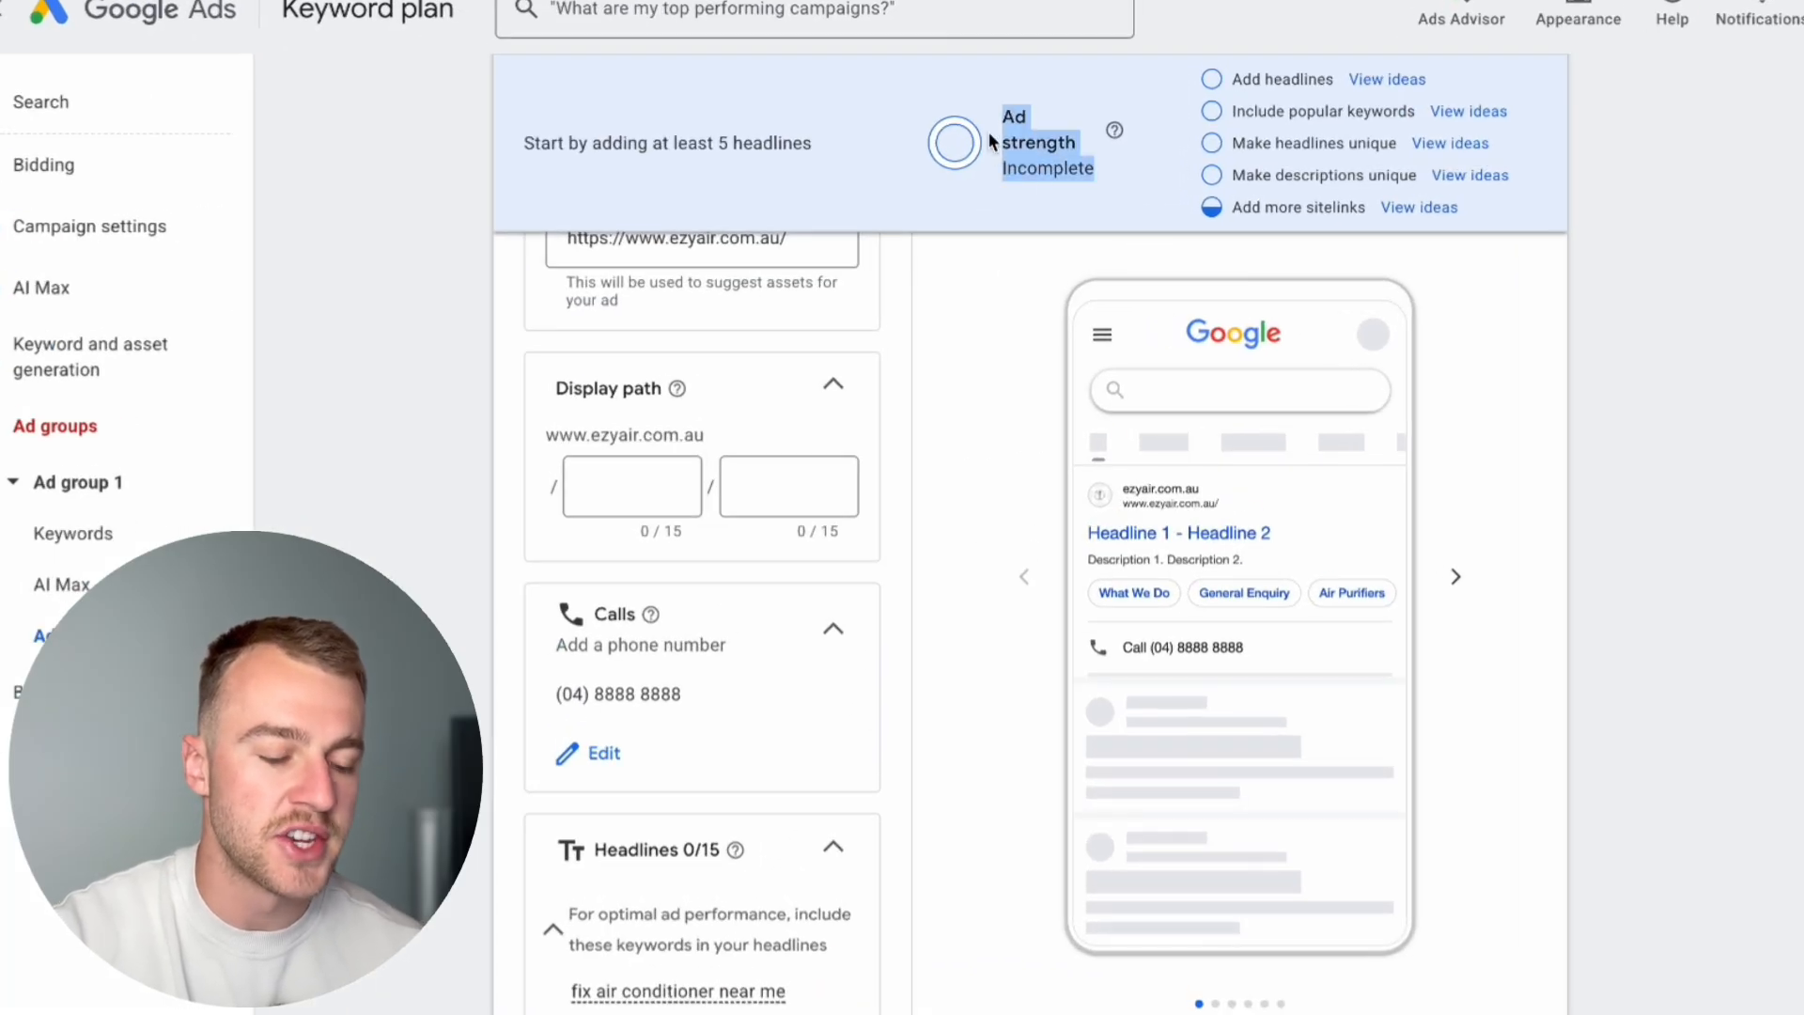
left_click(996, 362)
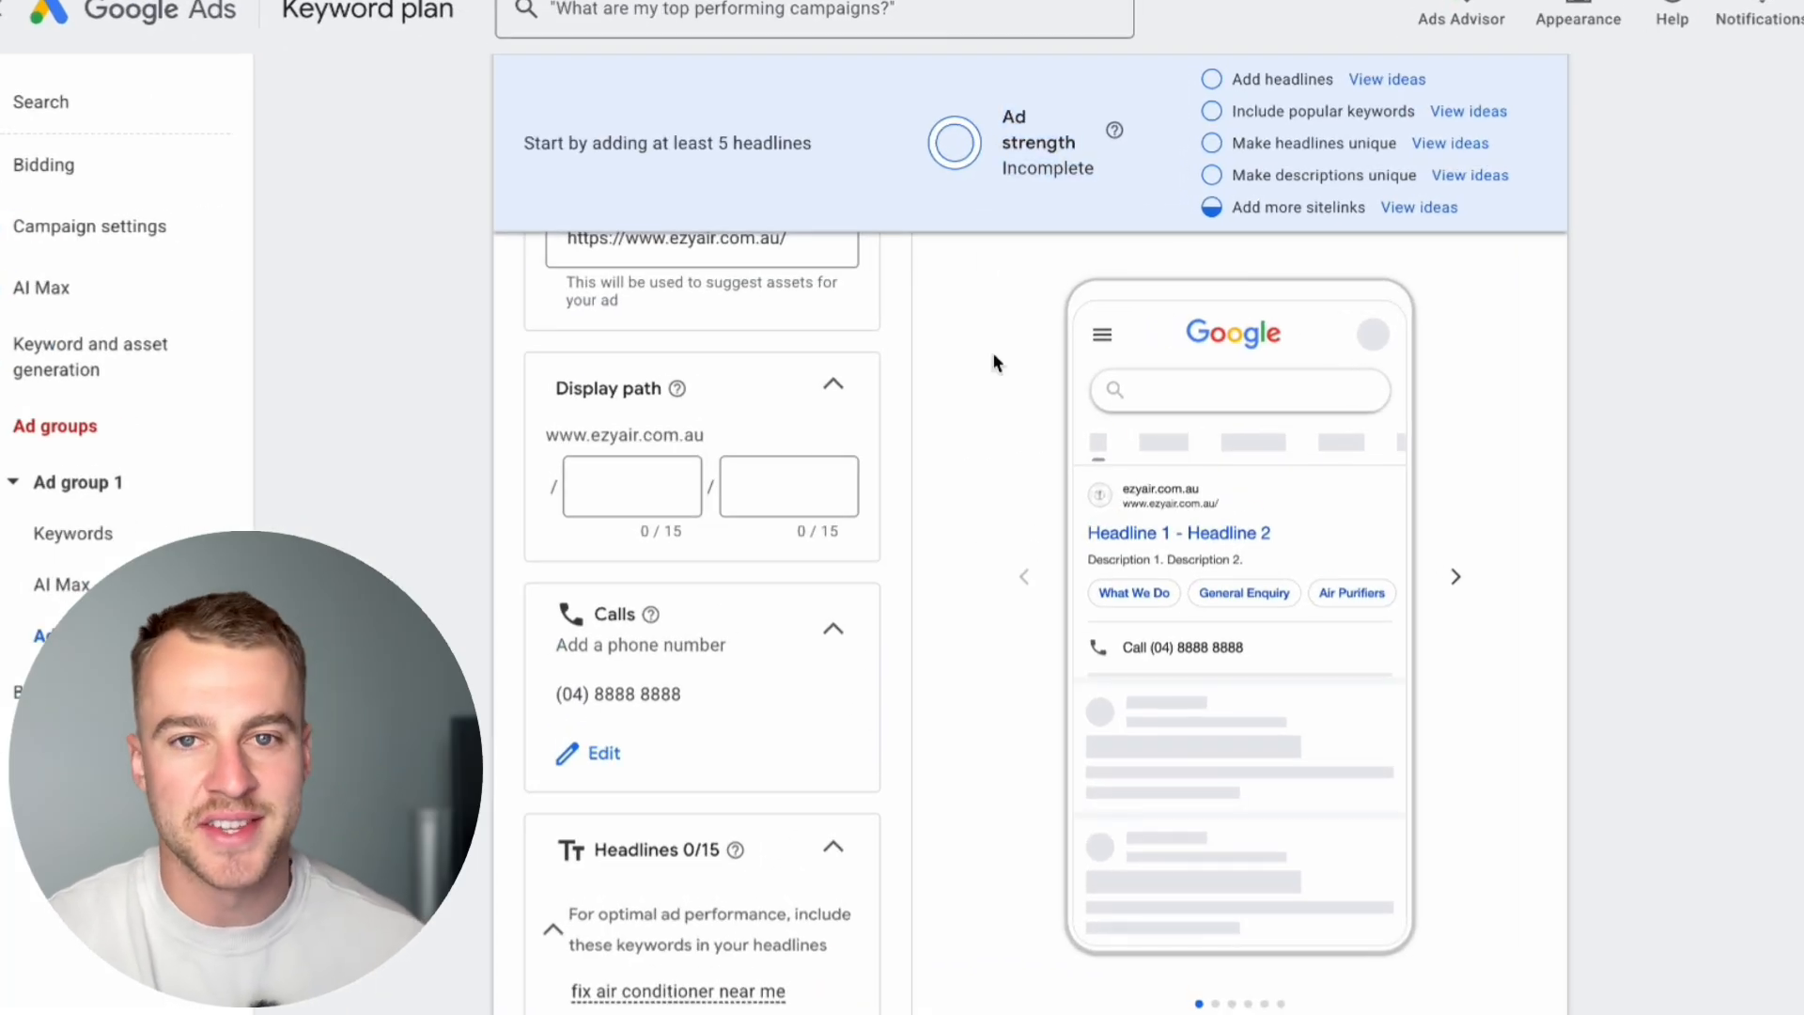
scroll(996, 362, "down", 1)
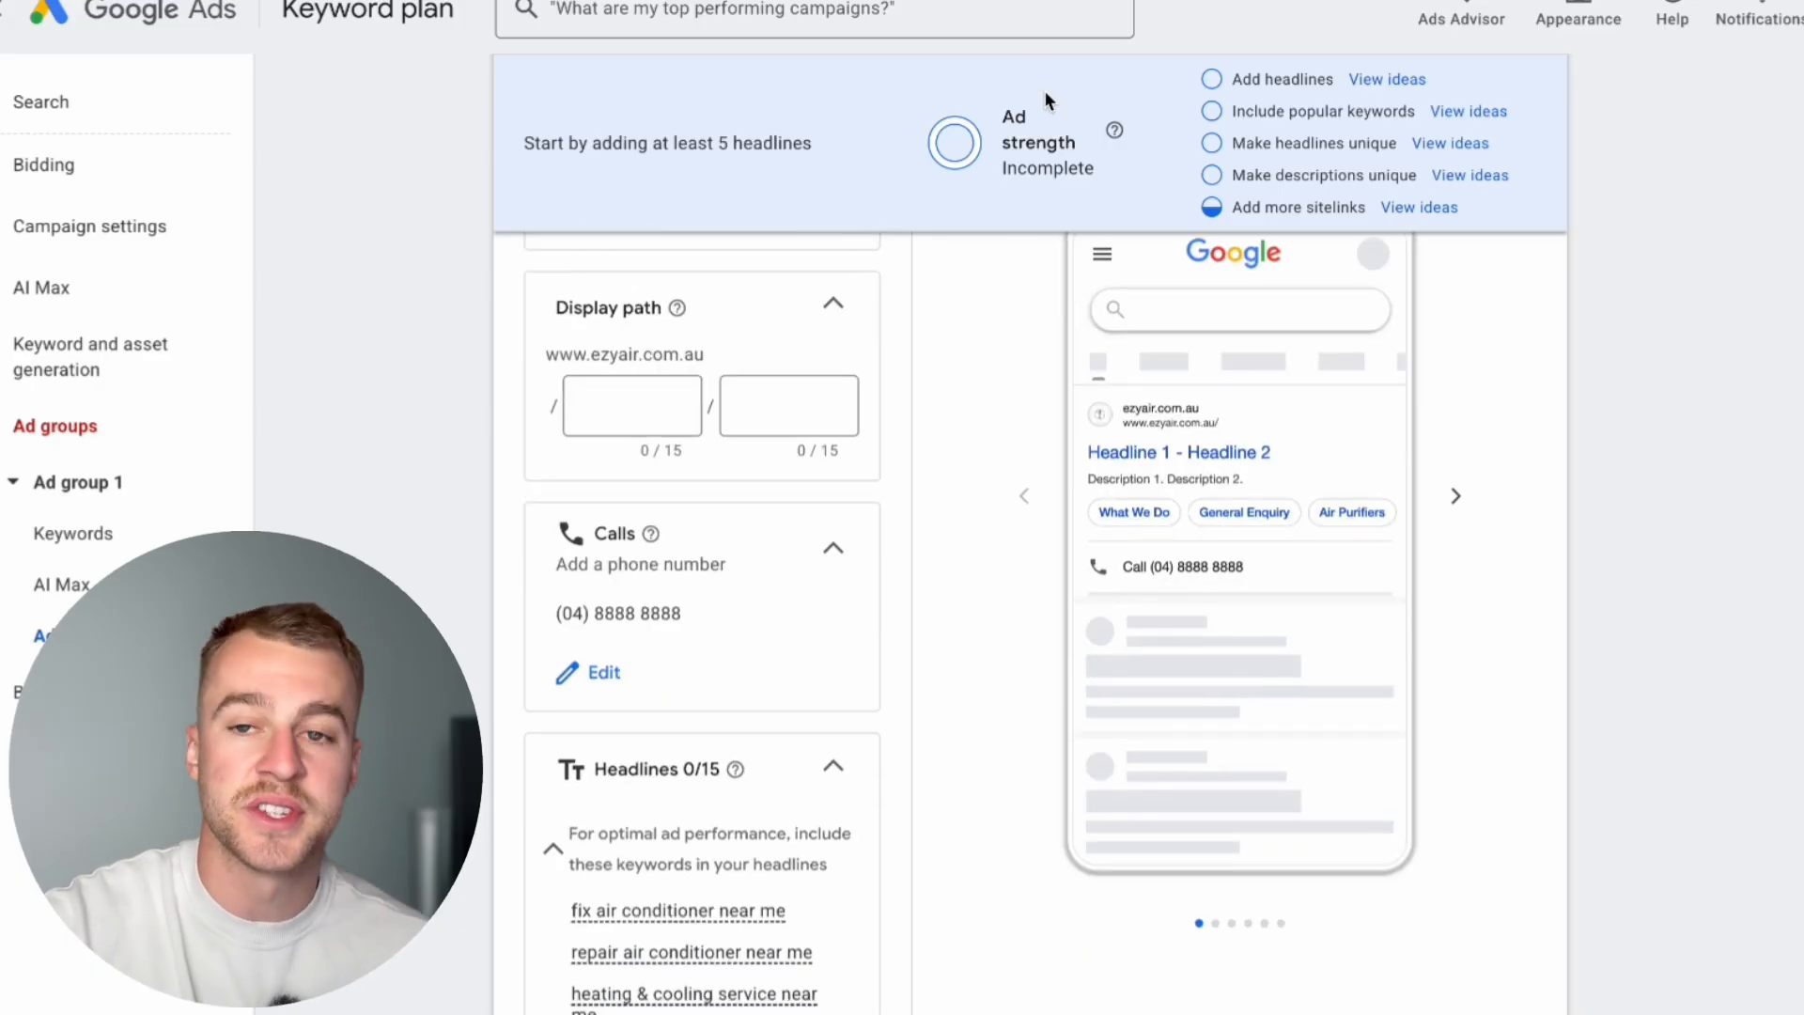
Step: Add a keyword insertion to the first headline in title case, with the default text "air conditioner service near me"
scroll(1045, 91, "down", 6)
left_click_drag(1113, 162, 943, 93)
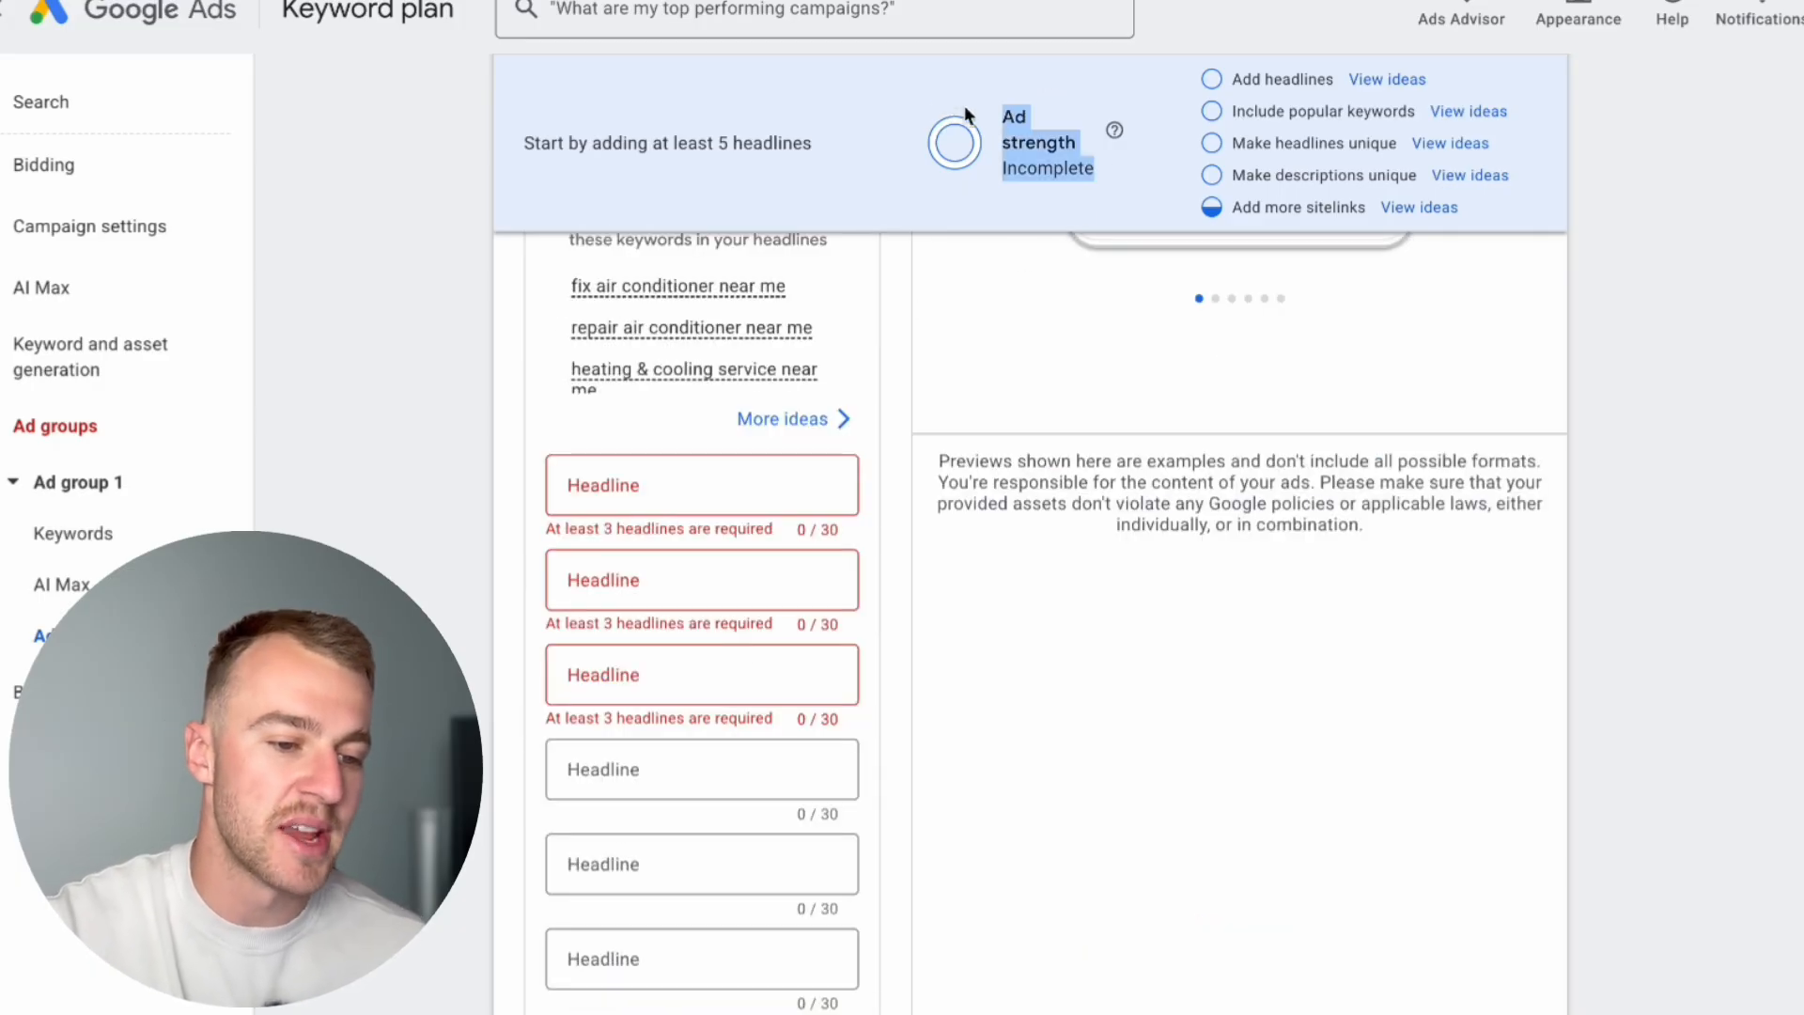
left_click(1080, 203)
scroll(954, 633, "down", 1)
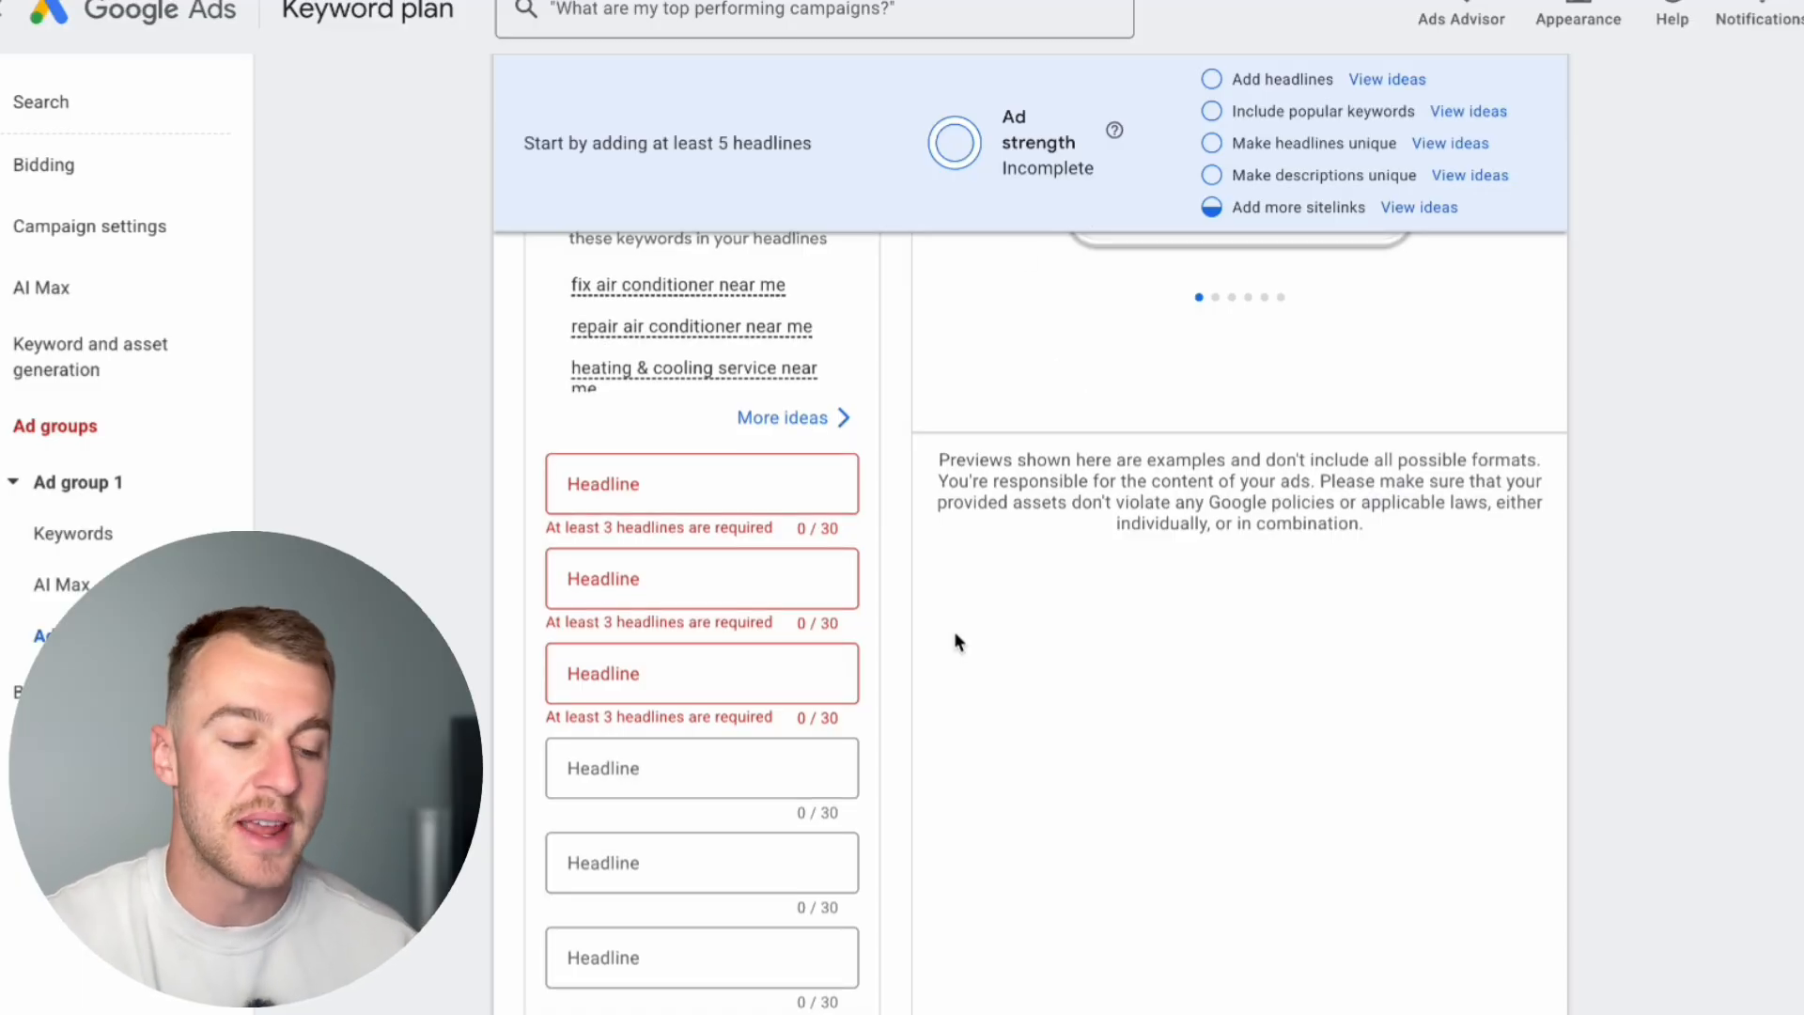
left_click(584, 503)
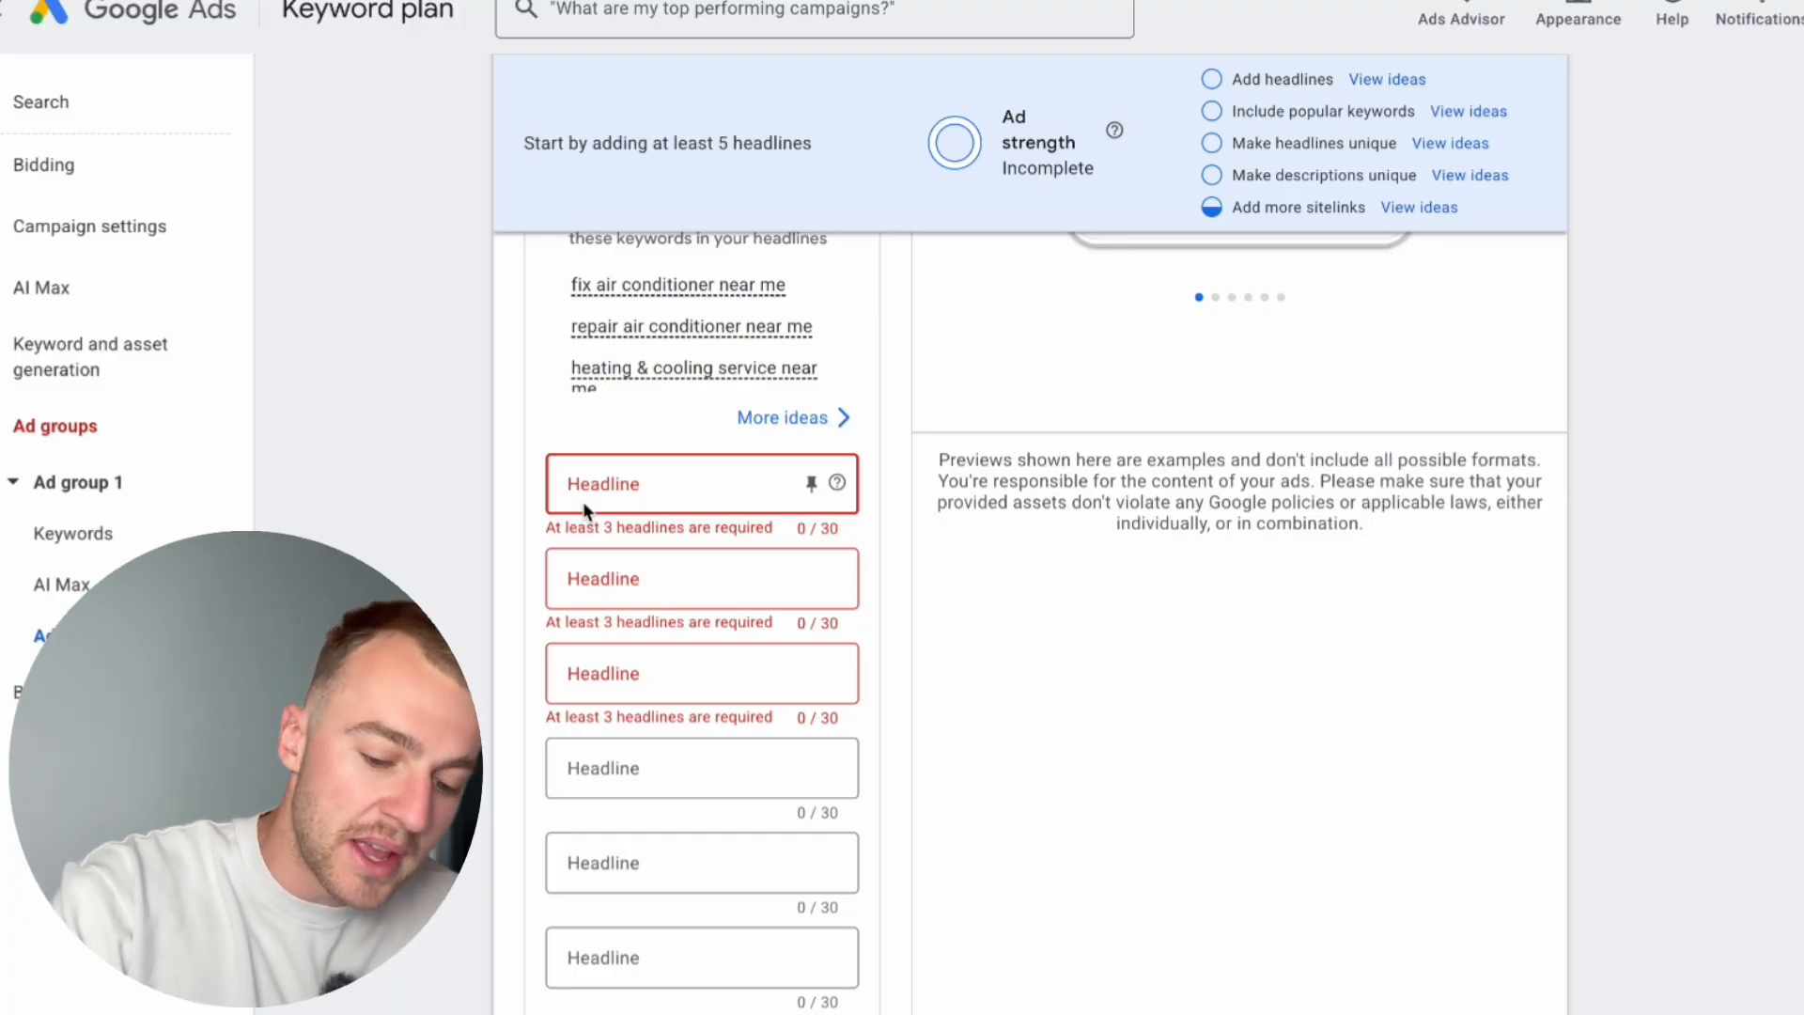
type("{")
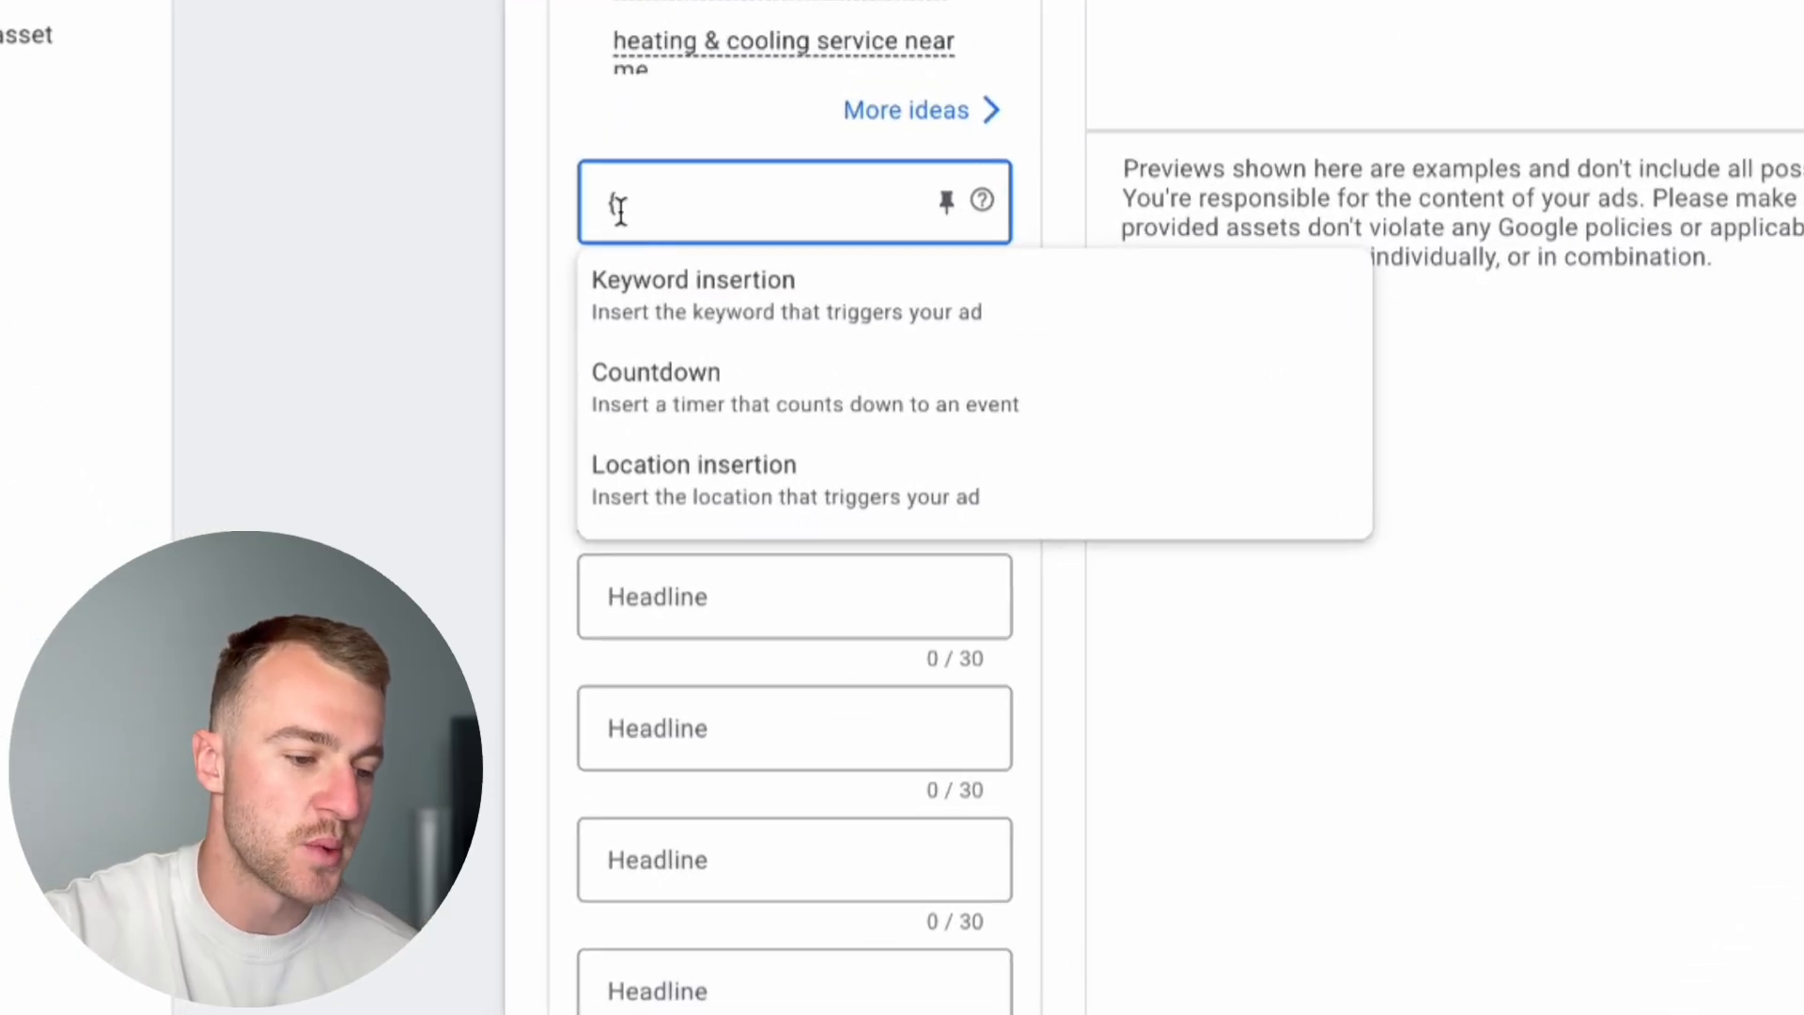
left_click(662, 269)
left_click(619, 667)
left_click(729, 511)
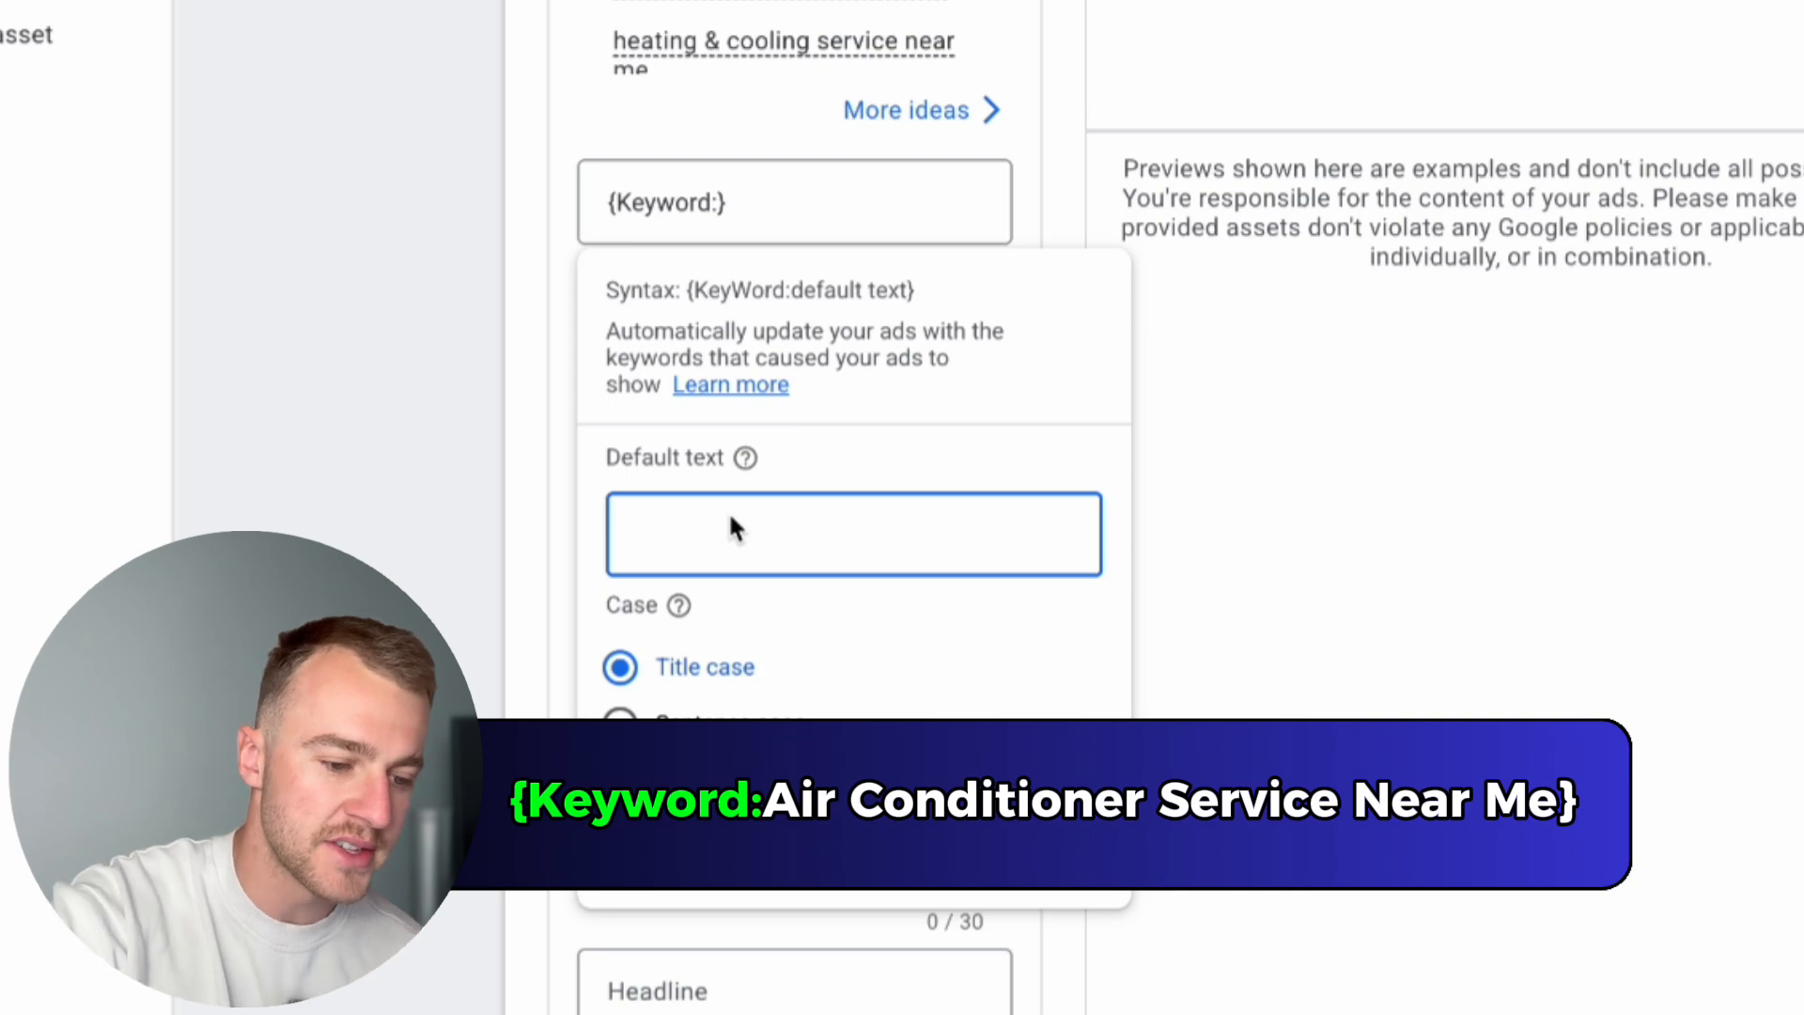
key("ctrl+v")
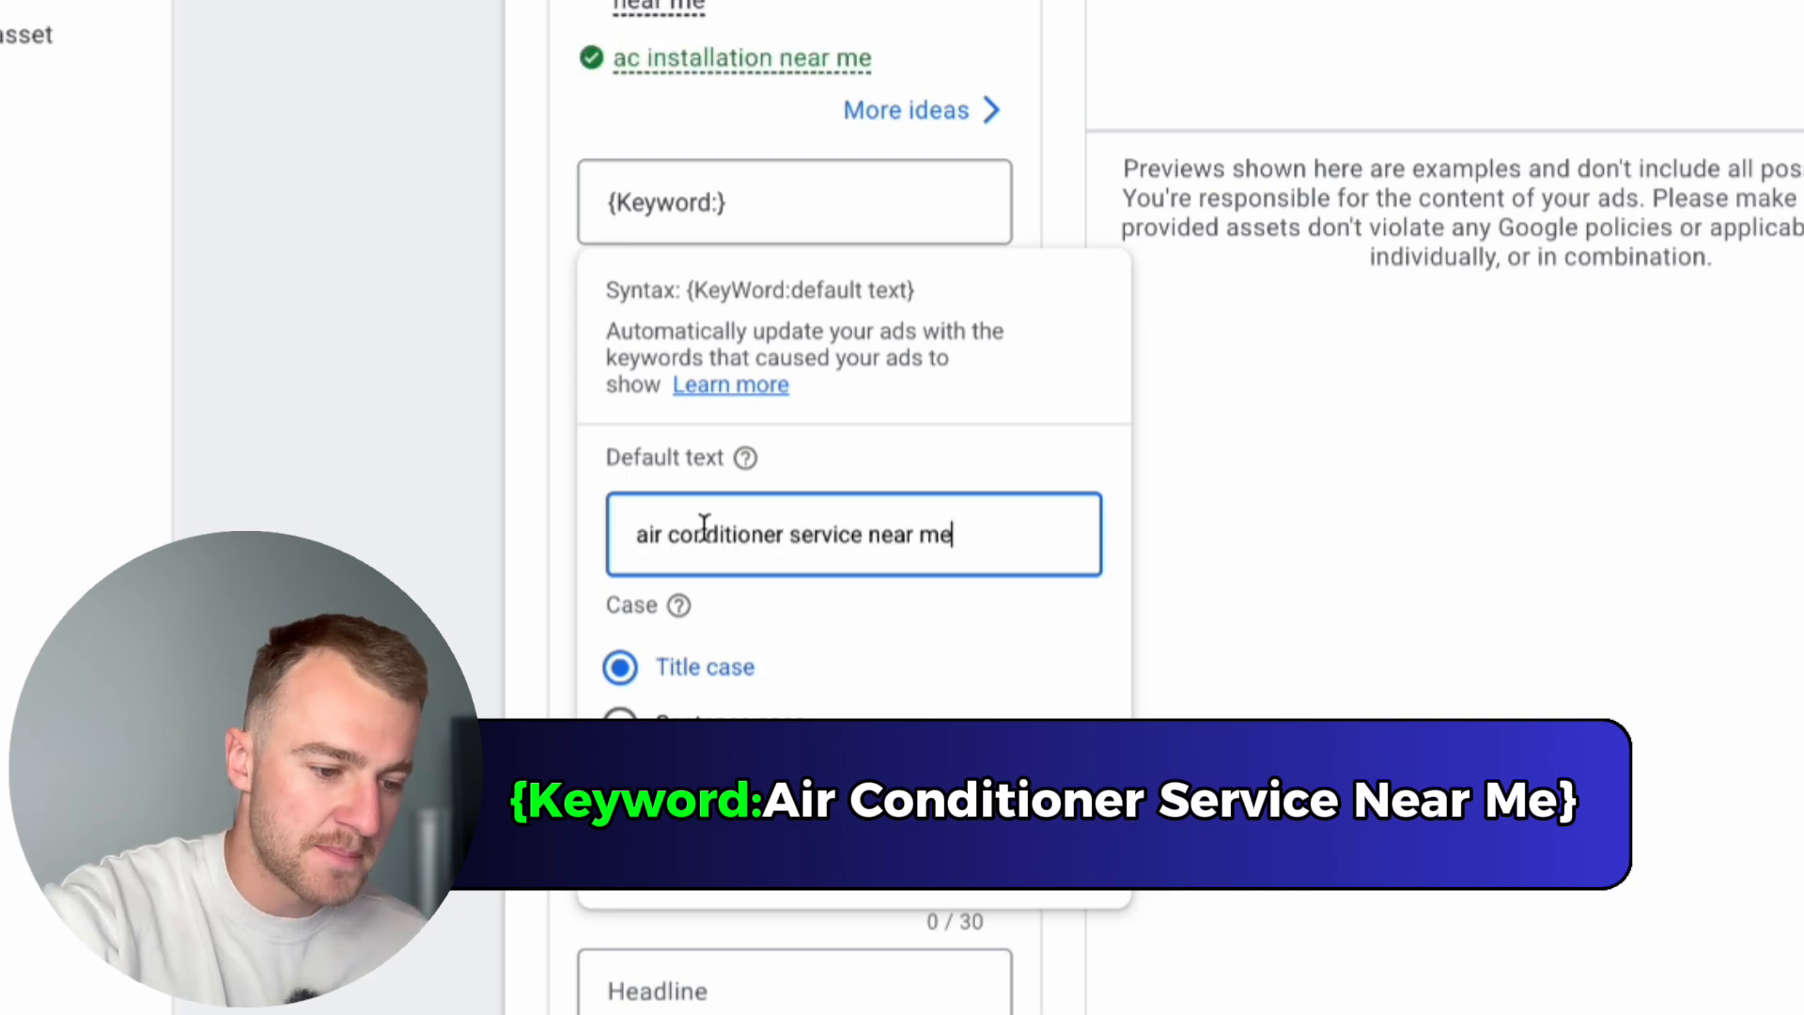
Step: Capitalize each word of the keyword insertion's default text so it reads "Air Conditioner Service Near Me"
left_click(645, 546)
key("BackSpace")
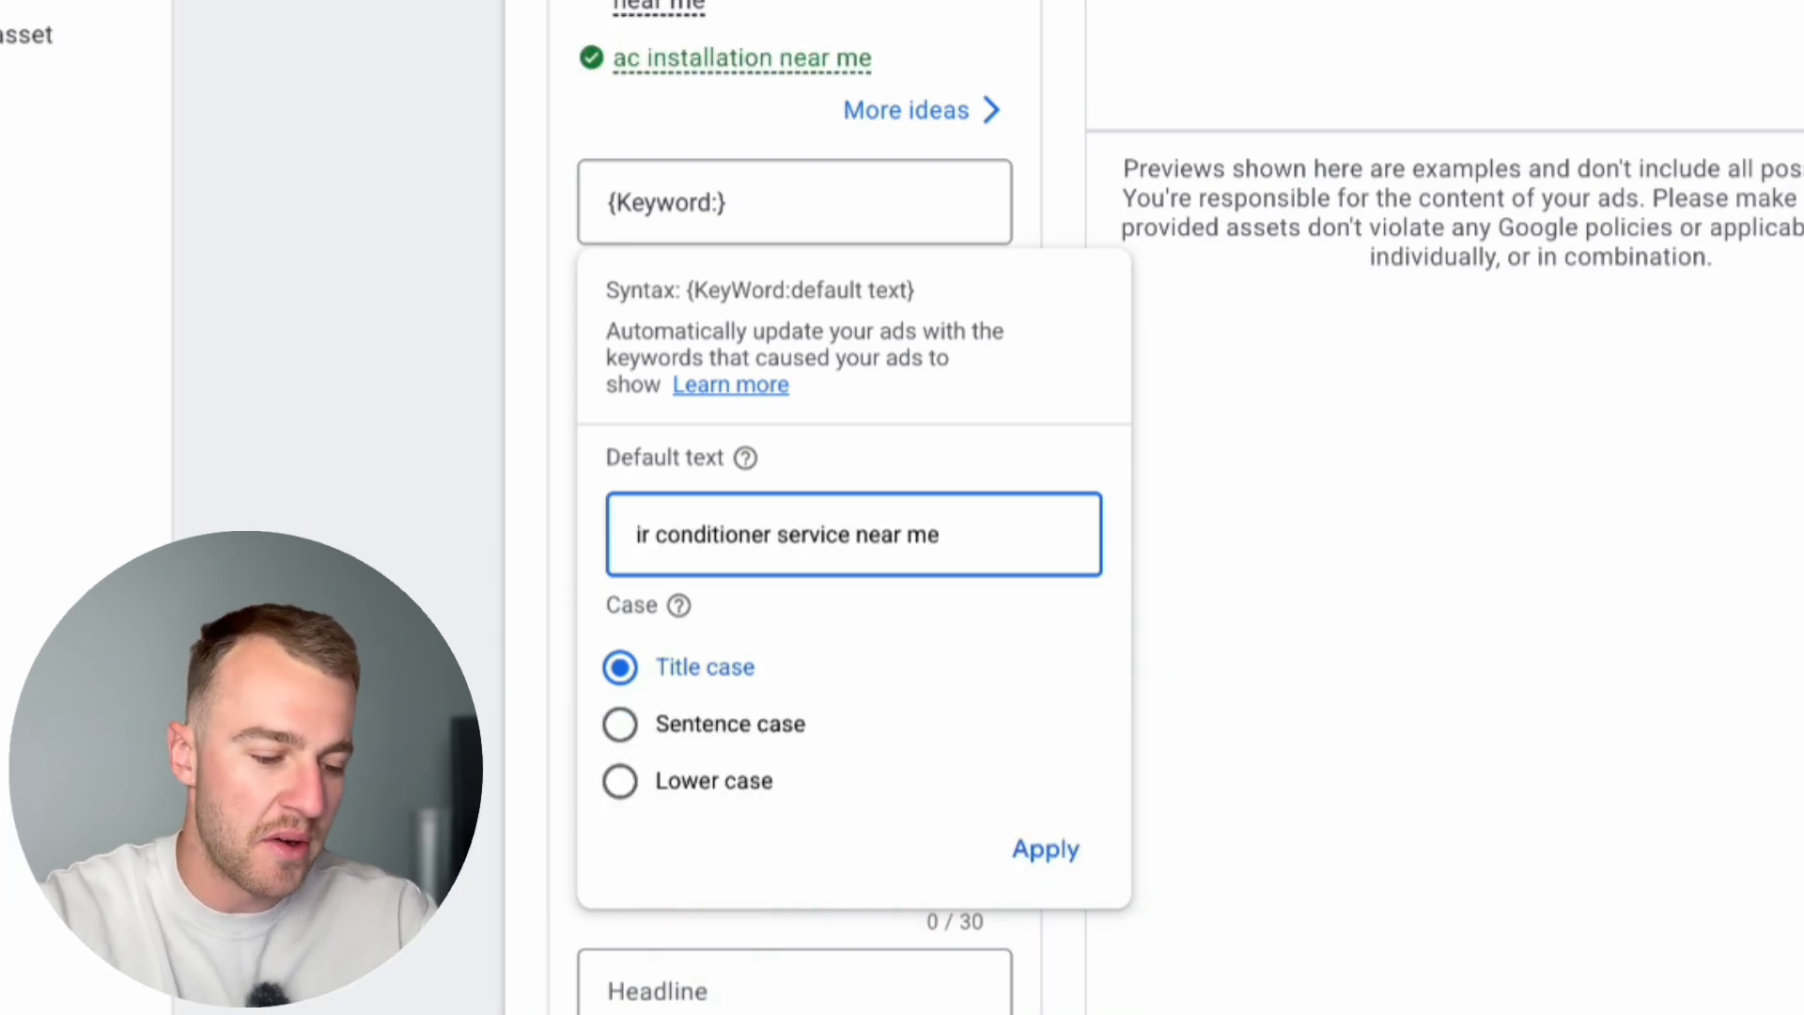
type("A")
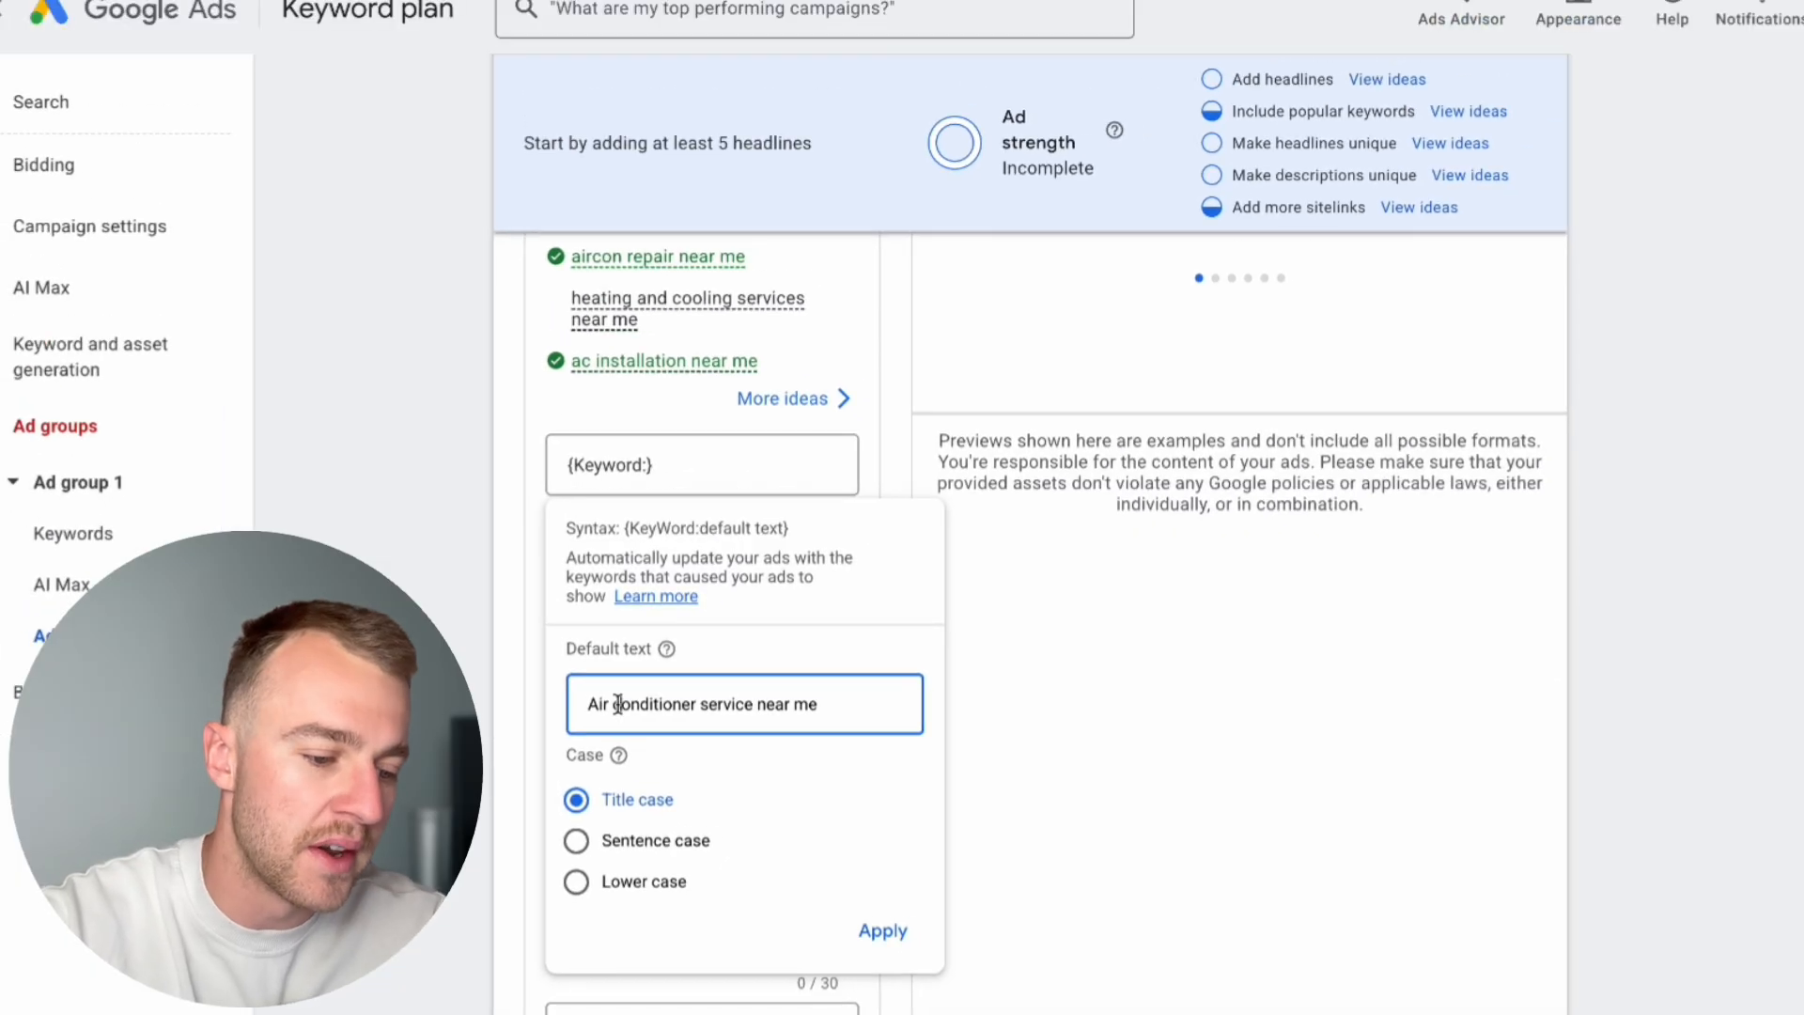
left_click(618, 704)
key("BackSpace")
type("C")
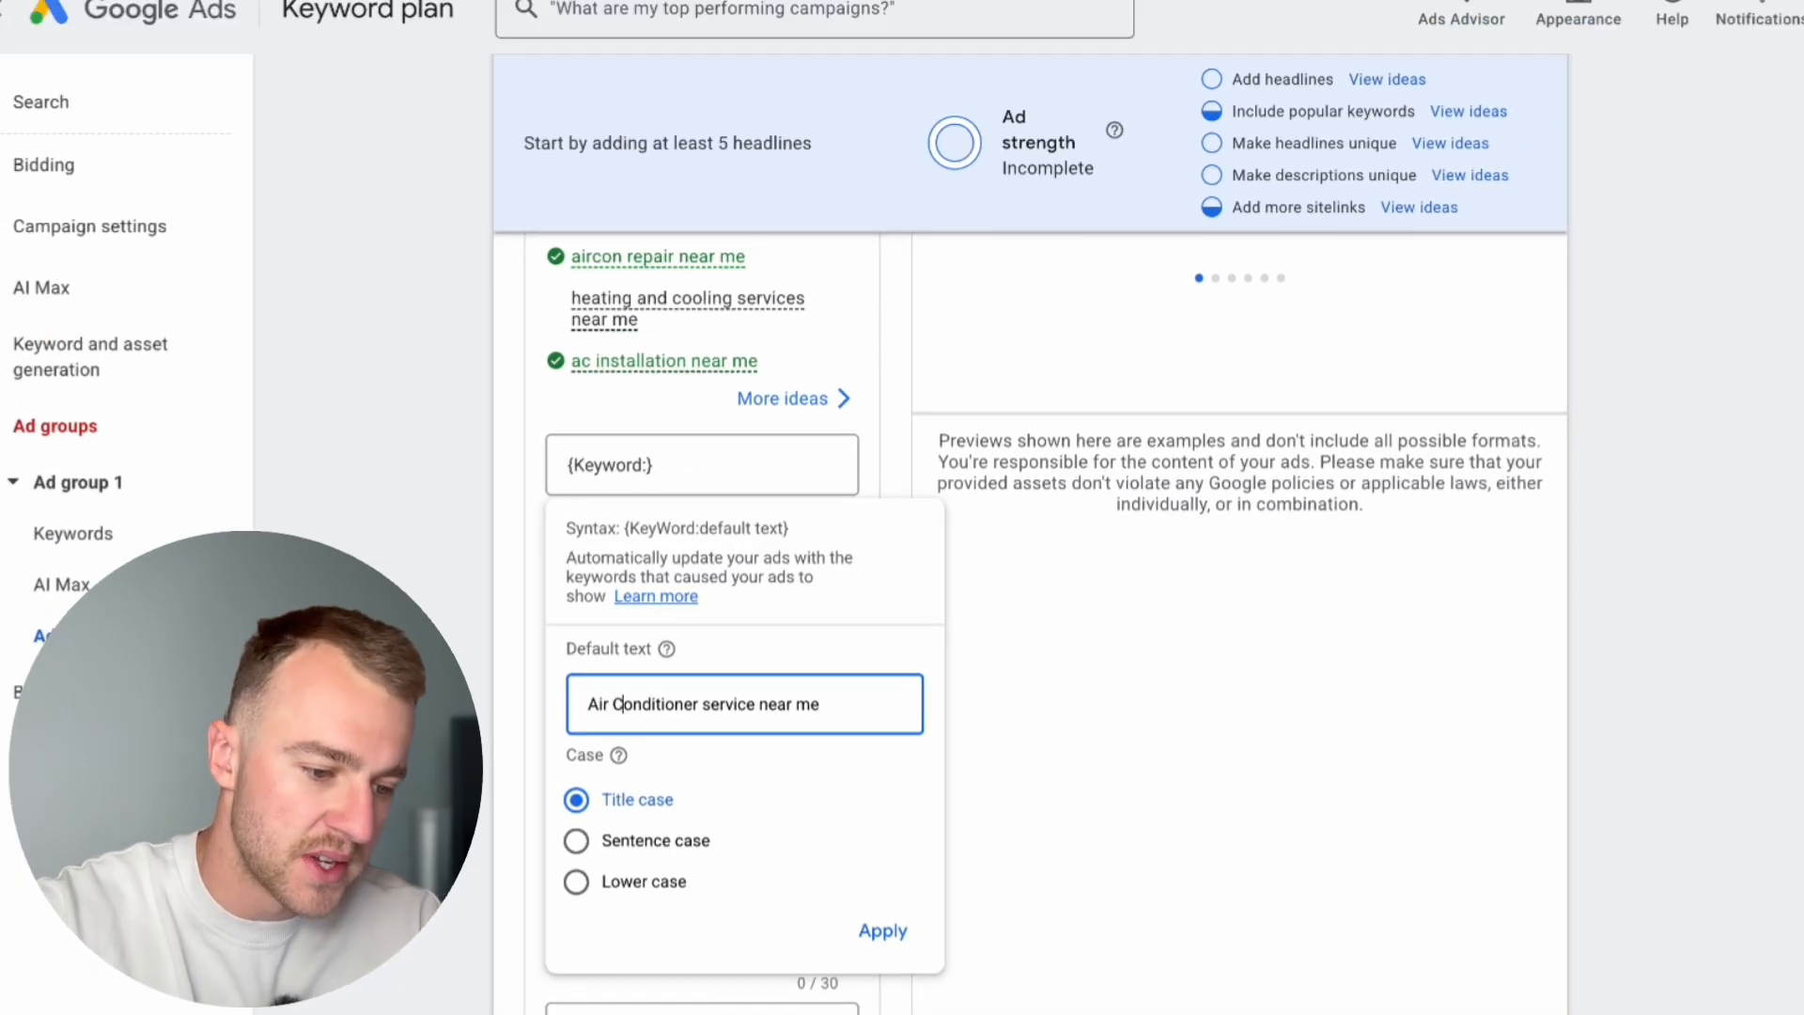
left_click(711, 704)
key("BackSpace")
type("S")
left_click(771, 705)
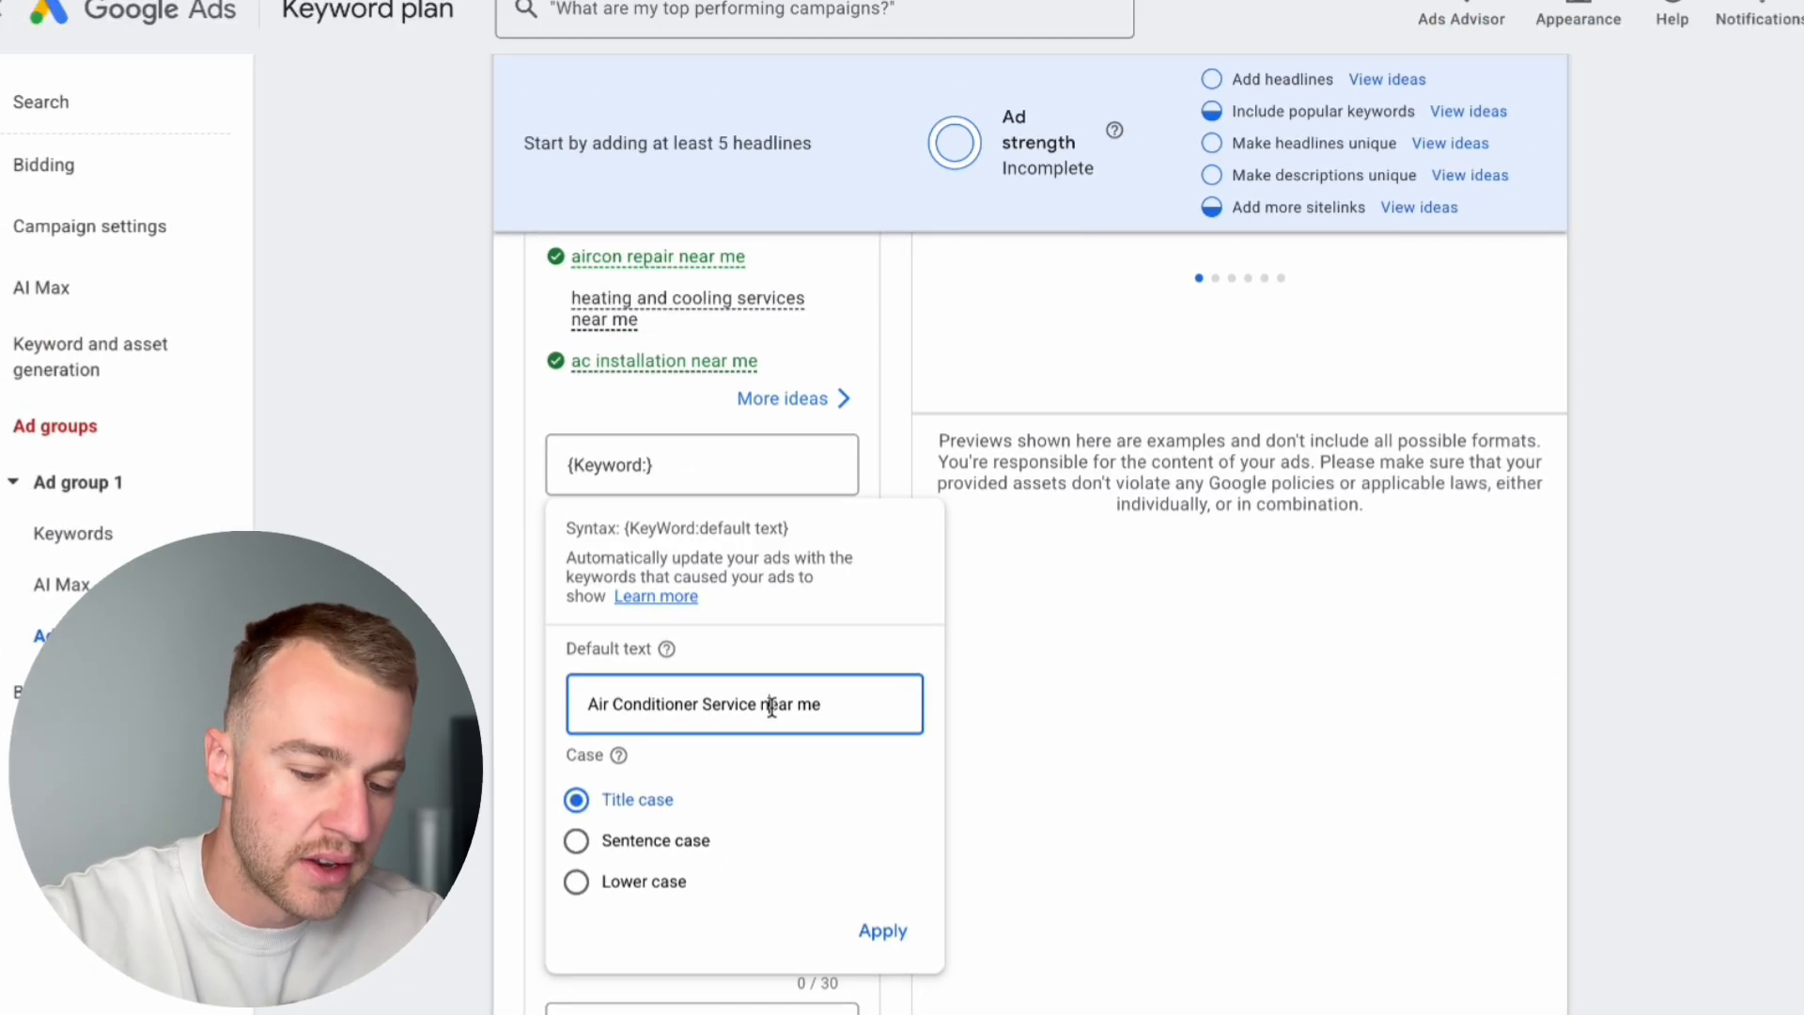
key("BackSpace")
type("N")
left_click(816, 701)
key("BackSpace")
type("M")
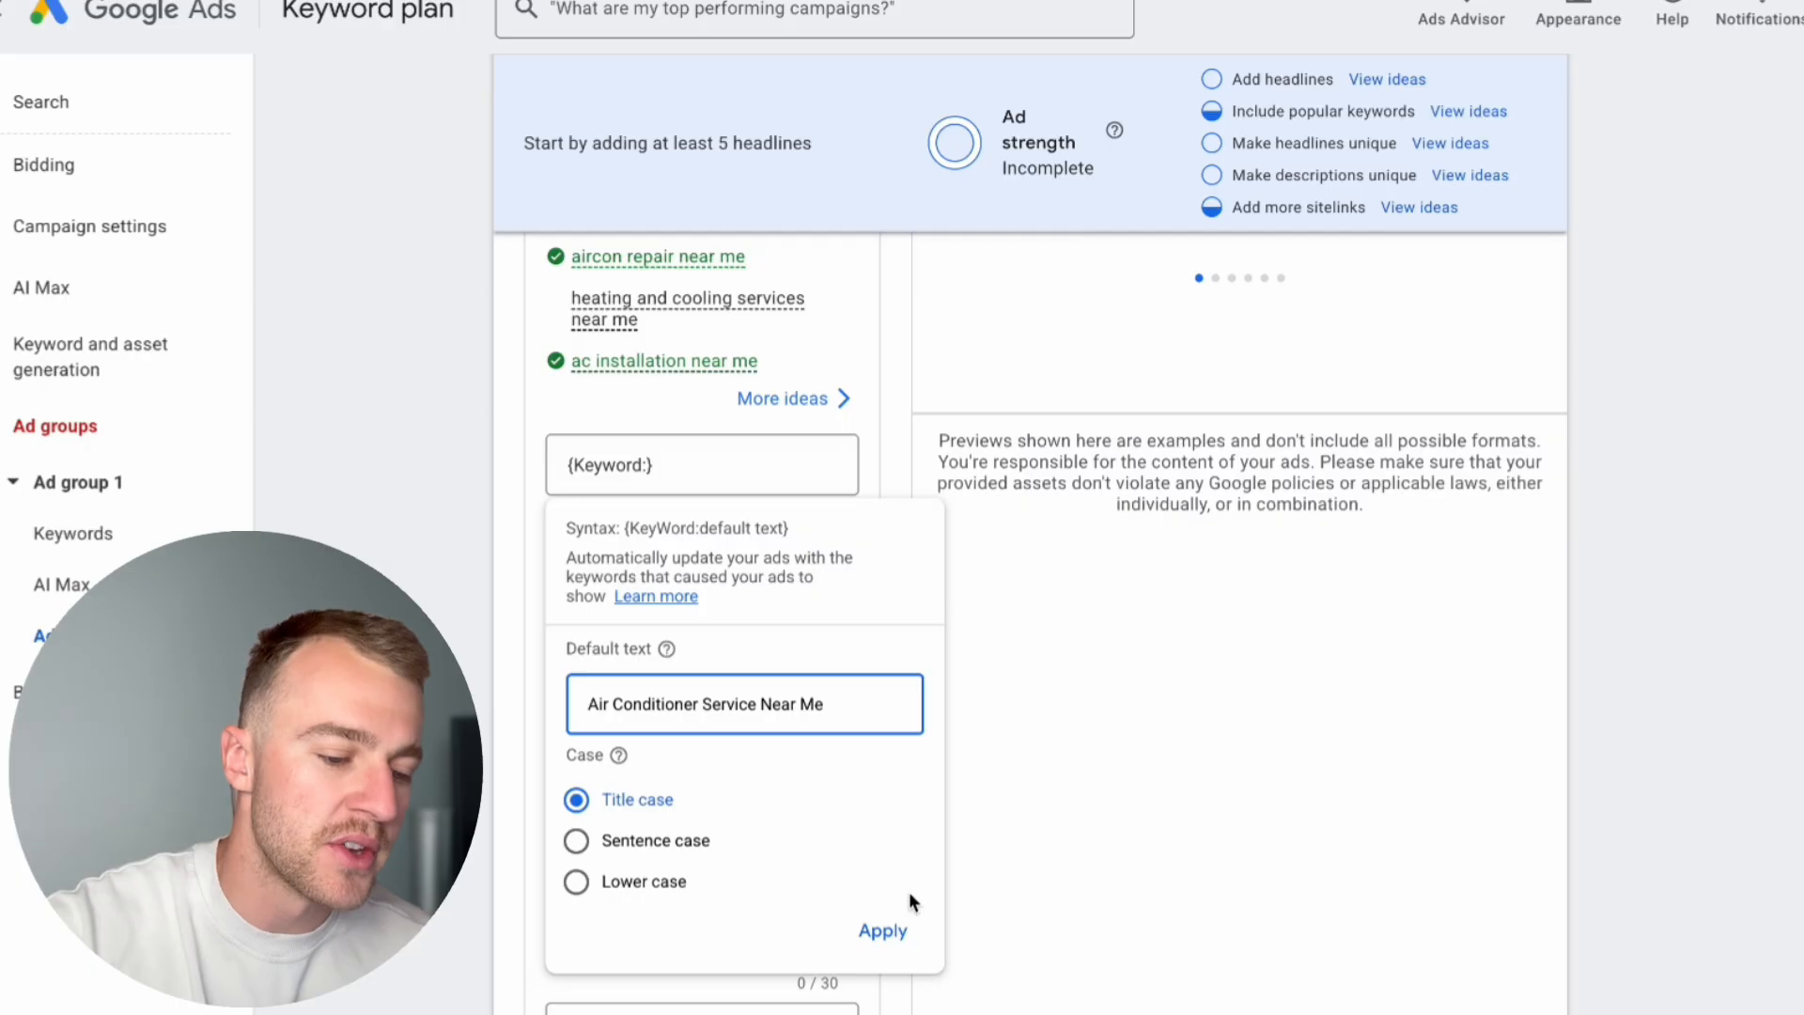
Step: Apply the keyword insertion and pin the first headline to show only in position 1
left_click(879, 932)
left_click(804, 477)
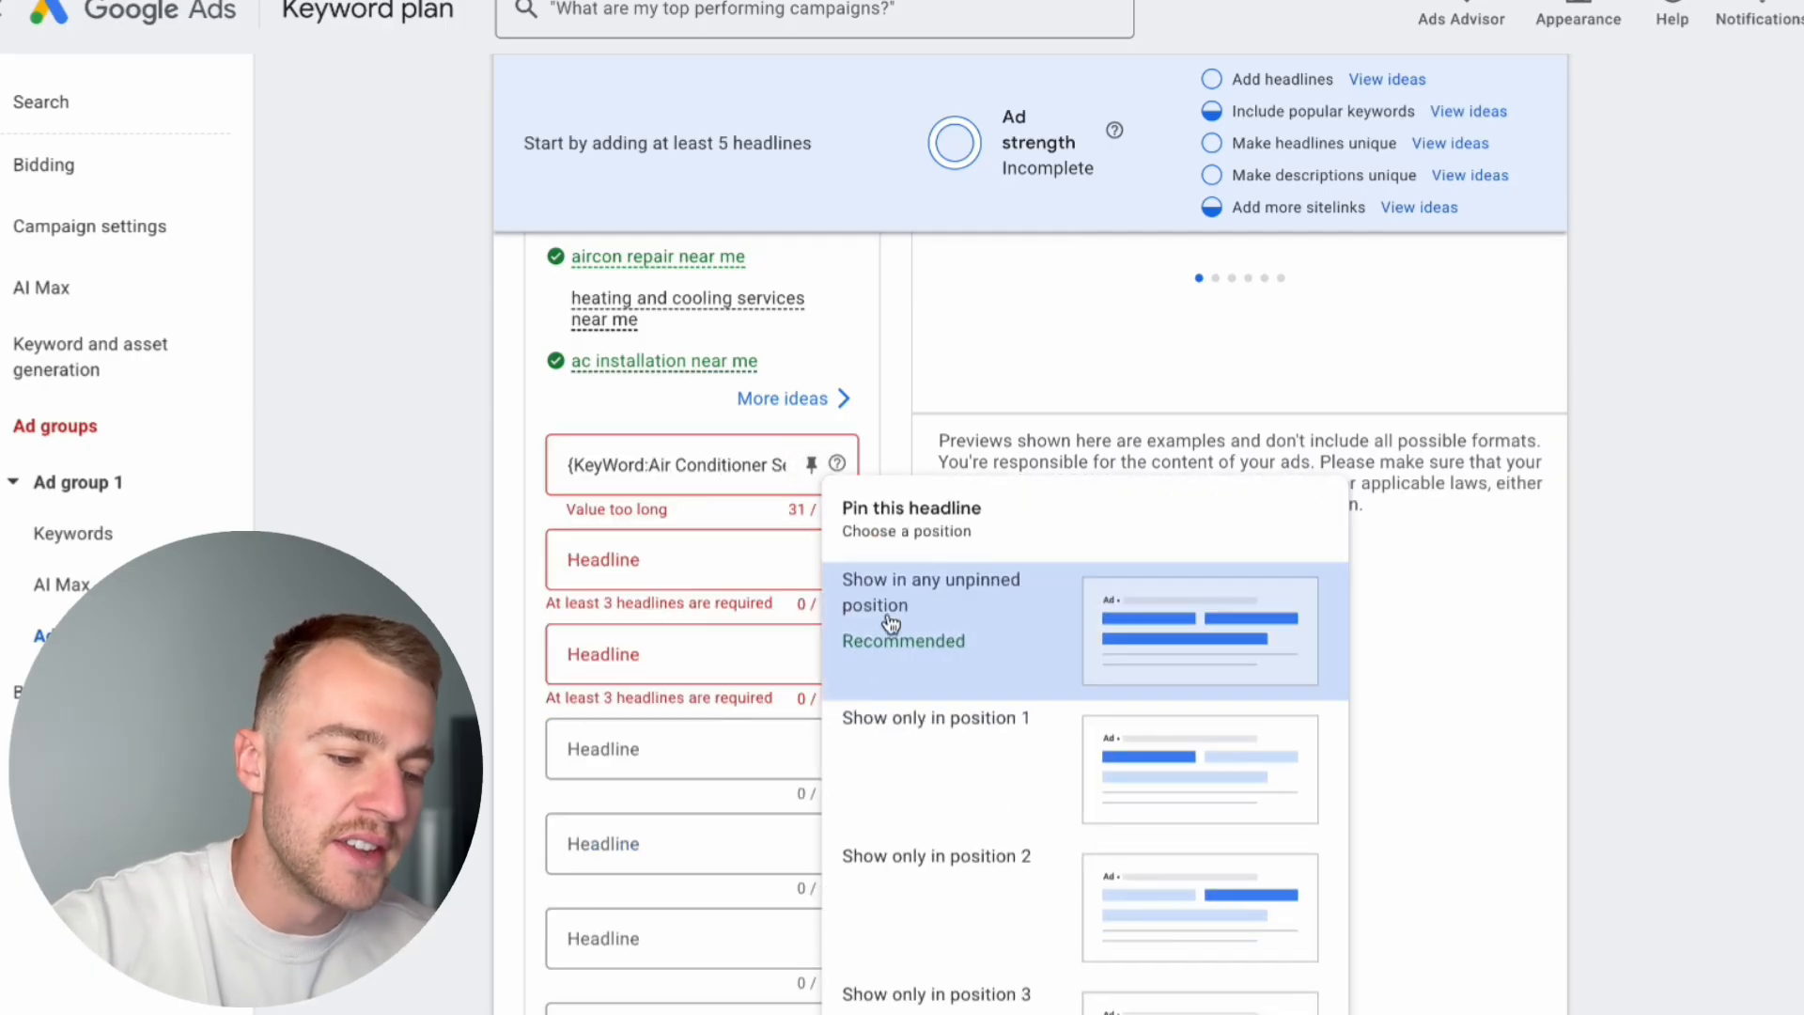
left_click(865, 724)
Step: Compare the ad group's exact match keywords with the headline in the ad preview, and check the first headline's length
scroll(712, 528, "up", 2)
scroll(713, 529, "up", 10)
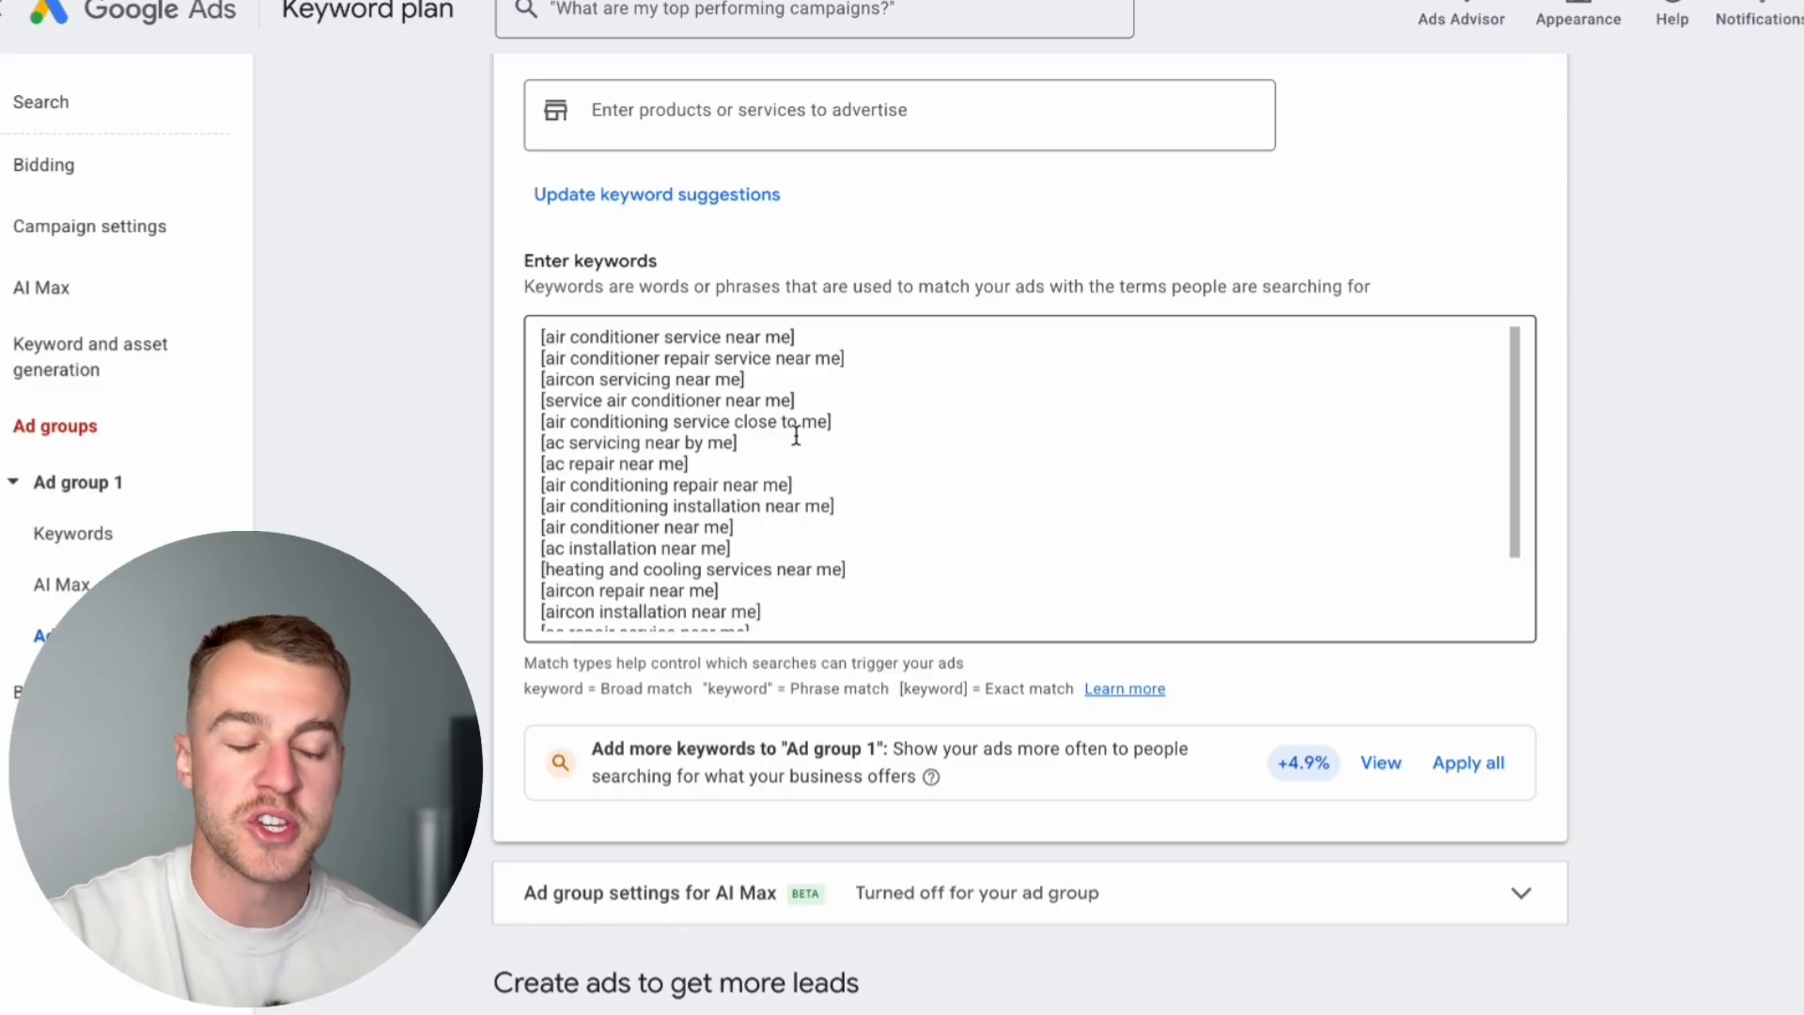
scroll(820, 490, "down", 10)
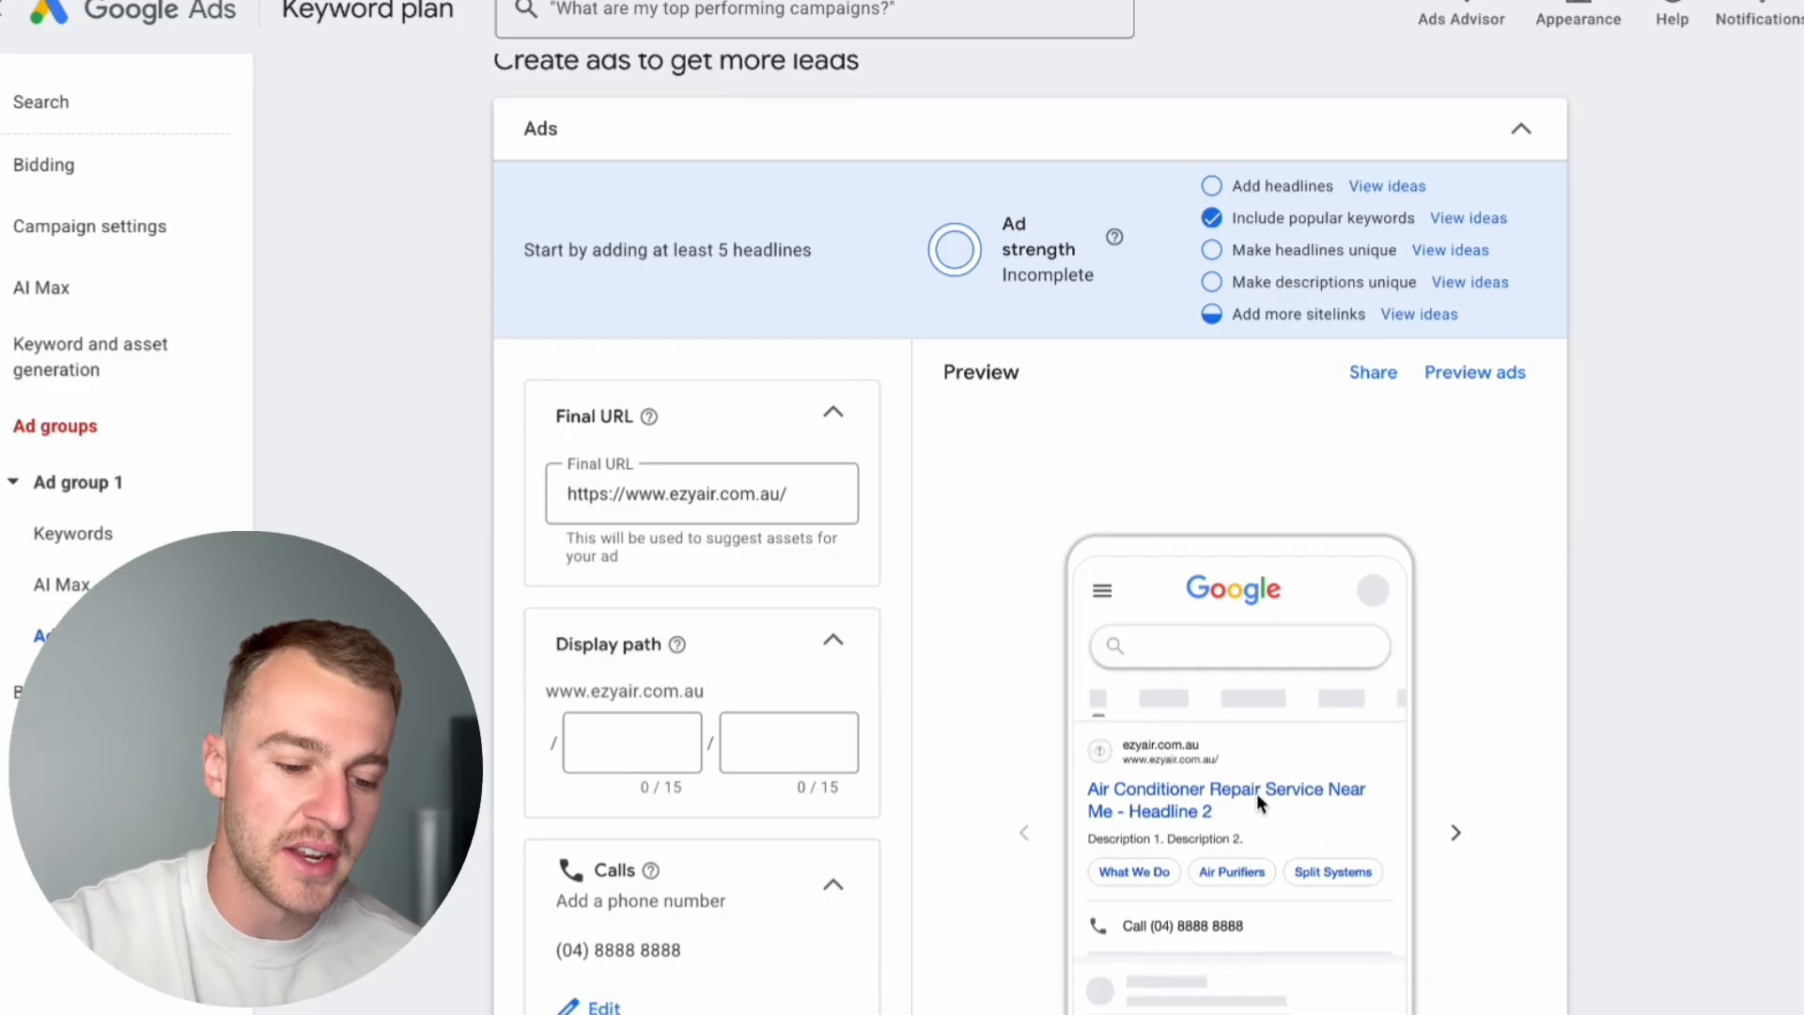
scroll(1221, 791, "down", 1)
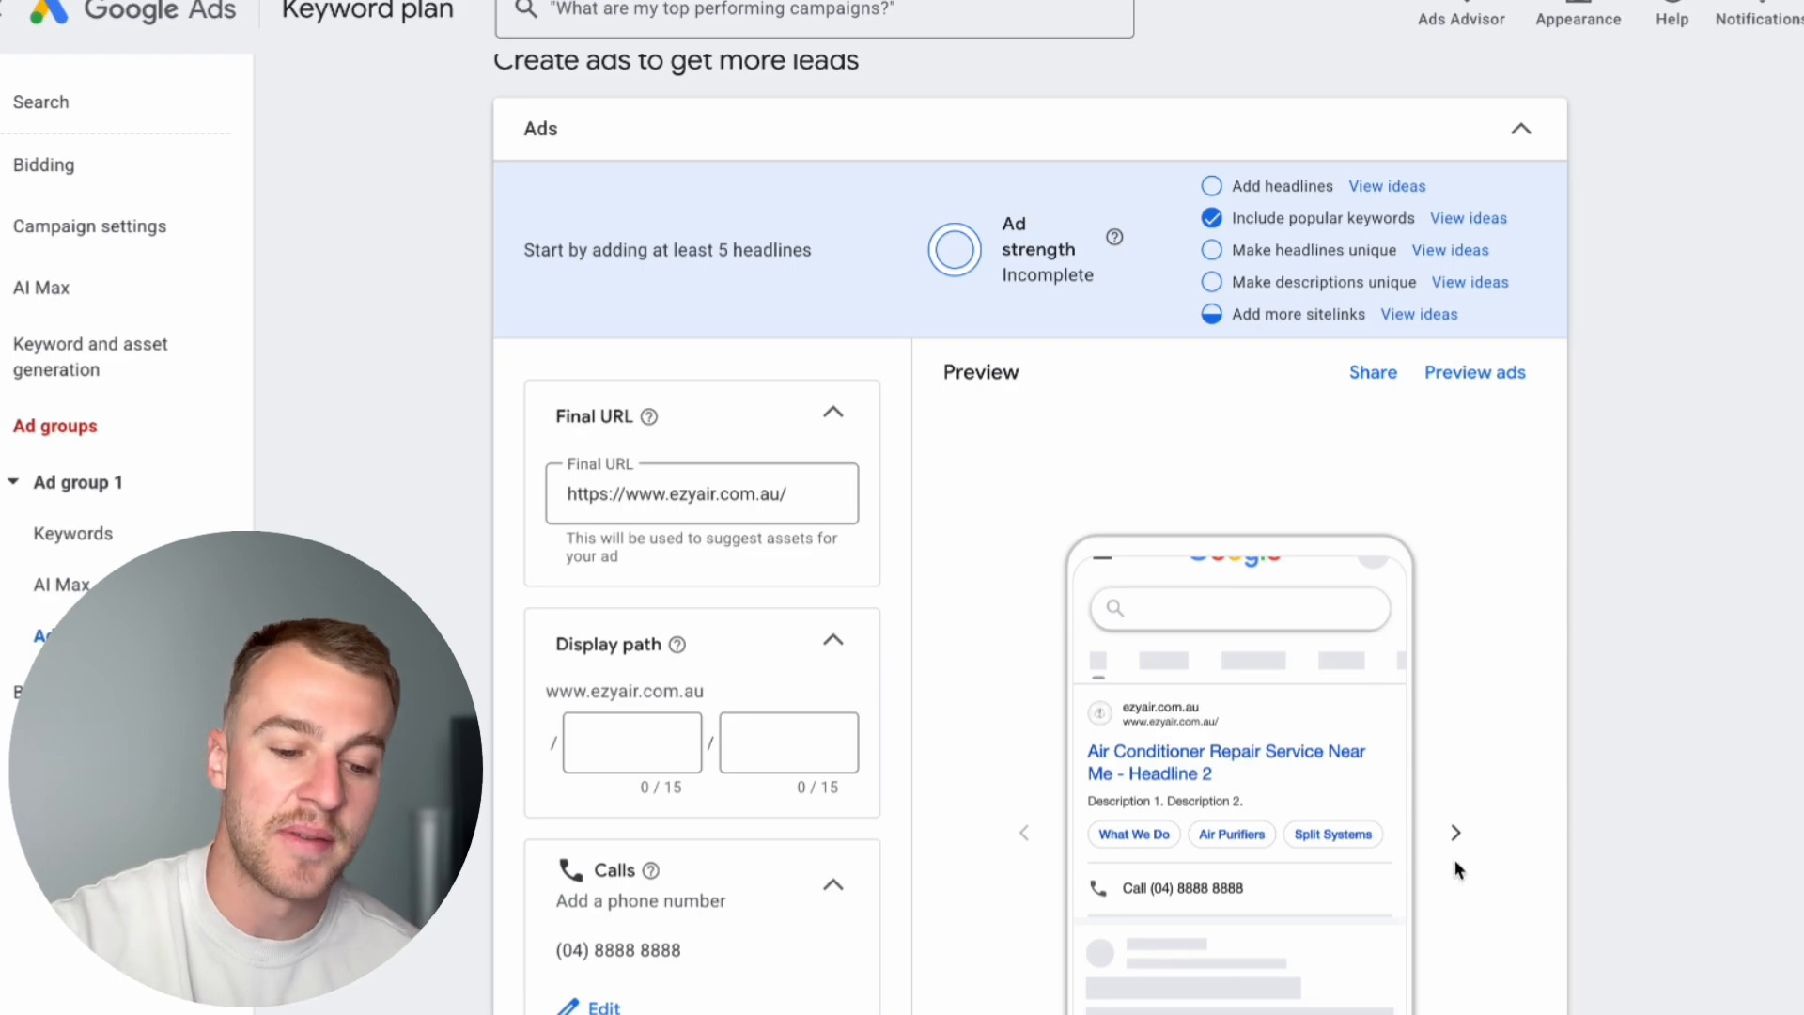
left_click(1456, 833)
scroll(866, 411, "up", 9)
scroll(792, 420, "up", 2)
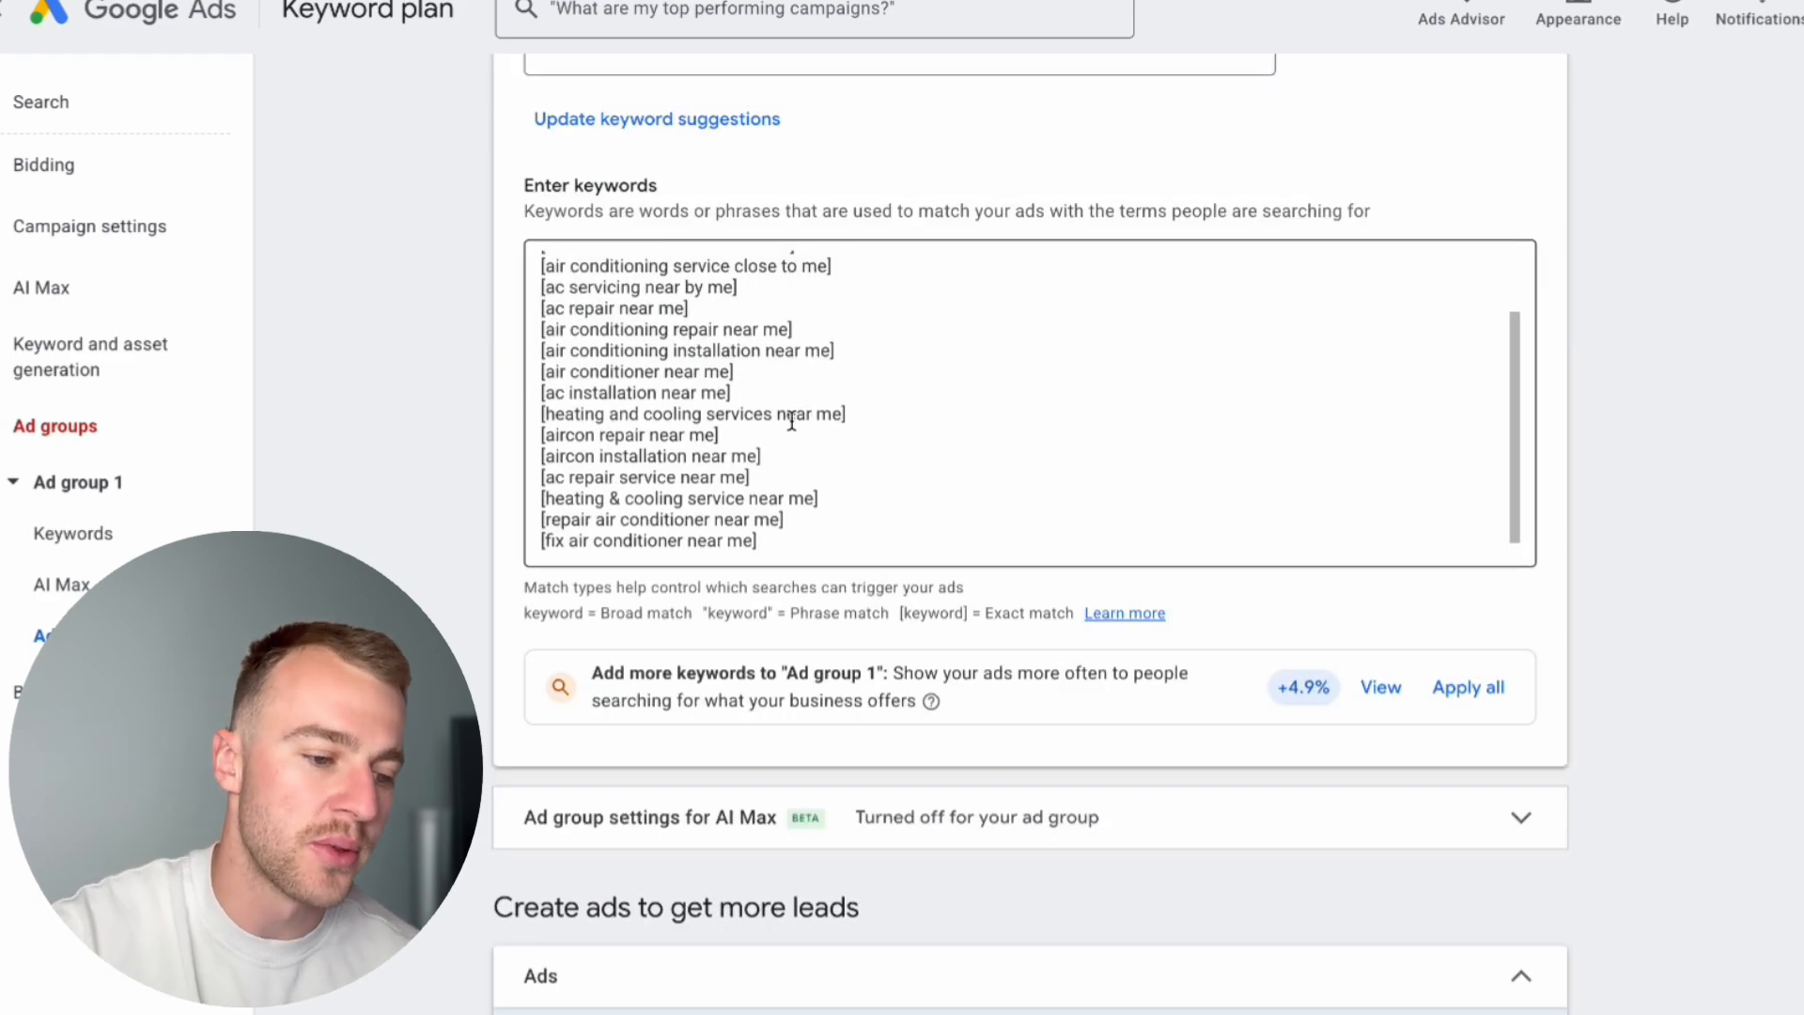
scroll(792, 420, "down", 2)
scroll(793, 420, "down", 8)
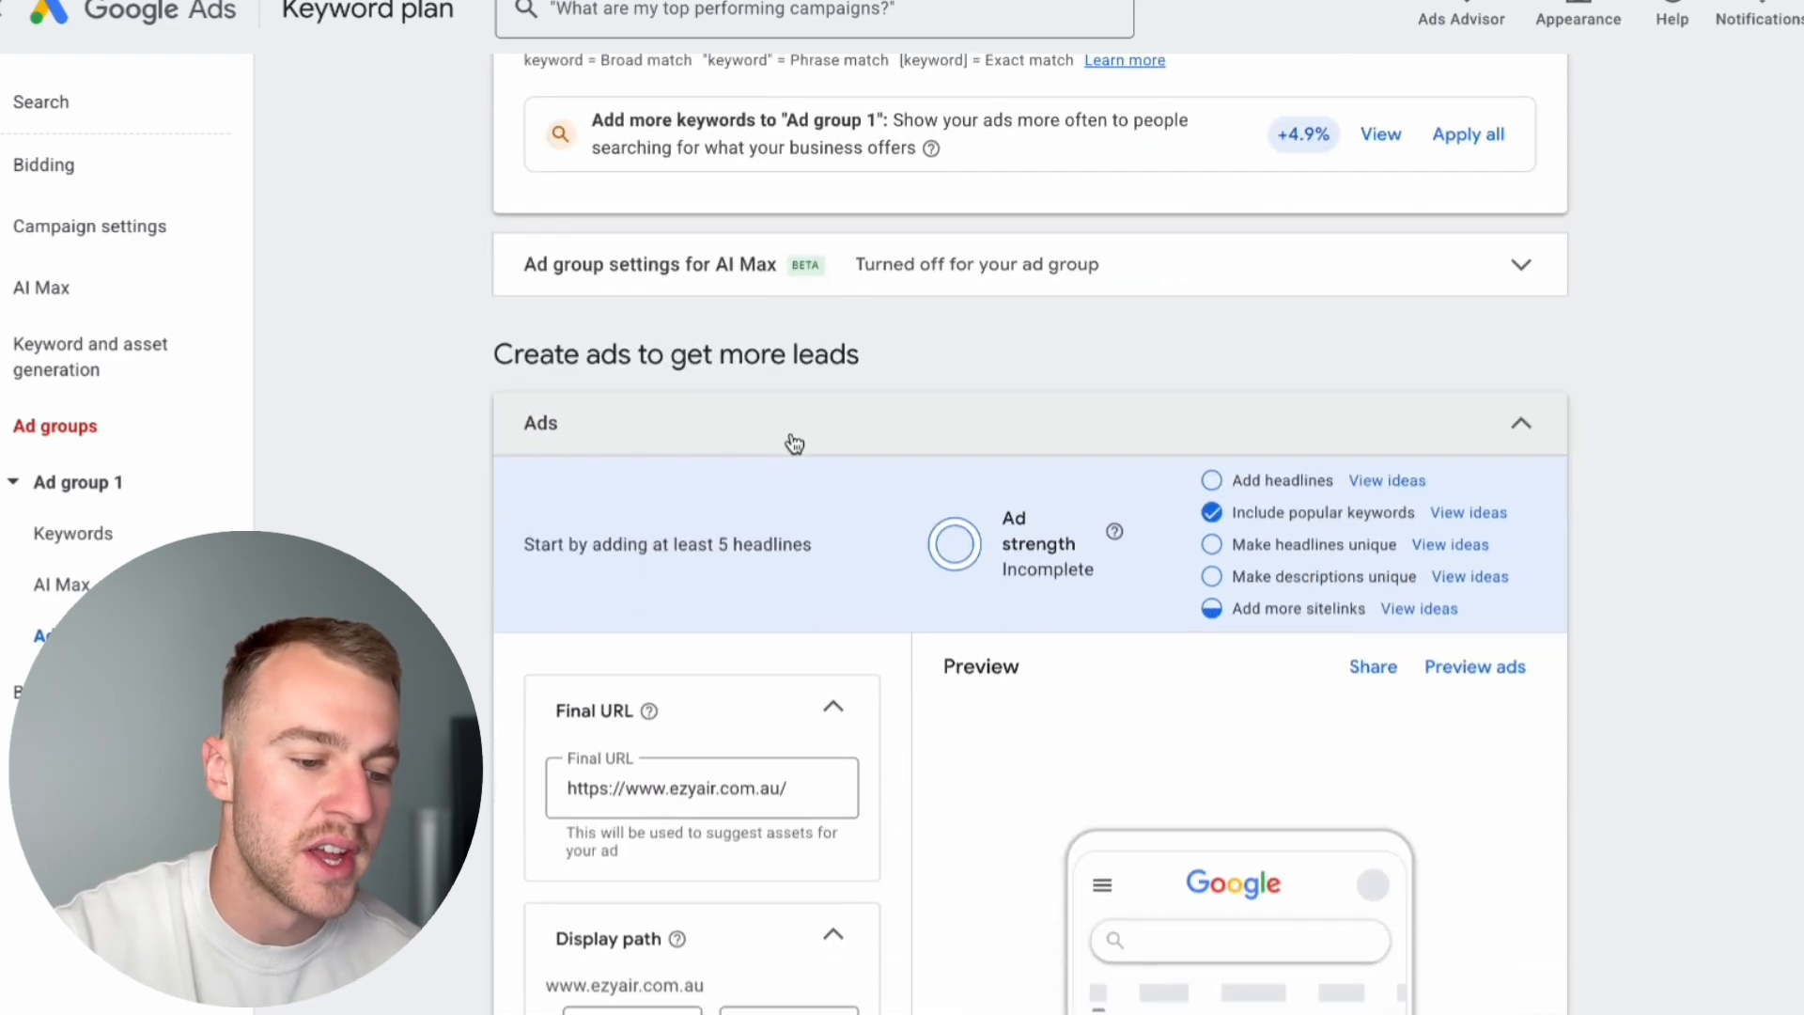
scroll(957, 850, "down", 2)
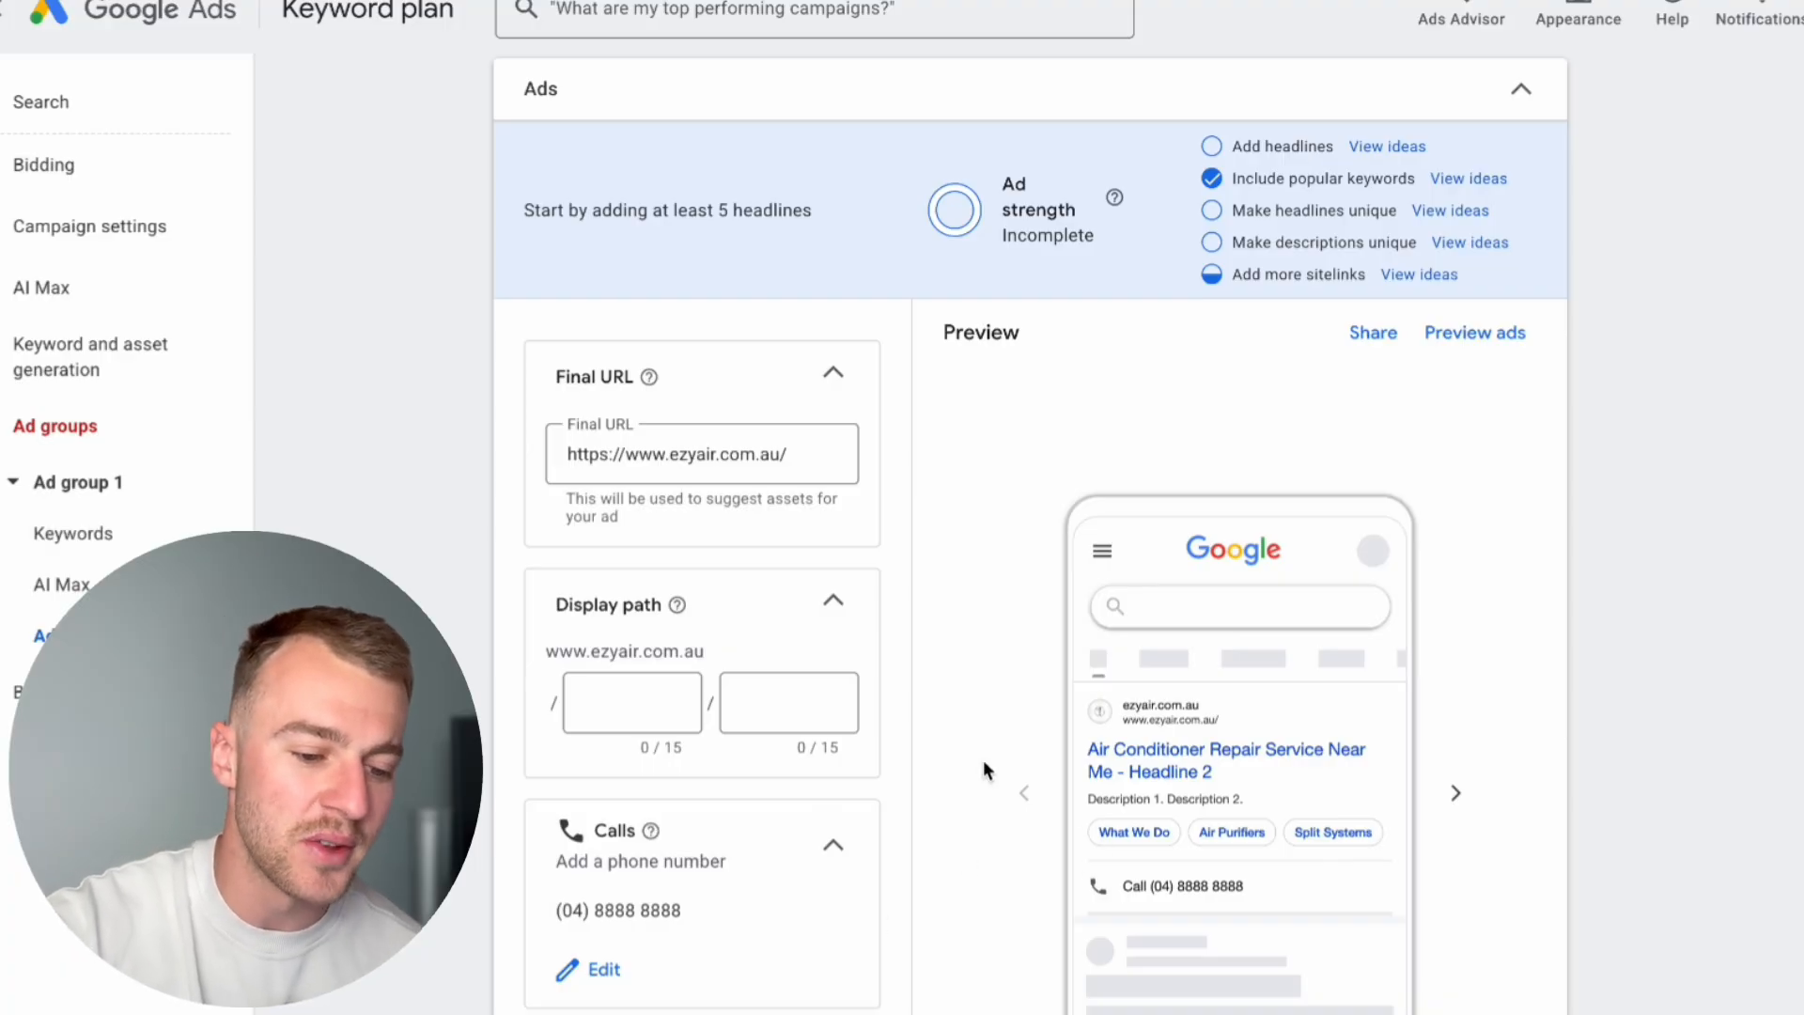
scroll(973, 769, "down", 5)
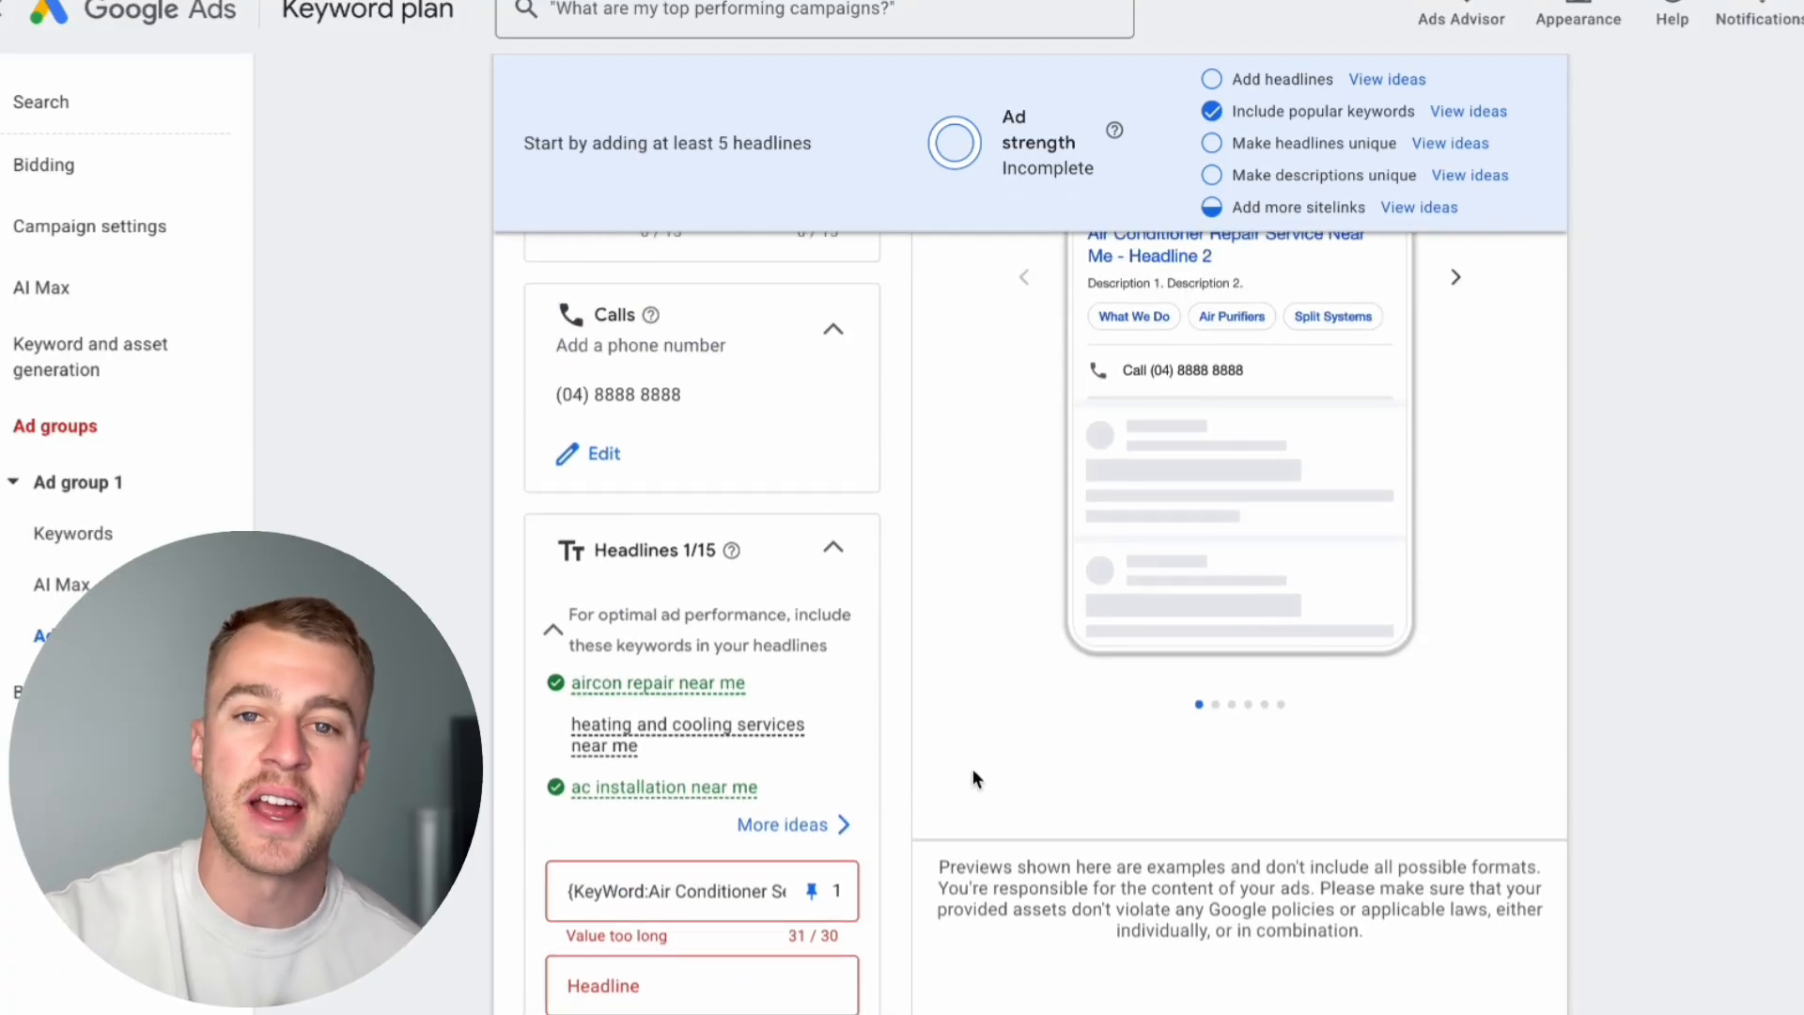
scroll(973, 769, "down", 1)
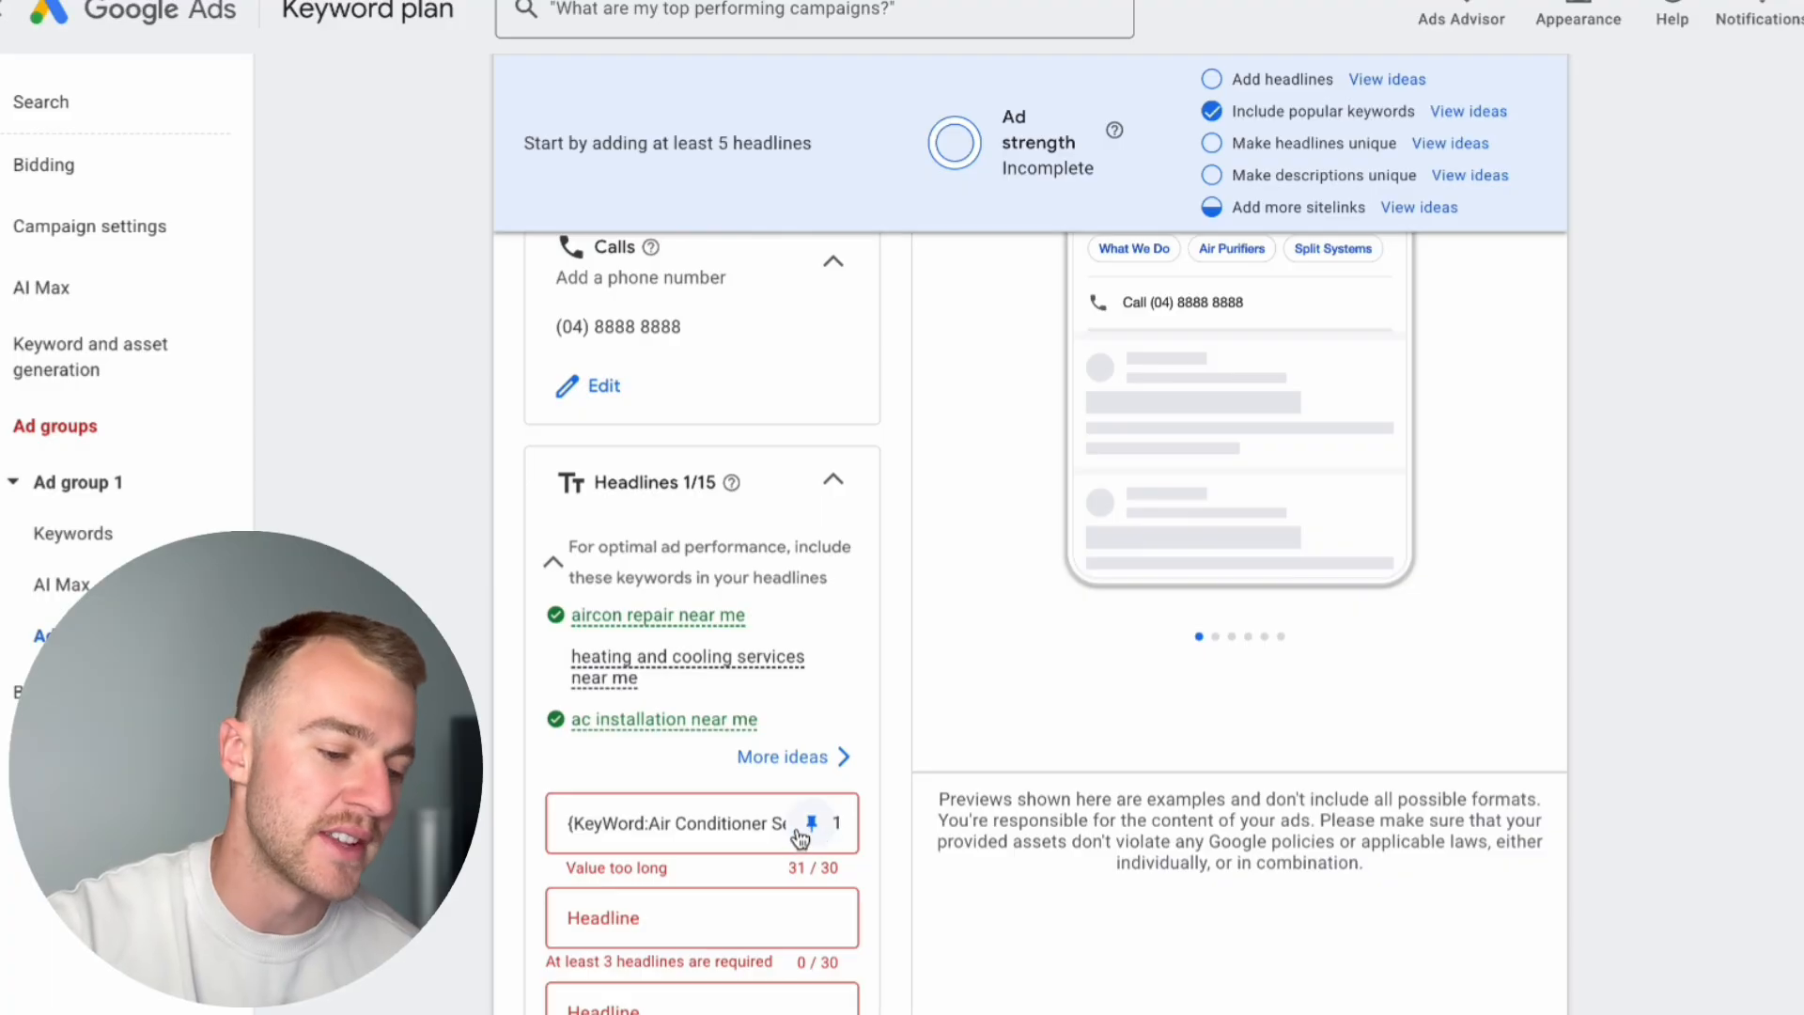
Step: Shorten the first headline's default text to "AC Service Near Me" and add the headlines "Same Day Service" and "$0 Call Out Fee"
left_click(756, 897)
scroll(743, 898, "down", 1)
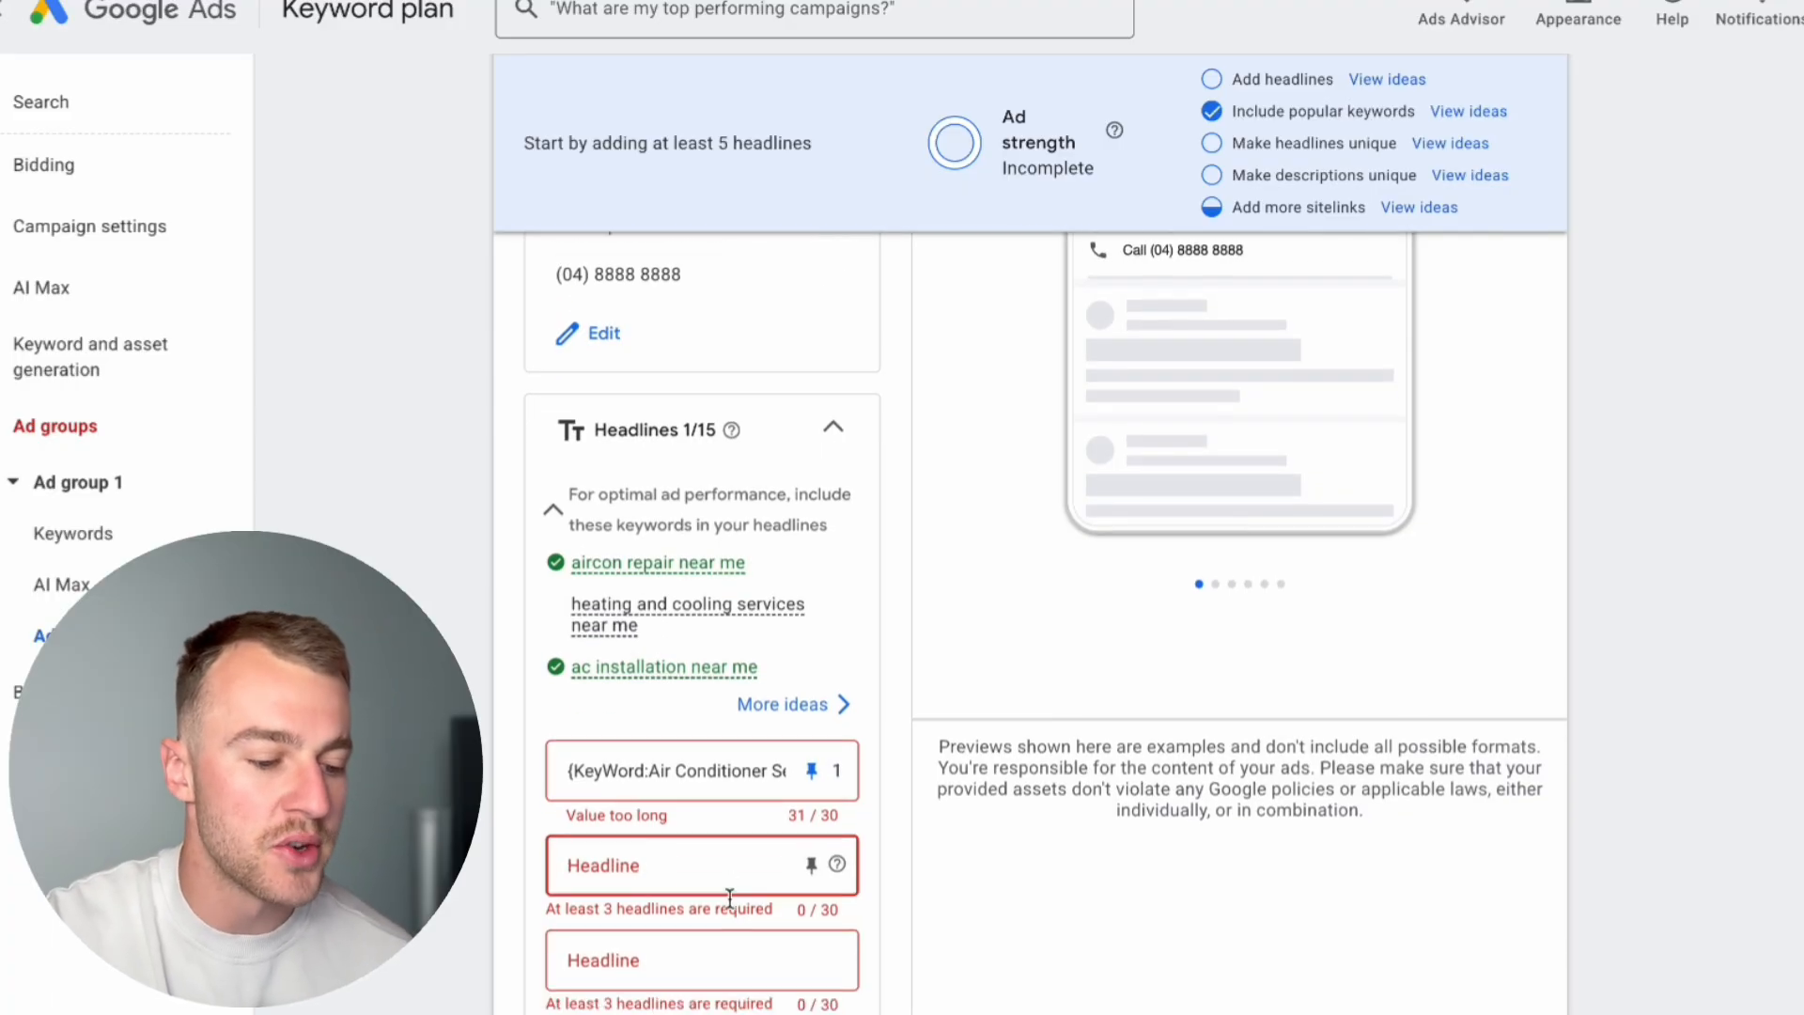
scroll(730, 899, "down", 1)
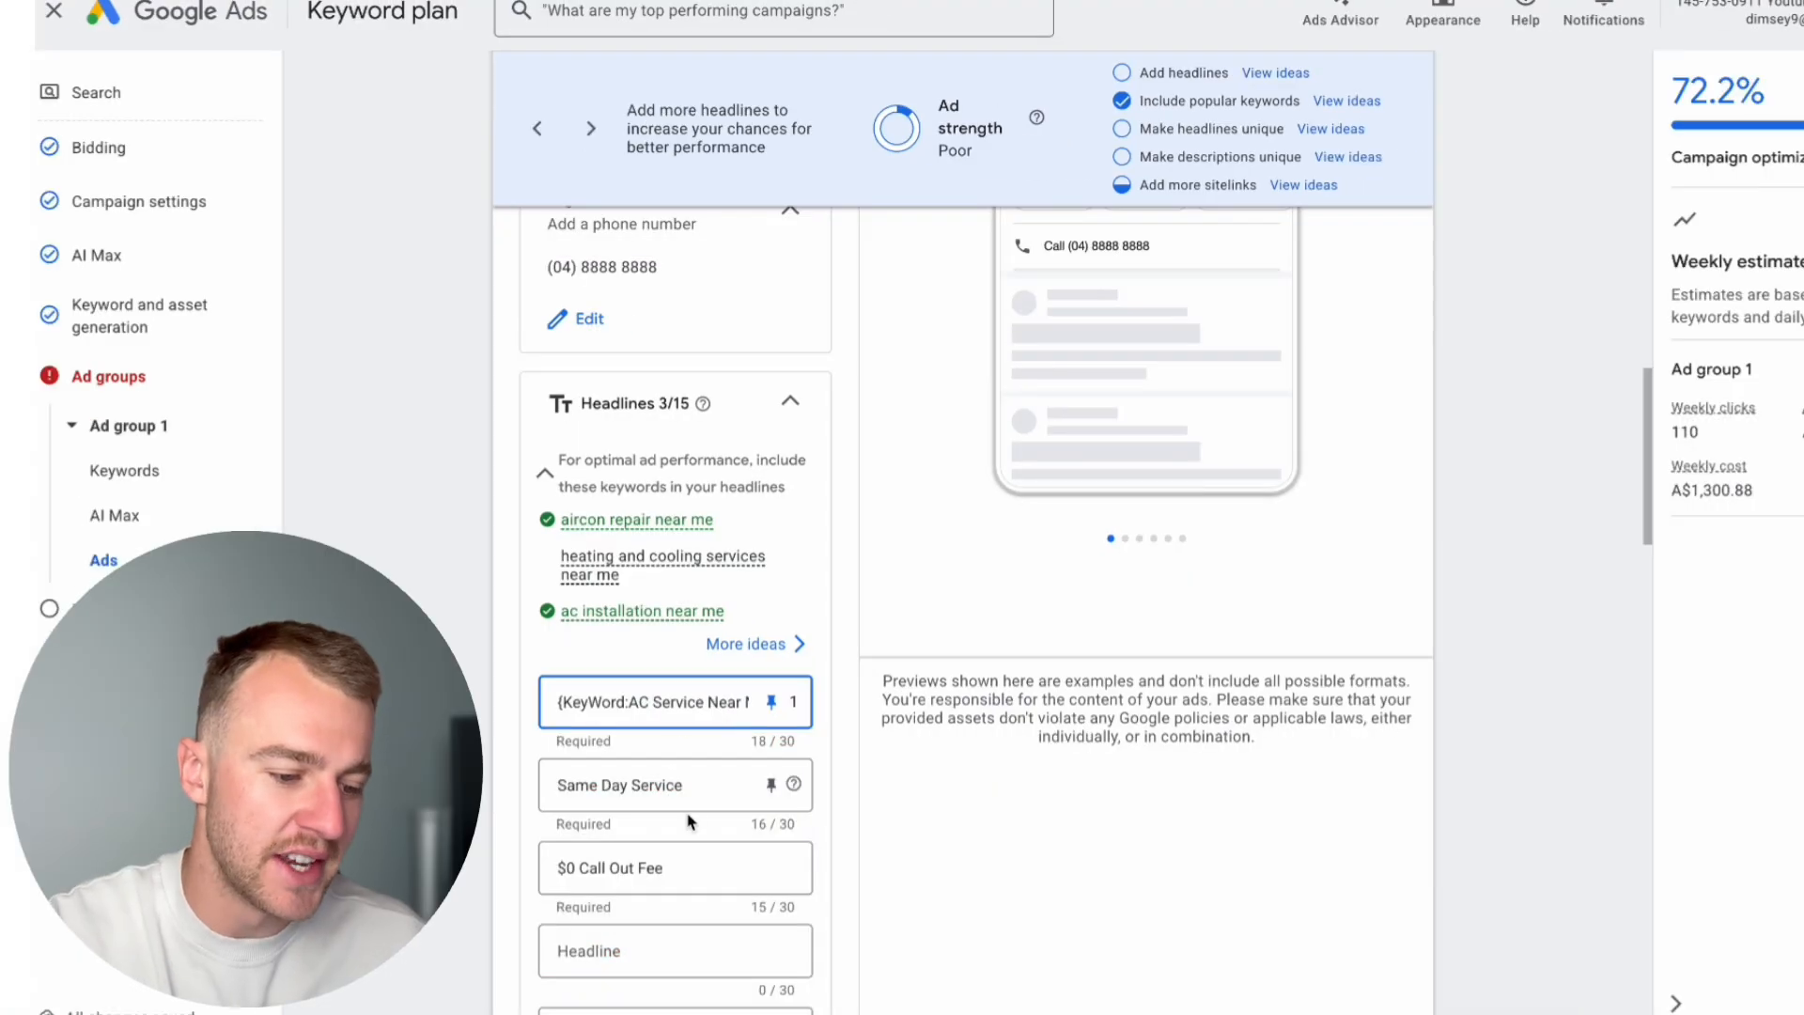
Step: Examine how the pinned keyword headline combines with the other headlines in the ad preview variations
scroll(689, 822, "up", 1)
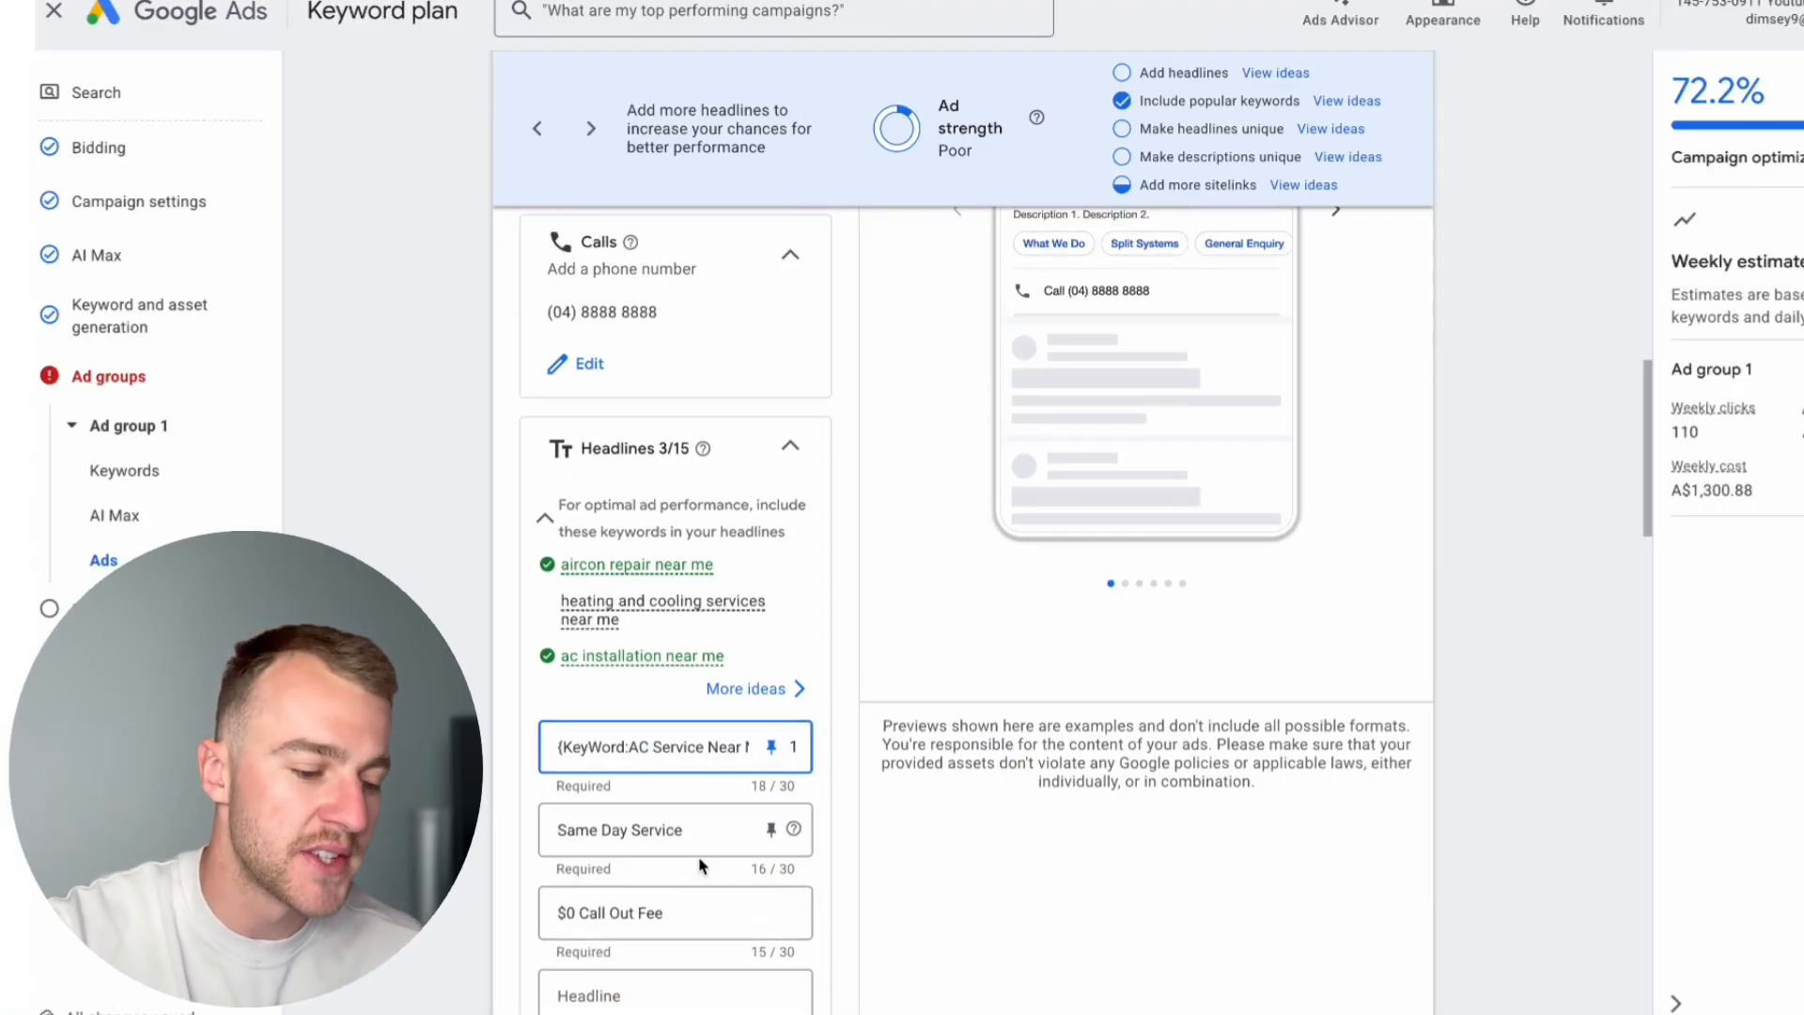
scroll(905, 747, "up", 5)
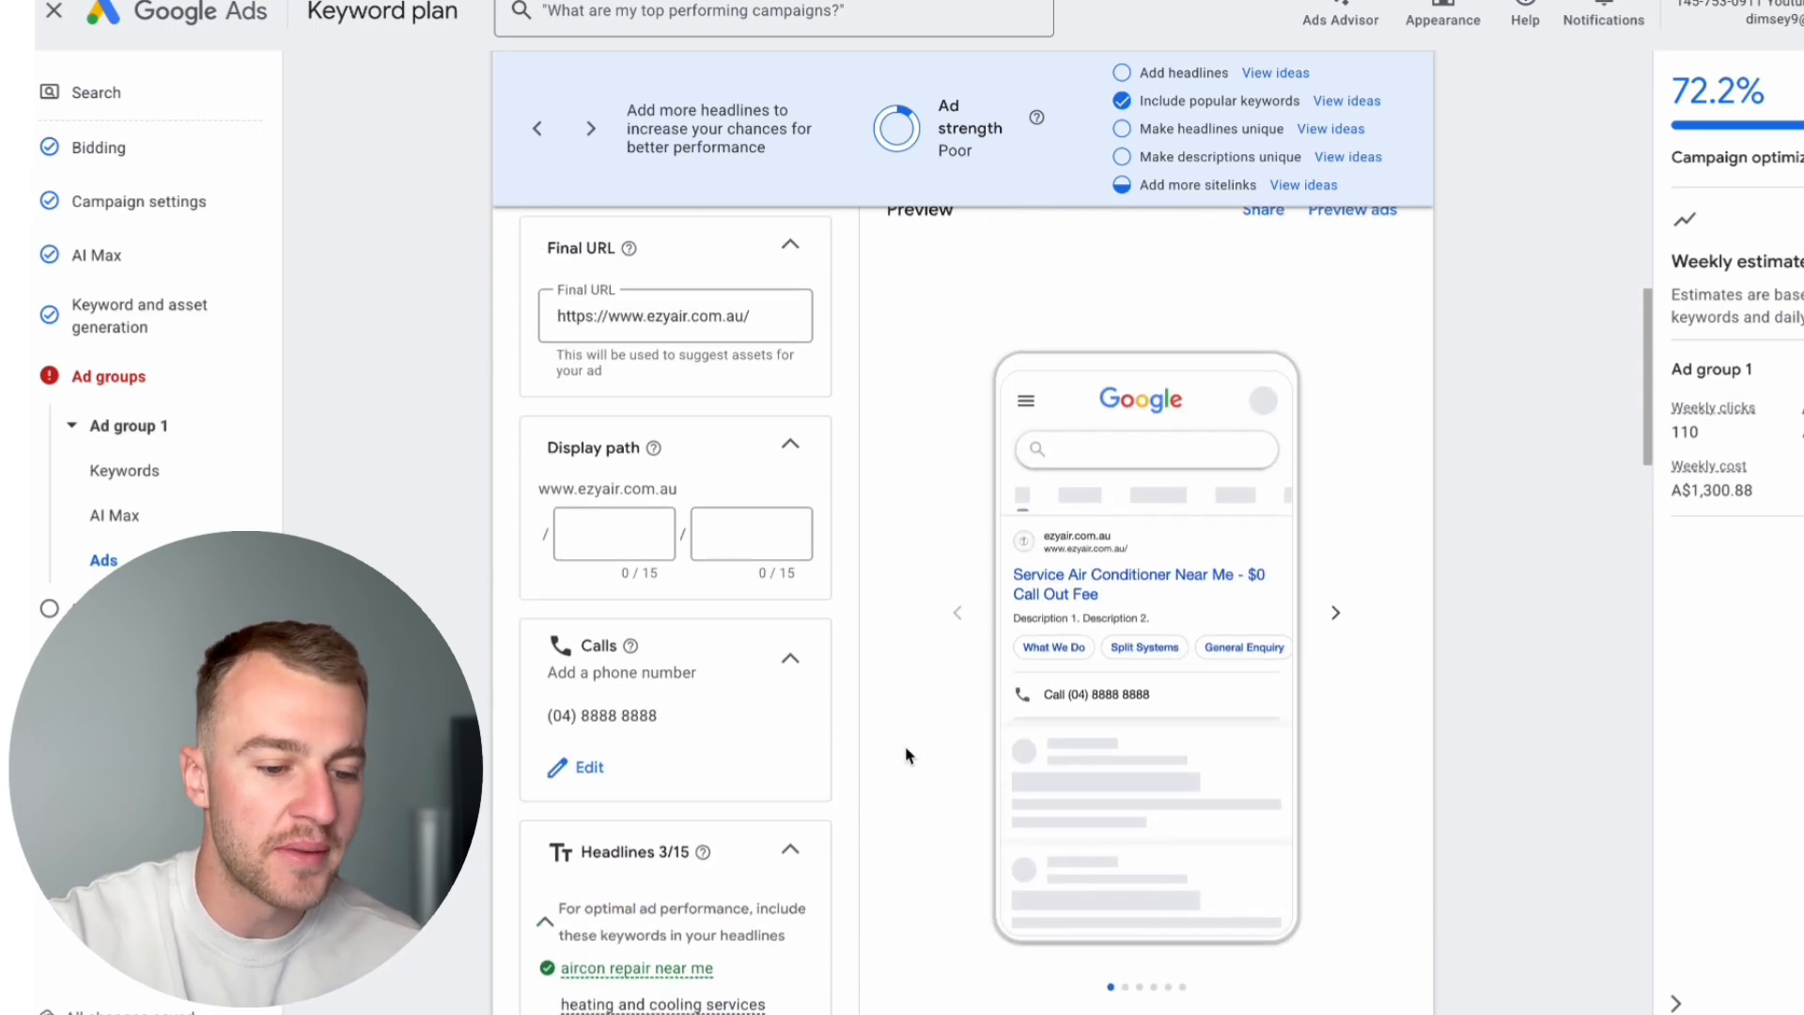
left_click(1335, 612)
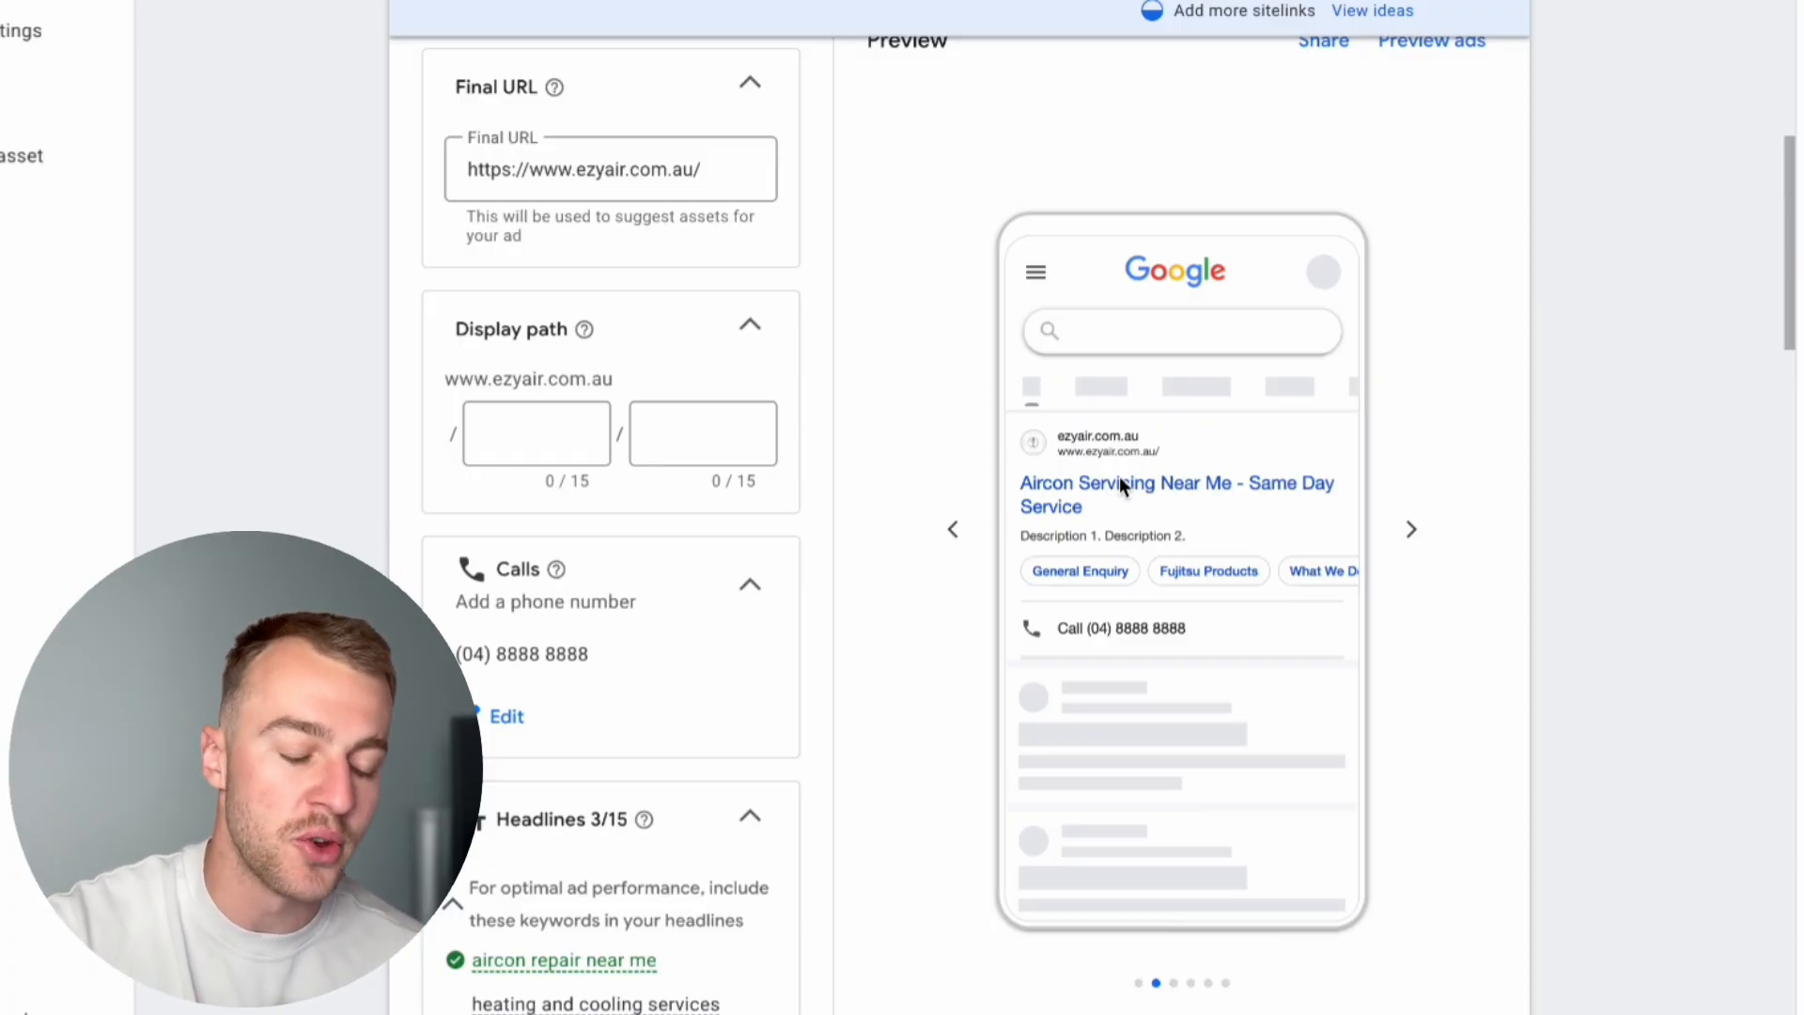
scroll(1073, 731, "down", 5)
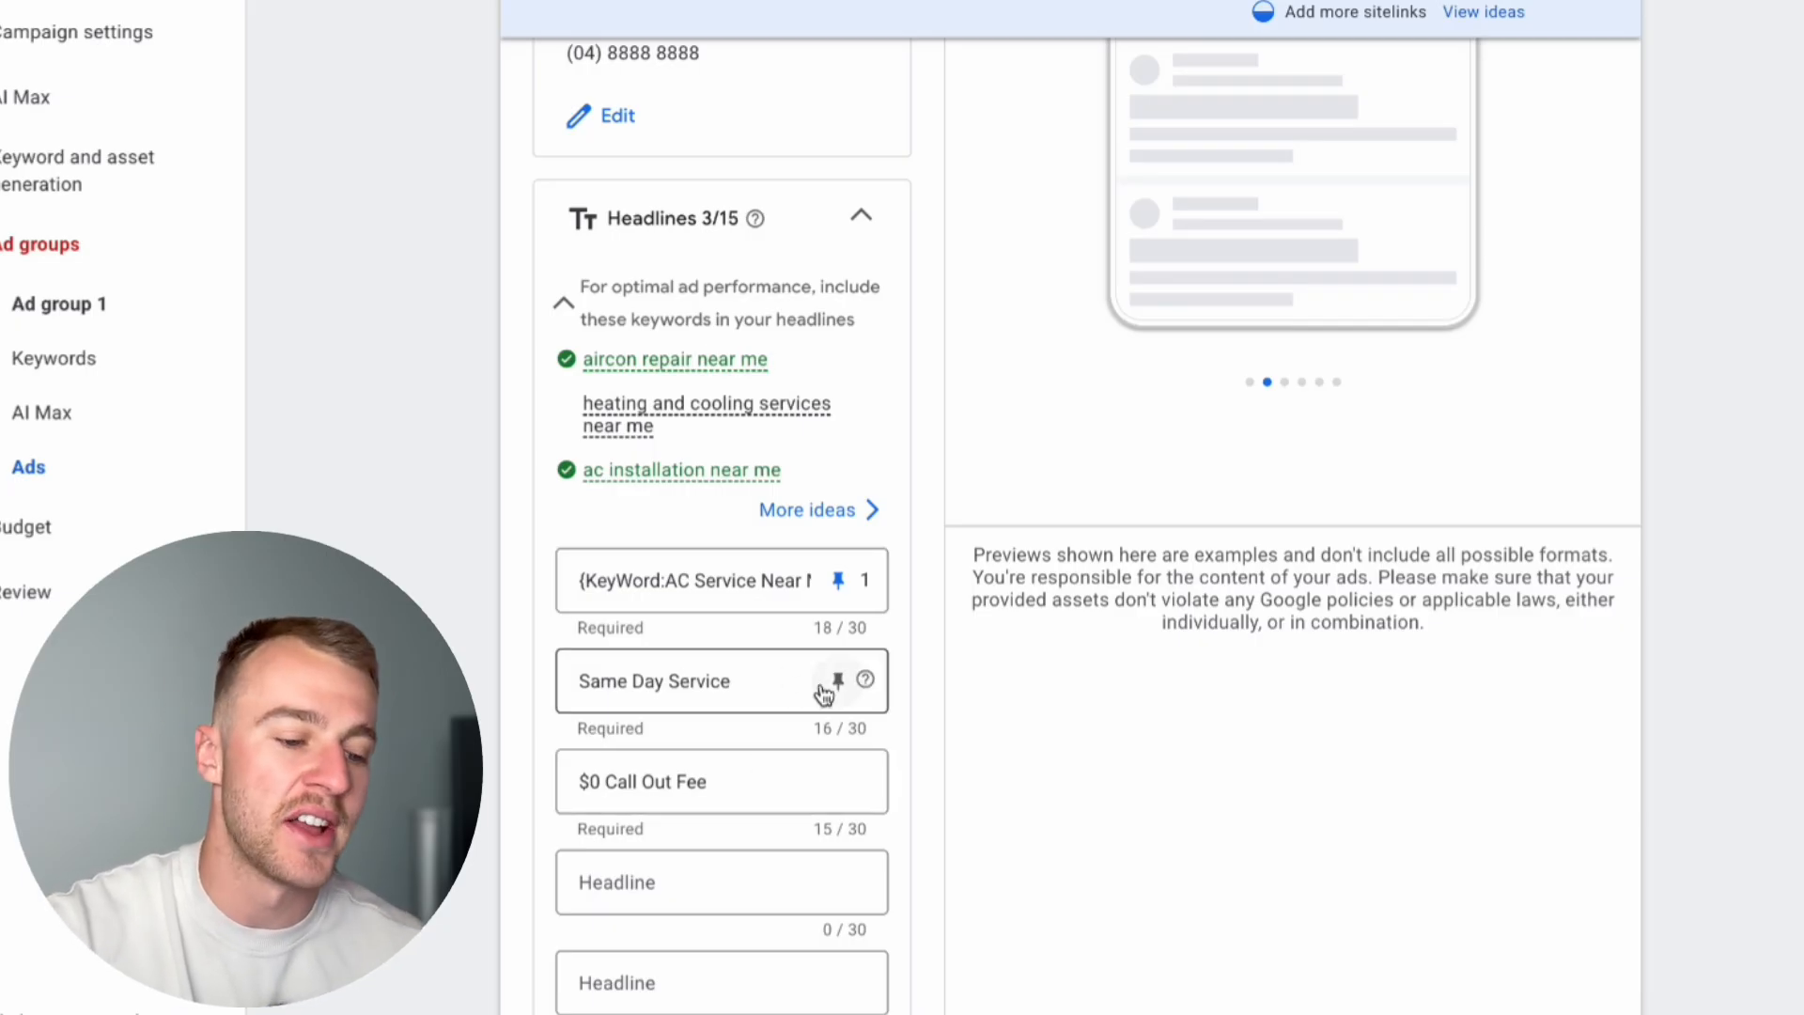
scroll(825, 693, "down", 4)
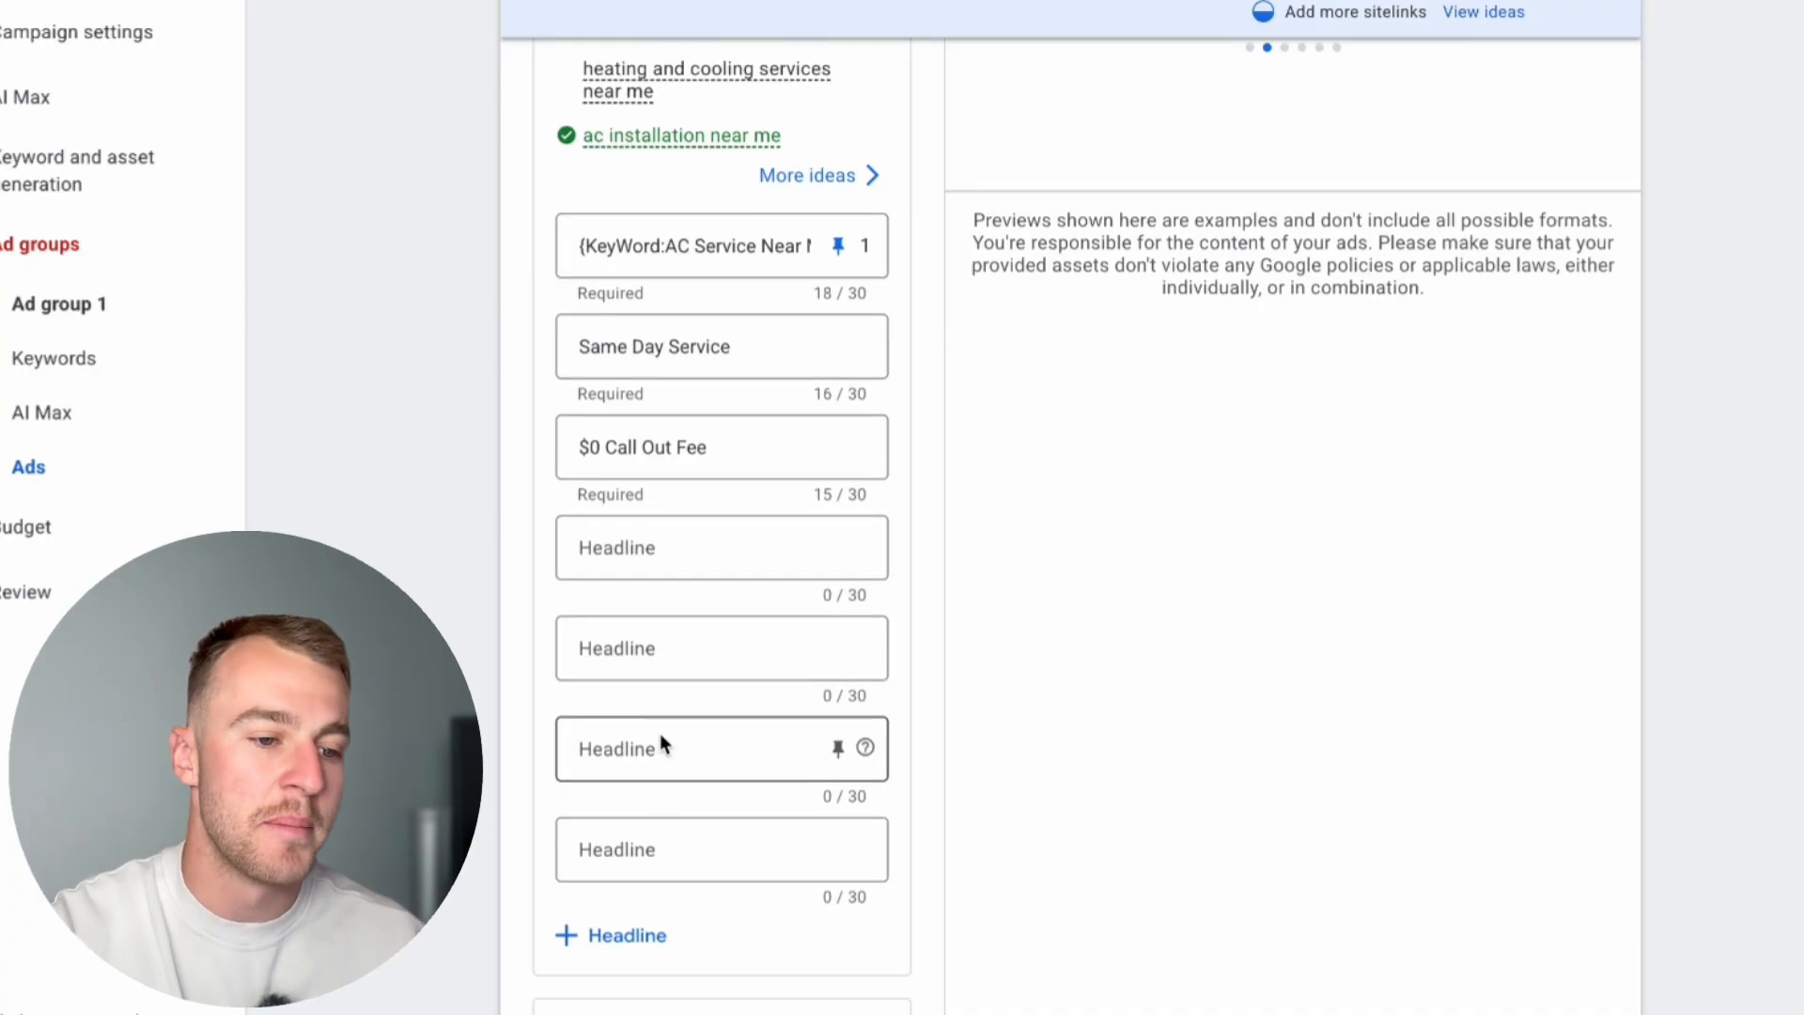
scroll(660, 743, "up", 2)
scroll(659, 742, "up", 1)
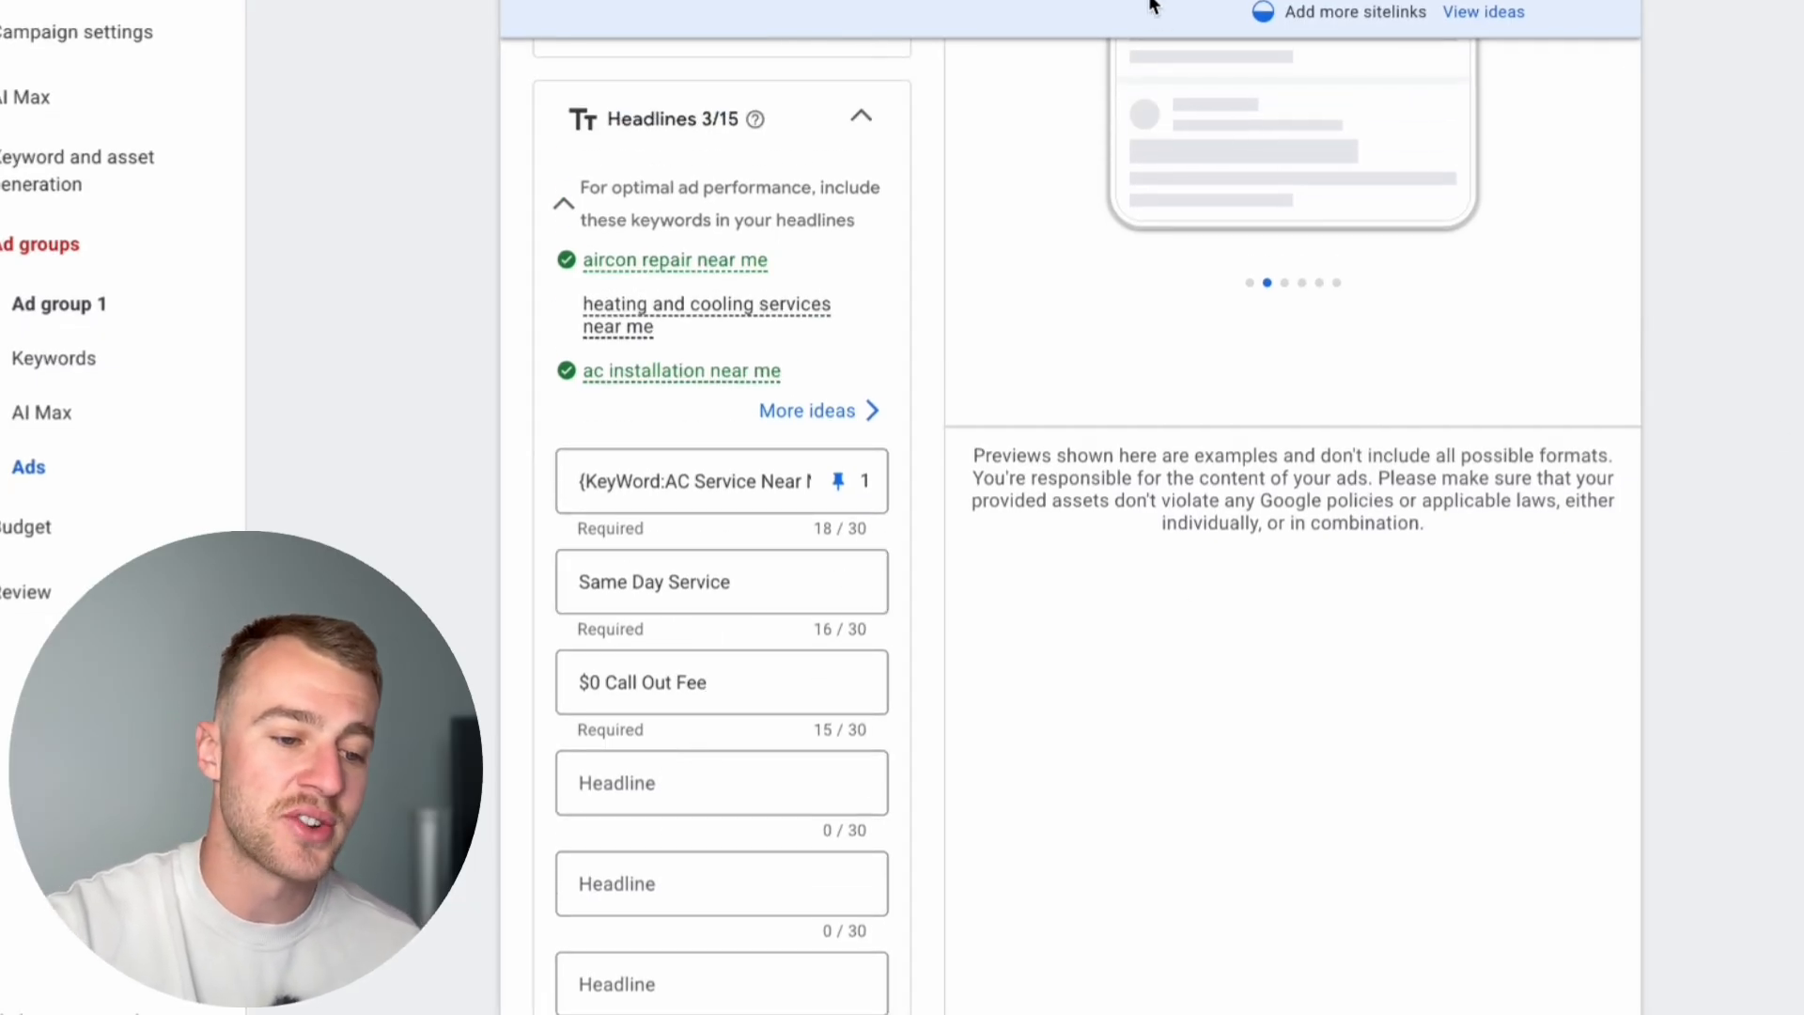
Step: Fill in two descriptions, one on same-day aircon repairs and servicing, the other on expert AC installs with upfront pricing
scroll(973, 696, "down", 10)
scroll(974, 695, "up", 1)
scroll(974, 695, "down", 1)
left_click(606, 340)
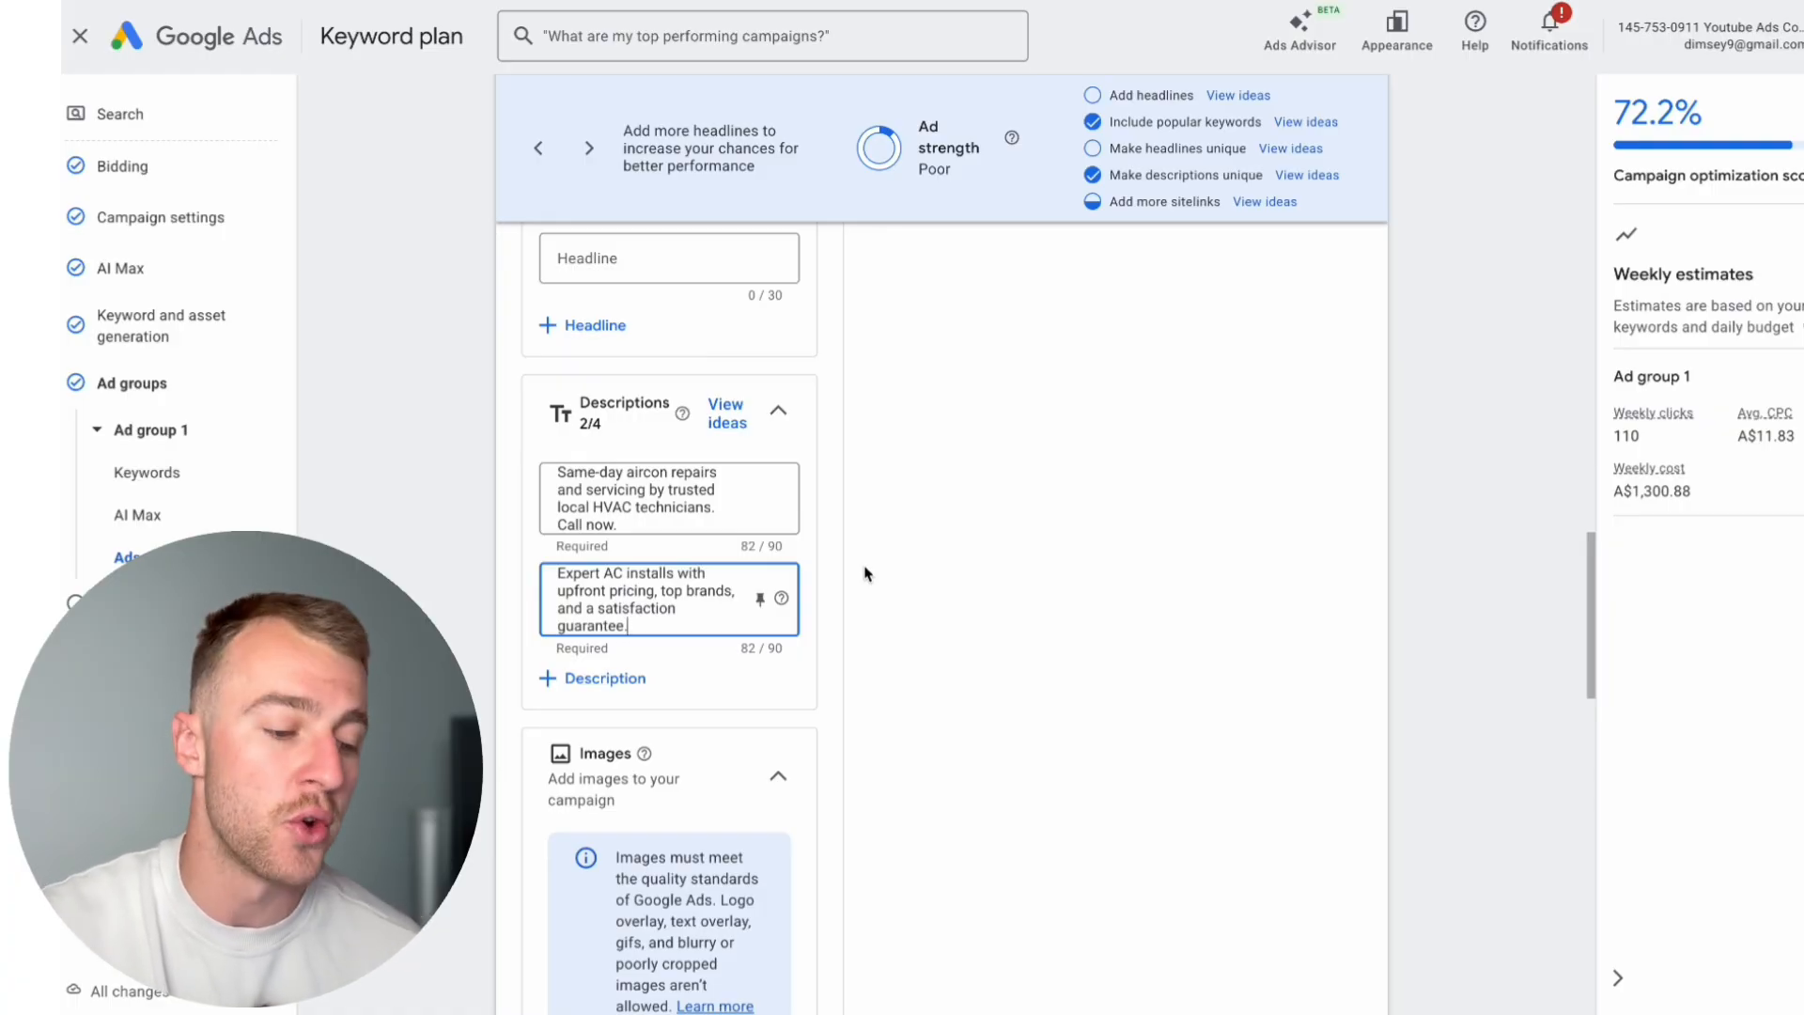
Step: Replace the second description with "We diagnose and fix AC faults properly the first time. Upfront pricing. No surprises."
scroll(625, 724, "up", 1)
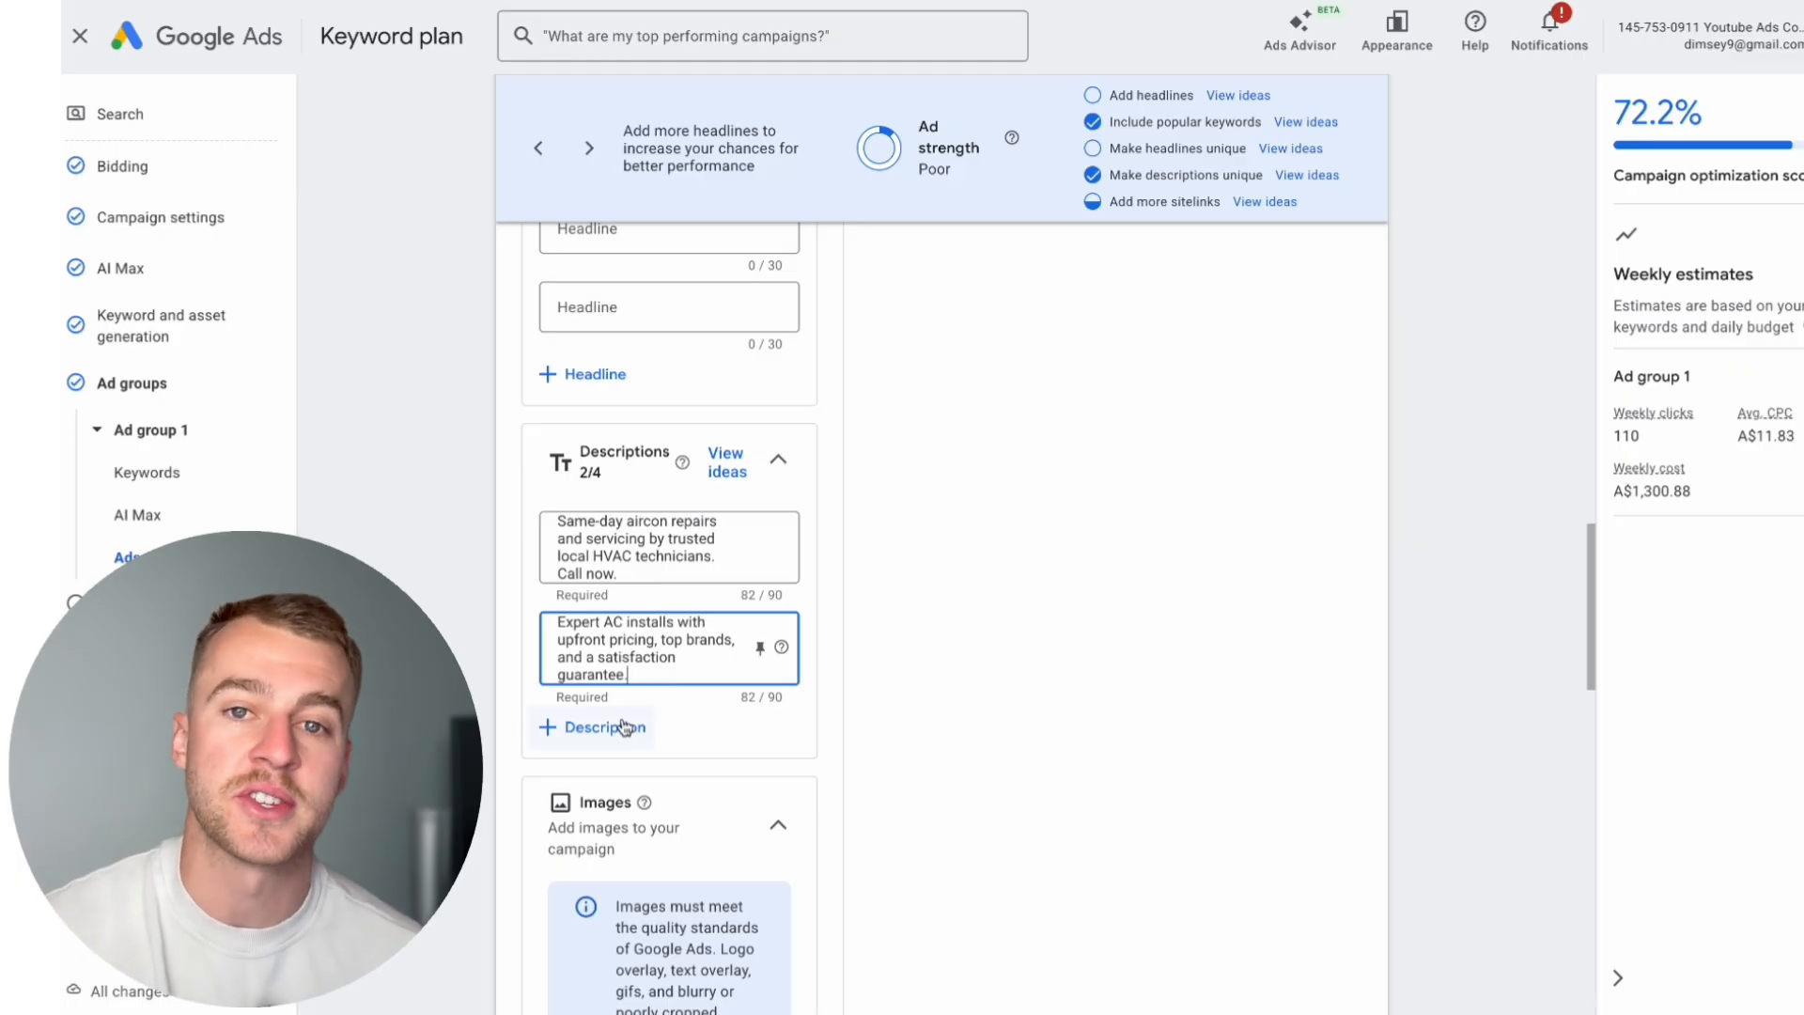
left_click_drag(639, 676, 551, 618)
key("BackSpace")
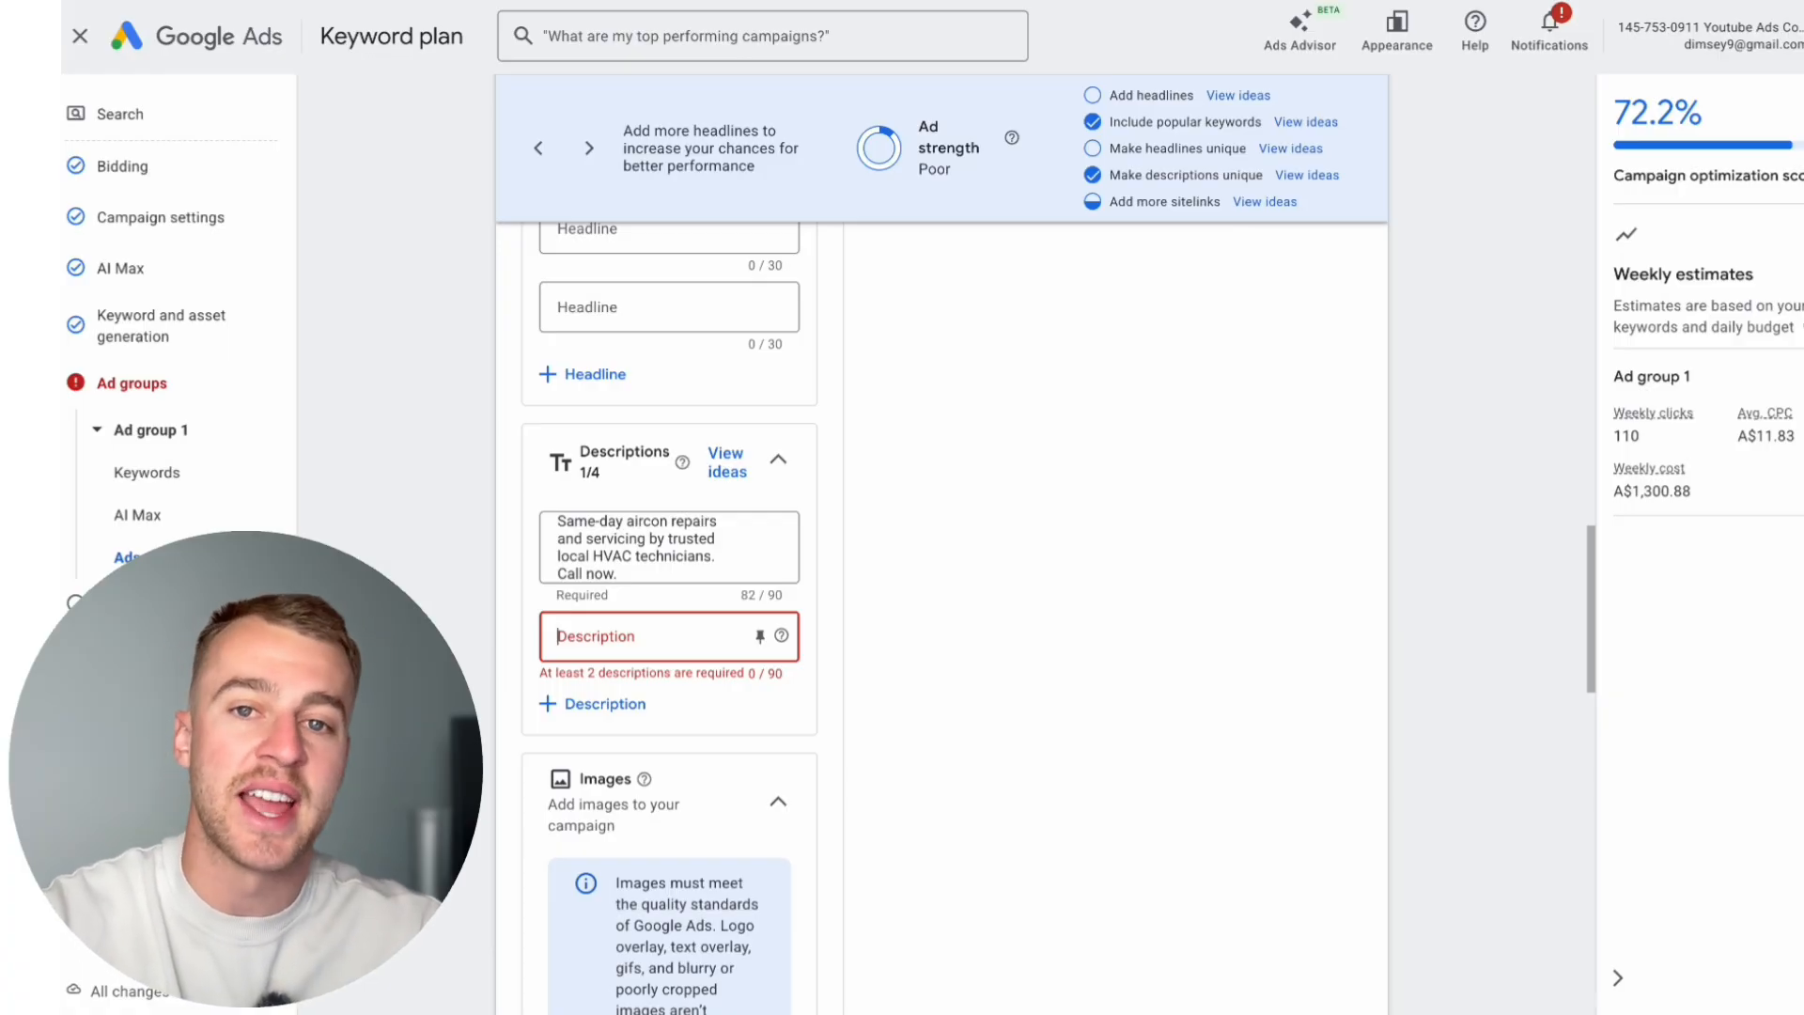
type("We diagnose and fix AC faults properly the first time. Upfront pricing. No surprises.")
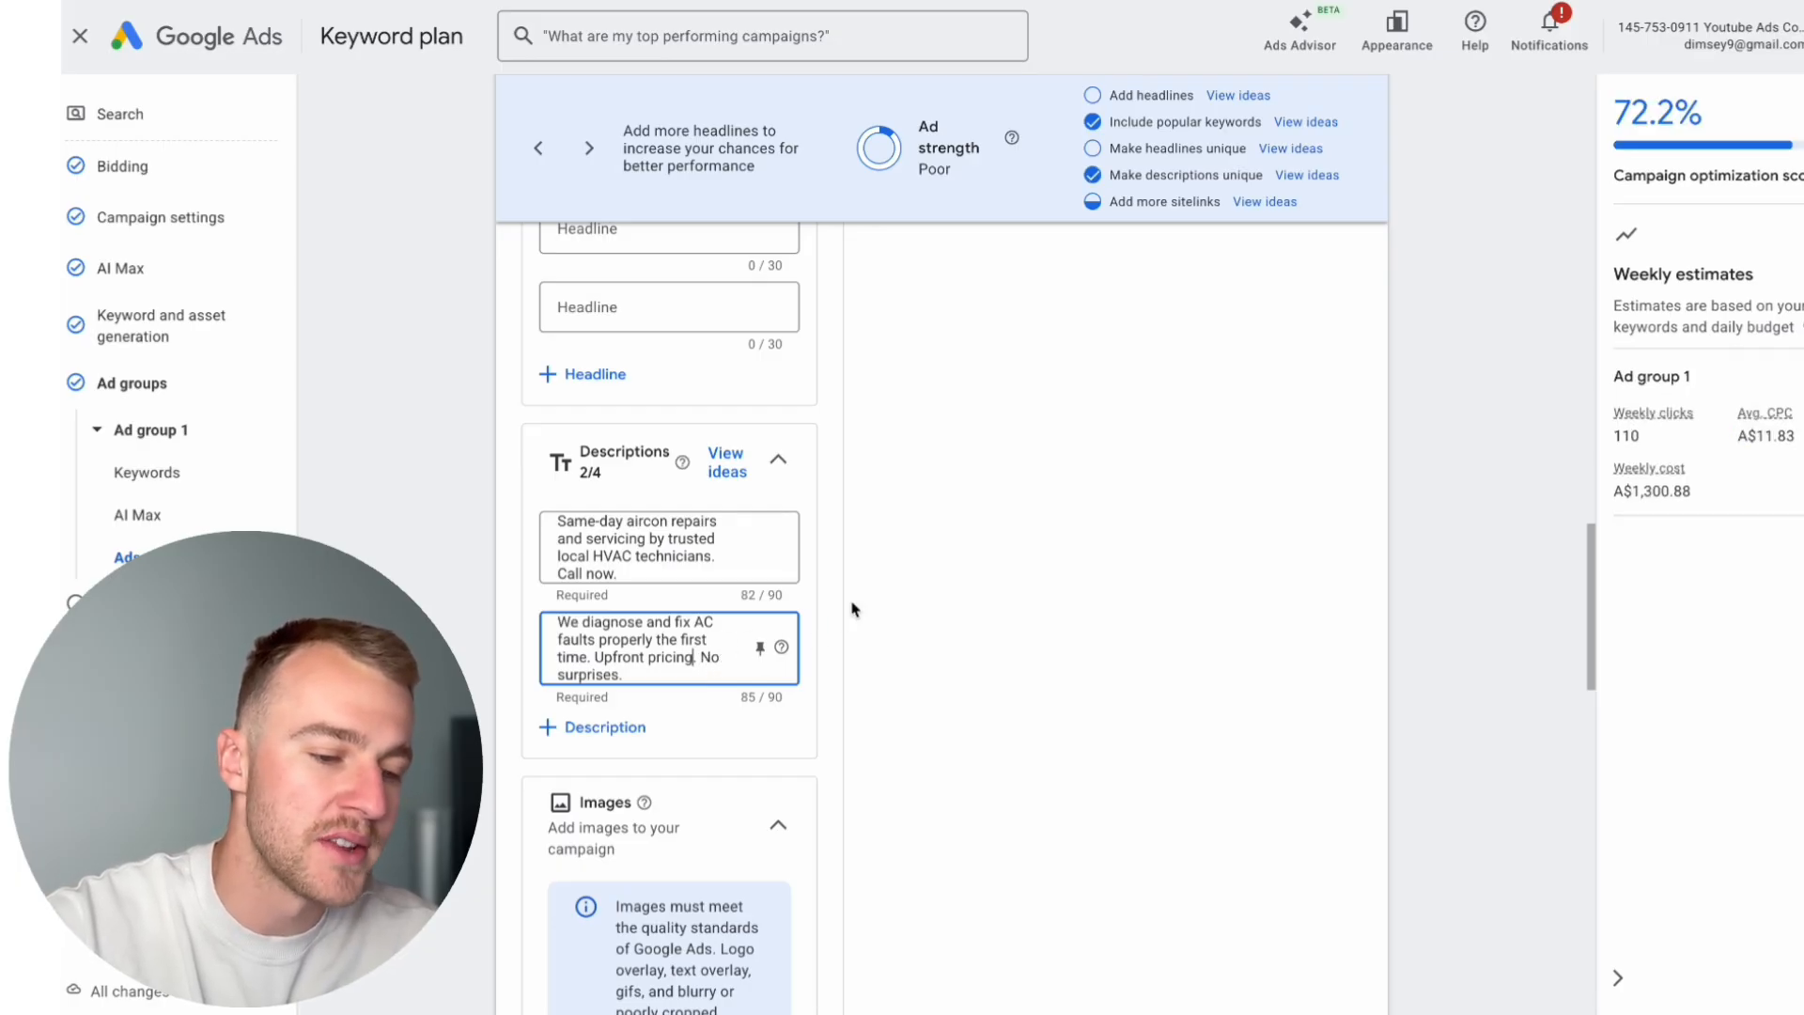
Step: Delete [air conditioning installation near me] from Ad group 1's keywords and review the remaining list
scroll(850, 608, "up", 10)
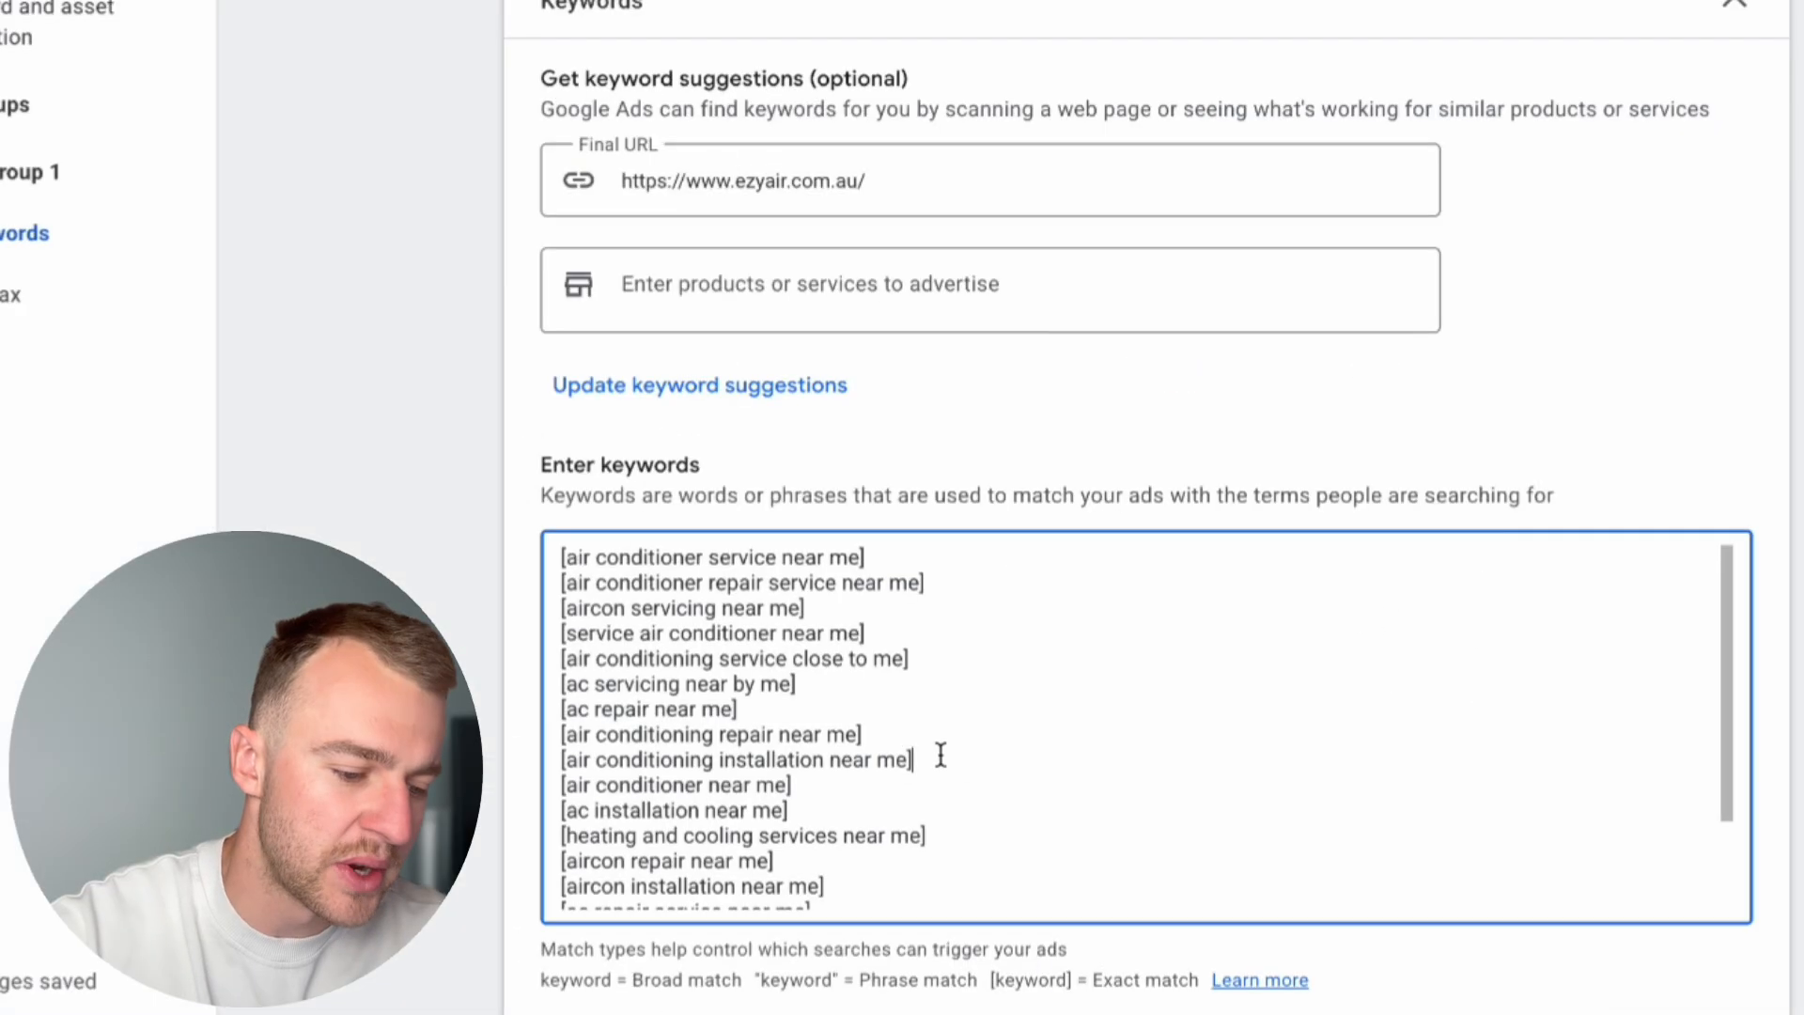
triple_click(944, 758)
key("BackSpace")
key("BackSpace")
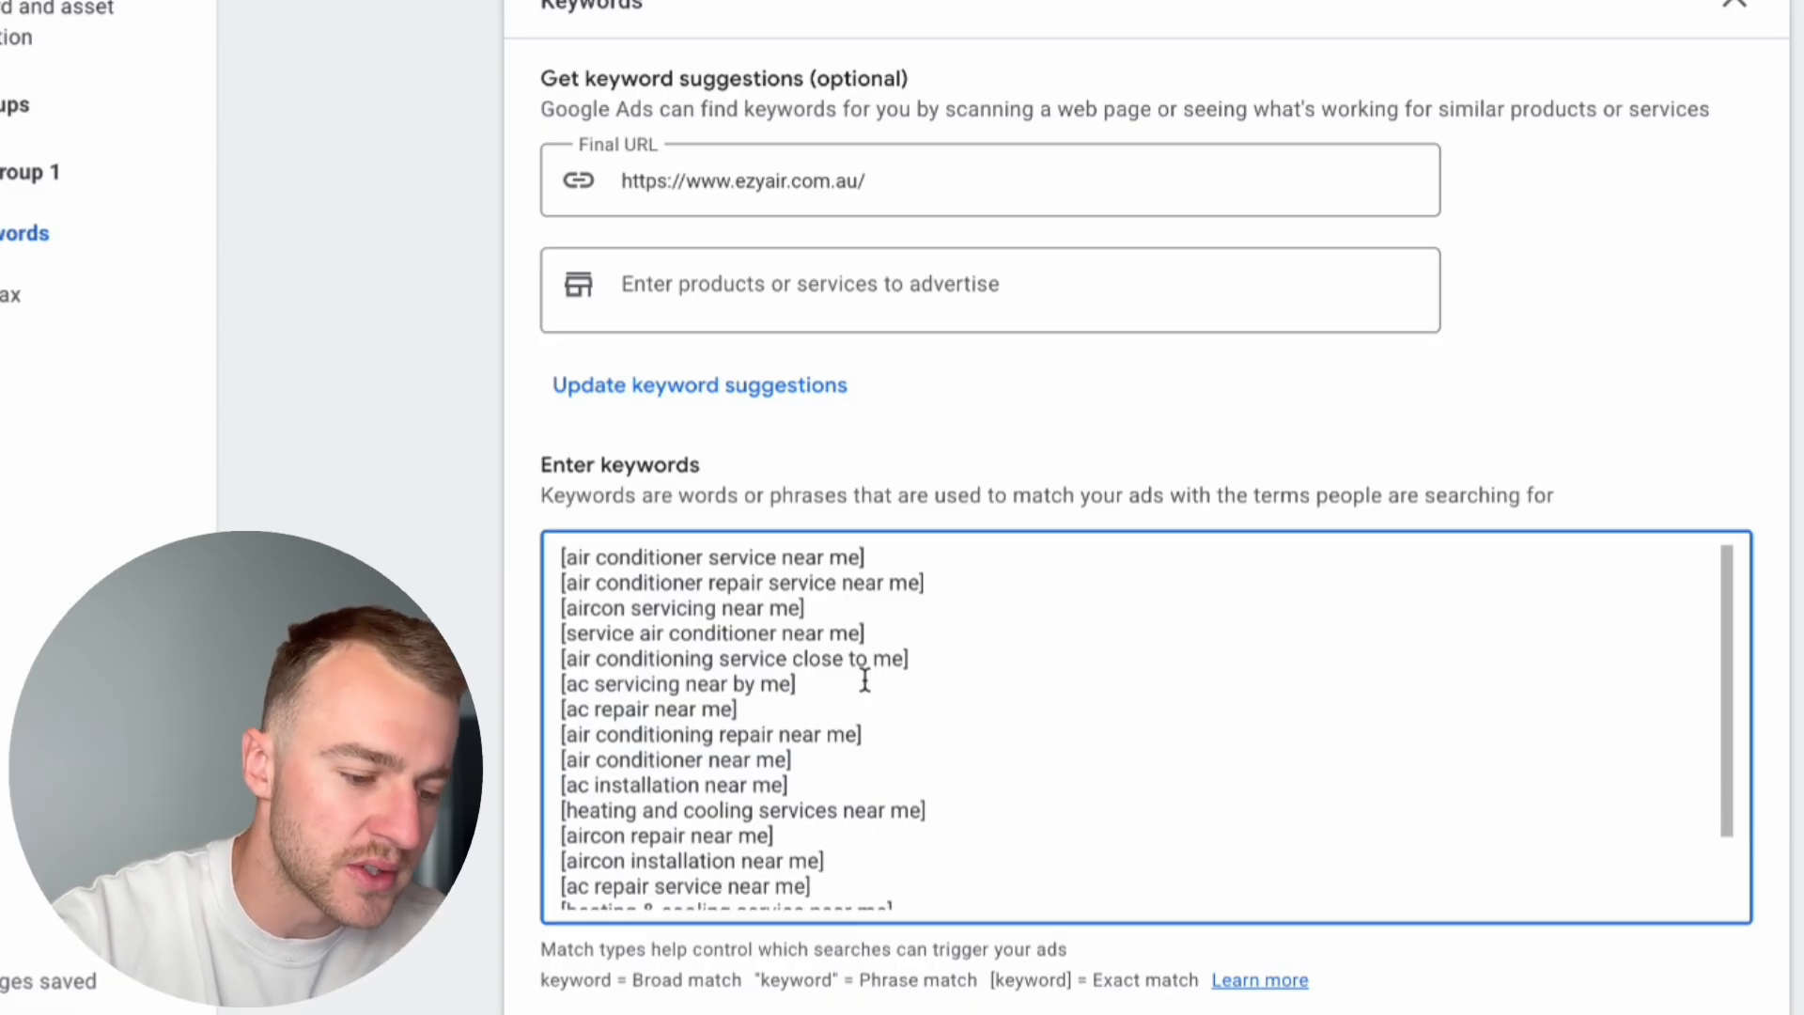
scroll(907, 651, "down", 1)
scroll(907, 651, "up", 1)
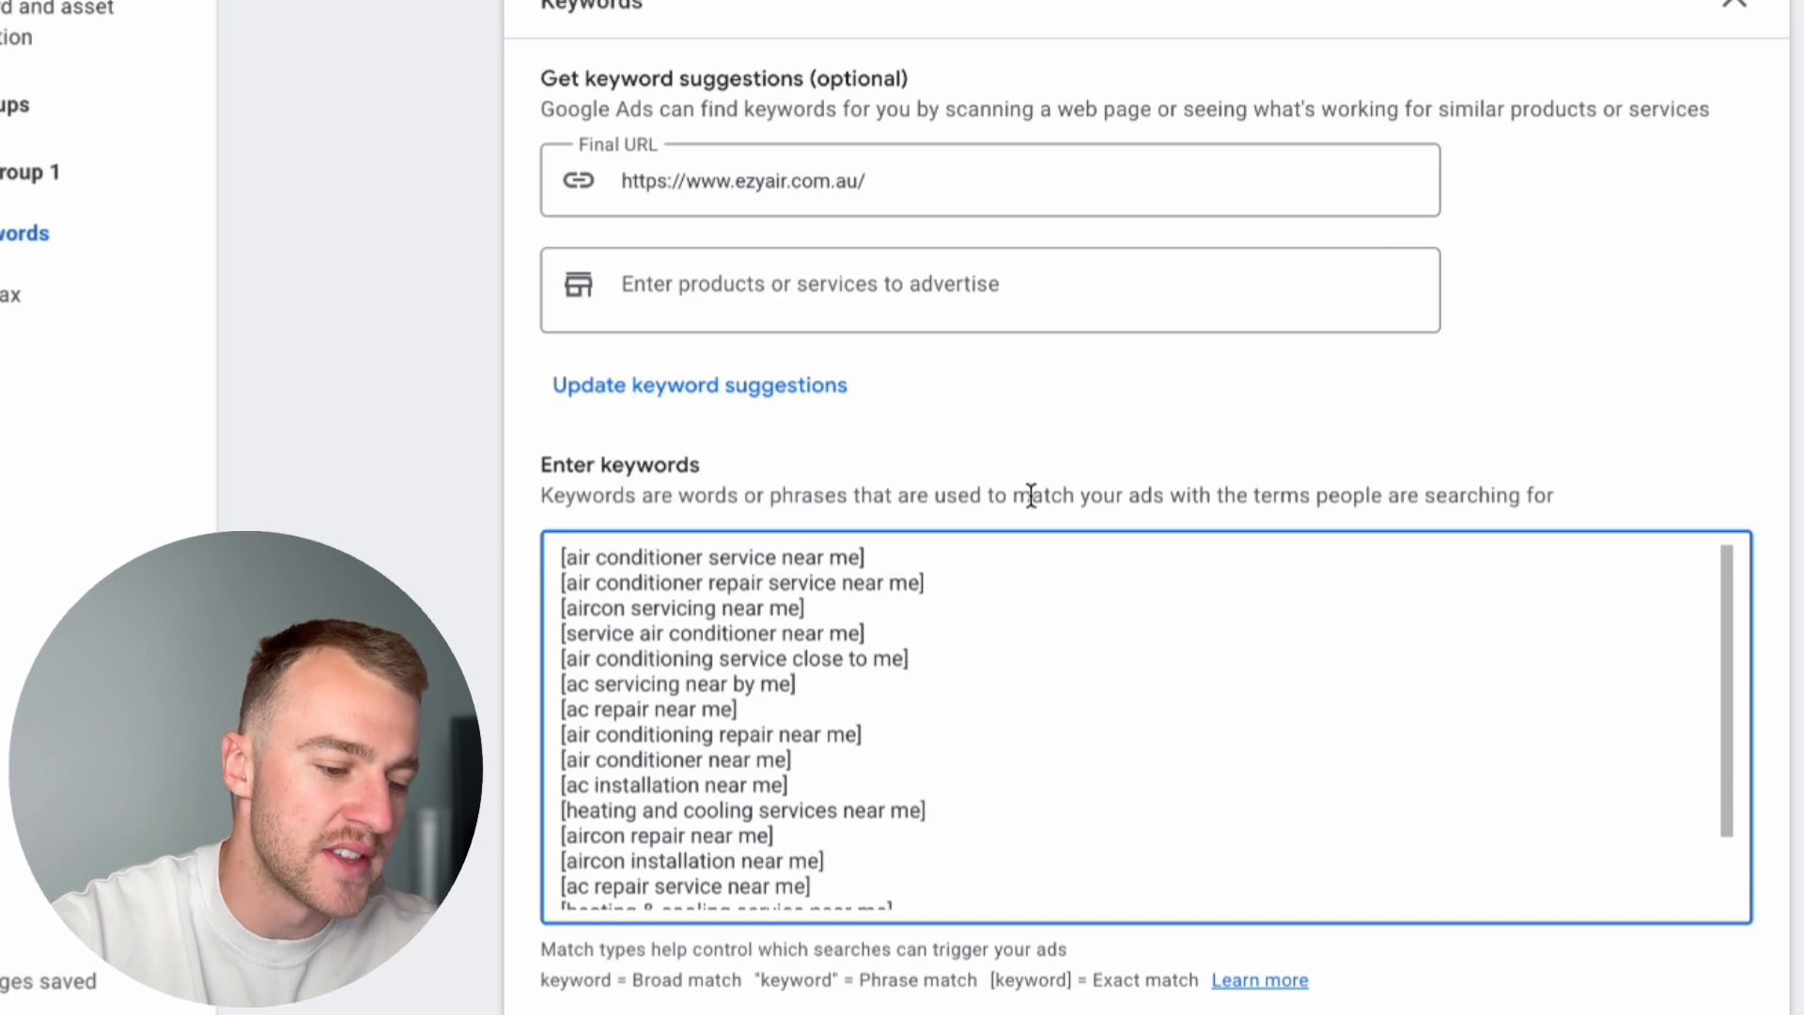
scroll(1027, 492, "down", 1)
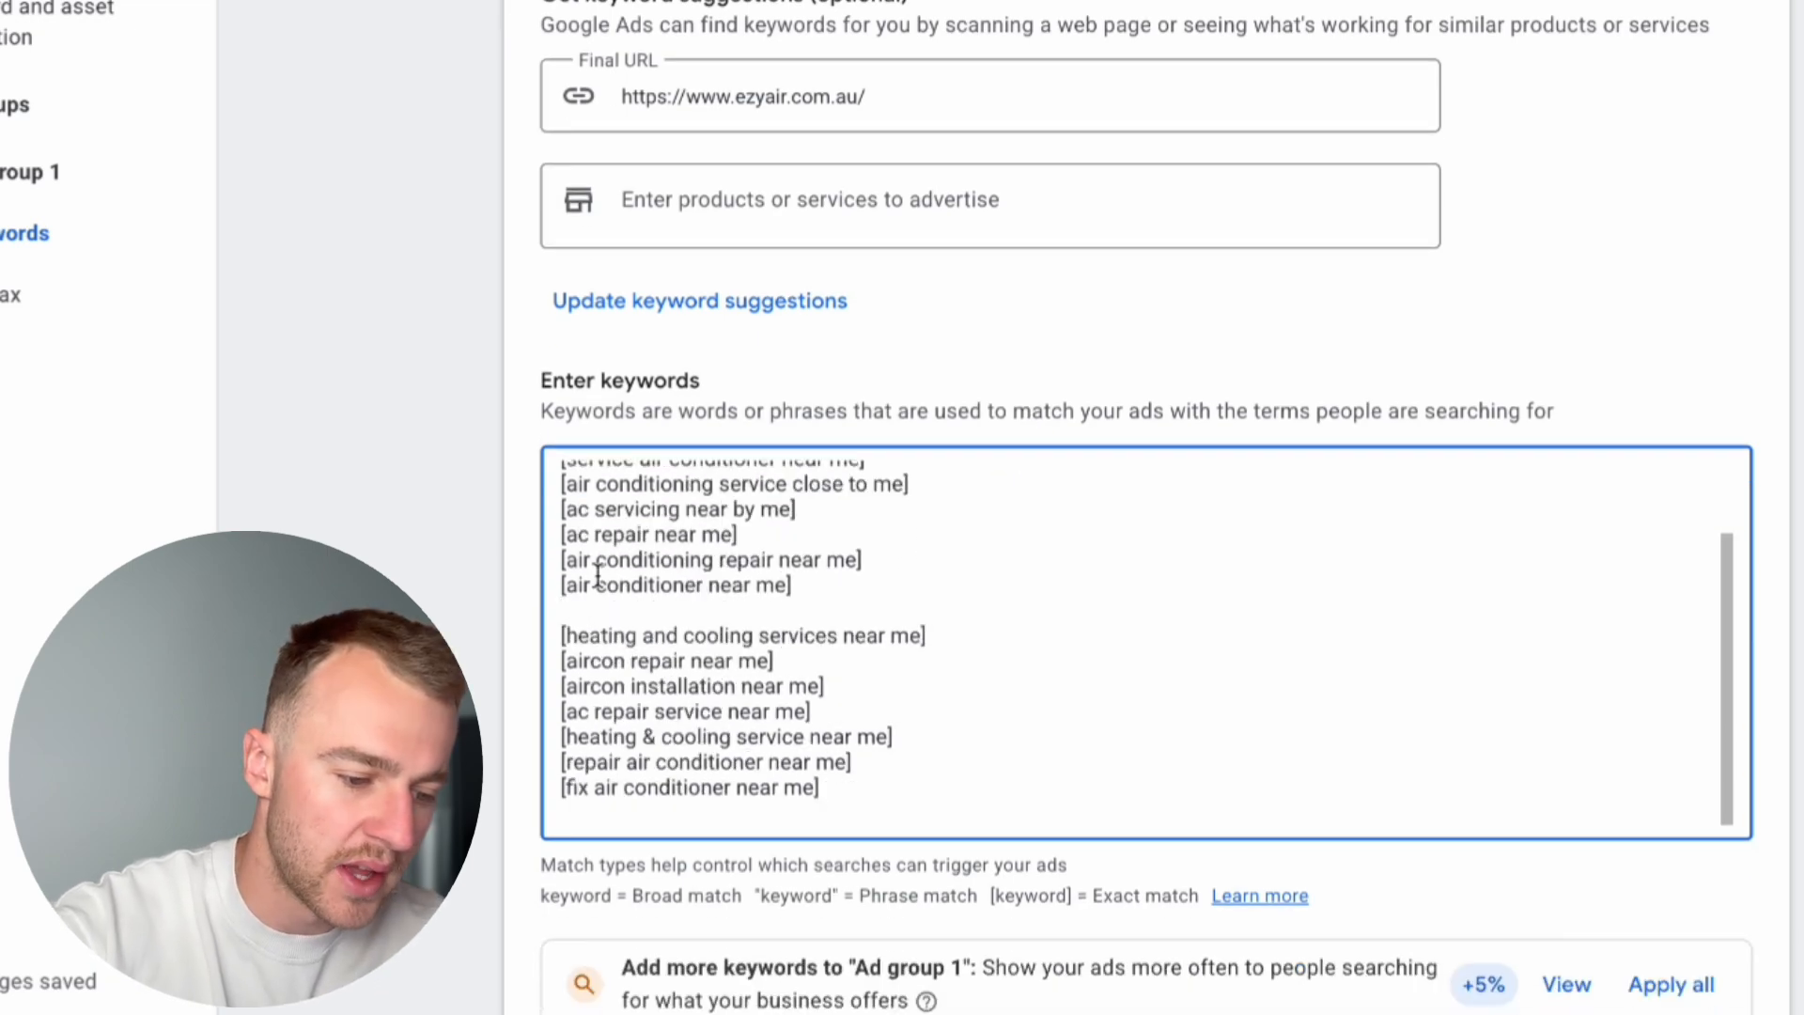
Step: Delete the remaining installation keywords from Ad group 1's keyword list
key("BackSpace")
left_click_drag(827, 686, 504, 696)
key("BackSpace")
key("BackSpace")
Step: Add two images scanned from the business website, the outdoor unit technician and the team lined up by the vans, and save them
scroll(728, 771, "down", 20)
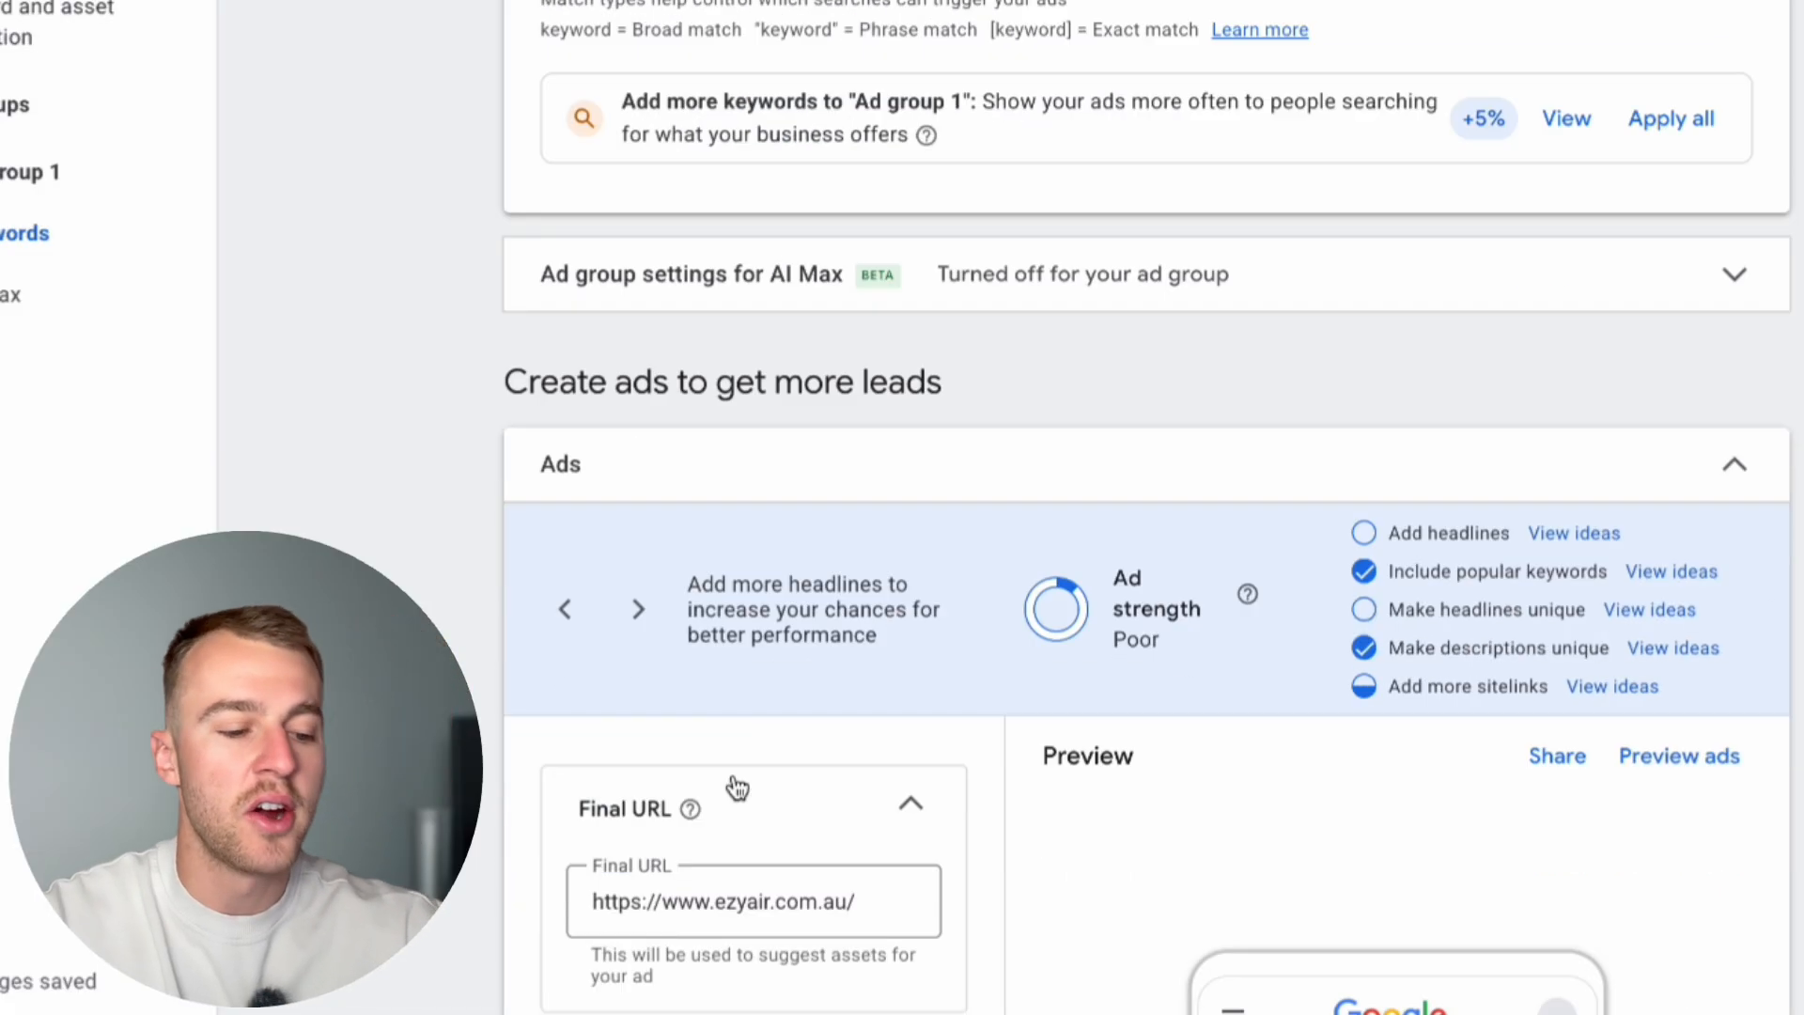
scroll(735, 786, "down", 3)
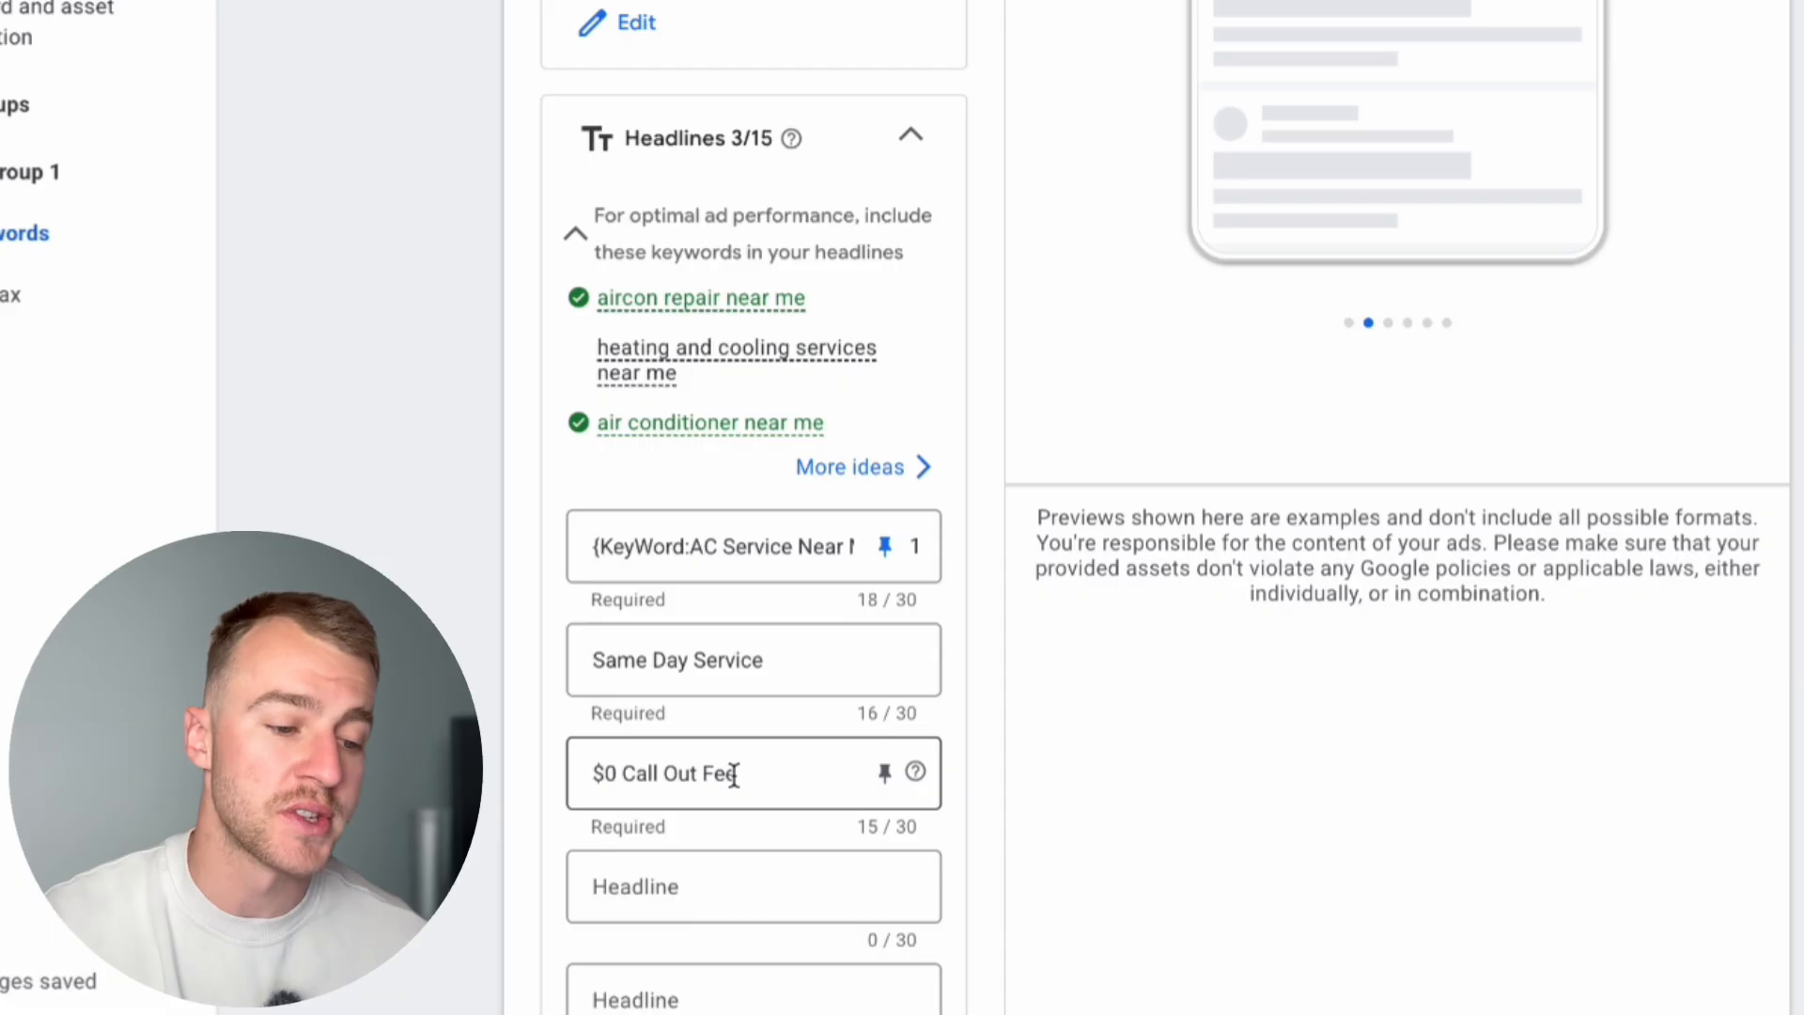
scroll(734, 775, "down", 10)
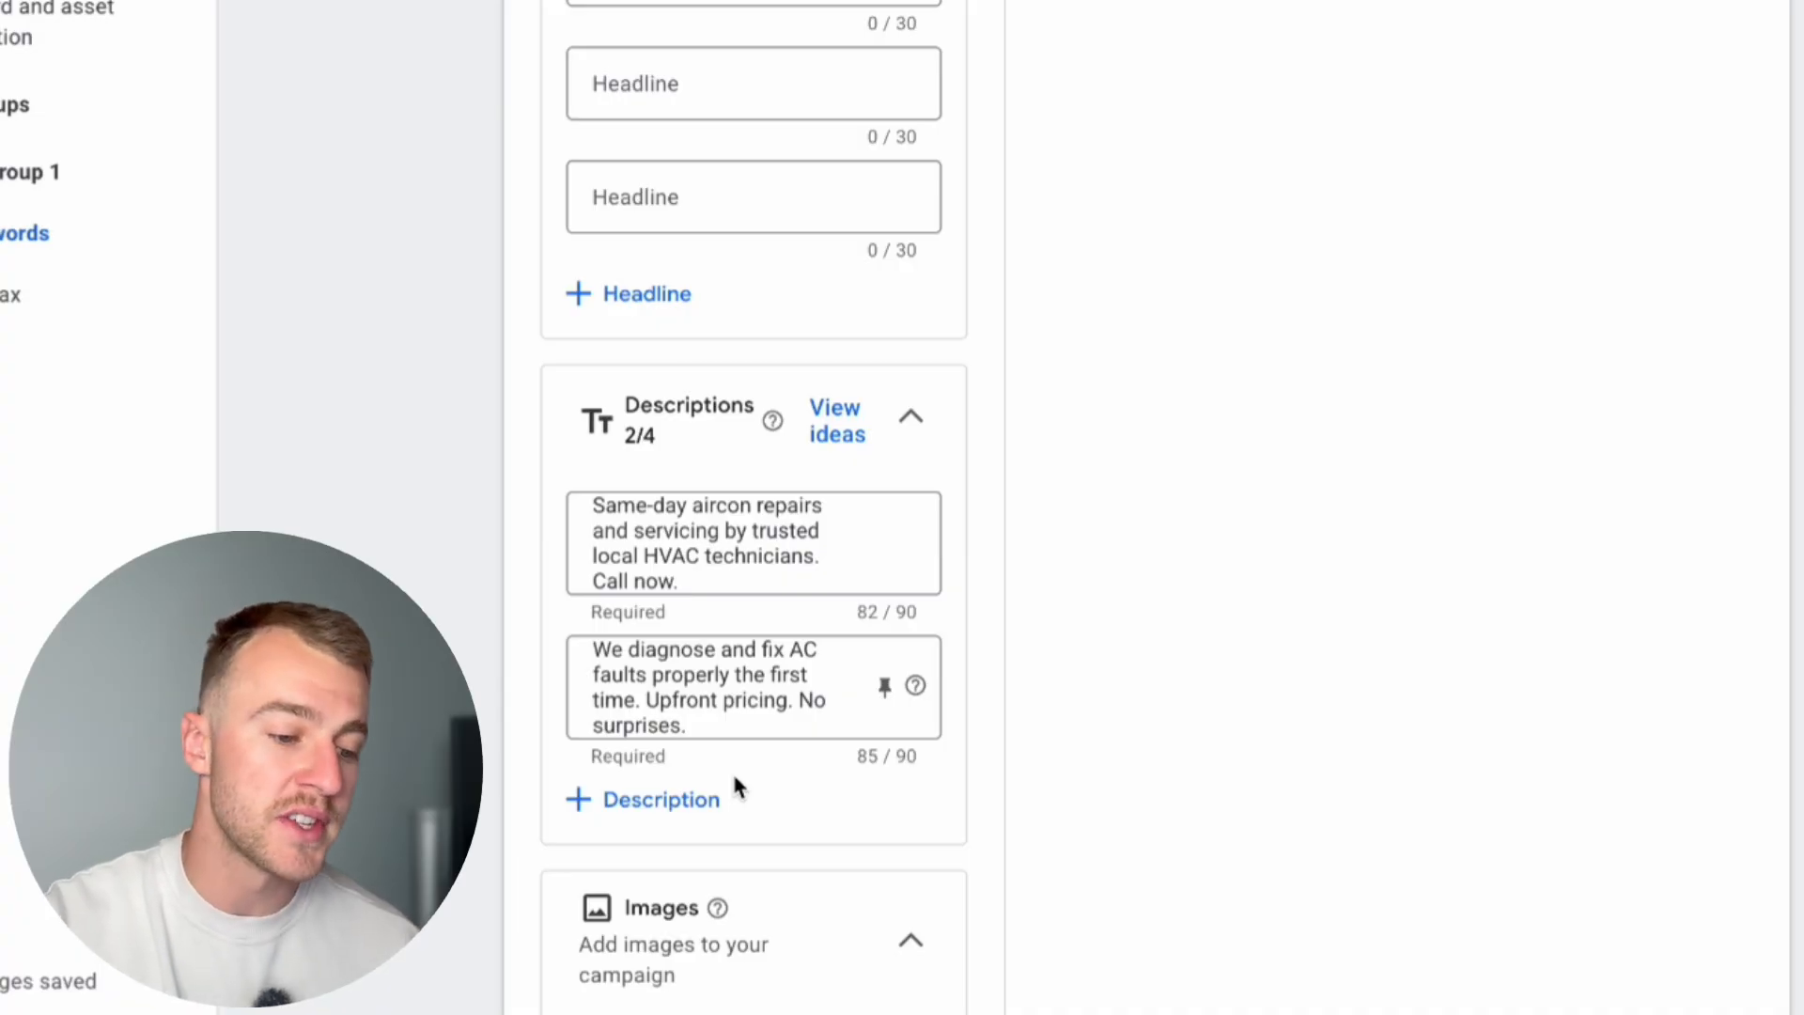
scroll(734, 779, "down", 1)
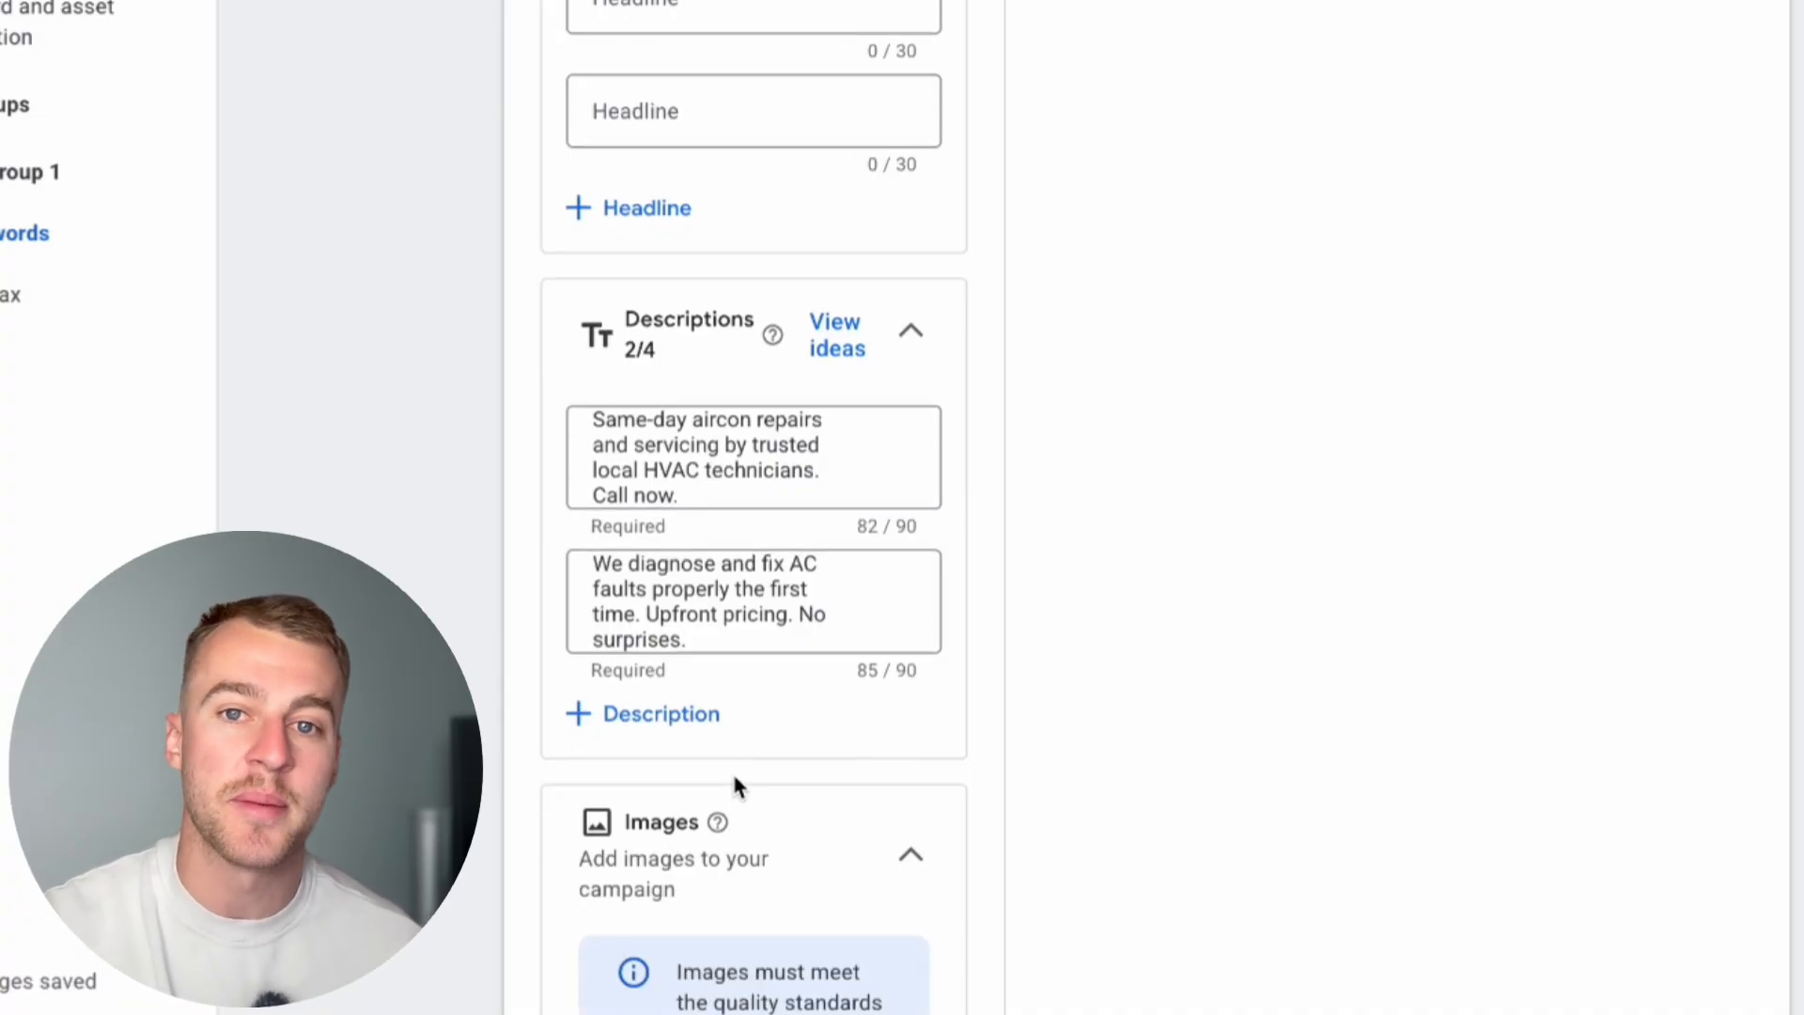
scroll(735, 782, "down", 6)
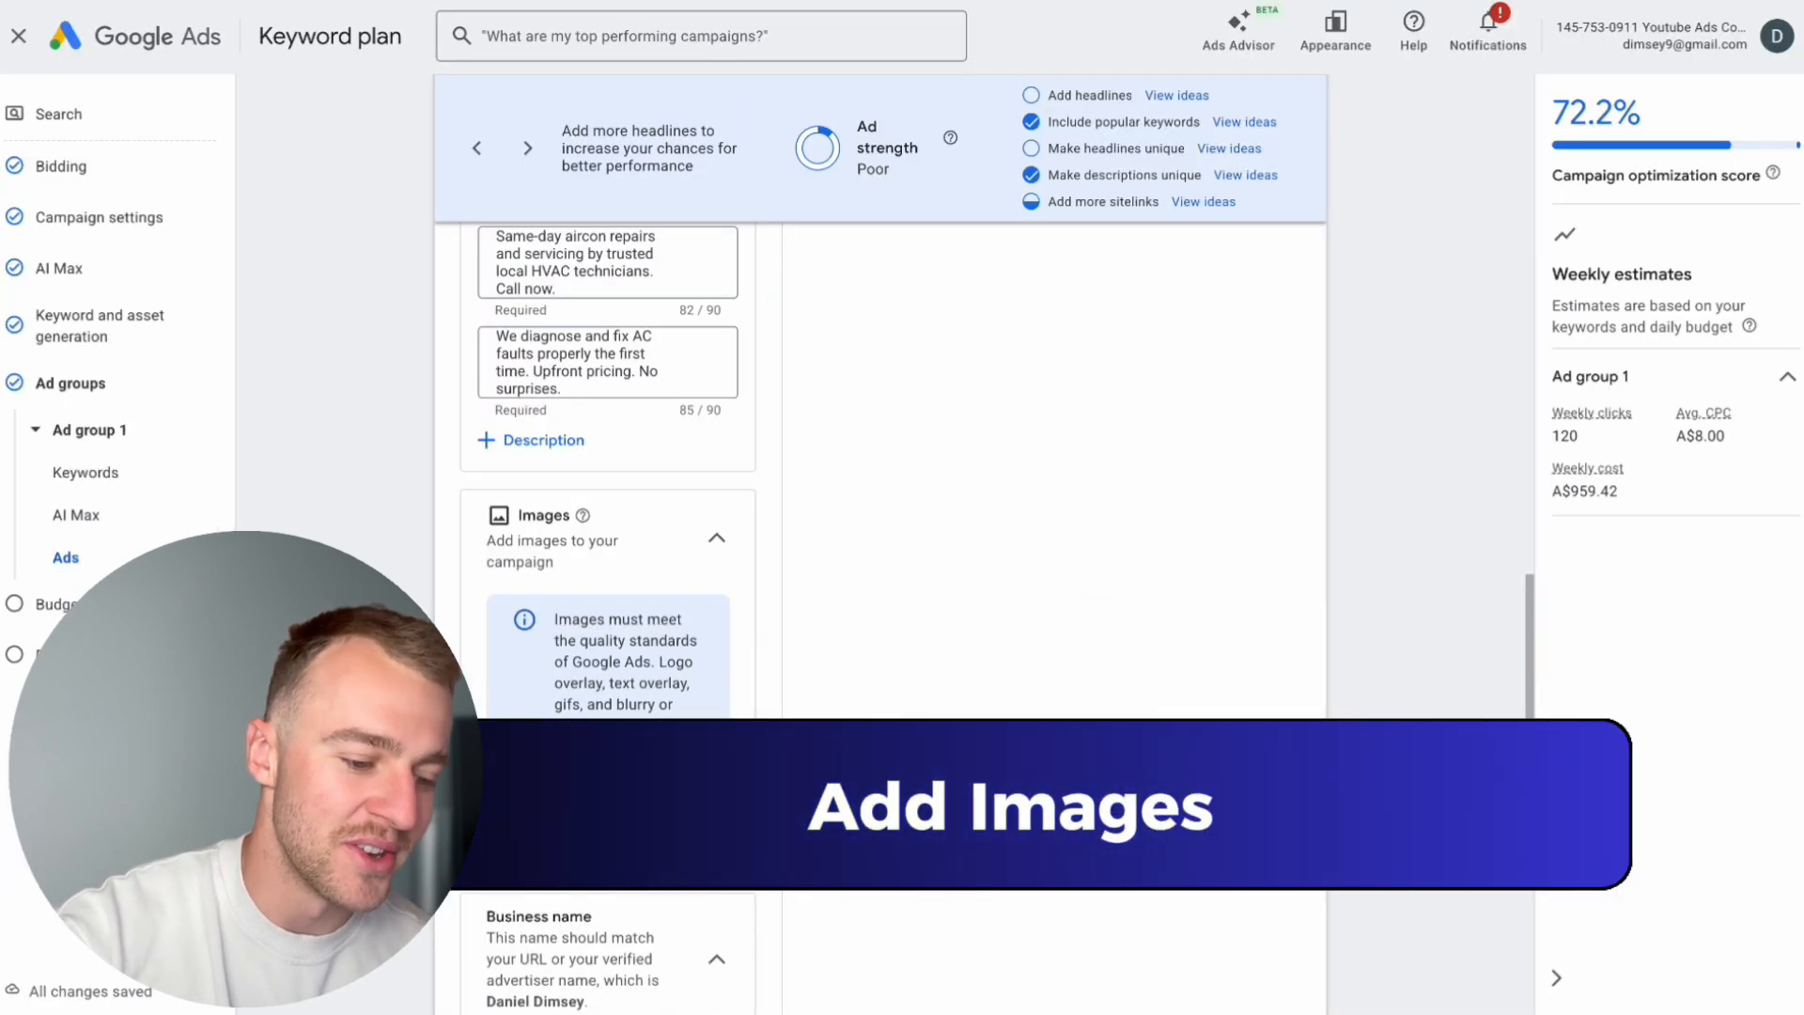
left_click(559, 842)
left_click(1578, 105)
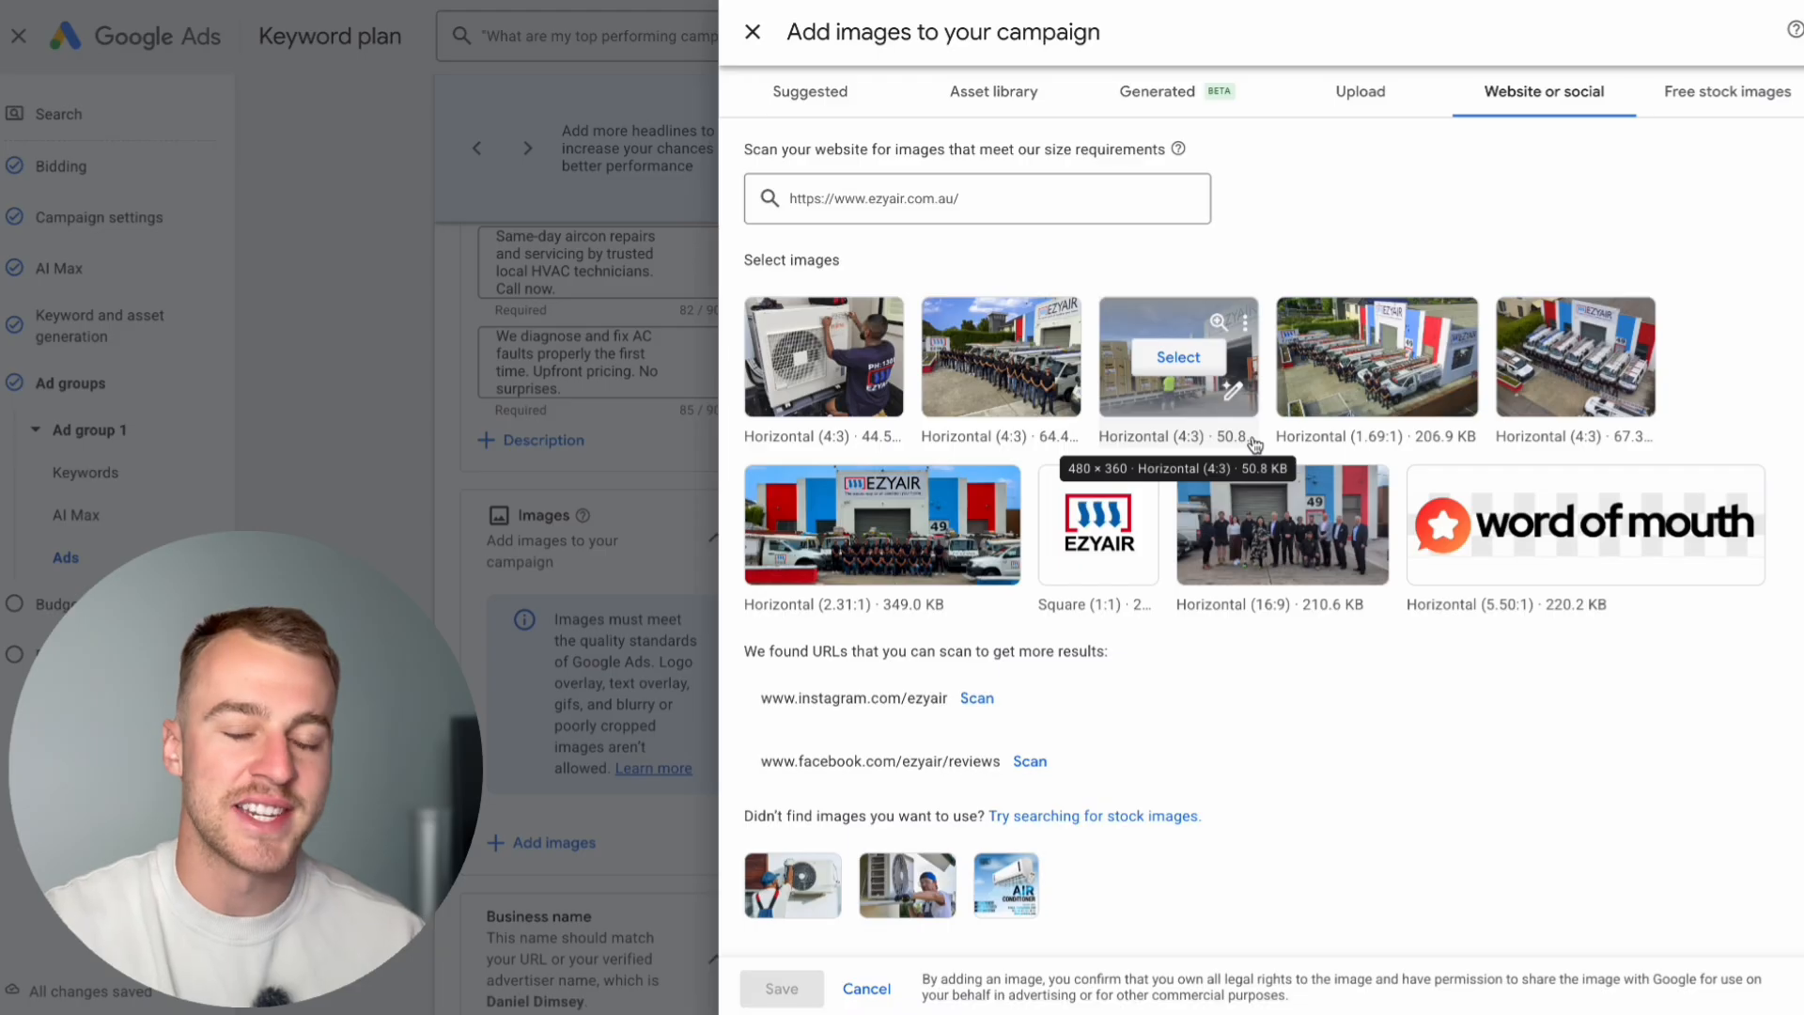
left_click(841, 360)
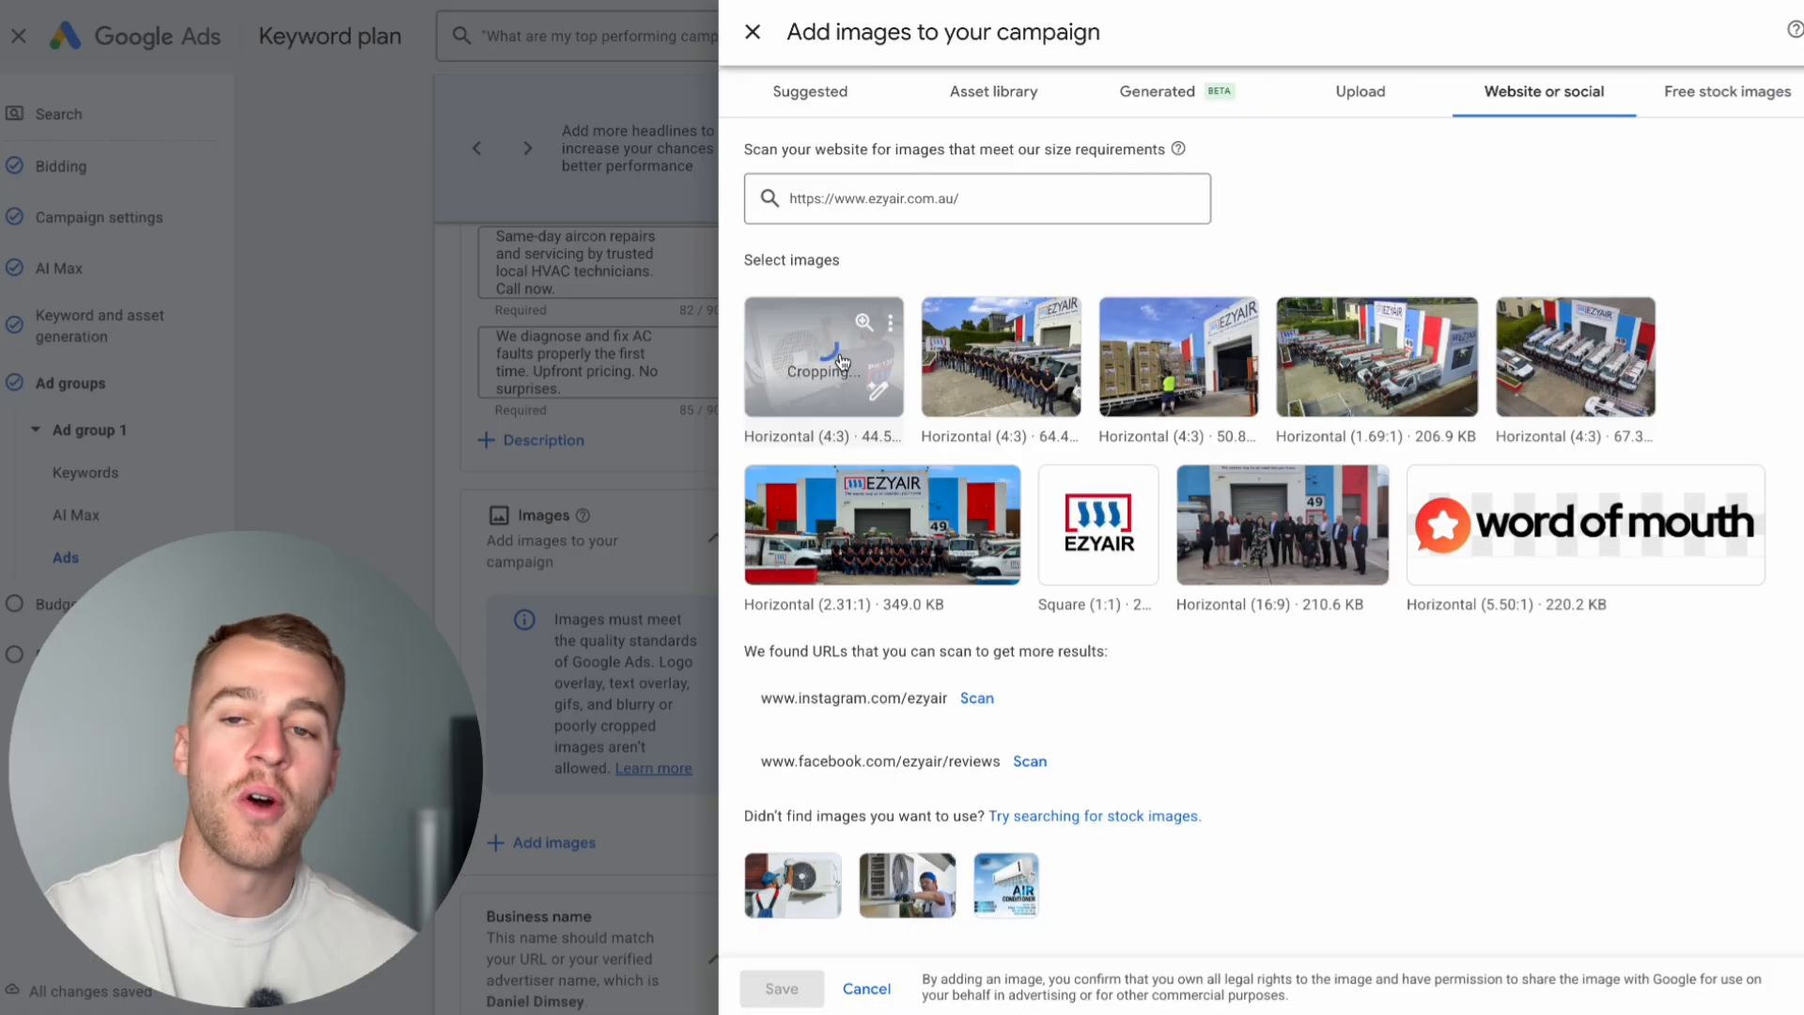
left_click(996, 362)
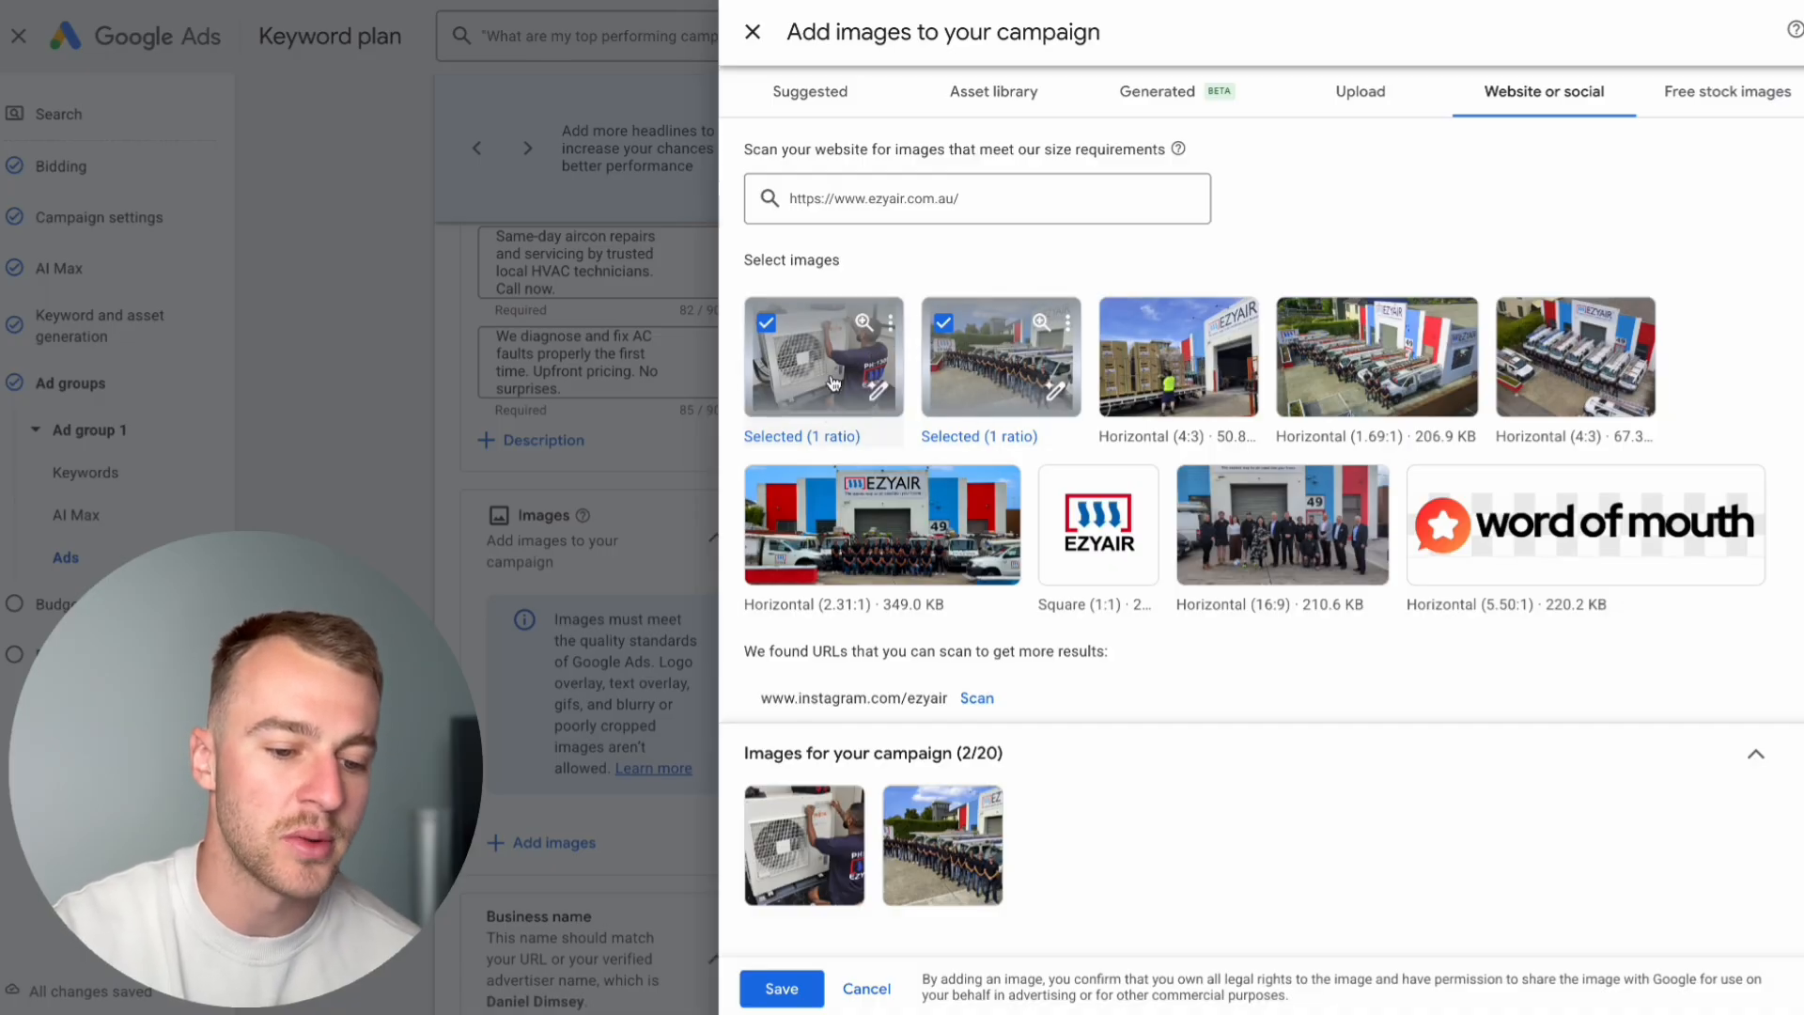
scroll(974, 491, "down", 3)
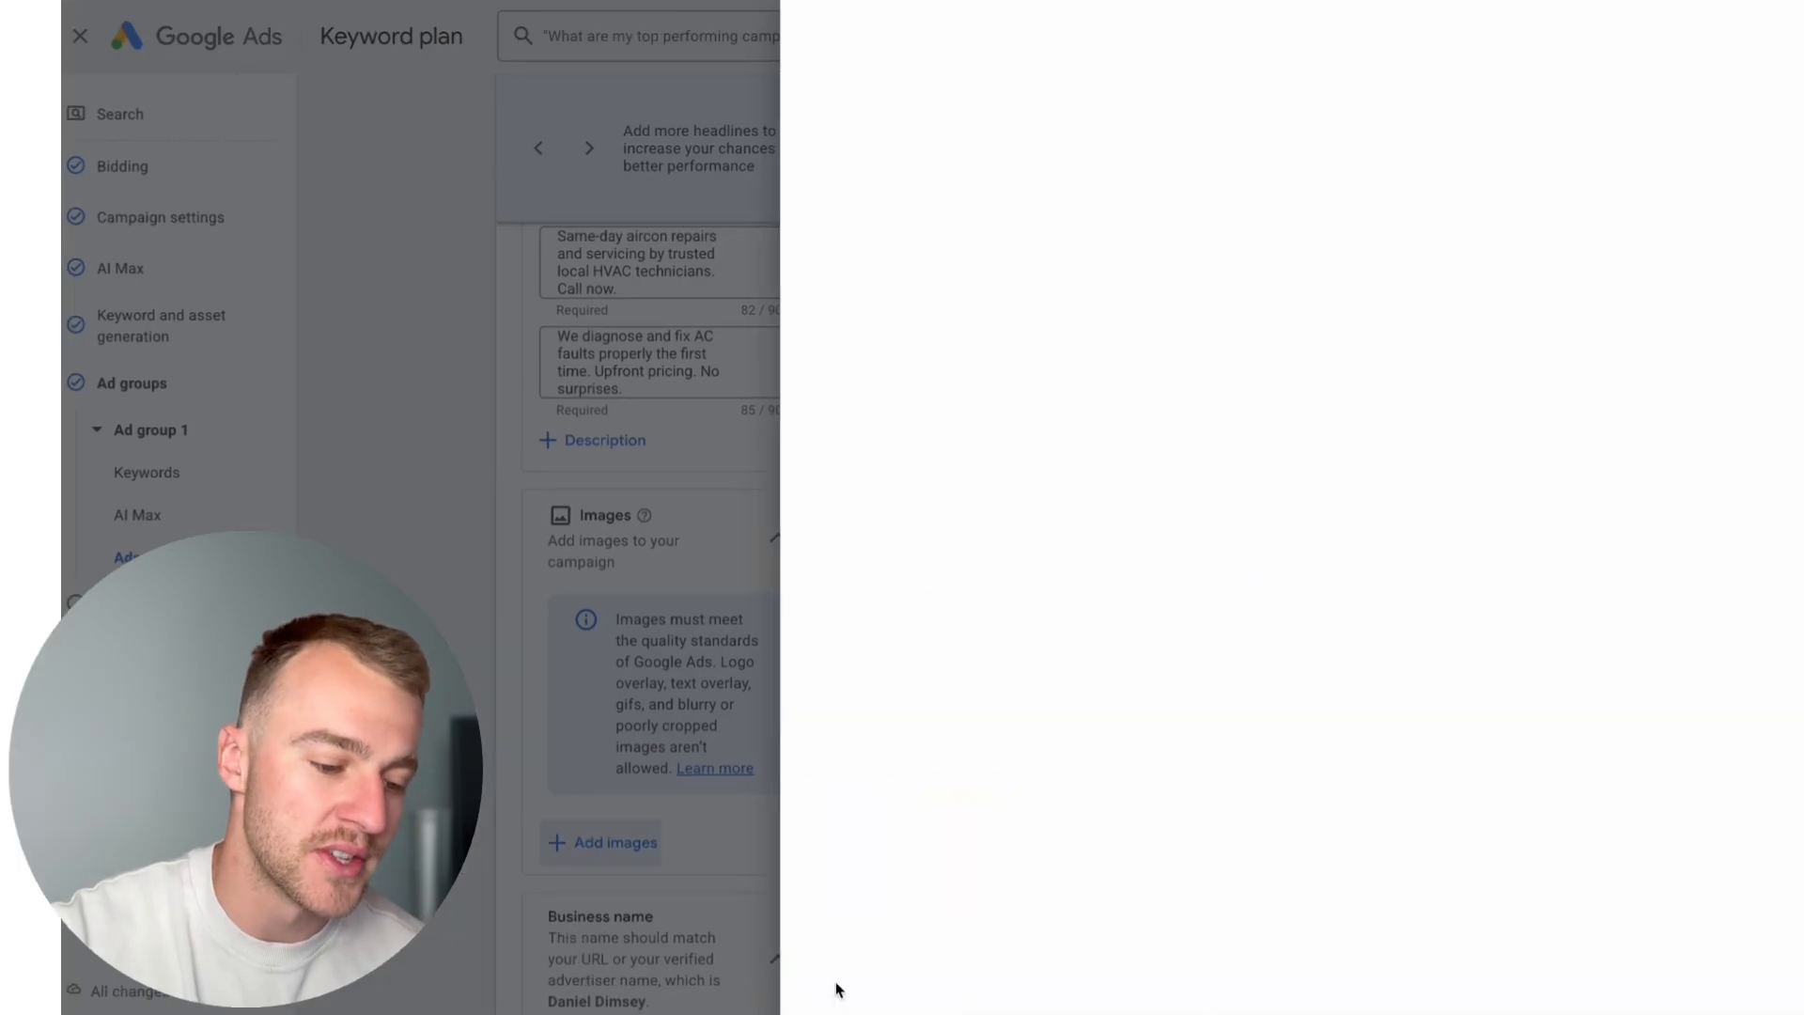
left_click(839, 989)
Step: Examine the ad's business name, logo and sitelinks sections and how the images and sitelinks look in the mobile preview
scroll(745, 826, "down", 3)
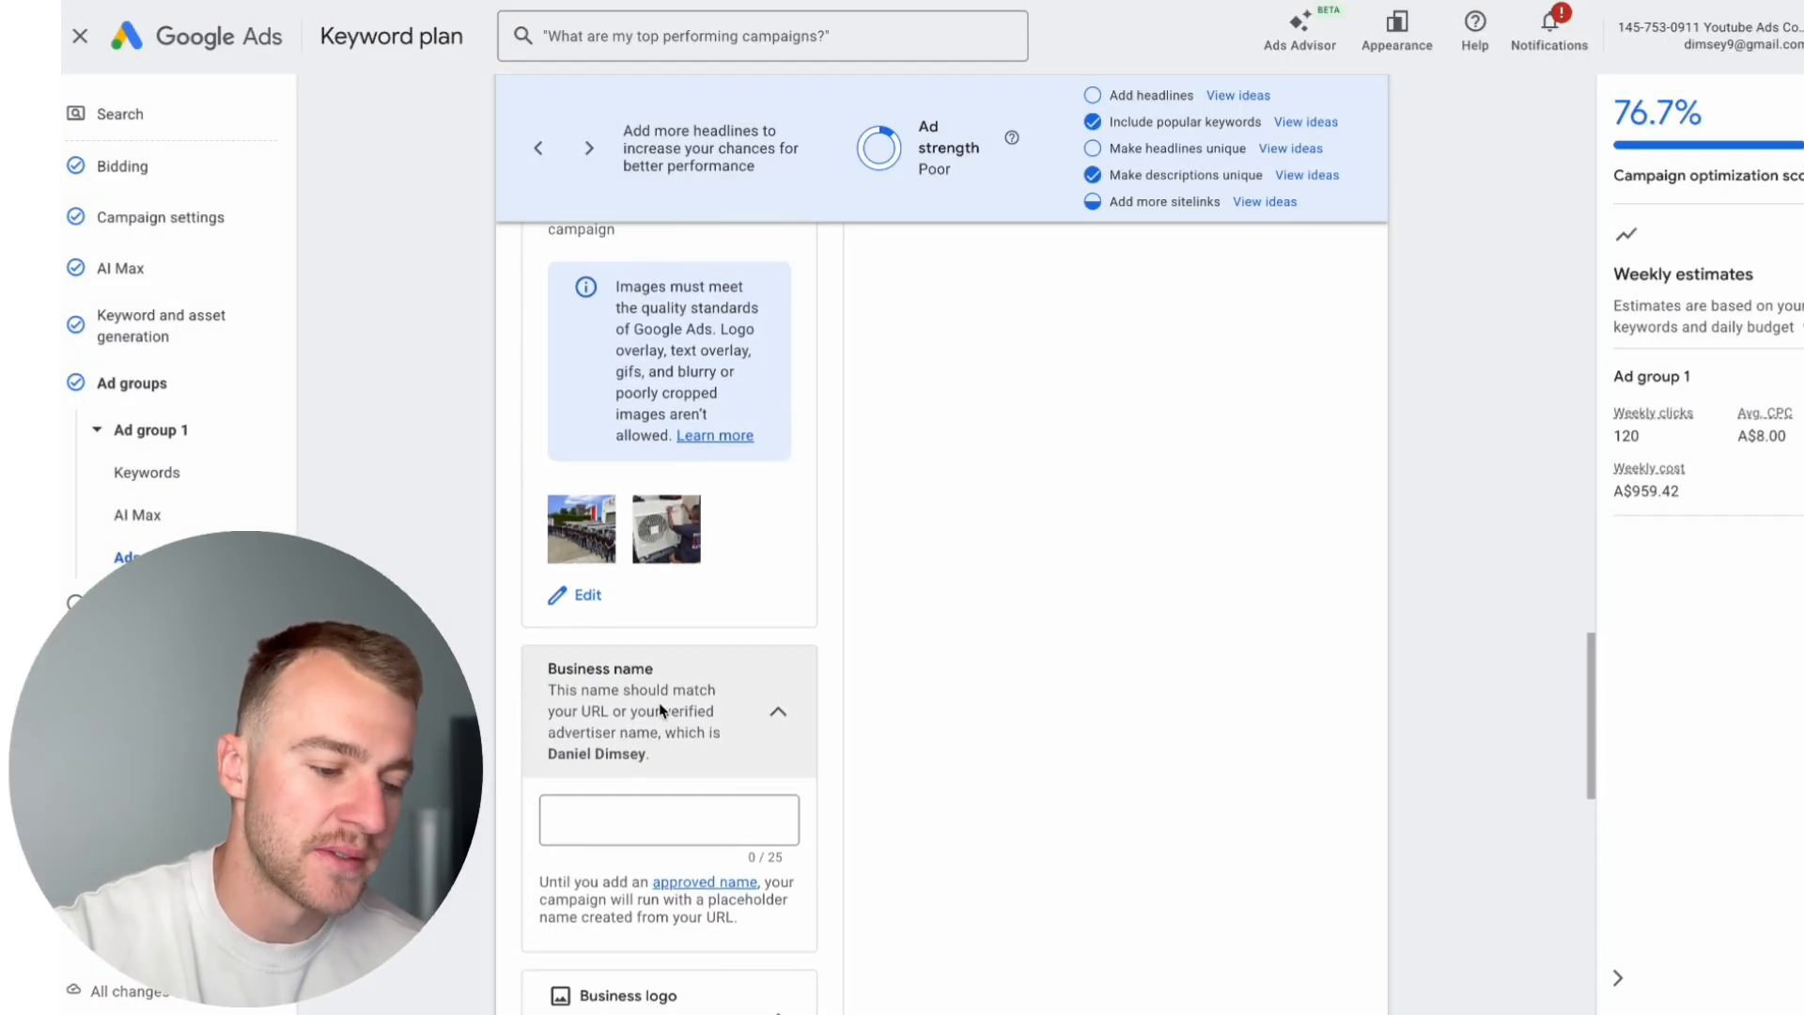
scroll(684, 728, "down", 5)
scroll(667, 681, "down", 5)
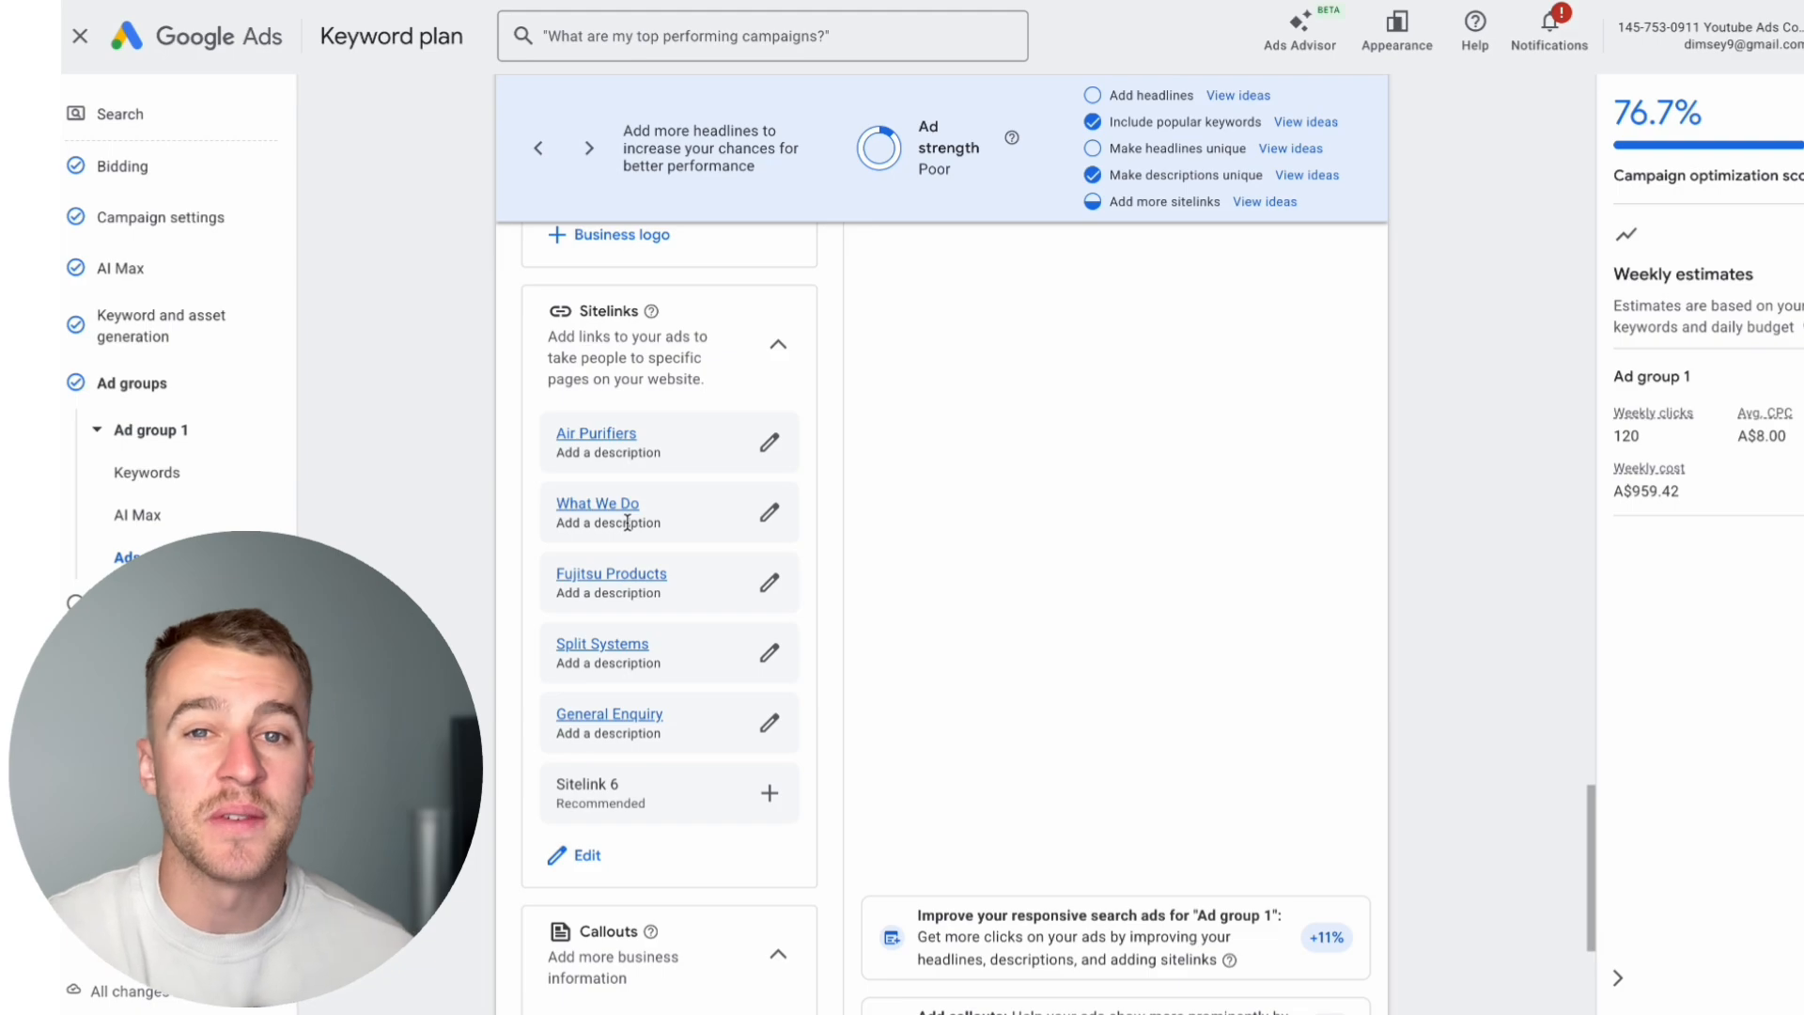
scroll(724, 618, "up", 15)
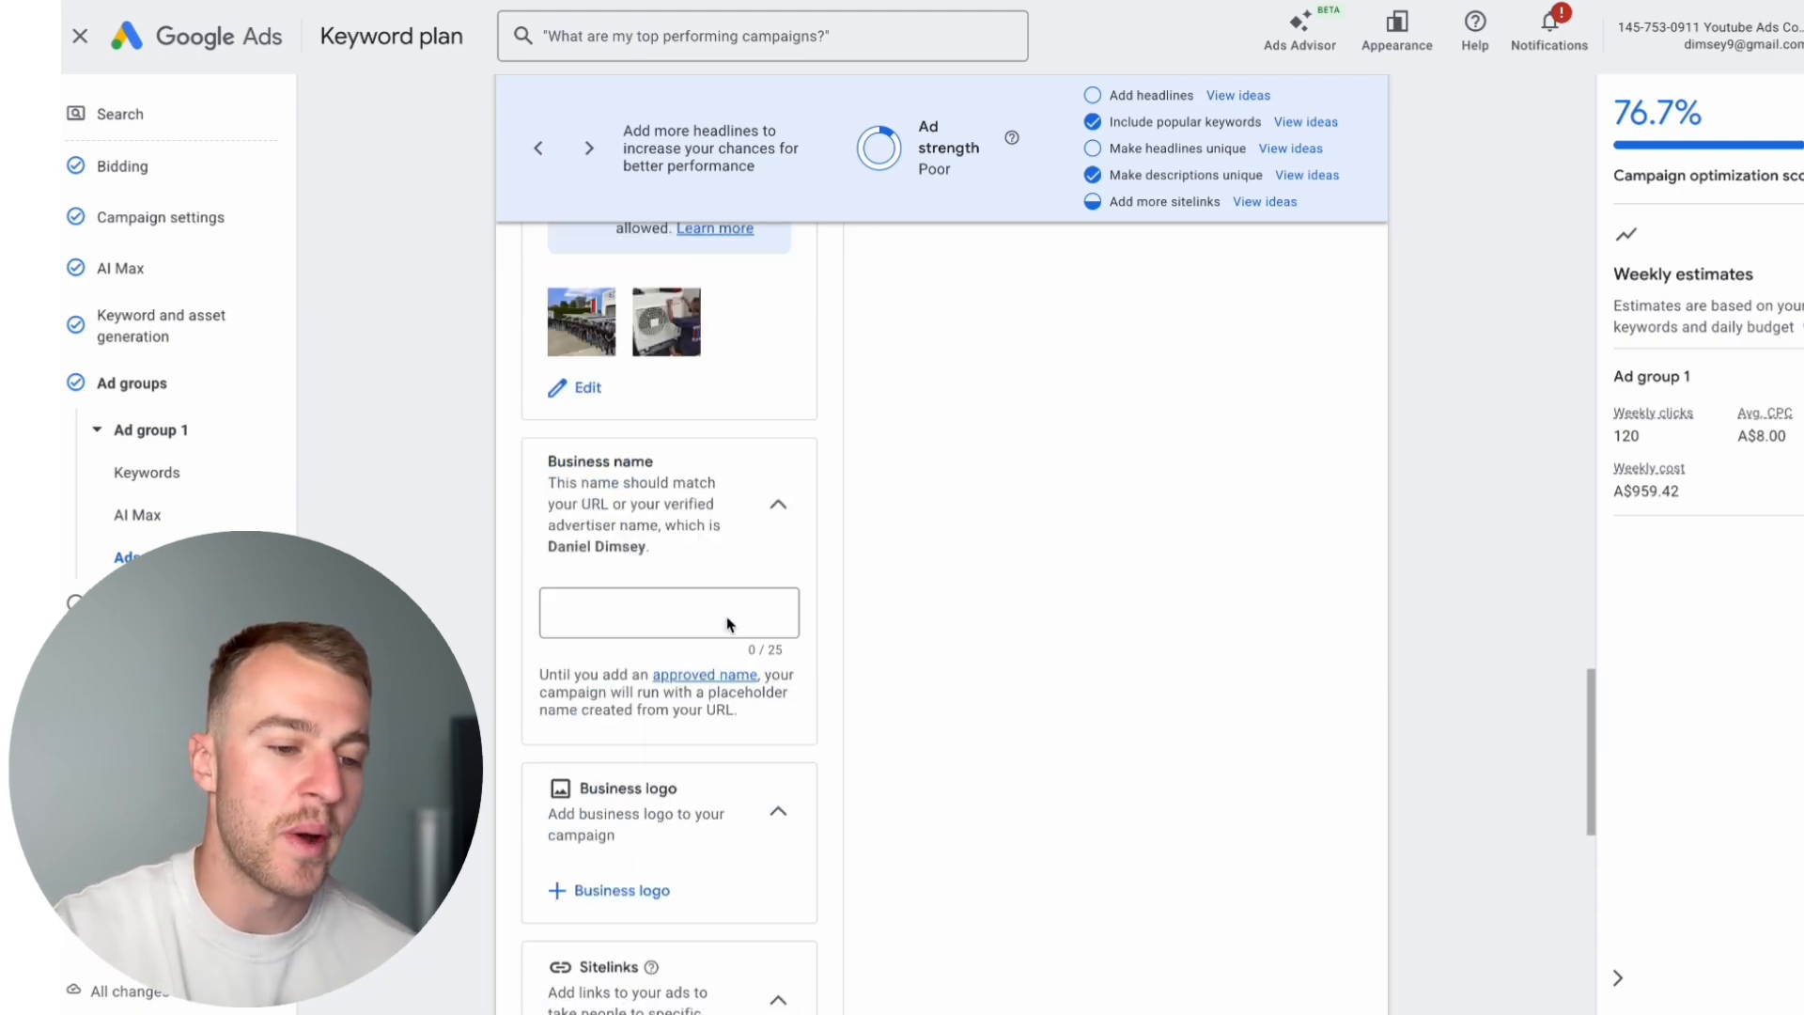
scroll(982, 488, "up", 6)
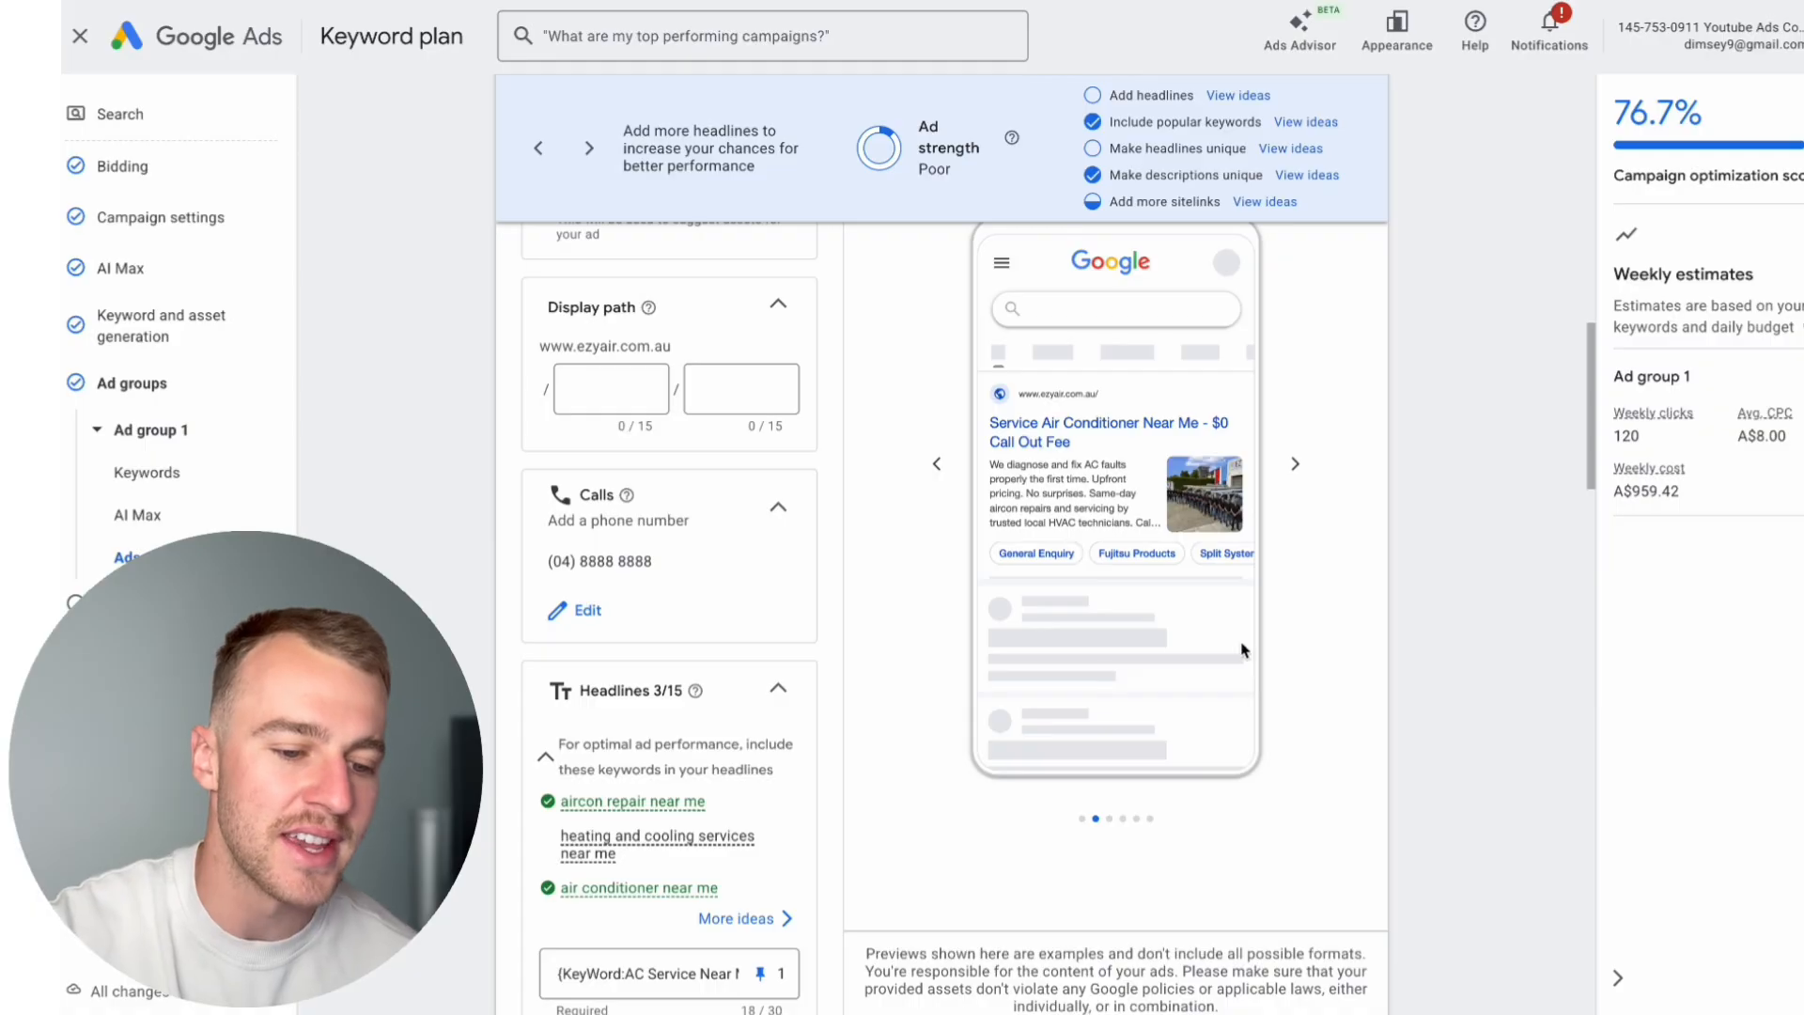
scroll(1251, 653, "up", 1)
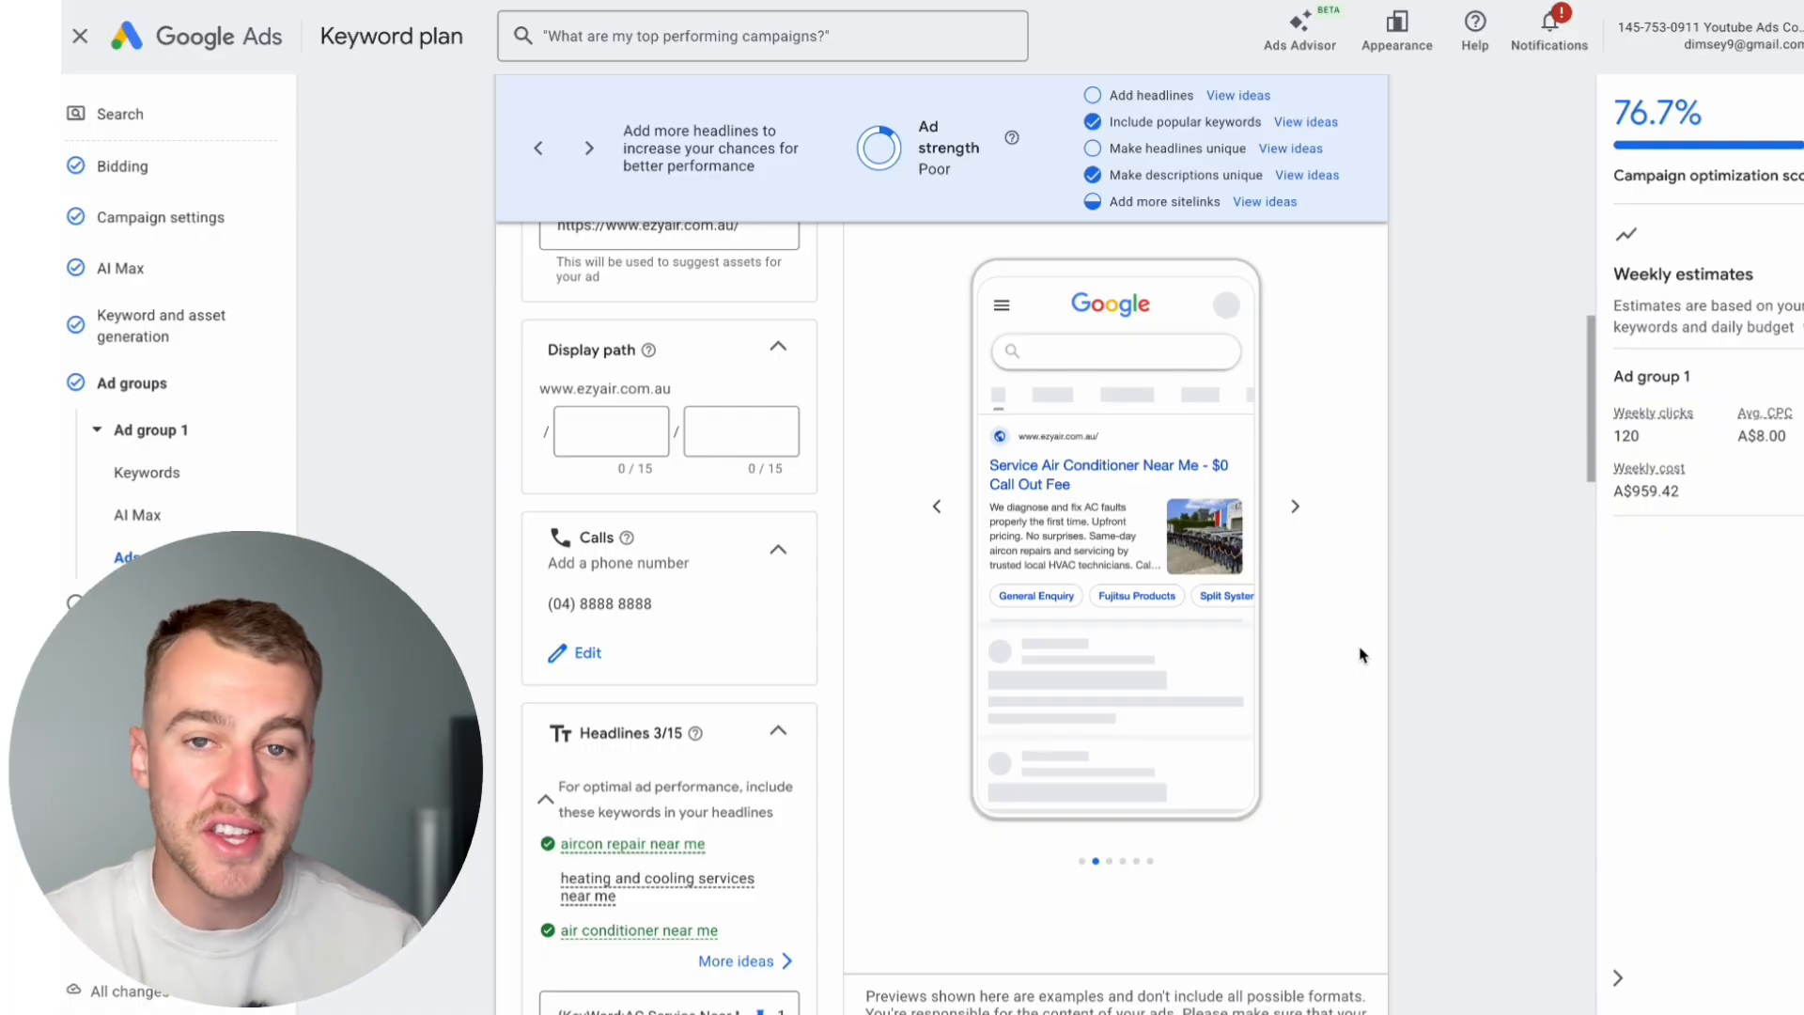
scroll(926, 747, "down", 6)
scroll(926, 747, "down", 20)
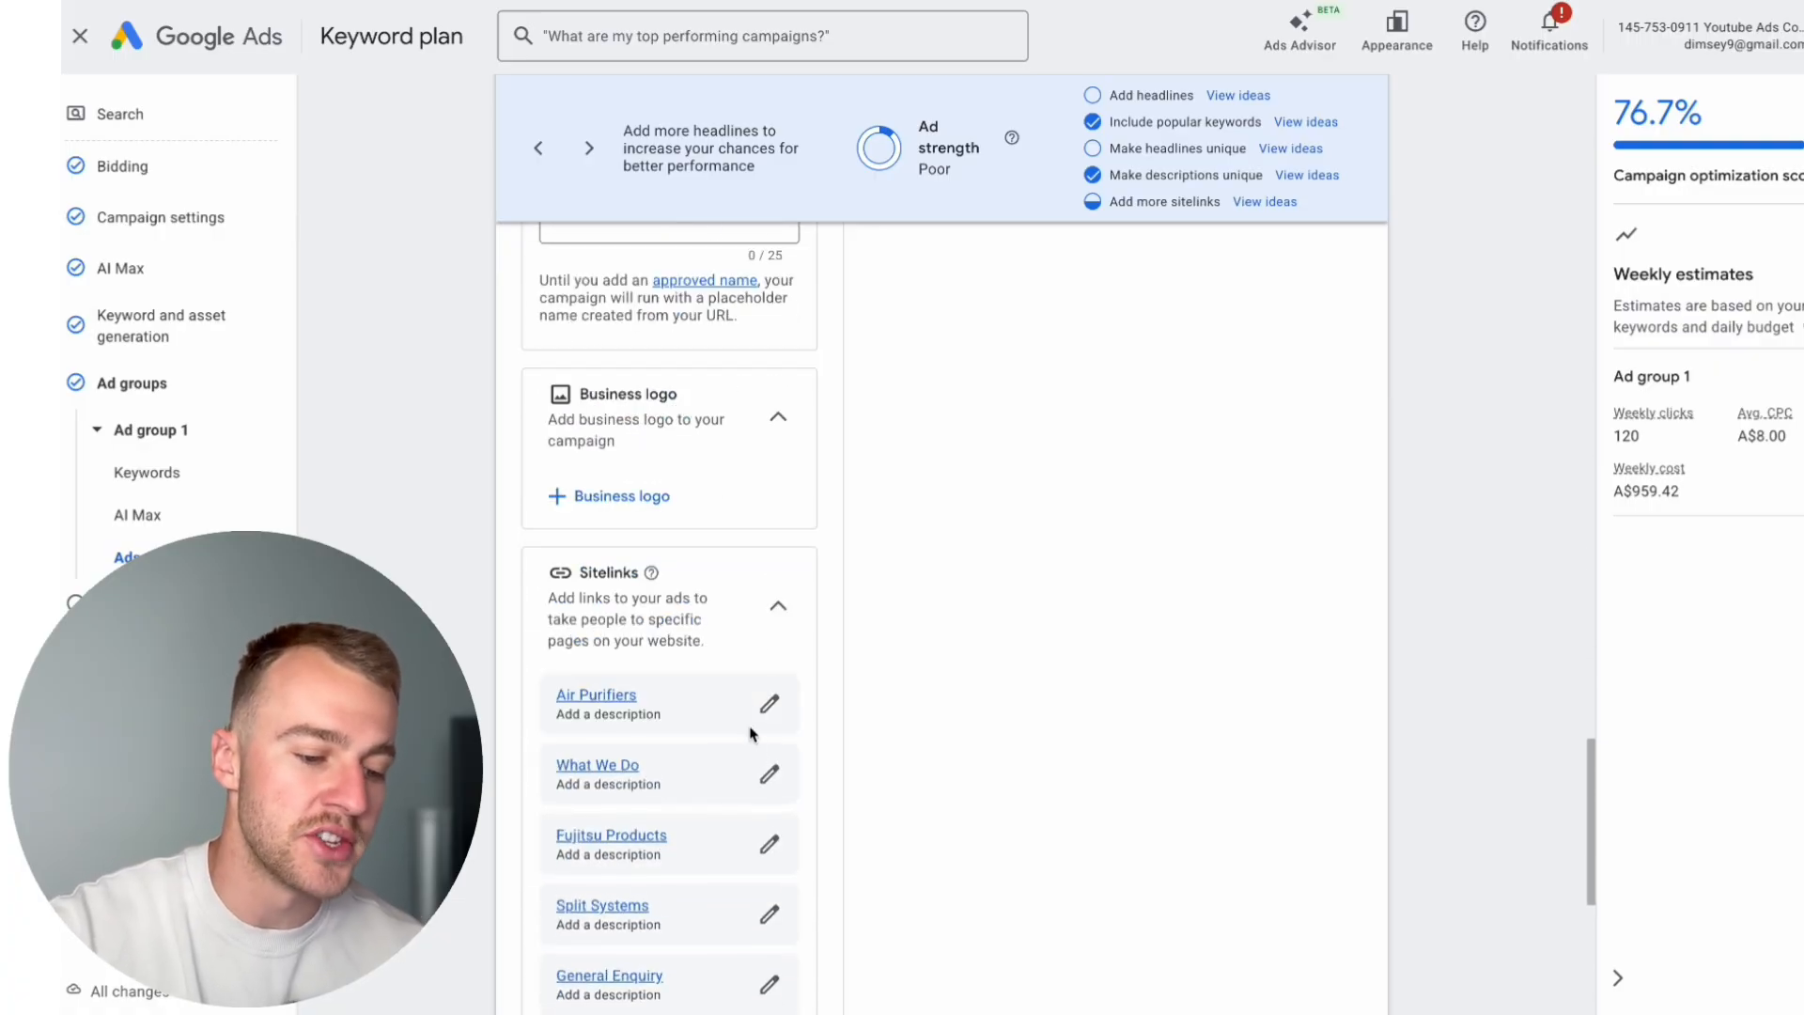
Step: Inspect the Air Purifiers sitelink's text, description lines and final URL, and close it without saving
left_click(770, 703)
left_click_drag(526, 127, 486, 131)
double_click(486, 131)
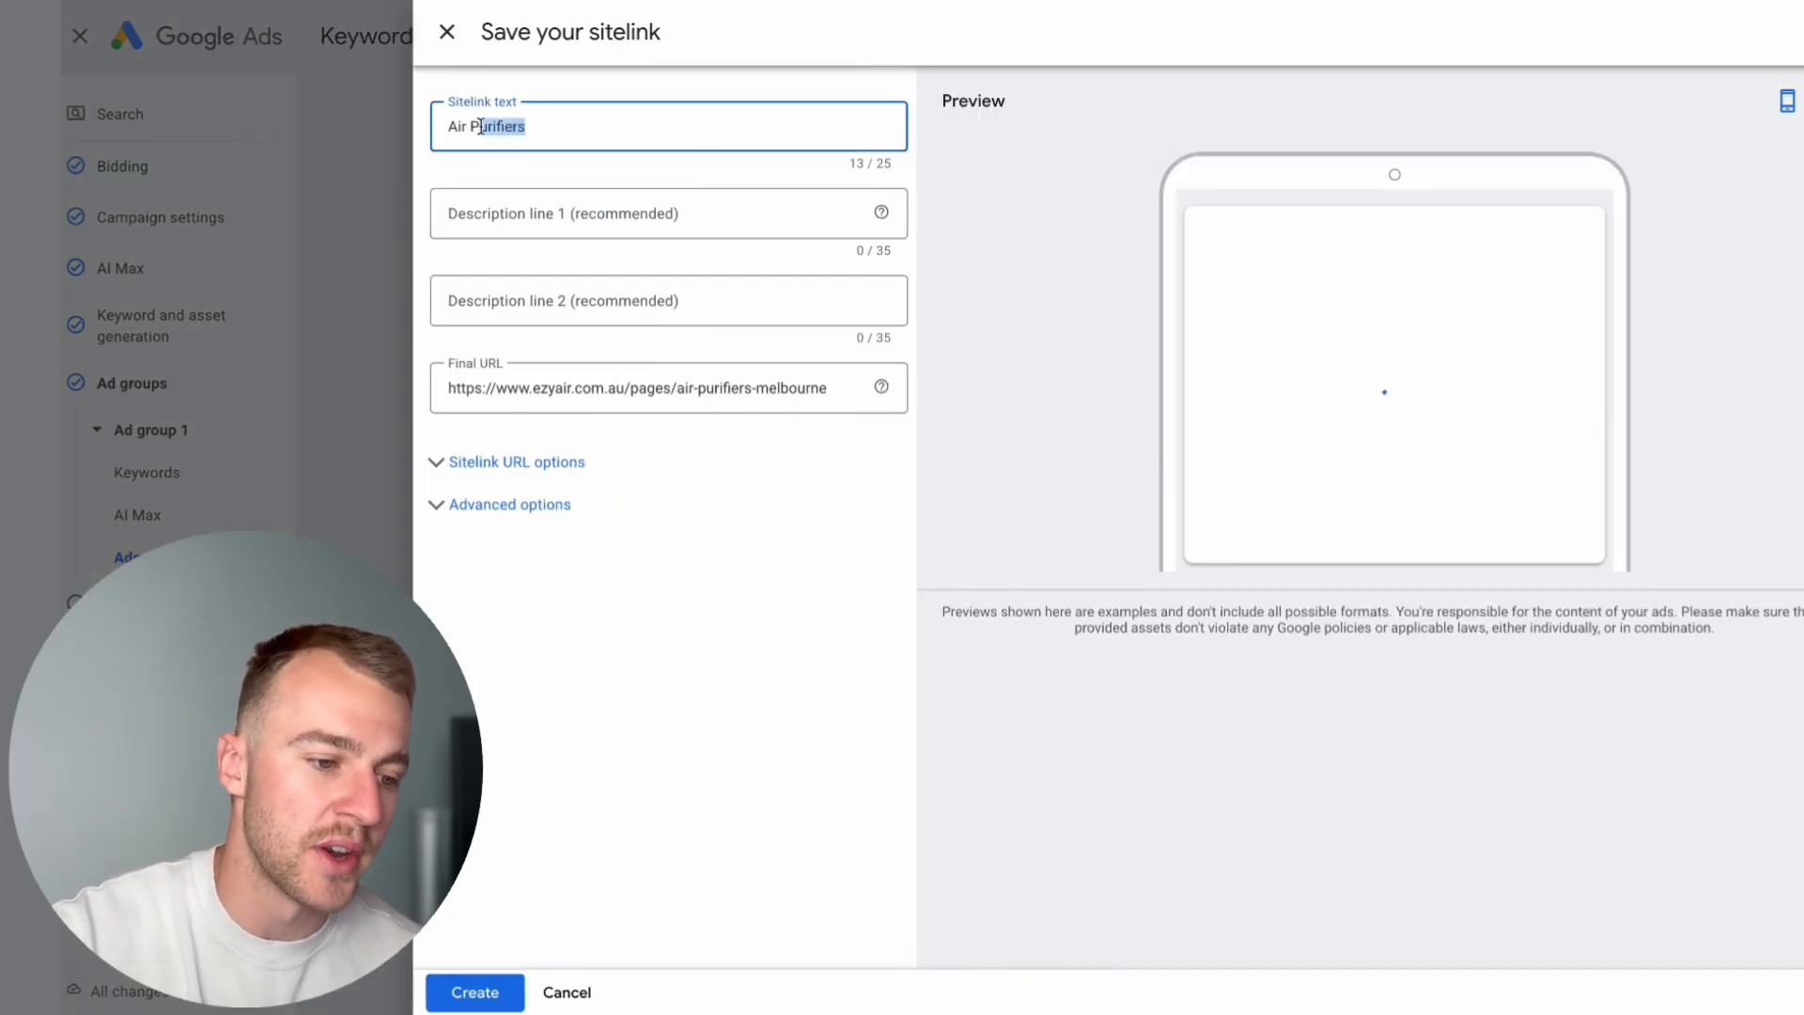
left_click(560, 192)
left_click(580, 294)
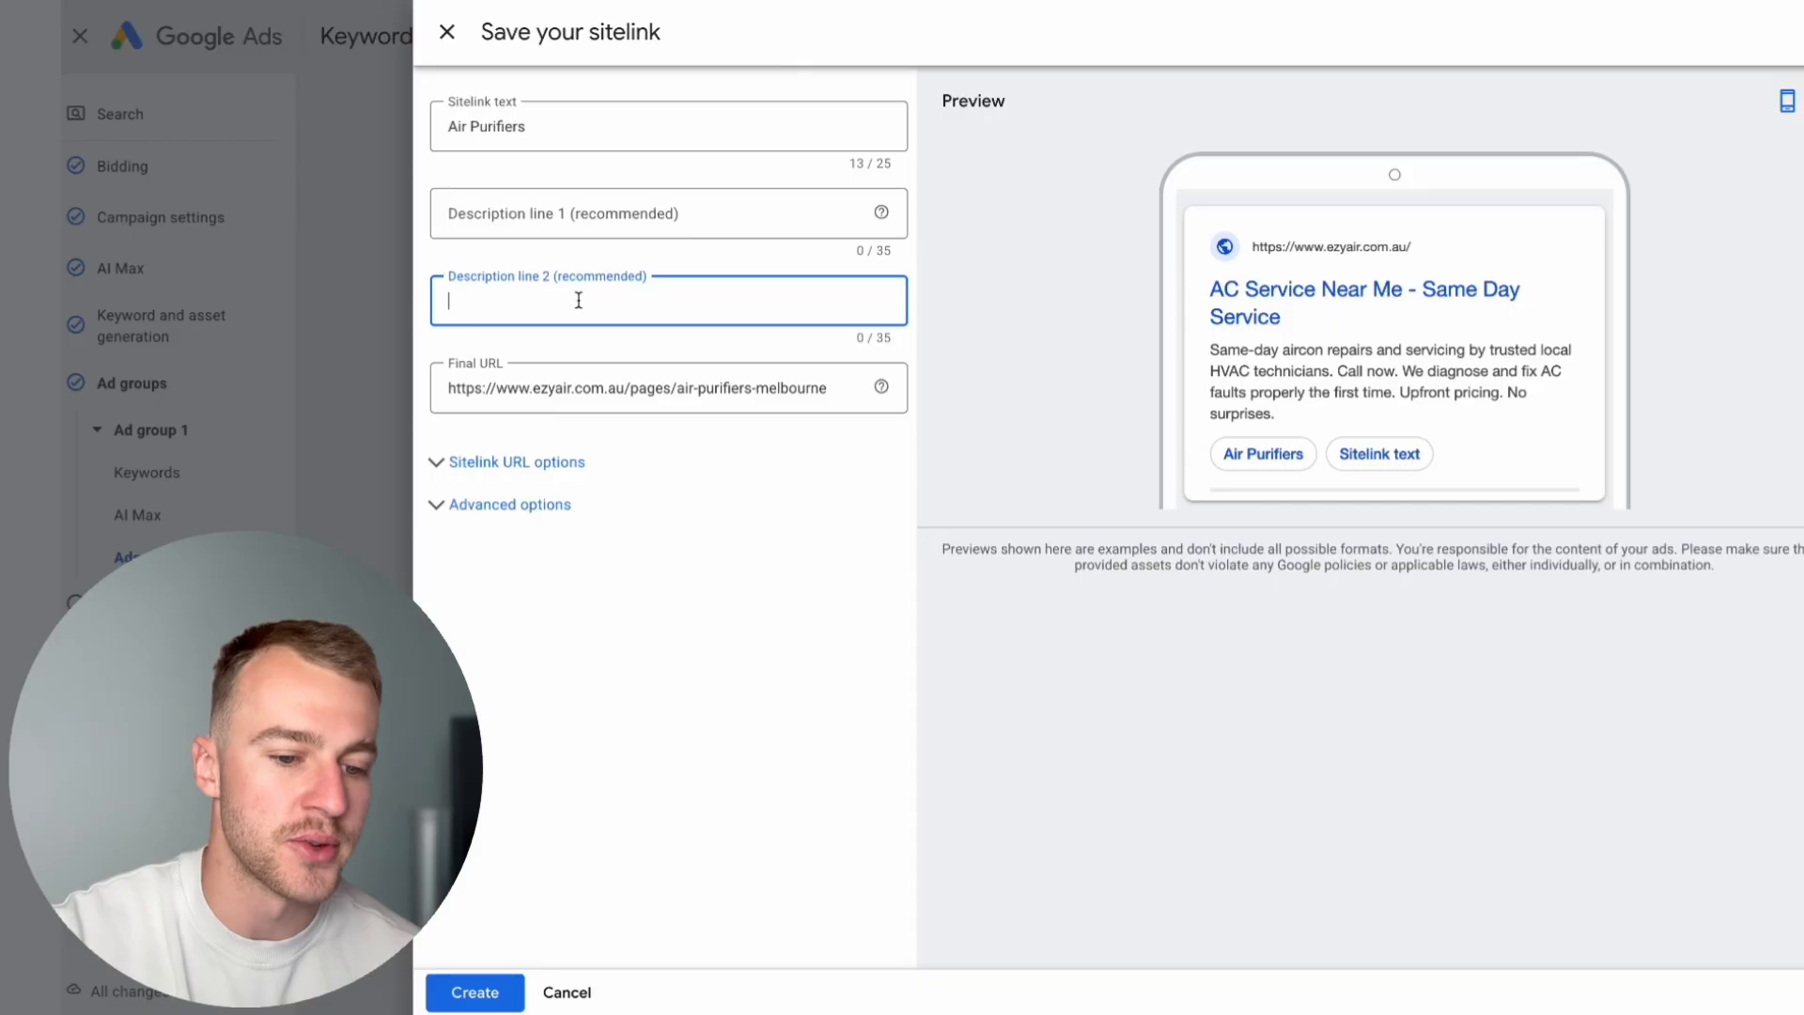
left_click(580, 213)
left_click(584, 292)
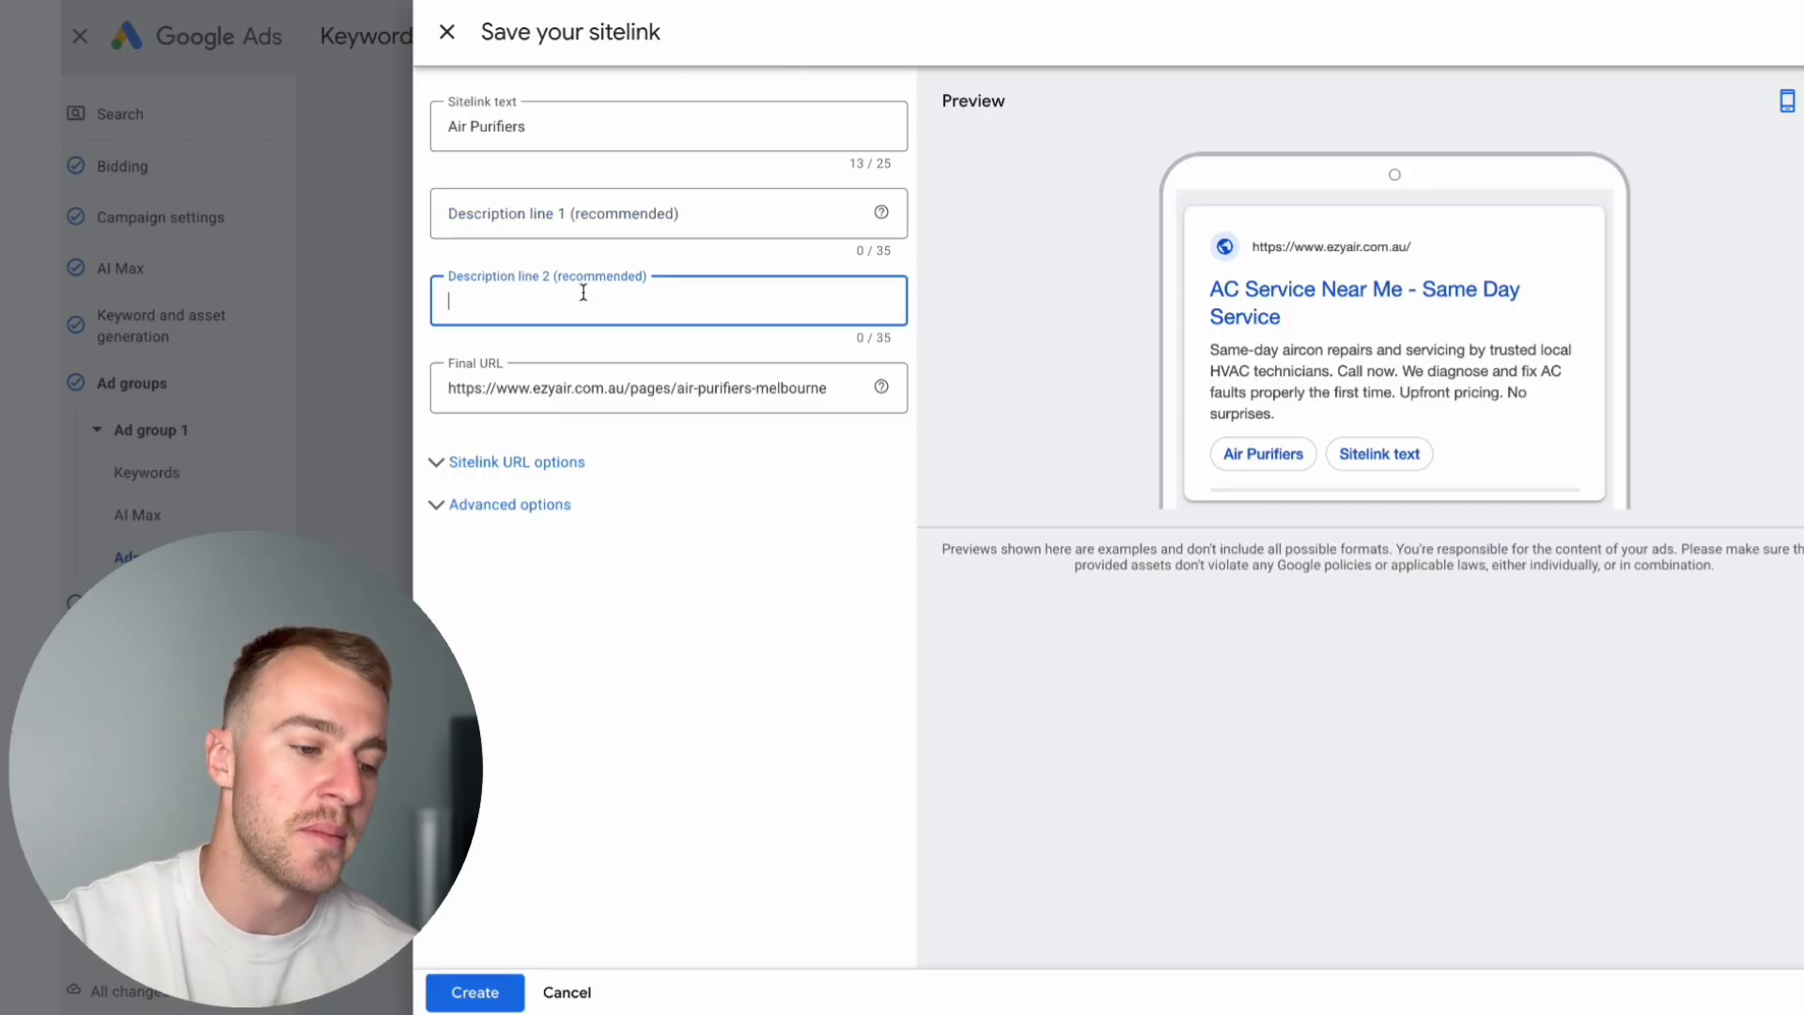
left_click(446, 388)
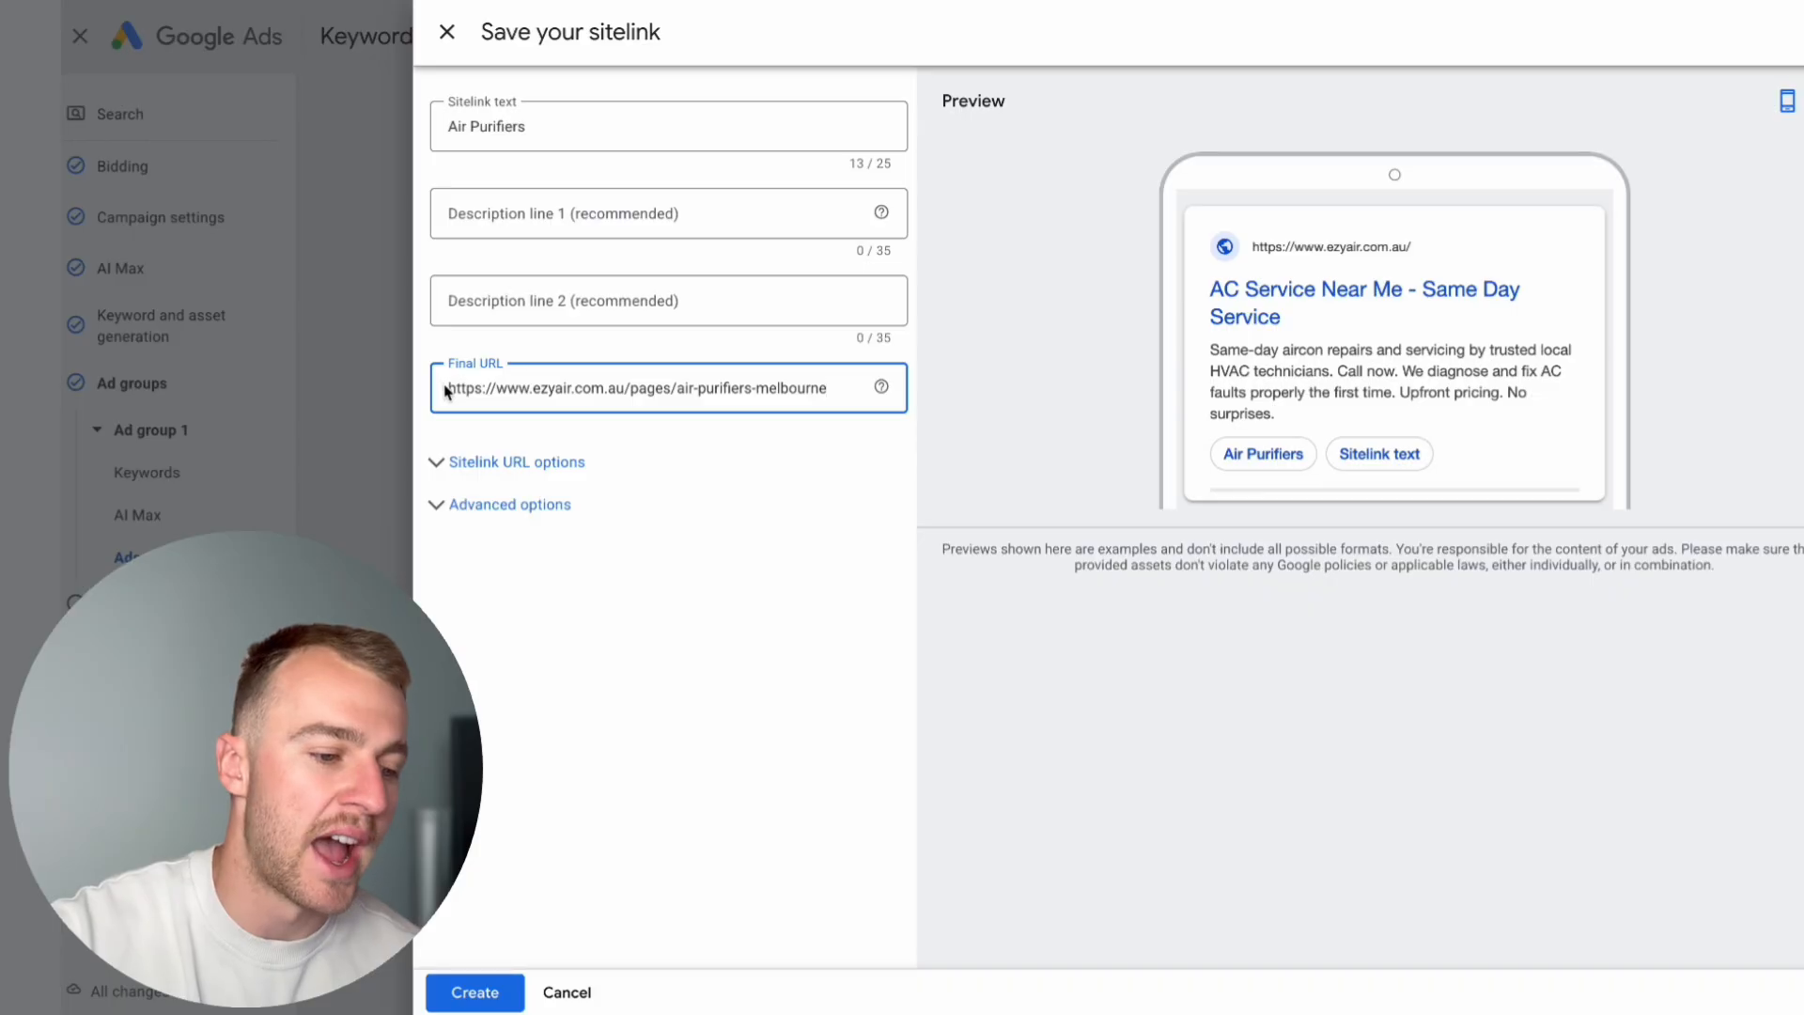
left_click_drag(449, 390, 613, 389)
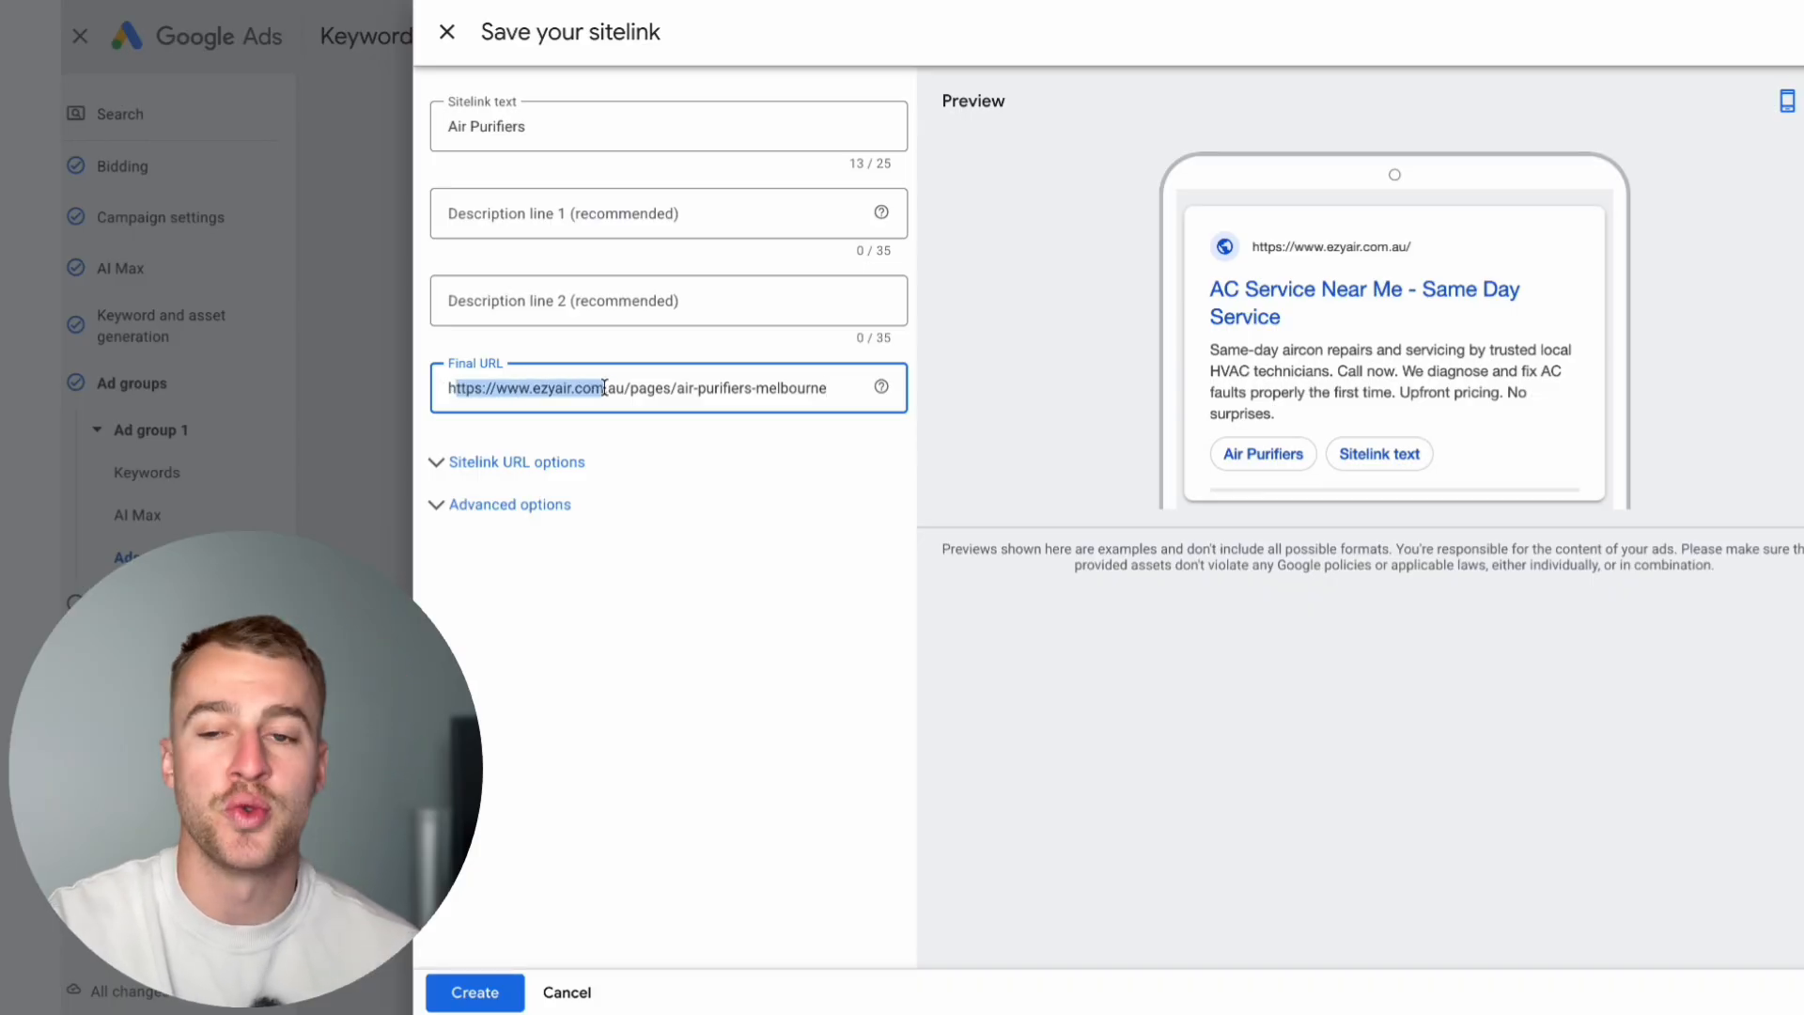
left_click(725, 381)
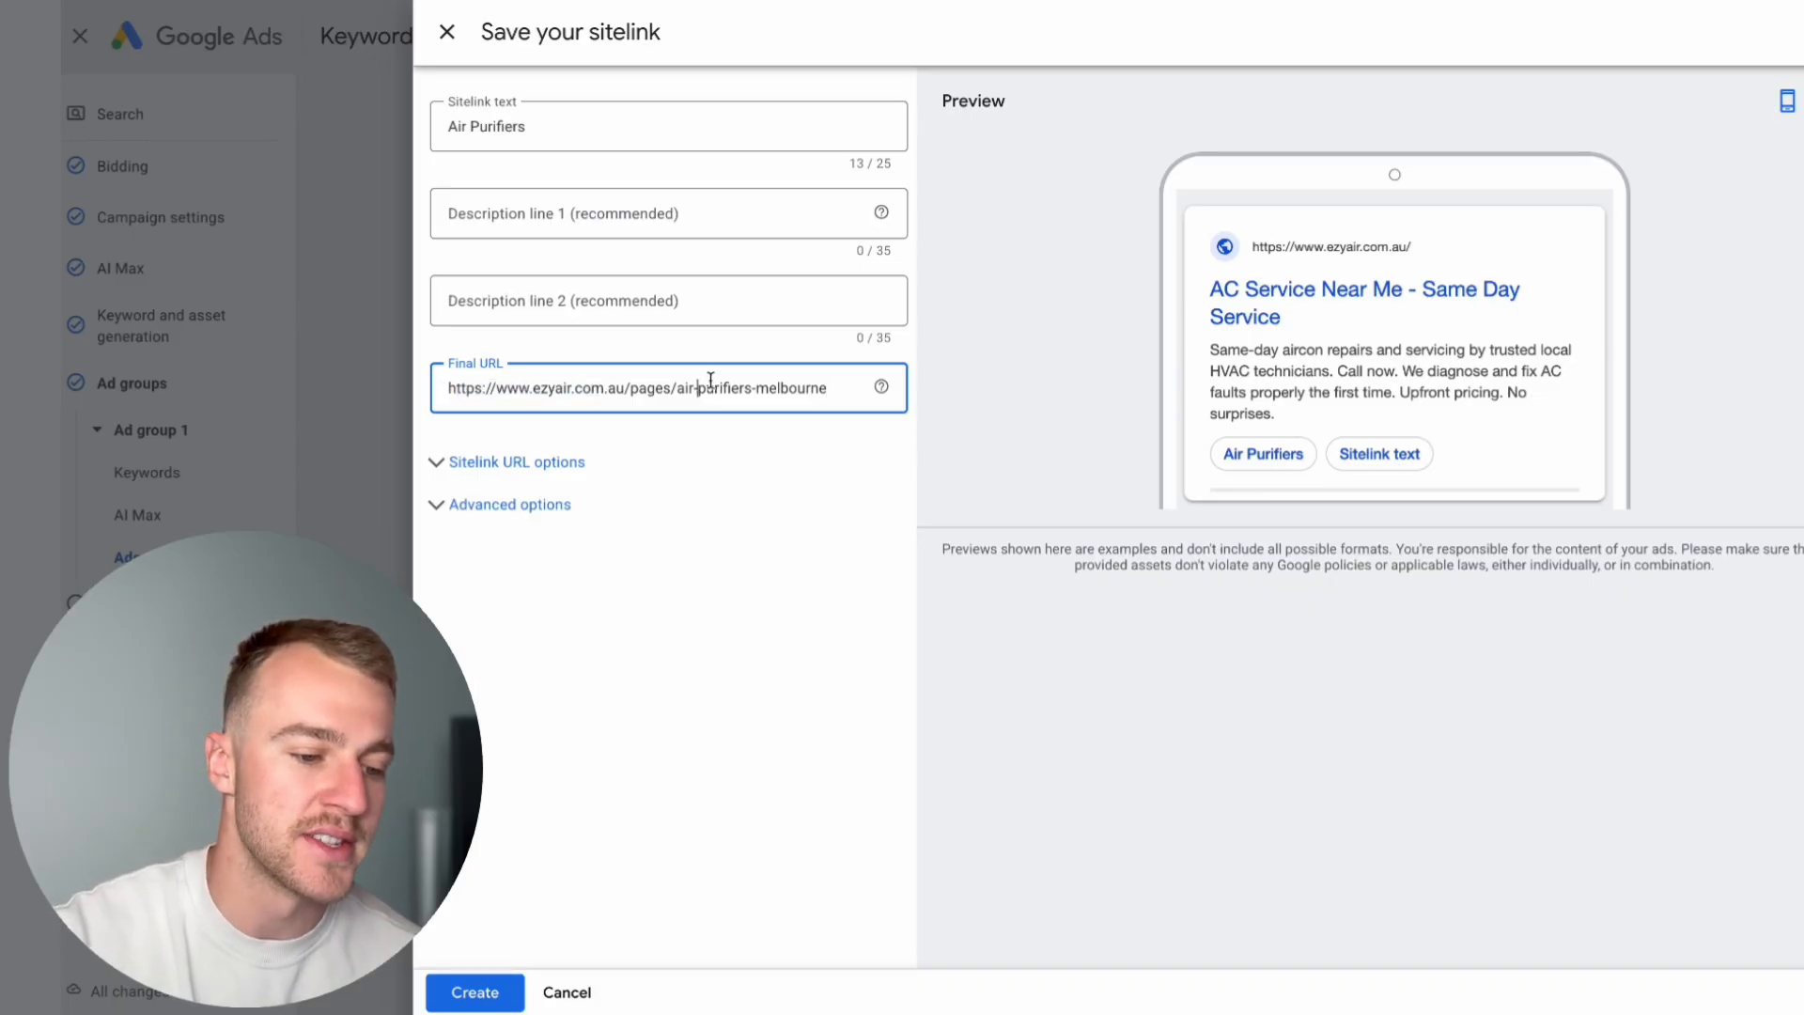
left_click_drag(685, 388, 782, 387)
double_click(498, 126)
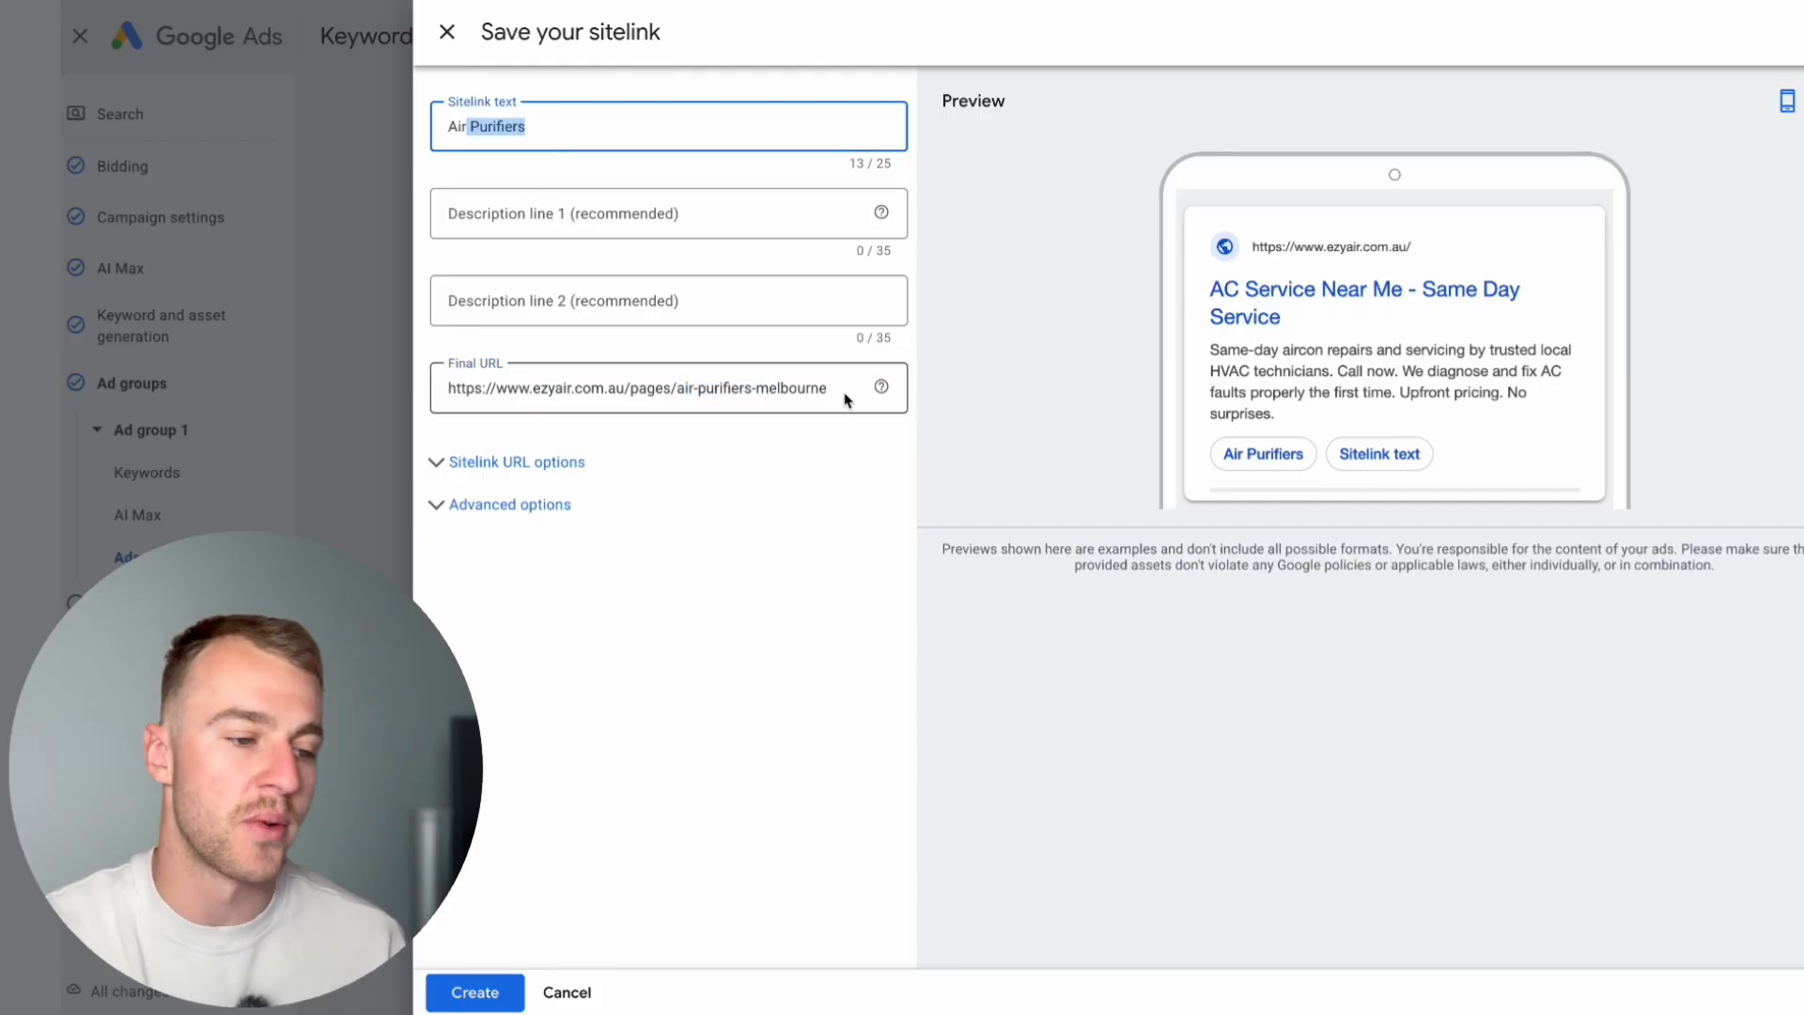
left_click(444, 31)
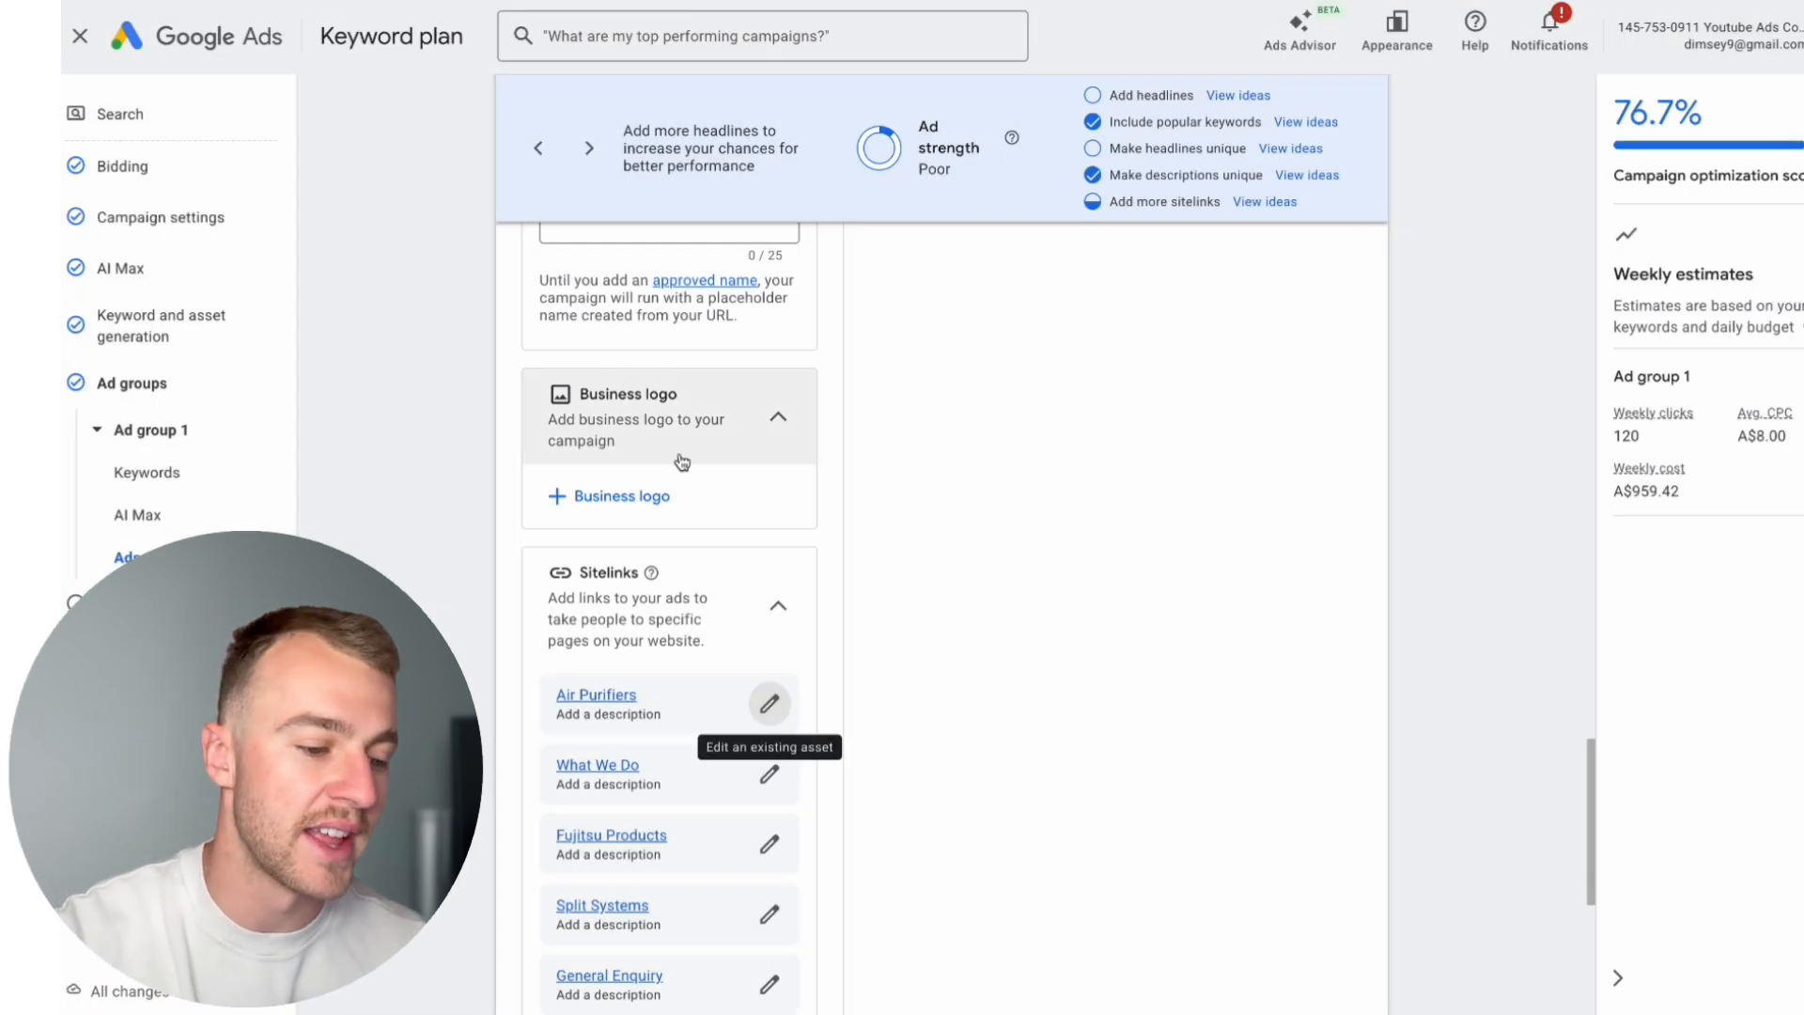
Step: Look over the available campaign-level callouts and close the selection without adding any
scroll(677, 455, "down", 7)
left_click(592, 667)
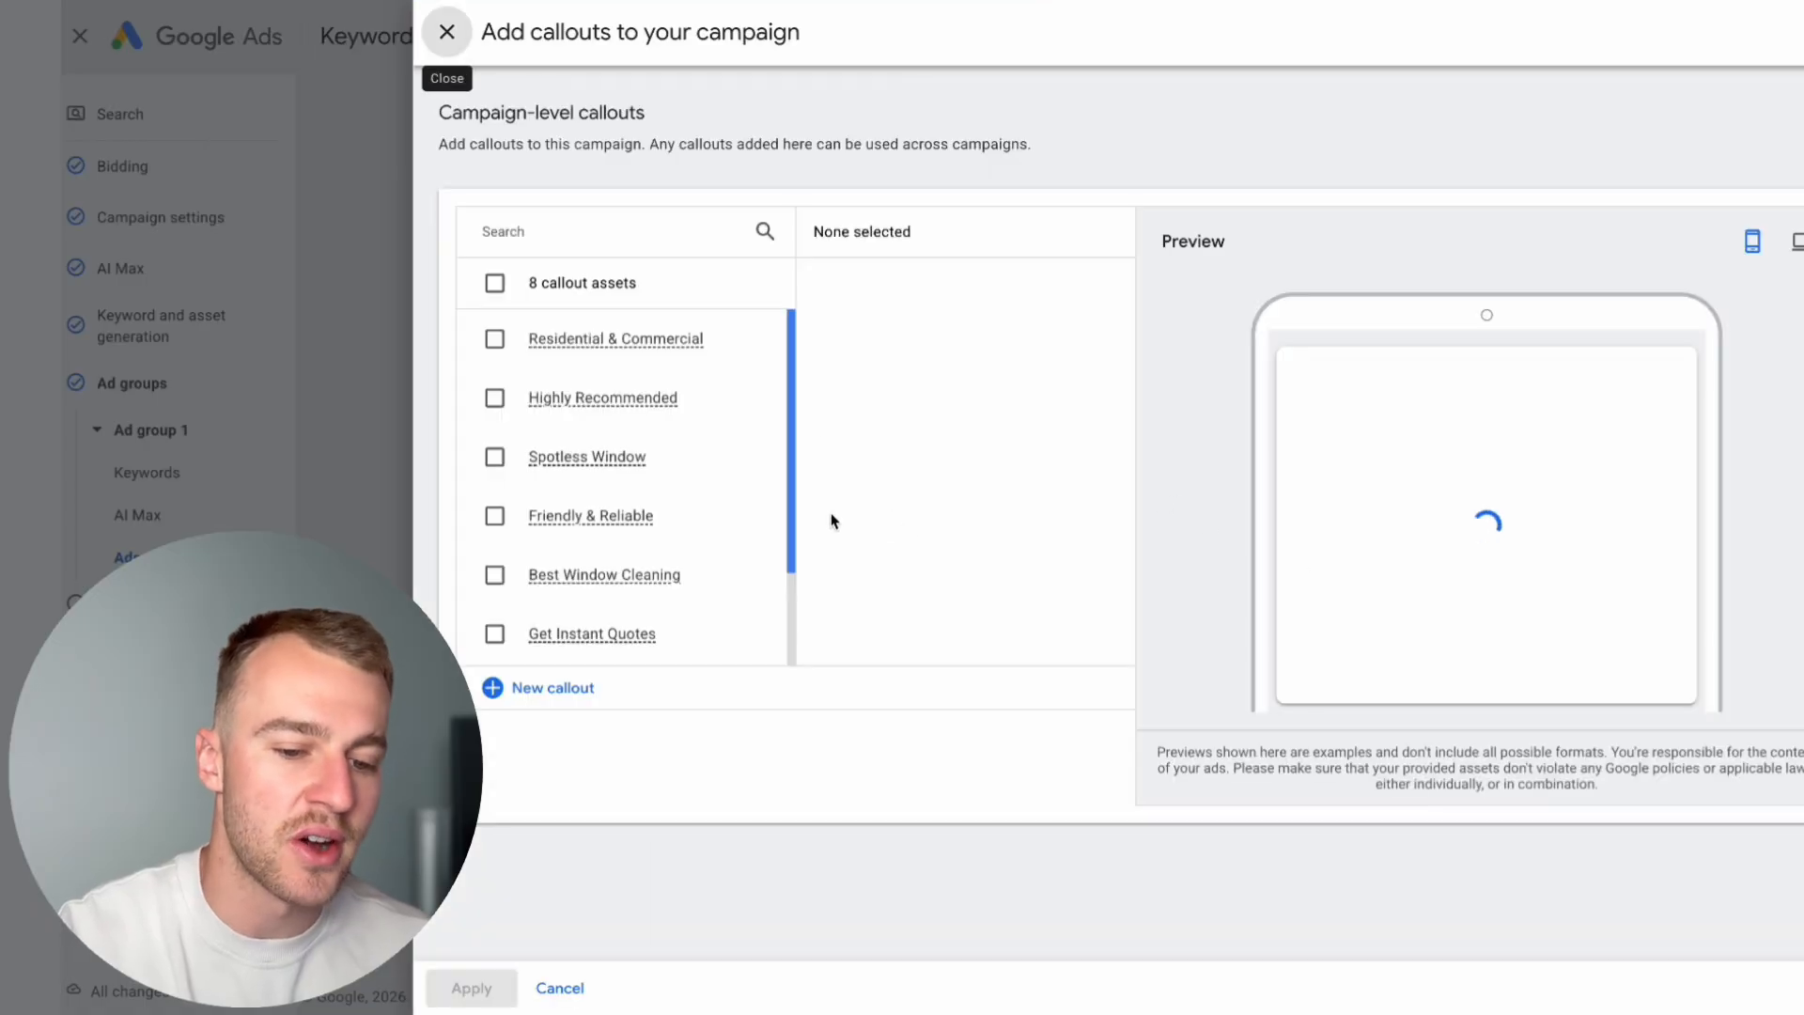
left_click(448, 32)
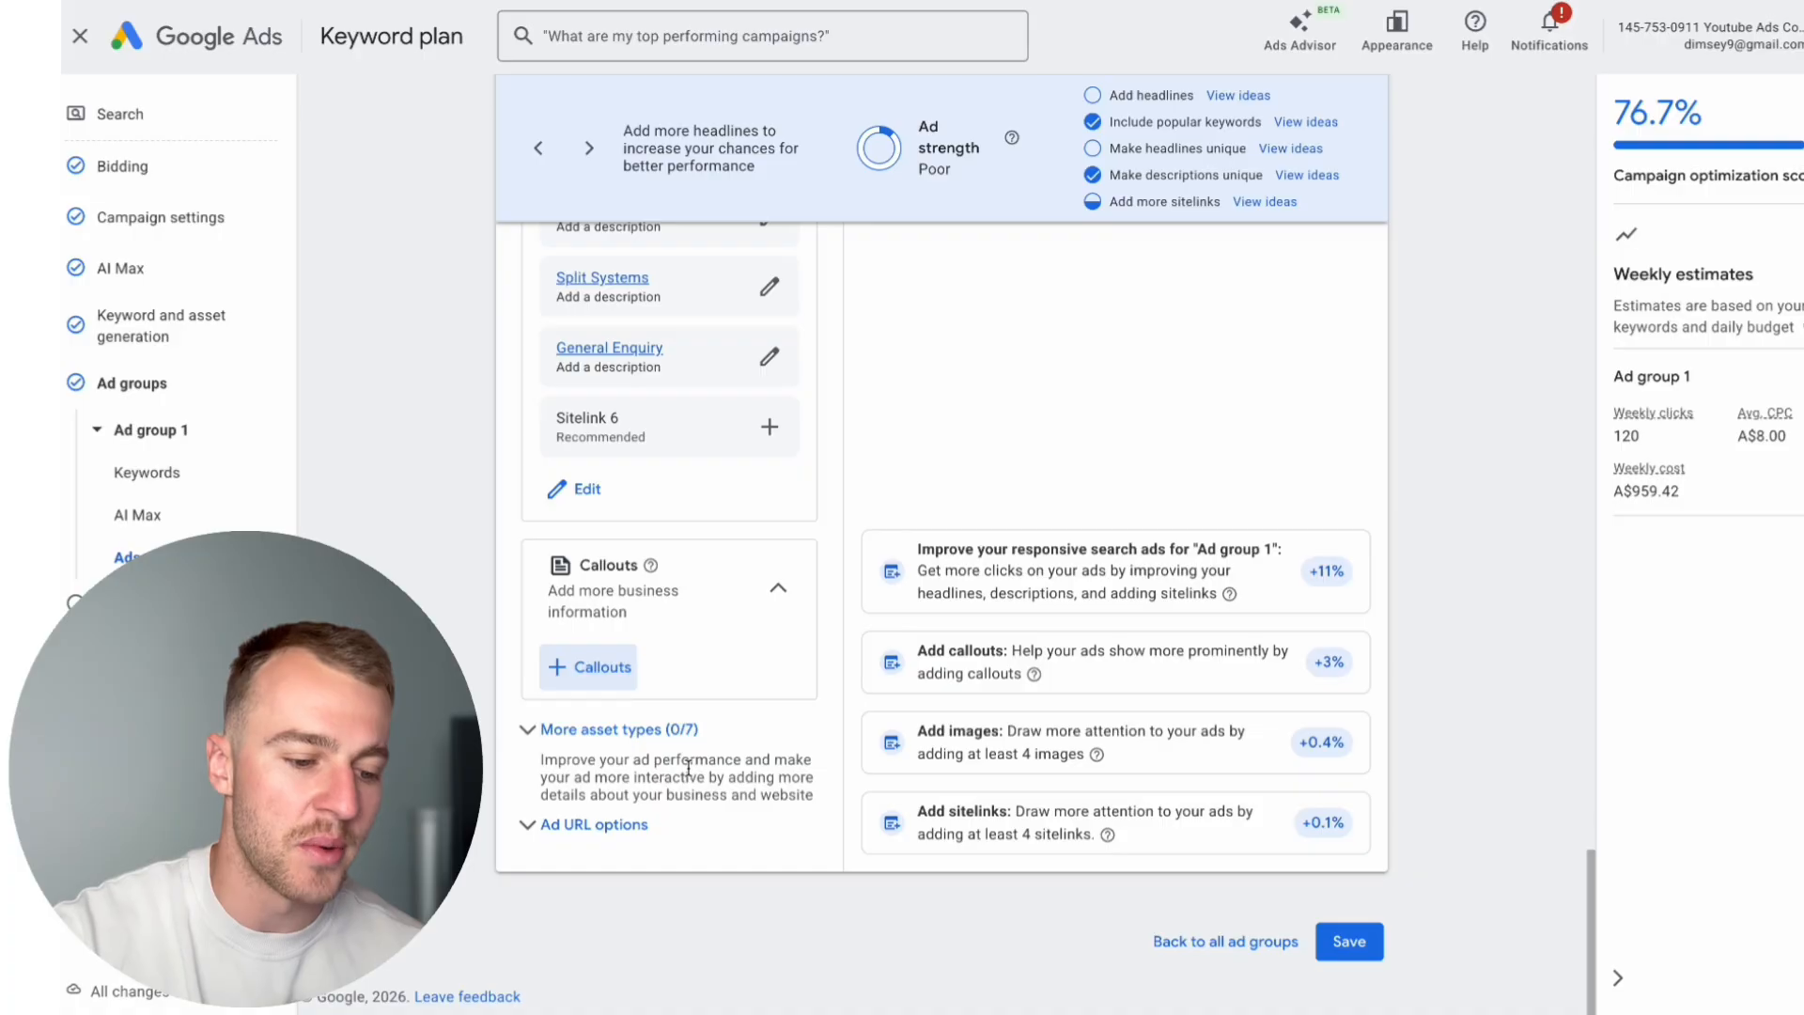
Step: Expand the additional asset types, review promotions through apps, collapse the lead forms section, and look back over the headlines and descriptions
left_click(654, 742)
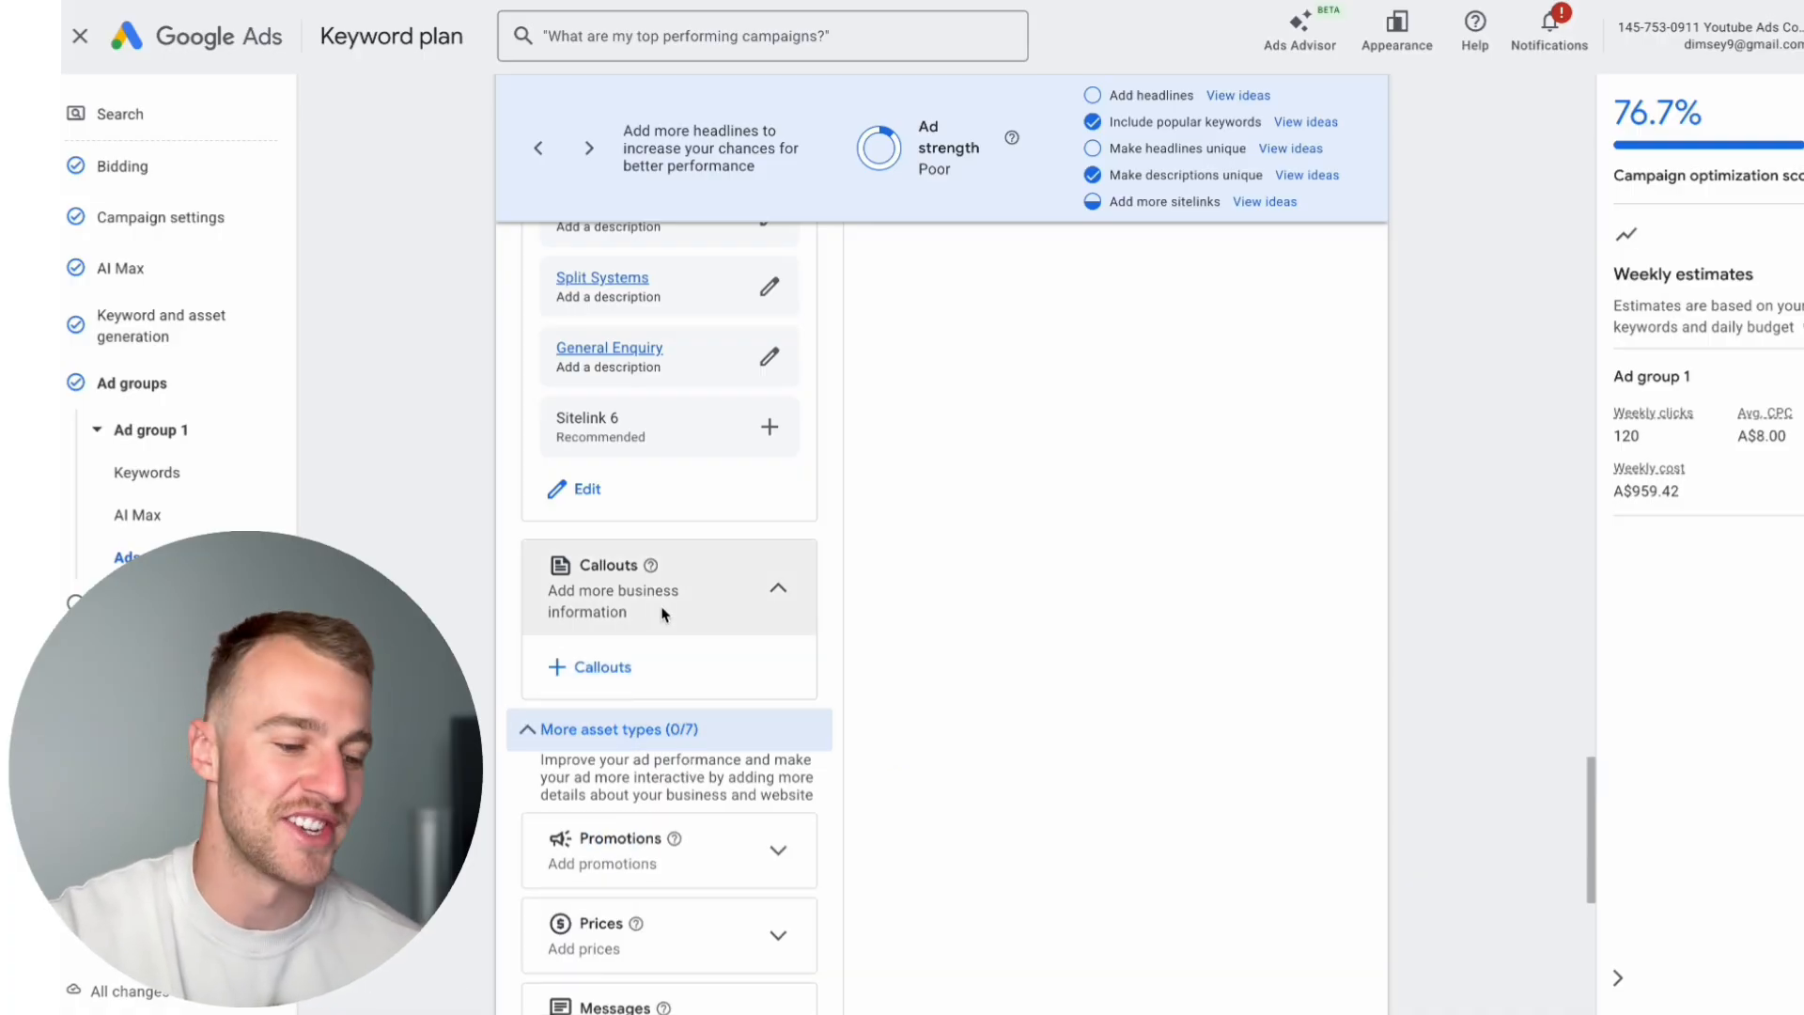
scroll(665, 612, "down", 5)
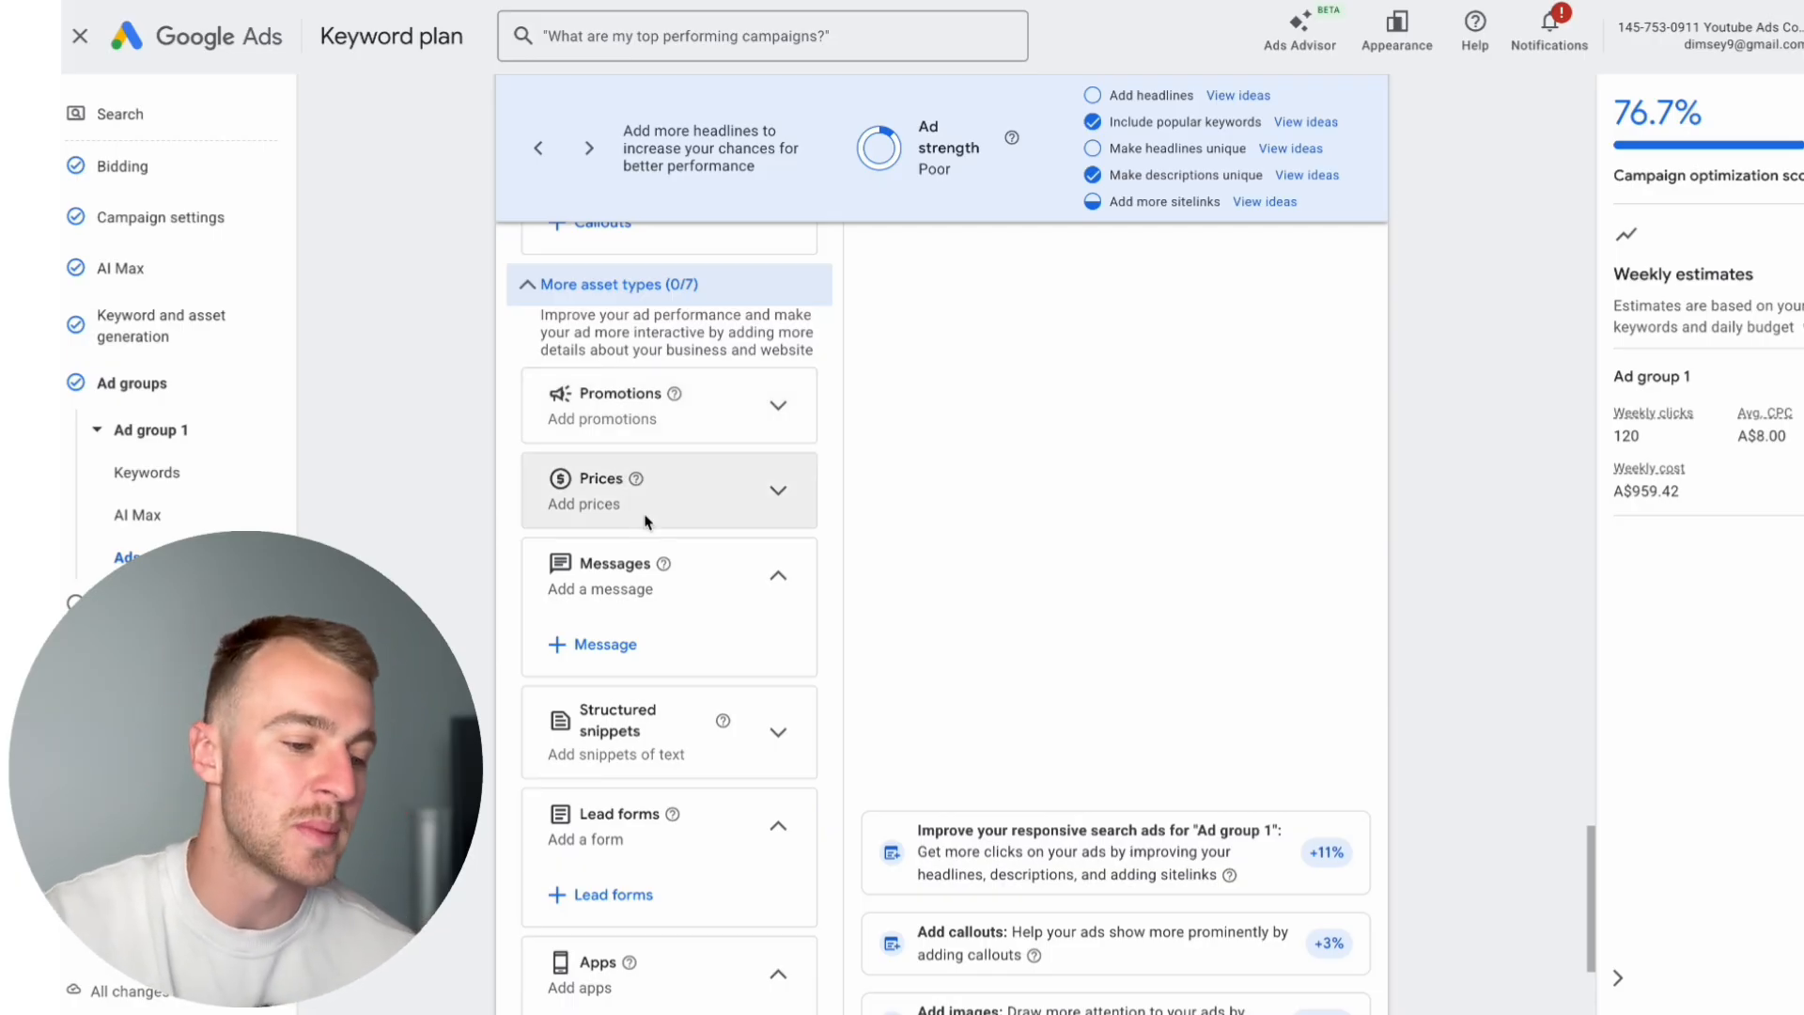
scroll(700, 607, "down", 1)
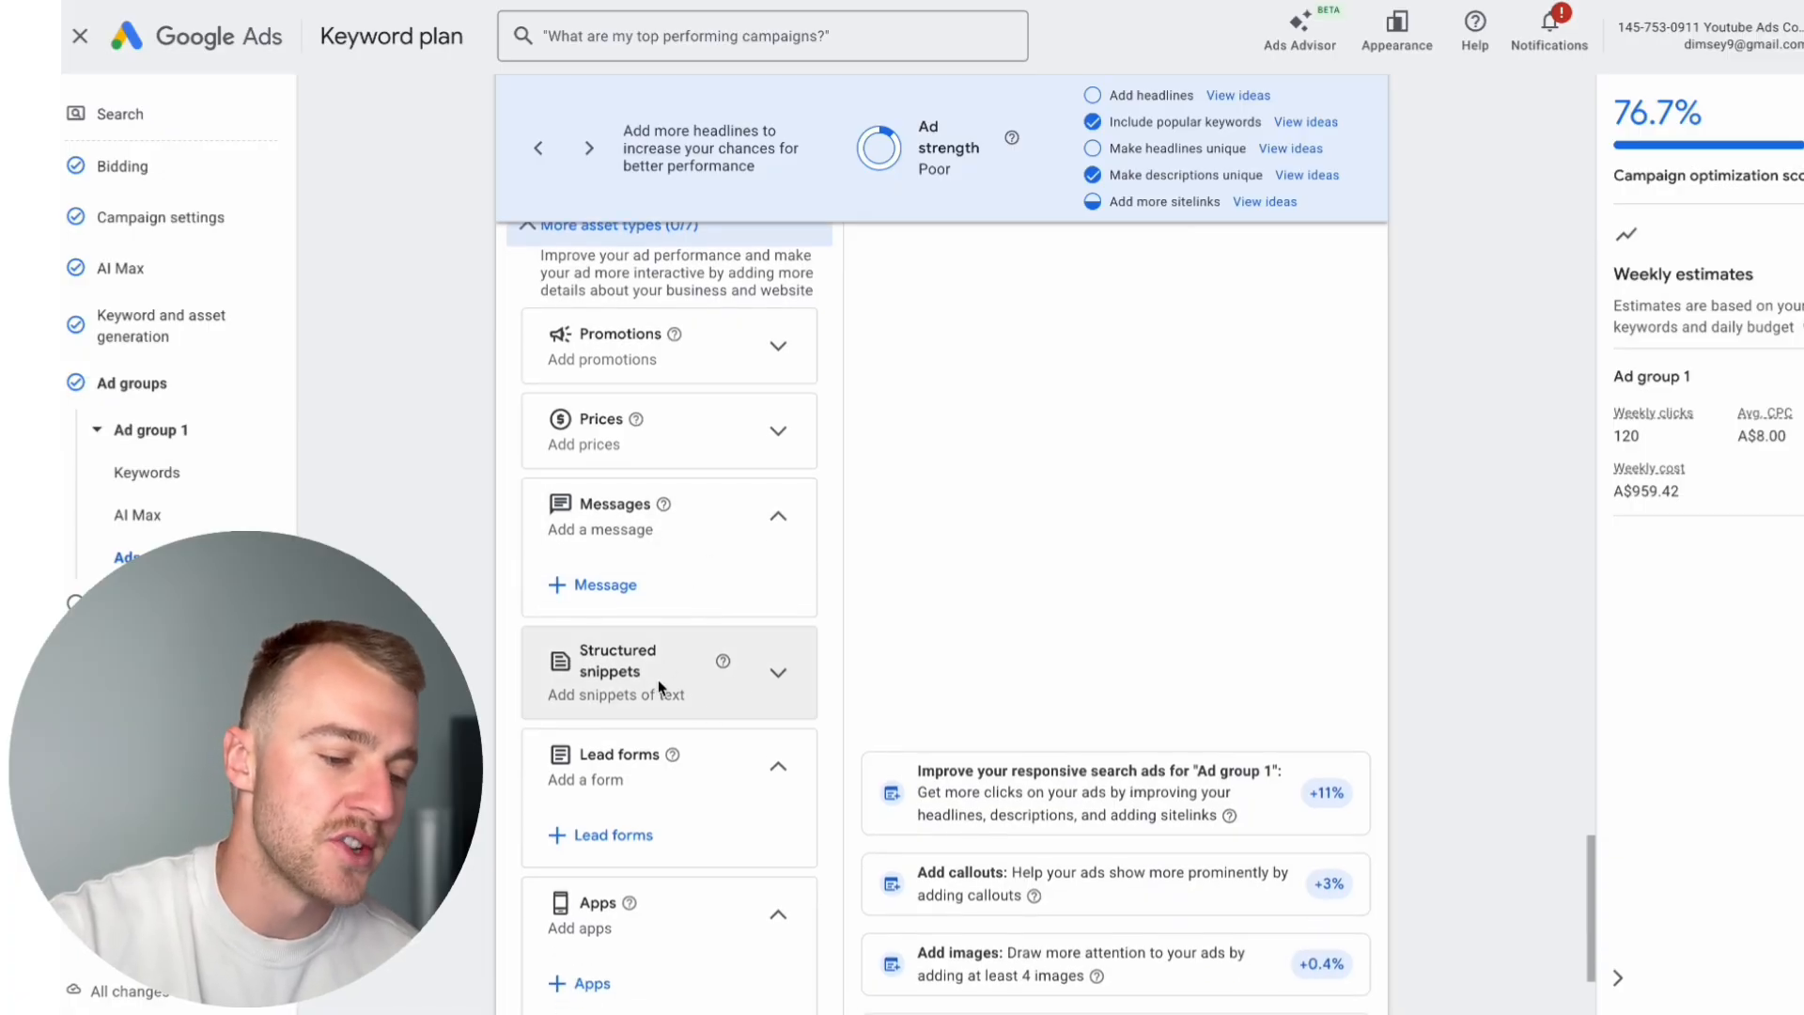
scroll(658, 682, "down", 1)
scroll(658, 679, "down", 3)
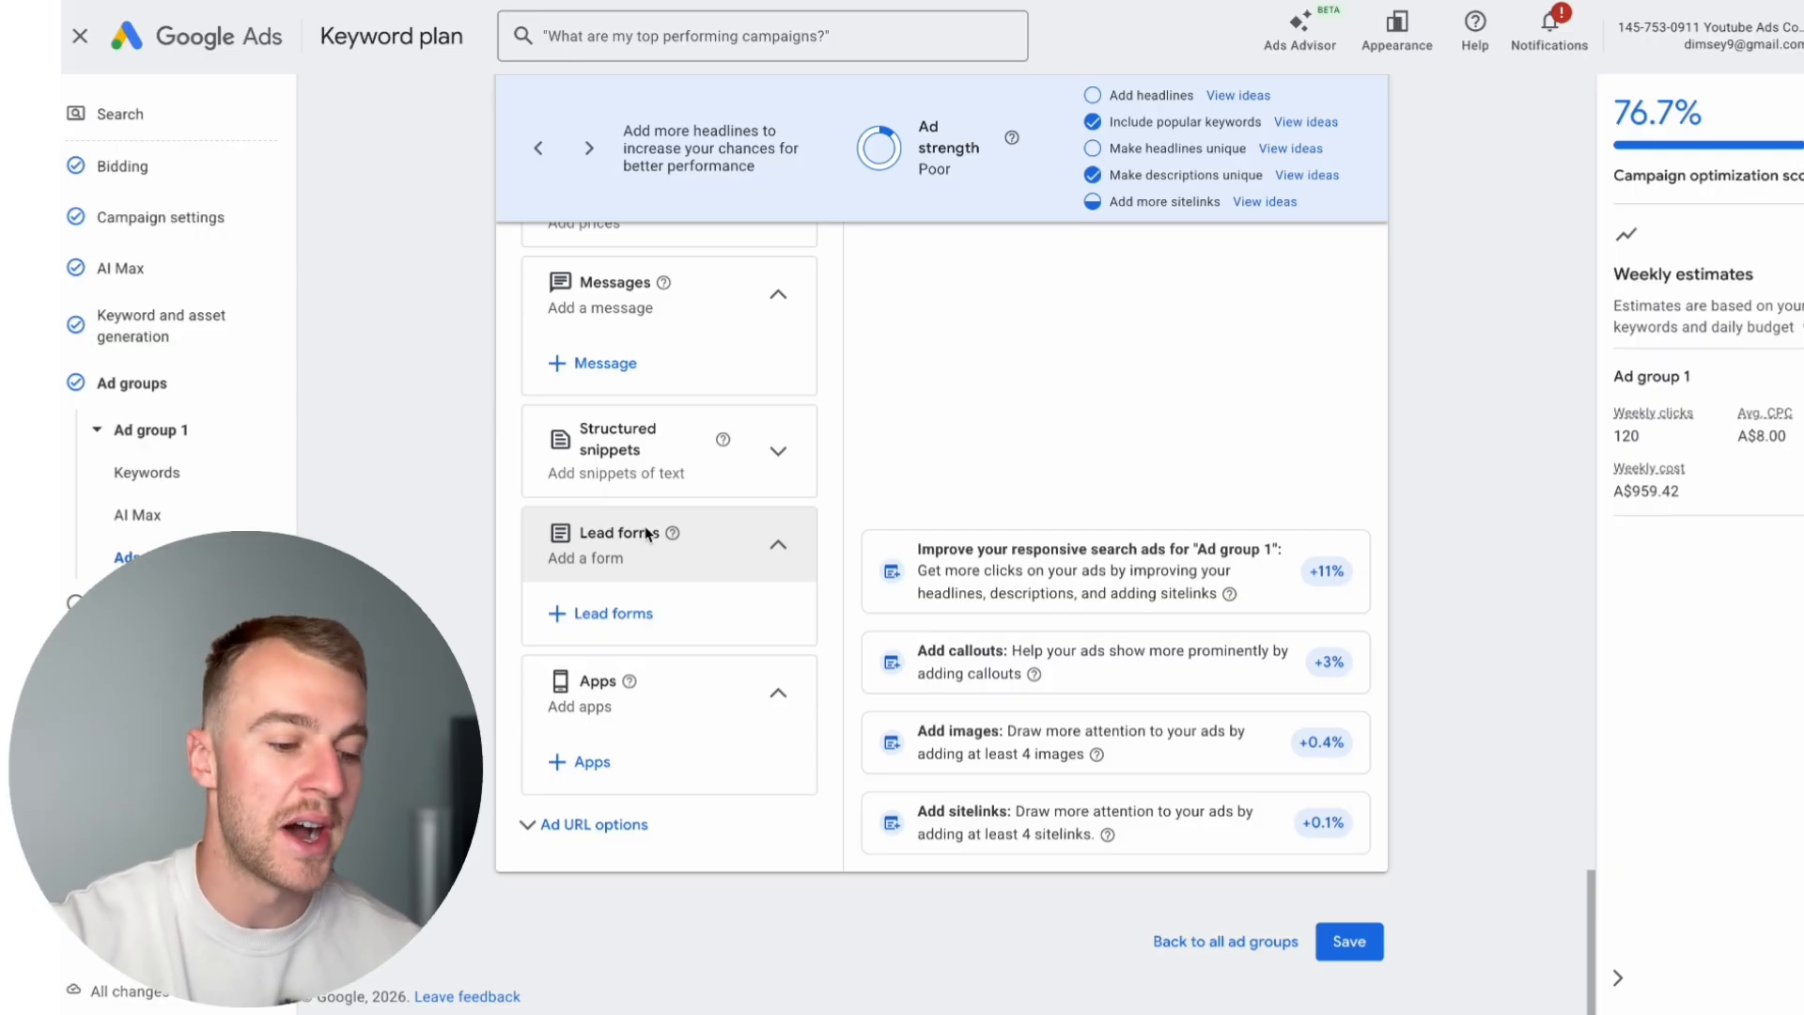
scroll(646, 534, "up", 1)
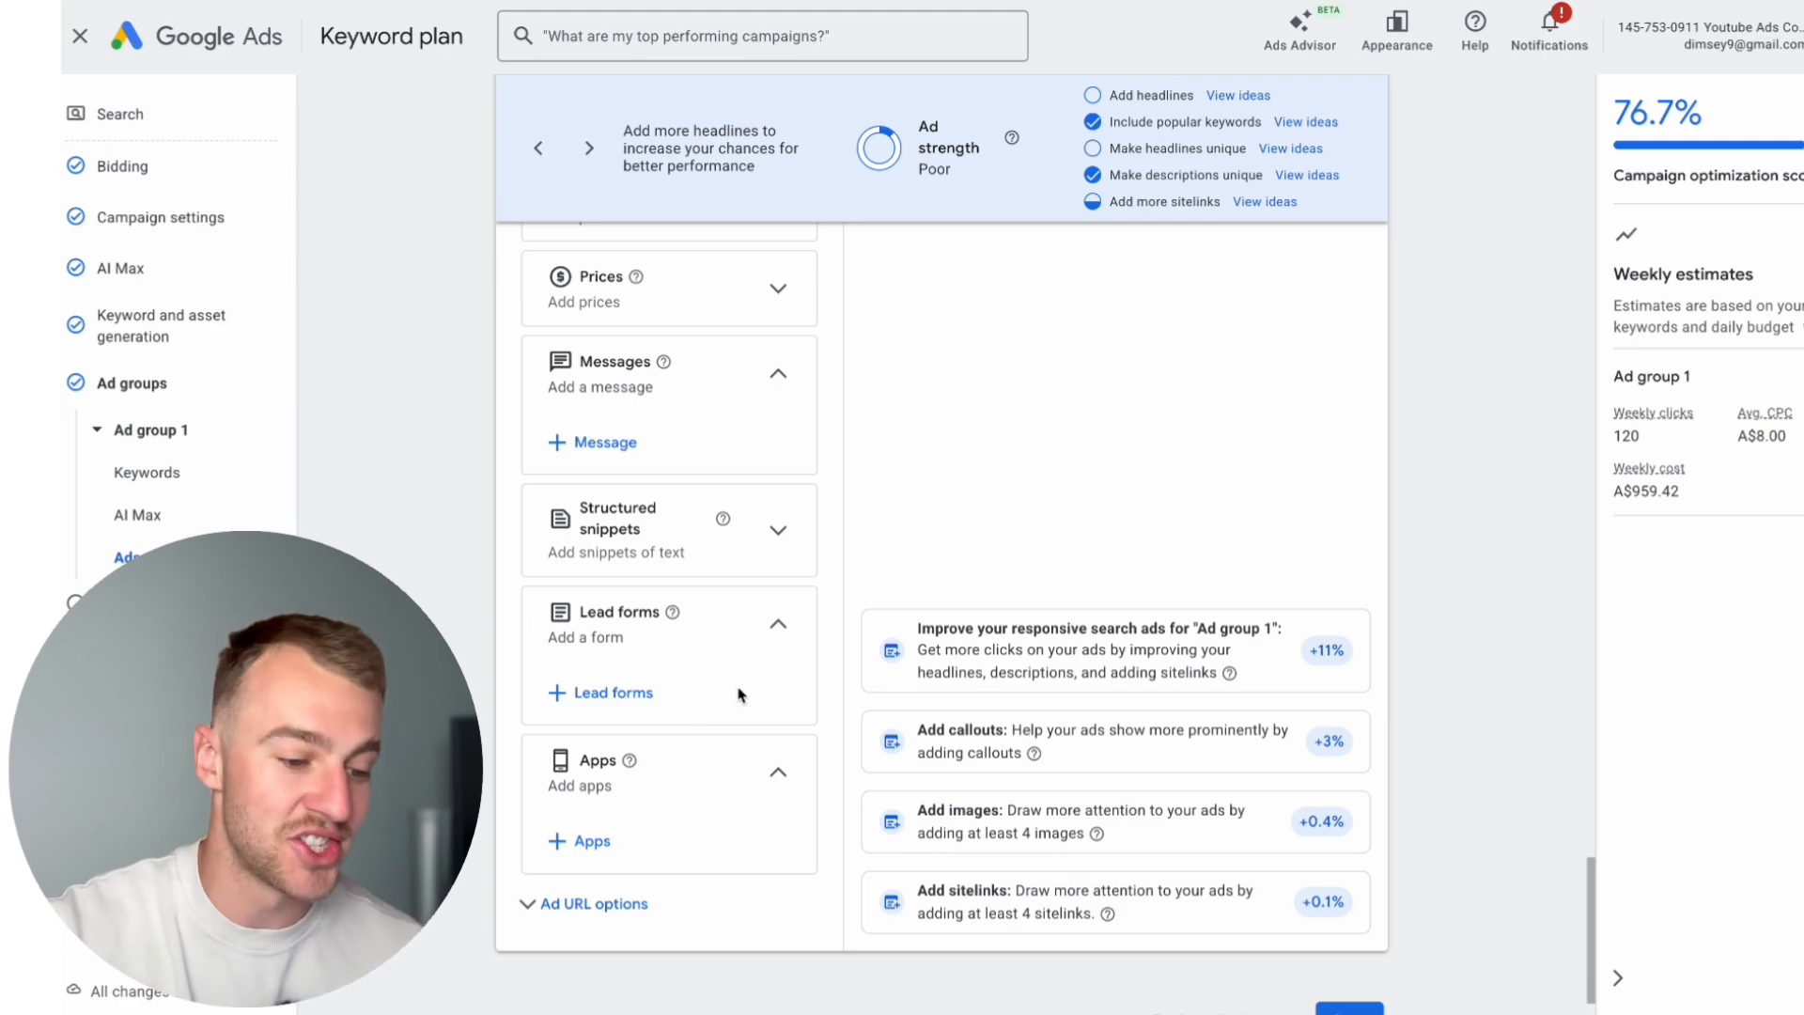
scroll(739, 695, "up", 1)
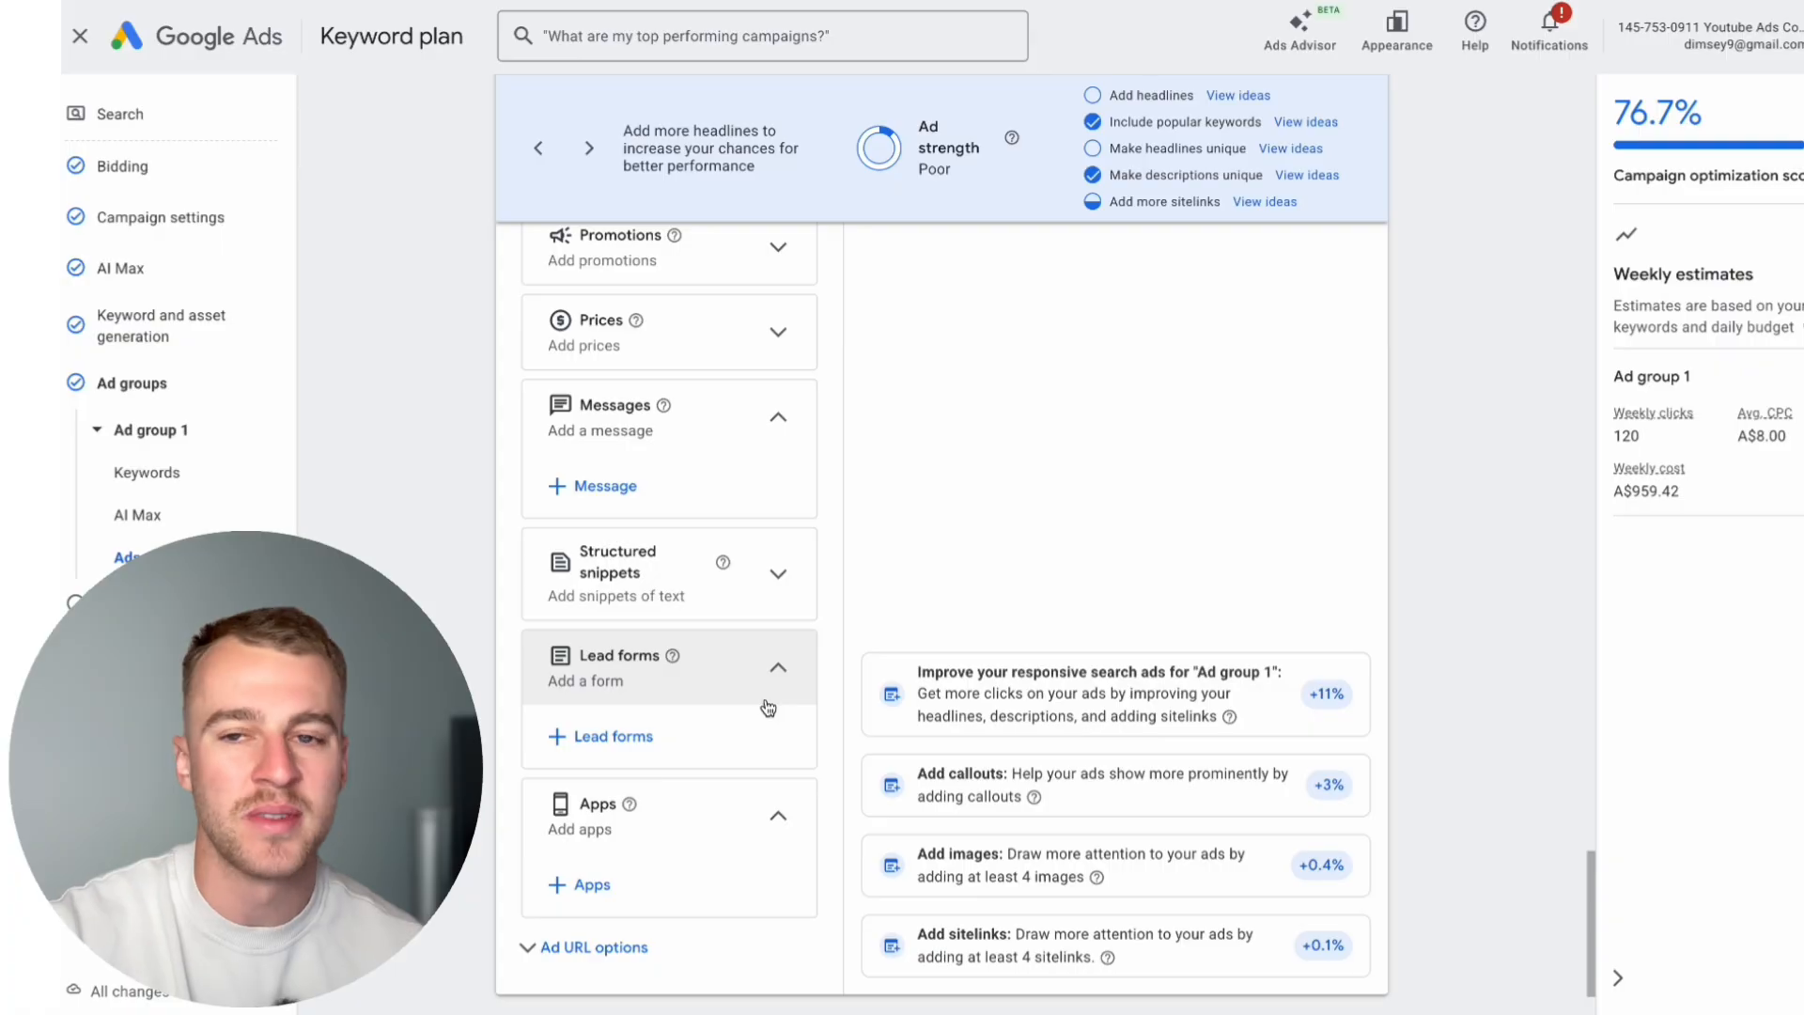
left_click(780, 674)
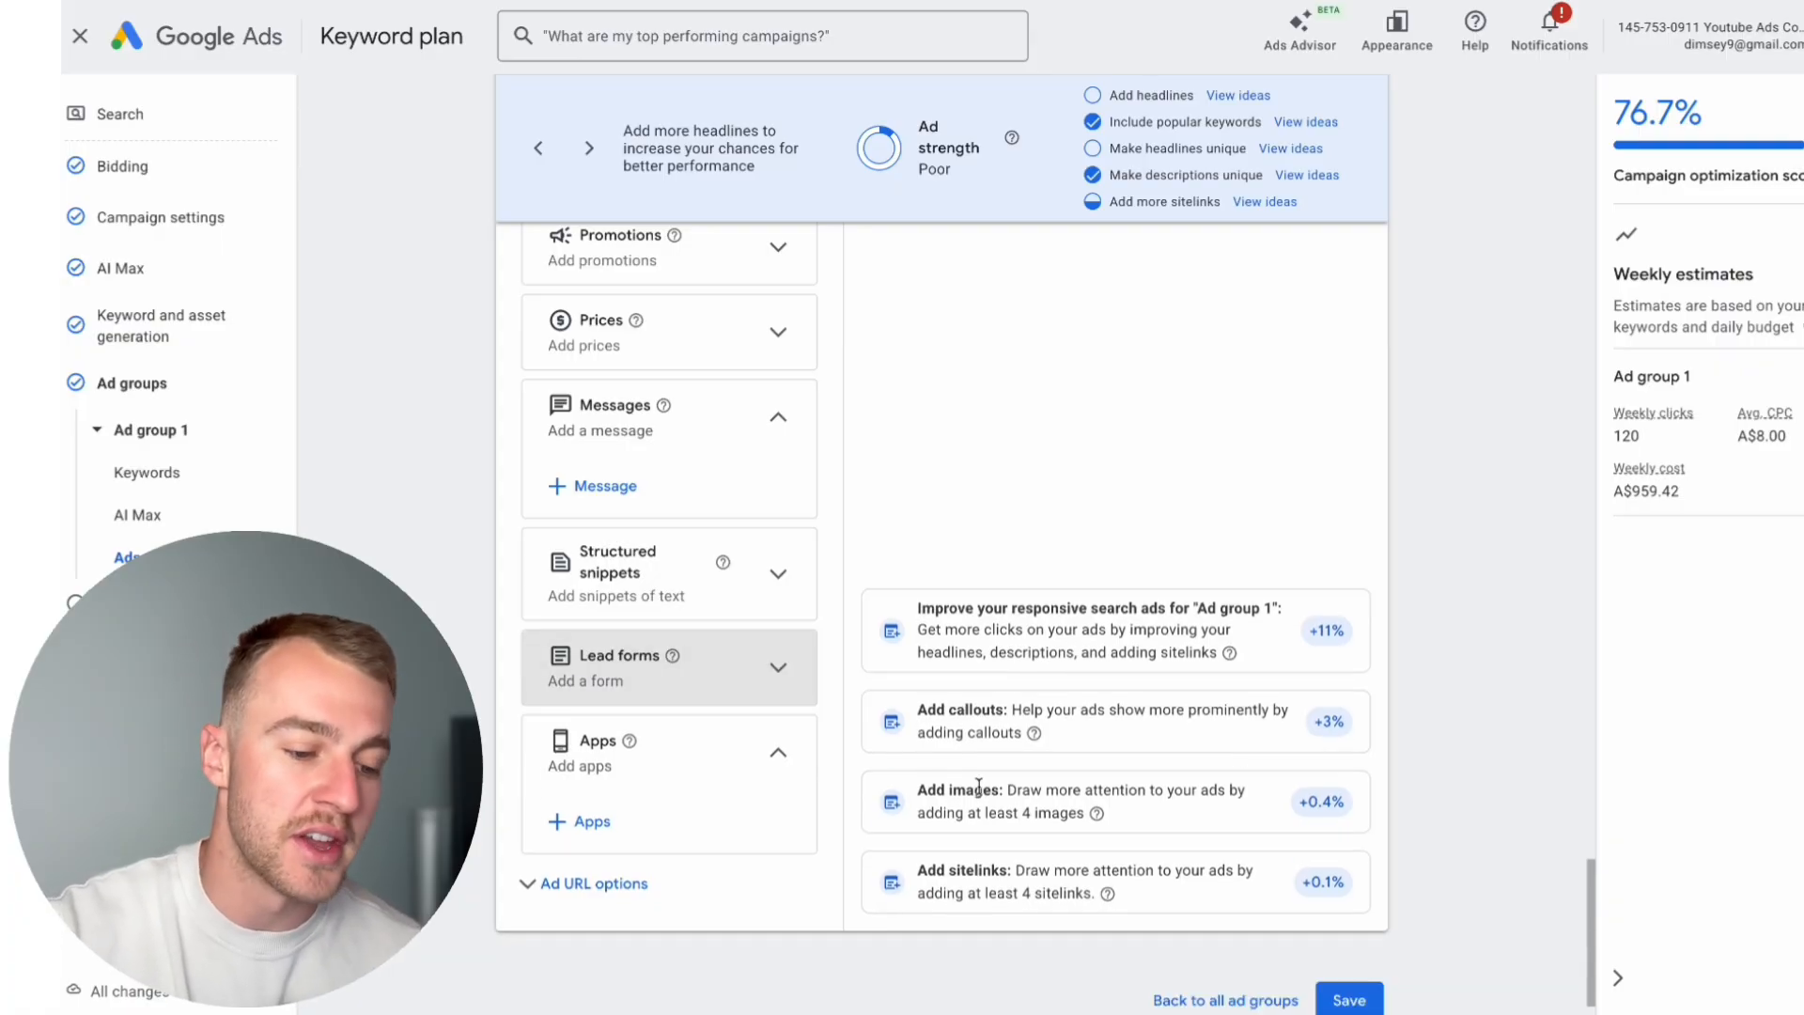
scroll(965, 831, "down", 1)
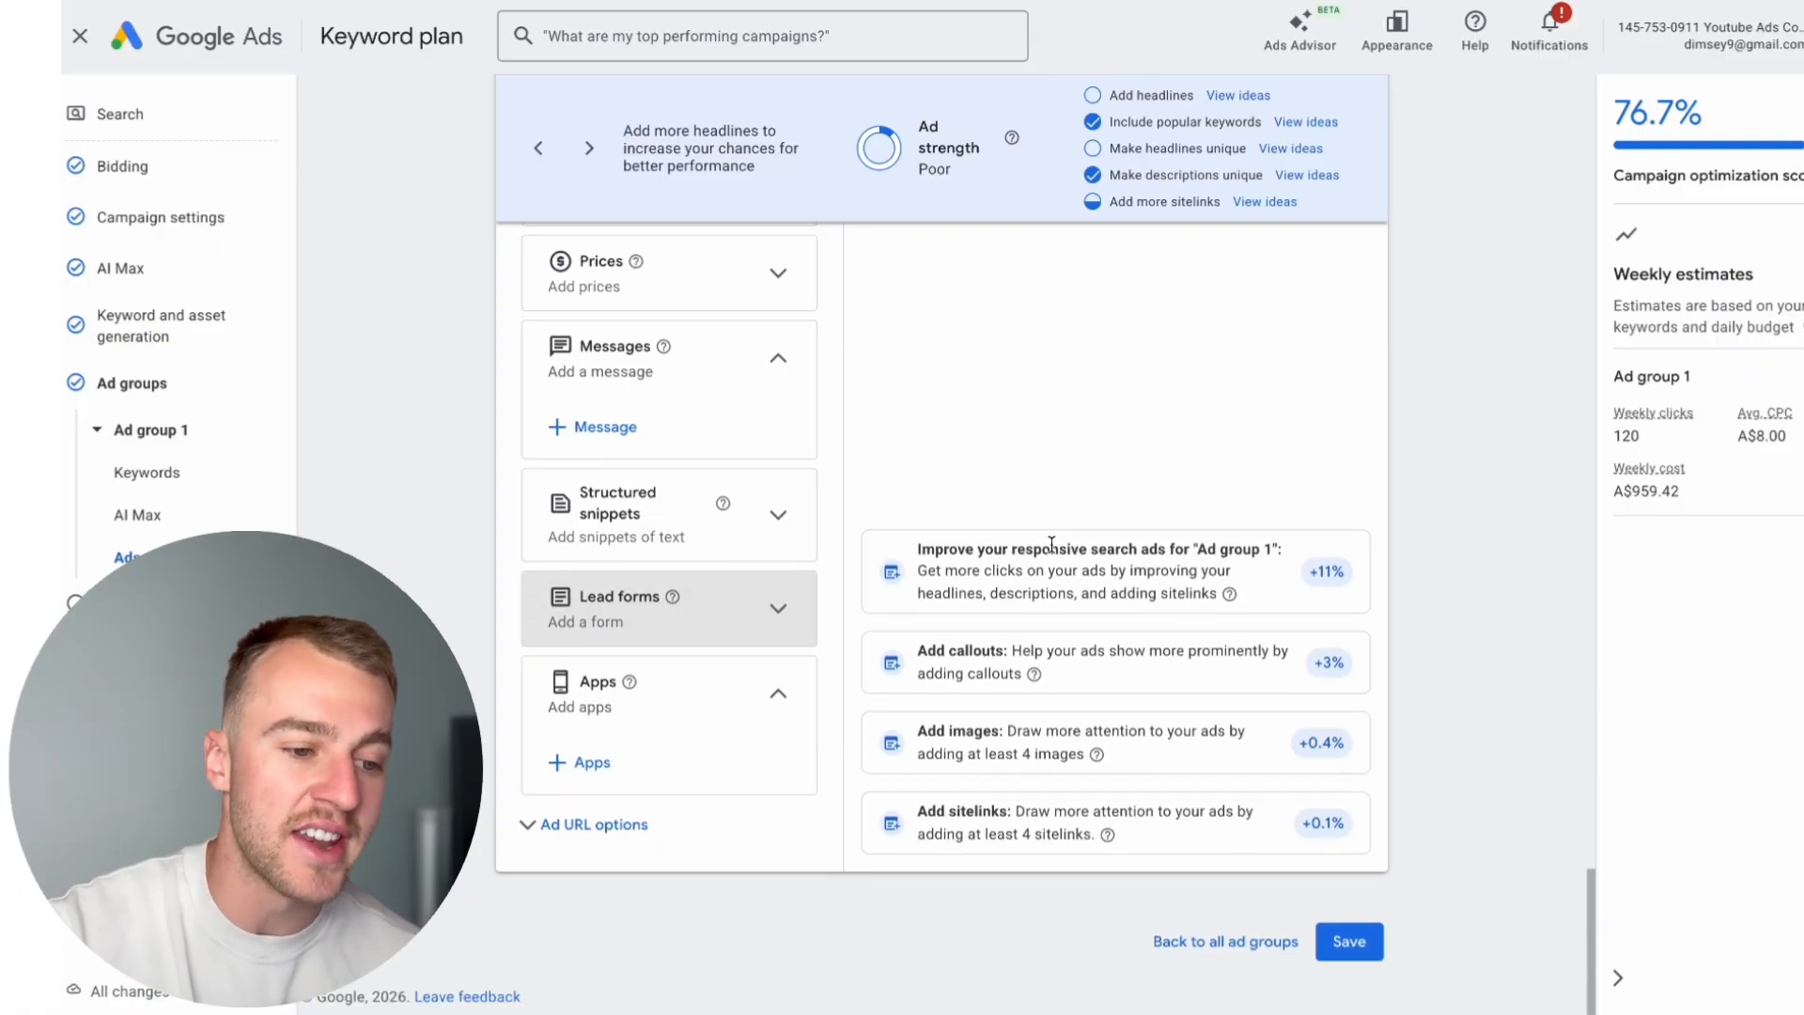
scroll(845, 493, "up", 20)
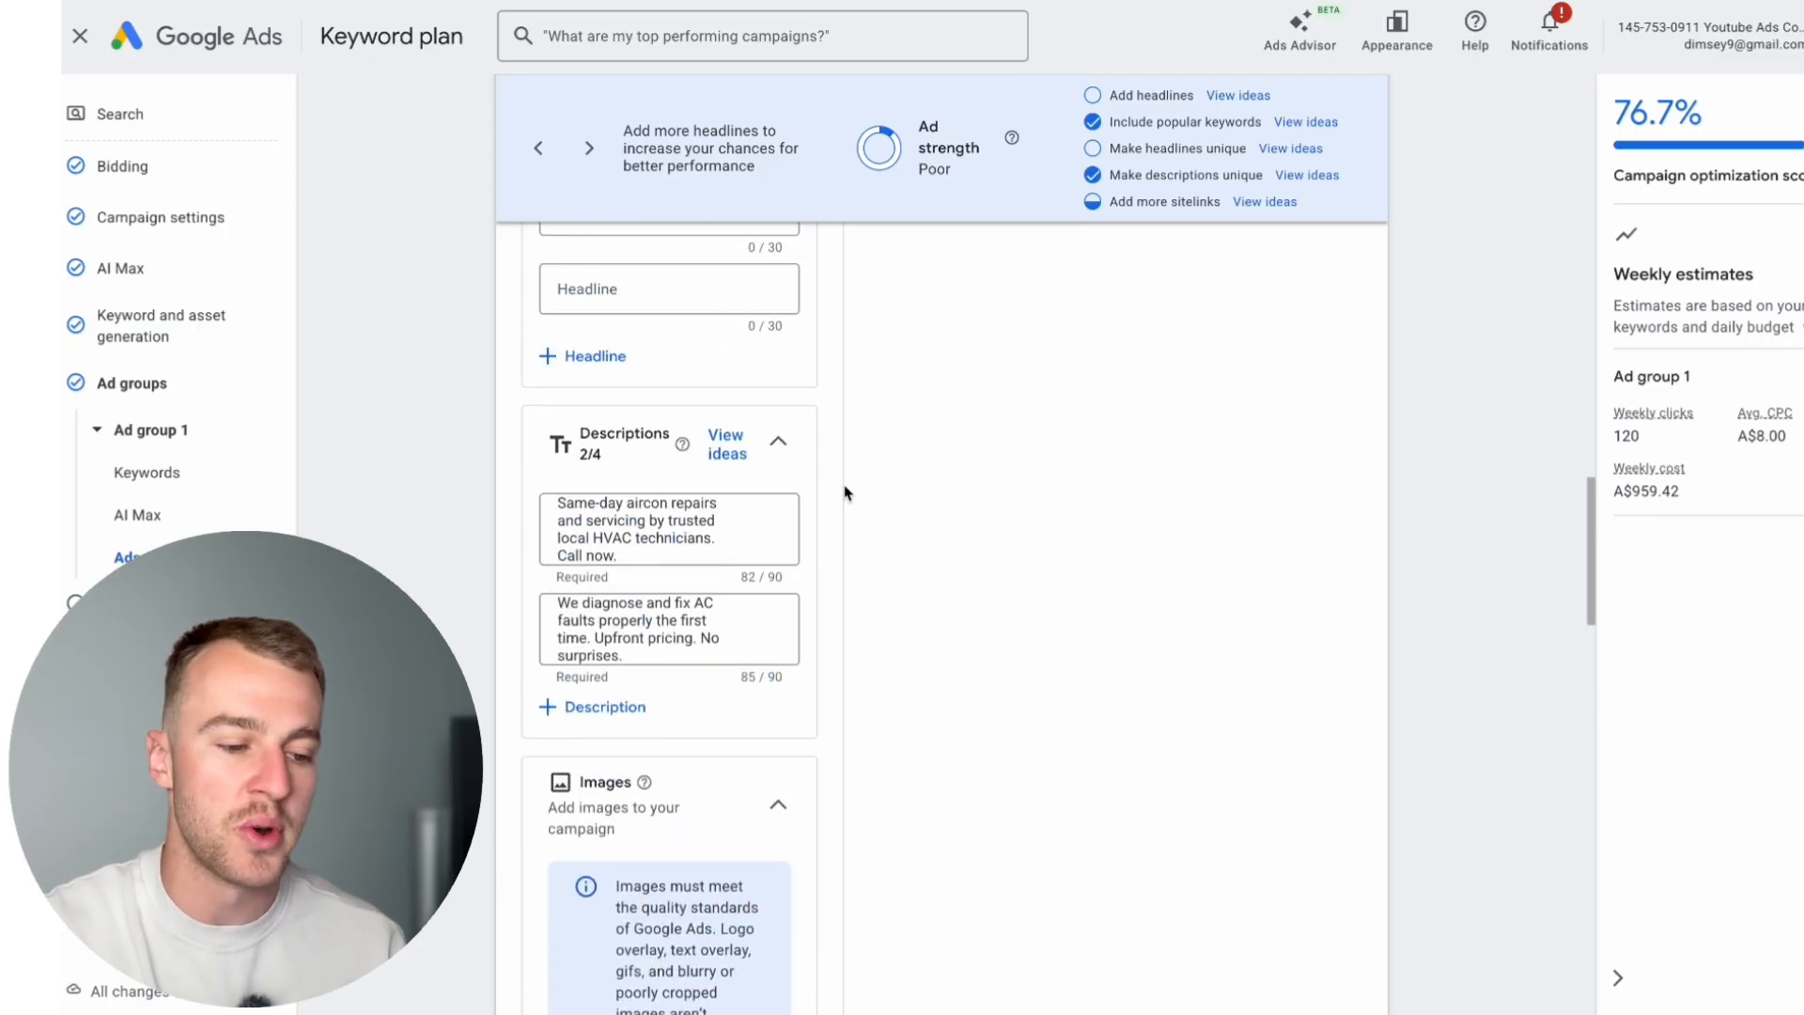
scroll(601, 818, "down", 5)
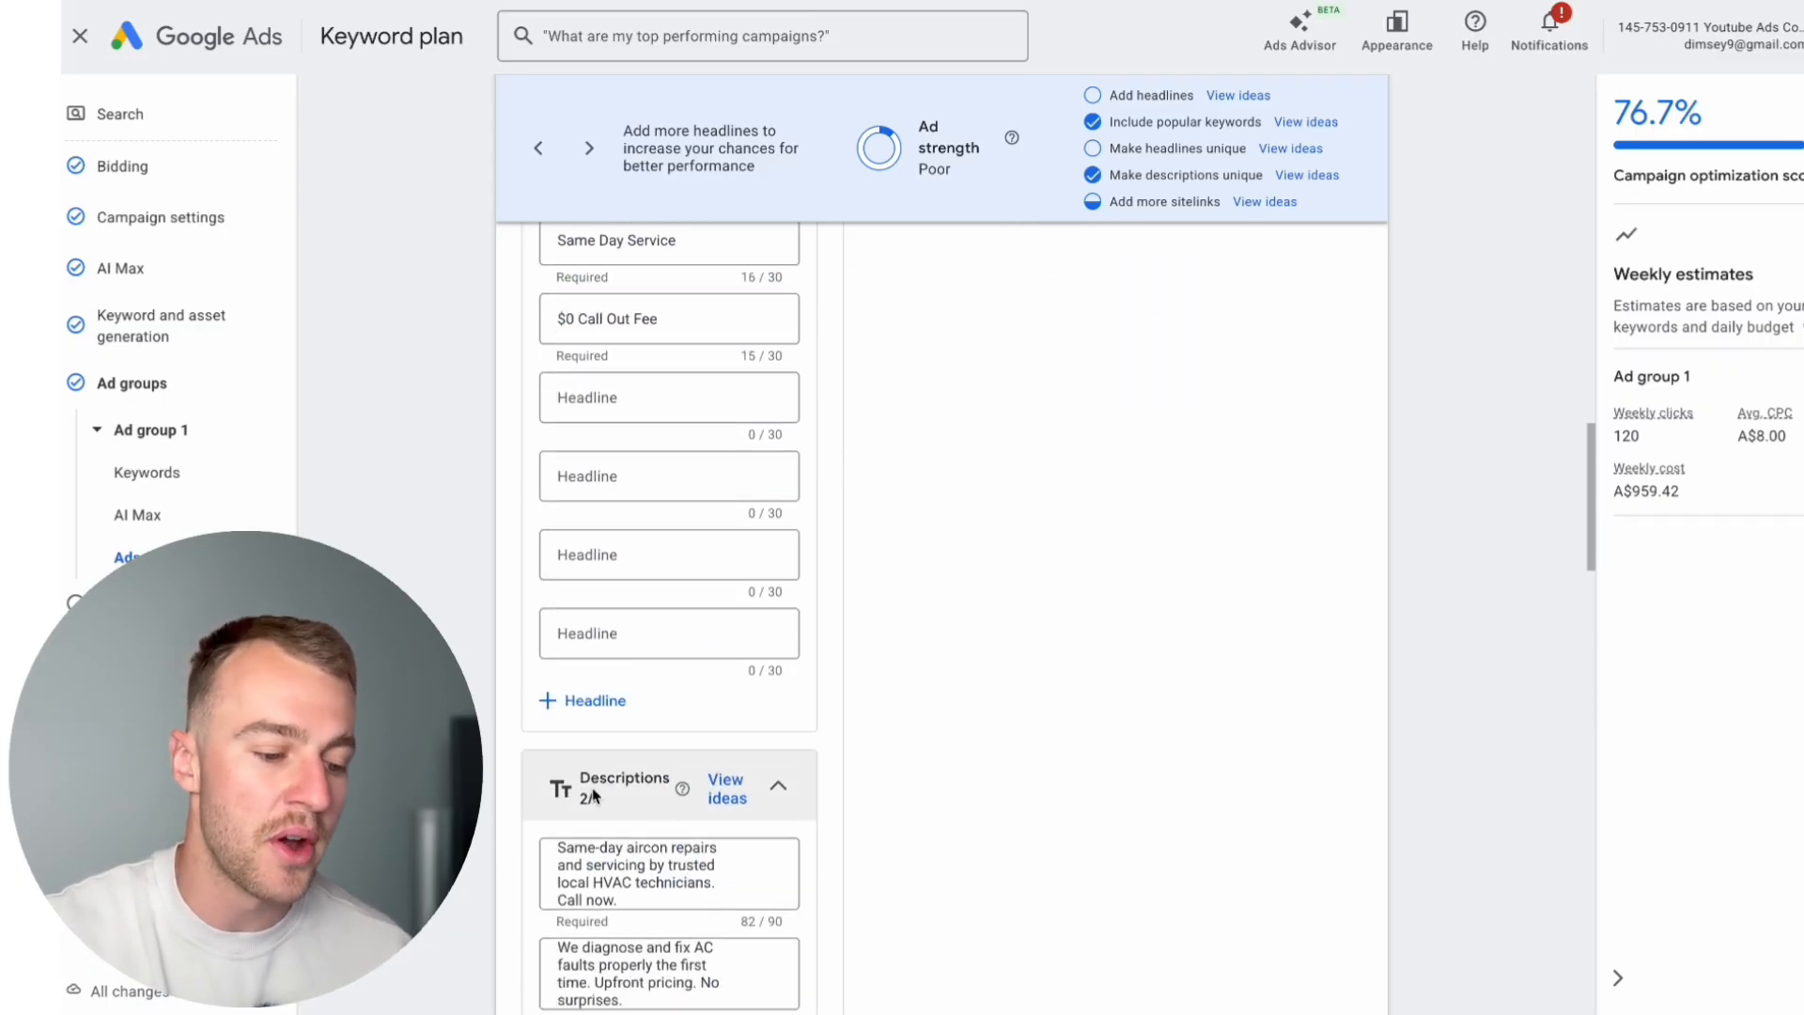
Step: Add two more blank description fields to the responsive search ad
left_click(606, 957)
scroll(616, 921, "down", 3)
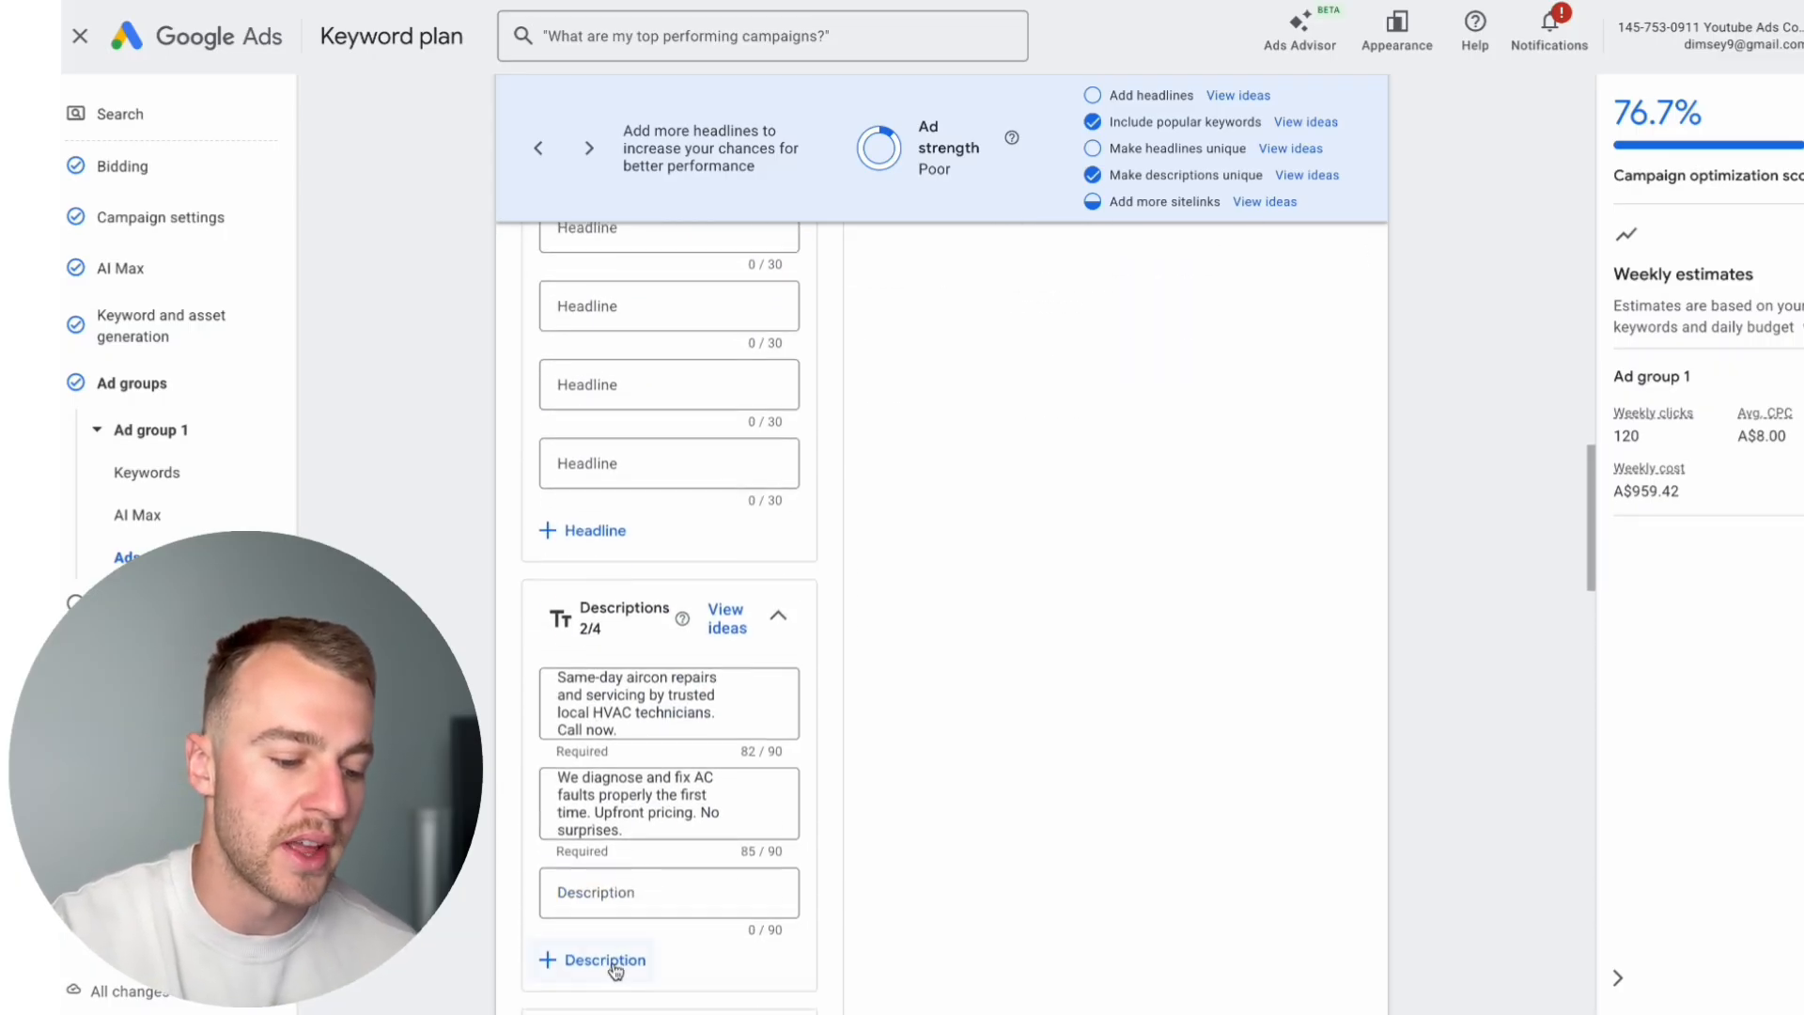
left_click(596, 758)
scroll(658, 752, "up", 2)
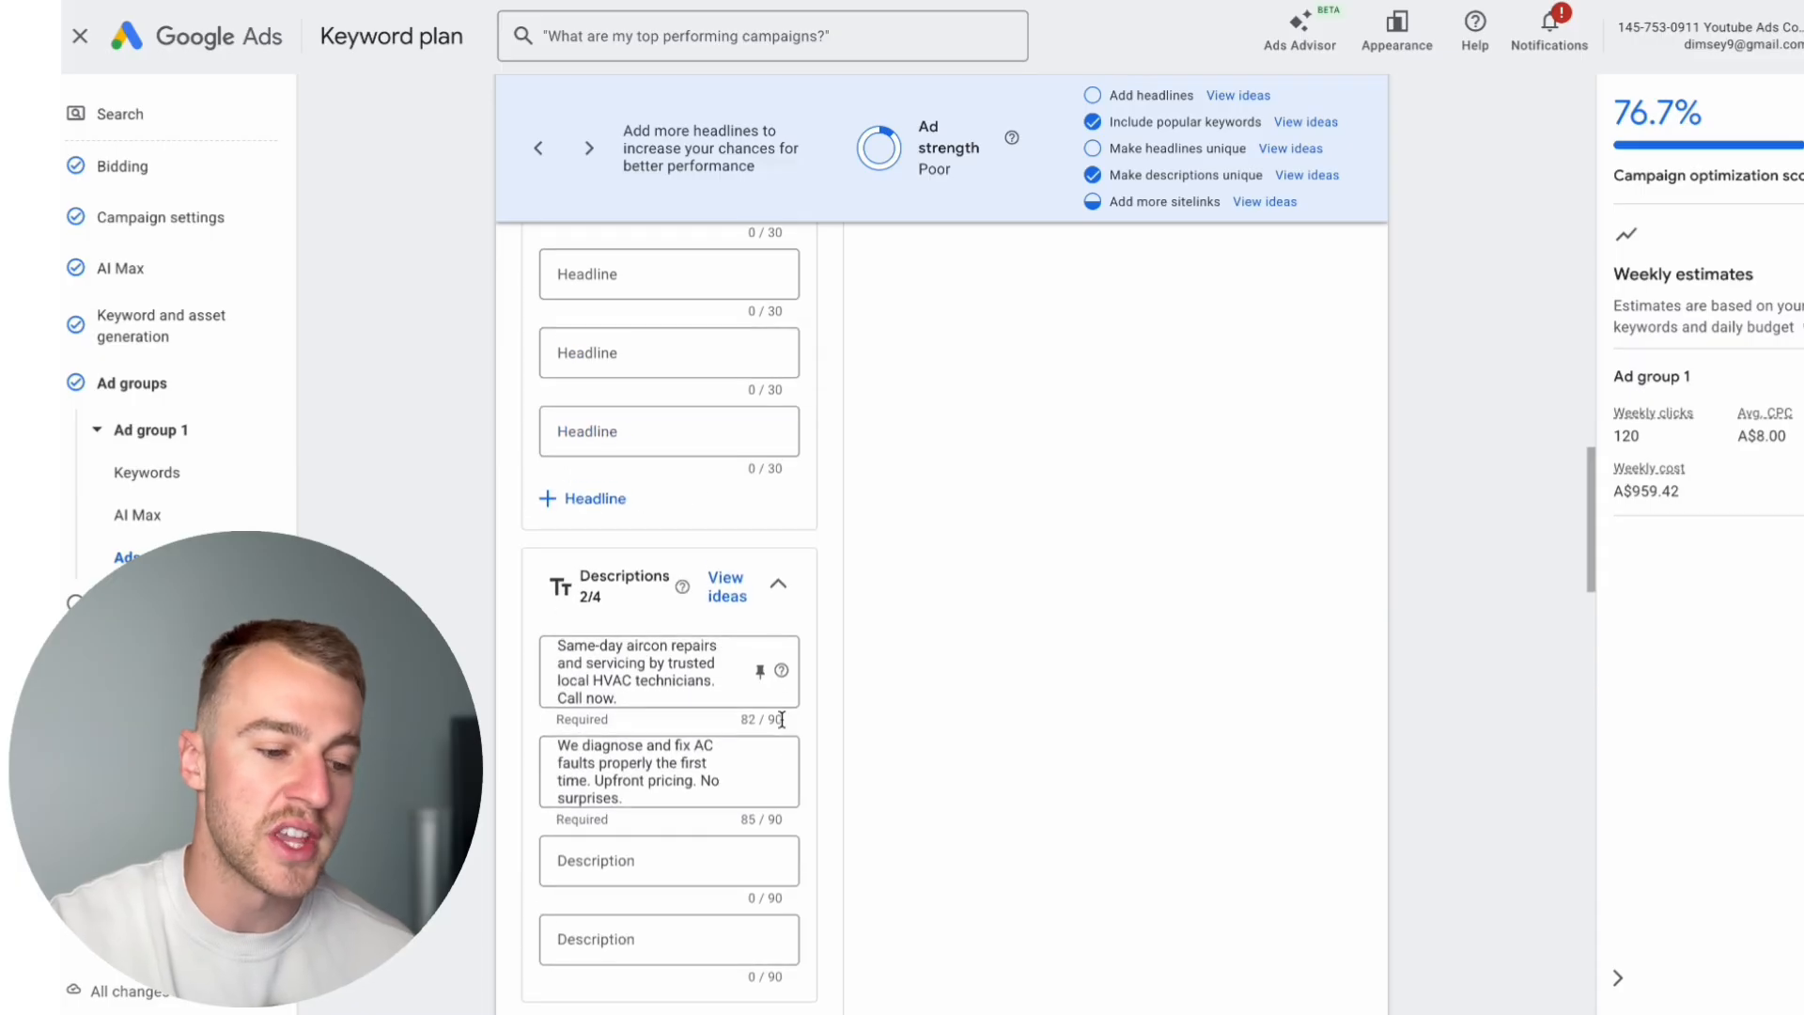
Step: Check the ad strength and mobile preview, save the ad in Ad group 1, and continue to the budget settings
scroll(752, 737, "up", 5)
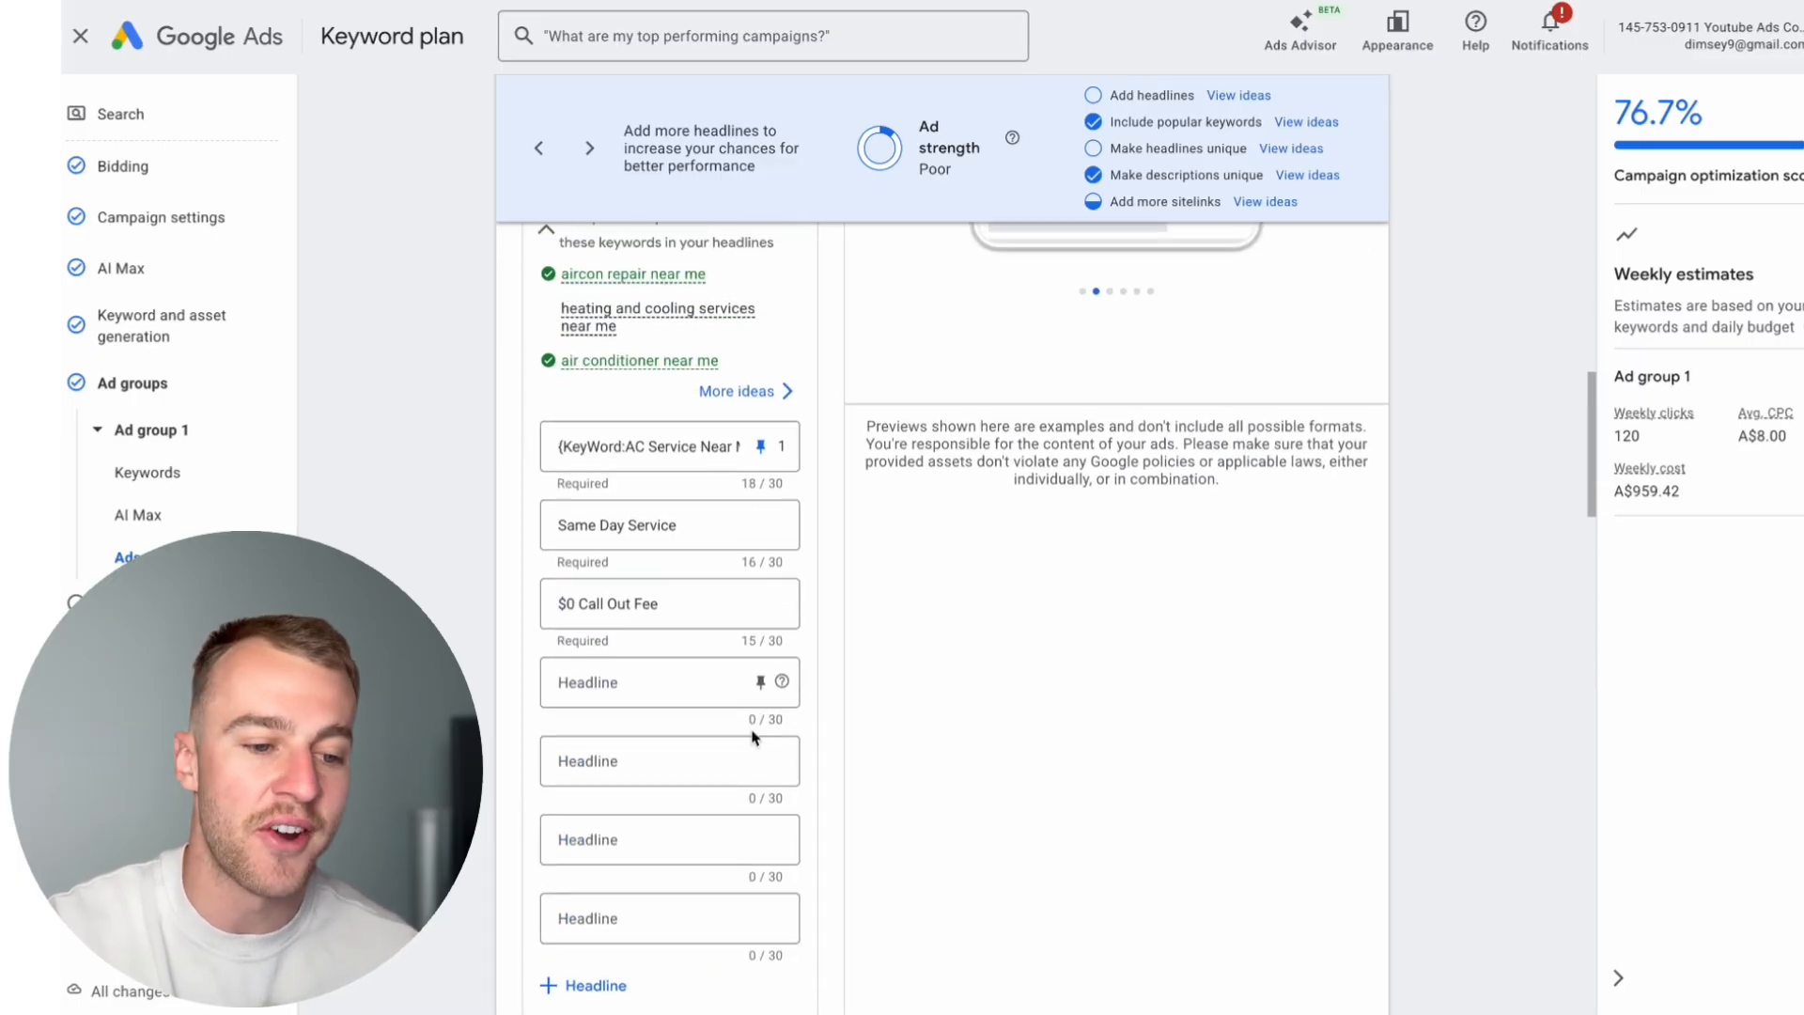
left_click_drag(970, 184, 900, 158)
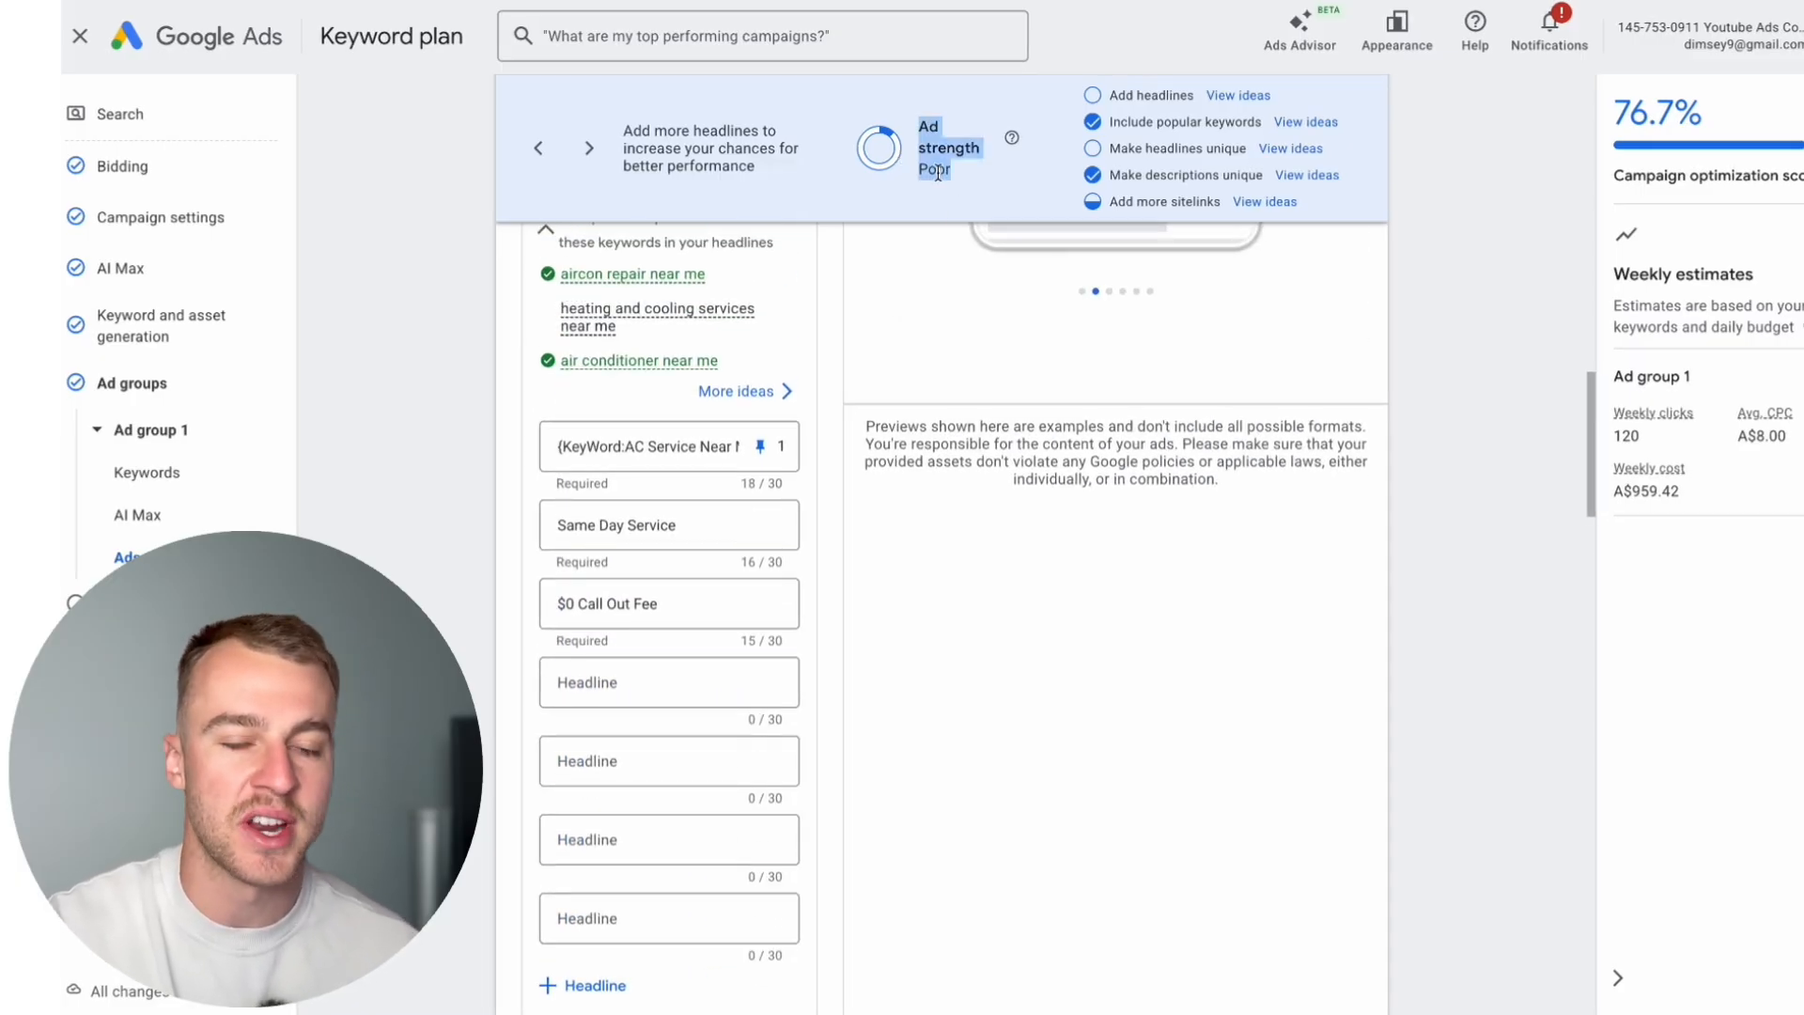
left_click(1078, 515)
scroll(1078, 515, "up", 6)
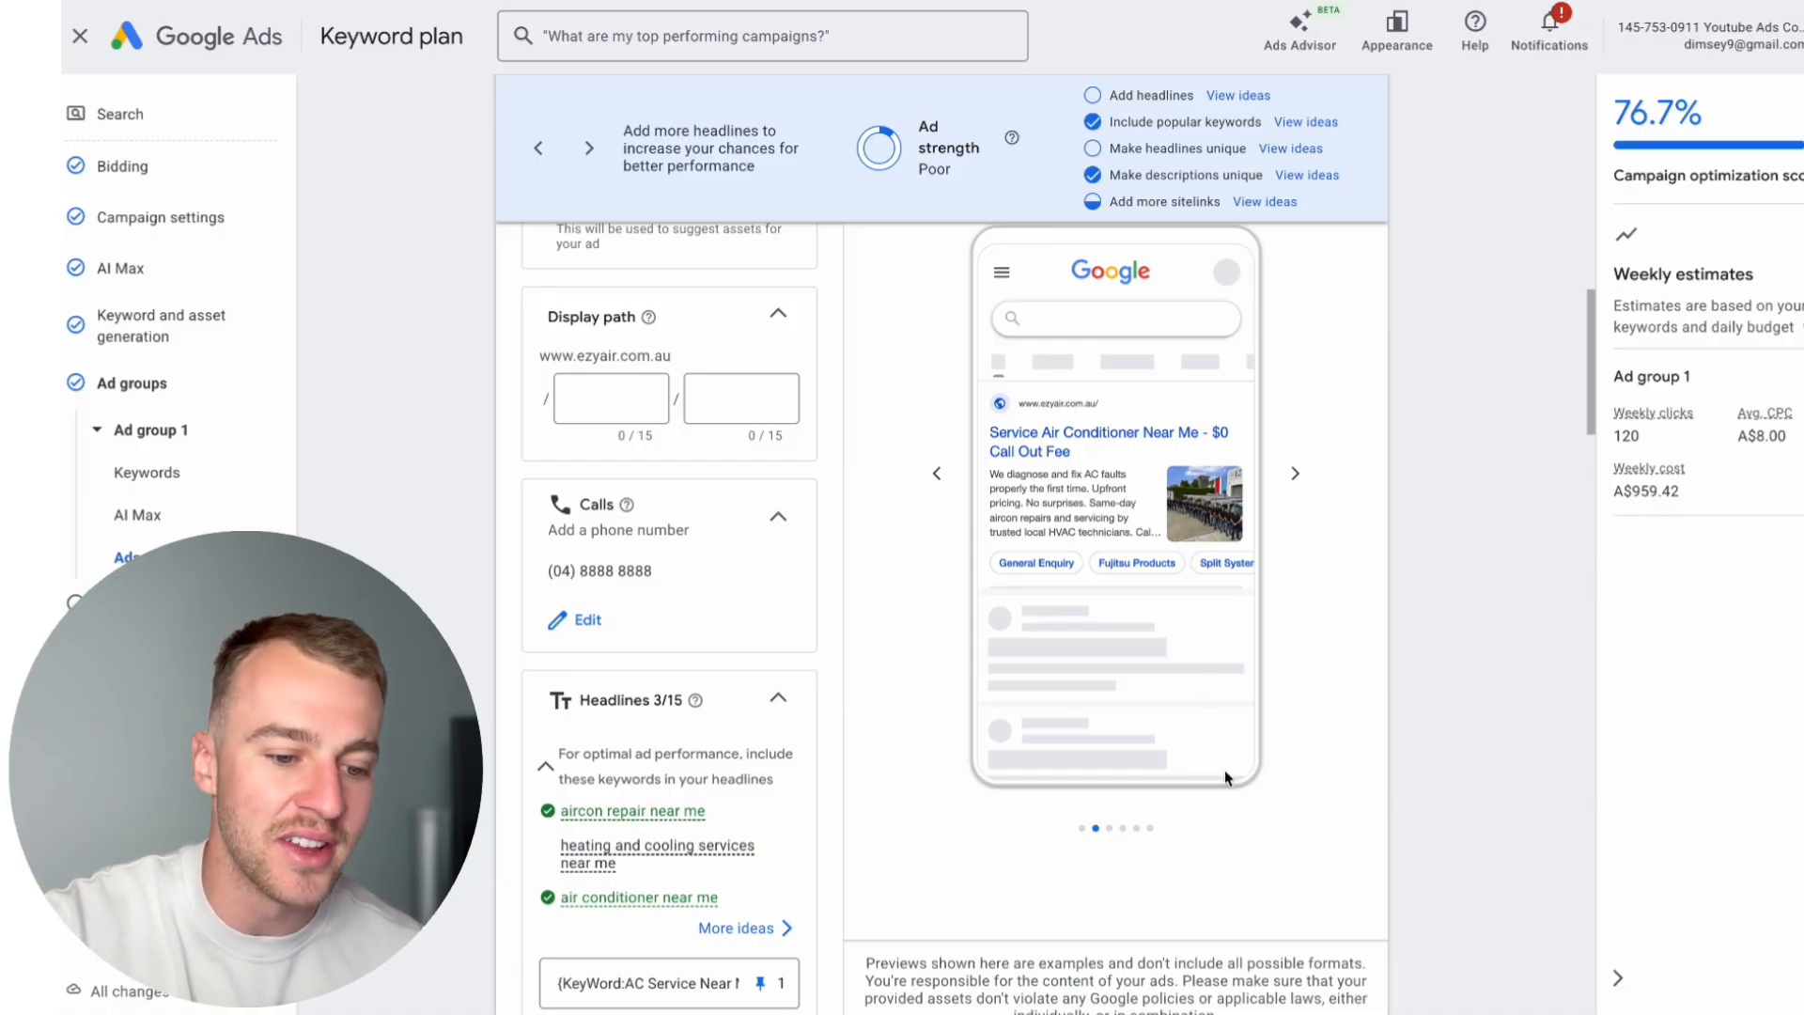
scroll(1226, 770, "down", 3)
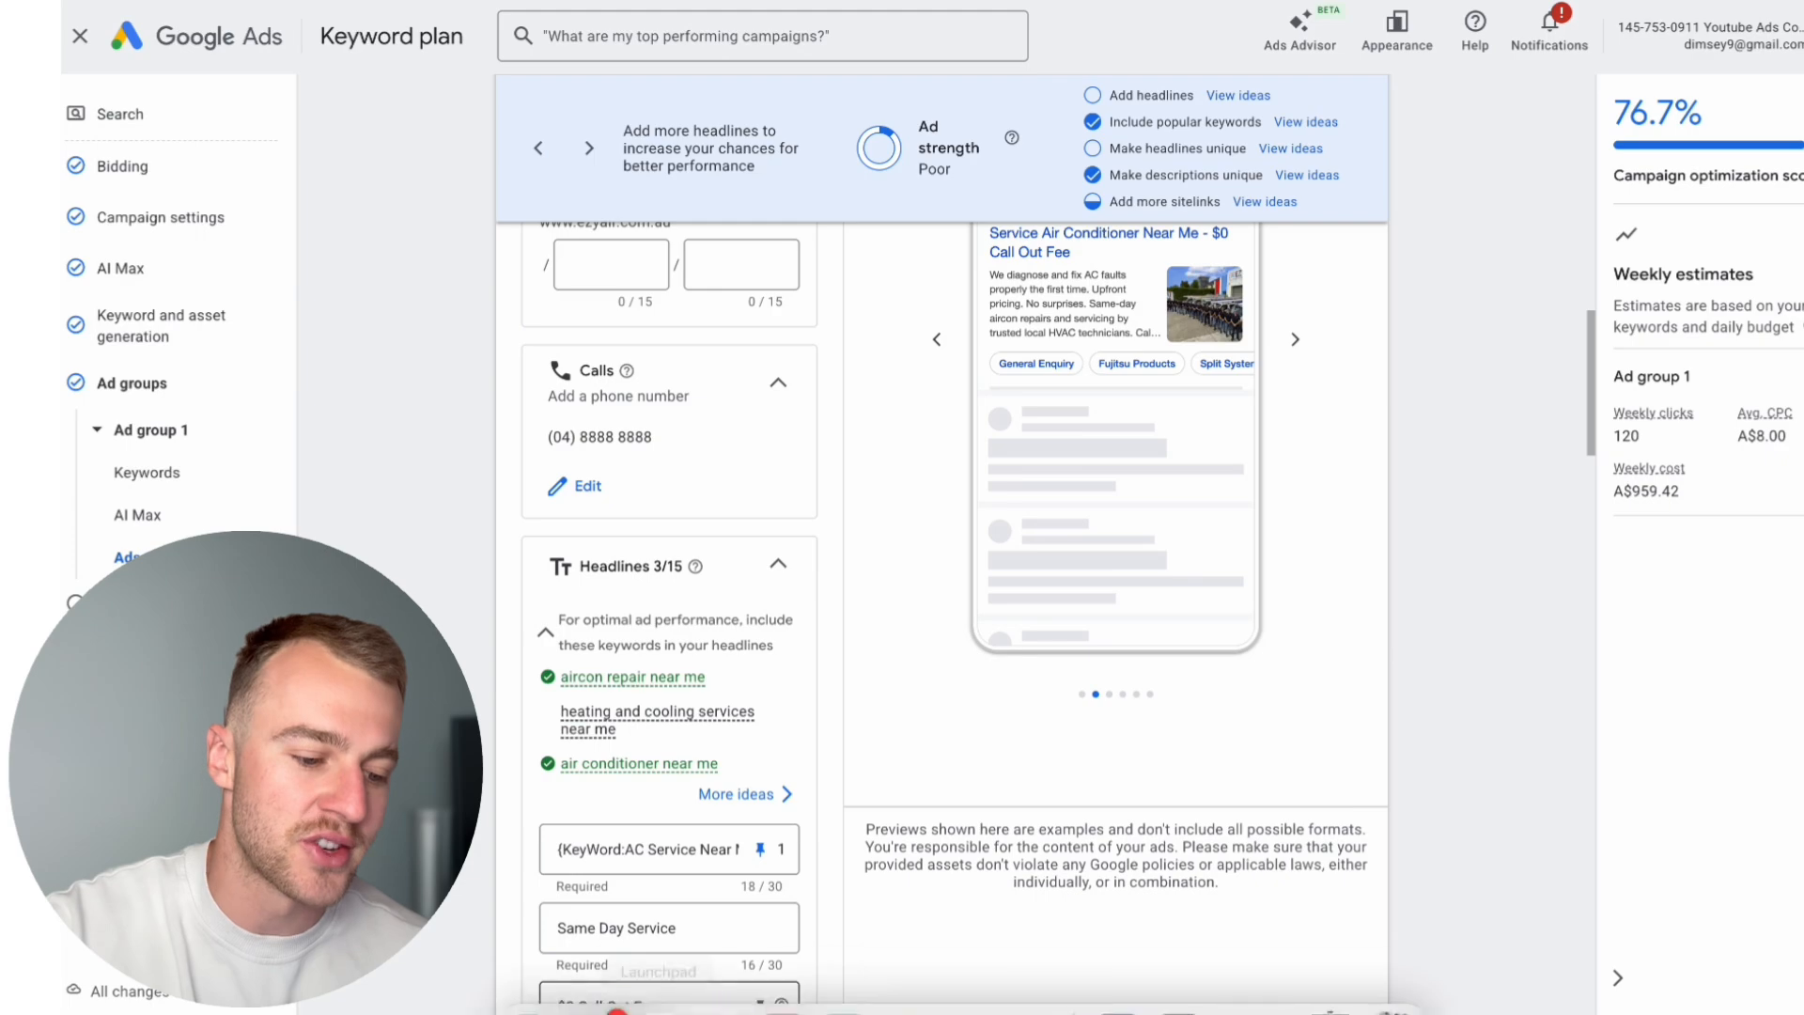
scroll(616, 872, "down", 5)
scroll(615, 872, "down", 15)
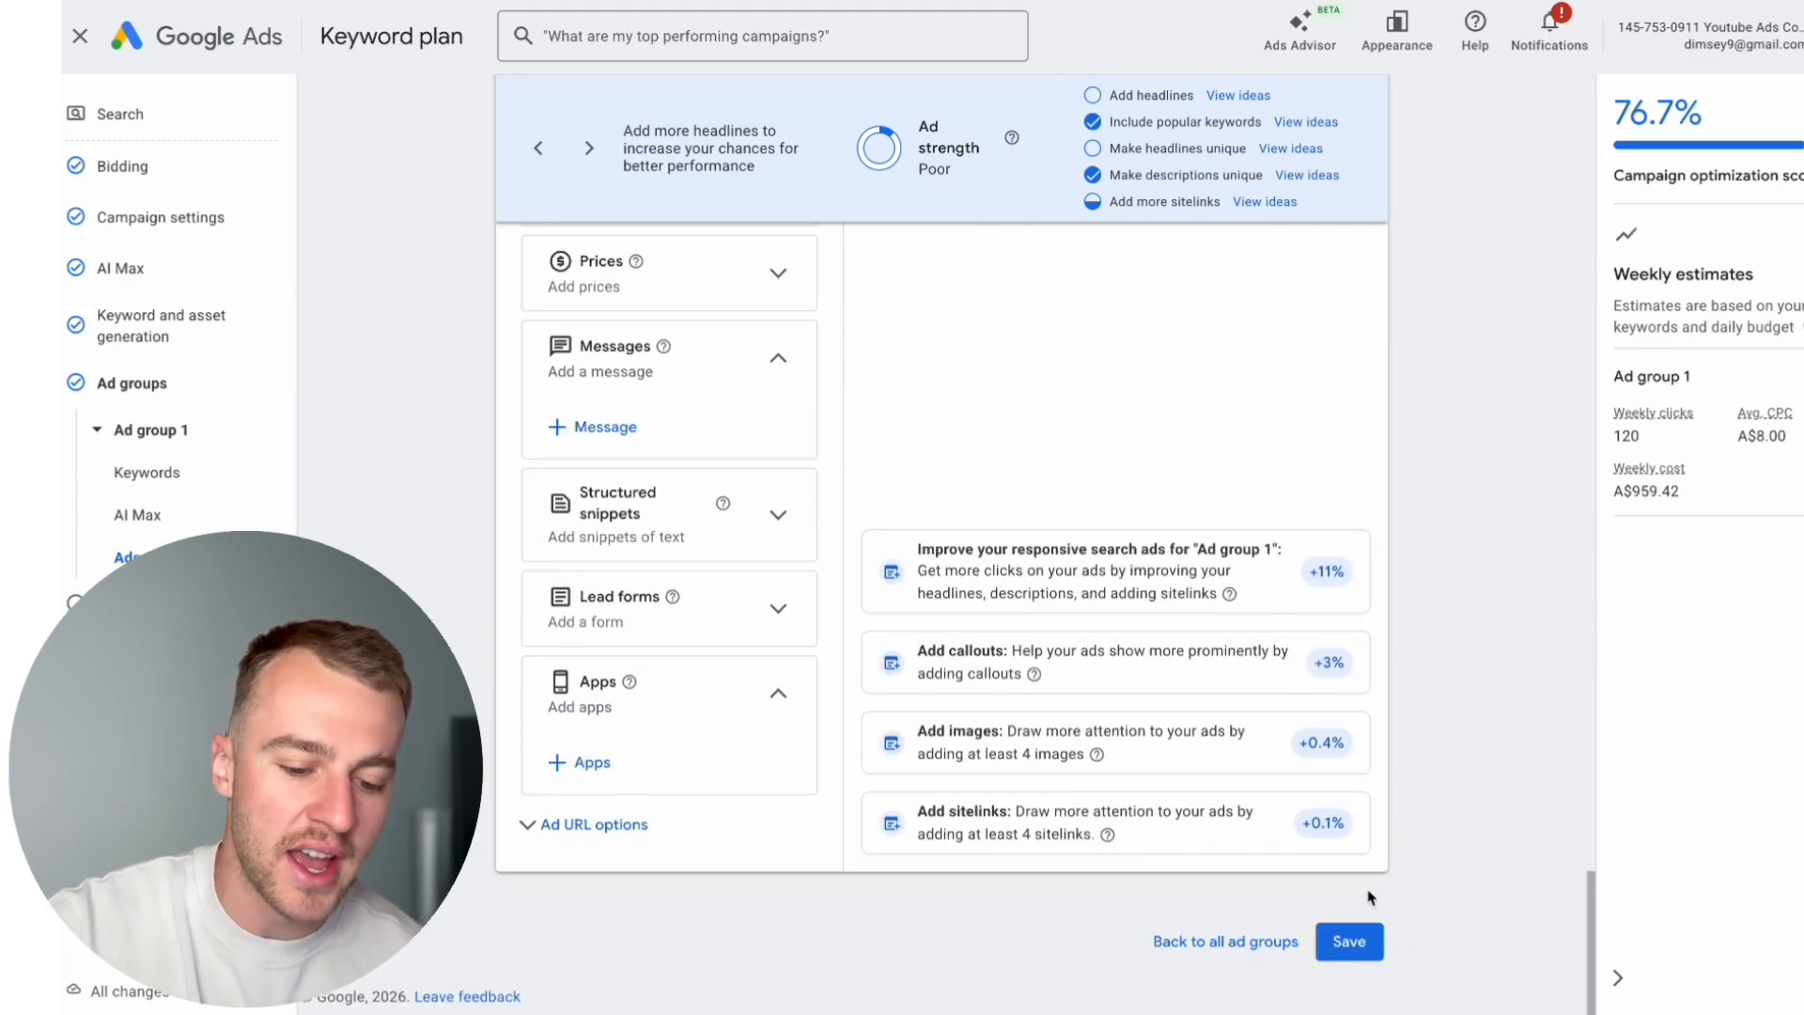
left_click(1365, 939)
left_click(1452, 791)
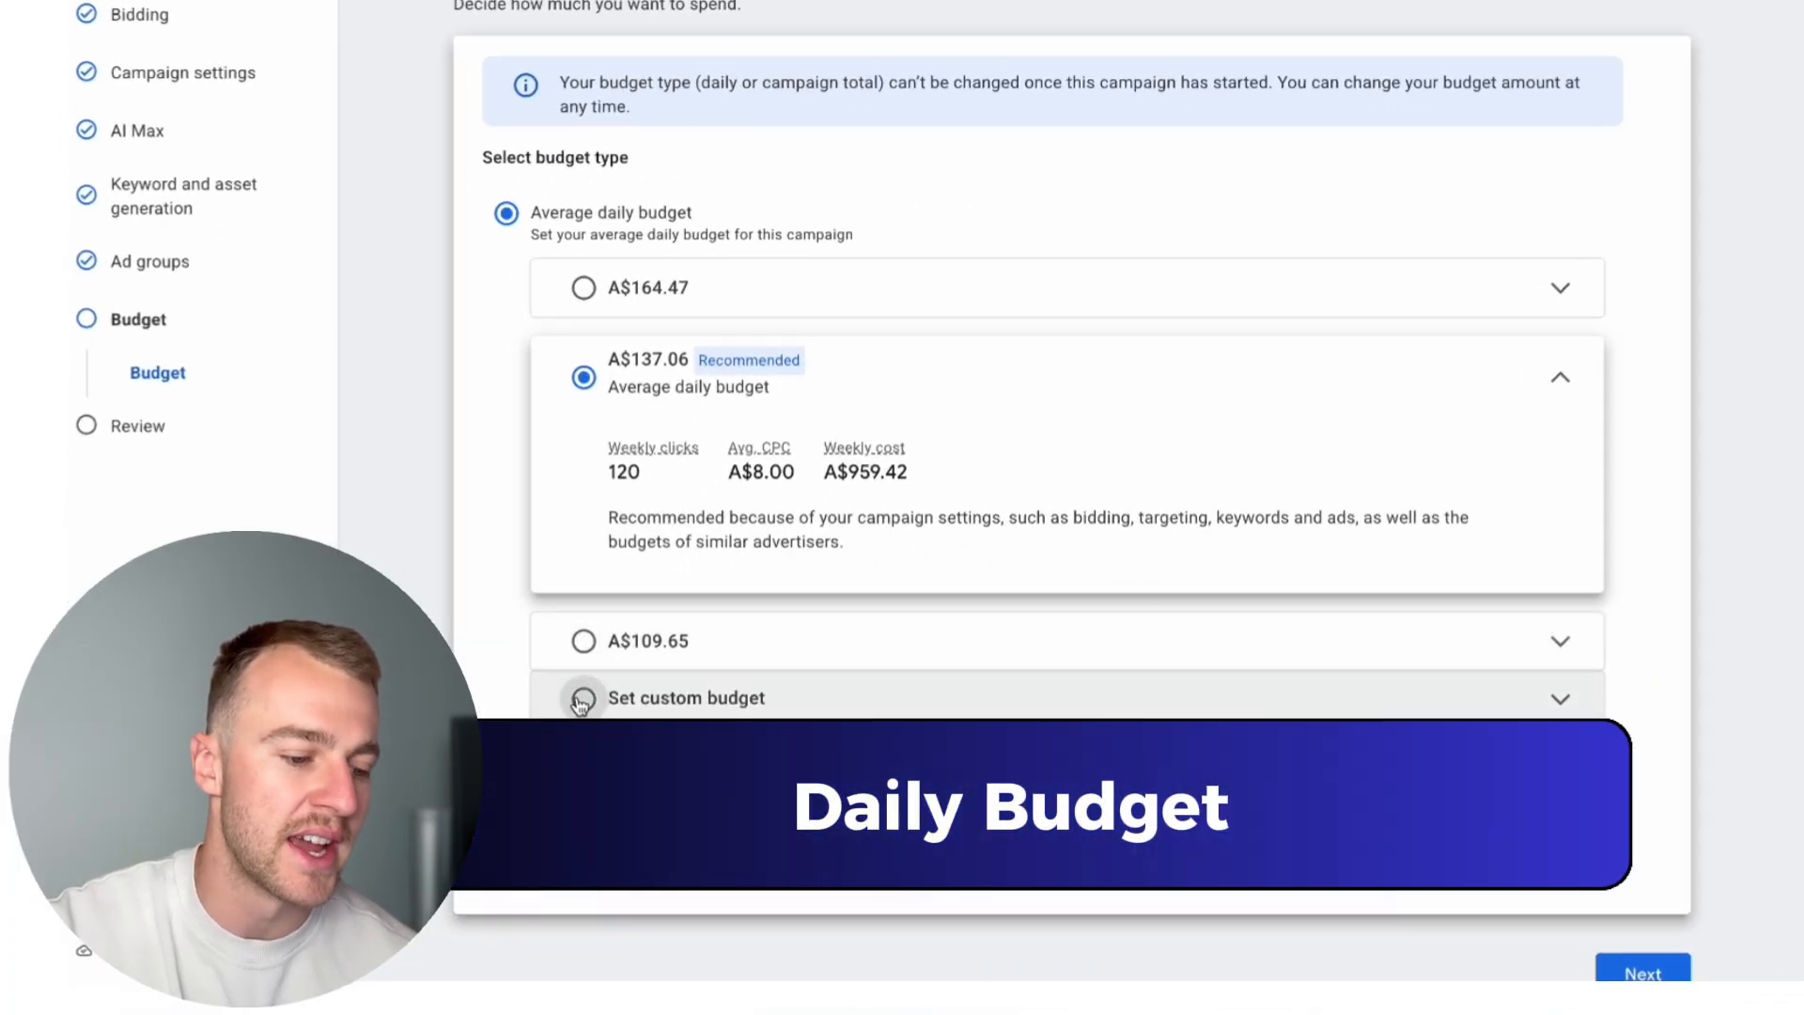
Step: Choose a custom average daily budget for the campaign and enter A$200
left_click(581, 701)
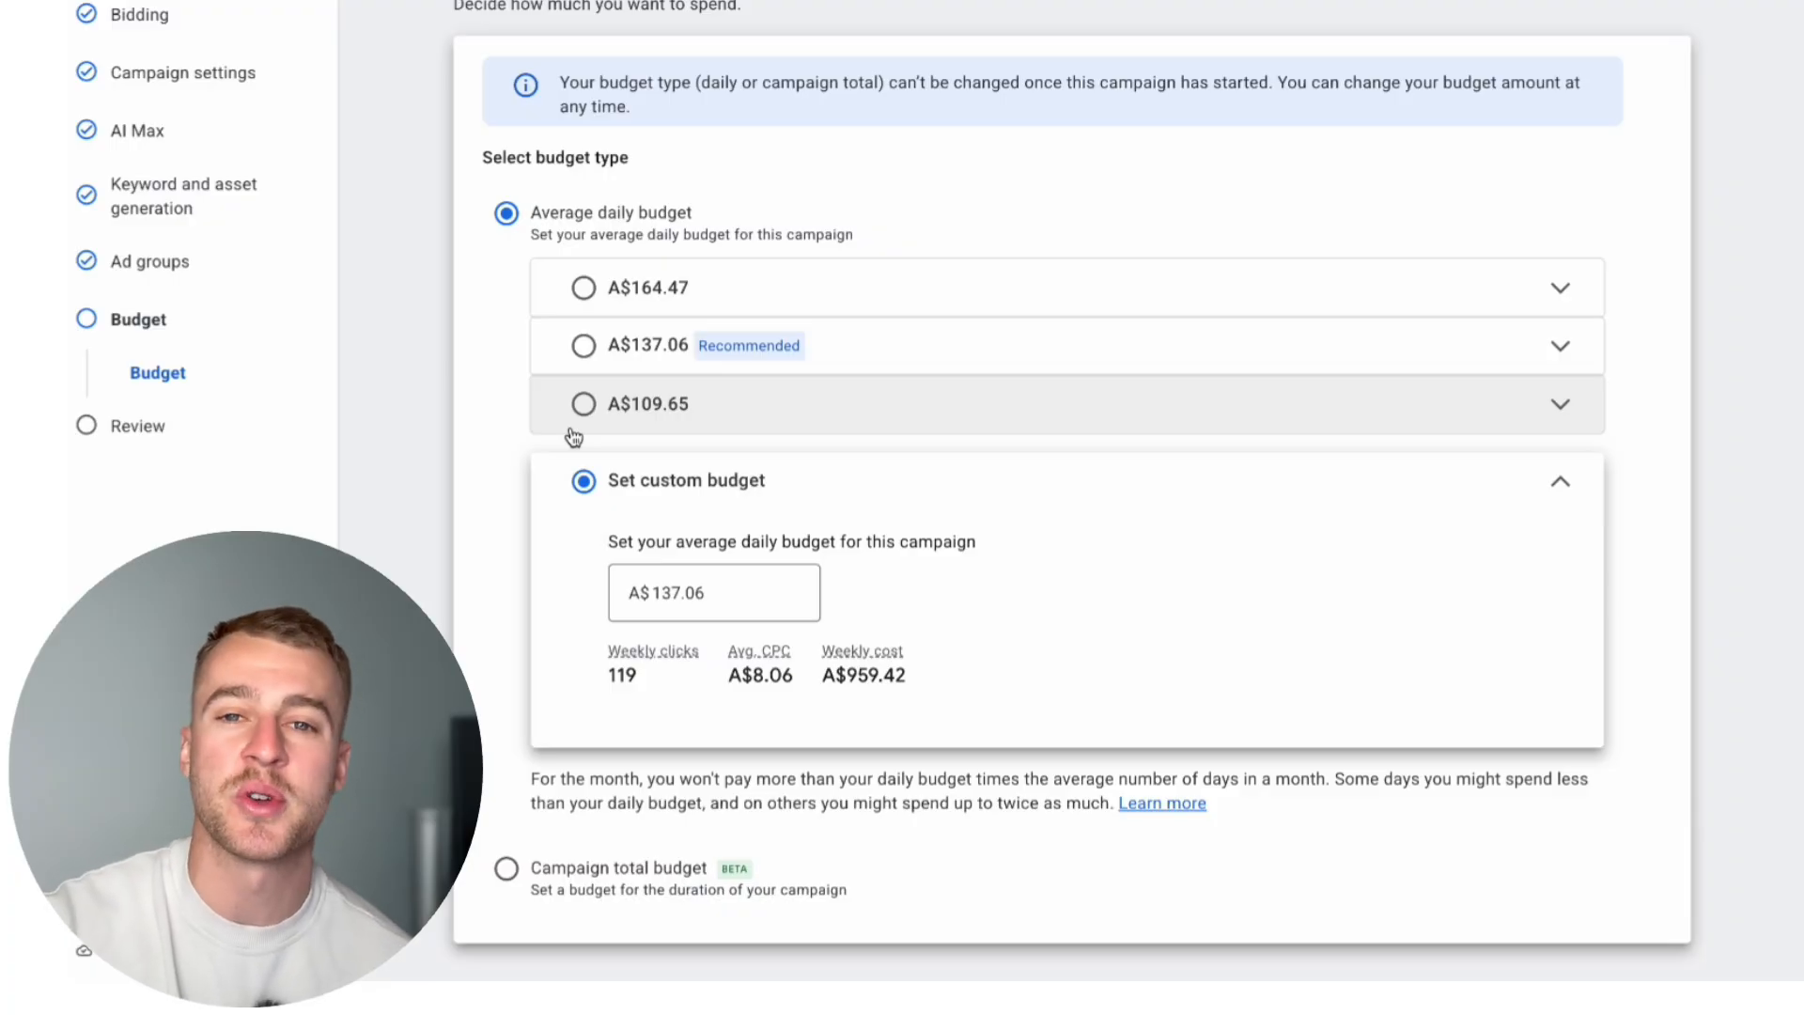
left_click(703, 484)
key("BackSpace")
type("200")
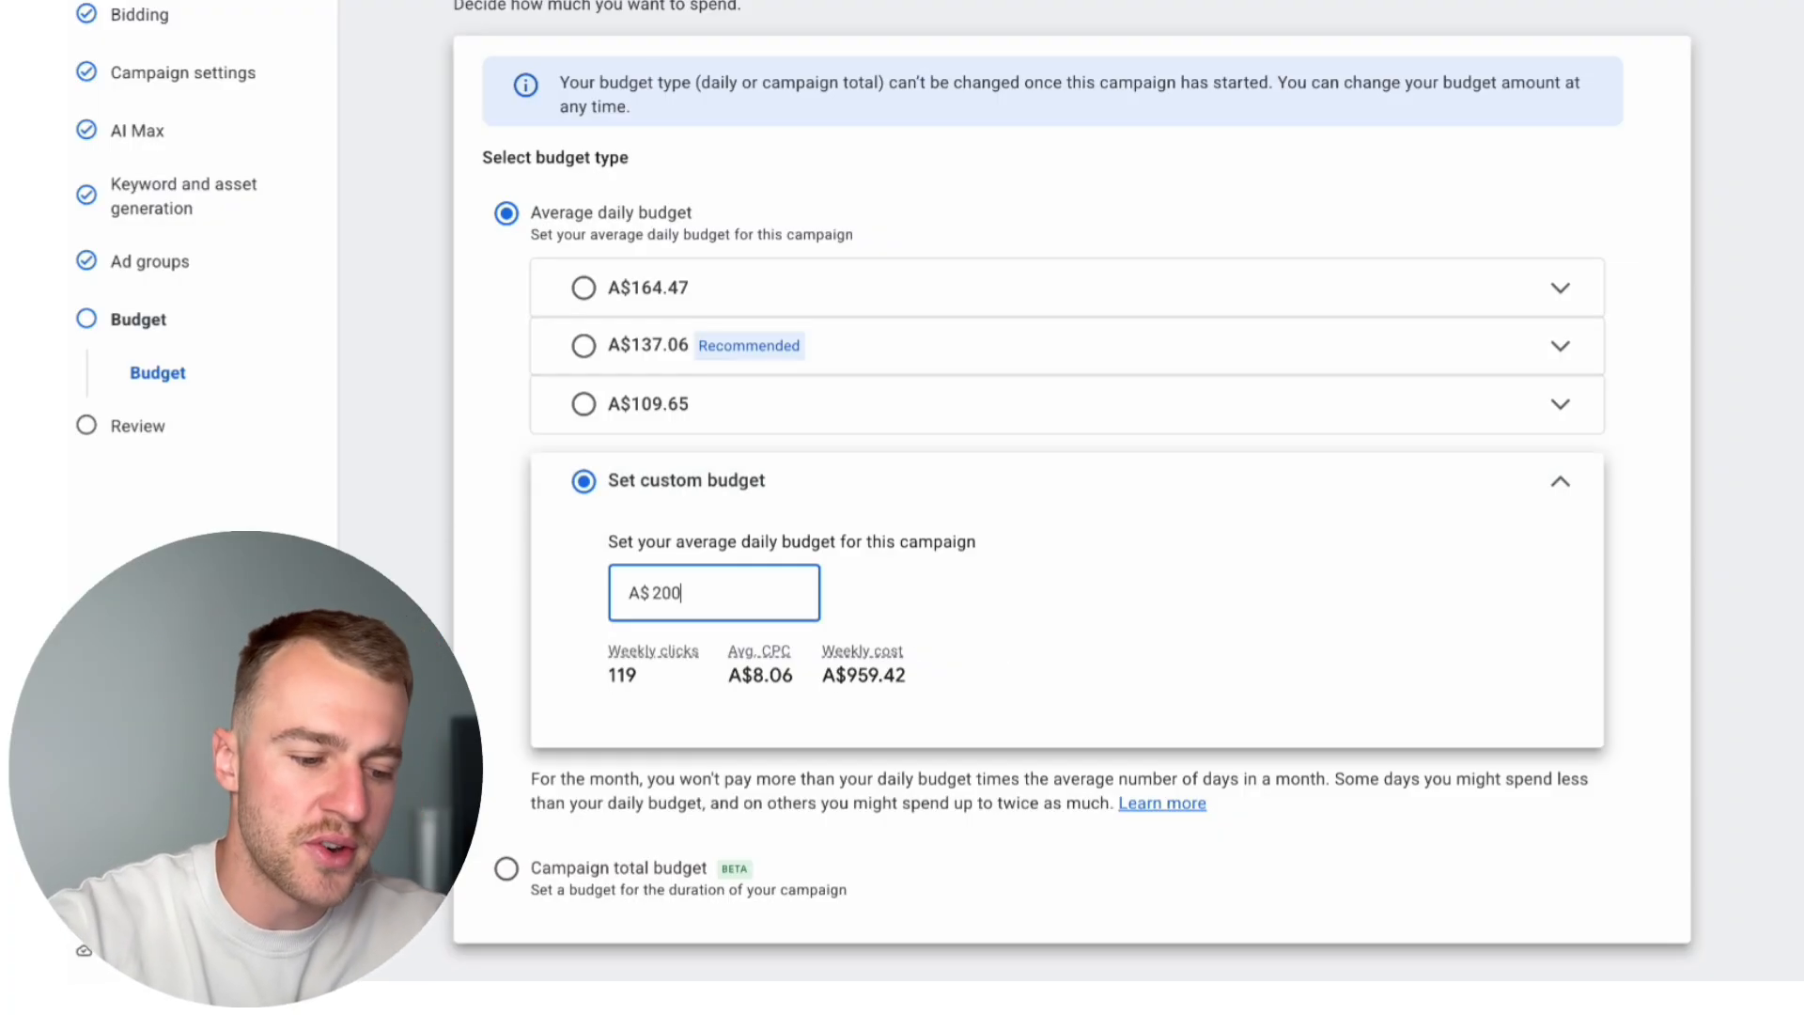
Step: Replace the custom average daily budget with A$5 and continue to the campaign review
key("BackSpace")
key("BackSpace")
key("BackSpace")
type("5")
left_click(1246, 695)
scroll(1248, 698, "down", 1)
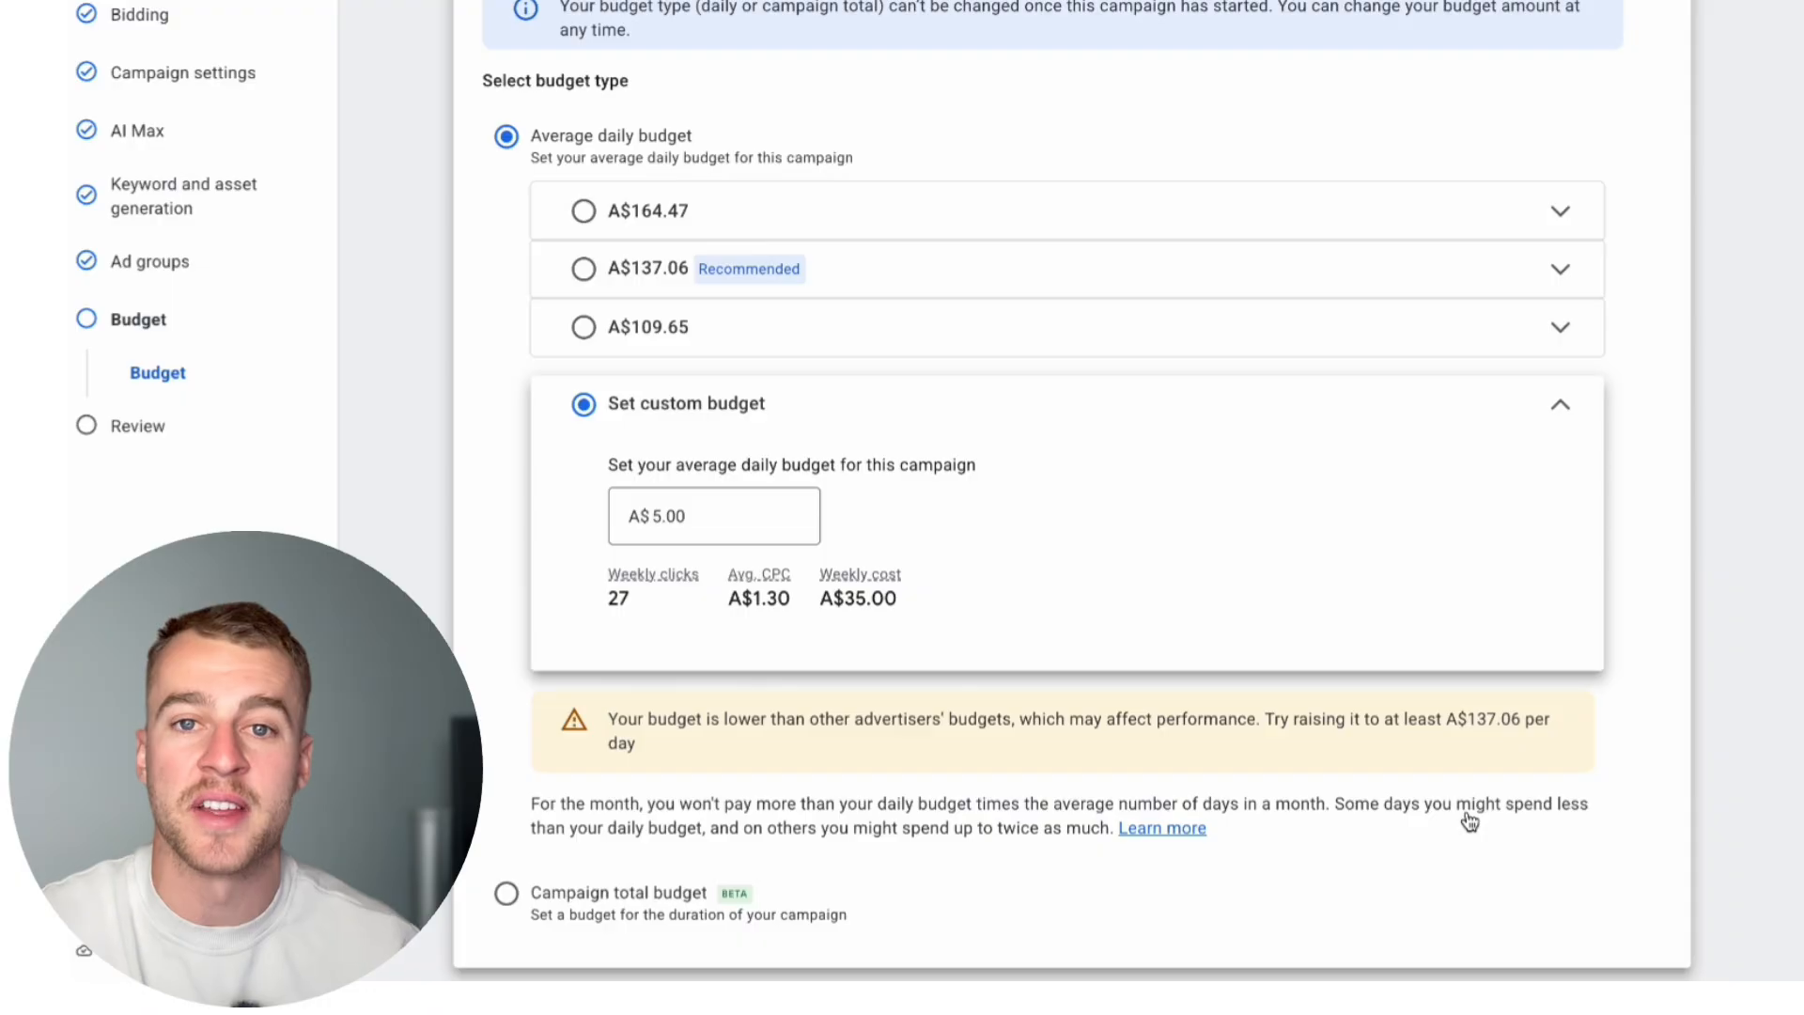
scroll(1470, 822, "down", 1)
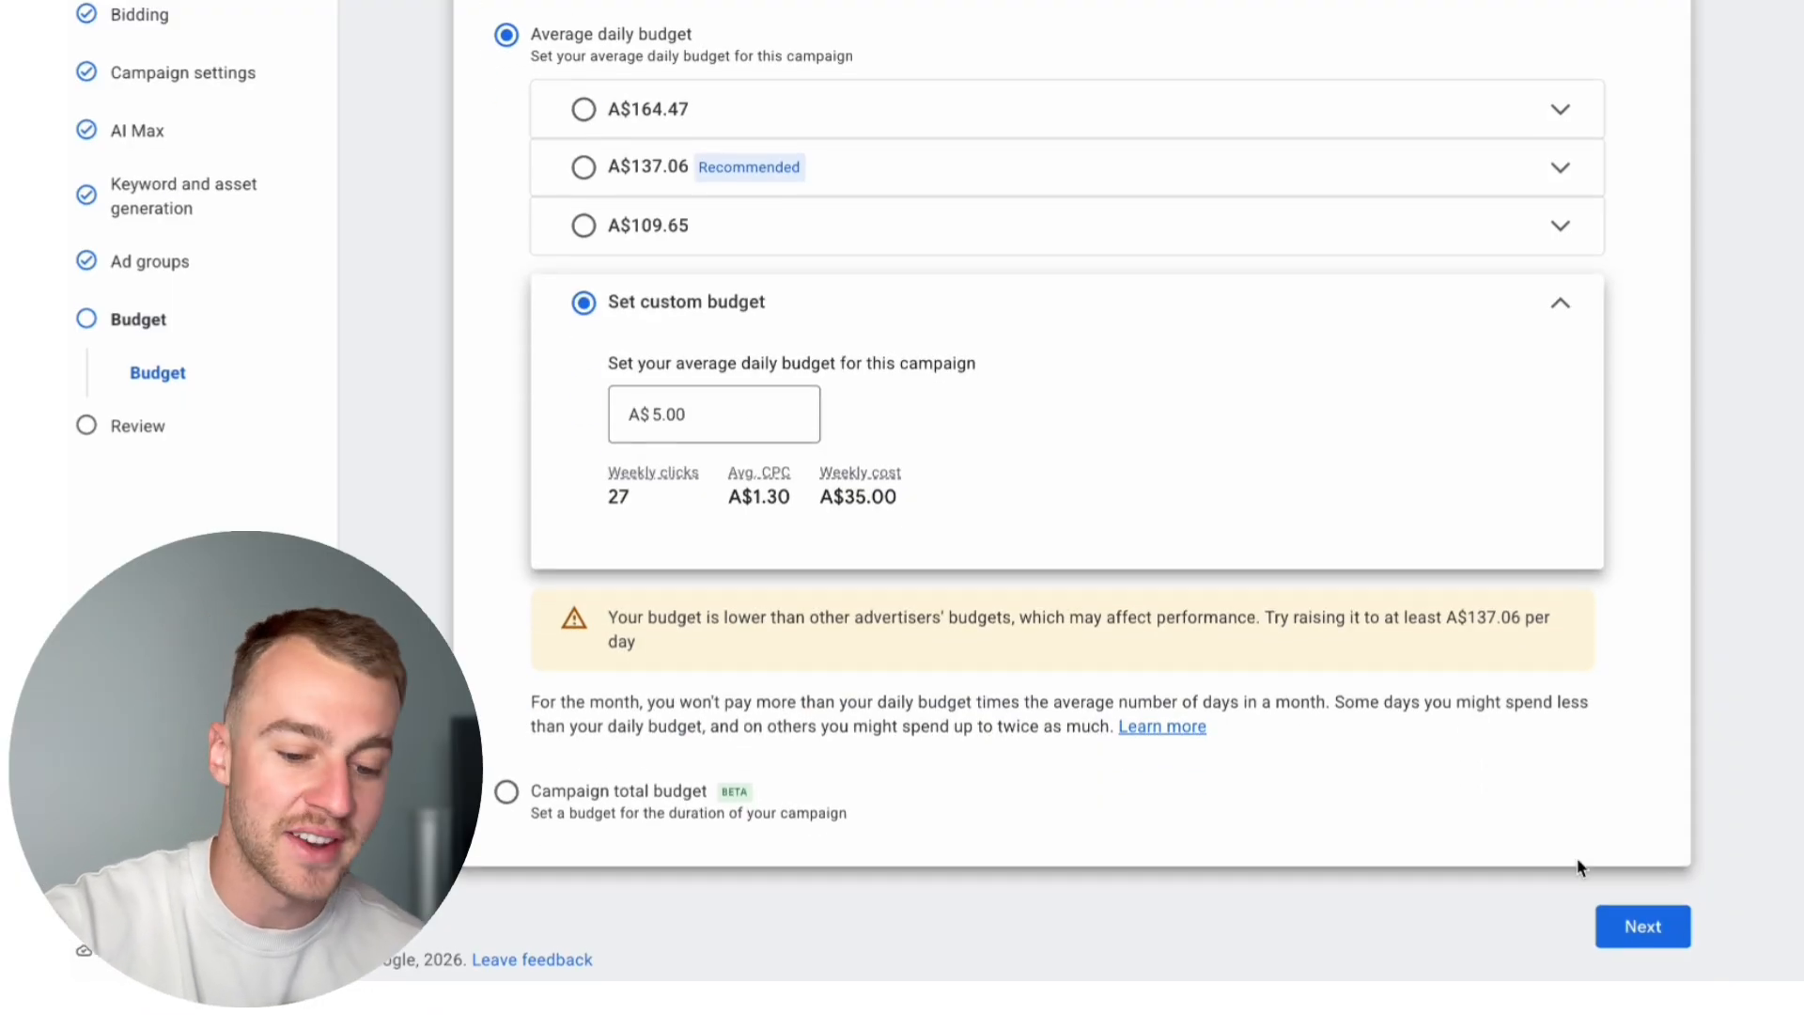
left_click(1618, 940)
scroll(1464, 564, "up", 1)
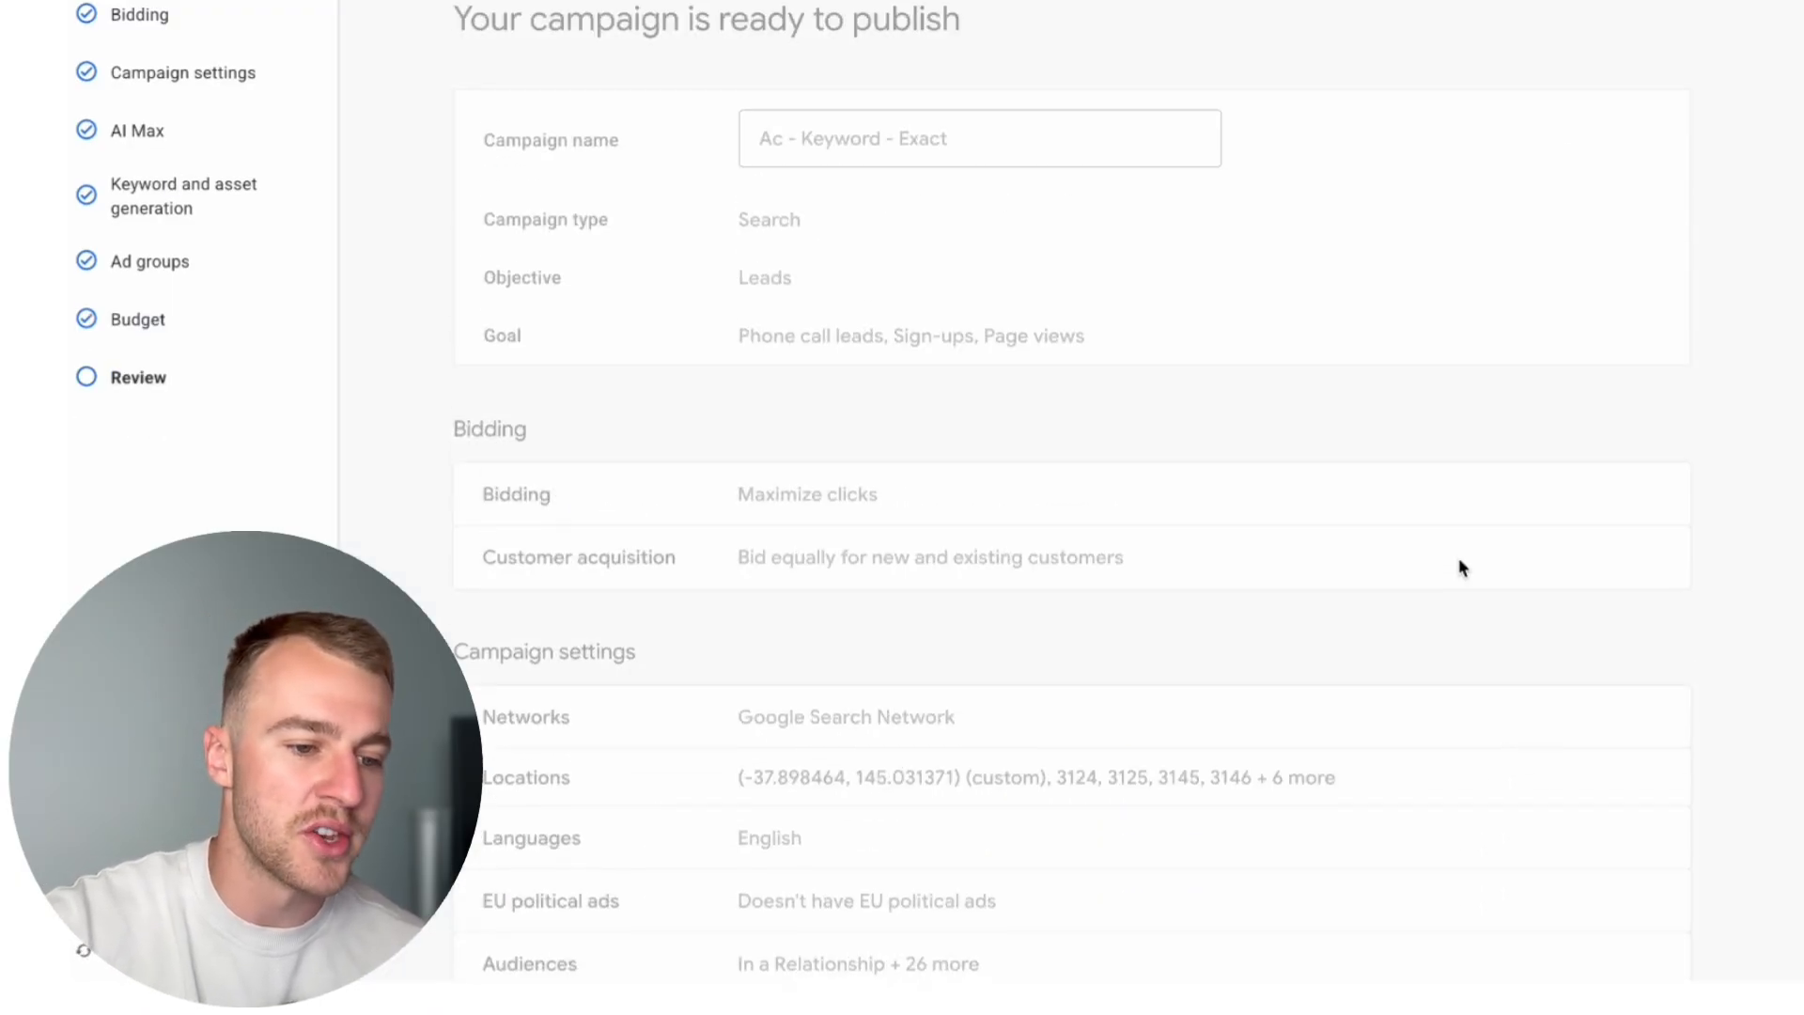